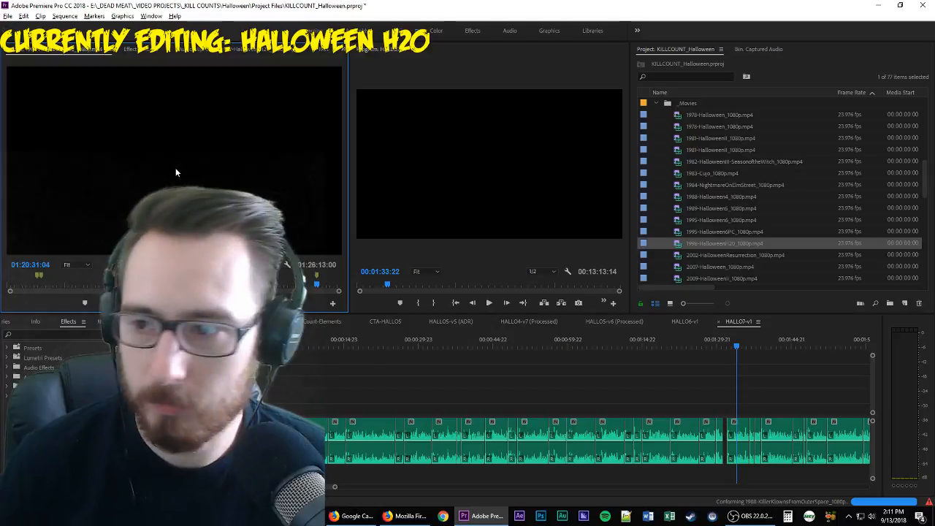
Mark the pumpkin-carving shot near the start of the H20 movie and place it above the narration at 00:01:32:02
{"action": "key", "text": "Home"}
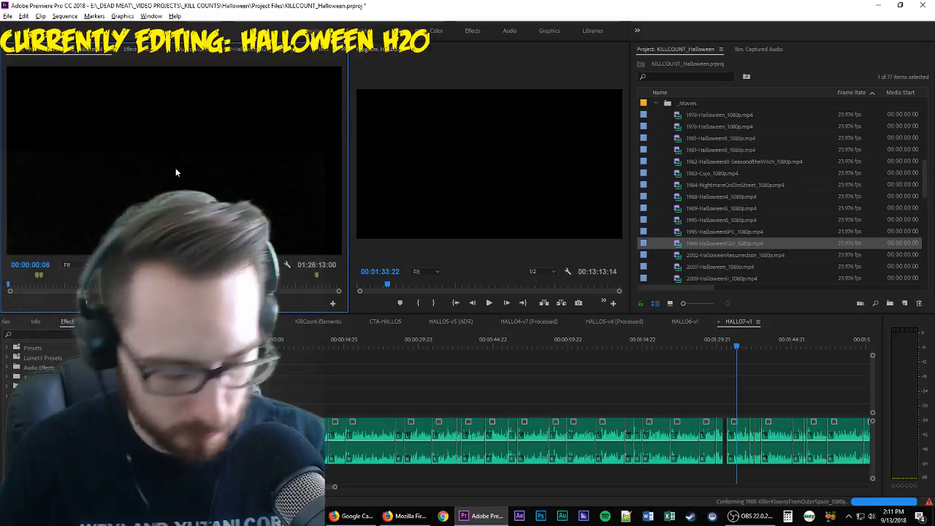
{"action": "key", "text": "l"}
{"action": "key", "text": "l"}
{"action": "key", "text": "l"}
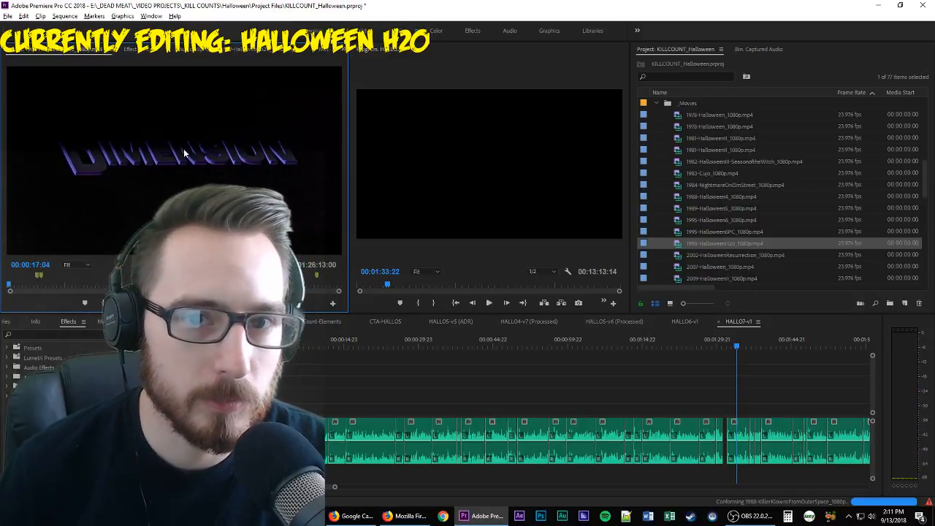
{"action": "key", "text": "space"}
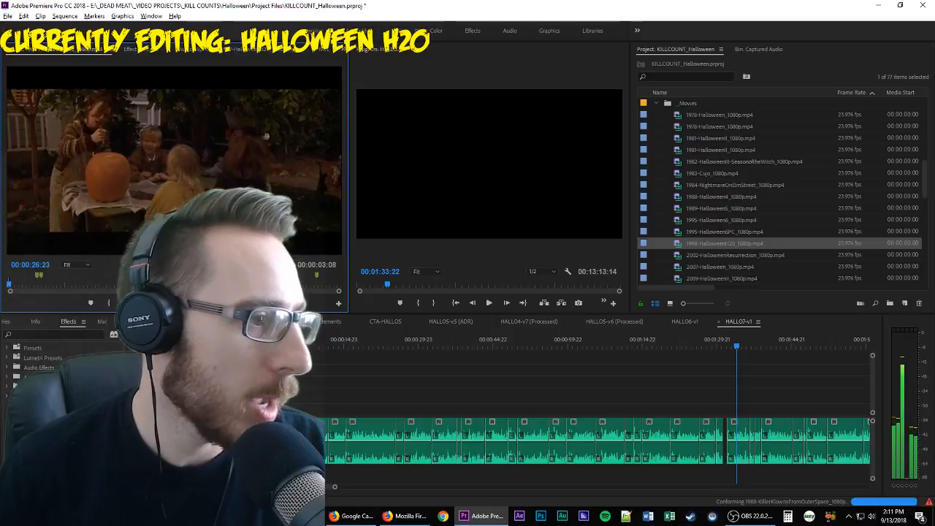
{"action": "left_click_drag", "start_coordinate": [127, 227], "coordinate": [734, 409]}
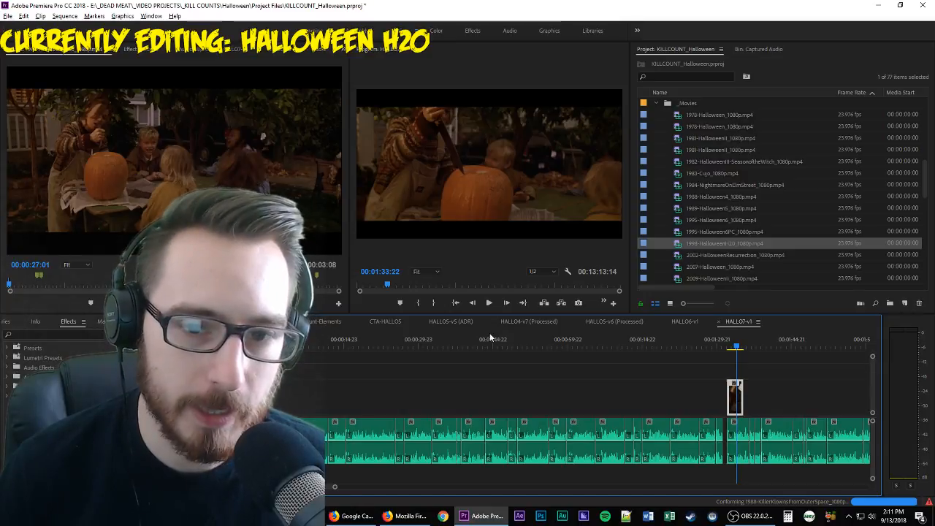
Play the pumpkin-carving clip against the narration and extend its end to 00:01:38:11
{"action": "key", "text": "="}
{"action": "key", "text": "="}
{"action": "key", "text": "="}
{"action": "scroll", "coordinate": [810, 400], "scroll_direction": "down", "scroll_amount": 3}
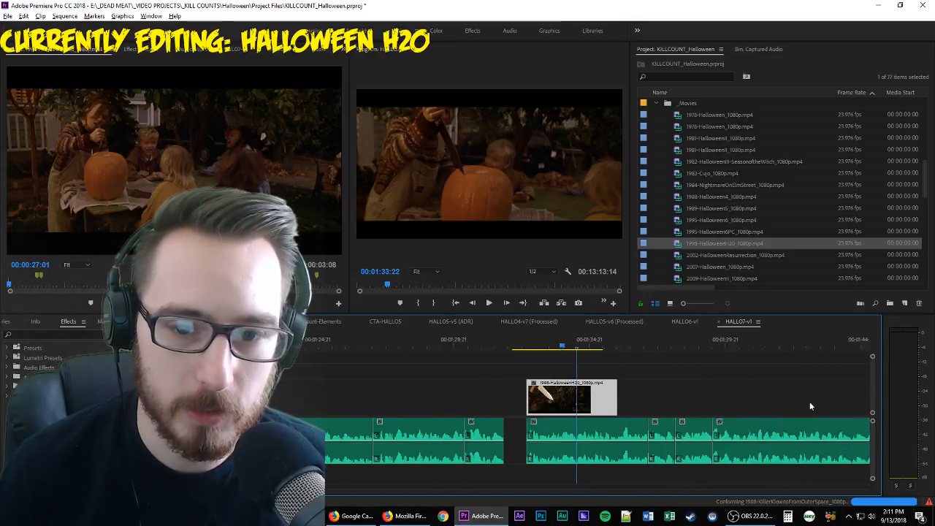
{"action": "key", "text": "Up"}
{"action": "key", "text": "space"}
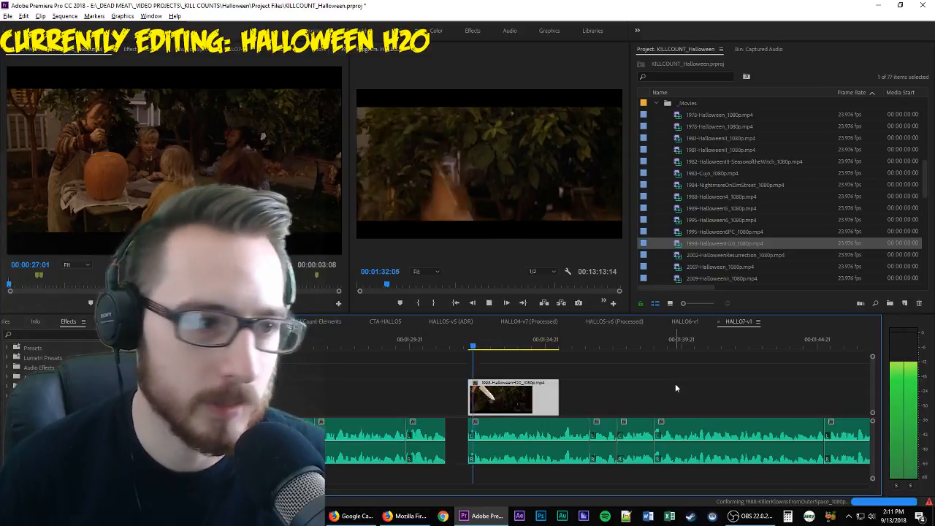
{"action": "left_click_drag", "start_coordinate": [558, 394], "coordinate": [574, 393]}
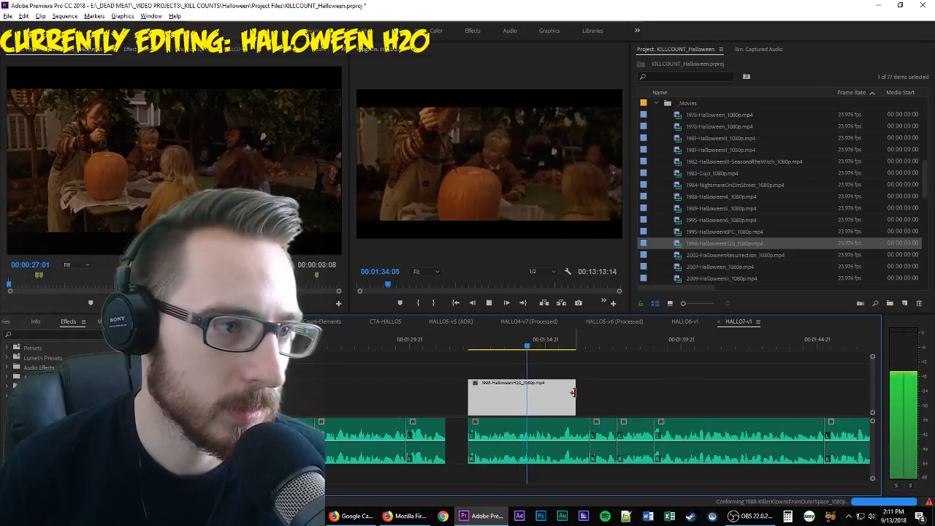
{"action": "key", "text": "space"}
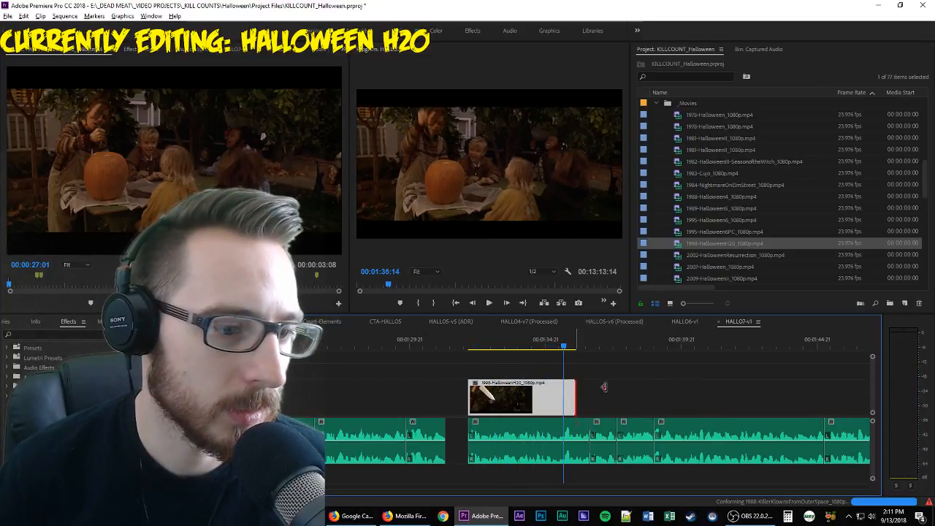
{"action": "left_click_drag", "start_coordinate": [572, 393], "coordinate": [640, 385]}
{"action": "key", "text": "space"}
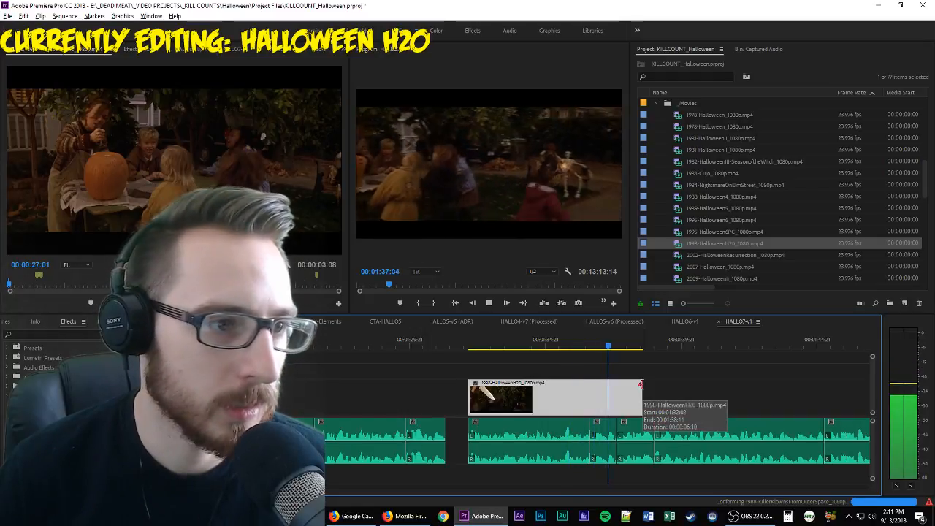
Mark the "Langdon, Illinois" street shot in the source movie and place it on the timeline at the narration cut near 00:01:37:14
{"action": "key", "text": "space"}
{"action": "left_click_drag", "start_coordinate": [559, 340], "coordinate": [618, 349]}
{"action": "left_click", "coordinate": [142, 159]}
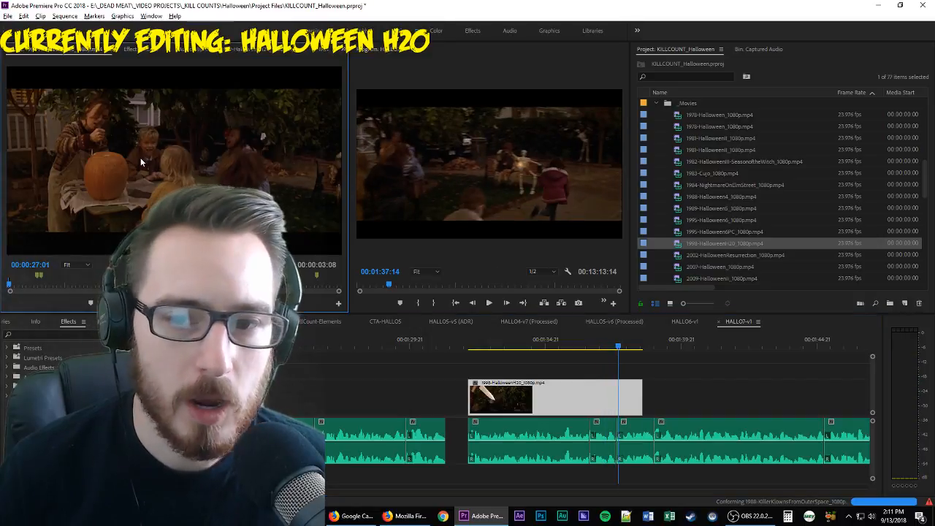
{"action": "key", "text": "space"}
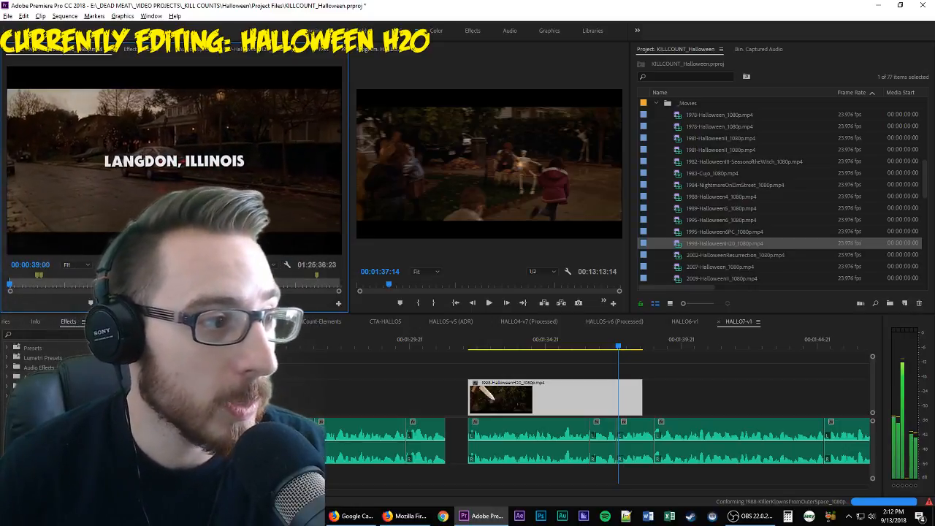
{"action": "key", "text": "o"}
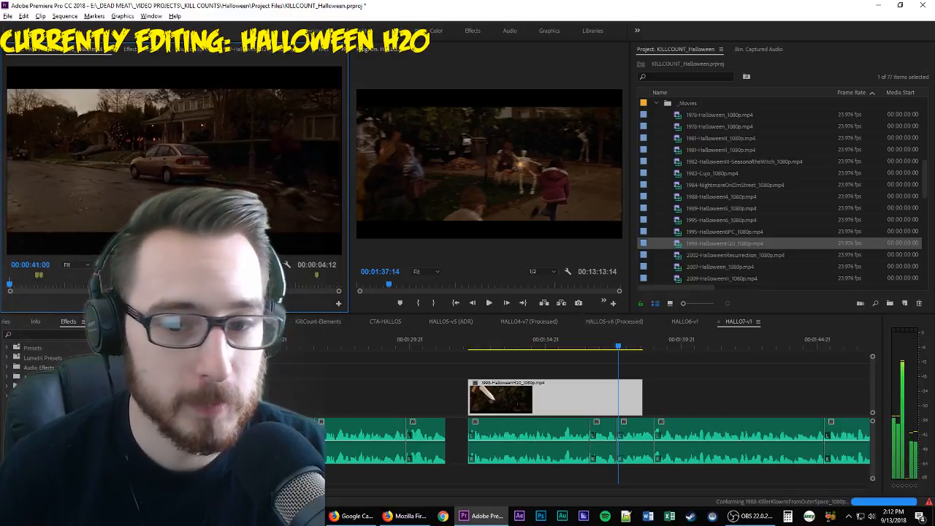
{"action": "left_click_drag", "start_coordinate": [175, 219], "coordinate": [611, 396]}
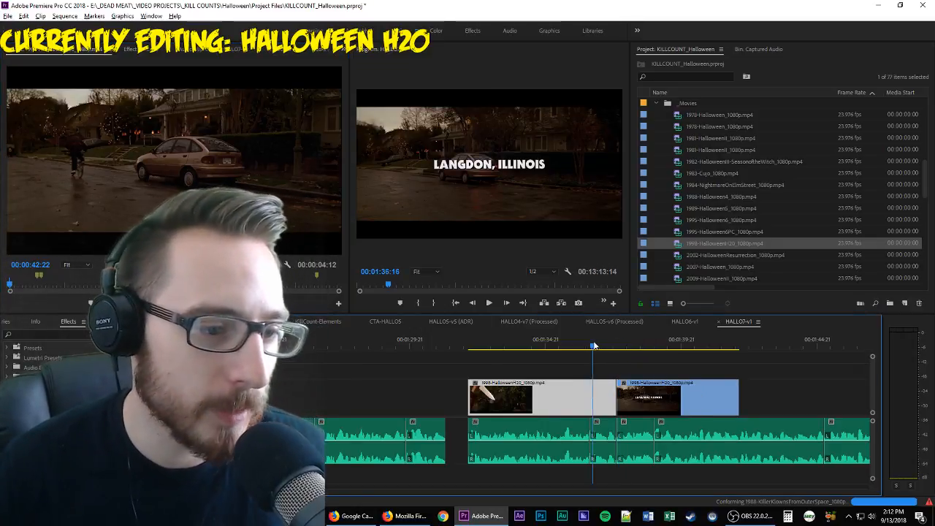
Play back the transition from the pumpkin clip into the "Langdon, Illinois" clip with the narration
{"action": "key", "text": "space"}
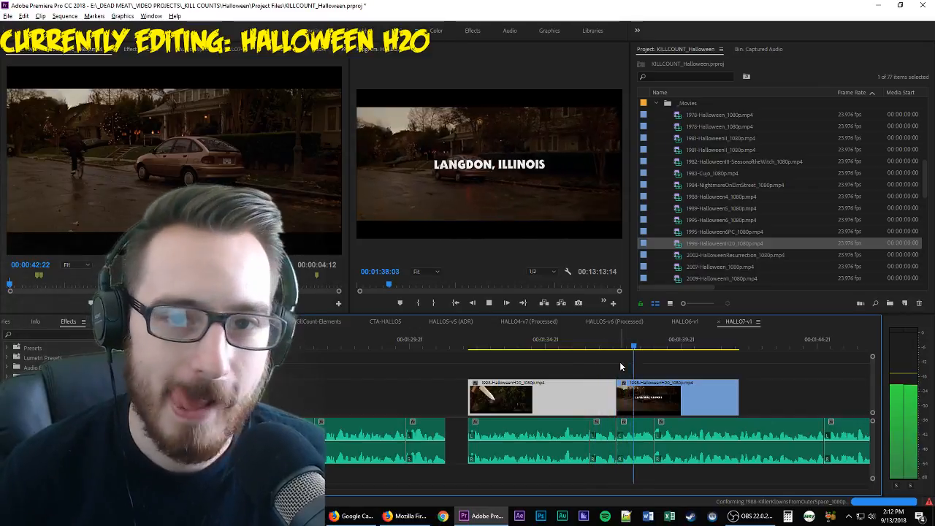
{"action": "key", "text": "space"}
{"action": "scroll", "coordinate": [621, 373], "scroll_direction": "down", "scroll_amount": 2}
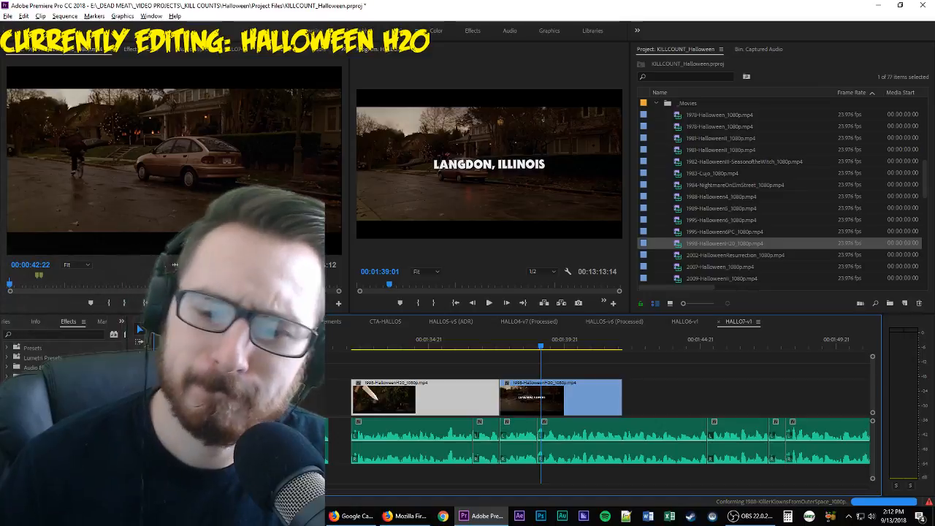
{"action": "key", "text": "alt+Tab"}
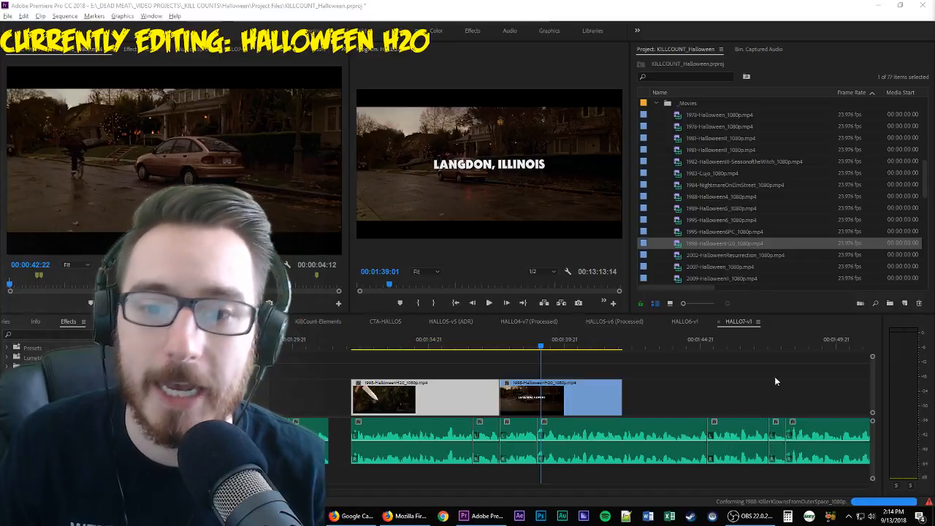
{"action": "mouse_move", "coordinate": [482, 517]}
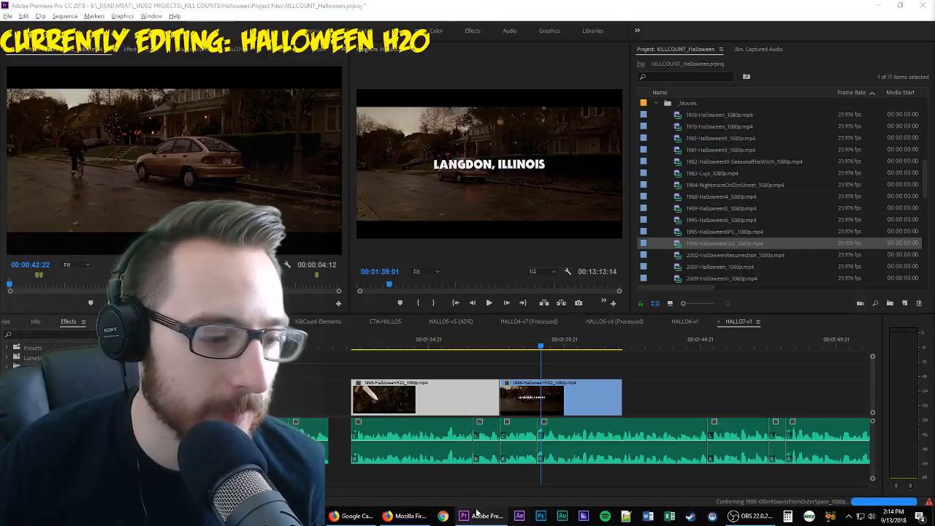
{"action": "mouse_move", "coordinate": [756, 517]}
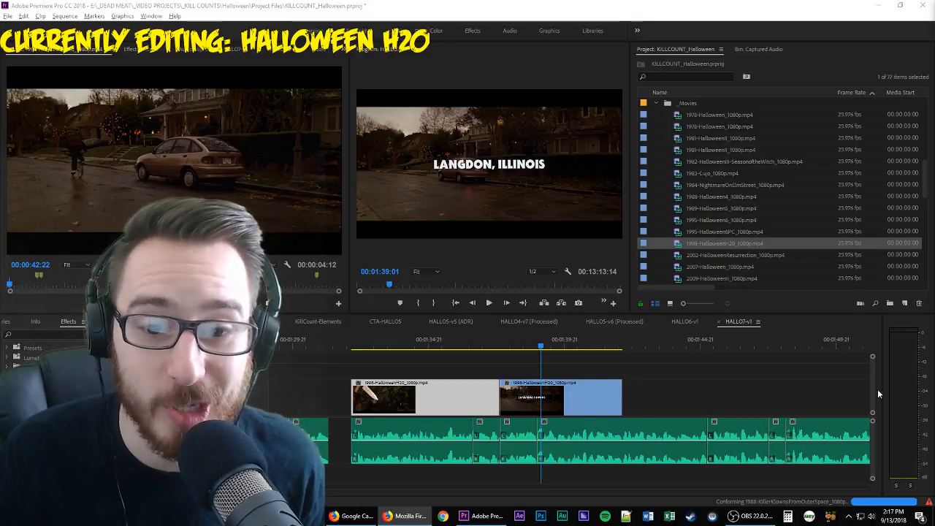
Replay the "Langdon, Illinois" clip with the narration and trim its end back to 00:01:40:00
{"action": "left_click", "coordinate": [684, 390]}
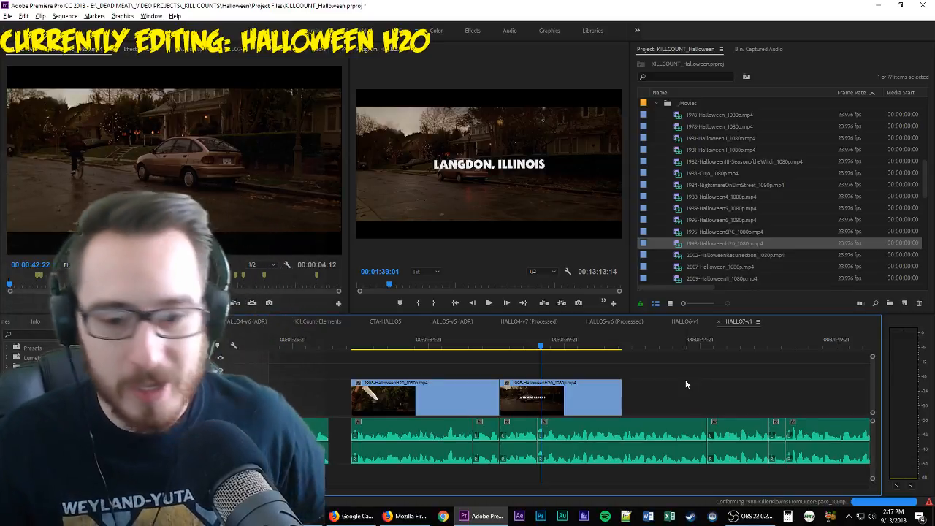
{"action": "key", "text": "Left"}
{"action": "key", "text": "Left"}
{"action": "key", "text": "Left"}
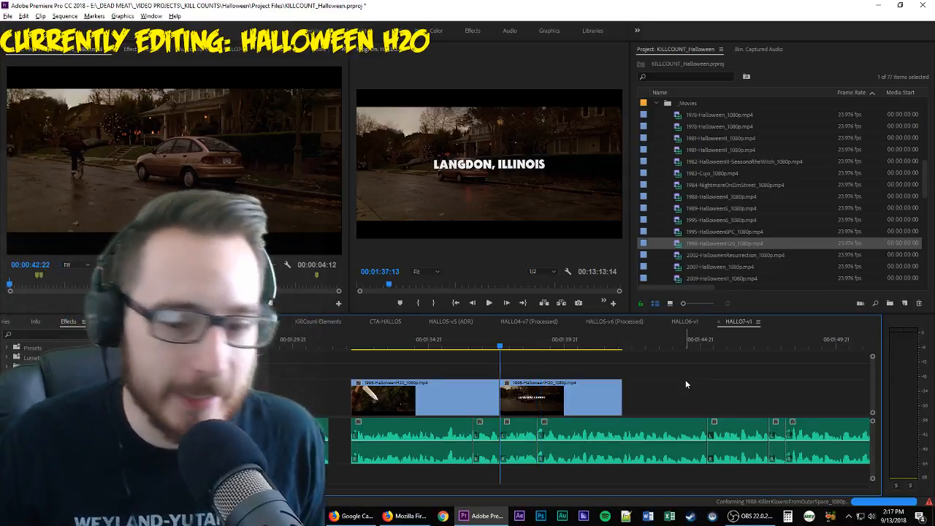
{"action": "key", "text": "Left"}
{"action": "key", "text": "Left"}
{"action": "key", "text": "Left"}
{"action": "key", "text": "Left"}
{"action": "key", "text": "Left"}
{"action": "key", "text": "Left"}
{"action": "key", "text": "space"}
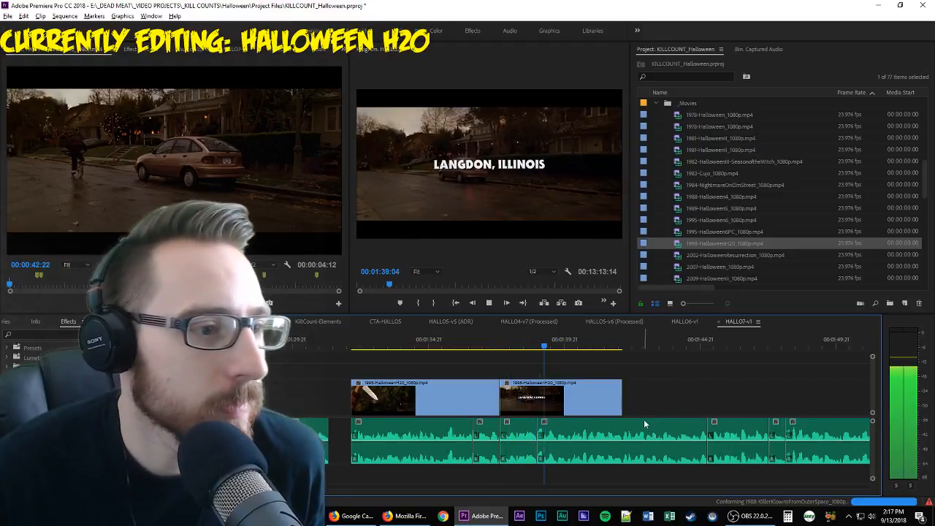
{"action": "left_click", "coordinate": [553, 342]}
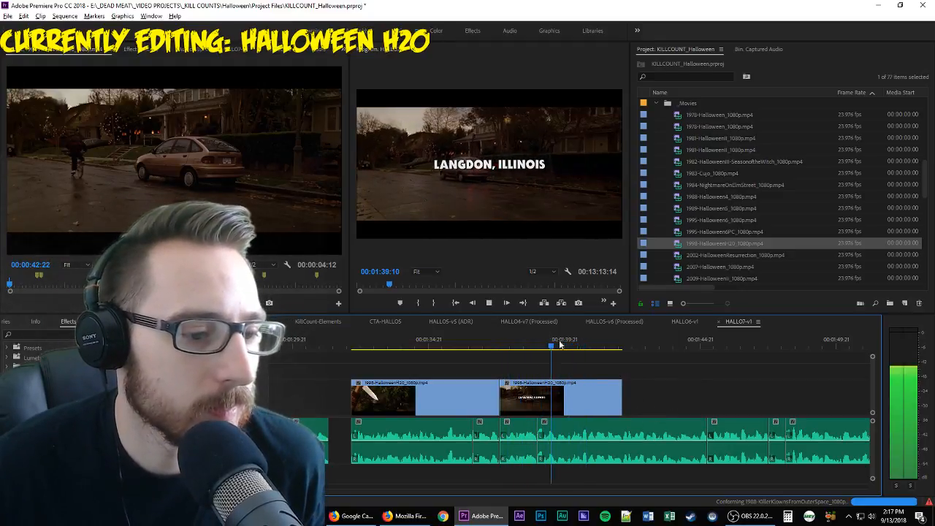
{"action": "key", "text": "space"}
{"action": "left_click_drag", "start_coordinate": [620, 399], "coordinate": [567, 403]}
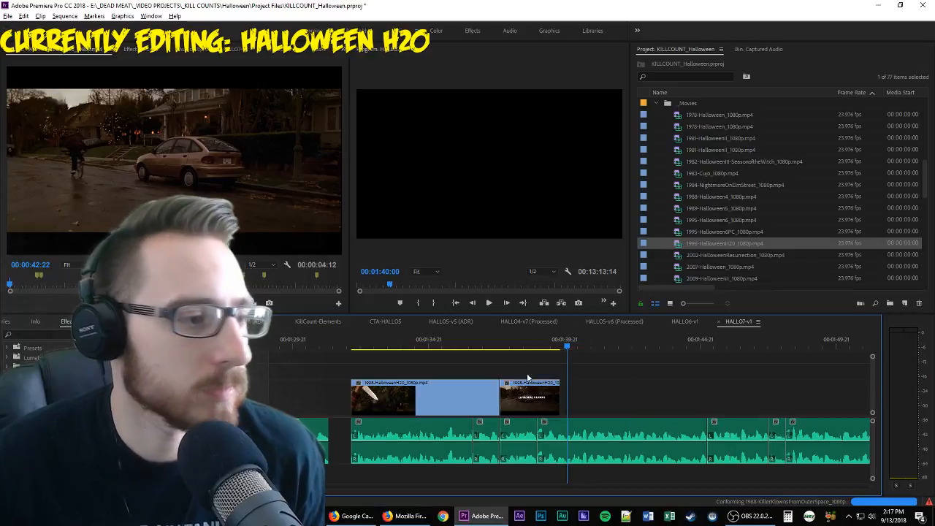
Mark the shot of the woman beside the parked car in the source movie and place it at 00:01:40:00 after the "Langdon, Illinois" clip
{"action": "left_click", "coordinate": [199, 201]}
{"action": "key", "text": "space"}
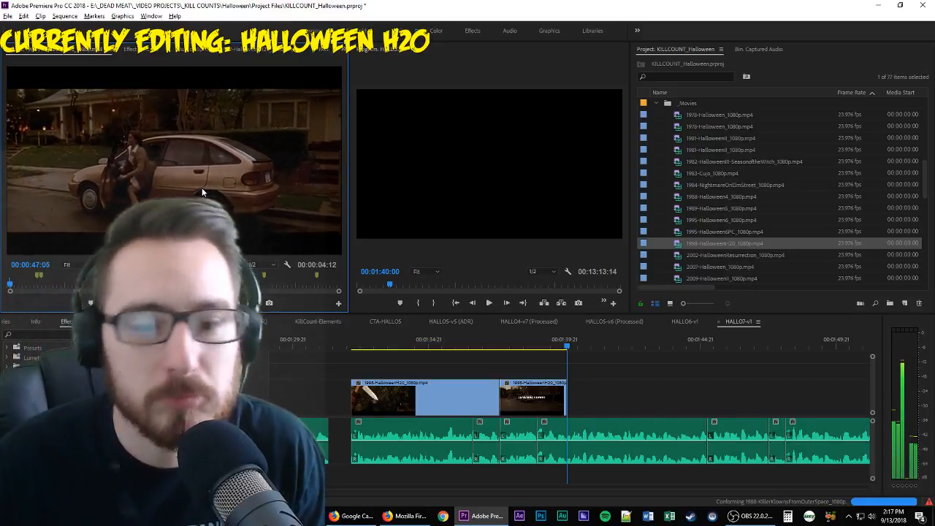
{"action": "key", "text": "space"}
{"action": "key", "text": "space"}
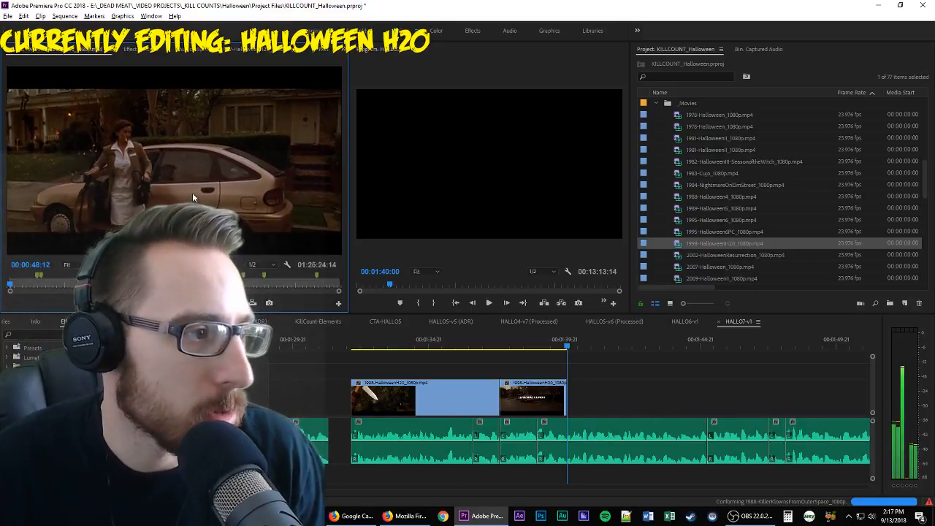
{"action": "key", "text": "j"}
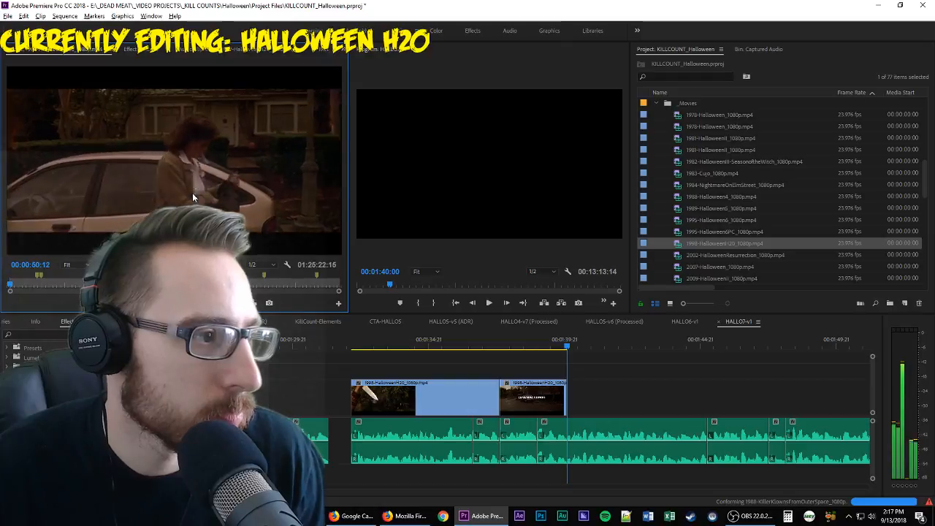
{"action": "key", "text": "l"}
{"action": "key", "text": "l"}
{"action": "key", "text": "l"}
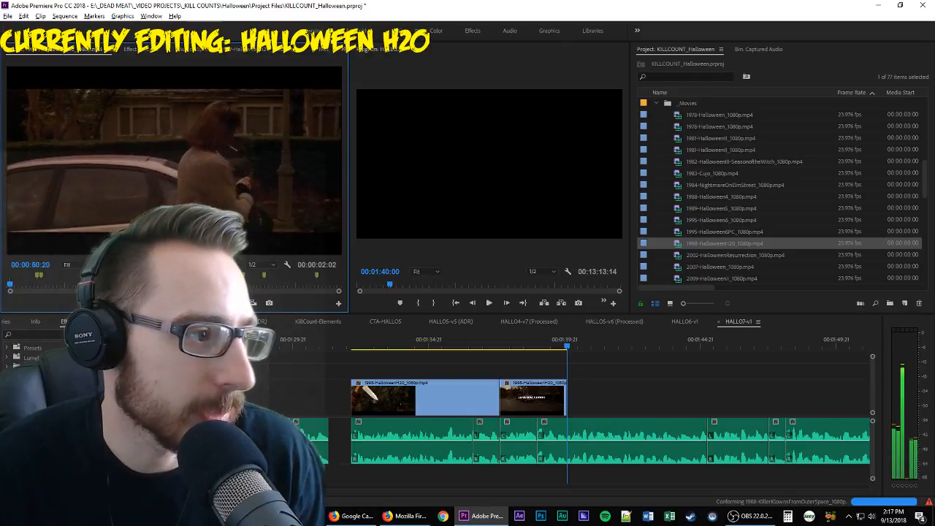
{"action": "key", "text": "k"}
{"action": "key", "text": "o"}
{"action": "left_click_drag", "start_coordinate": [192, 192], "coordinate": [574, 405]}
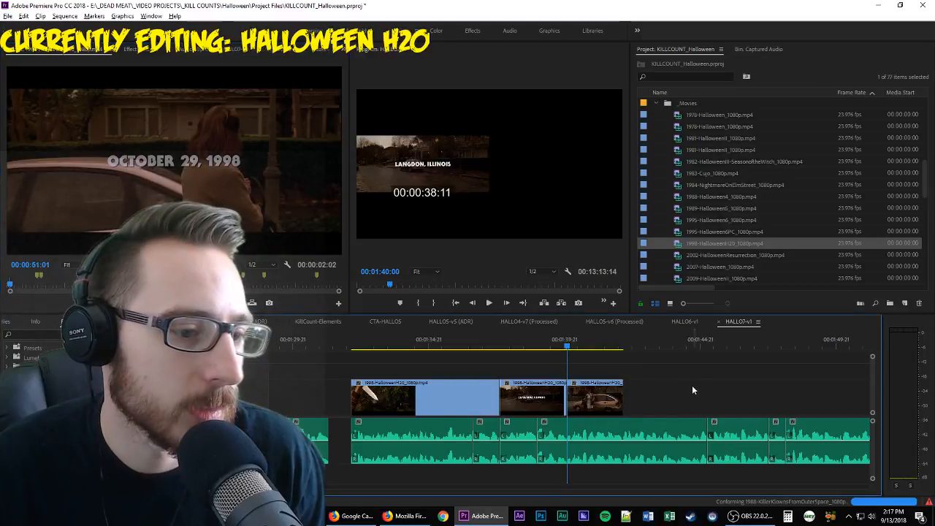
Extend the end of the parked-car clip to about 00:01:46 and replay it against the narration up to 00:01:42:01
{"action": "key", "text": "space"}
{"action": "left_click_drag", "start_coordinate": [671, 398], "coordinate": [732, 398]}
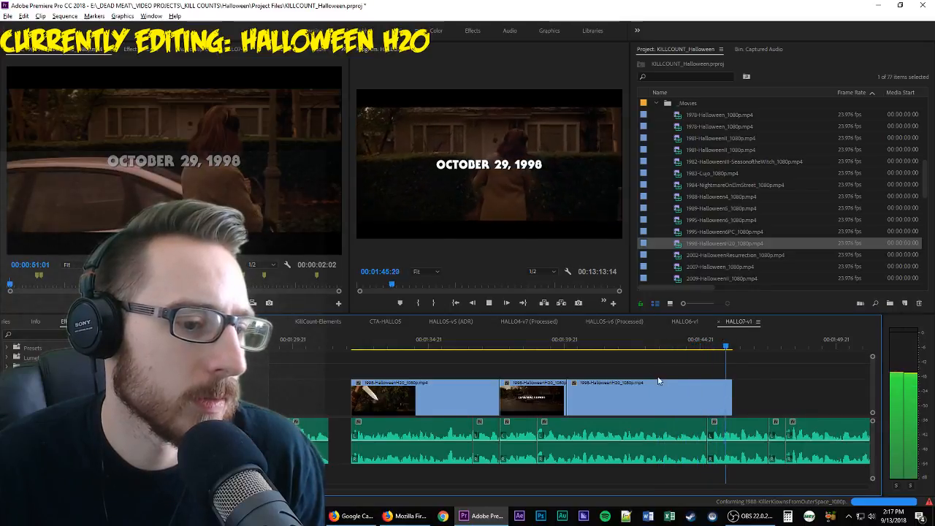
{"action": "left_click", "coordinate": [586, 347]}
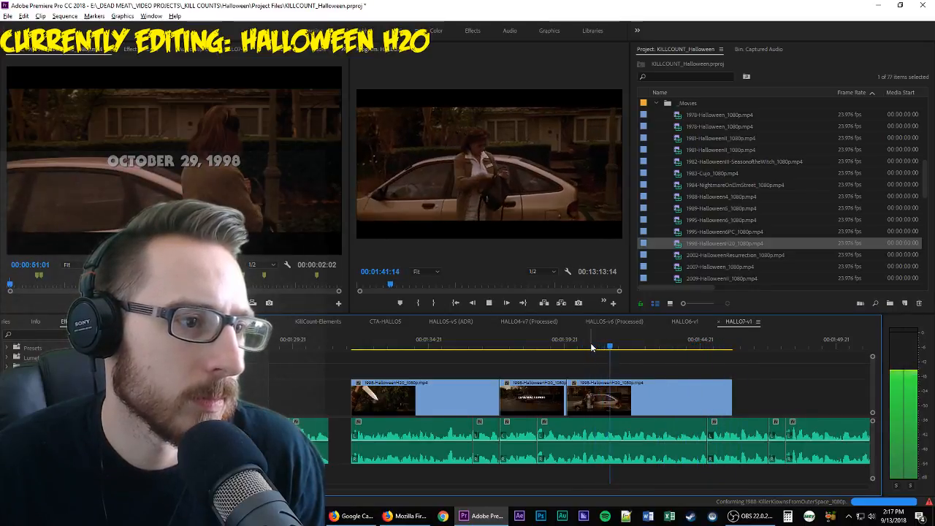
{"action": "key", "text": "space"}
Mark in and out points around the shot of the woman looking into her bag by the hedge in the H20 source movie
{"action": "left_click", "coordinate": [230, 163]}
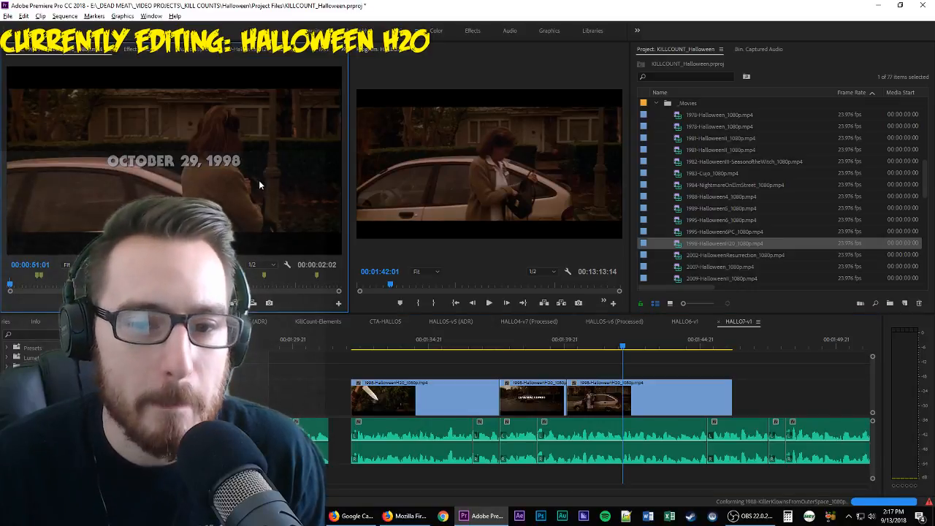
{"action": "key", "text": "space"}
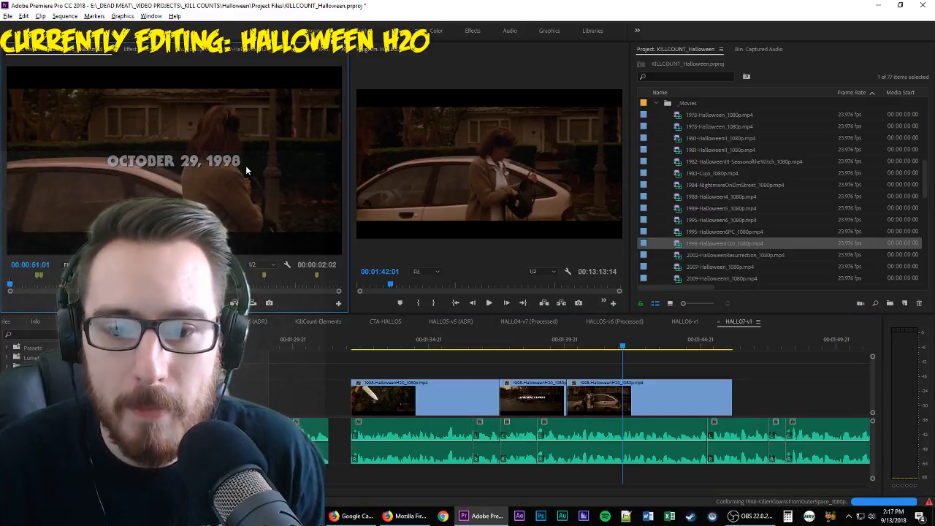
{"action": "key", "text": "i"}
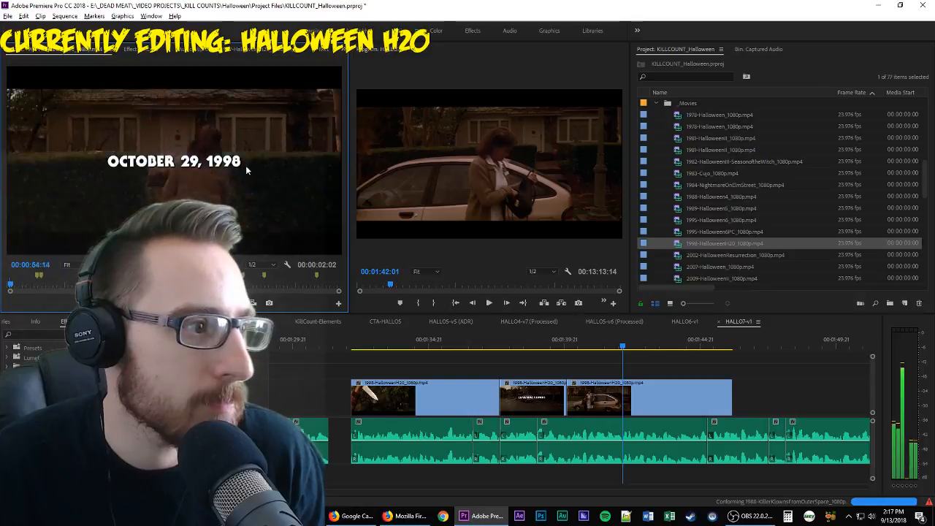
{"action": "key", "text": "l"}
{"action": "key", "text": "l"}
{"action": "key", "text": "l"}
{"action": "key", "text": "j"}
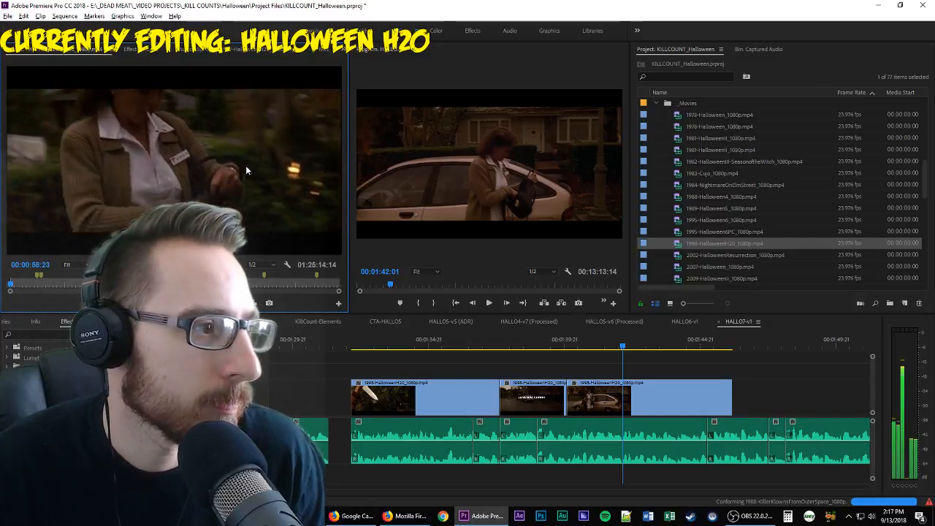
{"action": "key", "text": "i"}
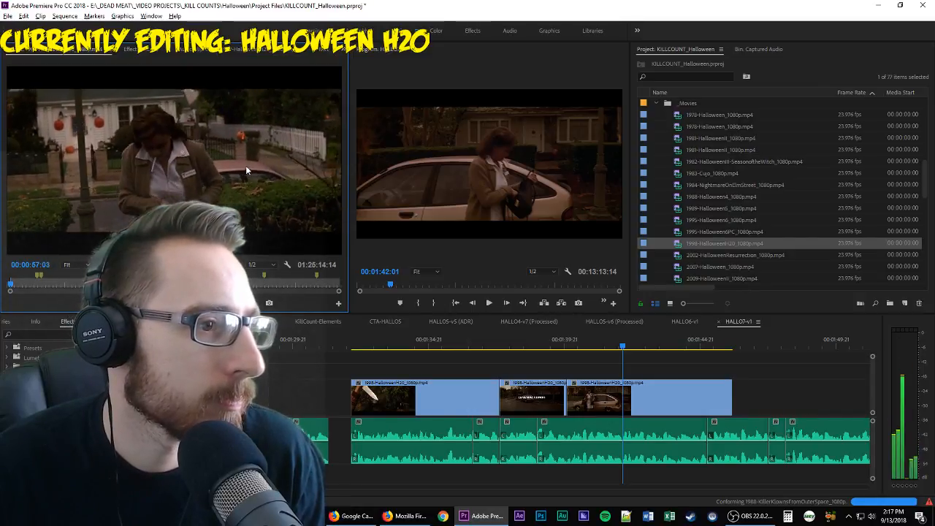
{"action": "key", "text": "l"}
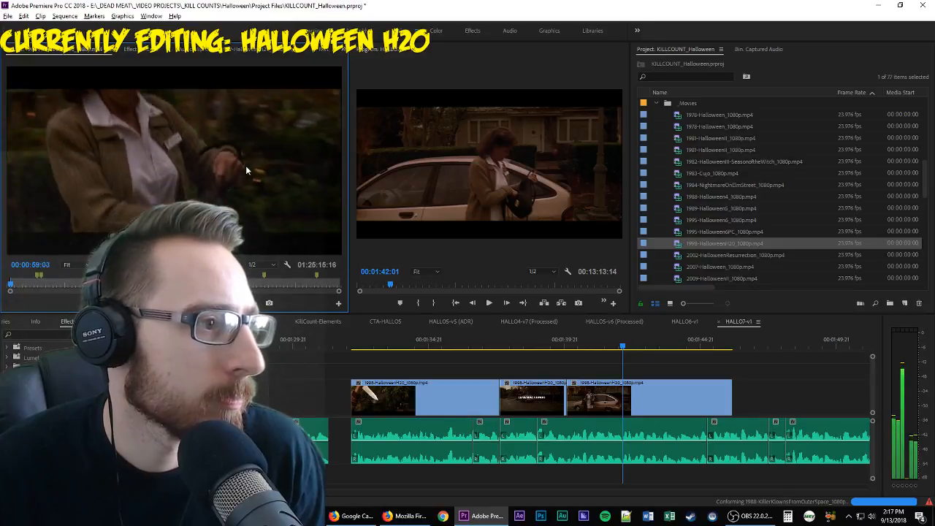
{"action": "key", "text": "o"}
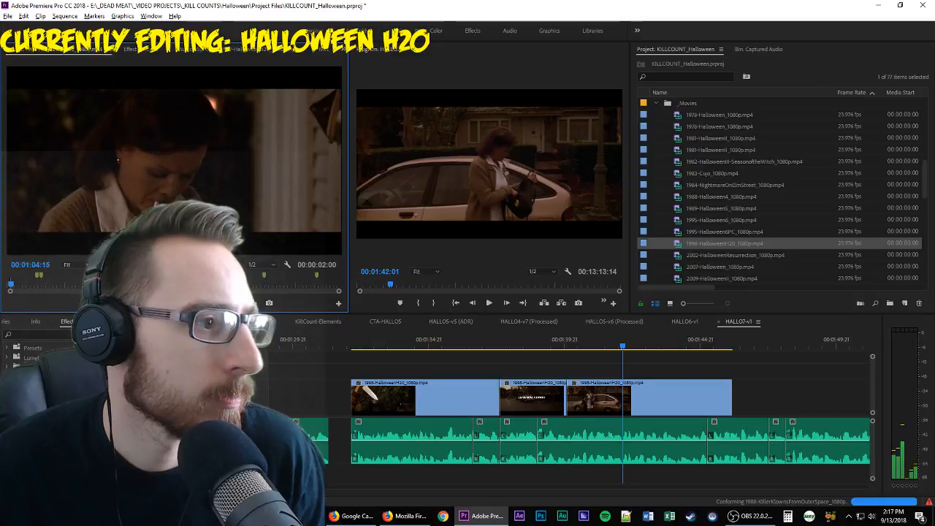
Place the marked hedge shot from 00:01:42:01 to about 00:01:46 and play it against the narration up to 00:01:44:00
{"action": "left_click_drag", "start_coordinate": [534, 336], "coordinate": [729, 401]}
{"action": "key", "text": "space"}
{"action": "left_click", "coordinate": [702, 396]}
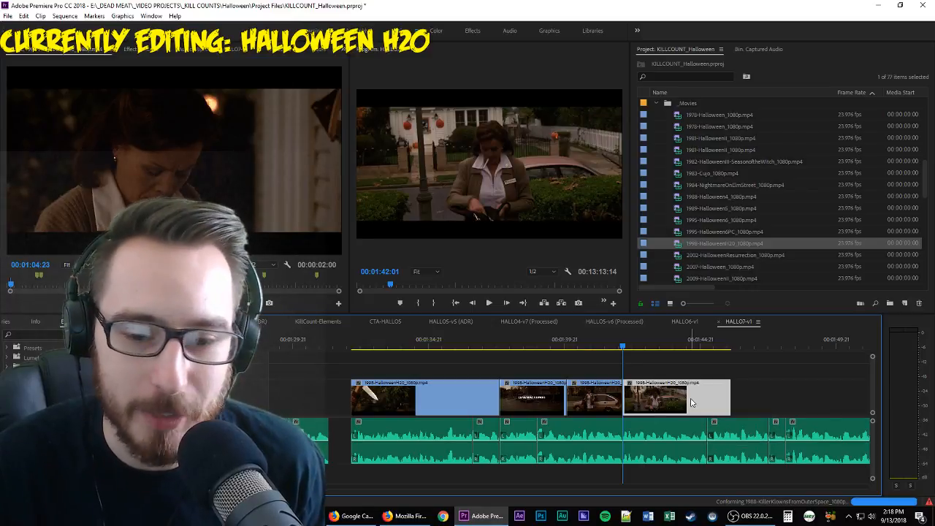
{"action": "key", "text": "space"}
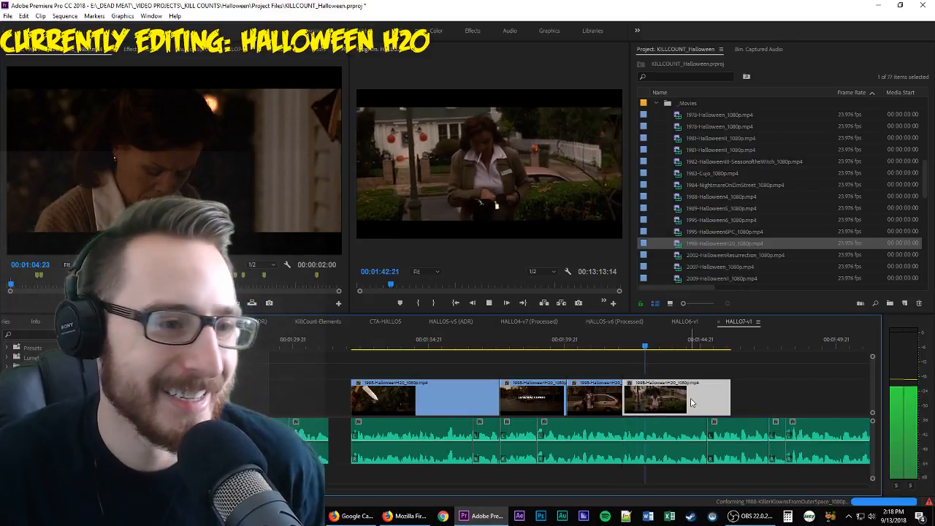
{"action": "key", "text": "space"}
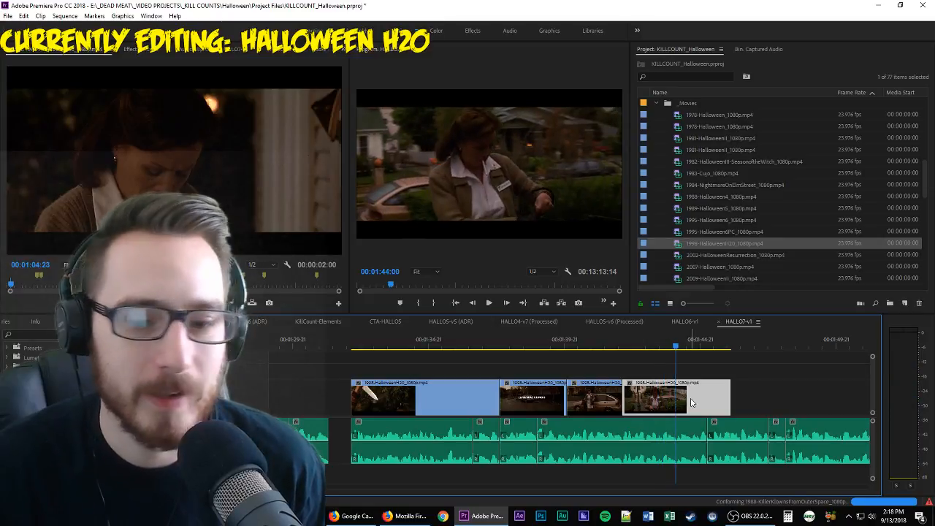
{"action": "key", "text": "ctrl+k"}
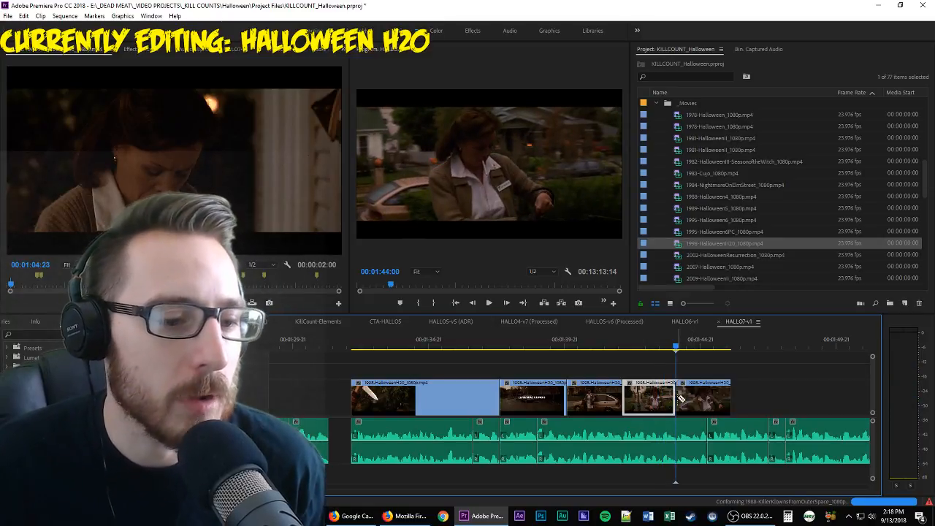
{"action": "left_click", "coordinate": [694, 398]}
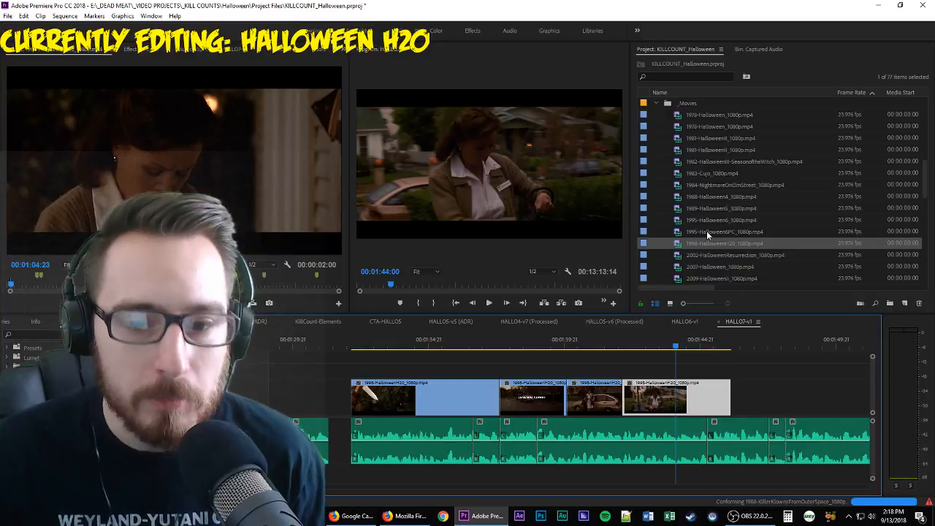
Load the 1981-HalloweenII_1080p.mp4 movie as the source and cue it to the scene at about 00:53:14
{"action": "scroll", "coordinate": [708, 198], "scroll_direction": "up", "scroll_amount": 3}
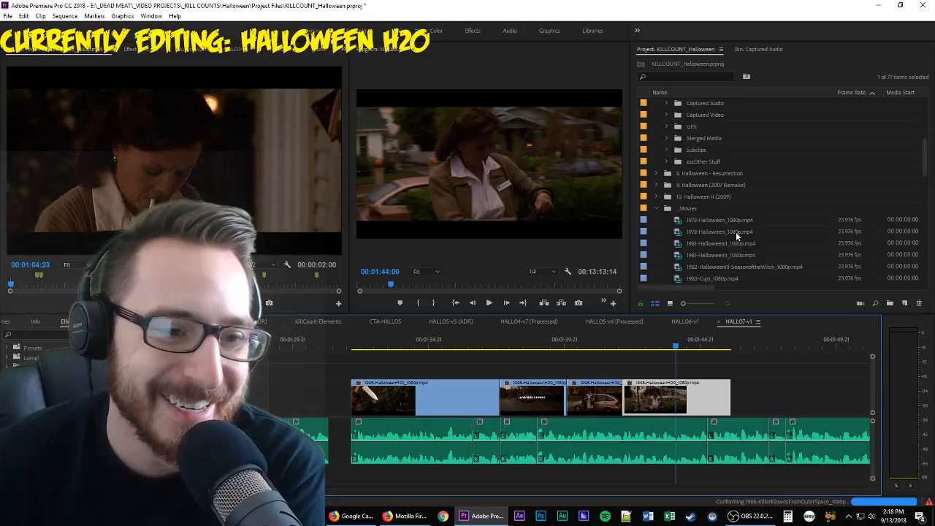
{"action": "double_click", "coordinate": [739, 242]}
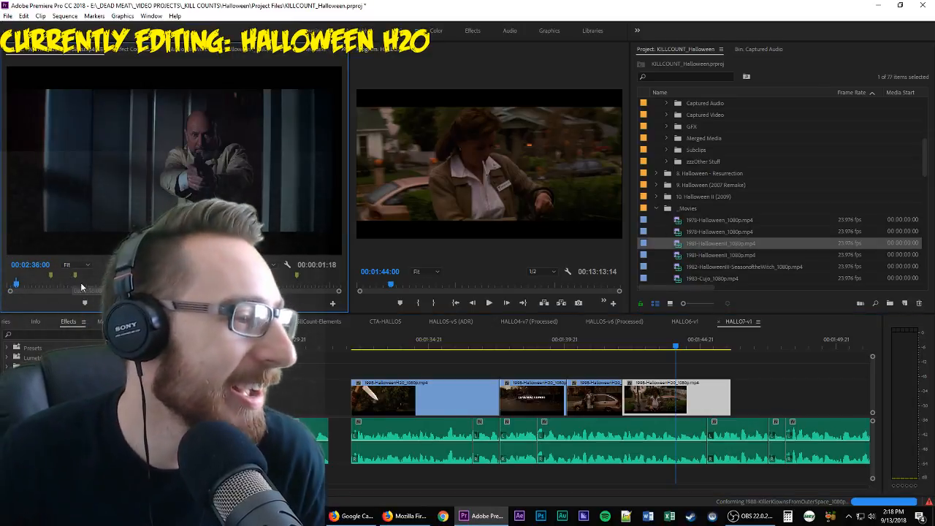
{"action": "left_click", "coordinate": [234, 282]}
{"action": "left_click_drag", "start_coordinate": [235, 284], "coordinate": [200, 306]}
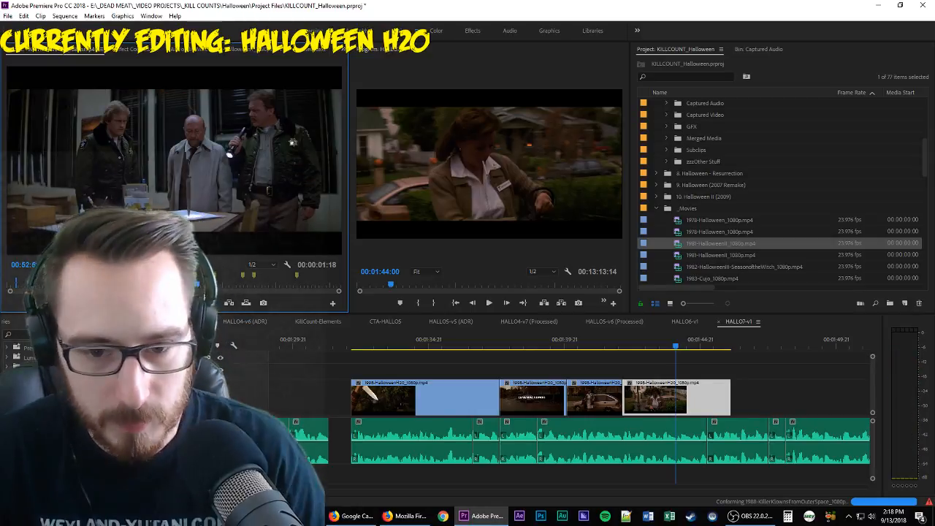
{"action": "key", "text": "space"}
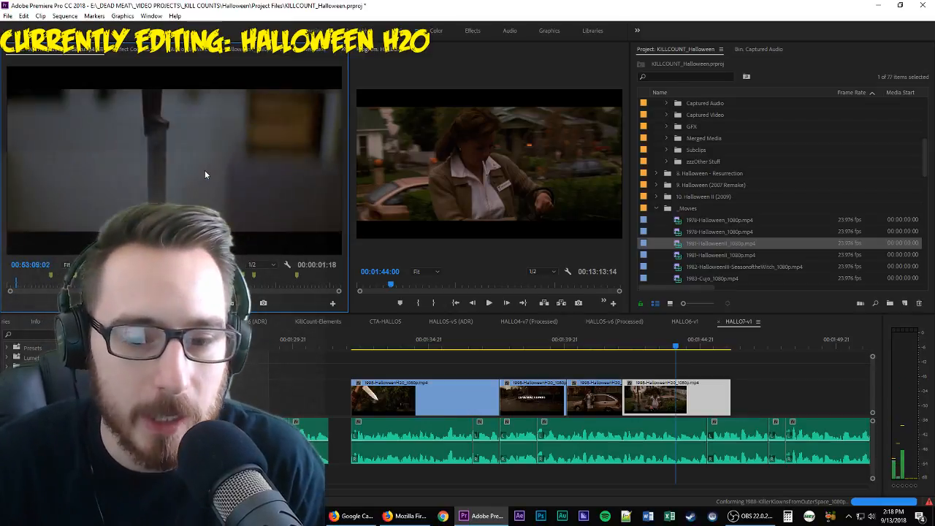
{"action": "key", "text": "space"}
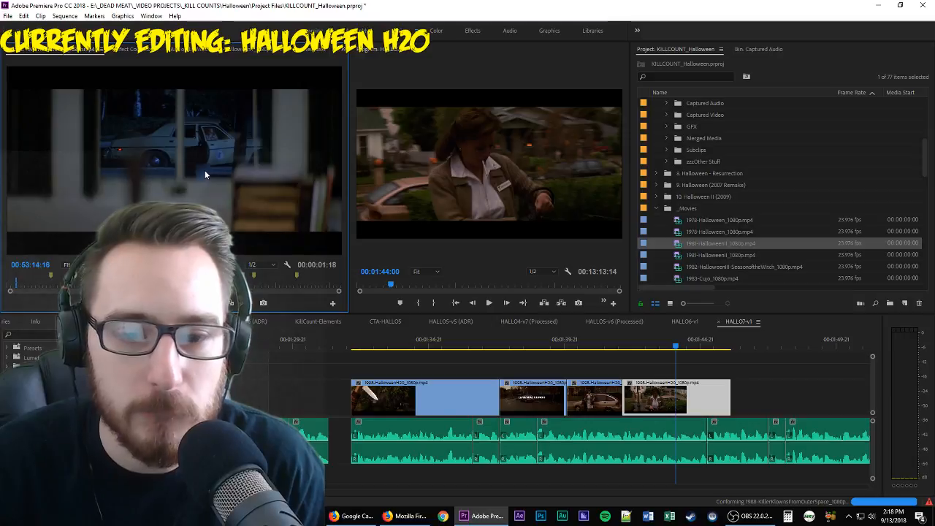
Mark the shot of the woman beside the wall phone in the Halloween II source and place it at 00:01:44:00
{"action": "key", "text": "l"}
{"action": "key", "text": "l"}
{"action": "key", "text": "l"}
{"action": "key", "text": "k"}
{"action": "key", "text": "l"}
{"action": "key", "text": "l"}
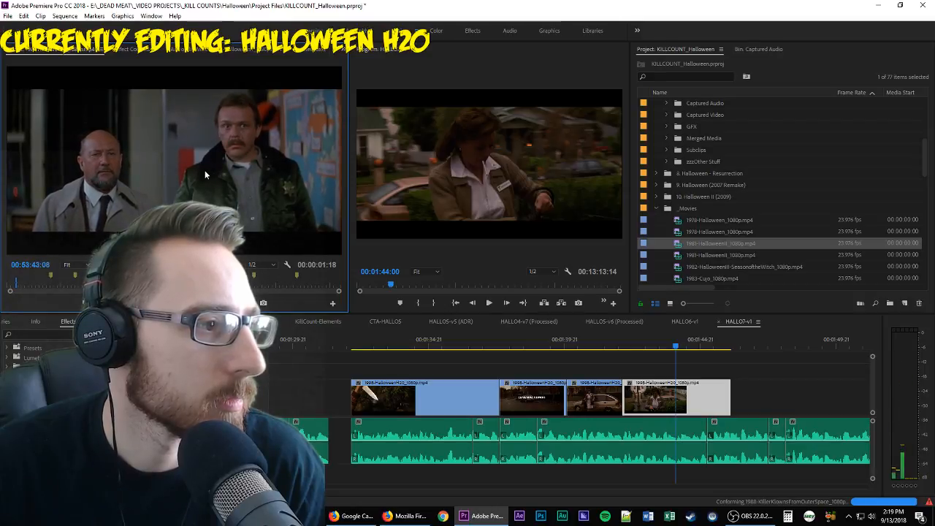
{"action": "key", "text": "i"}
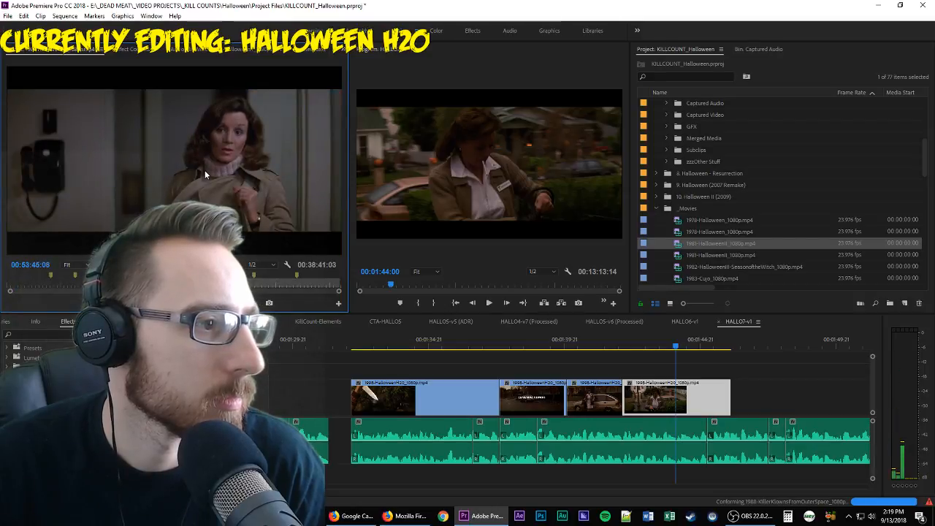
{"action": "key", "text": "o"}
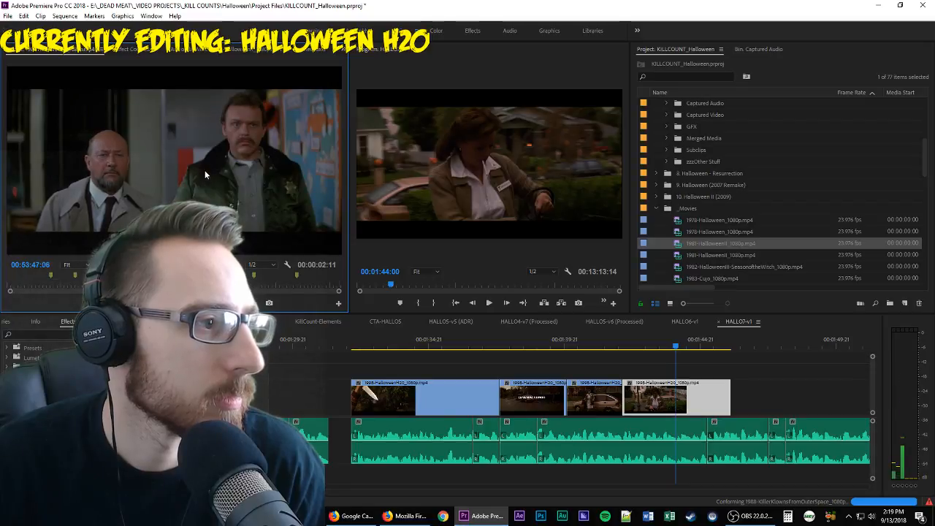
{"action": "left_click_drag", "start_coordinate": [205, 170], "coordinate": [709, 409]}
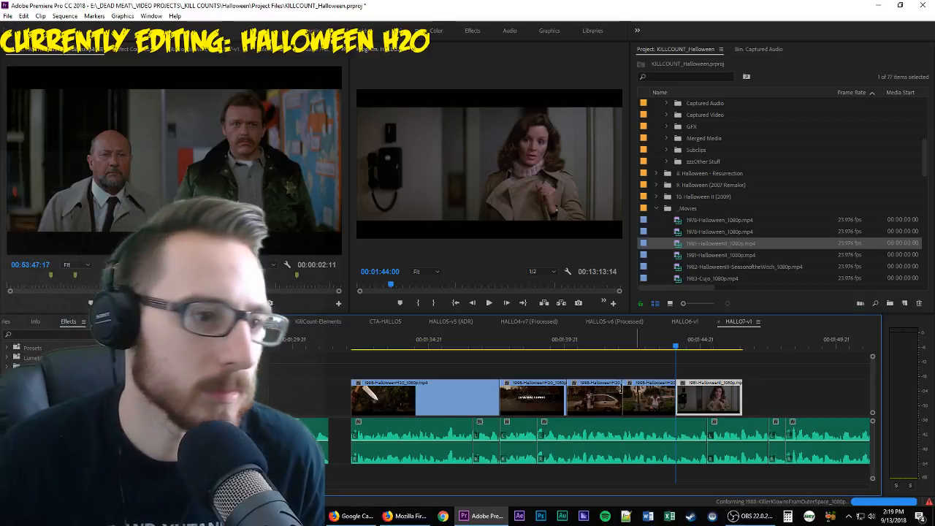
Add a Cross Dissolve at 00:01:44:00 between the hedge and wall-phone clips and play it back with the narration
{"action": "key", "text": "ctrl+d"}
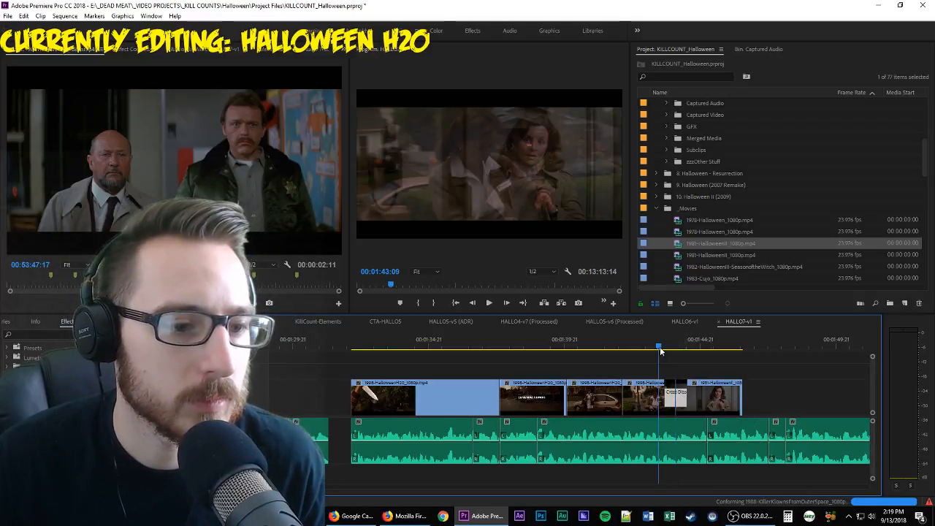
{"action": "key", "text": "space"}
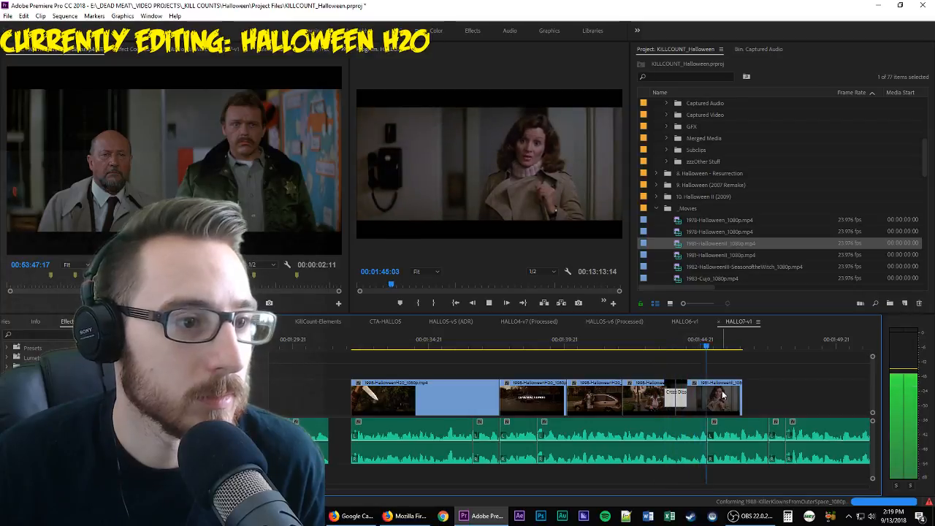
{"action": "key", "text": "space"}
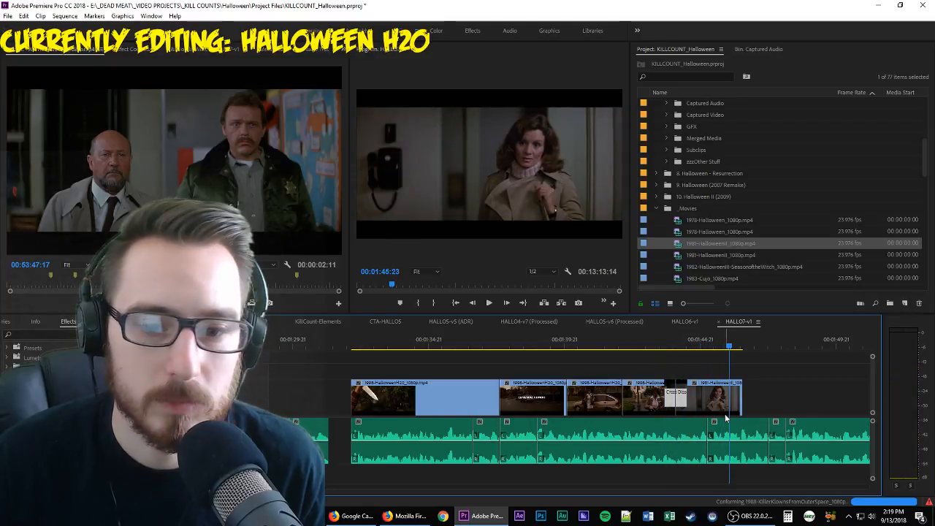
{"action": "left_click", "coordinate": [658, 340]}
{"action": "key", "text": "space"}
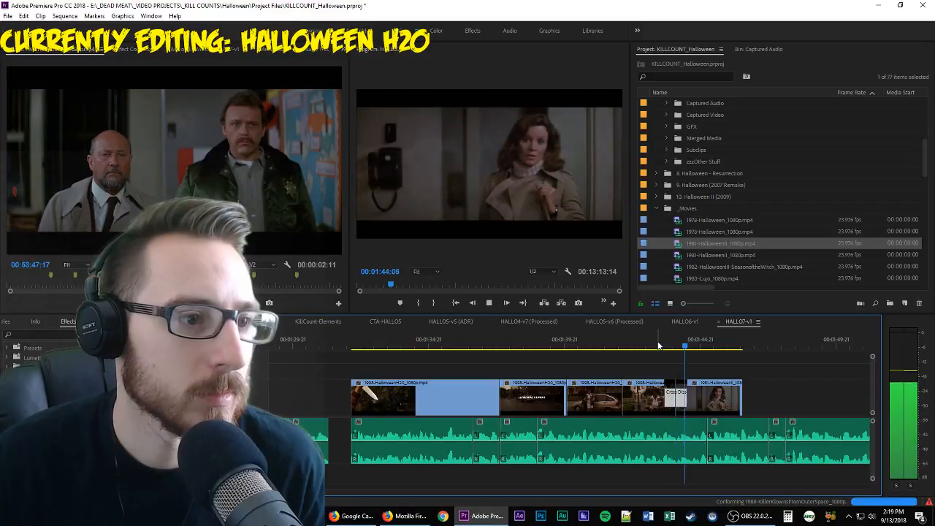
{"action": "key", "text": "space"}
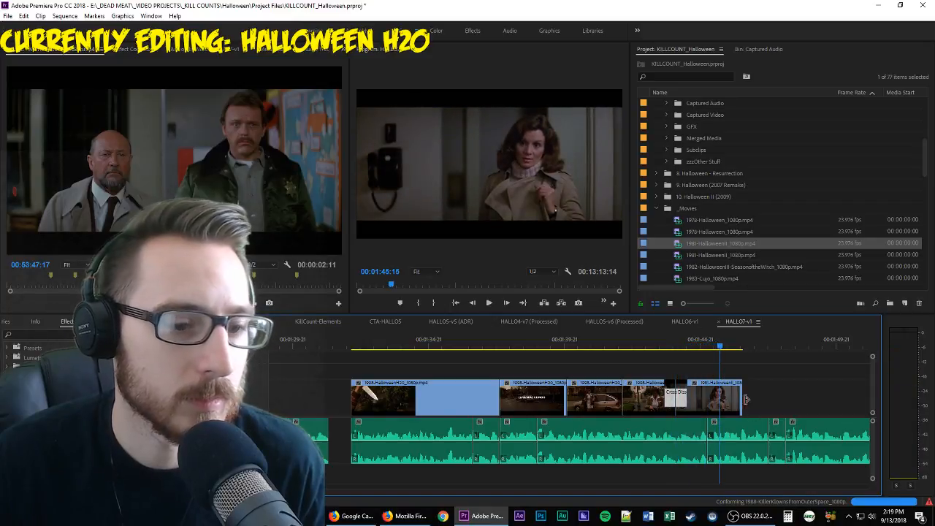
Slip the footage within the wall-phone clip while keeping its position, and replay it with the narration up to 00:01:45:14
{"action": "left_click_drag", "start_coordinate": [726, 401], "coordinate": [725, 403]}
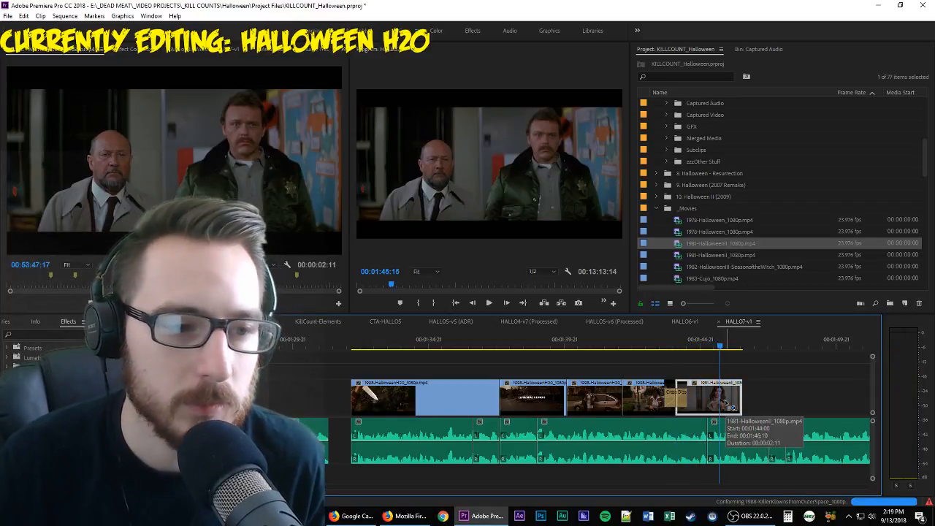
{"action": "key", "text": "Up"}
{"action": "key", "text": "Up"}
{"action": "key", "text": "space"}
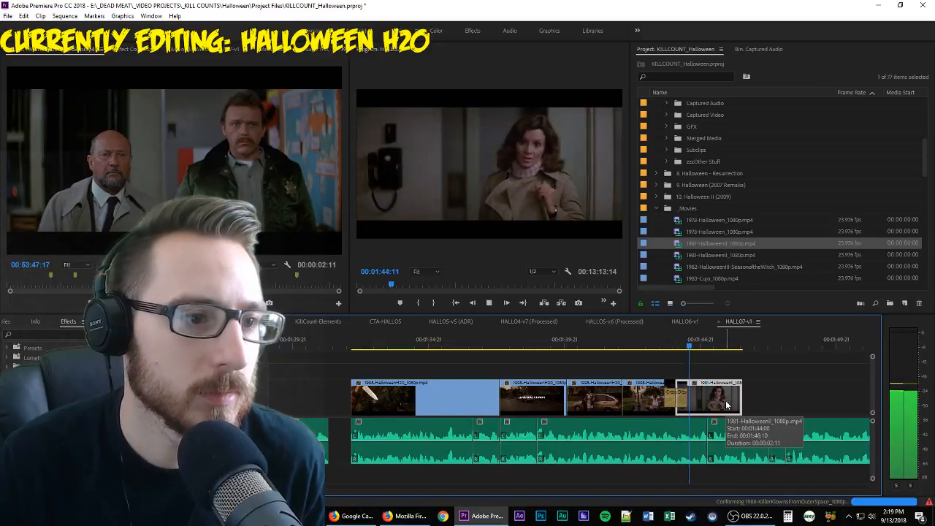
{"action": "key", "text": "Up"}
{"action": "key", "text": "space"}
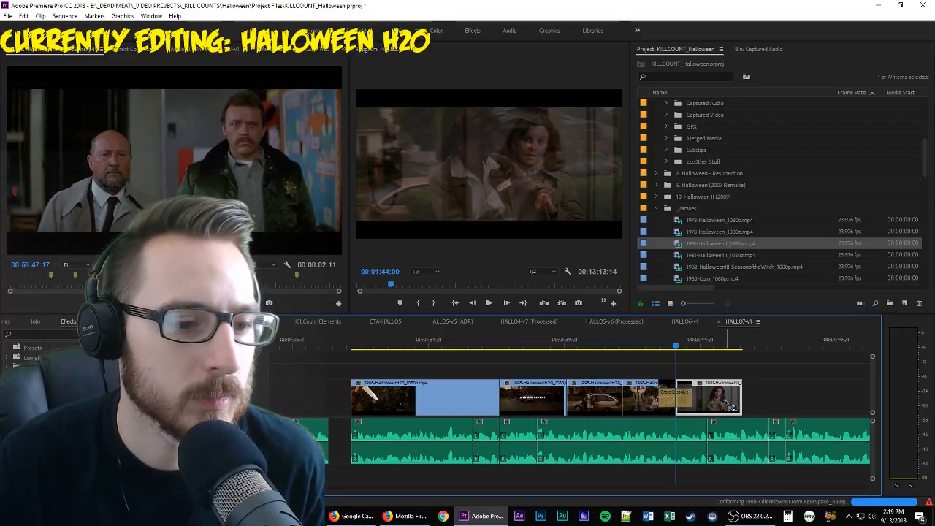
{"action": "key", "text": "space"}
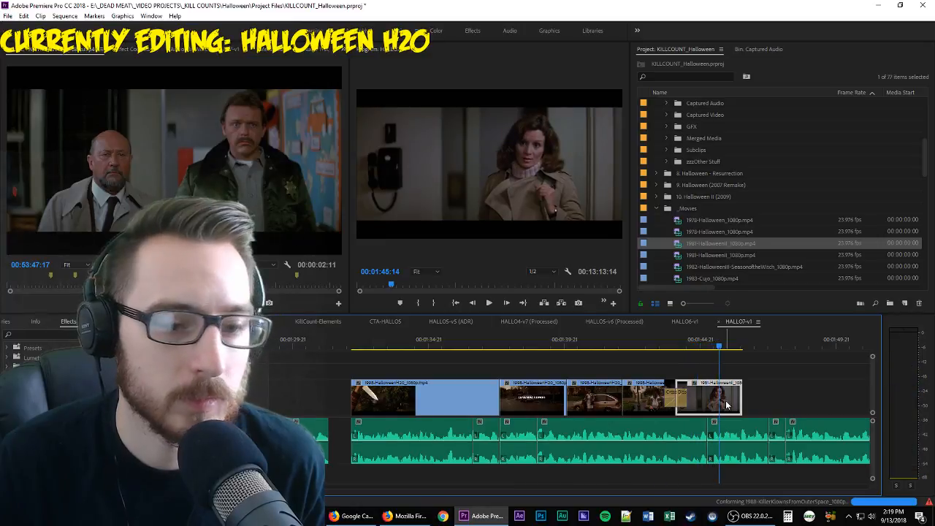
Replay the wall-phone clip against the narration and park the playhead at 00:01:45:04
{"action": "key", "text": "space"}
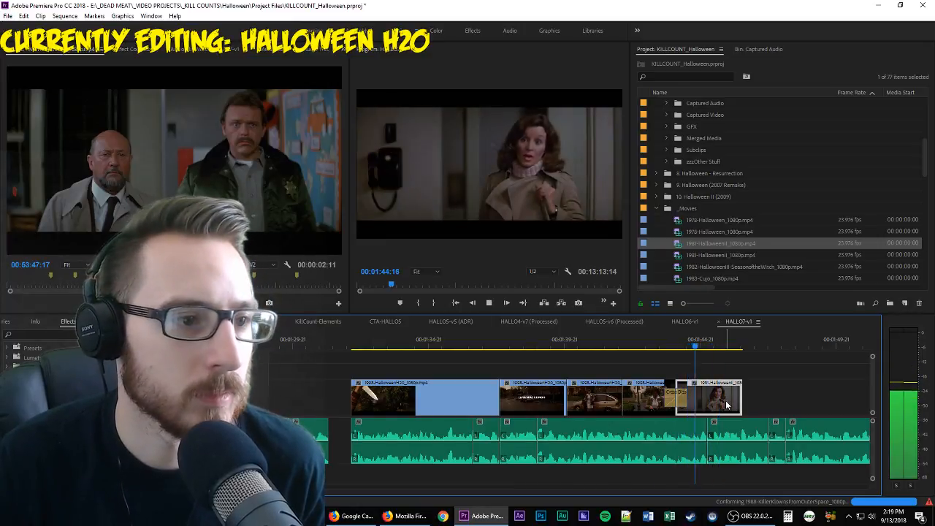
{"action": "key", "text": "space"}
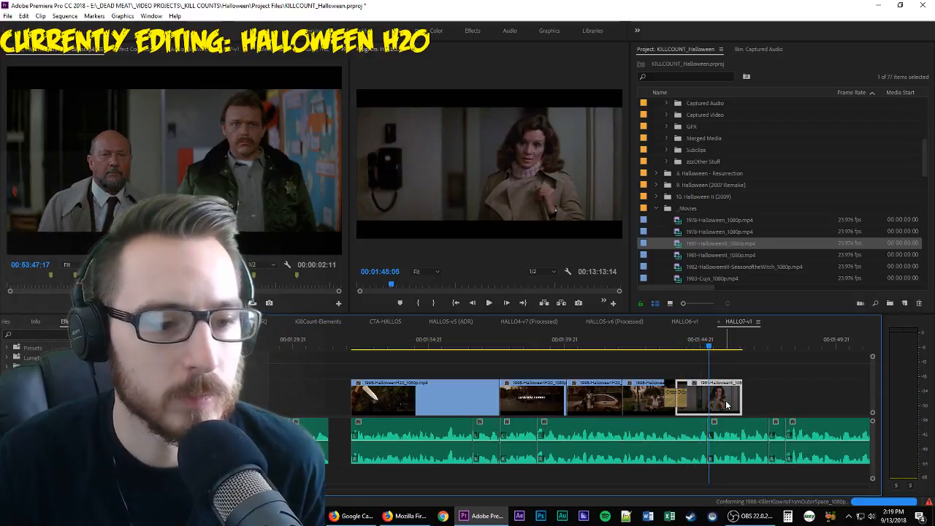
{"action": "key", "text": "space"}
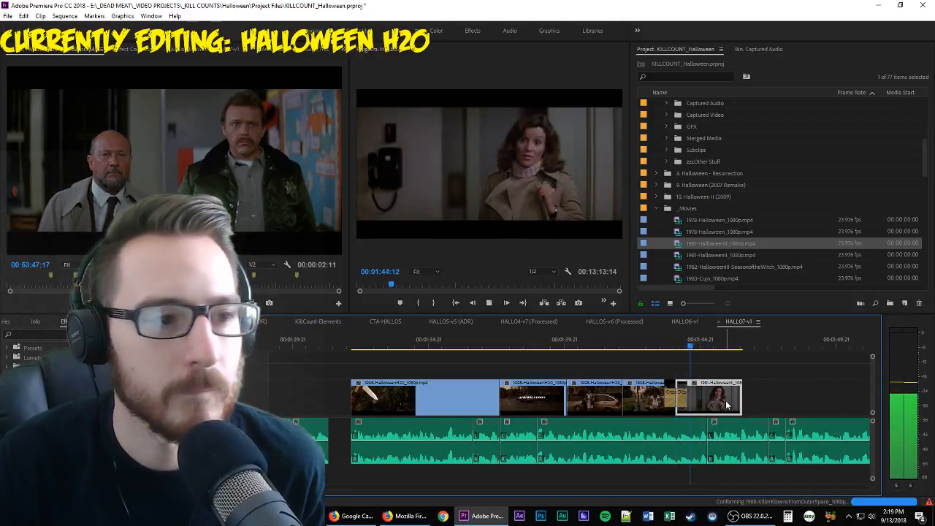
{"action": "key", "text": "space"}
{"action": "key", "text": "Left"}
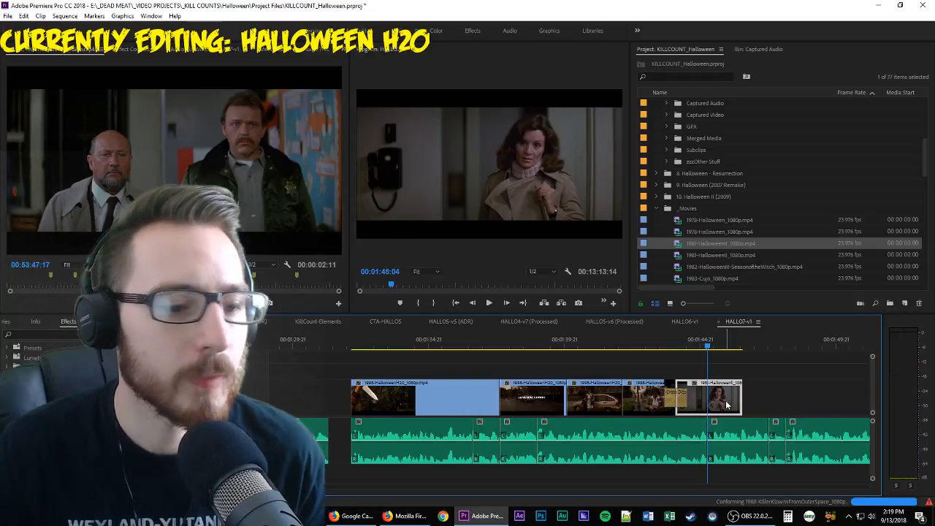
{"action": "scroll", "coordinate": [731, 255], "scroll_direction": "down", "scroll_amount": 5}
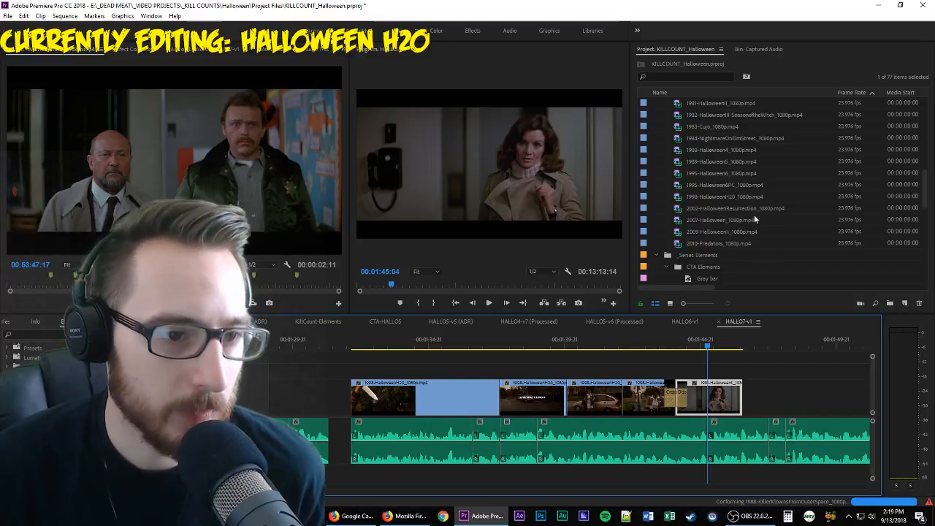
Mark the shot of the woman with a cigarette in the 1998 Halloween H20 source, place it at 00:01:45:04 and play it with the narration
{"action": "double_click", "coordinate": [745, 195]}
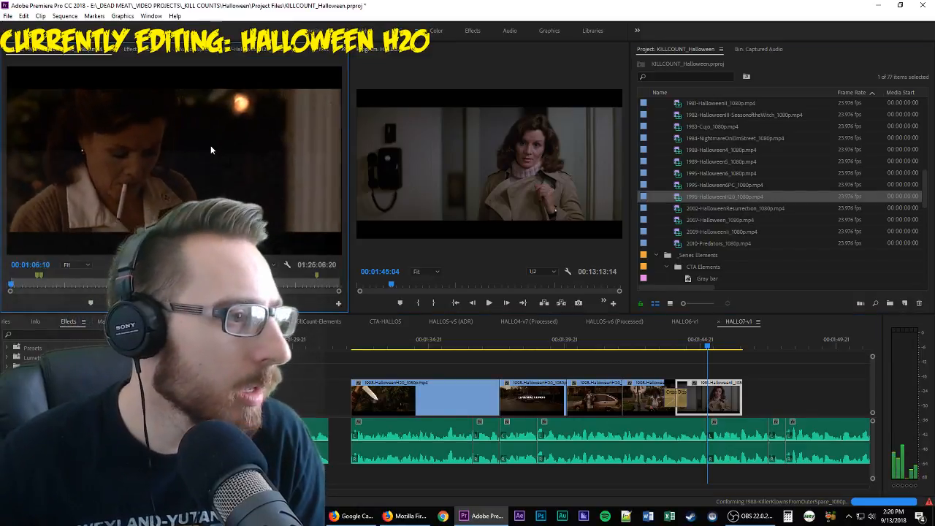
{"action": "key", "text": "o"}
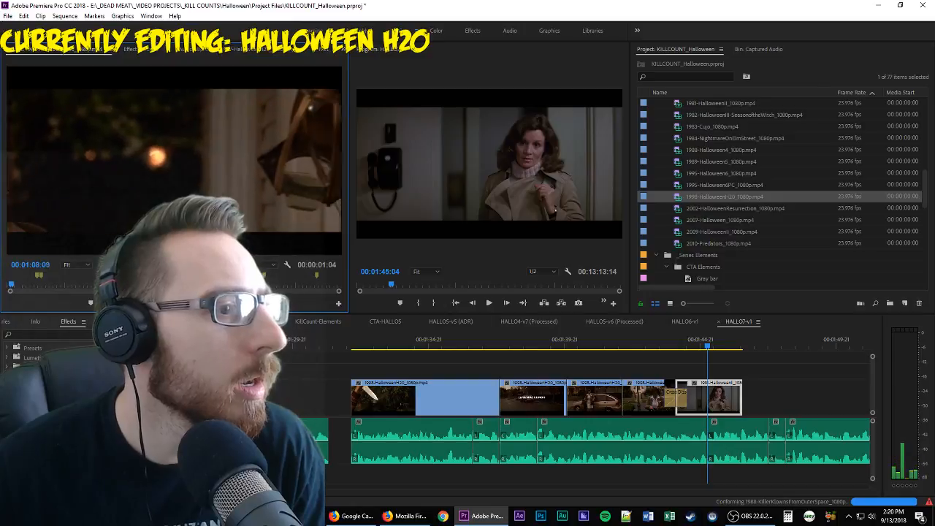
{"action": "key", "text": "o"}
{"action": "left_click_drag", "start_coordinate": [555, 210], "coordinate": [713, 403]}
{"action": "key", "text": "space"}
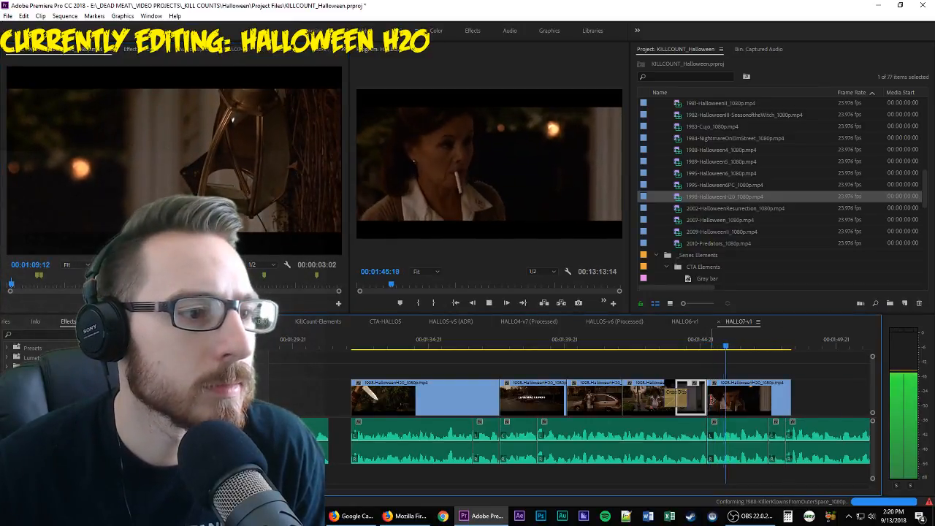
{"action": "scroll", "coordinate": [716, 372], "scroll_direction": "down", "scroll_amount": 5}
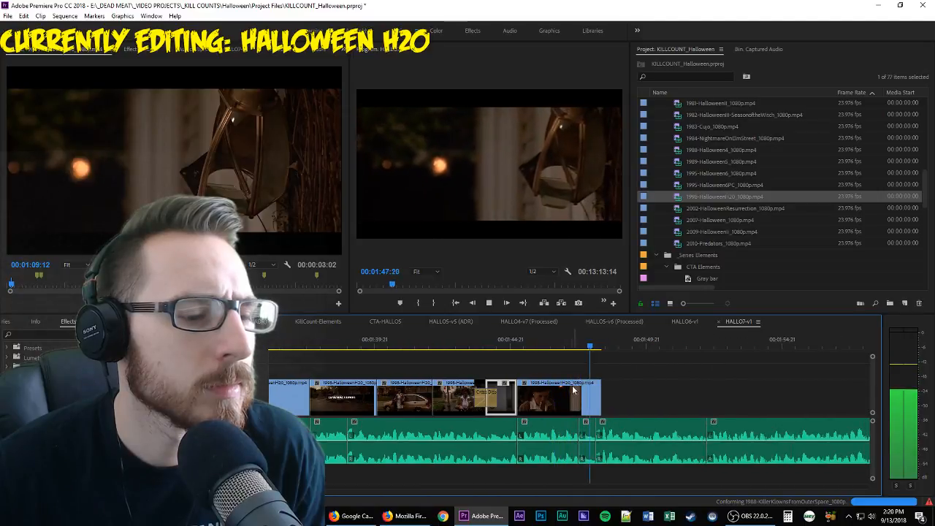
{"action": "key", "text": "space"}
Move the cigarette clip along the timeline to start at 00:01:48:01 and replay the narration following the wall-phone clip
{"action": "left_click_drag", "start_coordinate": [556, 409], "coordinate": [657, 411]}
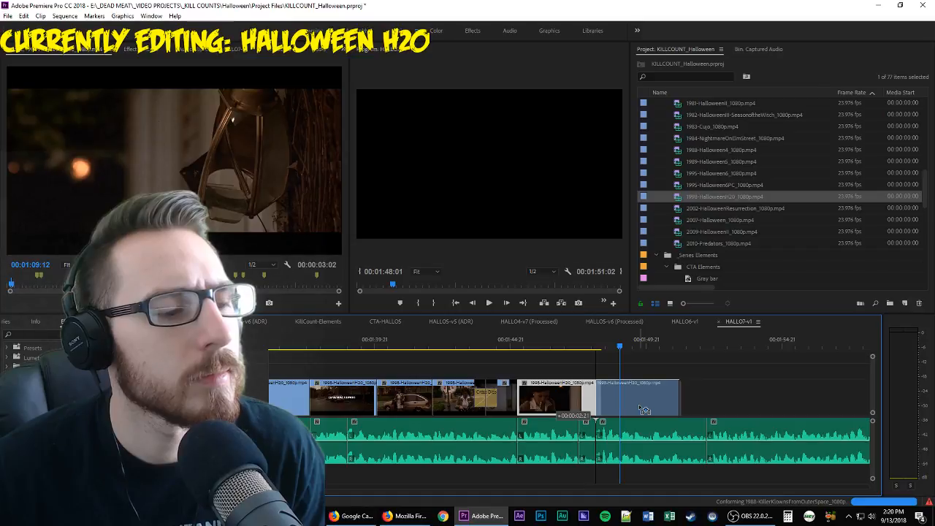
{"action": "left_click_drag", "start_coordinate": [644, 410], "coordinate": [640, 409]}
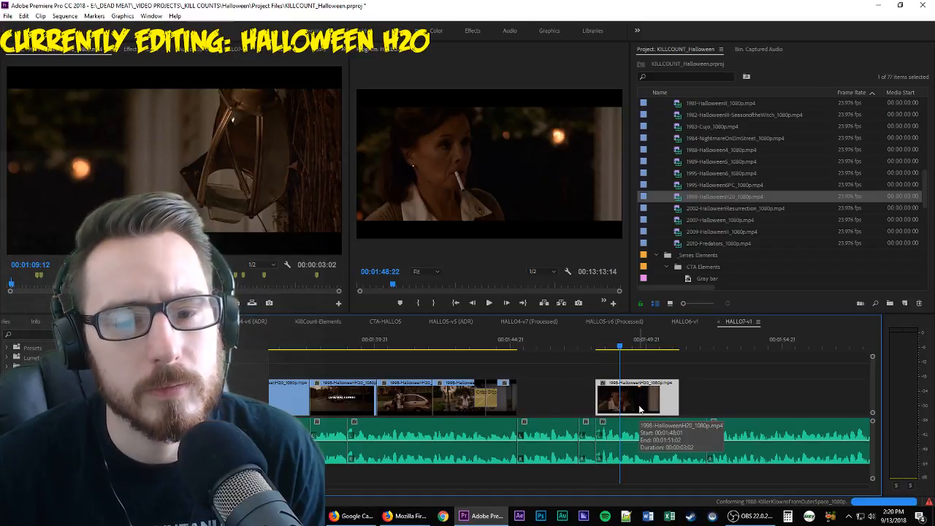
{"action": "left_click", "coordinate": [495, 339]}
{"action": "key", "text": "space"}
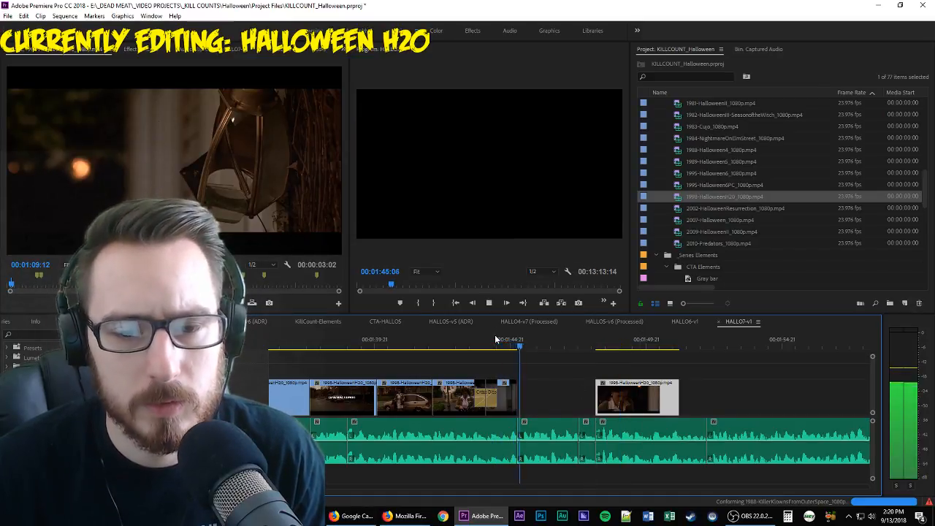
Mark the unwanted stretch of narration starting at 00:01:45:16 and extract it so the following material closes up
{"action": "key", "text": "i"}
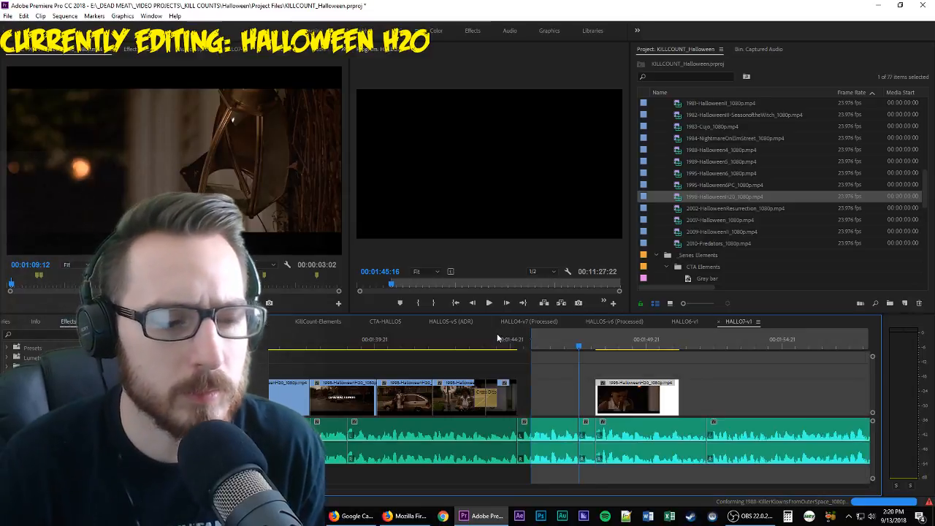
{"action": "key", "text": "Left"}
{"action": "key", "text": "Left"}
{"action": "key", "text": "Left"}
{"action": "key", "text": "Left"}
{"action": "key", "text": "Left"}
{"action": "key", "text": "Left"}
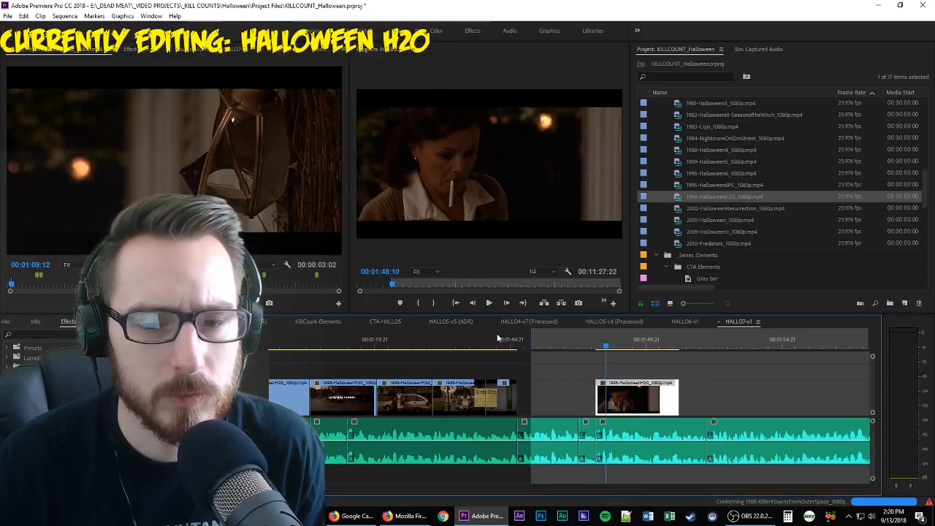
{"action": "left_click_drag", "start_coordinate": [651, 413], "coordinate": [678, 412]}
{"action": "key", "text": "o"}
{"action": "key", "text": "apostrophe"}
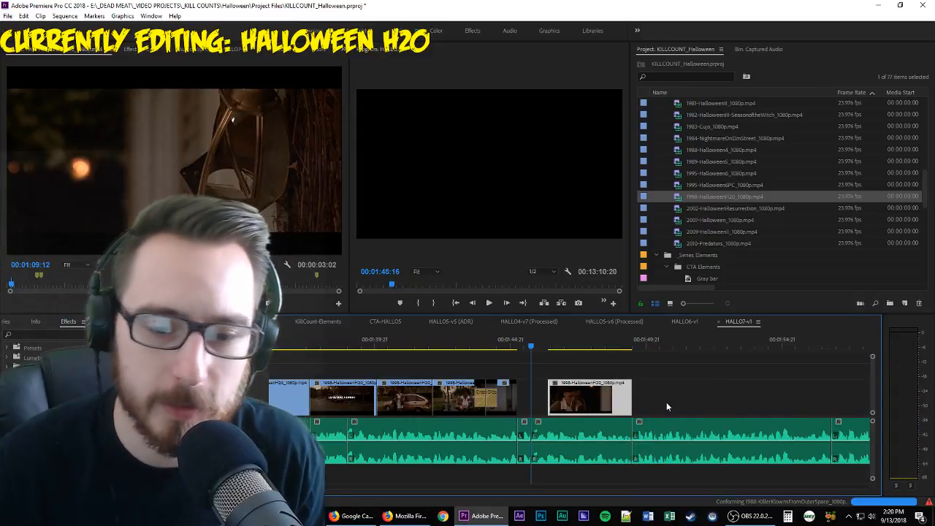
Replay the narration across the cut at 00:01:45:16 and move the cigarette clip further along the timeline
{"action": "key", "text": "Up"}
{"action": "key", "text": "space"}
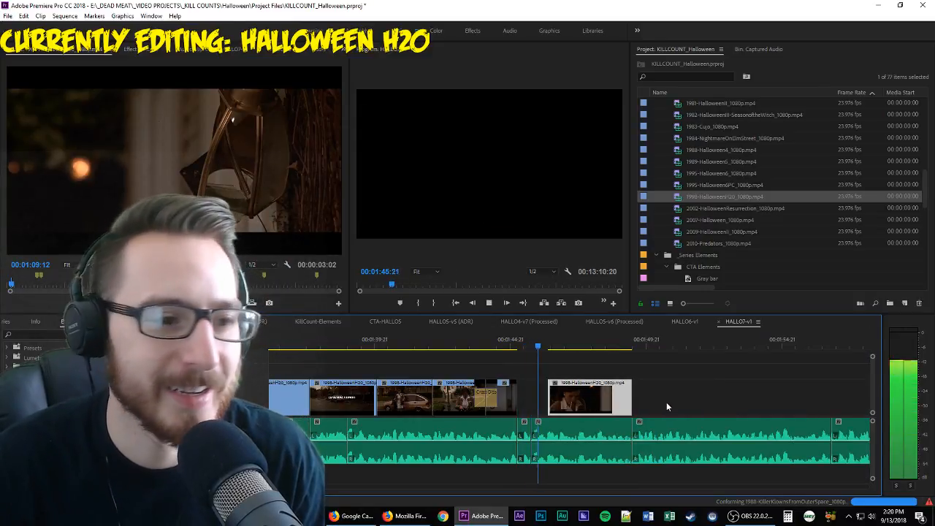
{"action": "key", "text": "space"}
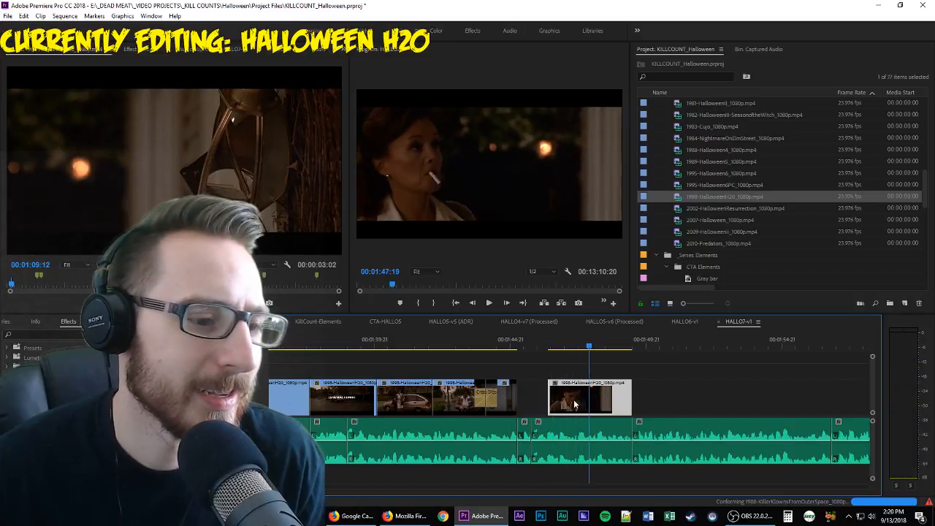
{"action": "left_click_drag", "start_coordinate": [575, 400], "coordinate": [679, 401]}
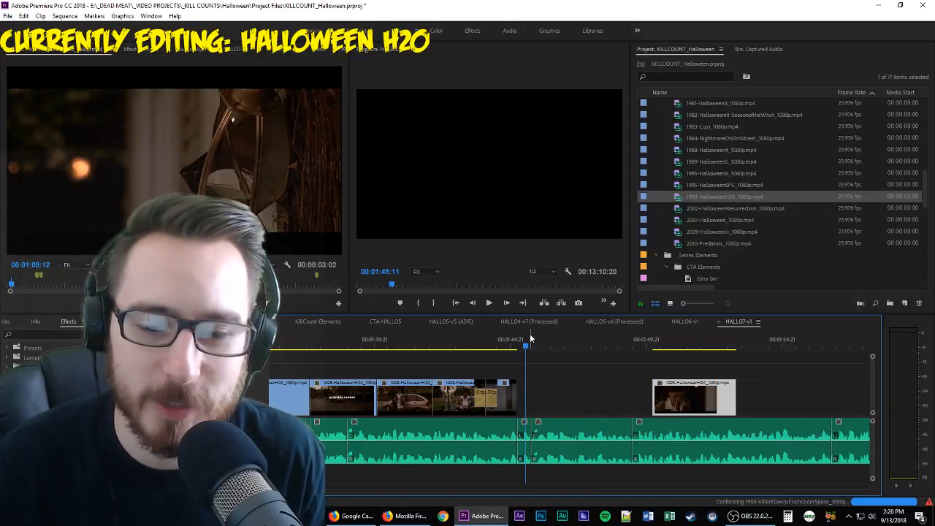
Mark another unwanted stretch of narration starting at 00:01:46:03, extract it and replay the narration that follows
{"action": "key", "text": "space"}
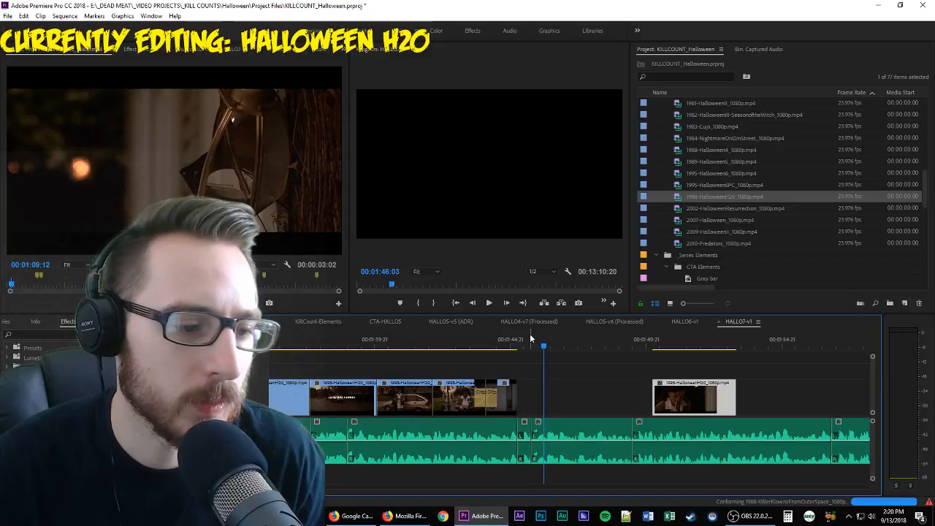
{"action": "key", "text": "i"}
{"action": "key", "text": "space"}
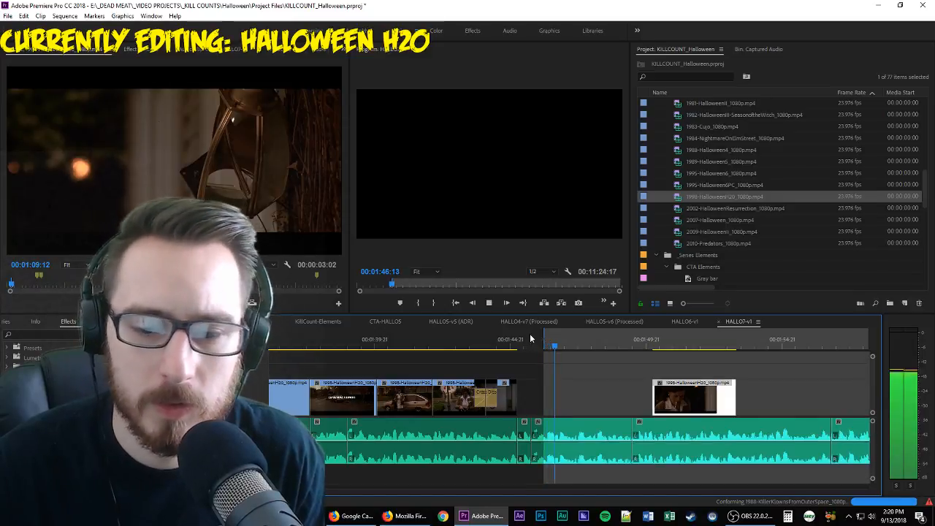
{"action": "key", "text": "o"}
{"action": "key", "text": "apostrophe"}
{"action": "key", "text": "space"}
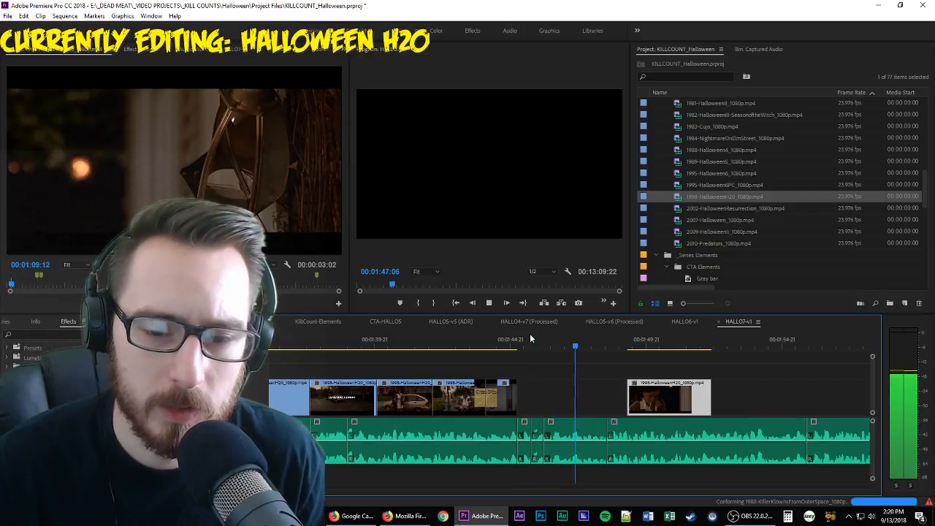
Move the cigarette clip back against the wall-phone clip, replay it and extend its end to 00:01:48:10
{"action": "key", "text": "space"}
{"action": "left_click_drag", "start_coordinate": [661, 407], "coordinate": [545, 400]}
{"action": "left_click", "coordinate": [502, 336]}
{"action": "key", "text": "space"}
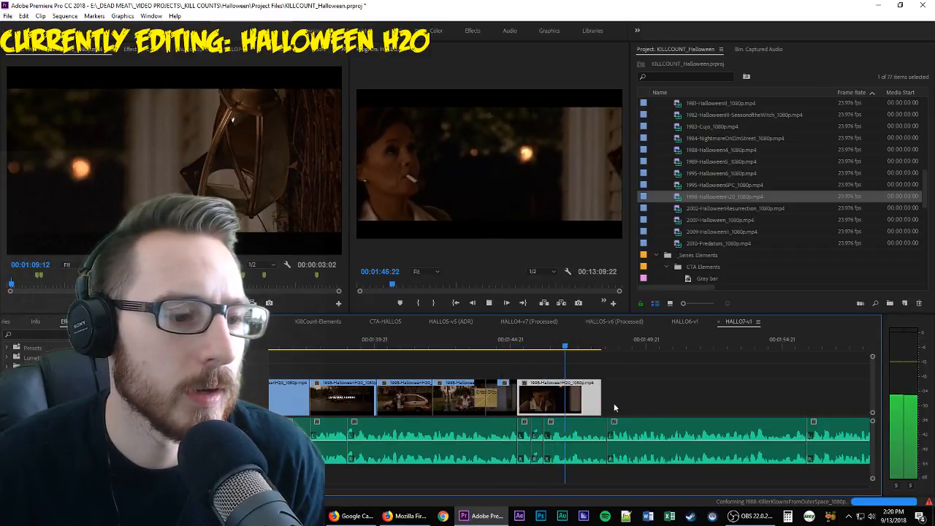
{"action": "left_click_drag", "start_coordinate": [597, 402], "coordinate": [605, 402]}
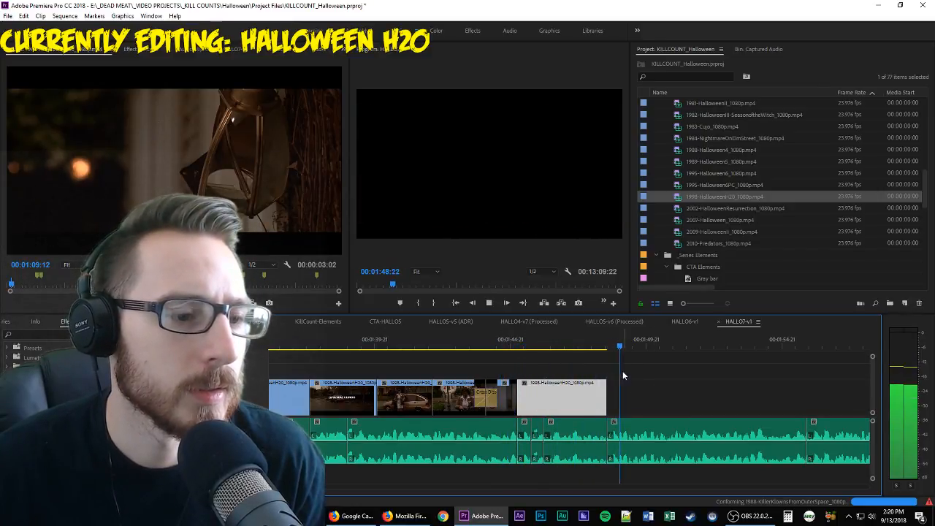
{"action": "left_click", "coordinate": [606, 345]}
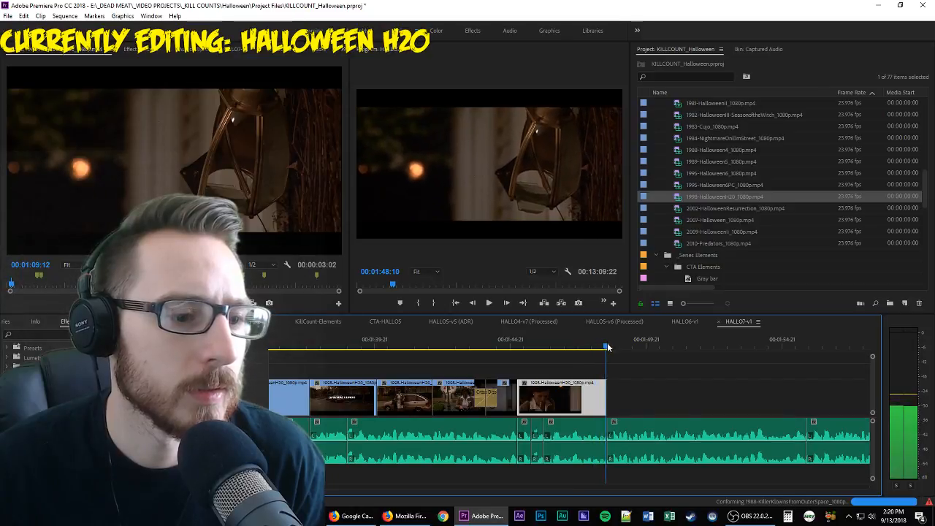
Play the Halloween H20 source ahead to 00:01:44:02, looking for the next shot, and save the project
{"action": "left_click", "coordinate": [243, 162]}
{"action": "key", "text": "space"}
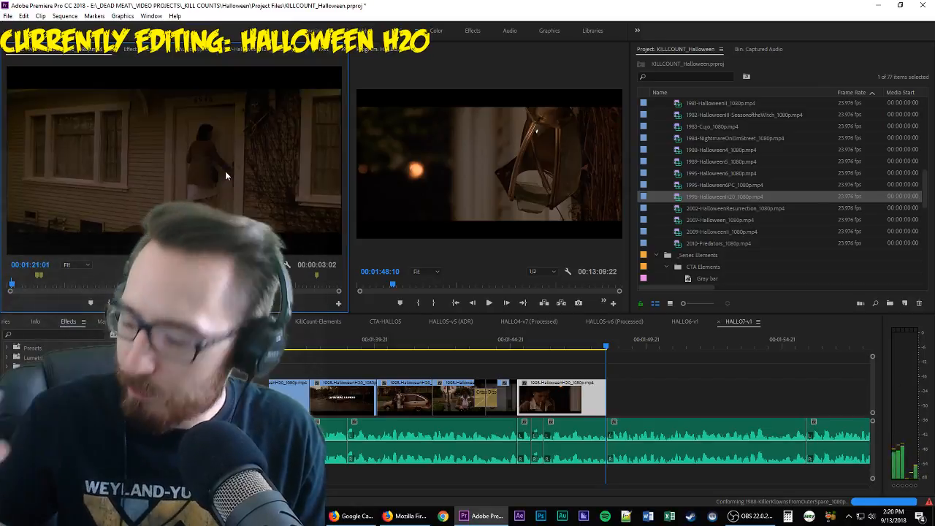
{"action": "key", "text": "l"}
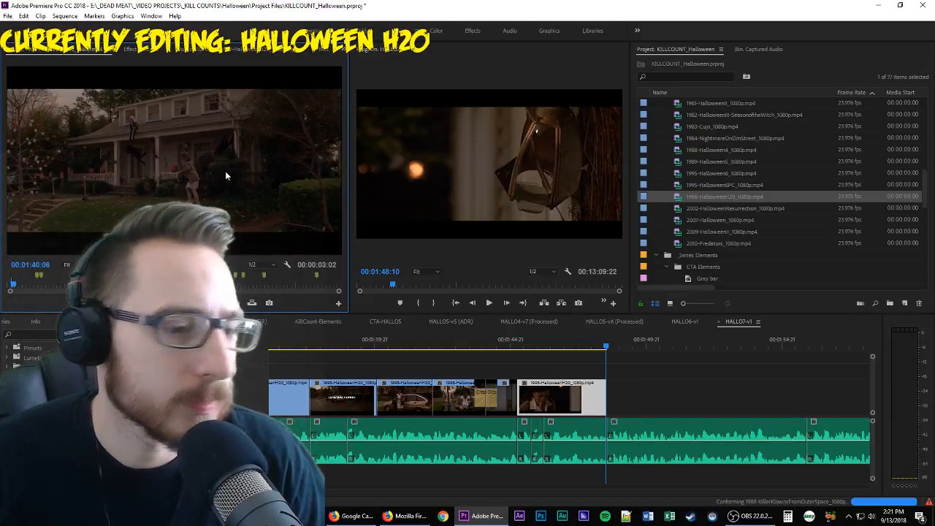
{"action": "key", "text": "j"}
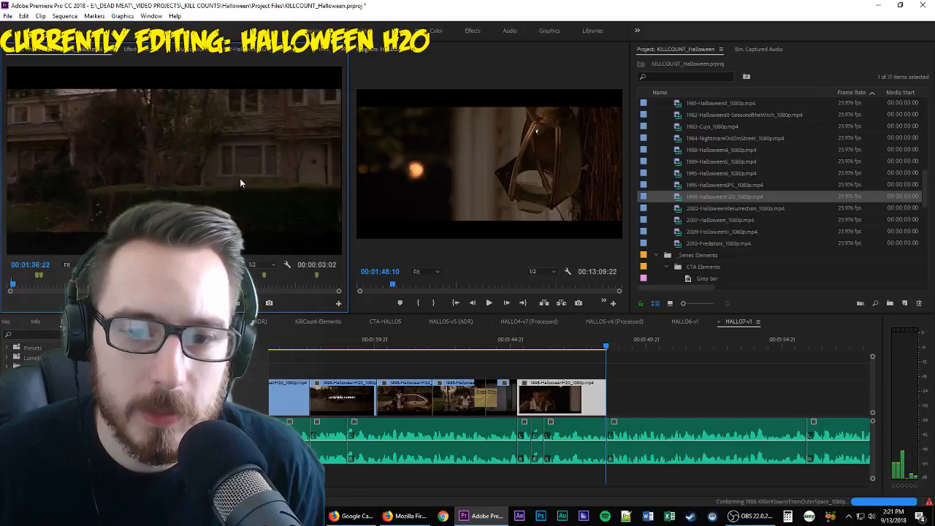
{"action": "key", "text": "l"}
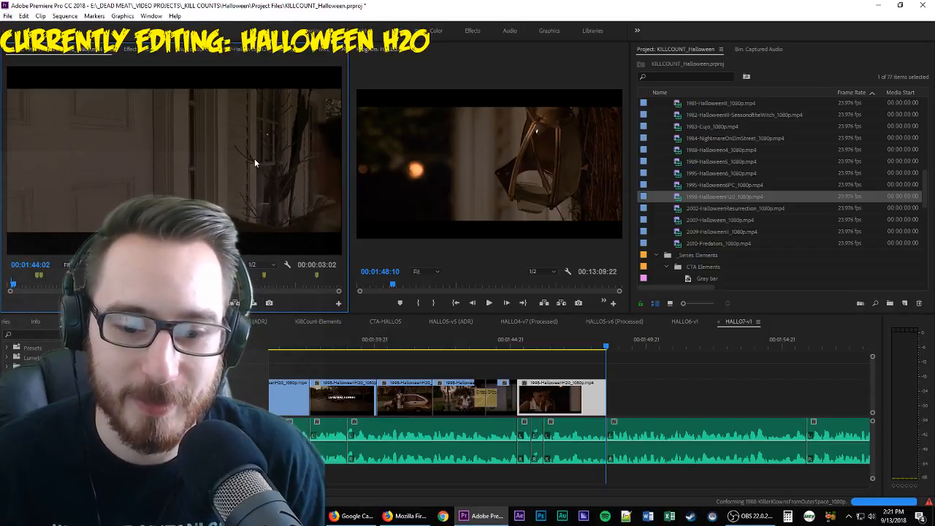
{"action": "key", "text": "ctrl+s"}
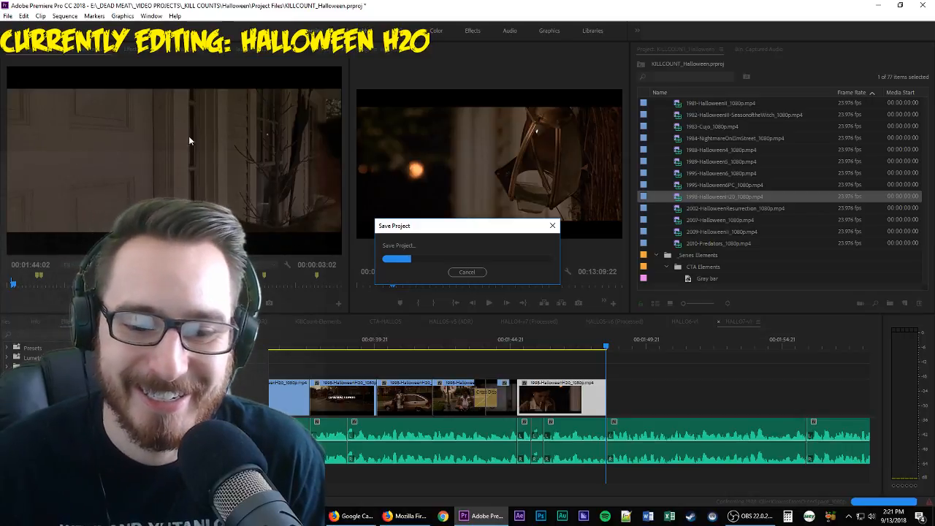
{"action": "left_click_drag", "start_coordinate": [432, 231], "coordinate": [476, 200]}
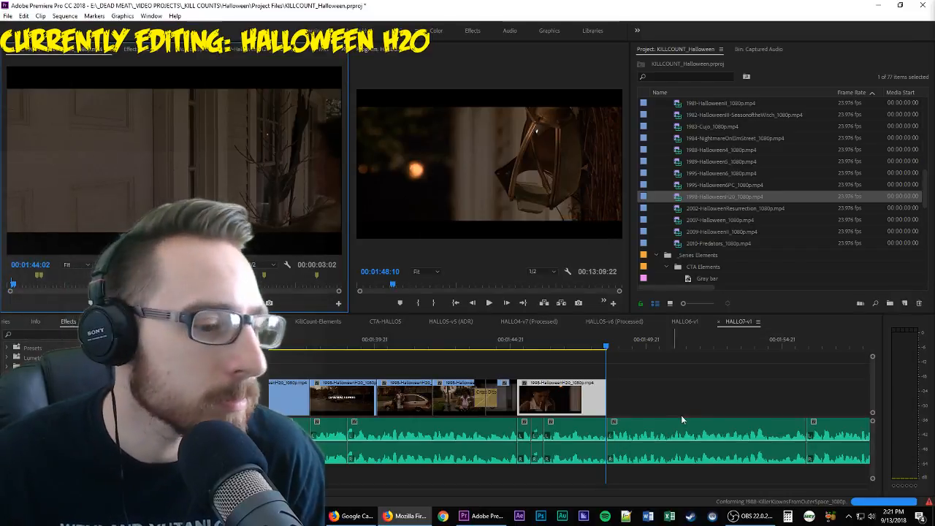
Listen to the next narration, mark the source shot of the boy removing his hockey mask, and place it at 00:01:48:10
{"action": "left_click", "coordinate": [684, 395]}
{"action": "key", "text": "space"}
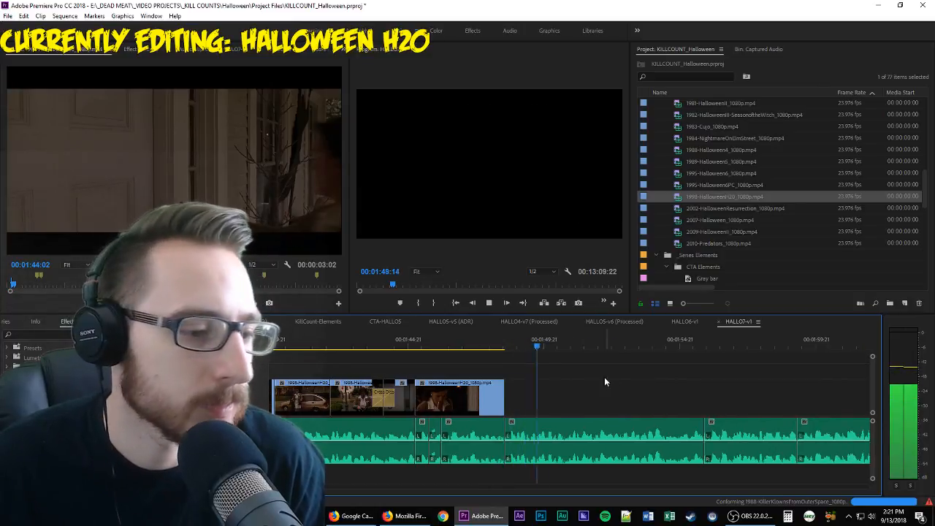
{"action": "left_click", "coordinate": [121, 165]}
{"action": "key", "text": "space"}
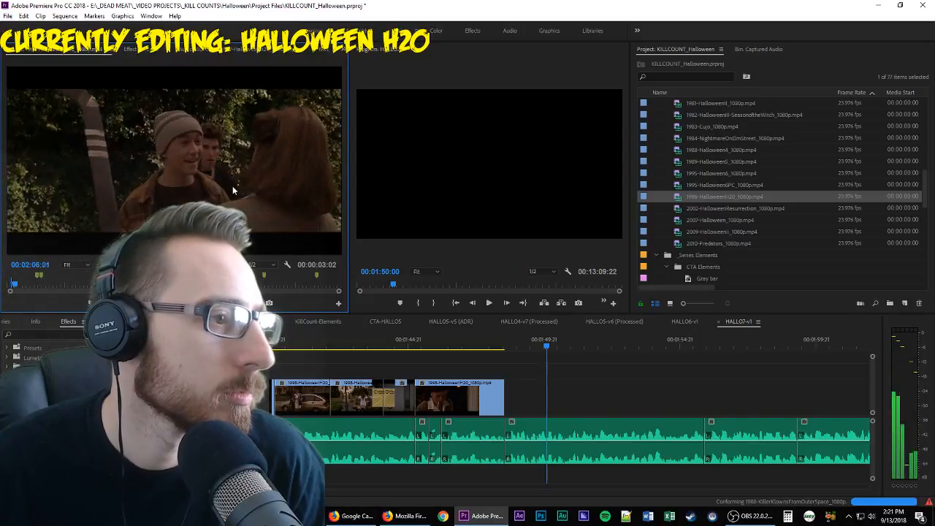
{"action": "key", "text": "i"}
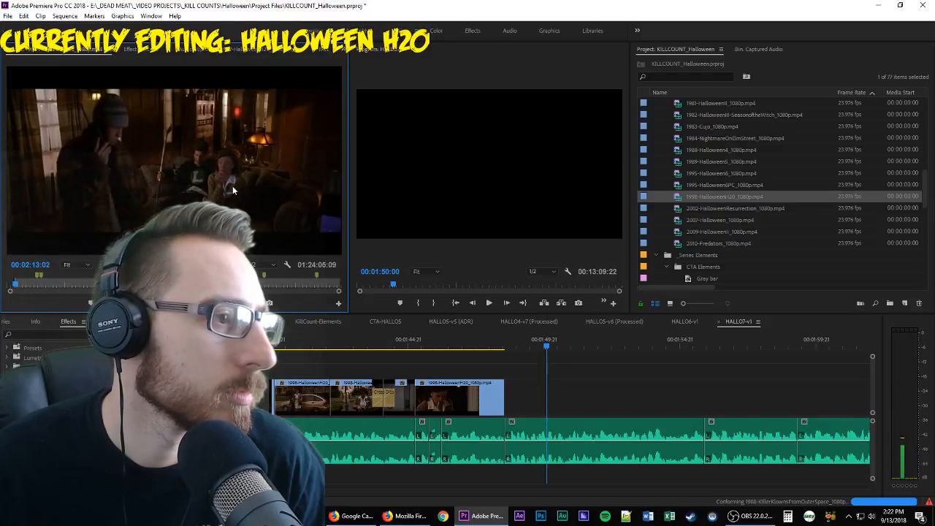
{"action": "key", "text": "i"}
{"action": "key", "text": "j"}
{"action": "key", "text": "j"}
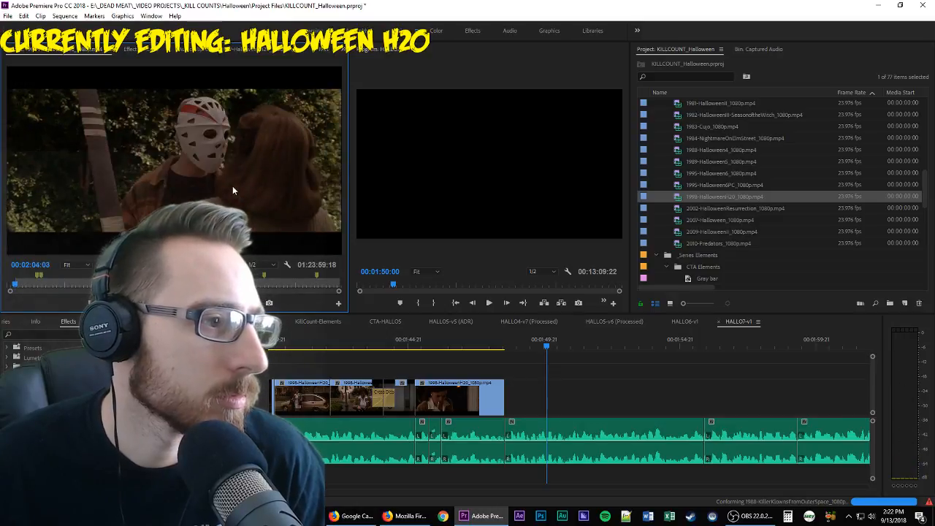
{"action": "key", "text": "i"}
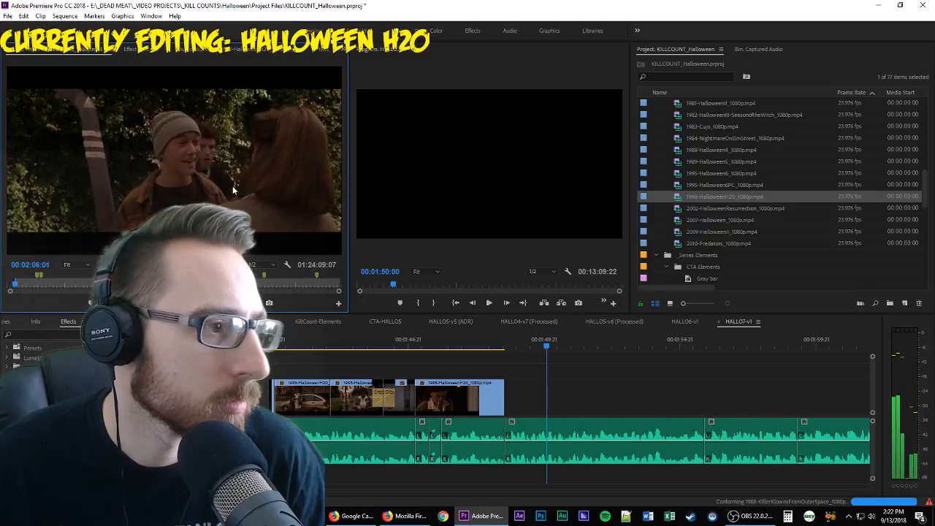
{"action": "key", "text": "o"}
{"action": "left_click_drag", "start_coordinate": [175, 146], "coordinate": [511, 398]}
Replay the hockey-mask clip with the narration, extend its end to about 00:01:54:15 and park the playhead at 00:01:51:16
{"action": "left_click", "coordinate": [480, 341]}
{"action": "key", "text": "space"}
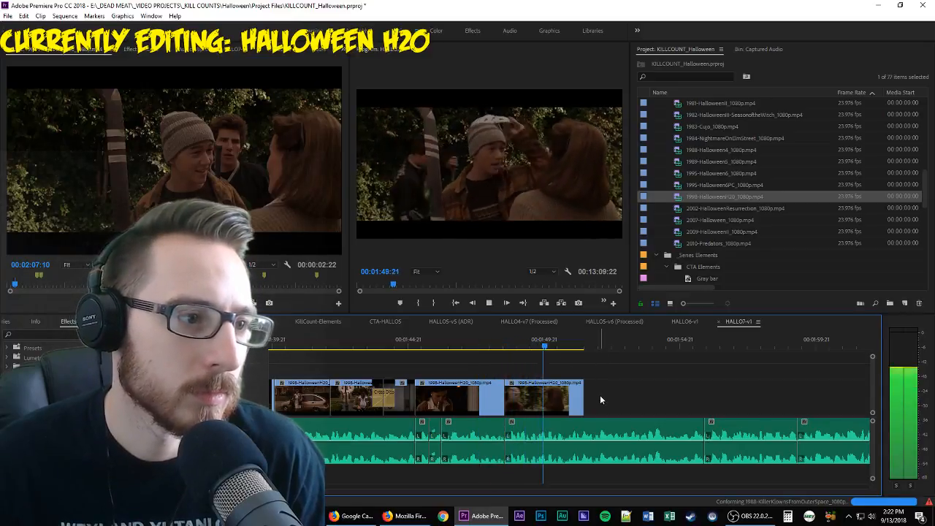
{"action": "key", "text": "space"}
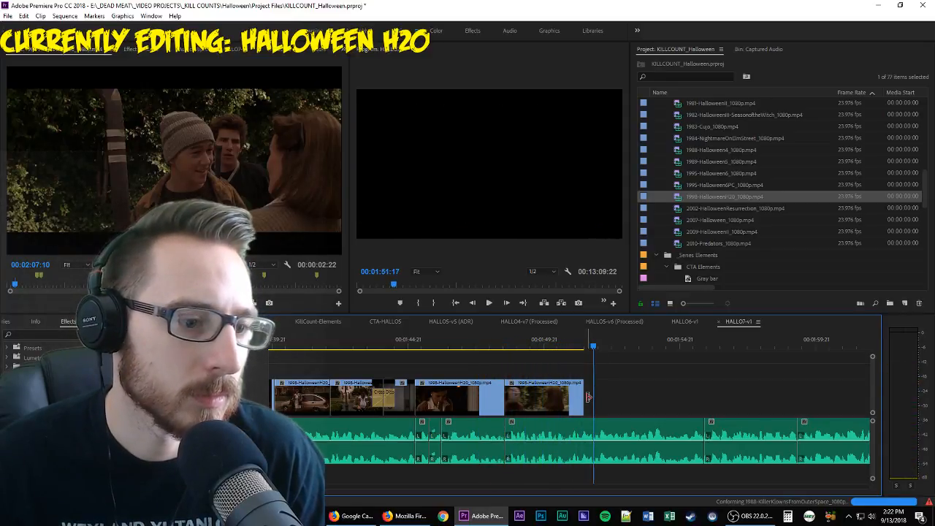
{"action": "left_click_drag", "start_coordinate": [584, 395], "coordinate": [672, 394]}
{"action": "left_click_drag", "start_coordinate": [592, 352], "coordinate": [595, 353]}
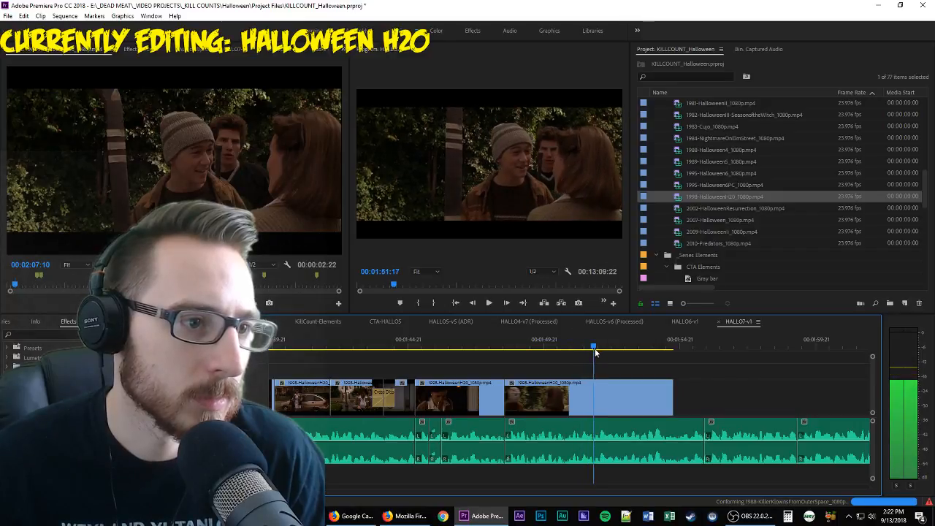
Mark the source shot of the boy on the phone, ending at 00:02:24:22, and place it in the sequence at 00:01:51:16
{"action": "left_click", "coordinate": [223, 182]}
{"action": "key", "text": "space"}
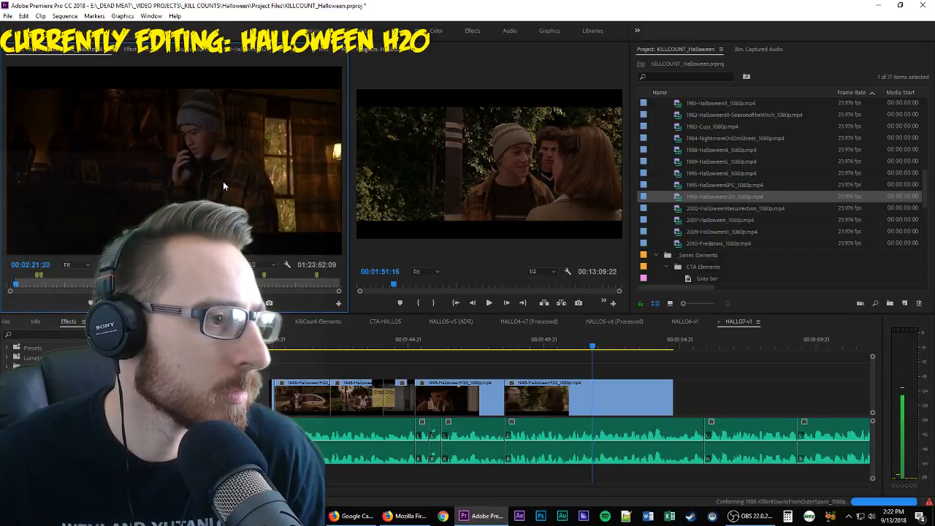
{"action": "key", "text": "o"}
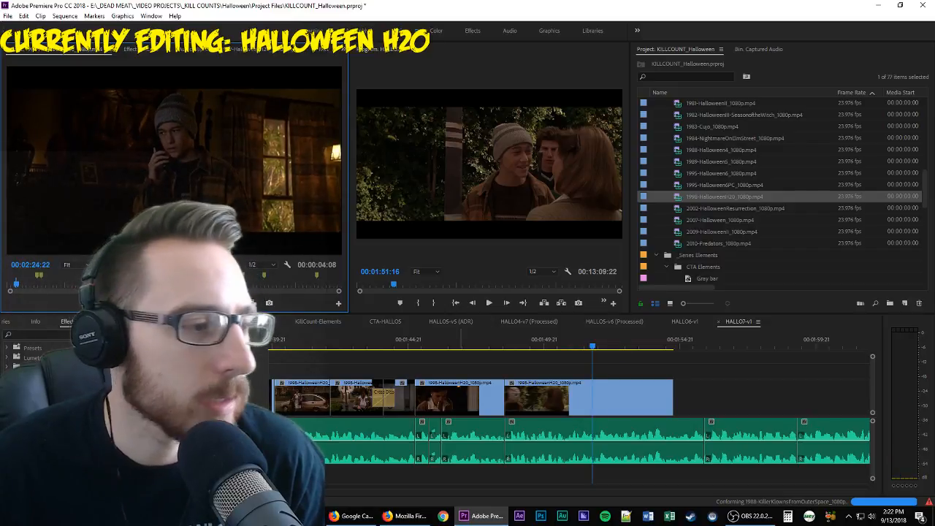
{"action": "left_click_drag", "start_coordinate": [235, 302], "coordinate": [590, 407]}
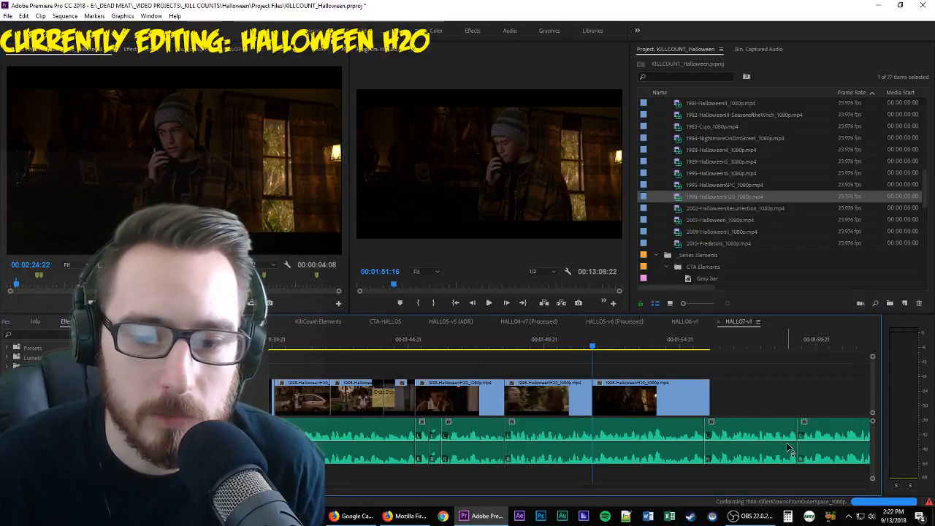
Replay the hockey-mask clip with the narration several times to judge where it should cut to the phone clip
{"action": "key", "text": "space"}
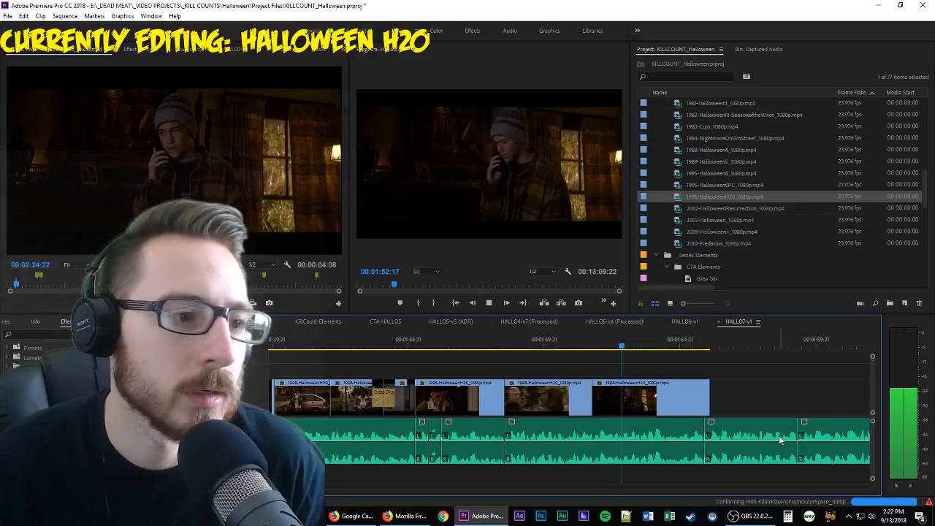
{"action": "left_click", "coordinate": [531, 342]}
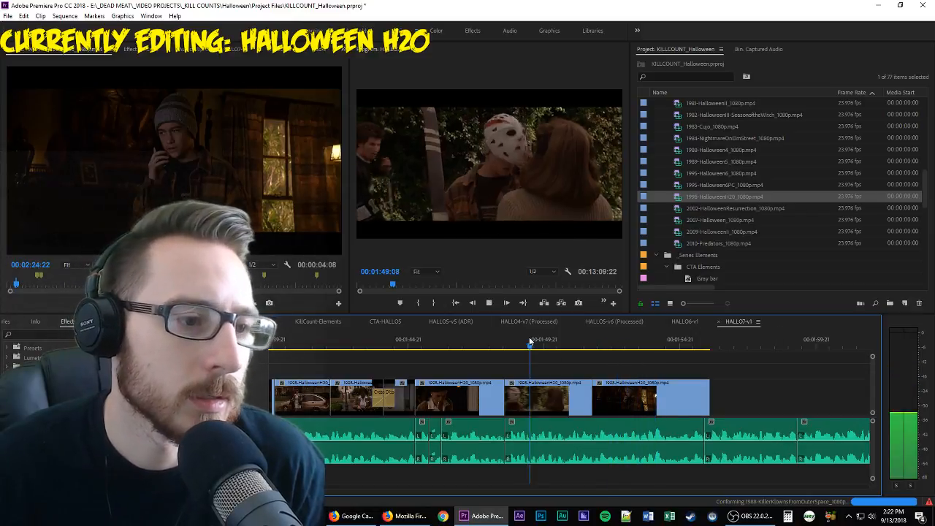
{"action": "key", "text": "space"}
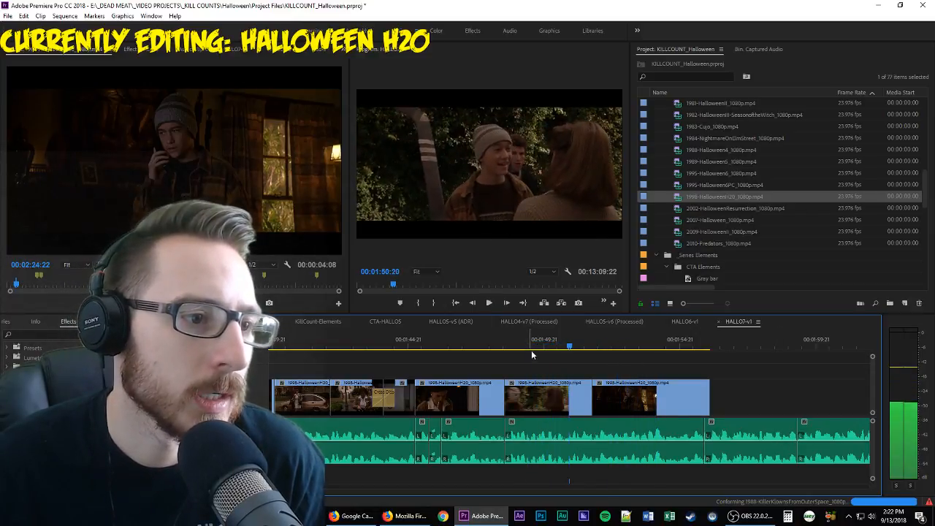
{"action": "left_click", "coordinate": [555, 395]}
{"action": "key", "text": "Up"}
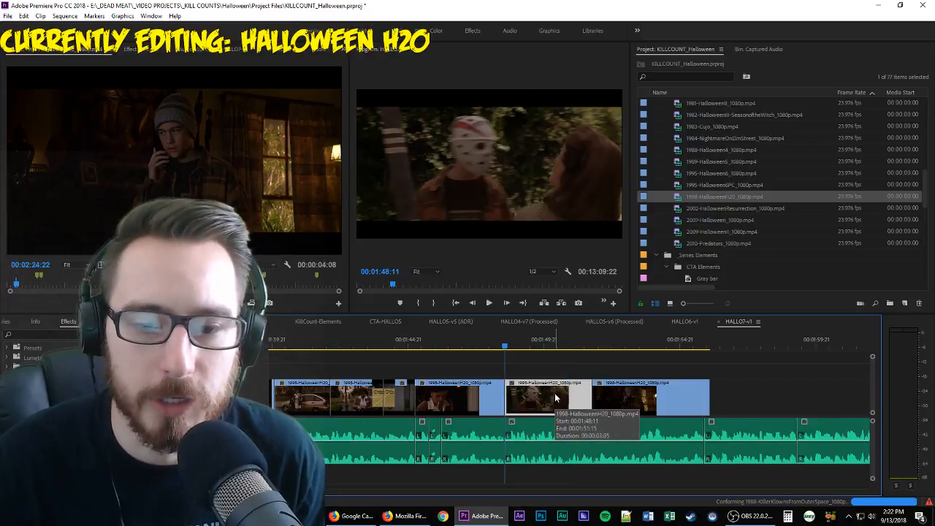
{"action": "key", "text": "space"}
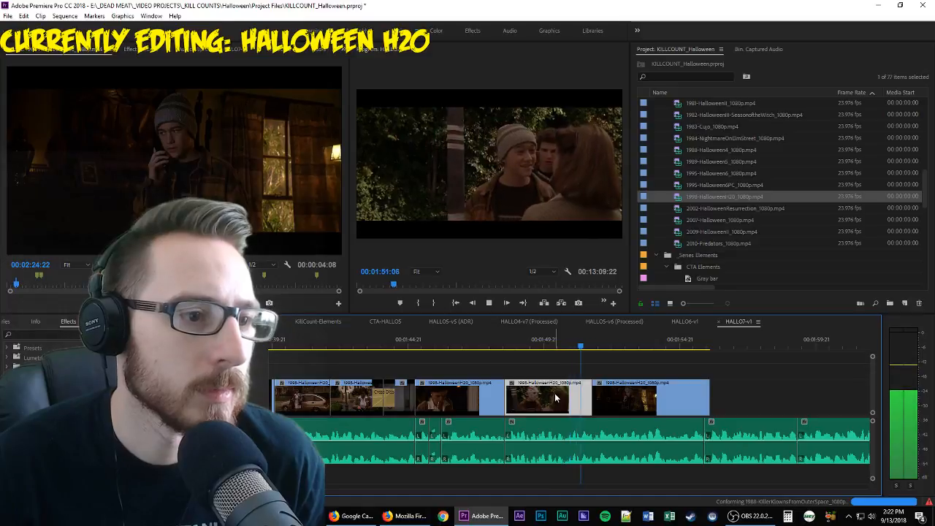
{"action": "key", "text": "Up"}
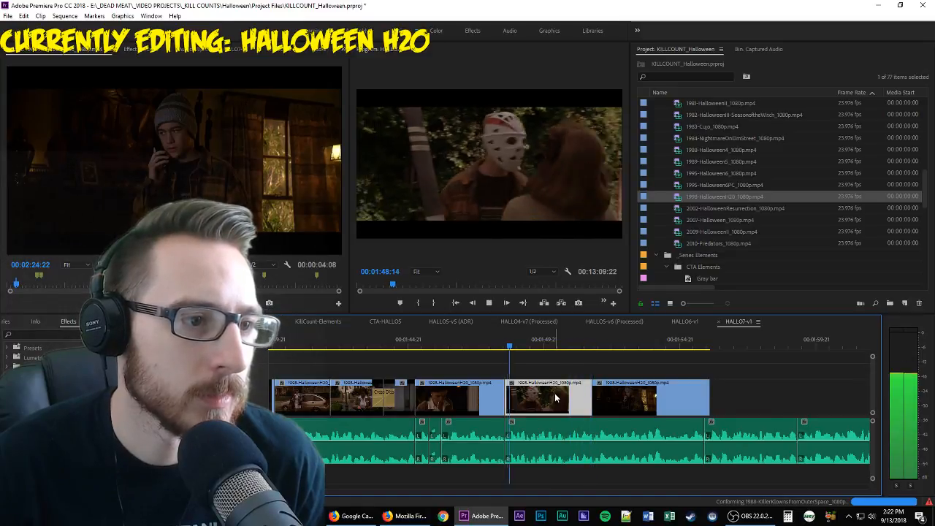
{"action": "key", "text": "space"}
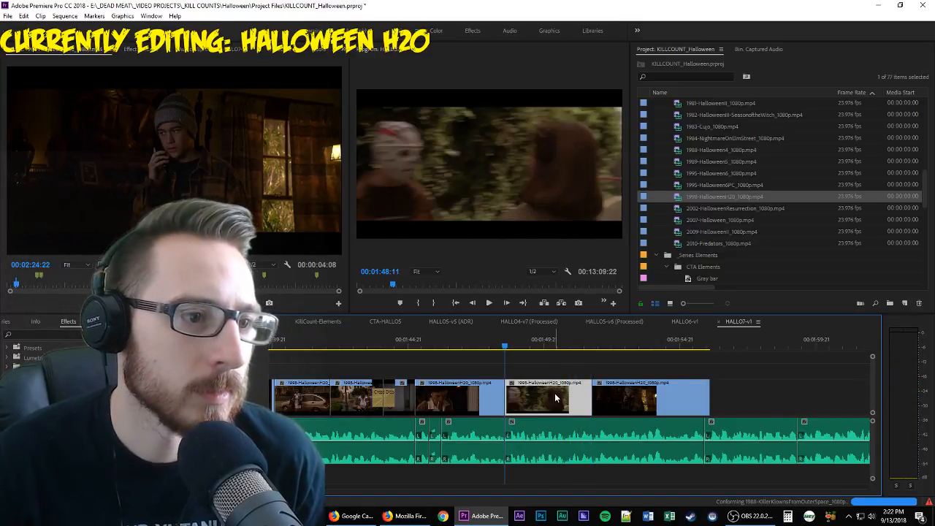
{"action": "key", "text": "space"}
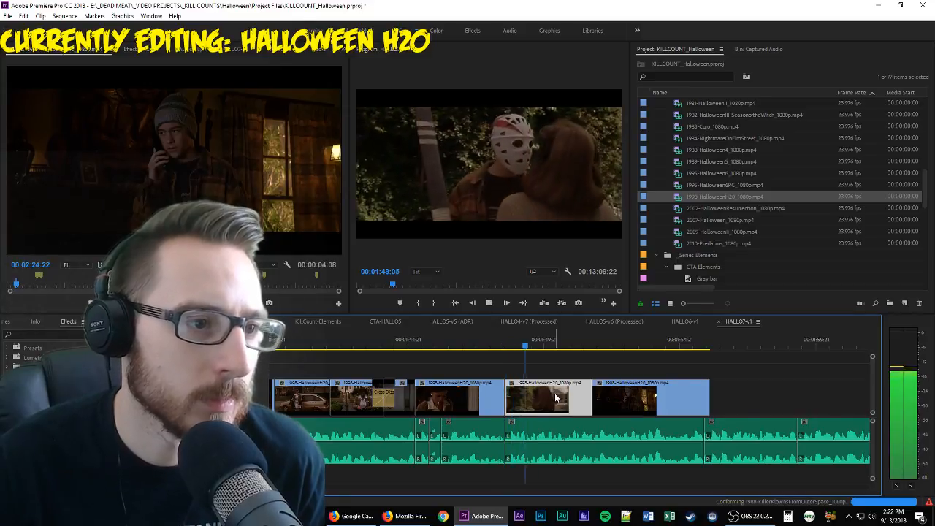
{"action": "key", "text": "space"}
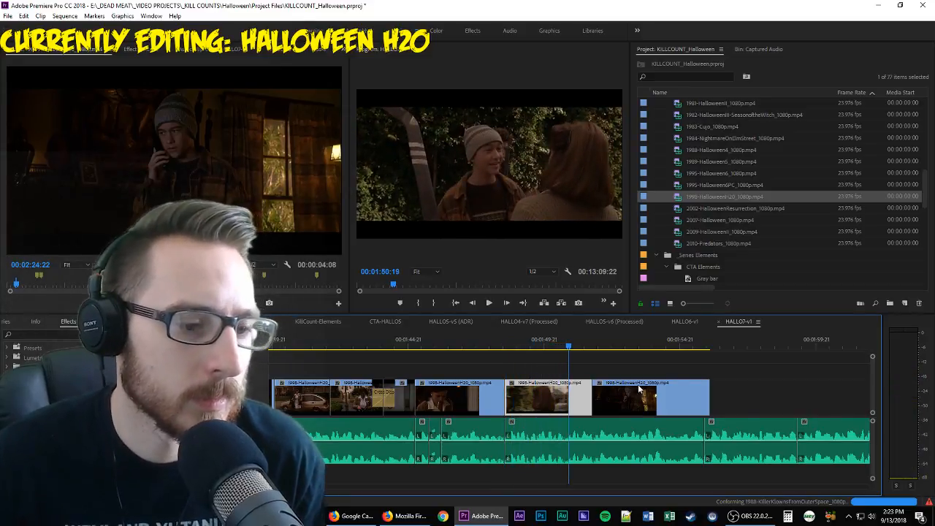
Move the phone clip back to 00:01:50:18, overwriting the end of the hockey-mask clip, and save the project
{"action": "key", "text": "Left"}
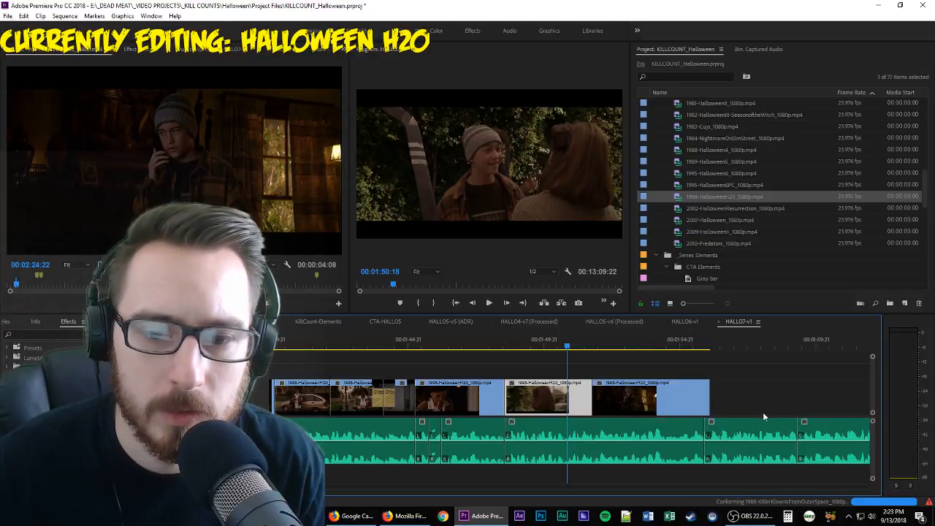
{"action": "left_click_drag", "start_coordinate": [657, 411], "coordinate": [636, 411]}
{"action": "key", "text": "ctrl+s"}
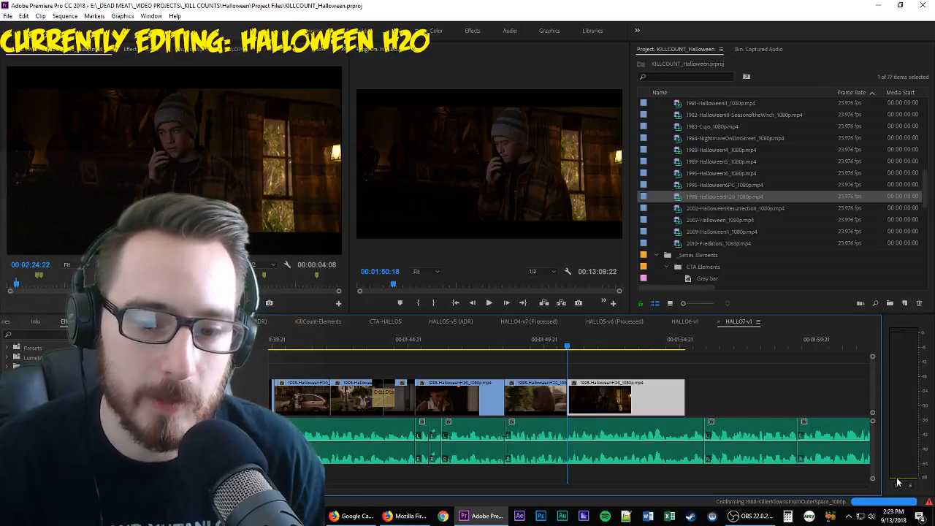
Replay the phone clip with the narration and trim its end back to 00:01:53:11
{"action": "key", "text": "Up"}
{"action": "key", "text": "space"}
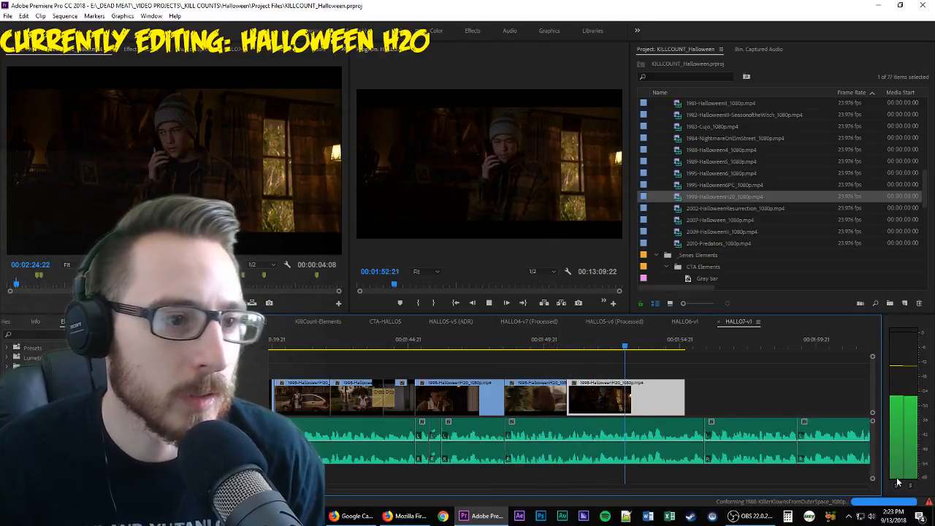
{"action": "key", "text": "space"}
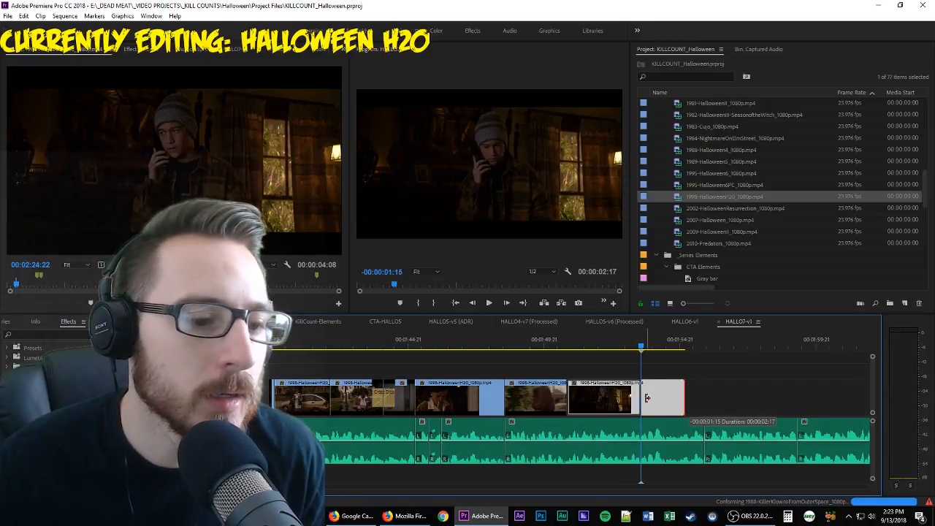
{"action": "left_click_drag", "start_coordinate": [647, 397], "coordinate": [643, 398]}
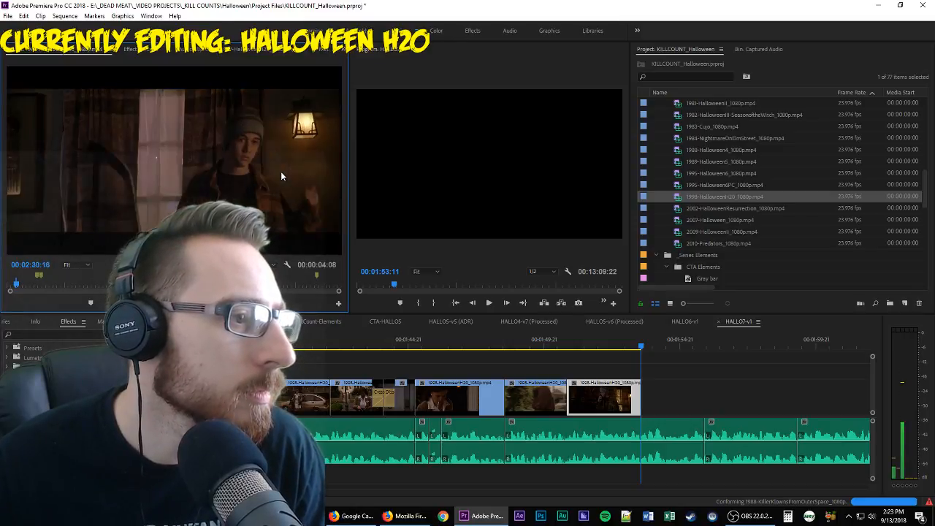
Try marking source ranges in the couch scene, with an Out point at 00:02:38:01, and scan further ahead for a shot
{"action": "key", "text": "i"}
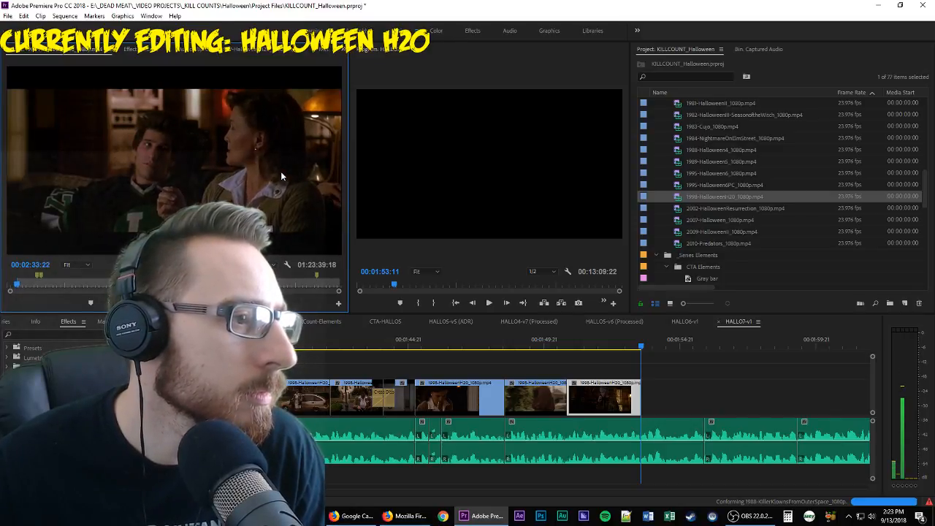
{"action": "key", "text": "j"}
{"action": "key", "text": "i"}
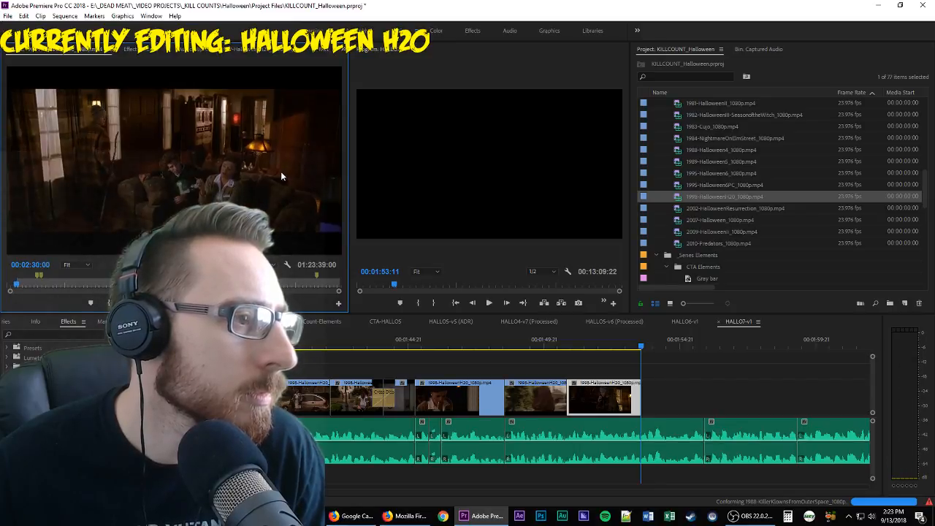
{"action": "key", "text": "i"}
{"action": "key", "text": "l"}
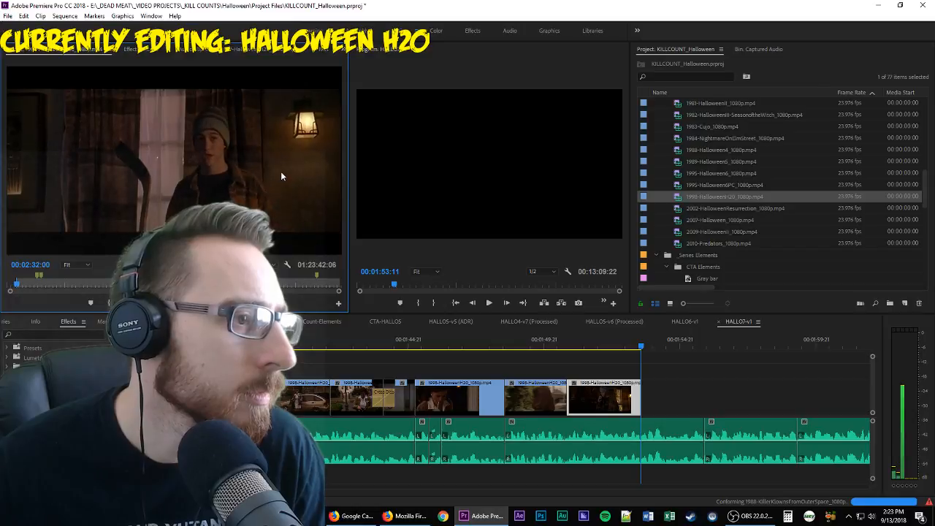
{"action": "key", "text": "i"}
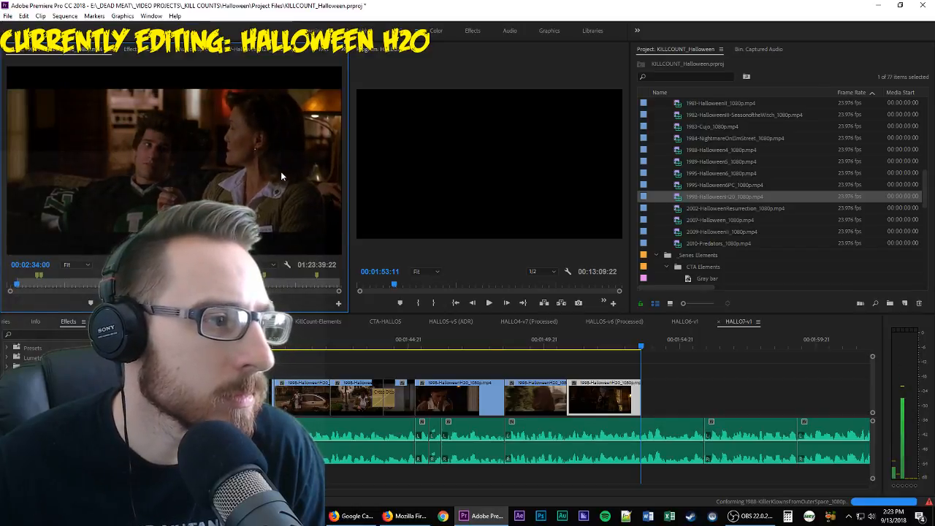
{"action": "key", "text": "o"}
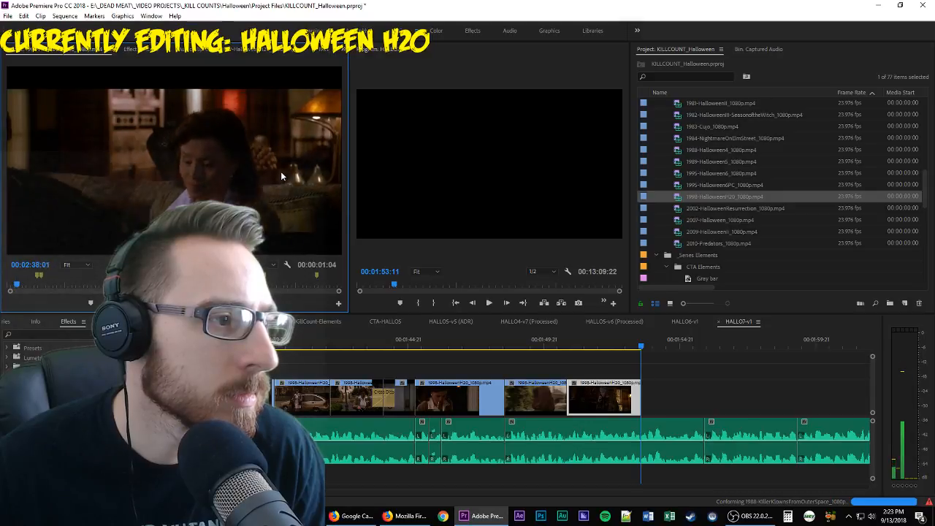
{"action": "key", "text": "l"}
{"action": "key", "text": "l"}
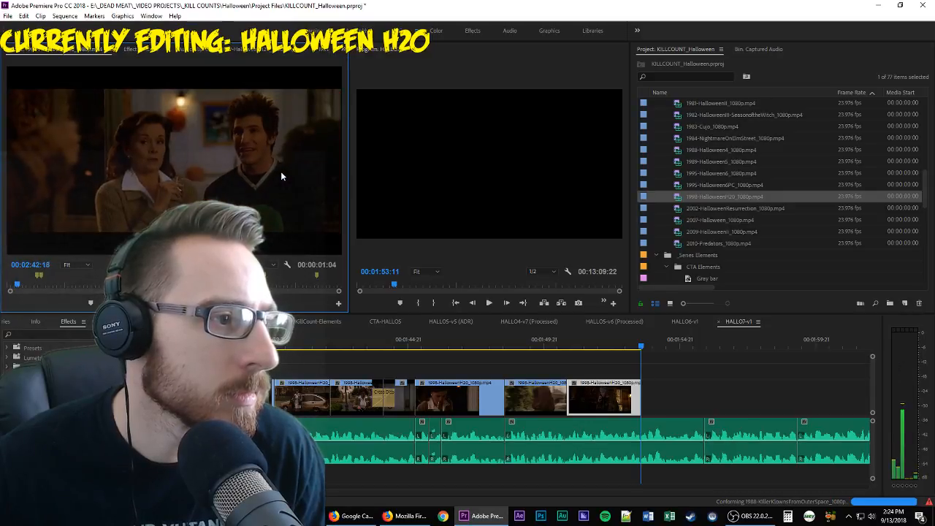
Rewind the source to the start of the couch shot at 00:02:32:13 and set the In point there
{"action": "key", "text": "j"}
{"action": "key", "text": "j"}
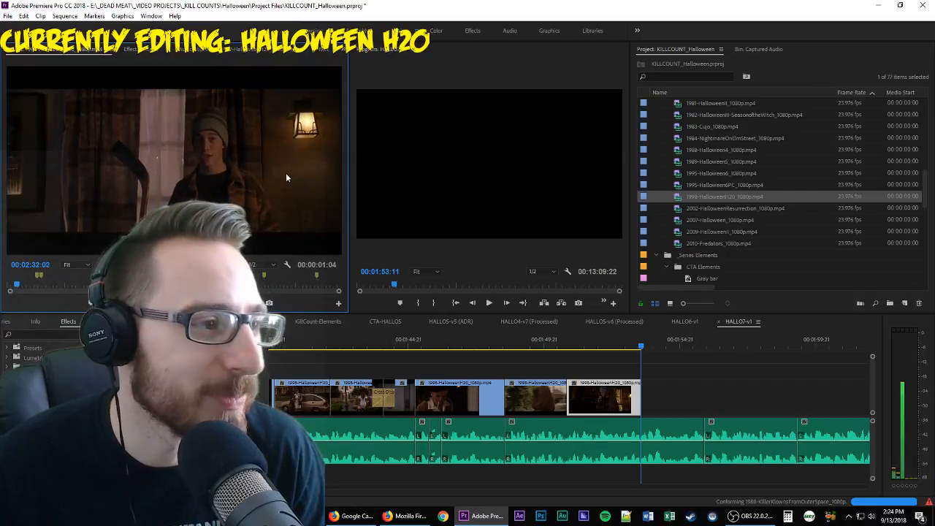
{"action": "key", "text": "k"}
{"action": "key", "text": "Right"}
{"action": "key", "text": "Right"}
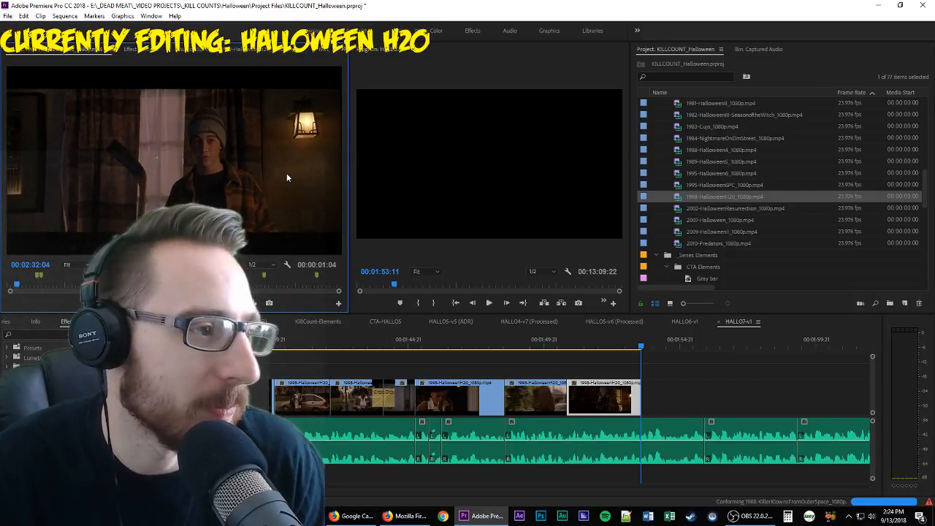
{"action": "key", "text": "Right"}
{"action": "key", "text": "Right"}
{"action": "key", "text": "Right"}
{"action": "key", "text": "Right"}
{"action": "key", "text": "Right"}
{"action": "key", "text": "Right"}
{"action": "key", "text": "Right"}
{"action": "key", "text": "Right"}
{"action": "key", "text": "Right"}
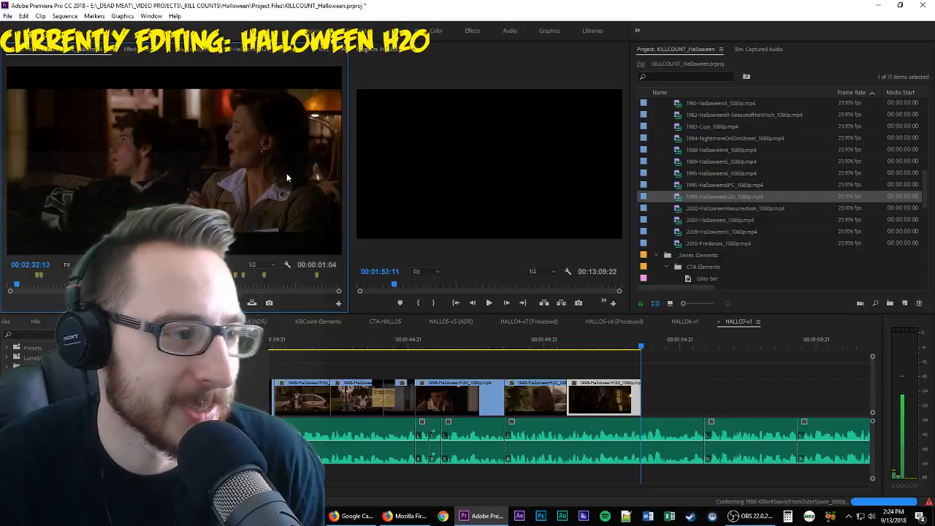
Set the couch shot's Out point at 00:02:34:03 and place the shot after the phone clip at 00:01:53:11
{"action": "key", "text": "l"}
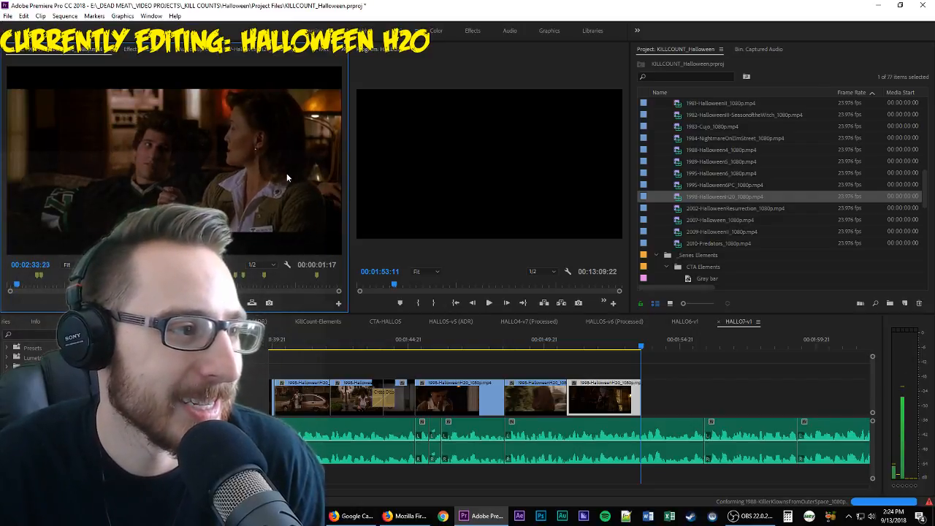
{"action": "key", "text": "k"}
{"action": "key", "text": "Left"}
{"action": "key", "text": "Left"}
{"action": "key", "text": "o"}
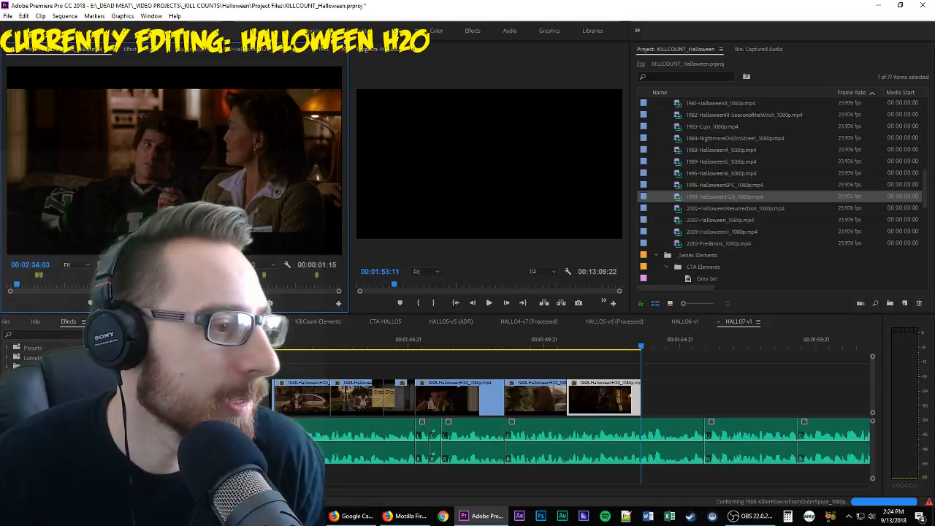
{"action": "left_click_drag", "start_coordinate": [102, 265], "coordinate": [645, 398]}
Replay the couch clip with the narration and park the playhead at 00:01:55:00
{"action": "key", "text": "space"}
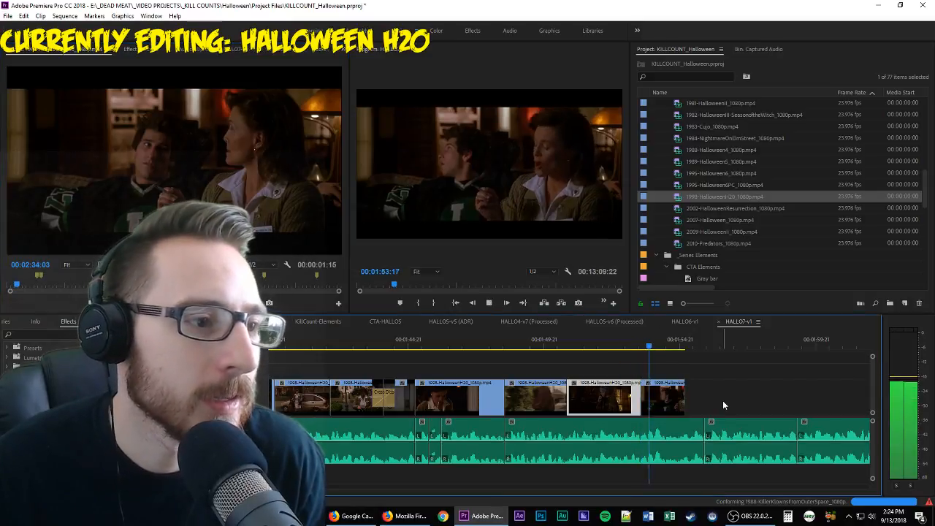
{"action": "key", "text": "space"}
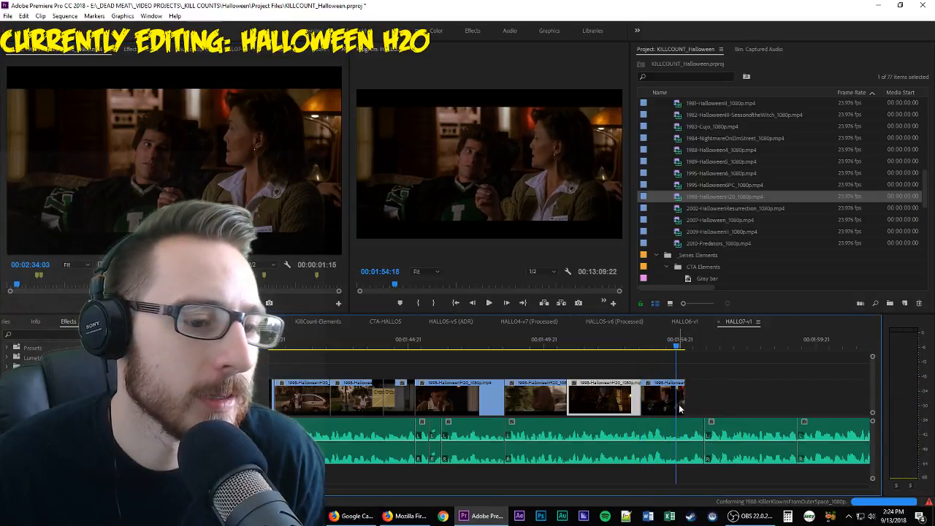
{"action": "left_click_drag", "start_coordinate": [673, 341], "coordinate": [681, 342]}
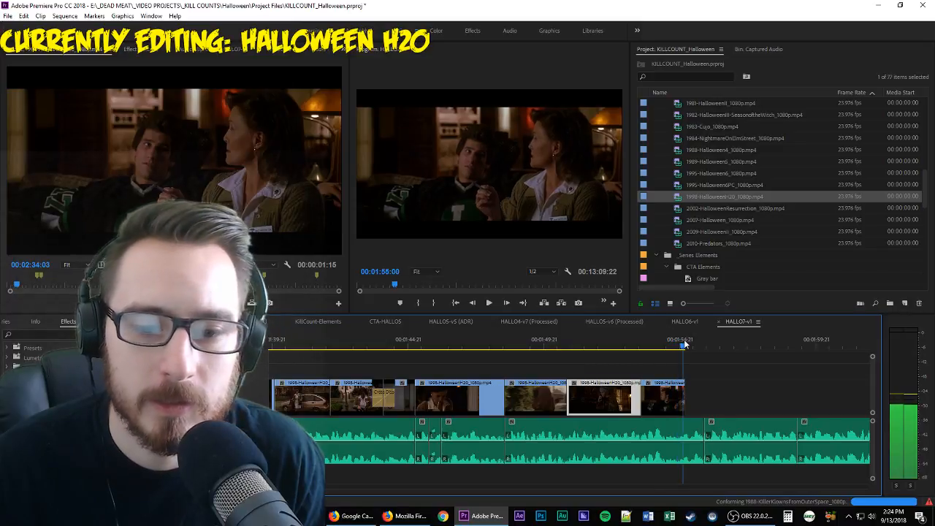
Rewind the source film from the couch shot to 00:02:07:10, ahead of the earlier living-room phone shot
{"action": "left_click", "coordinate": [230, 124]}
{"action": "key", "text": "j"}
{"action": "key", "text": "j"}
{"action": "key", "text": "j"}
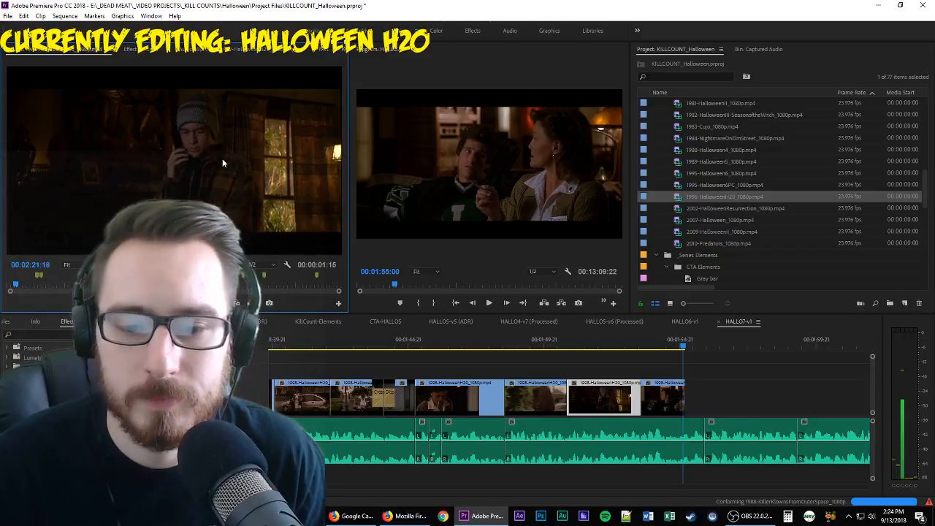
{"action": "key", "text": "space"}
{"action": "key", "text": "space"}
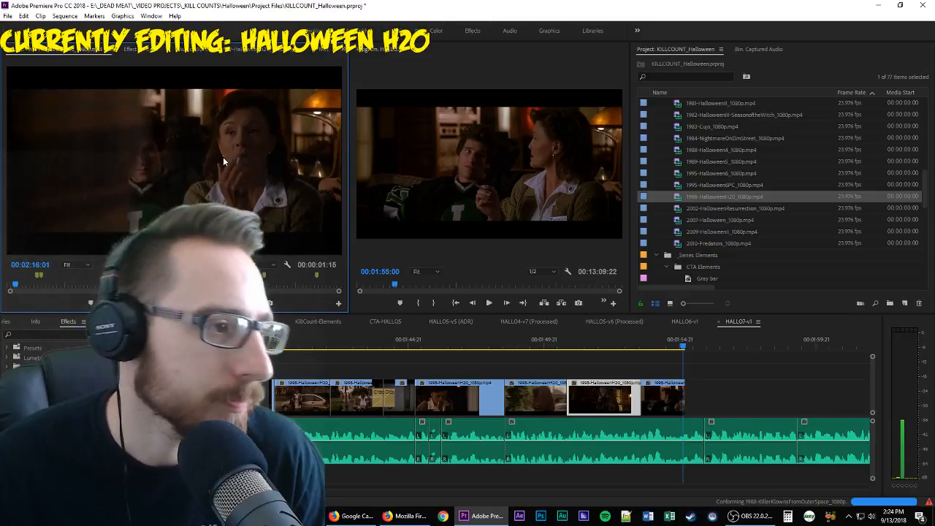
{"action": "key", "text": "space"}
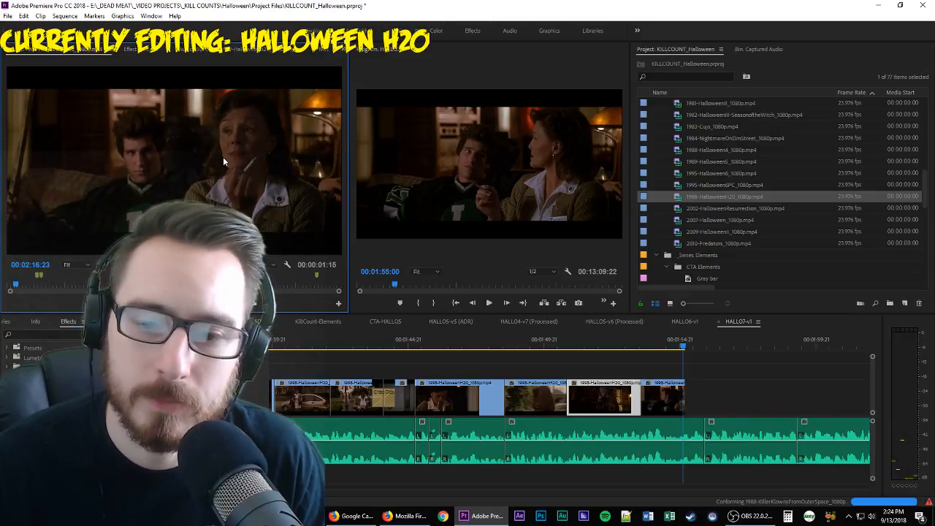
{"action": "key", "text": "j"}
{"action": "key", "text": "j"}
{"action": "key", "text": "j"}
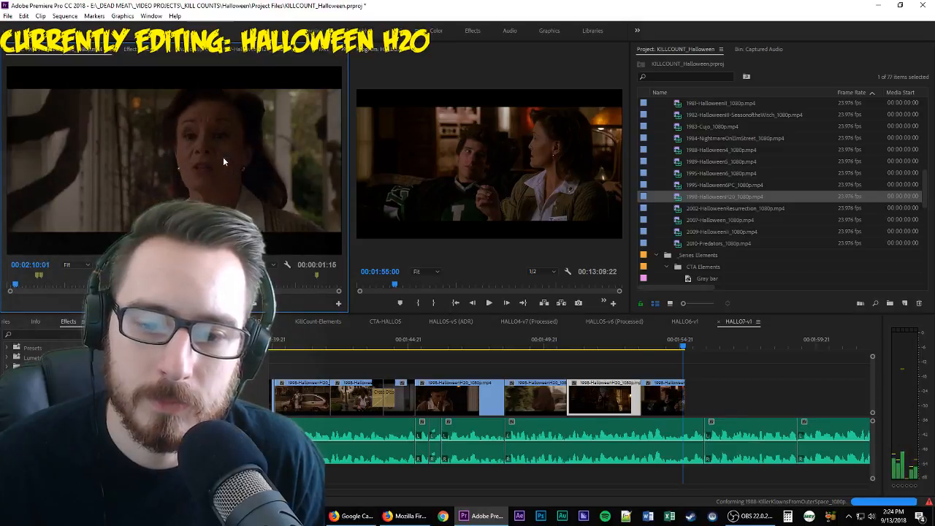
{"action": "key", "text": "space"}
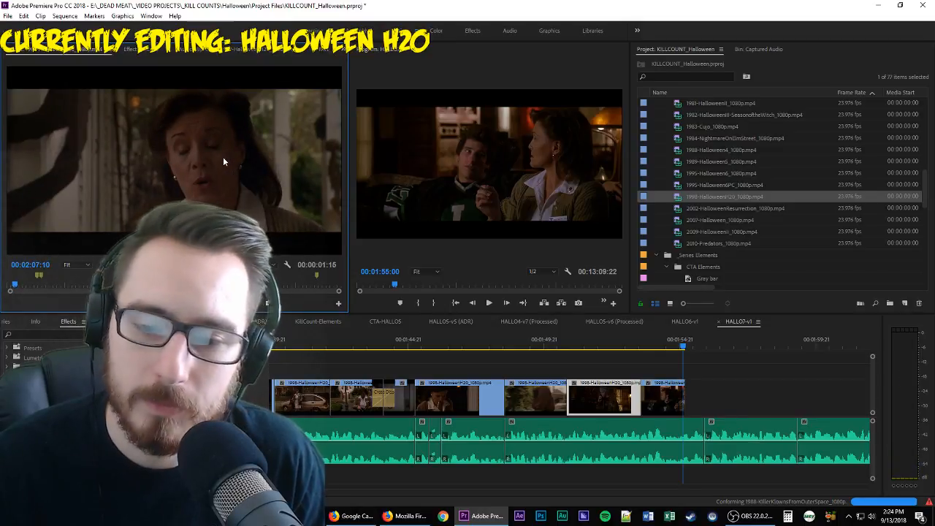
Mark In and Out points around the earlier living-room moment in the source, with the Out point at 00:02:18:18
{"action": "key", "text": "space"}
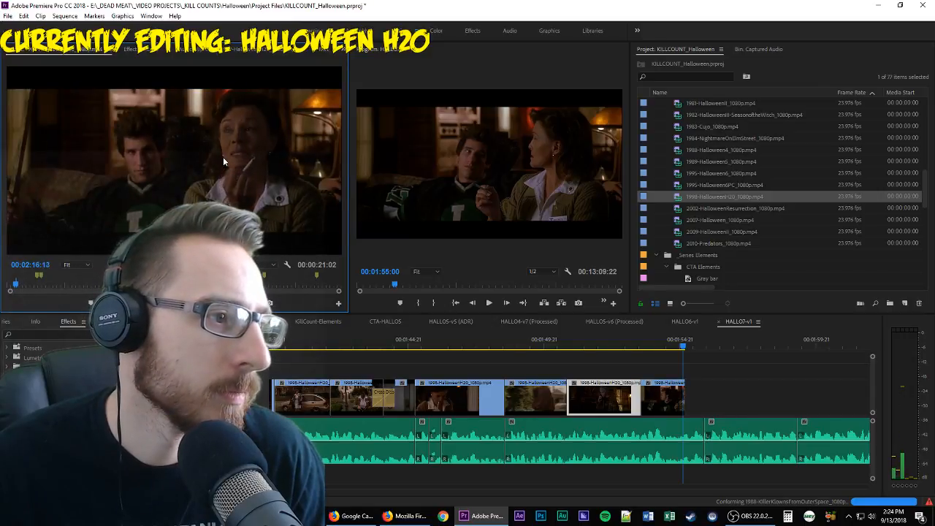
{"action": "key", "text": "space"}
{"action": "key", "text": "i"}
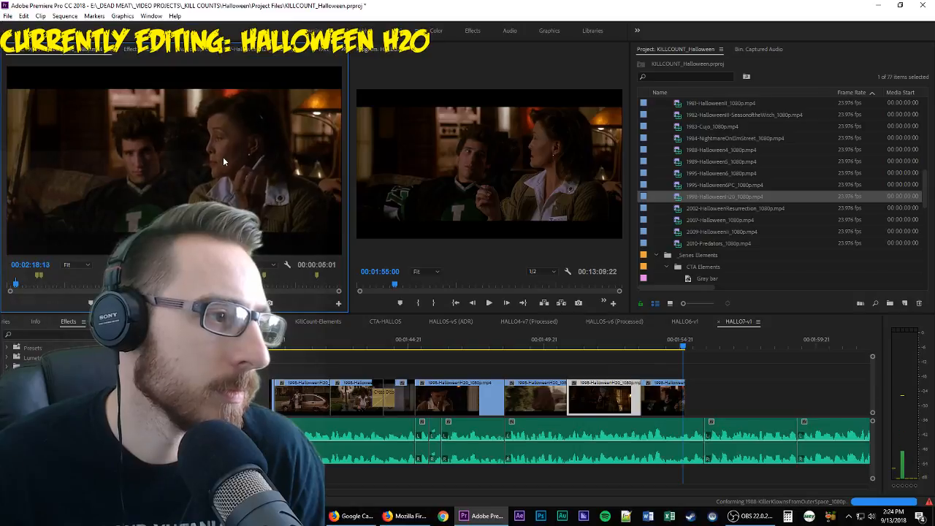
{"action": "key", "text": "space"}
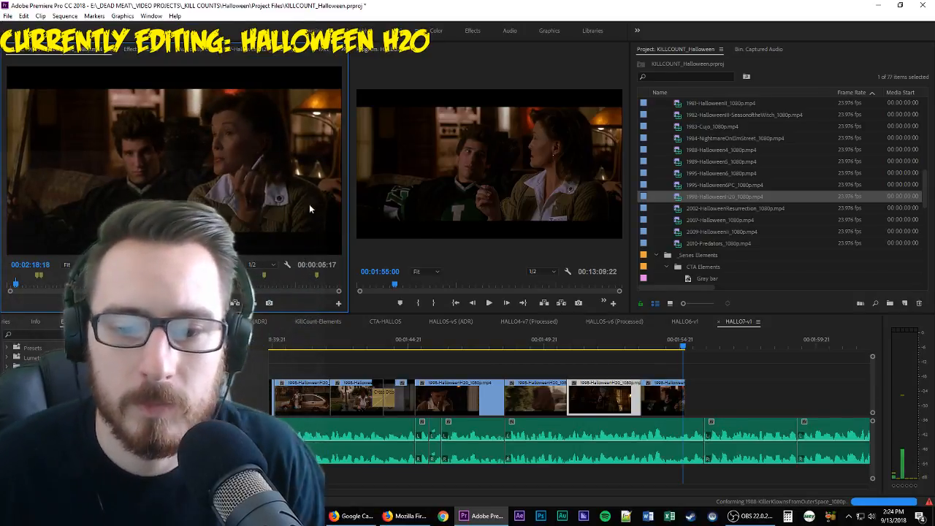
Insert the marked range at the narration cut and extend its start back to meet the trimmed couch clip at 00:01:55:00
{"action": "left_click", "coordinate": [709, 391]}
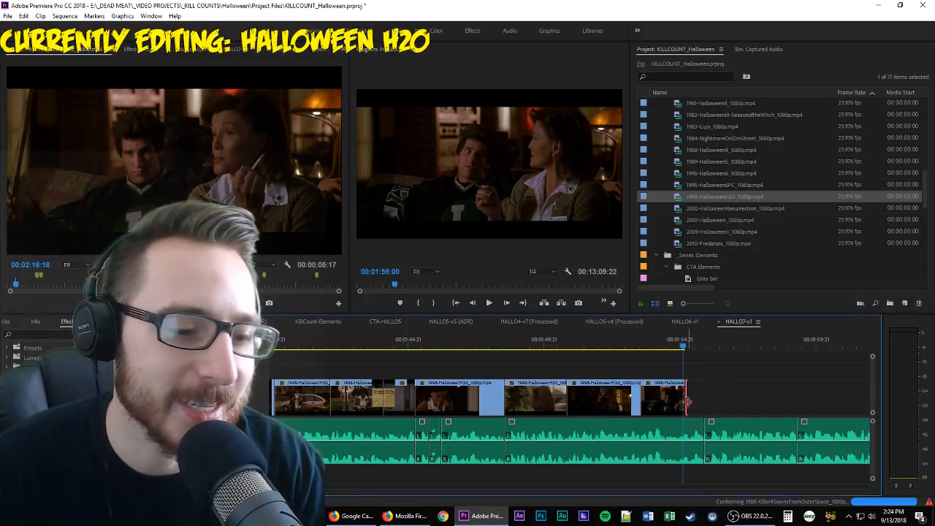
{"action": "left_click_drag", "start_coordinate": [687, 396], "coordinate": [684, 397]}
{"action": "key", "text": "Down"}
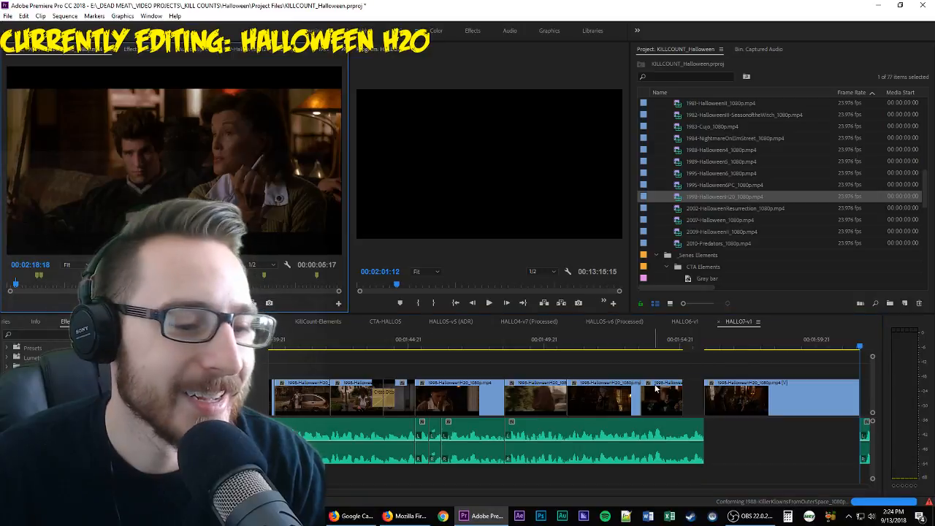
{"action": "left_click_drag", "start_coordinate": [705, 398], "coordinate": [684, 398]}
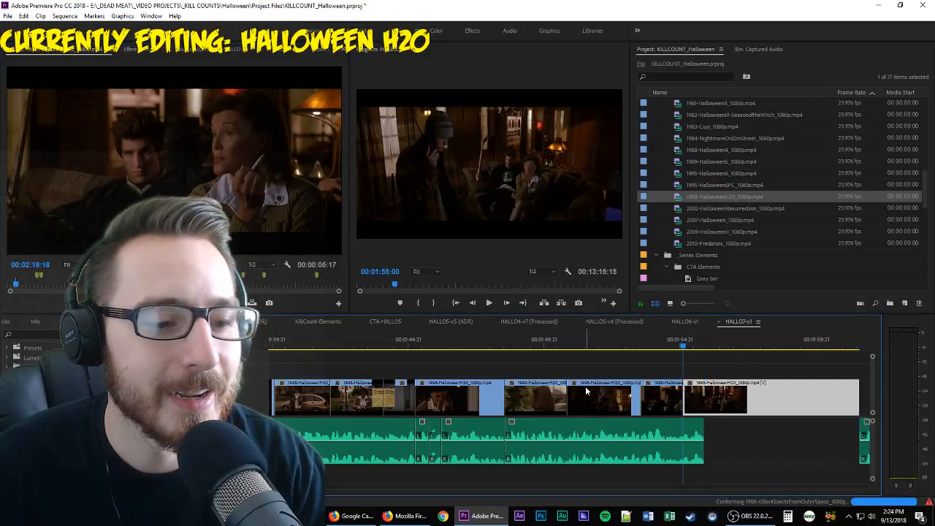
Ripple trim the inserted clip's start to add 6 frames, play it through into the narration and save the project
{"action": "key", "text": "Up"}
{"action": "key", "text": "space"}
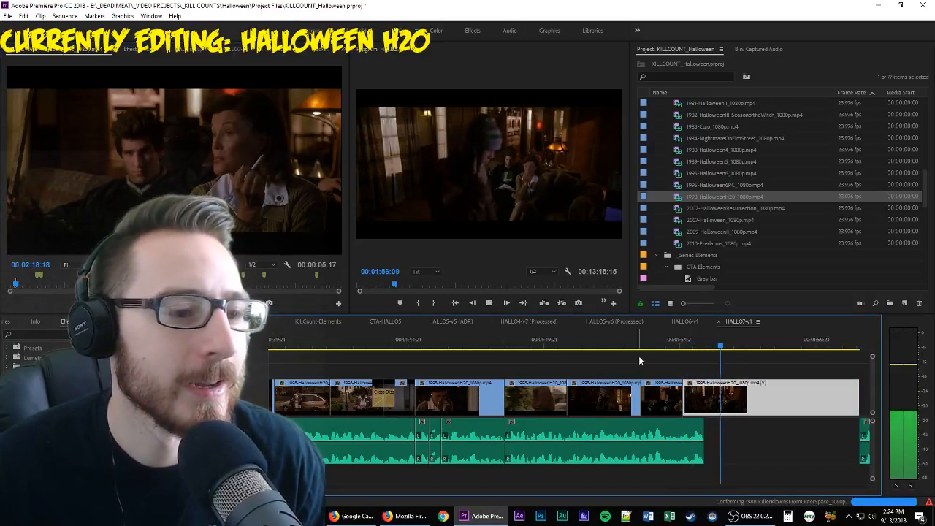
{"action": "left_click", "coordinate": [676, 340]}
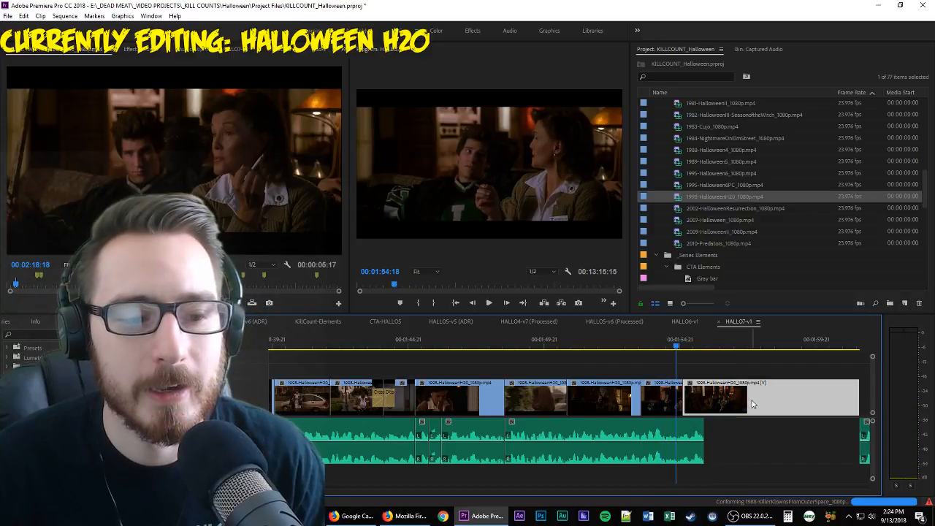
{"action": "left_click", "coordinate": [688, 398]}
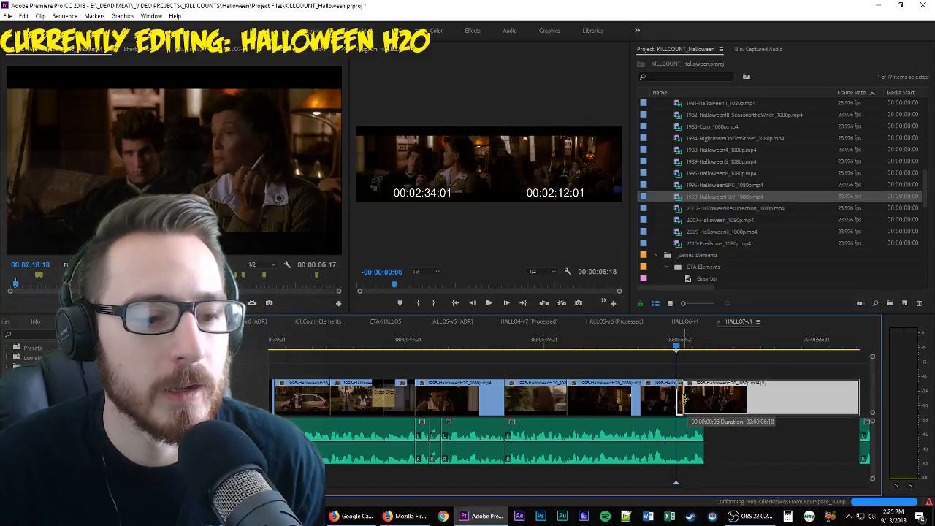
{"action": "key", "text": "space"}
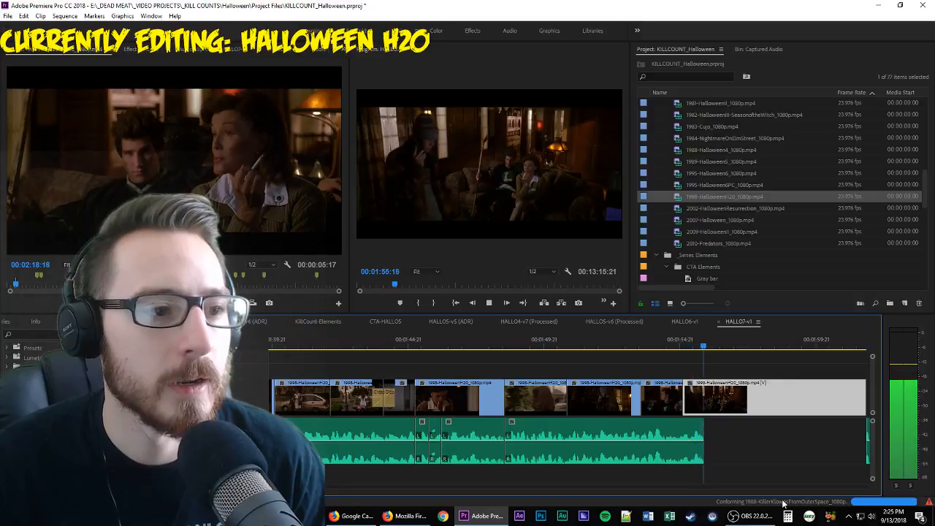
{"action": "scroll", "coordinate": [786, 455], "scroll_direction": "down", "scroll_amount": 2}
{"action": "scroll", "coordinate": [788, 451], "scroll_direction": "down", "scroll_amount": 3}
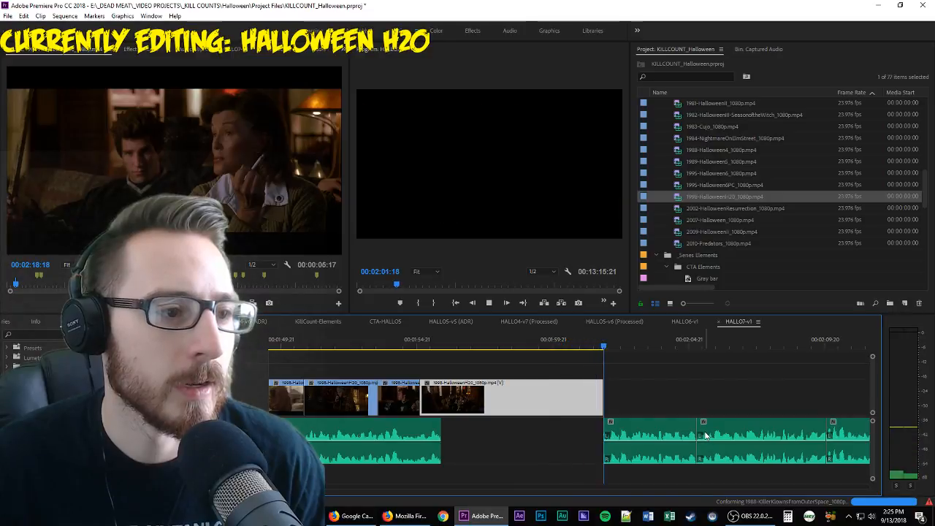
{"action": "key", "text": "ctrl+s"}
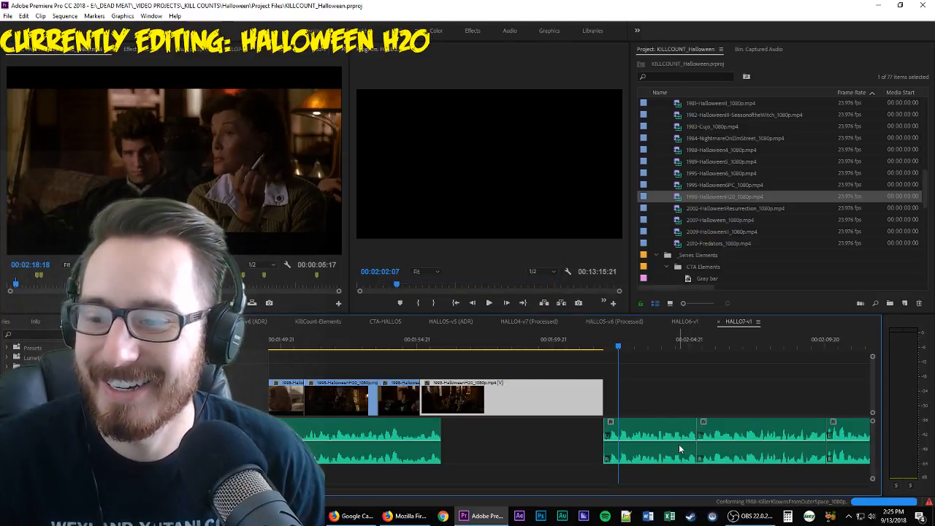
Replay the narration following the inserted clip, return the playhead to 00:02:01:18 and save the project
{"action": "scroll", "coordinate": [683, 438], "scroll_direction": "down", "scroll_amount": 2}
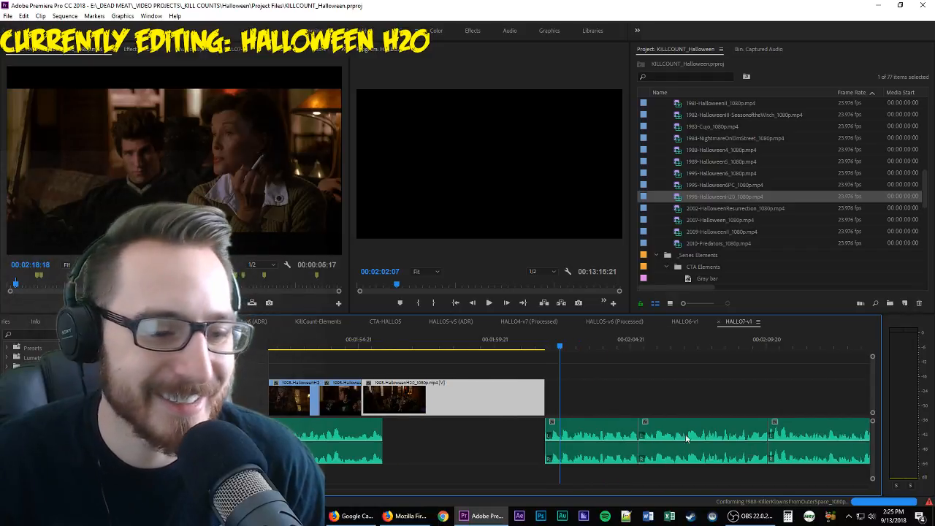
{"action": "left_click", "coordinate": [704, 394]}
{"action": "key", "text": "Up"}
{"action": "key", "text": "space"}
{"action": "key", "text": "space"}
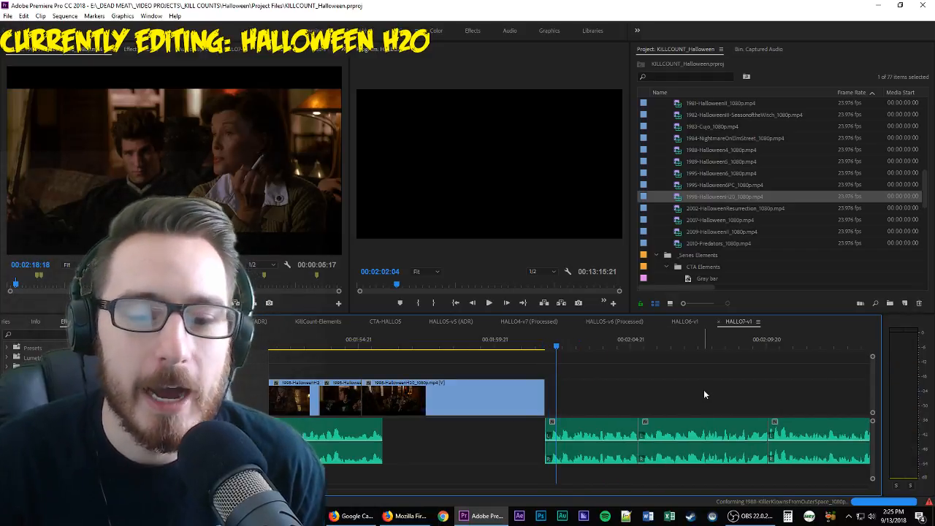
{"action": "key", "text": "Up"}
{"action": "key", "text": "ctrl+s"}
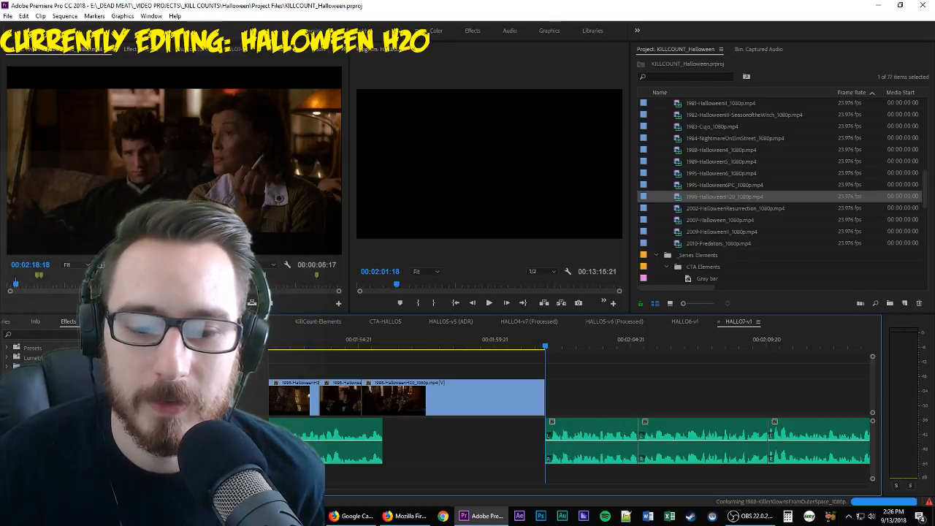
Switch to Notepad, open a second blank window and pin Notepad to the taskbar
{"action": "key", "text": "super"}
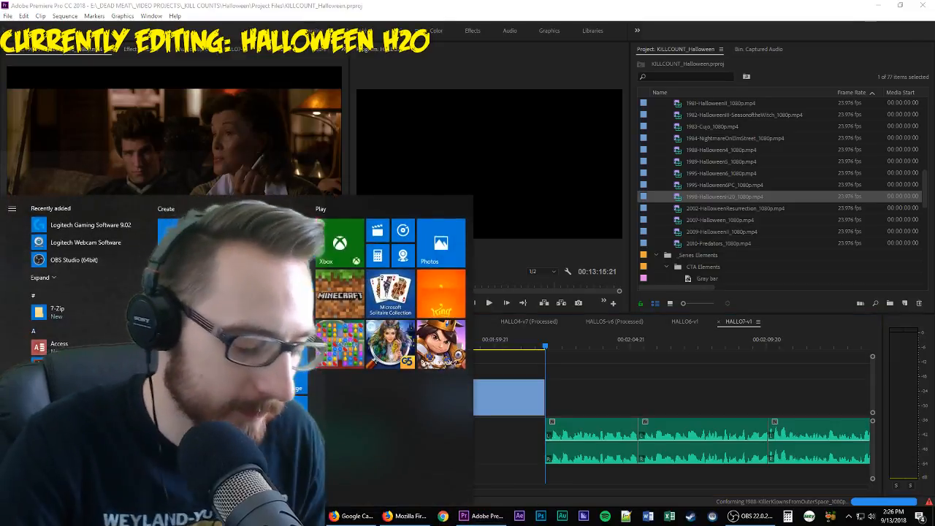
{"action": "type", "text": "notepa"}
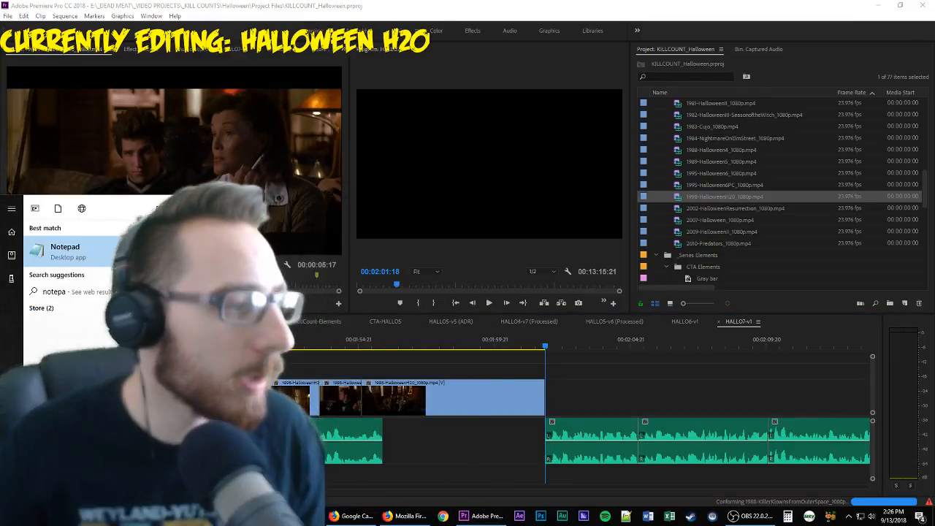
{"action": "key", "text": "Return"}
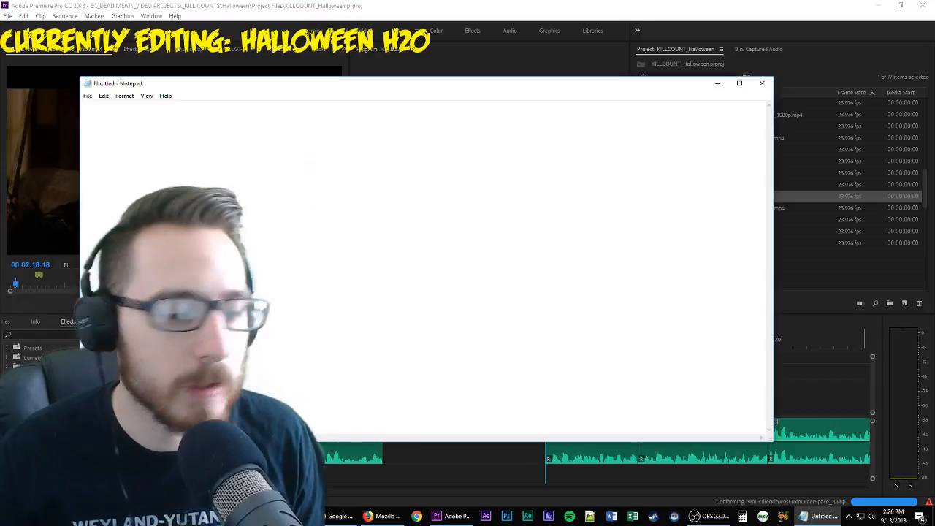
{"action": "right_click", "coordinate": [818, 515]}
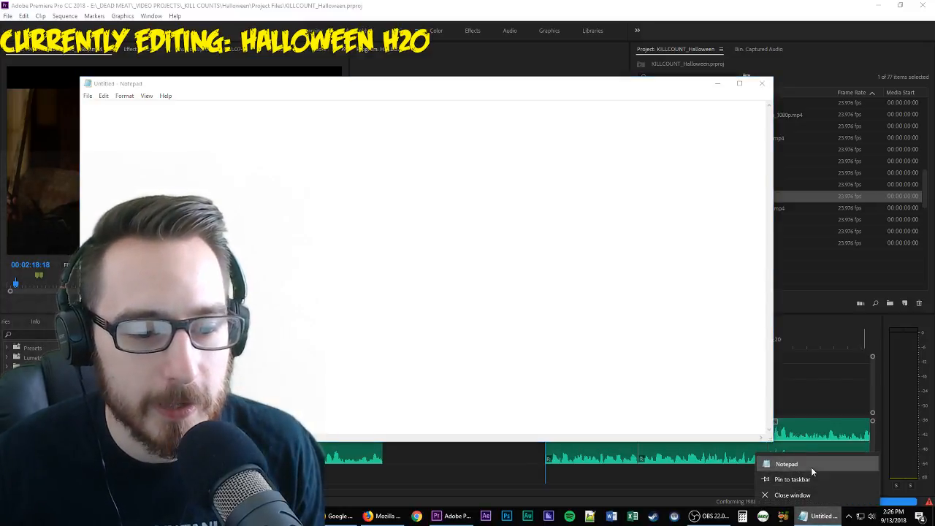
{"action": "left_click", "coordinate": [803, 464]}
{"action": "right_click", "coordinate": [785, 520]}
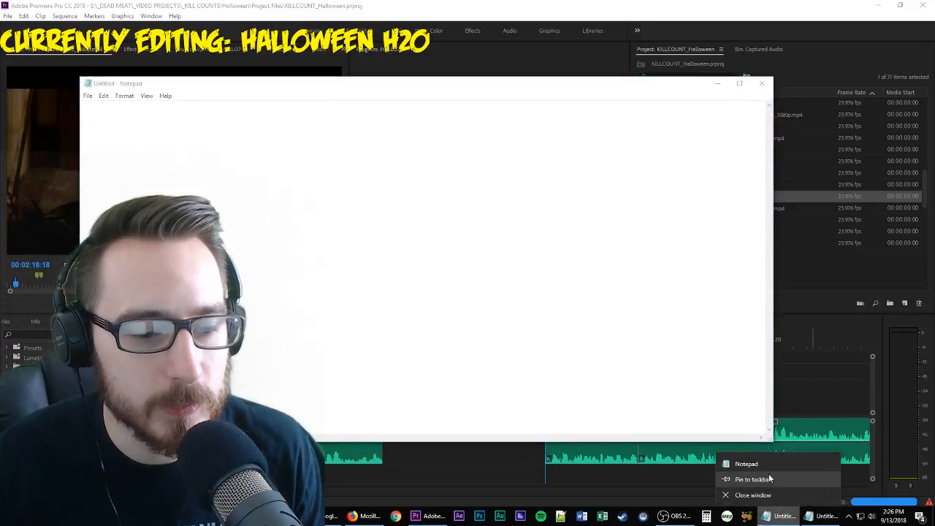
{"action": "left_click", "coordinate": [770, 481]}
{"action": "left_click", "coordinate": [292, 211]}
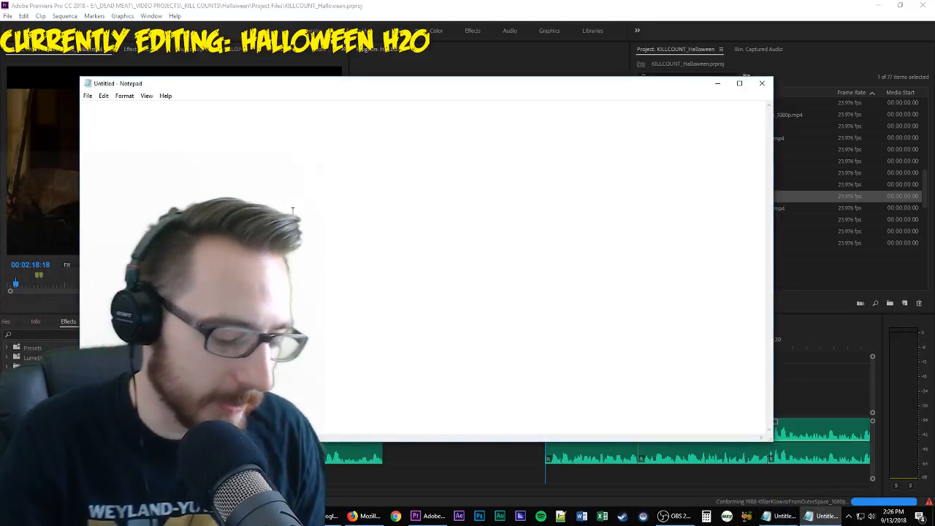
Start a grouped film list with "Halloween (original)" alone, followed by a second group of "Halloween H20" and "Halloween III"
{"action": "type", "text": "Halloween (origi"}
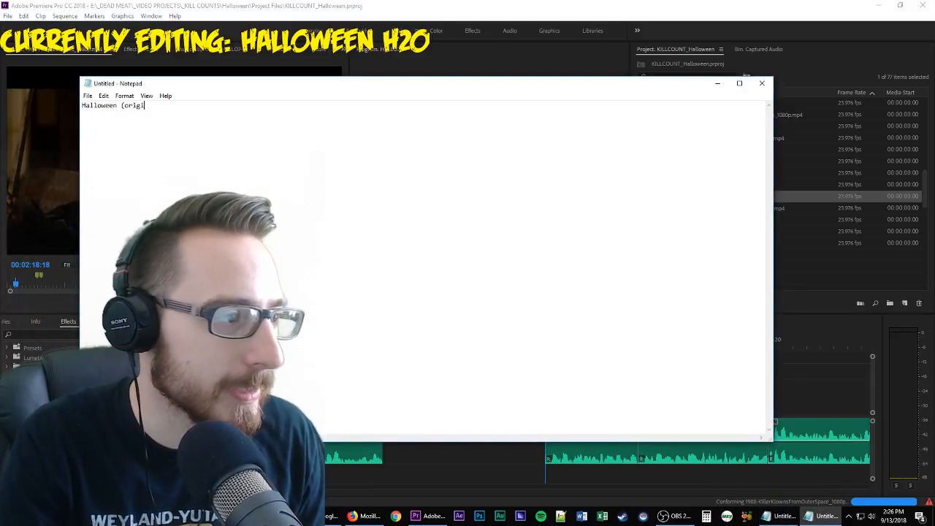
{"action": "type", "text": "nal)"}
{"action": "key", "text": "Return"}
{"action": "key", "text": "Return"}
{"action": "key", "text": "Return"}
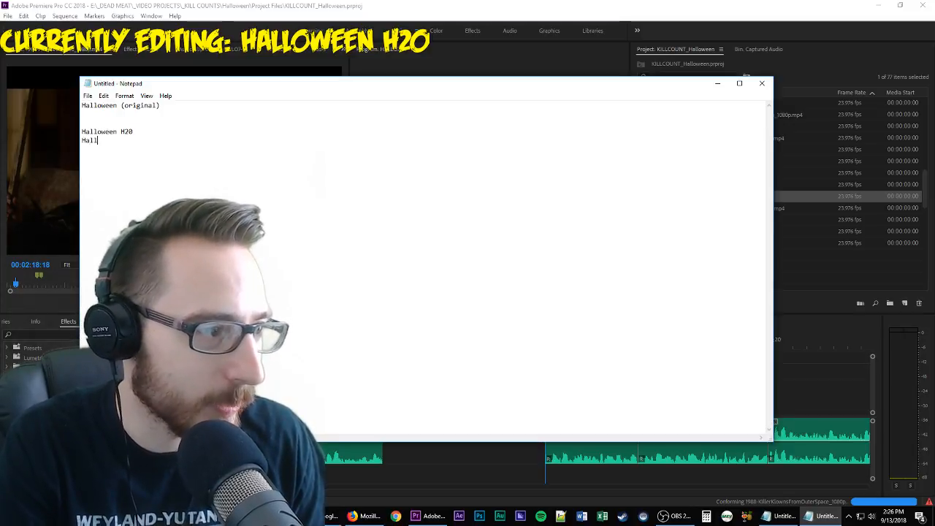
{"action": "type", "text": "loween III"}
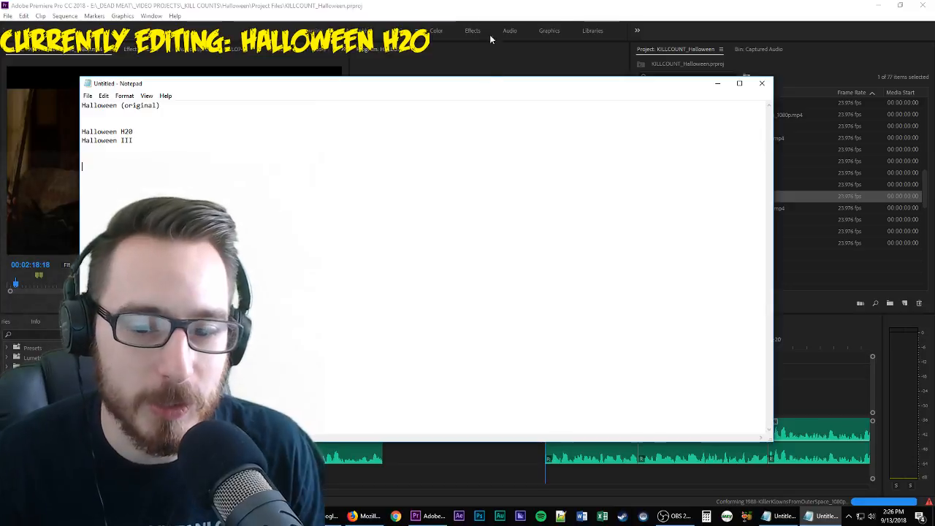
Close the empty Notepad window, then narrow the list window and move it beside the source footage
{"action": "left_click_drag", "start_coordinate": [356, 92], "coordinate": [479, 79]}
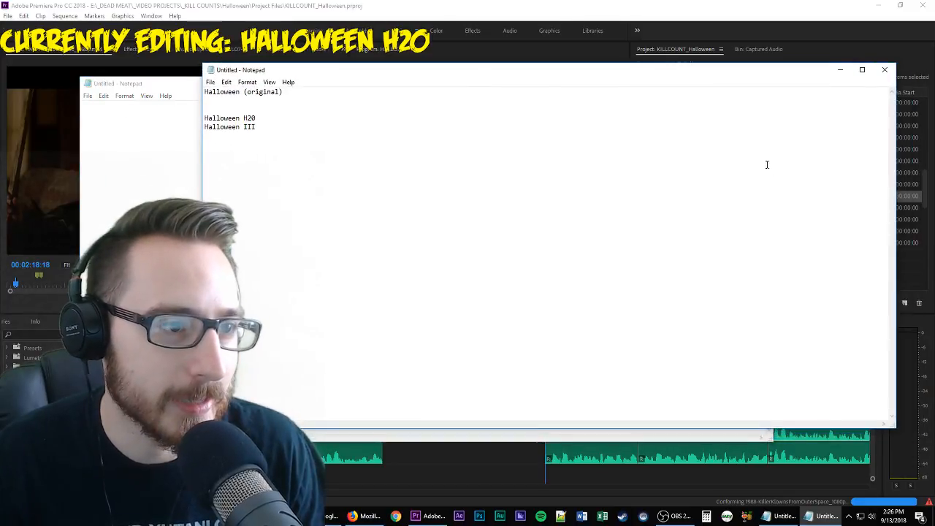
{"action": "double_click", "coordinate": [88, 84]}
{"action": "left_click_drag", "start_coordinate": [894, 201], "coordinate": [684, 201]}
{"action": "left_click_drag", "start_coordinate": [329, 71], "coordinate": [484, 87]}
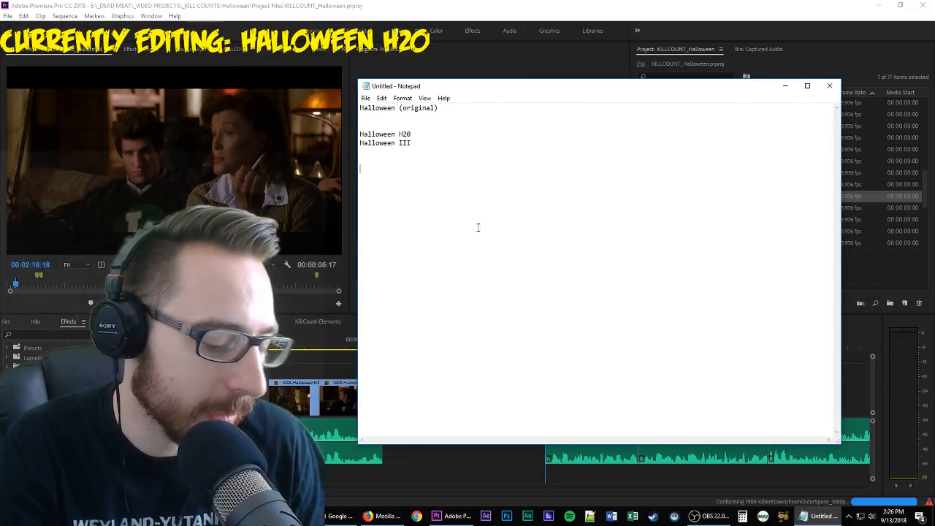
Add a third group to the list with "Halloween 2", "Halloween 4" and "Rob Zombie's Halloween"
{"action": "type", "text": "oween 2"}
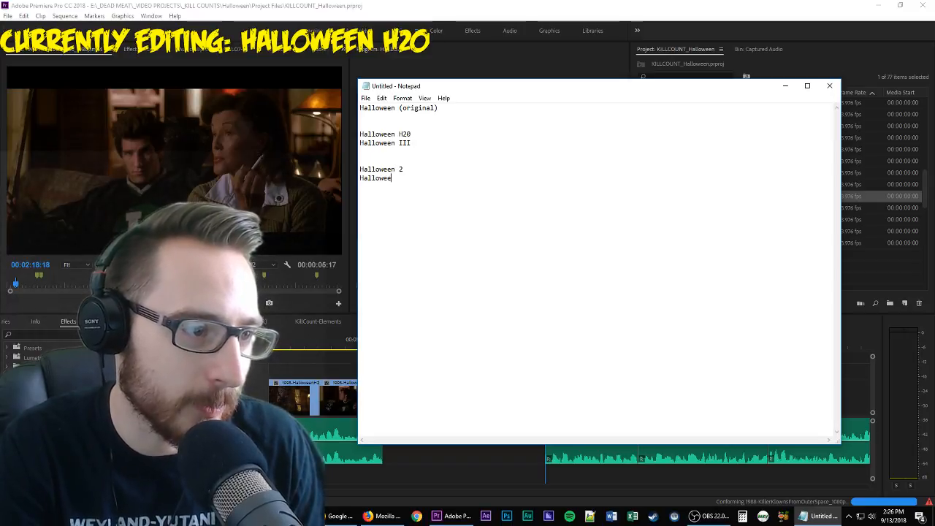
{"action": "type", "text": "n 4"}
{"action": "key", "text": "Return"}
{"action": "type", "text": "Ro"}
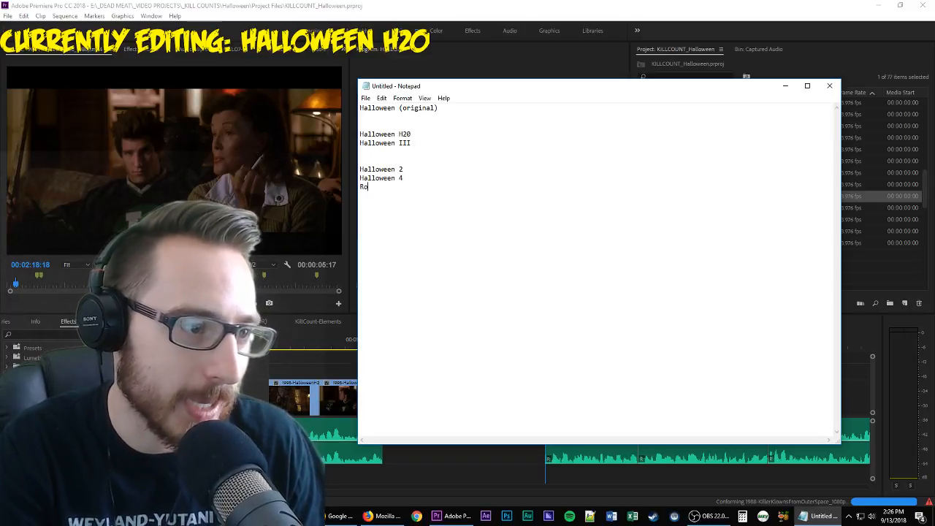
{"action": "type", "text": "b Zombie's Halloween"}
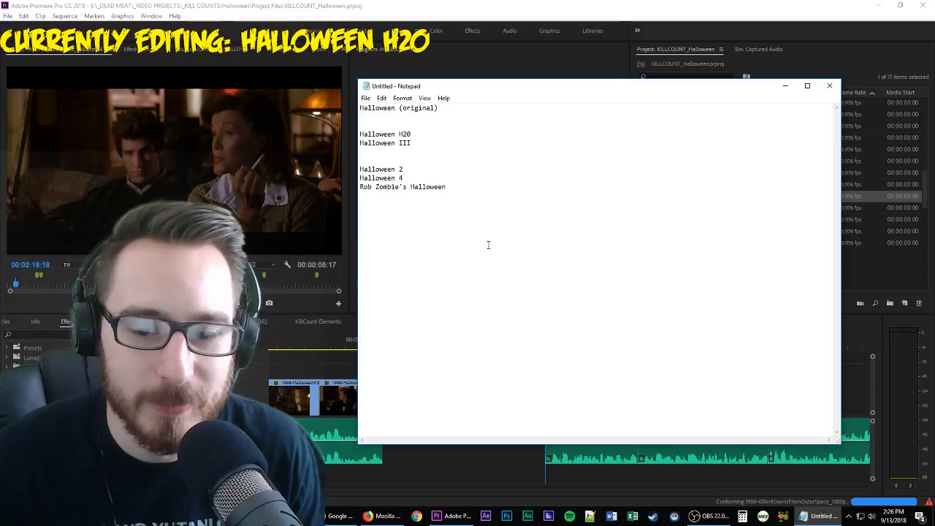
Add a fourth group, set apart by blank lines, with "Halloween 5", "Halloween 6", "Resurrection" and "RZ H2"
{"action": "key", "text": "Return"}
{"action": "key", "text": "Return"}
{"action": "key", "text": "Return"}
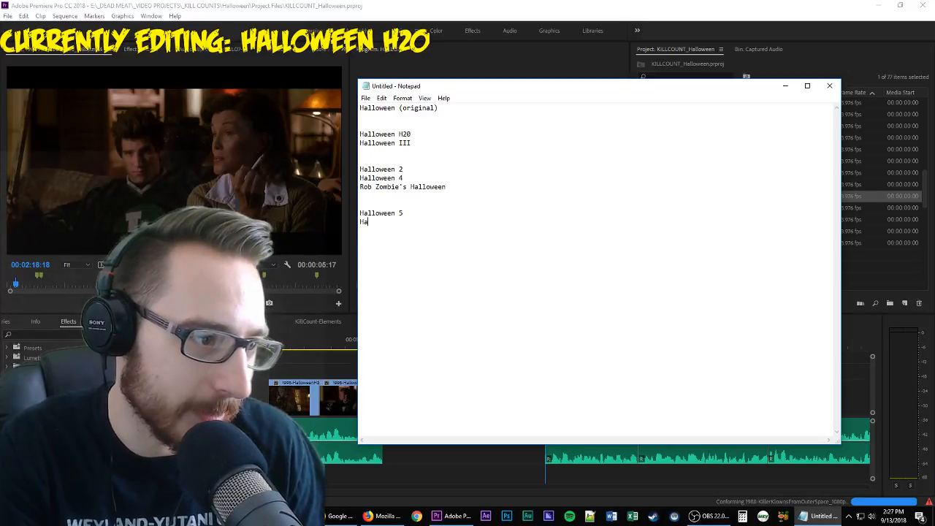
{"action": "type", "text": "6"}
{"action": "key", "text": "Return"}
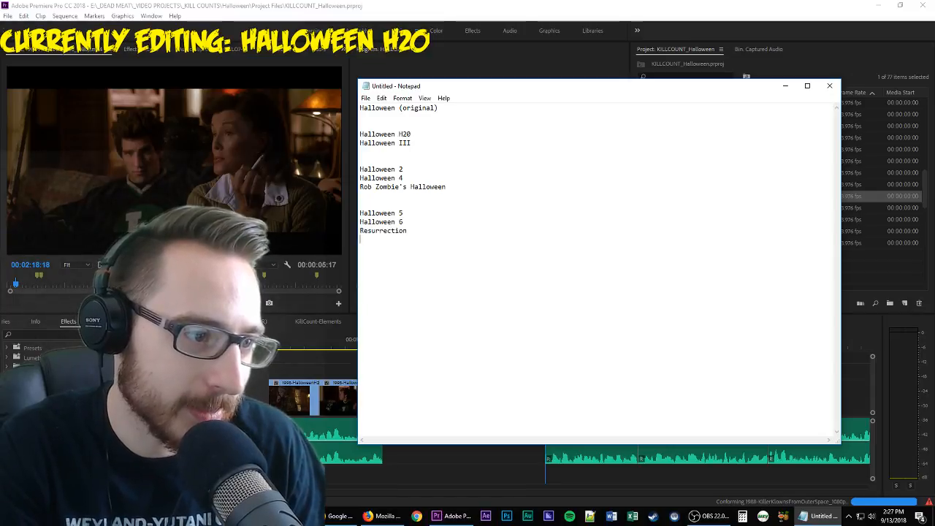
{"action": "type", "text": "Resurrection"}
{"action": "key", "text": "Return"}
{"action": "type", "text": "RZ H2"}
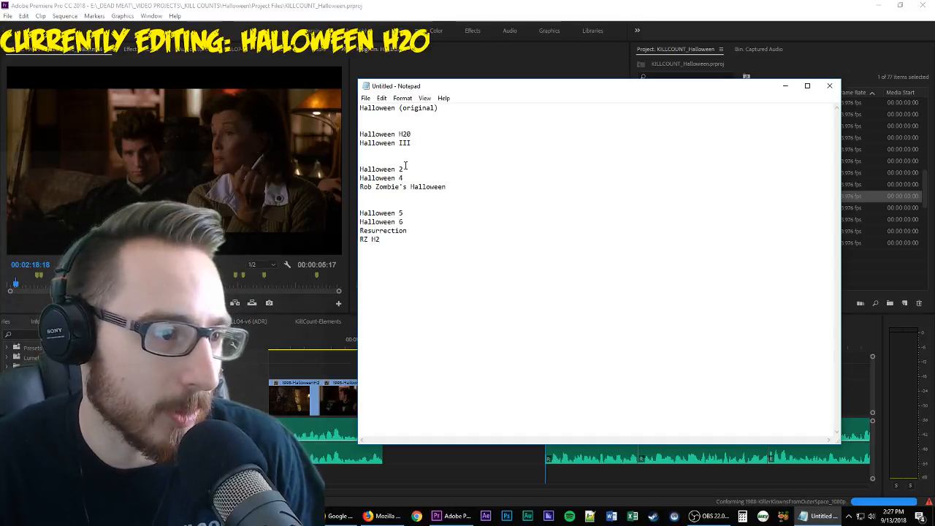
Review the four film groups one after another by highlighting their lines, then clear the highlight
{"action": "left_click_drag", "start_coordinate": [373, 169], "coordinate": [413, 184]}
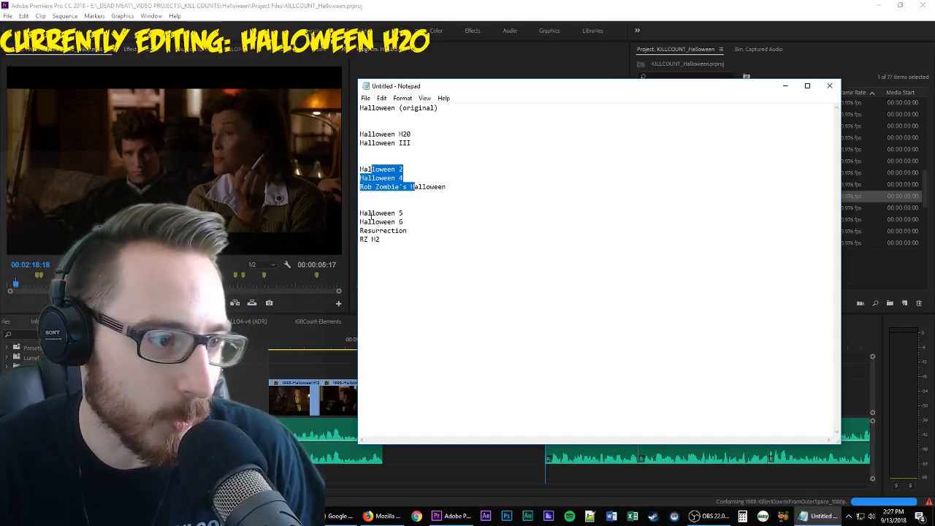
{"action": "left_click_drag", "start_coordinate": [372, 212], "coordinate": [398, 226]}
{"action": "left_click", "coordinate": [433, 266]}
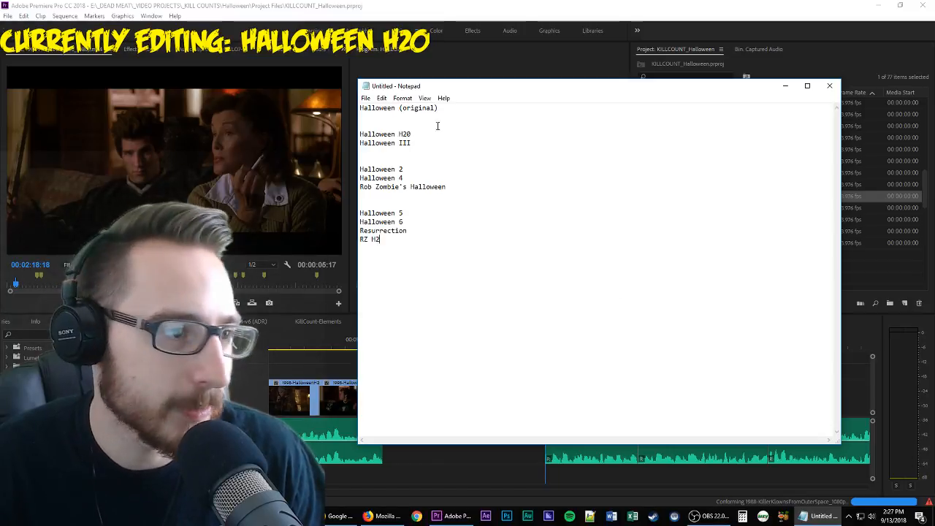
{"action": "left_click_drag", "start_coordinate": [438, 108], "coordinate": [359, 108]}
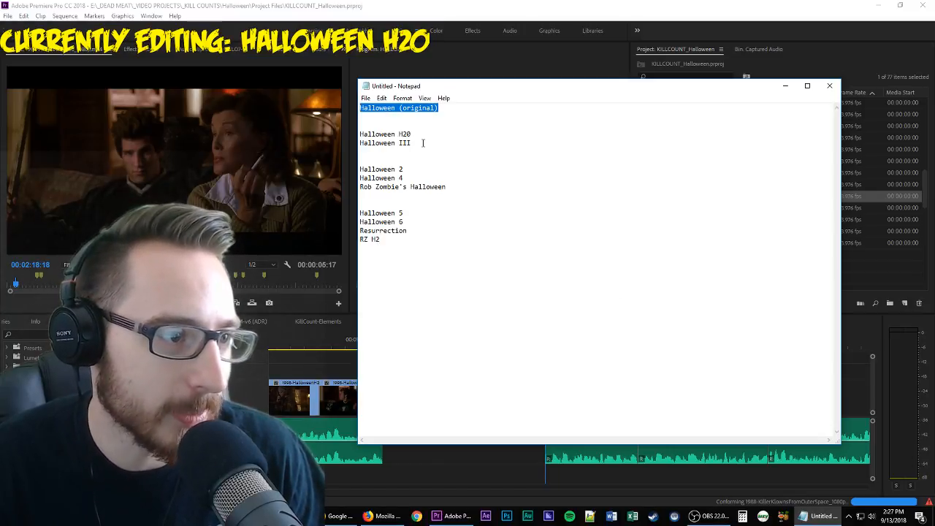
{"action": "left_click_drag", "start_coordinate": [423, 144], "coordinate": [359, 134]}
{"action": "left_click_drag", "start_coordinate": [446, 187], "coordinate": [360, 170]}
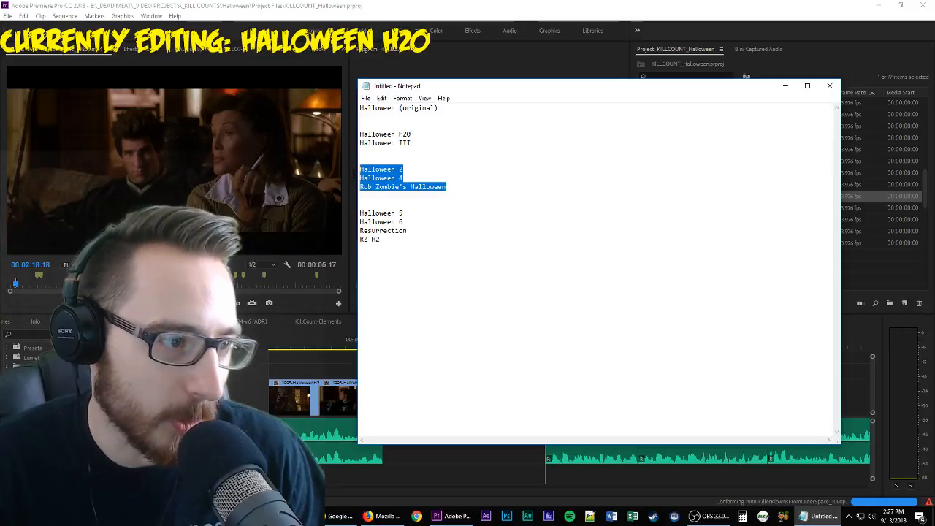
{"action": "left_click_drag", "start_coordinate": [406, 251], "coordinate": [359, 213]}
{"action": "left_click", "coordinate": [484, 286]}
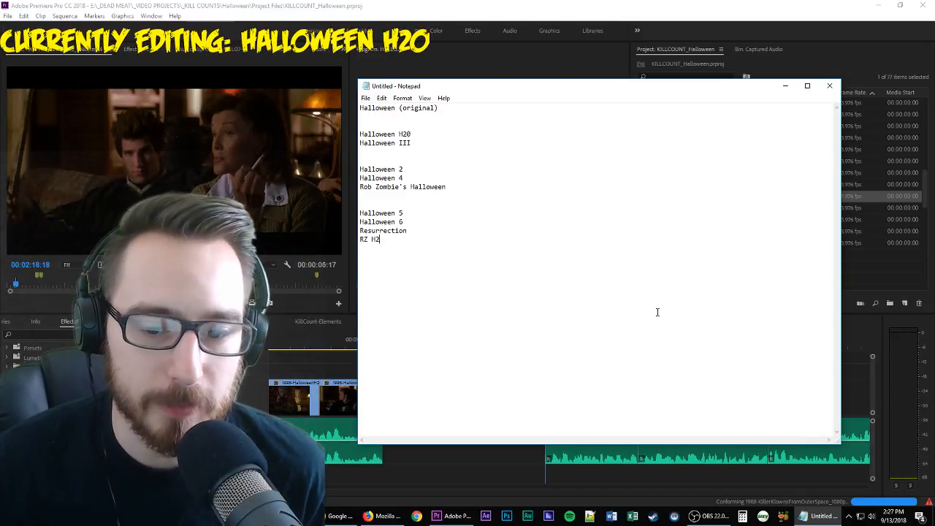
Minimize the film list to return to Premiere Pro and play the HALLO7-v1 narration up to 00:02:03:17
{"action": "left_click", "coordinate": [783, 86]}
{"action": "key", "text": "space"}
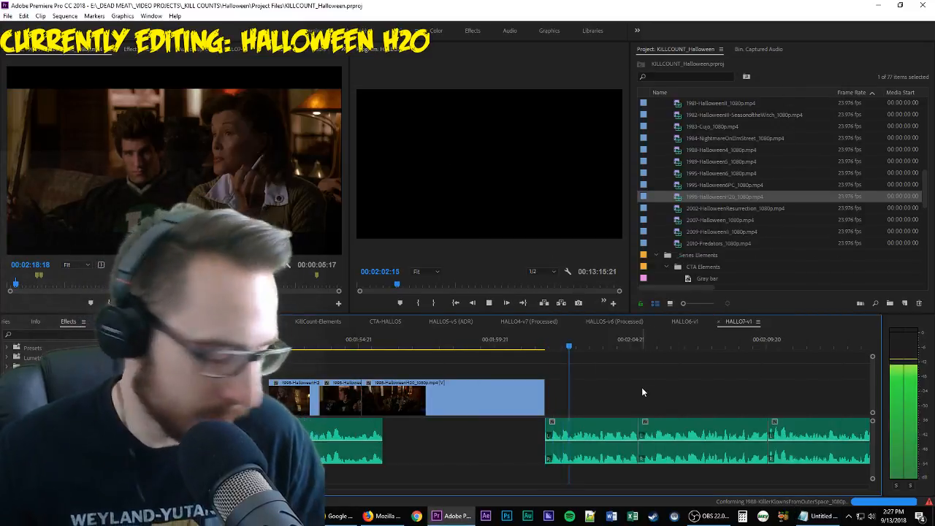
{"action": "key", "text": "space"}
Play the H20 source footage and place a 1:22 long house exterior shot in the timeline at 00:02:01:18
{"action": "left_click", "coordinate": [248, 197]}
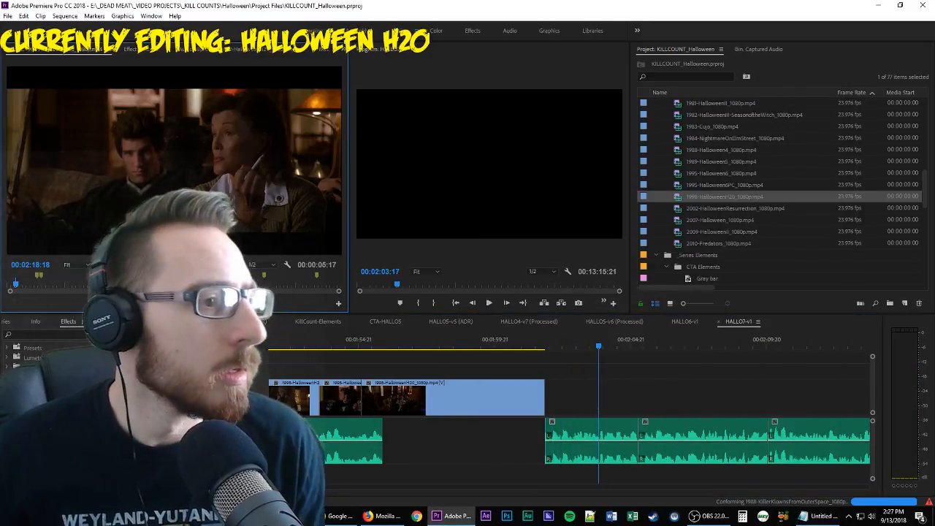
{"action": "key", "text": "space"}
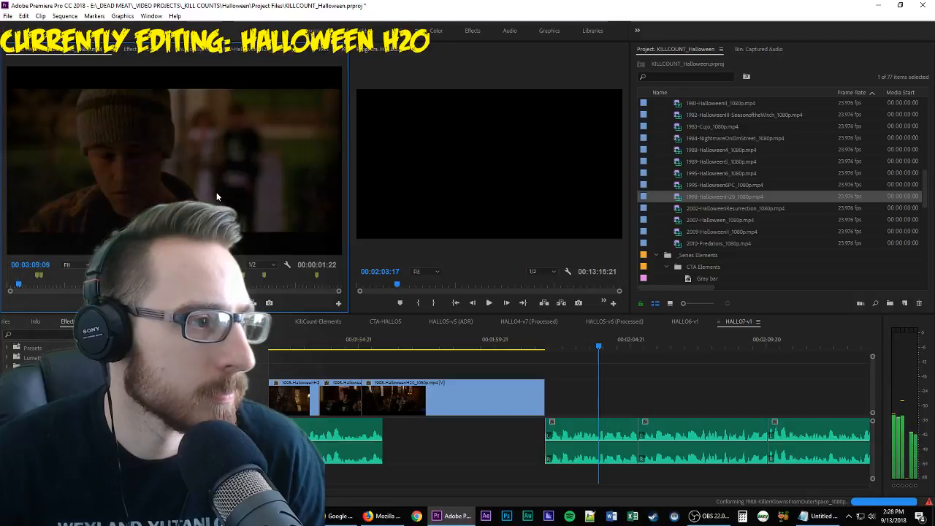
{"action": "left_click_drag", "start_coordinate": [251, 302], "coordinate": [562, 411]}
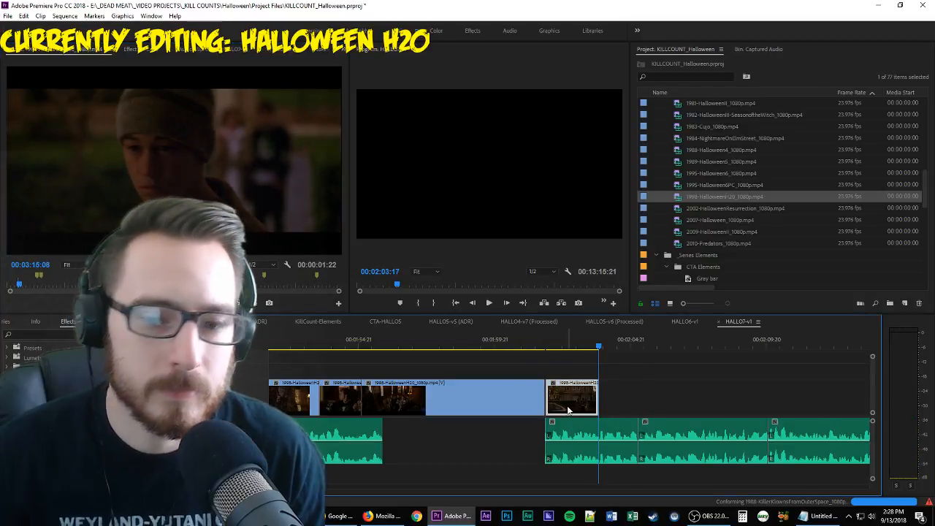
Extend the end of the new house exterior clip to a duration of 5:02 while playing the narration from its start
{"action": "key", "text": "Up"}
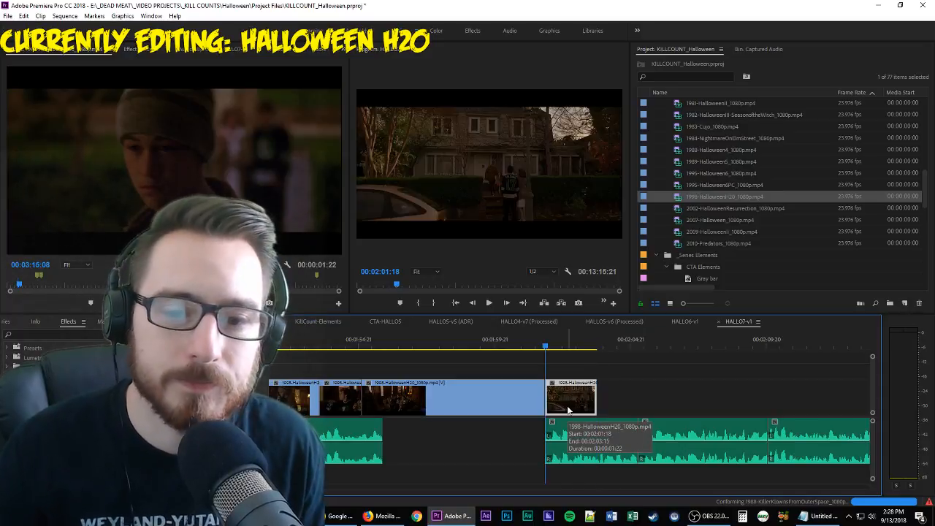
{"action": "key", "text": "space"}
{"action": "left_click_drag", "start_coordinate": [596, 402], "coordinate": [687, 400]}
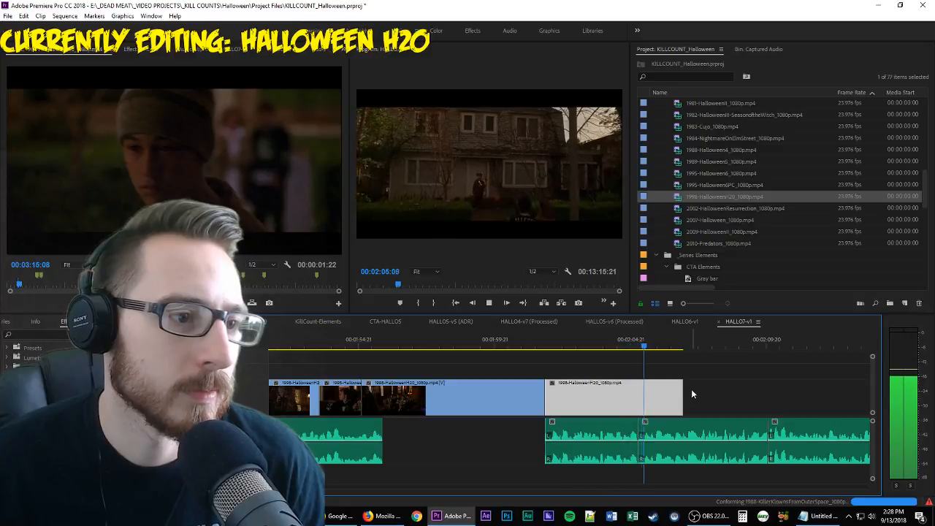
{"action": "key", "text": "space"}
Replay the narration over the extended house clip from 00:02:01:18 and stop the playhead at 00:02:03:14
{"action": "mouse_move", "coordinate": [596, 343]}
{"action": "left_mouse_down"}
{"action": "mouse_move", "coordinate": [573, 346]}
{"action": "mouse_move", "coordinate": [590, 355]}
{"action": "left_mouse_up"}
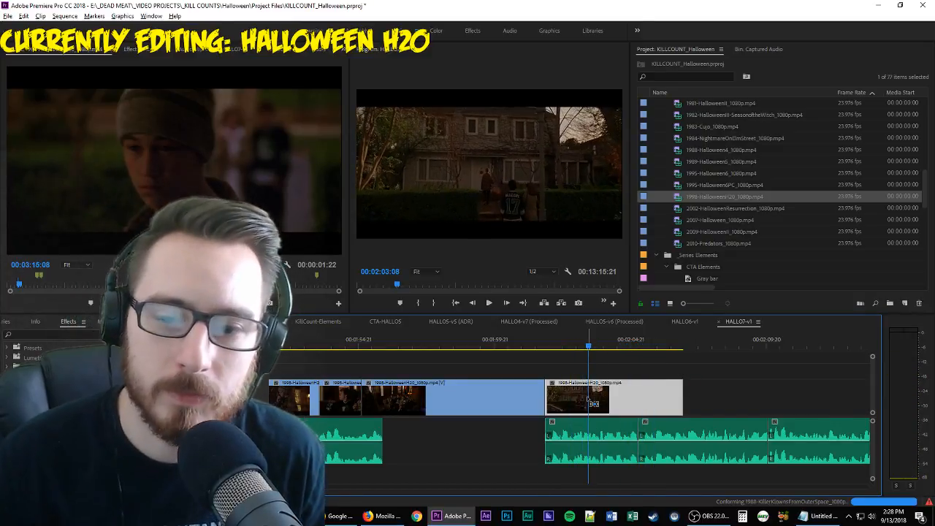
{"action": "key", "text": "Up"}
{"action": "key", "text": "space"}
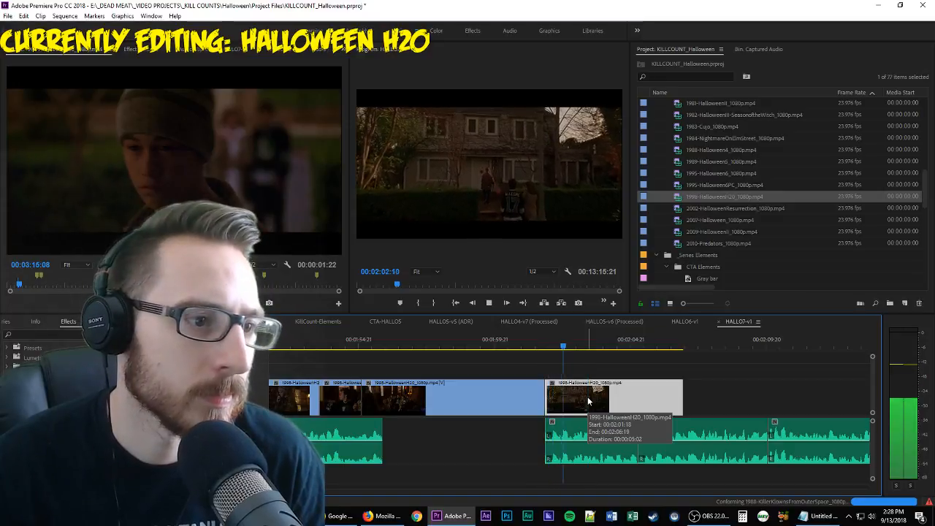
{"action": "key", "text": "space"}
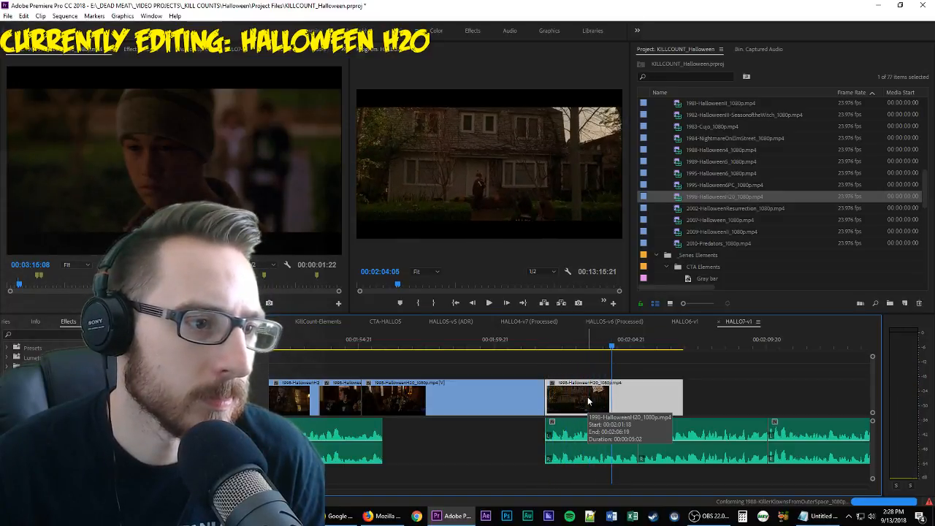
{"action": "key", "text": "Up"}
{"action": "key", "text": "space"}
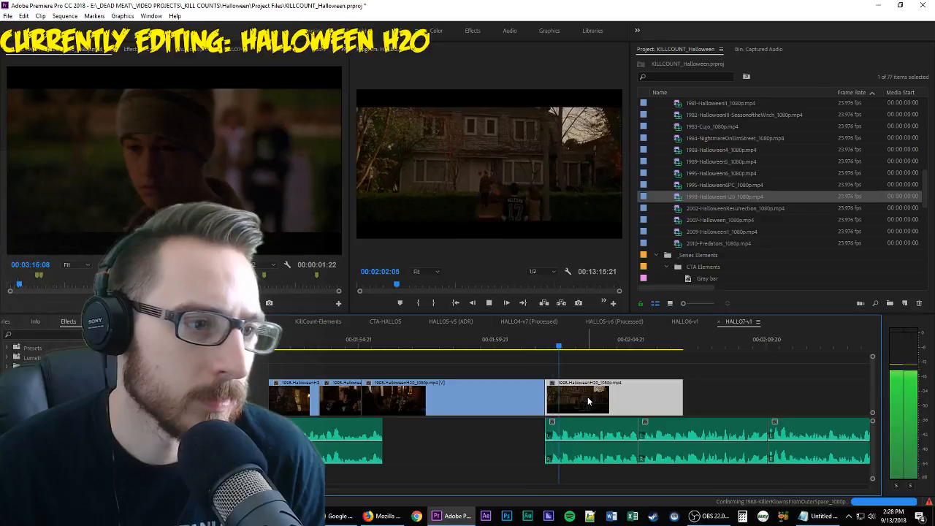
{"action": "key", "text": "space"}
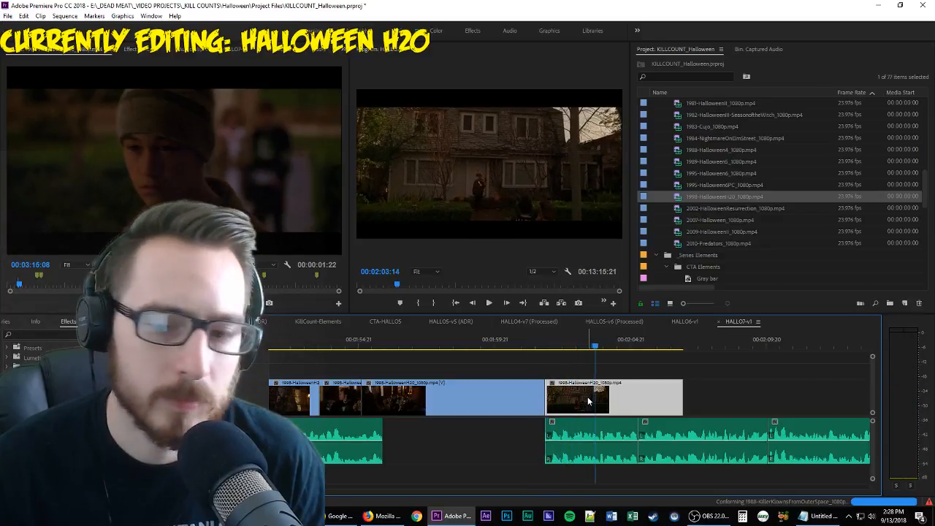
Mark a 1:10 living room shot ending at 00:03:27:18 in the source and place it in the timeline from 00:02:03:14
{"action": "left_click", "coordinate": [126, 149]}
{"action": "key", "text": "space"}
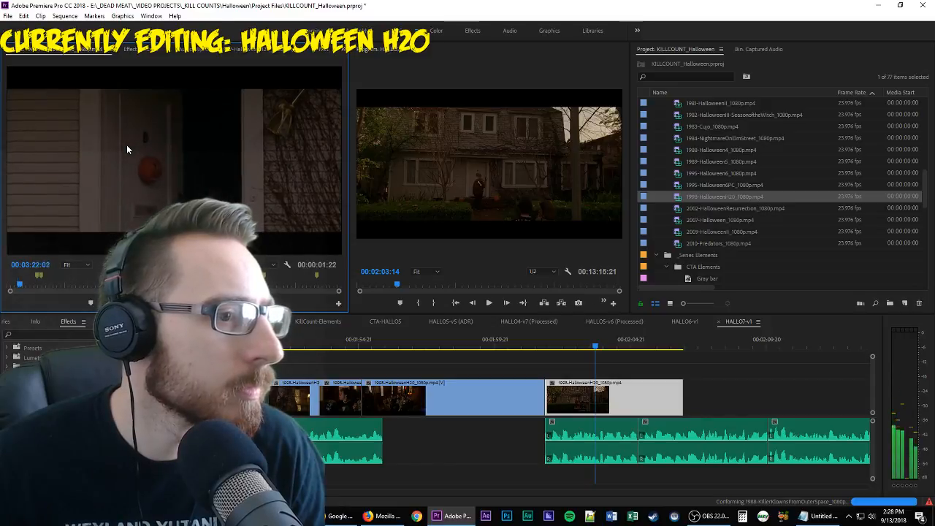
{"action": "key", "text": "space"}
{"action": "key", "text": "i"}
{"action": "key", "text": "space"}
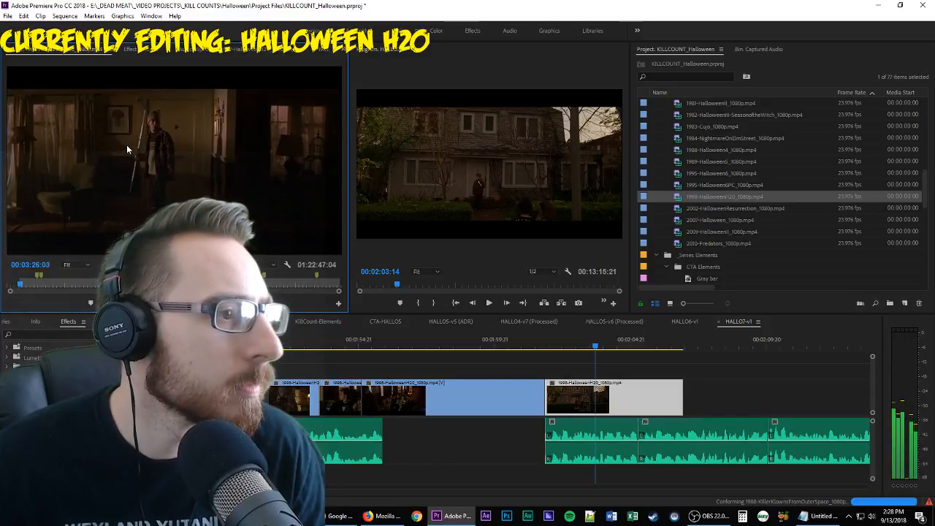
{"action": "key", "text": "space"}
{"action": "key", "text": "o"}
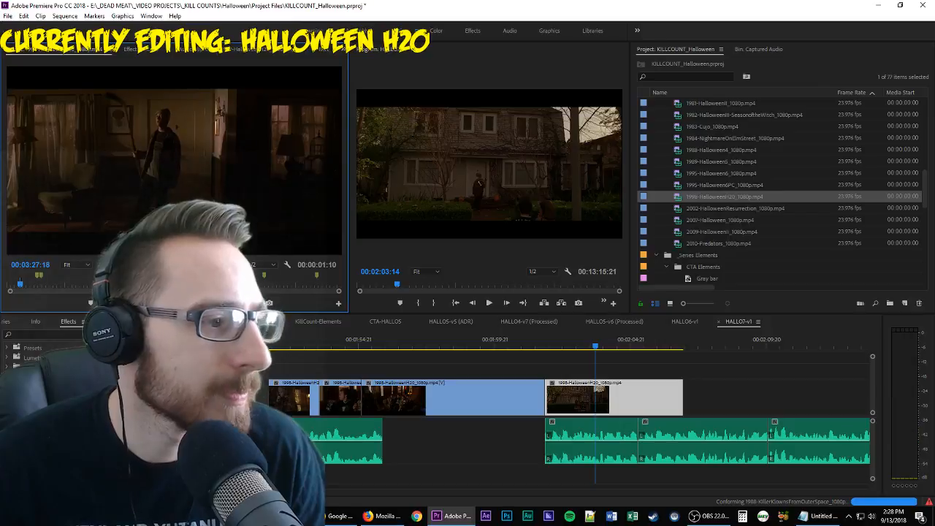
{"action": "left_click_drag", "start_coordinate": [128, 150], "coordinate": [637, 398]}
Place a 1:08 close-up of the boy in the beanie, ending at source 00:04:25:11, after the living room clip and play through to 00:02:06:10
{"action": "left_click", "coordinate": [210, 187]}
{"action": "key", "text": "space"}
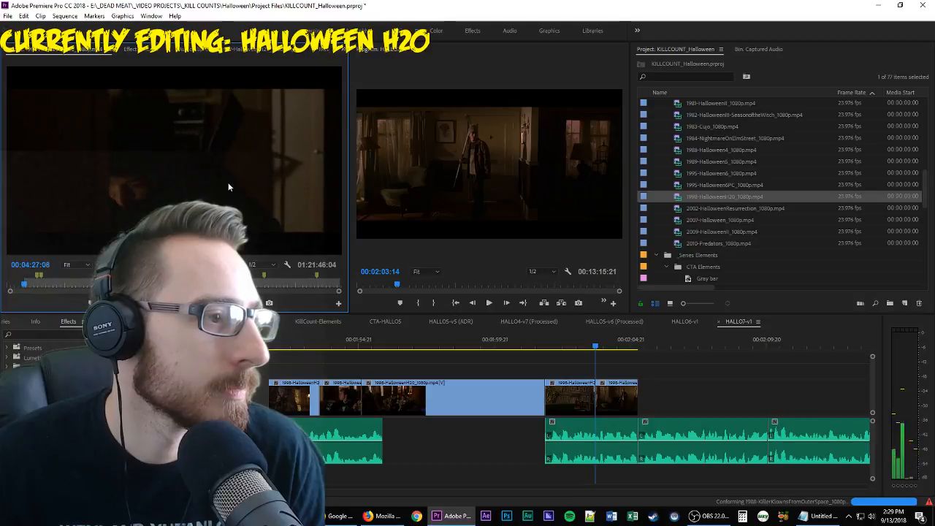
{"action": "key", "text": "j"}
{"action": "key", "text": "j"}
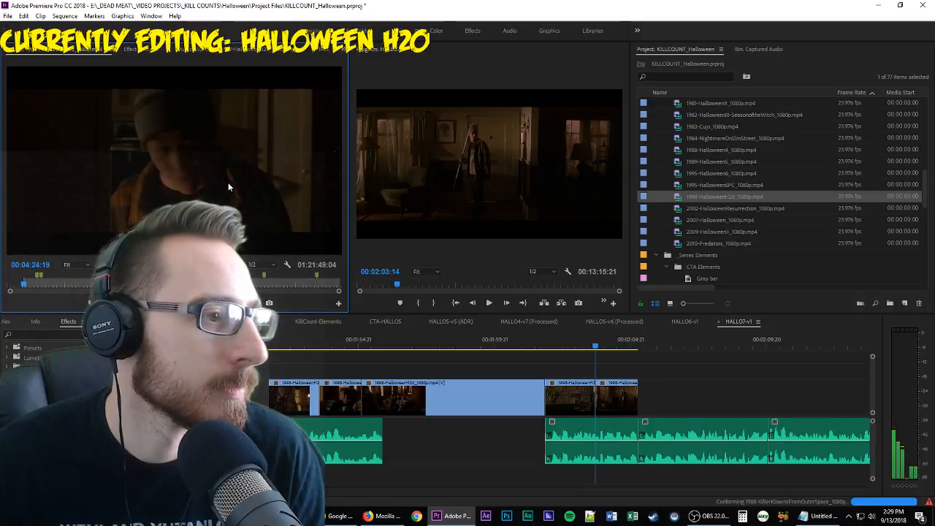
{"action": "key", "text": "o"}
{"action": "key", "text": "."}
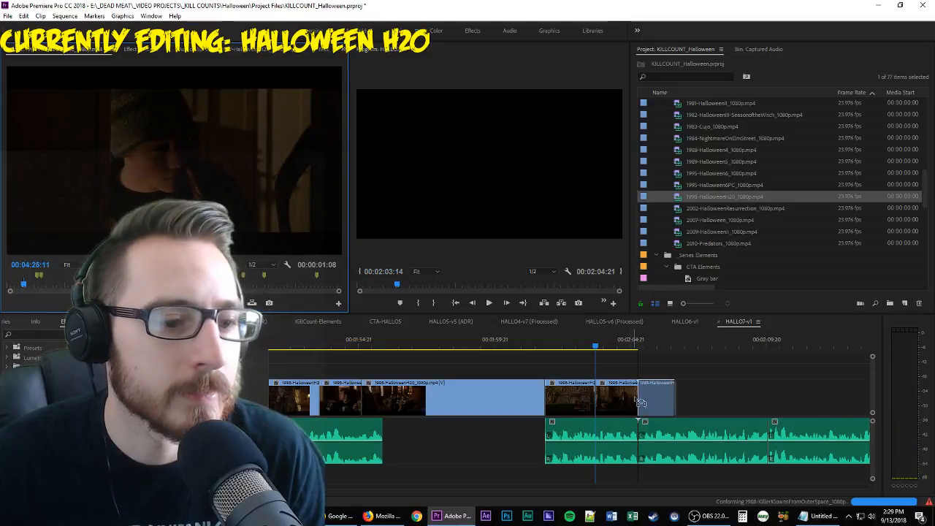
{"action": "key", "text": "space"}
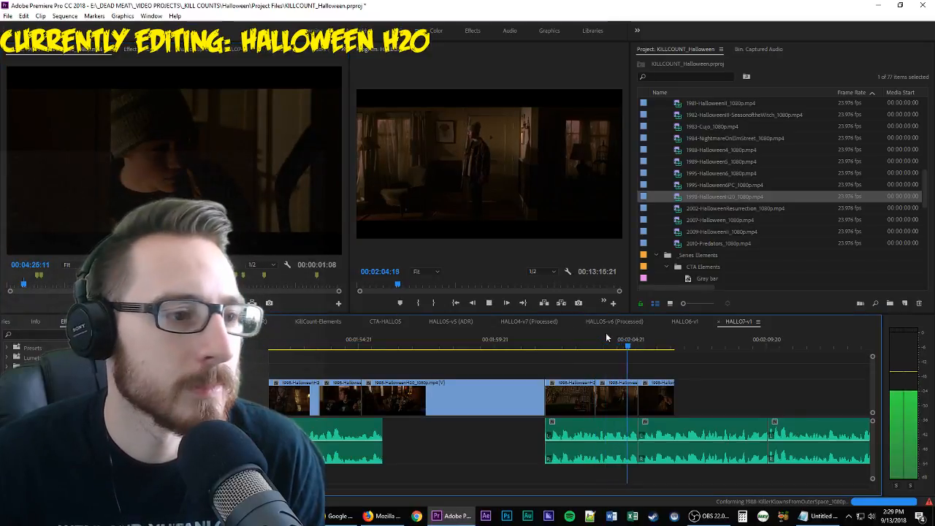
{"action": "key", "text": "space"}
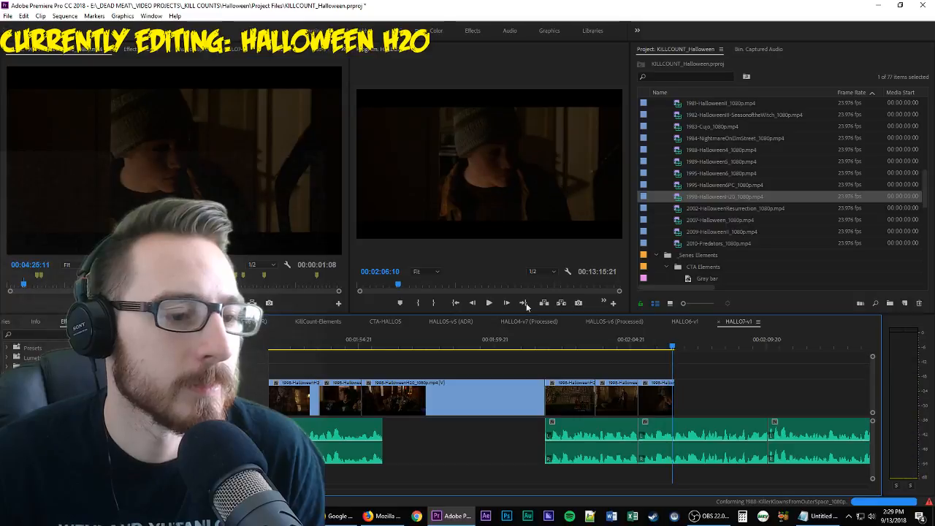
Mark a 2:02 open-fridge shot ending near source 00:04:33:15, place it in the timeline at 00:02:06:10 and play it back
{"action": "left_click", "coordinate": [197, 174]}
{"action": "key", "text": "space"}
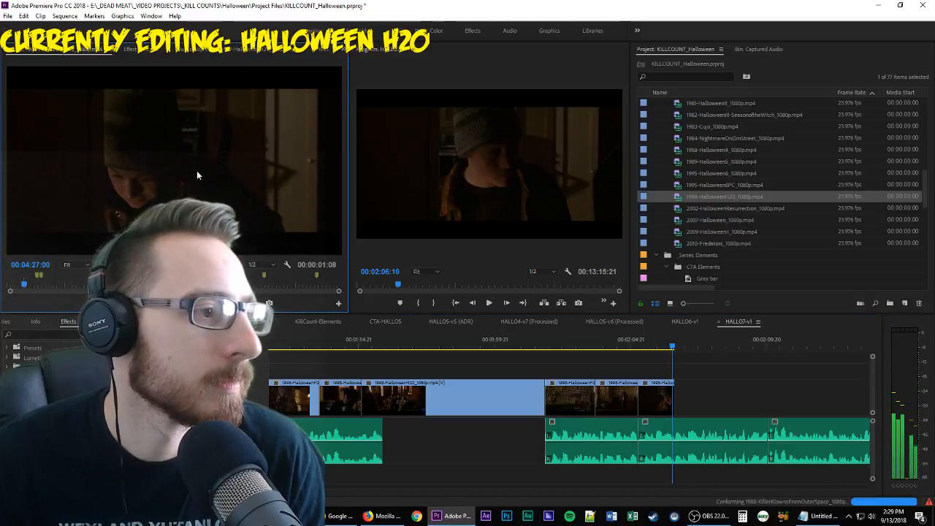
{"action": "key", "text": "i"}
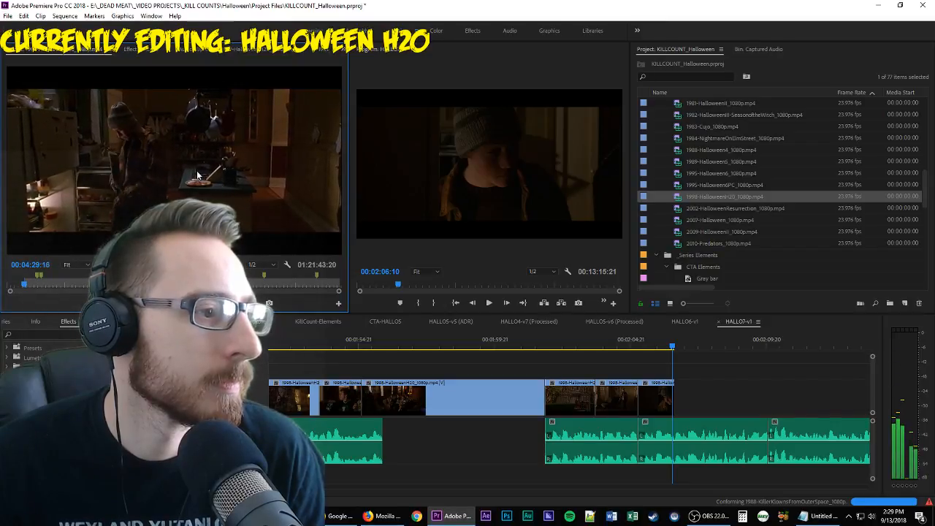
{"action": "key", "text": "i"}
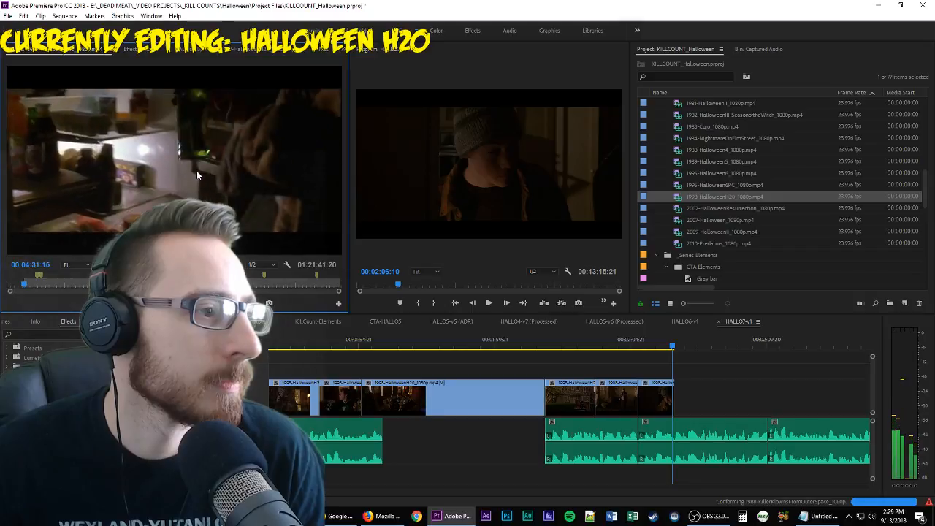
{"action": "key", "text": "o"}
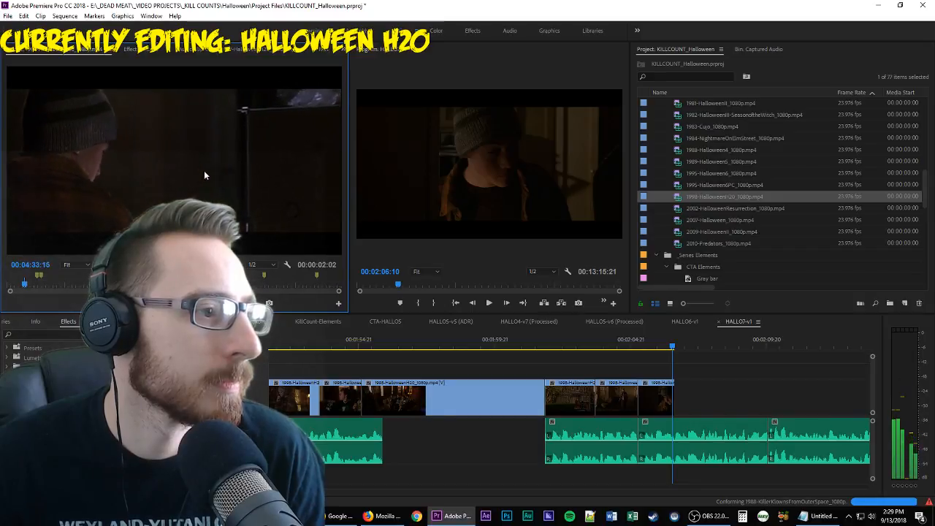
{"action": "left_click_drag", "start_coordinate": [204, 175], "coordinate": [672, 406]}
{"action": "key", "text": "space"}
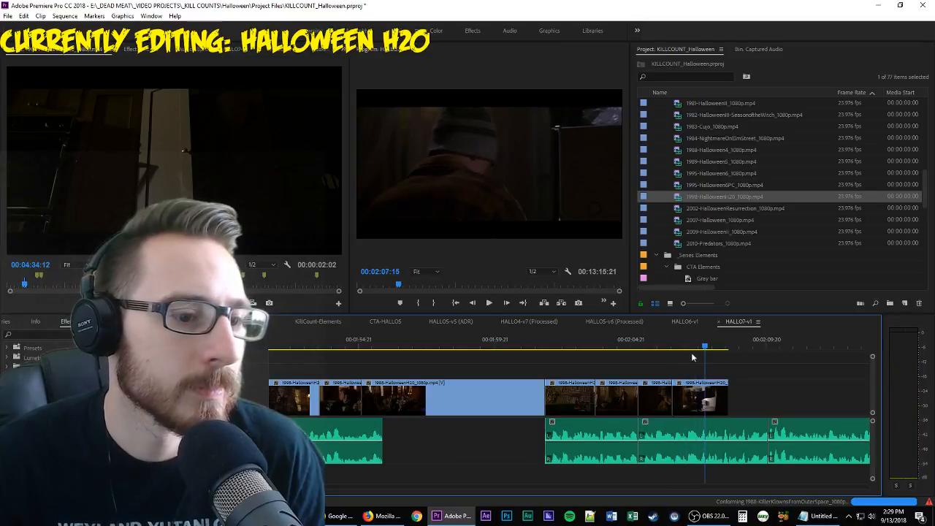
Set the timeline playhead to 00:02:07:11 and find the boy's kitchen shot near source 00:04:40, setting a trial in point
{"action": "left_click_drag", "start_coordinate": [698, 349], "coordinate": [702, 356]}
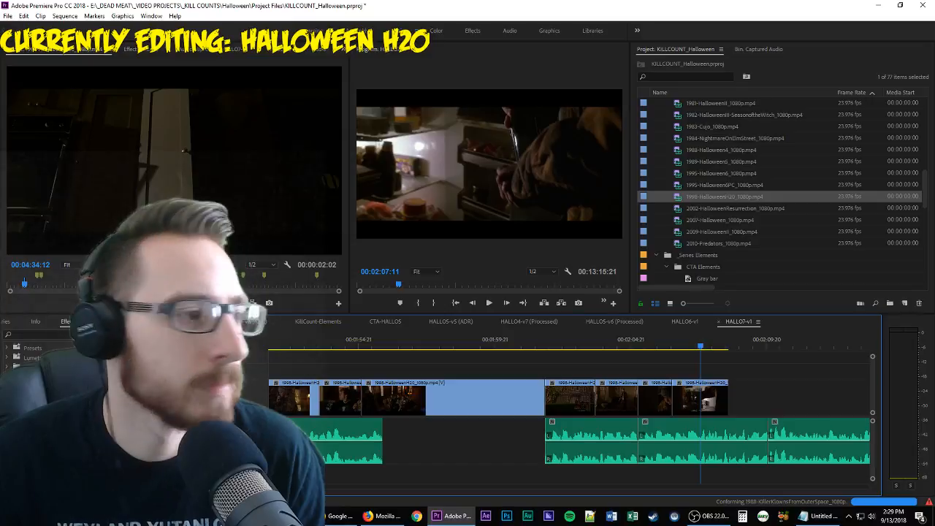
{"action": "left_click", "coordinate": [192, 201]}
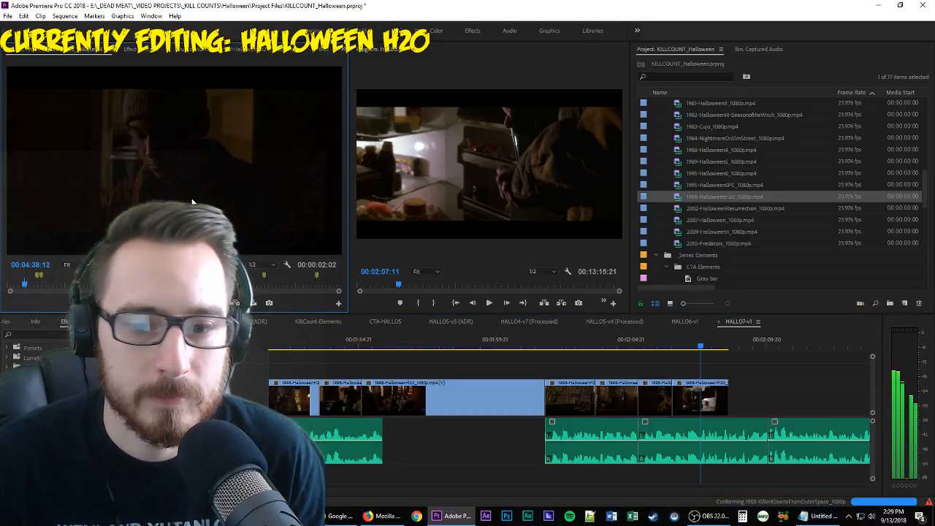
{"action": "key", "text": "i"}
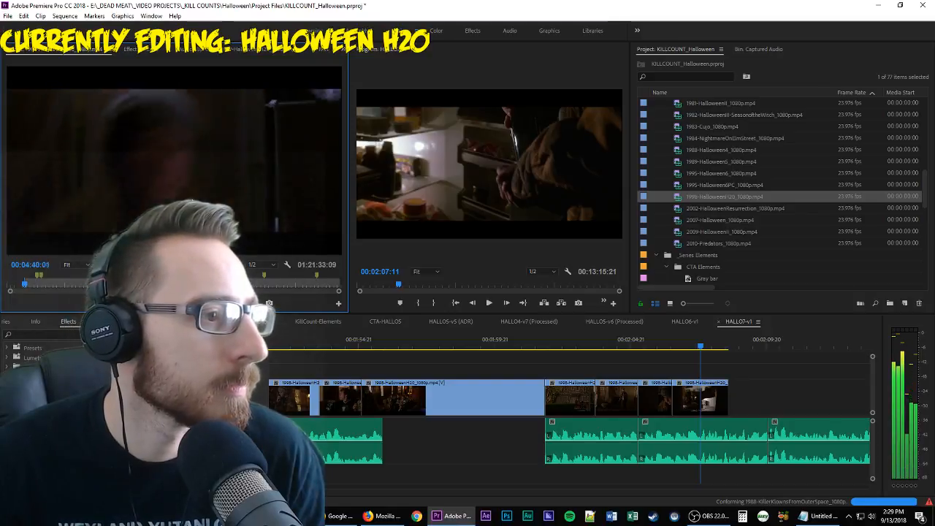
{"action": "key", "text": "space"}
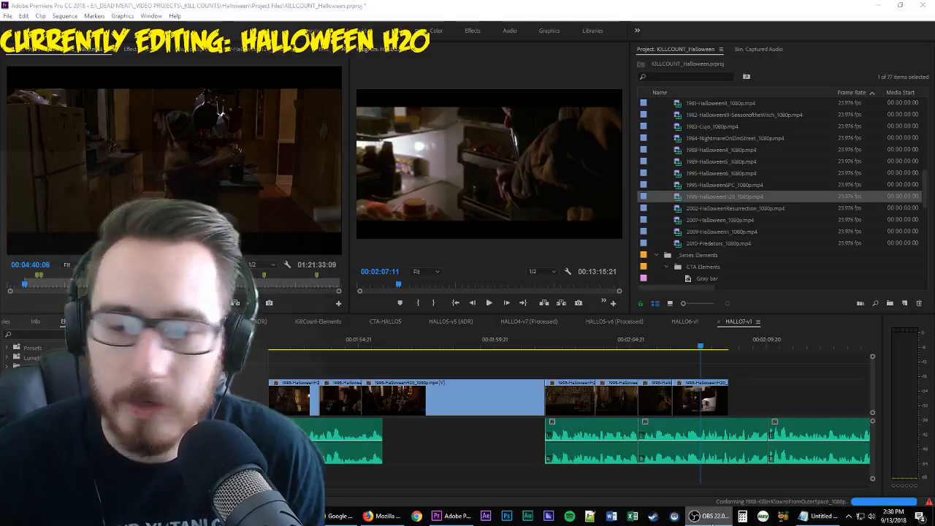
{"action": "left_click", "coordinate": [654, 482]}
{"action": "key", "text": "space"}
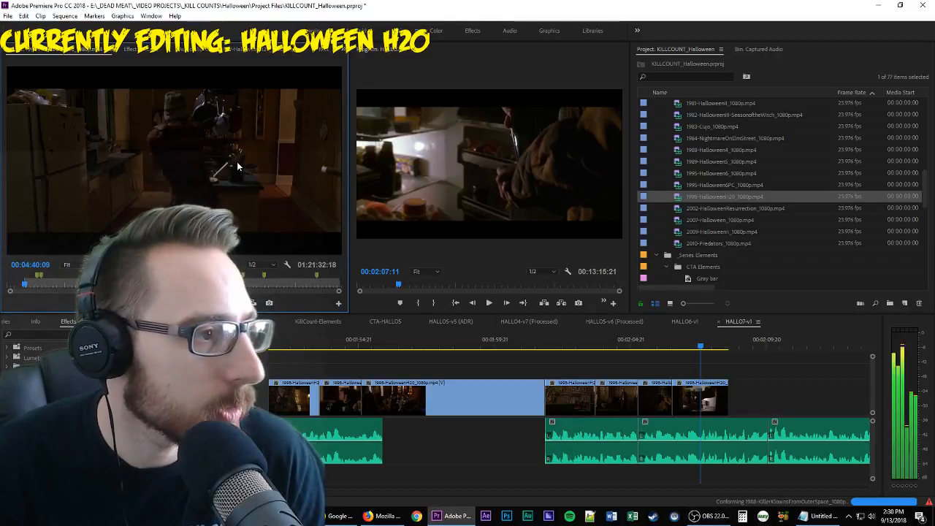
Mark a 2:10 kitchen shot ending at source 00:04:41:11, place it in the timeline at 00:02:07:11 and play it back
{"action": "key", "text": "j"}
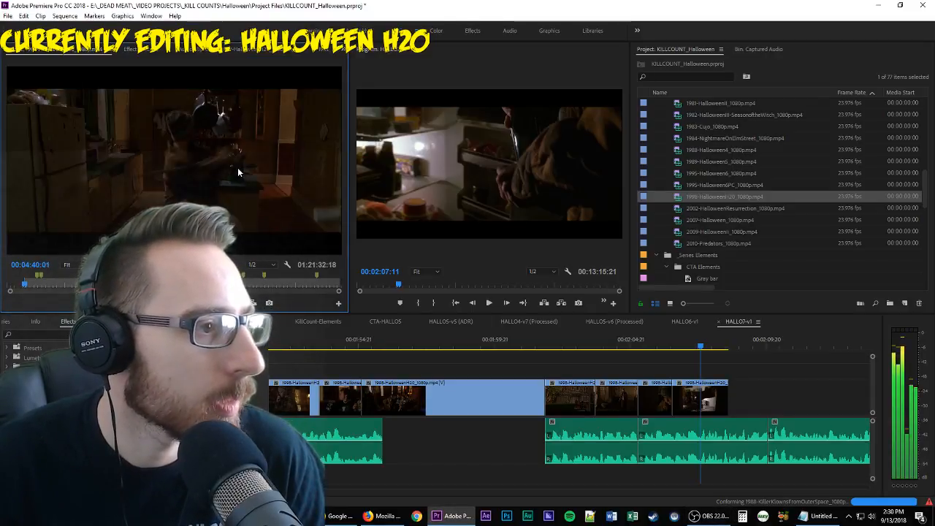
{"action": "key", "text": "space"}
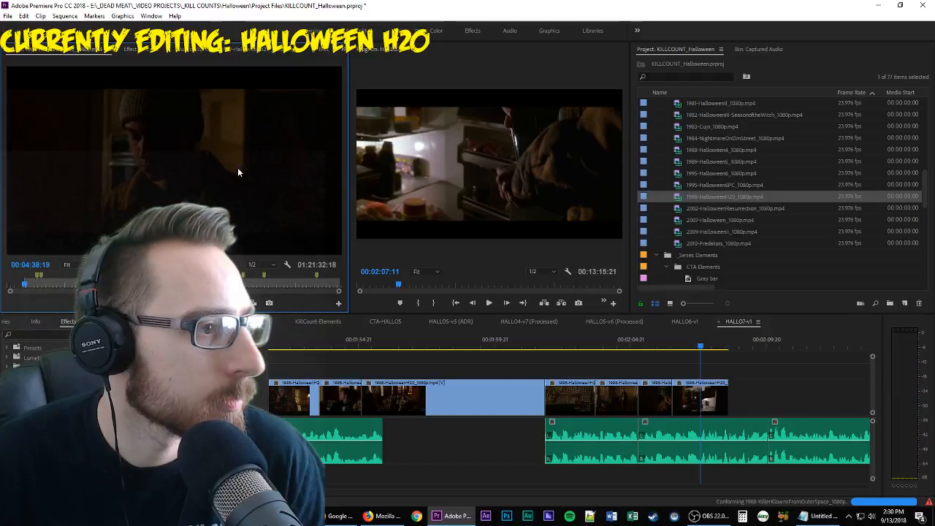
{"action": "key", "text": "i"}
{"action": "key", "text": "space"}
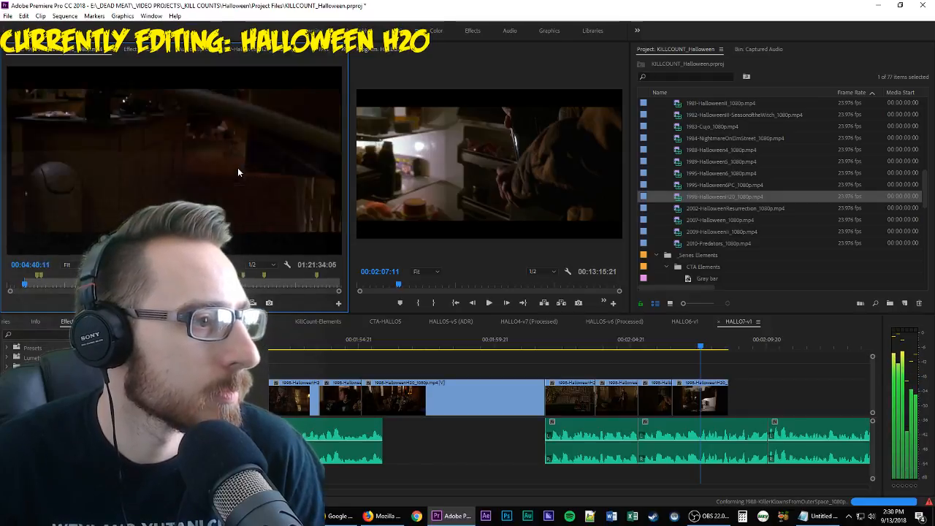
{"action": "key", "text": "space"}
{"action": "key", "text": "o"}
{"action": "key", "text": "."}
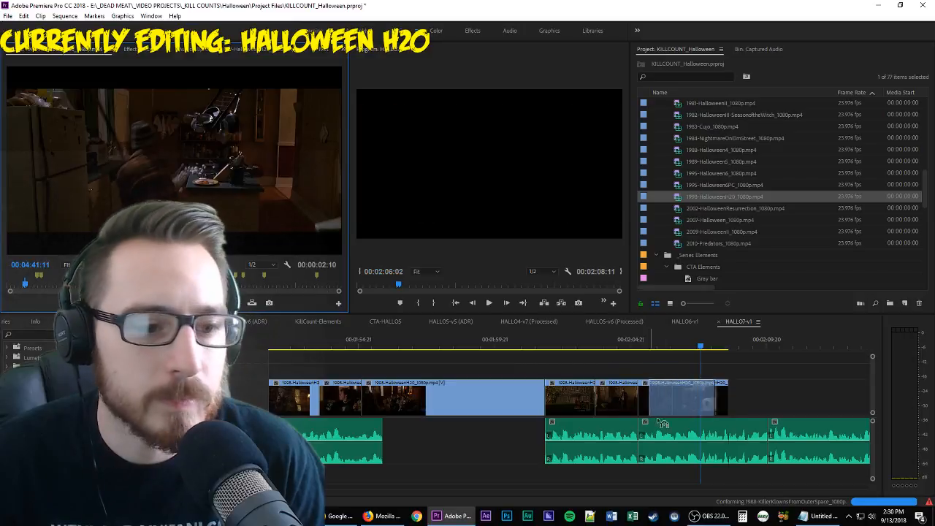
{"action": "key", "text": "space"}
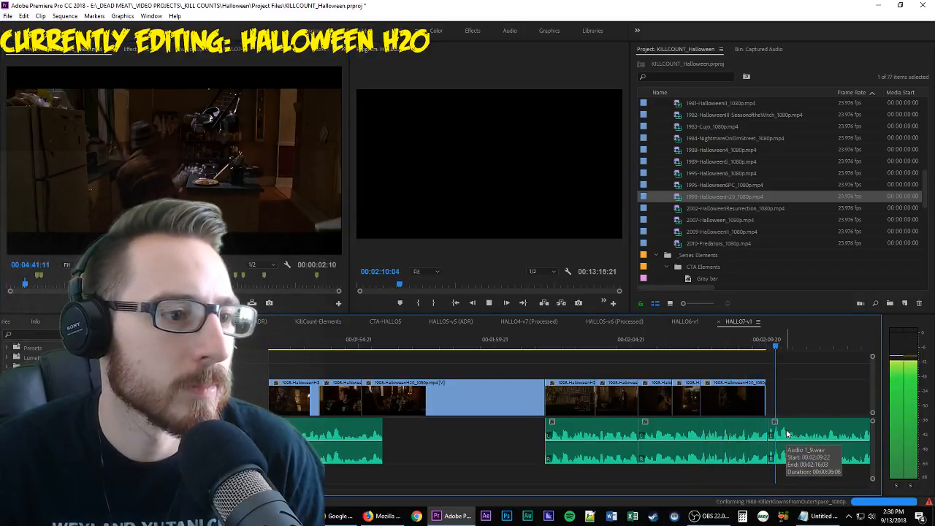
Extend the kitchen clip and its narration past the spoken line, play them back and ripple-trim their ends to about 00:02:10:16
{"action": "left_click", "coordinate": [756, 351]}
{"action": "left_click_drag", "start_coordinate": [760, 352], "coordinate": [766, 355]}
{"action": "left_click_drag", "start_coordinate": [768, 405], "coordinate": [799, 406]}
{"action": "left_click", "coordinate": [762, 434]}
{"action": "key", "text": "space"}
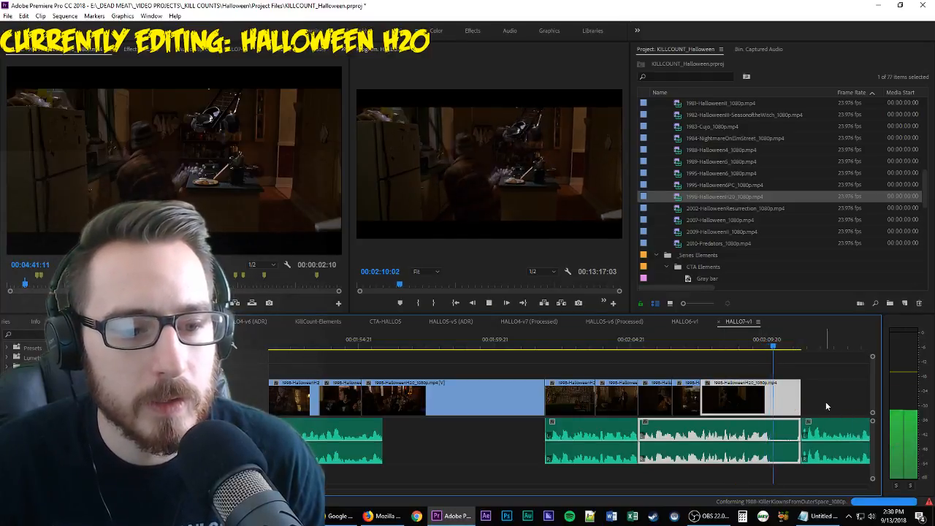
{"action": "key", "text": "space"}
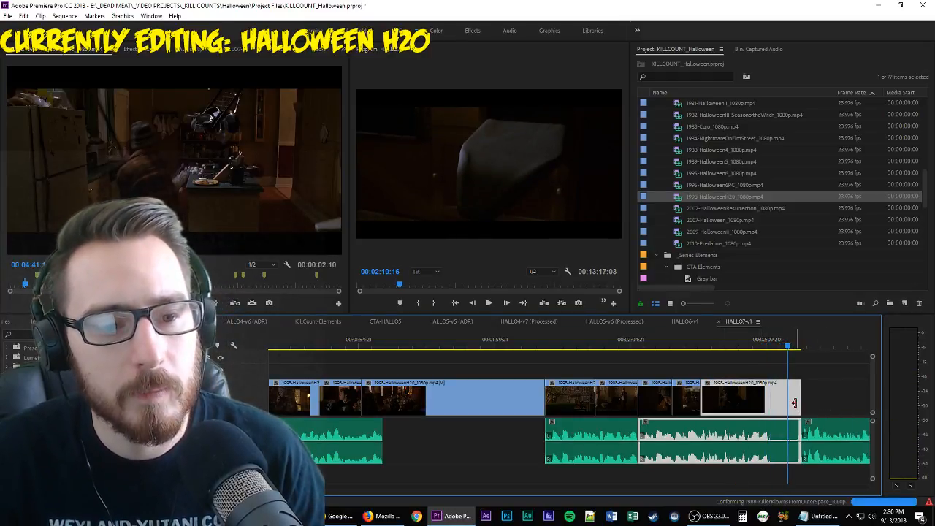
{"action": "left_click", "coordinate": [793, 404]}
Check the end of the sequence and return the timeline playhead to 00:02:10:06 in the extended kitchen clip
{"action": "key", "text": "End"}
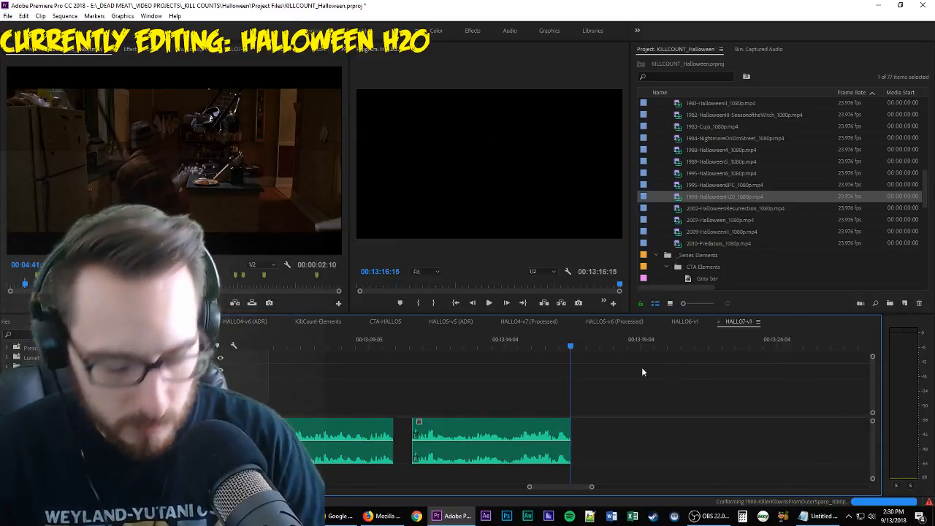
{"action": "key", "text": "backslash"}
{"action": "left_click", "coordinate": [356, 347]}
{"action": "key", "text": "backslash"}
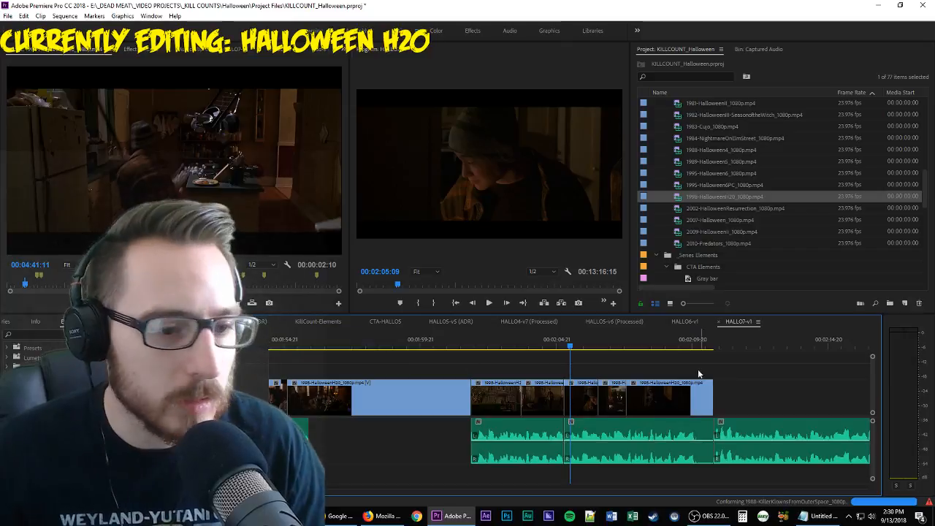
{"action": "left_click_drag", "start_coordinate": [670, 354], "coordinate": [705, 359]}
Mark a 0:14 kitchen shot in the source, place it at 00:02:10:06, play through to 00:02:10:20 and save the project
{"action": "left_click", "coordinate": [310, 189]}
{"action": "key", "text": "space"}
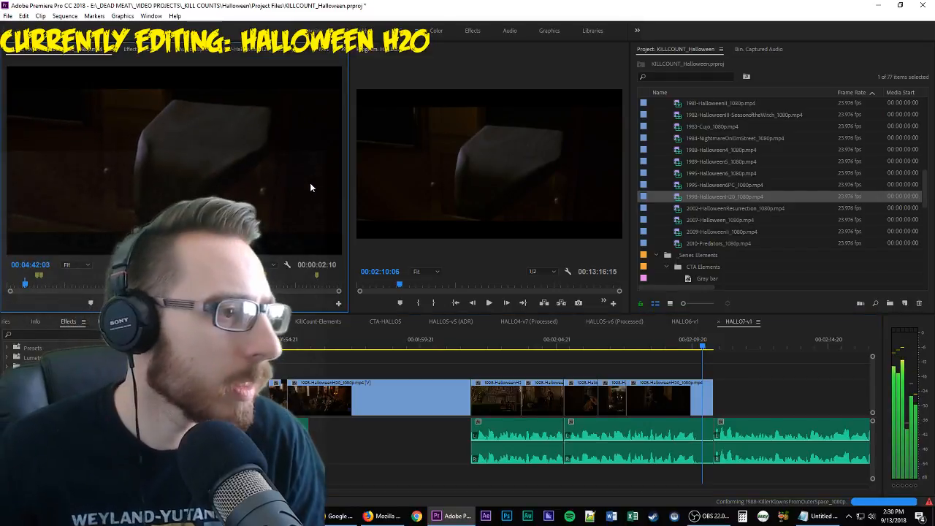
{"action": "key", "text": "i"}
{"action": "key", "text": "o"}
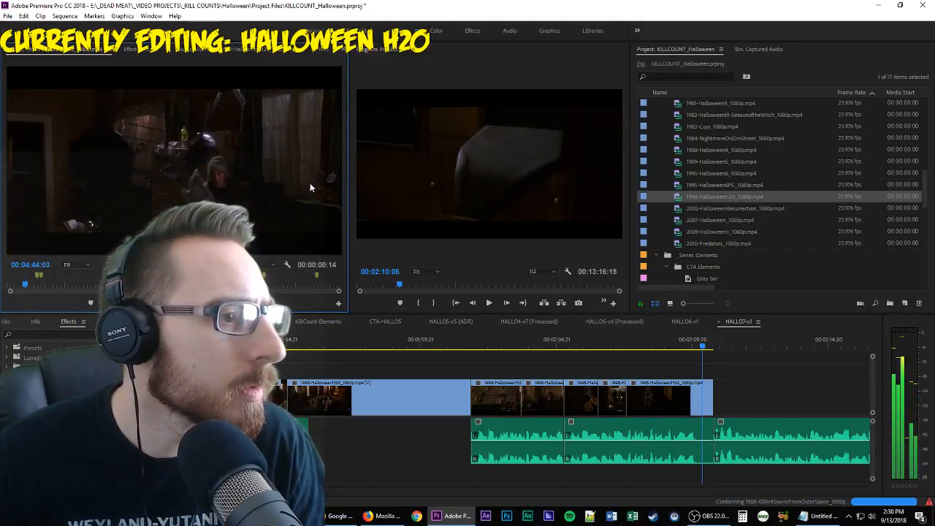
{"action": "key", "text": "space"}
{"action": "left_click_drag", "start_coordinate": [169, 265], "coordinate": [715, 406]}
{"action": "left_click", "coordinate": [742, 409]}
{"action": "key", "text": "space"}
{"action": "key", "text": "ctrl+s"}
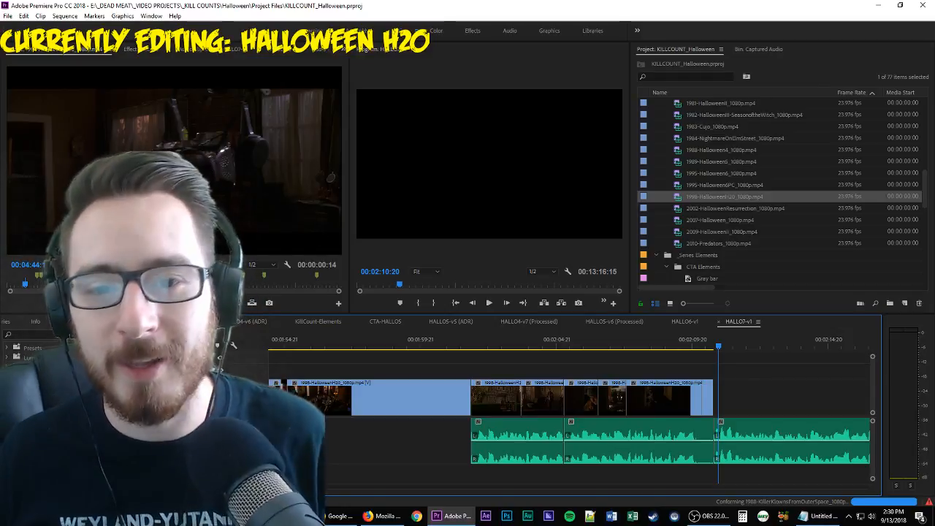
Return to Premiere Pro, set a trial in point near source 00:04:55:09 outside the house and play the narration from 00:02:10:20
{"action": "key", "text": "alt+Tab"}
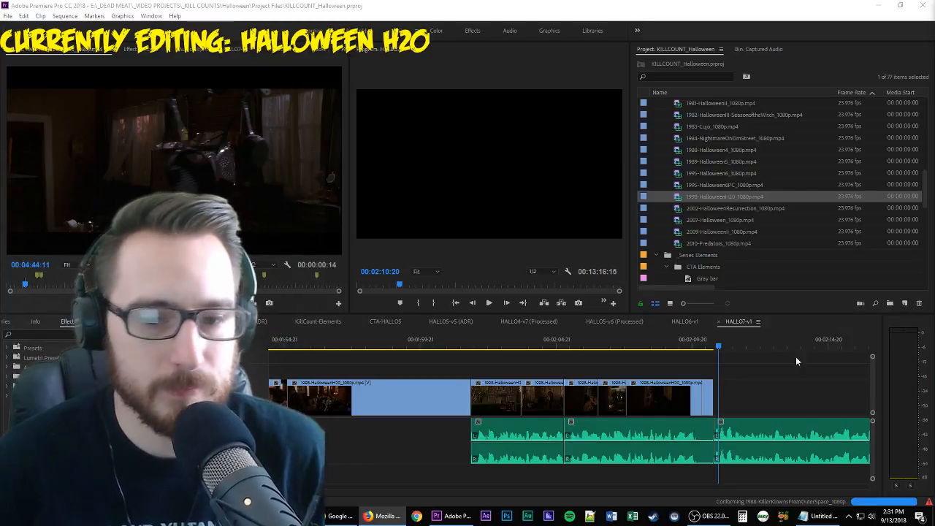
{"action": "left_click", "coordinate": [293, 184]}
{"action": "key", "text": "space"}
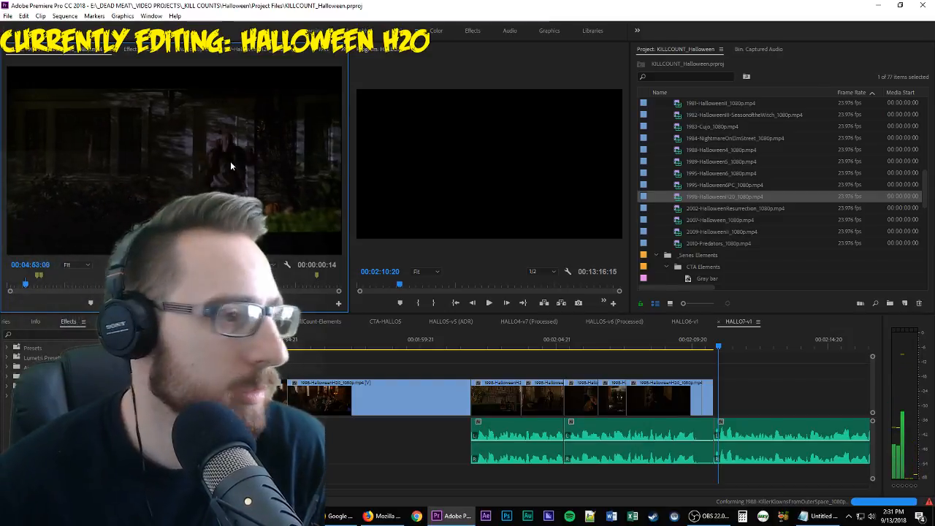
{"action": "key", "text": "i"}
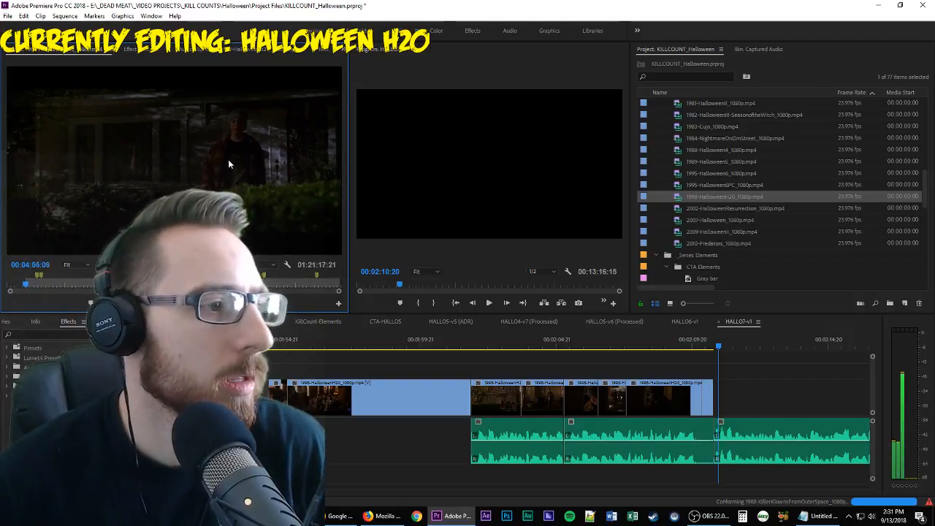
{"action": "left_click", "coordinate": [736, 386]}
{"action": "key", "text": "space"}
{"action": "scroll", "coordinate": [736, 389], "scroll_direction": "down", "scroll_amount": 2}
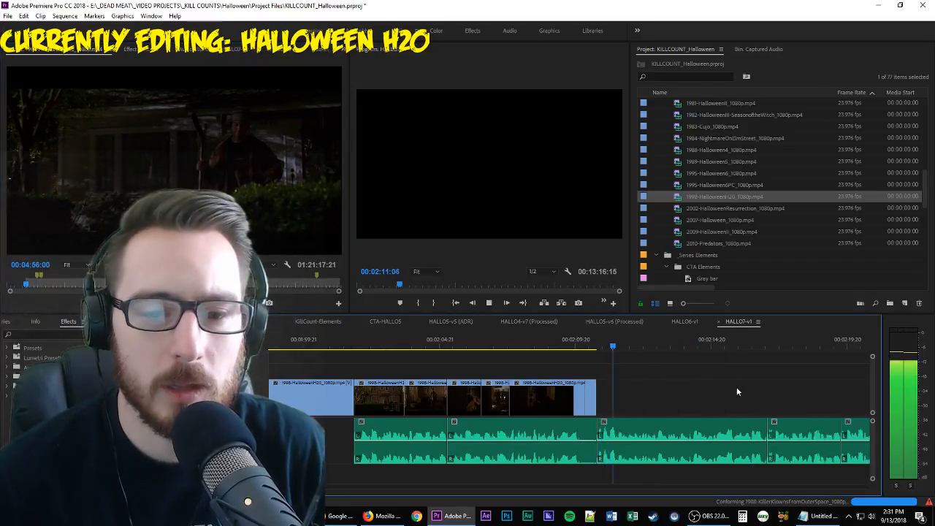
Mark a 1:18 shot of the boy outside the house, place it directly after the last kitchen clip and play it back
{"action": "left_click", "coordinate": [264, 163]}
{"action": "key", "text": "space"}
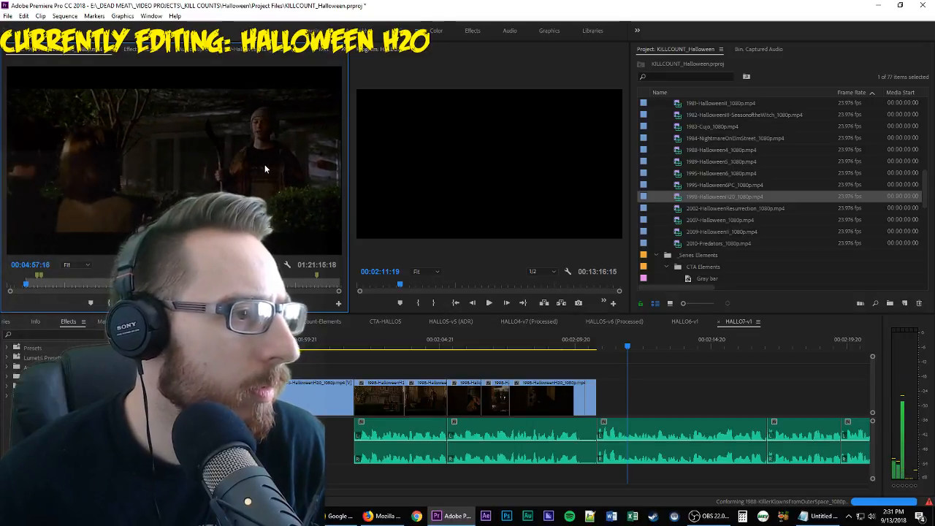
{"action": "key", "text": "i"}
{"action": "key", "text": "j"}
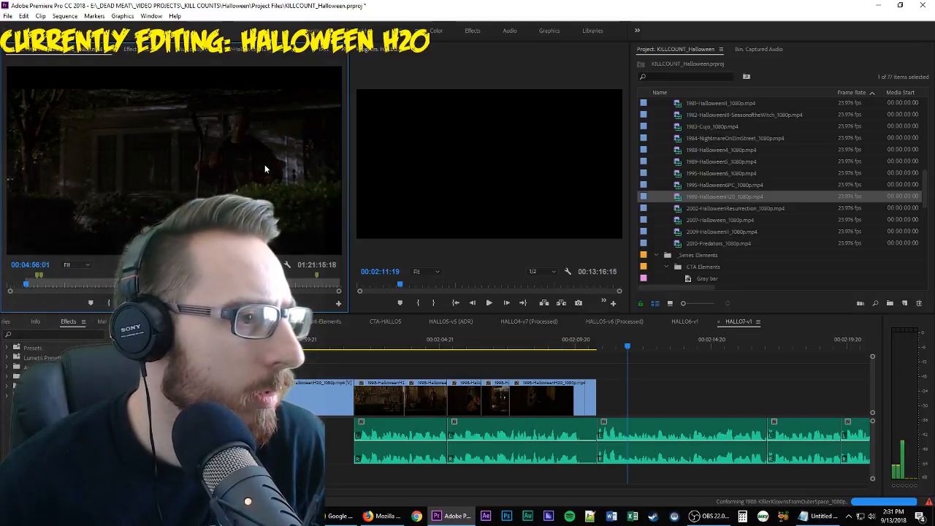
{"action": "key", "text": "i"}
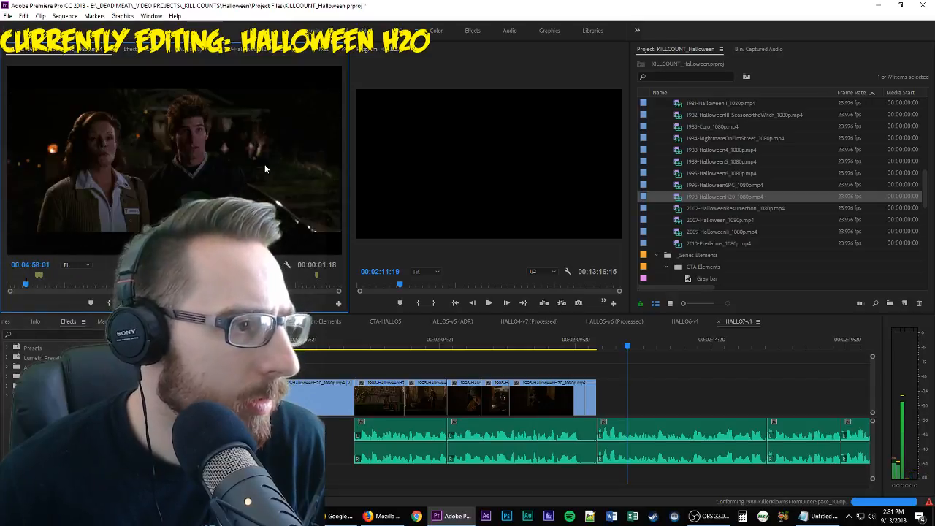
{"action": "key", "text": "o"}
{"action": "left_click_drag", "start_coordinate": [264, 164], "coordinate": [606, 394]}
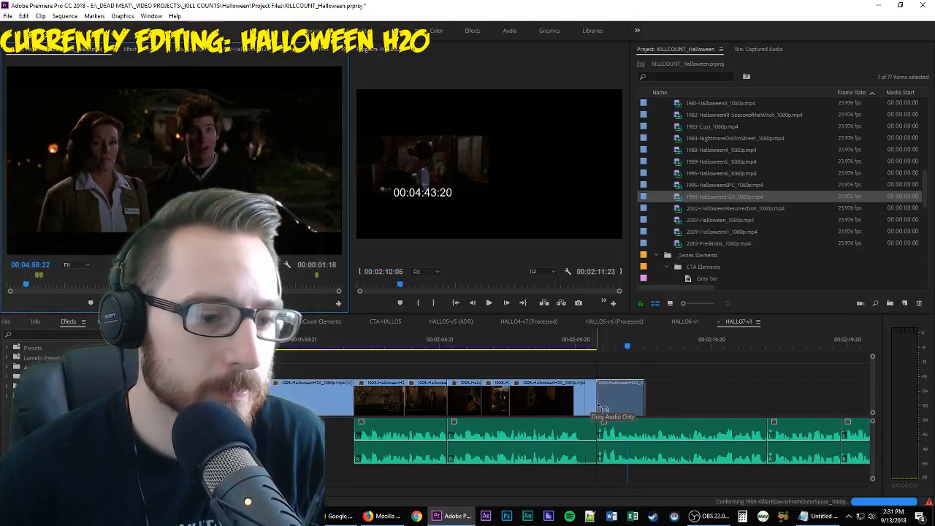
{"action": "key", "text": "space"}
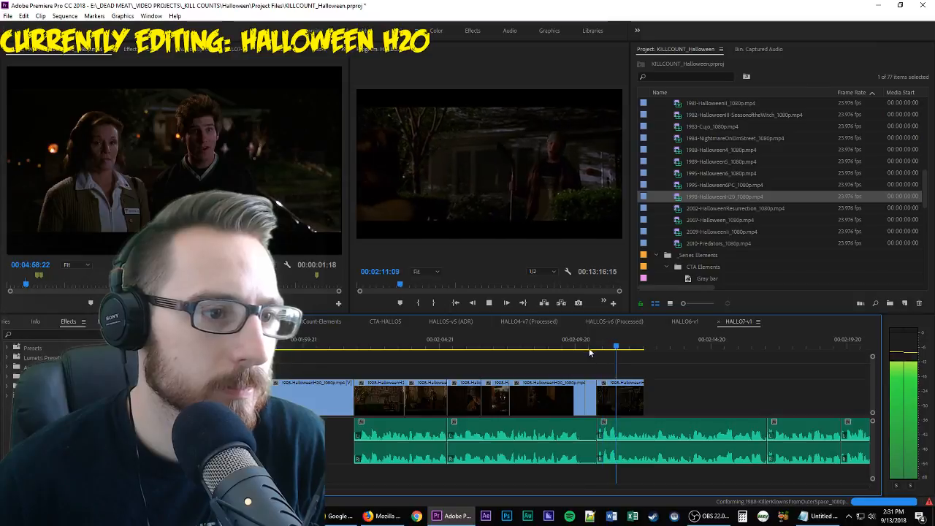
Place a 2:07 source shot of the woman and dark-haired teenager in the timeline at 00:02:12:07 and play through to 00:02:14:02
{"action": "left_click", "coordinate": [638, 344]}
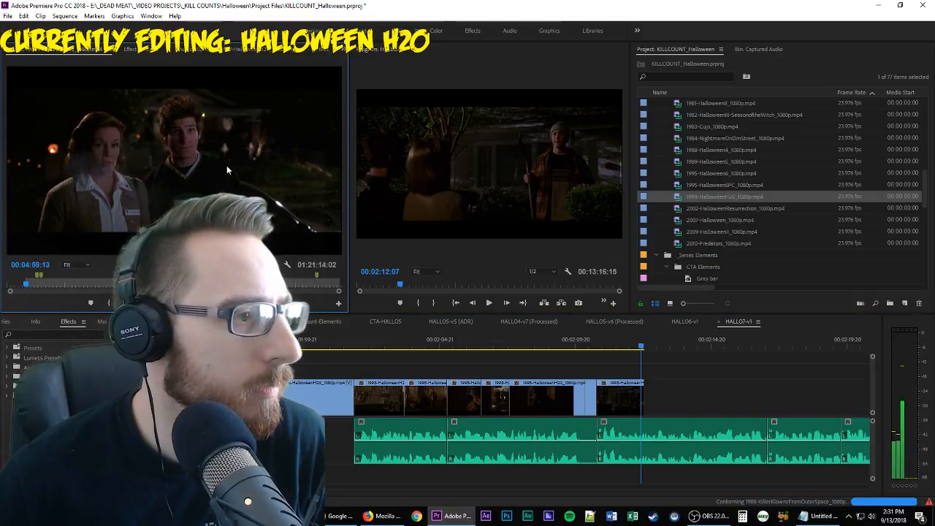
{"action": "key", "text": "f"}
{"action": "key", "text": "space"}
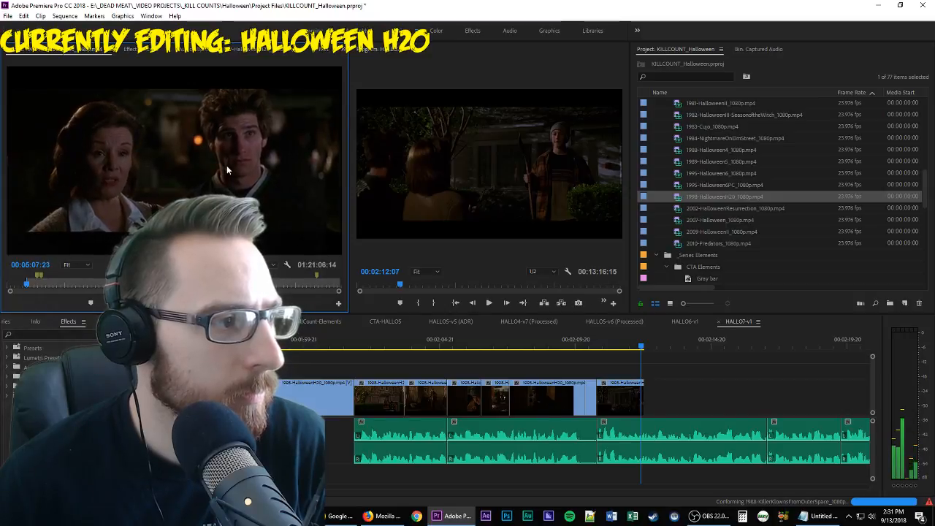
{"action": "key", "text": "o"}
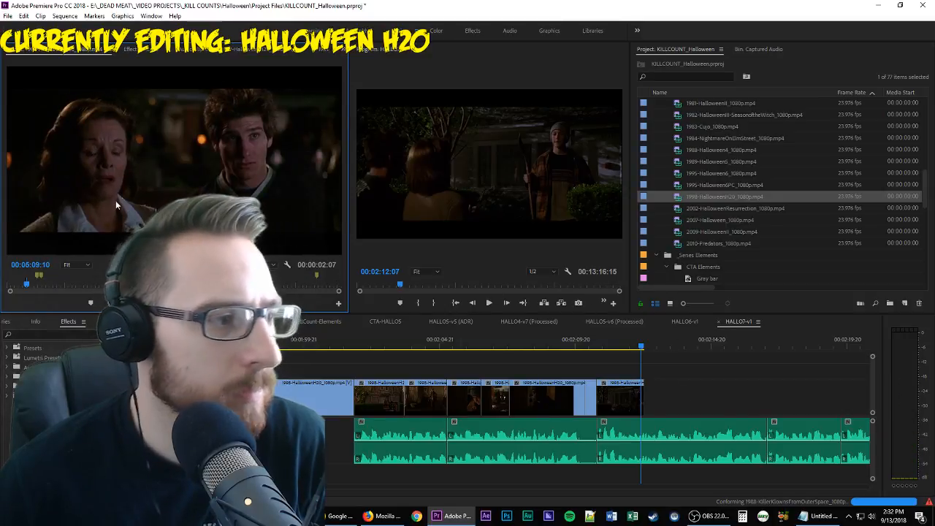
{"action": "key", "text": "."}
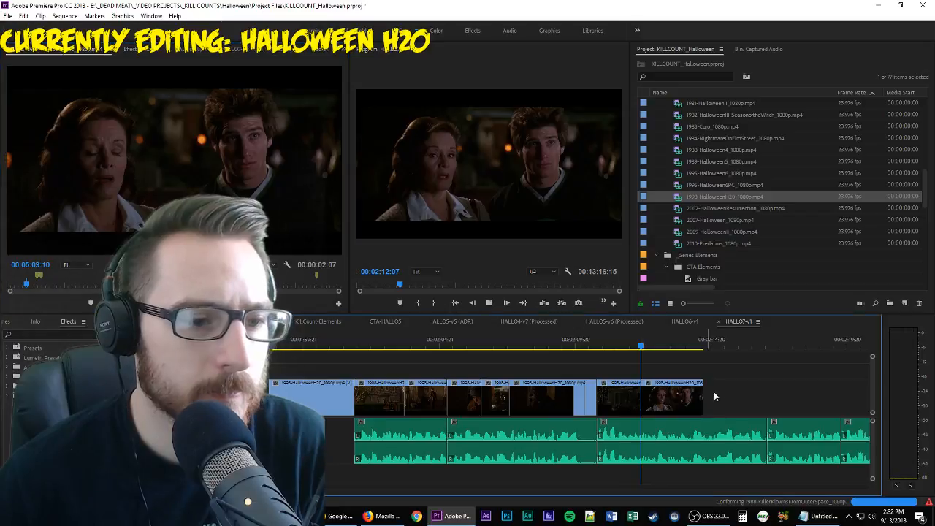
{"action": "key", "text": "space"}
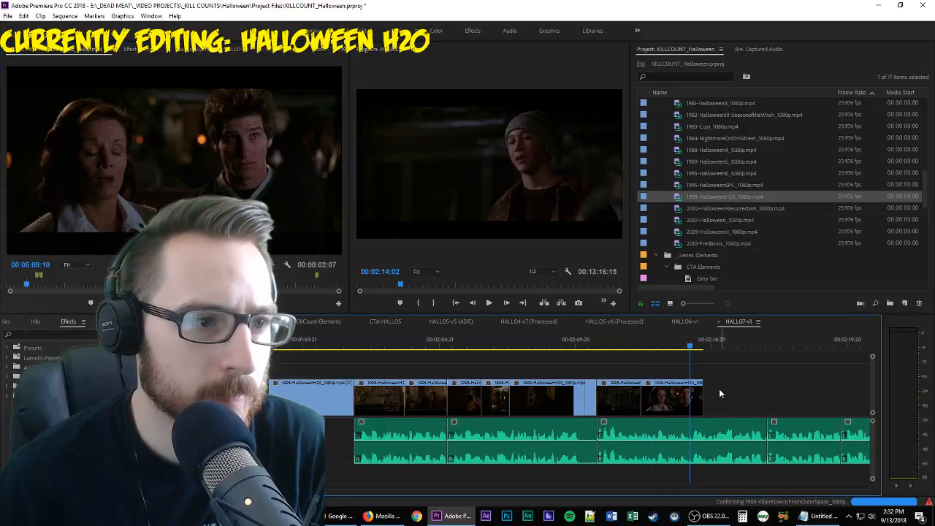
Extend the end of the woman and teenager clip to about 00:02:19:10 and play the narration through to 00:02:16:23
{"action": "left_click_drag", "start_coordinate": [703, 399], "coordinate": [835, 400]}
{"action": "key", "text": "space"}
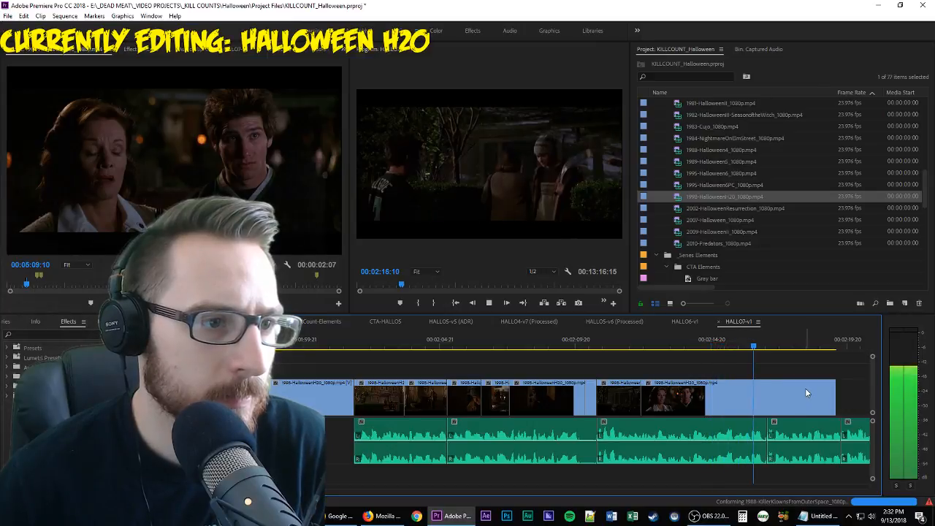
{"action": "key", "text": "space"}
Mark a 5:14 source shot of the teenagers outside ending at 00:05:16:20 and insert it into the timeline at 00:02:16:23
{"action": "left_click", "coordinate": [254, 184]}
{"action": "key", "text": "space"}
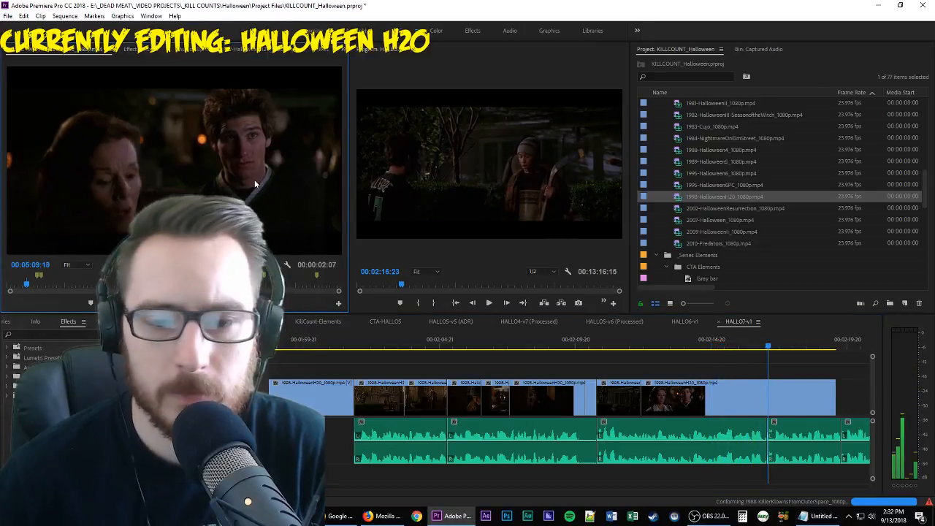
{"action": "key", "text": "i"}
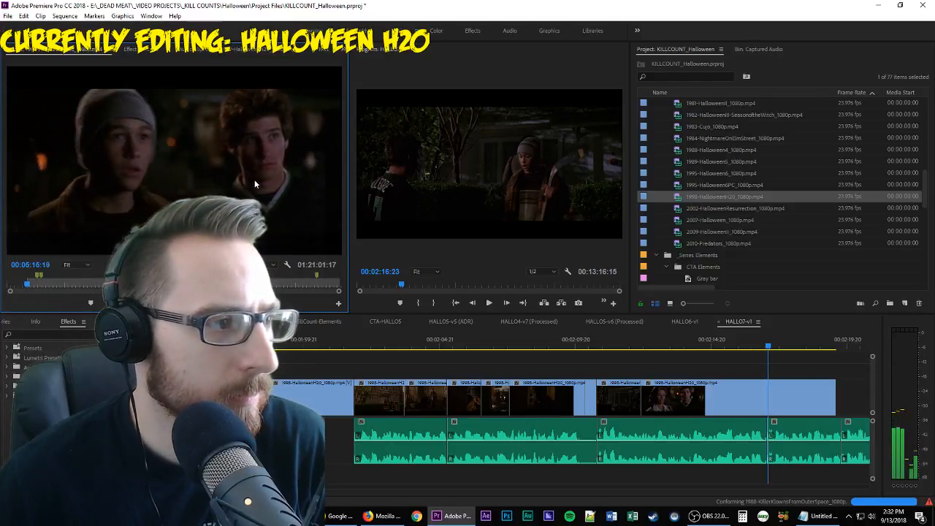
{"action": "key", "text": "o"}
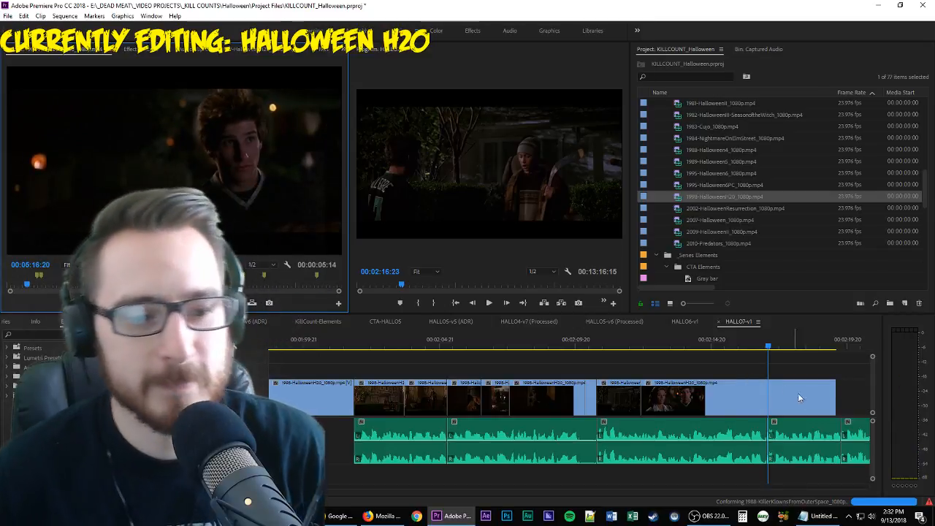
{"action": "left_click", "coordinate": [803, 399]}
{"action": "left_click", "coordinate": [237, 302]}
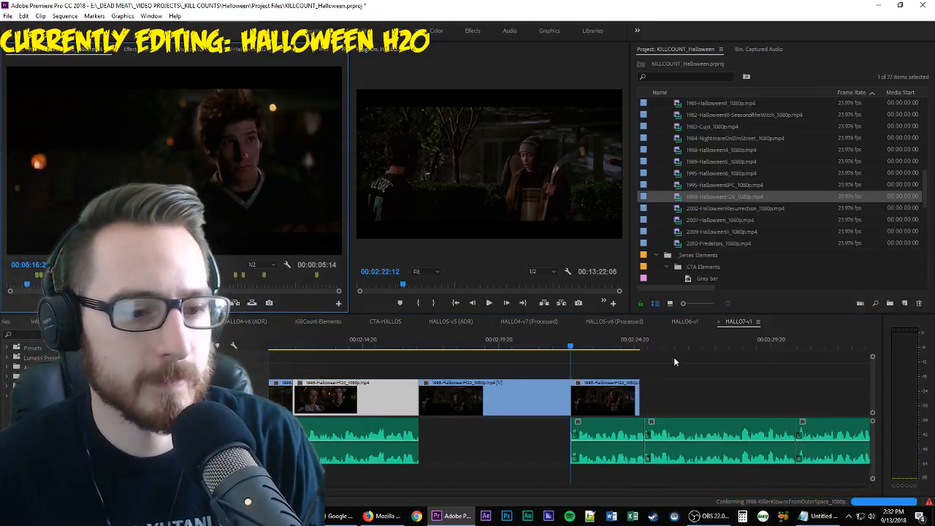
Delete the woman and teenager clip, extend the inserted clip's start back to fill its place and play from 00:02:10:16
{"action": "left_click", "coordinate": [389, 400]}
{"action": "key", "text": "Delete"}
{"action": "left_click_drag", "start_coordinate": [421, 399], "coordinate": [291, 392]}
{"action": "key", "text": "Up"}
{"action": "key", "text": "Up"}
{"action": "key", "text": "Up"}
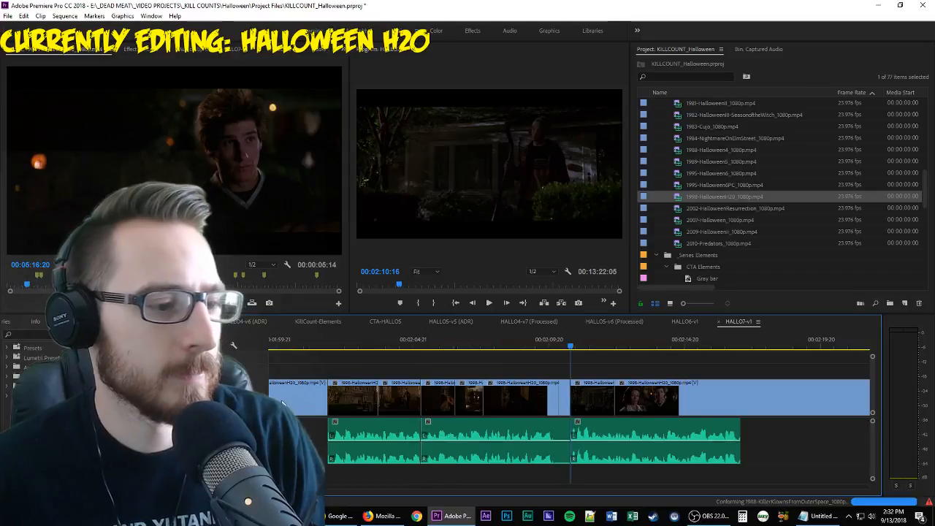
{"action": "key", "text": "space"}
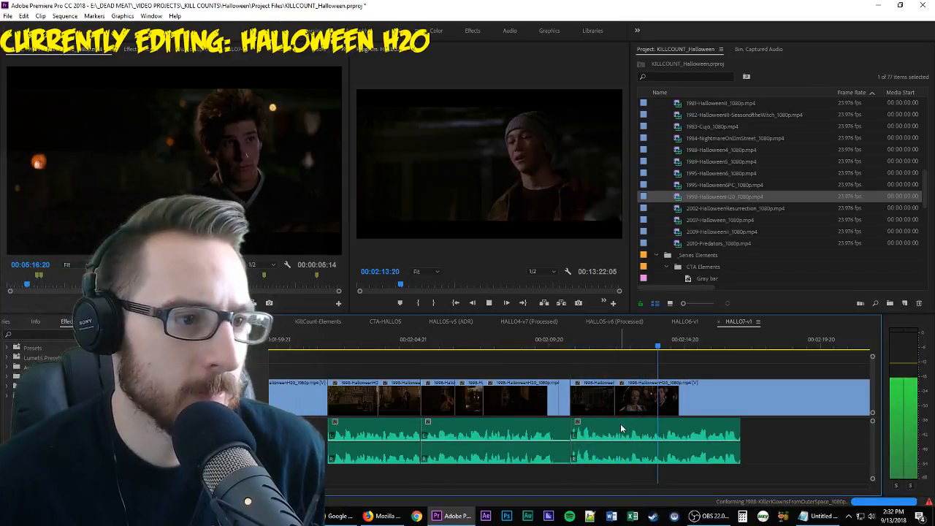
Delete the leftover clip piece that starts at 00:02:22:12, after the inserted teenagers clip
{"action": "scroll", "coordinate": [618, 419], "scroll_direction": "down", "scroll_amount": 4}
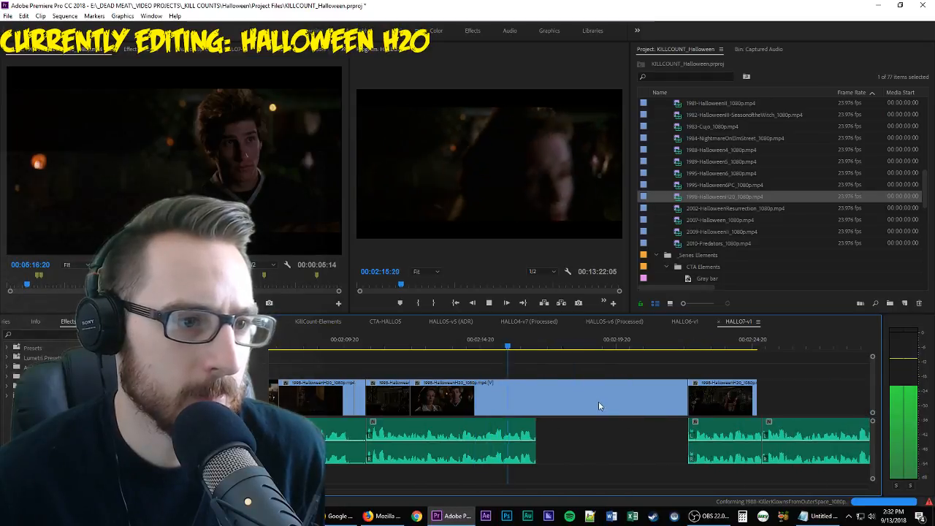
{"action": "scroll", "coordinate": [661, 404], "scroll_direction": "down", "scroll_amount": 1}
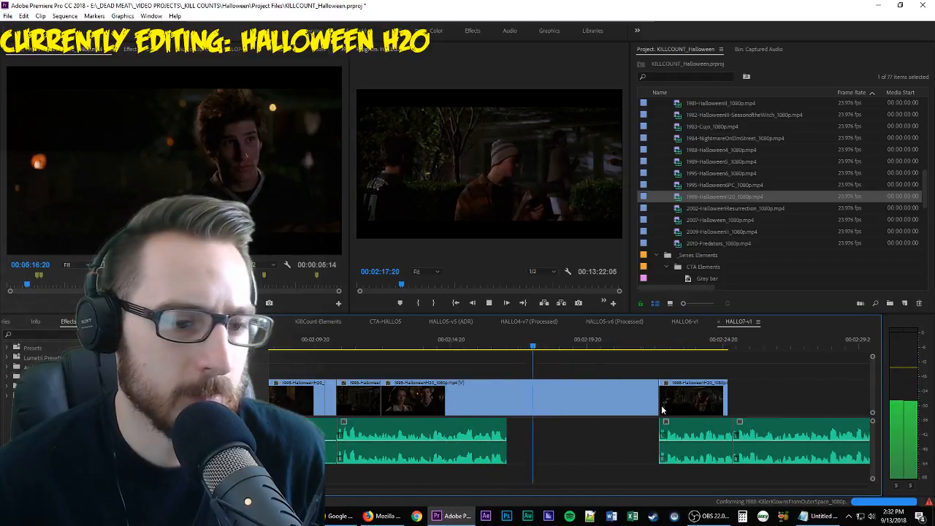
{"action": "left_click", "coordinate": [705, 400]}
{"action": "key", "text": "Delete"}
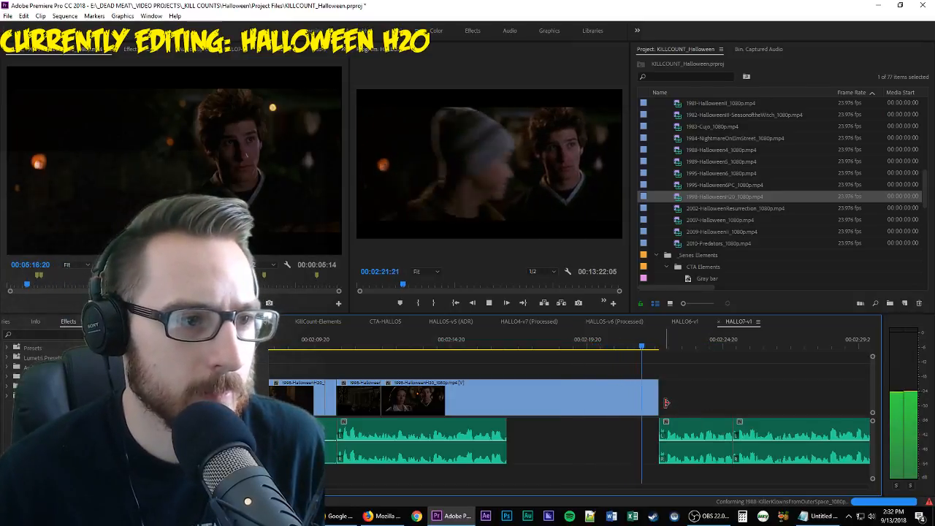
Replay the end of the teenagers clip and ripple trim its end to 00:02:22:01
{"action": "scroll", "coordinate": [595, 330], "scroll_direction": "down", "scroll_amount": 1}
{"action": "left_click", "coordinate": [578, 344]}
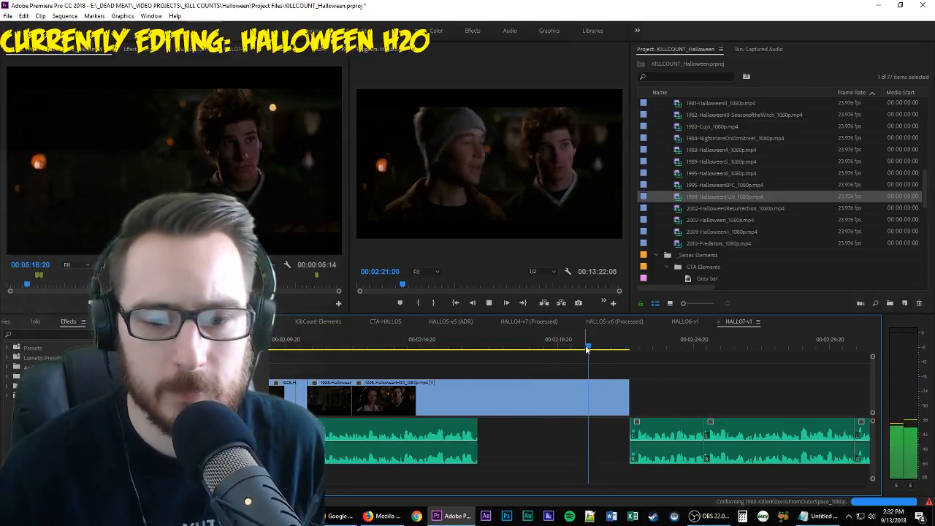
{"action": "key", "text": "space"}
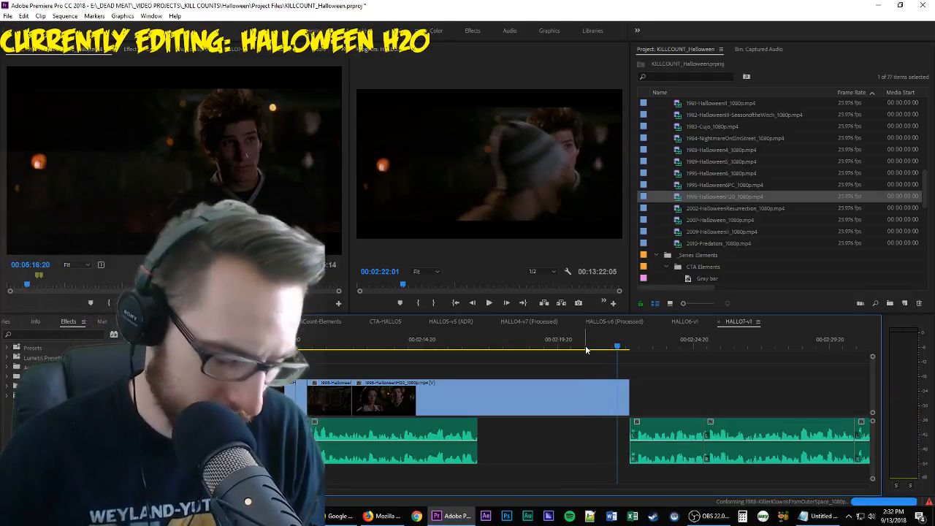
{"action": "key", "text": "w"}
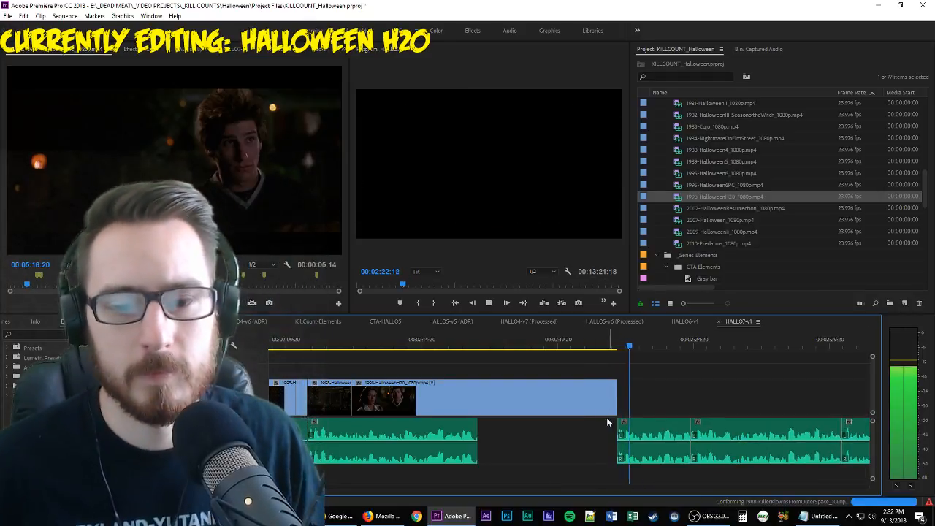
Set the label colour of the narration segment starting at 00:02:22:01 to Mango and save the project
{"action": "scroll", "coordinate": [594, 405], "scroll_direction": "down", "scroll_amount": 7}
{"action": "scroll", "coordinate": [467, 398], "scroll_direction": "up", "scroll_amount": 4}
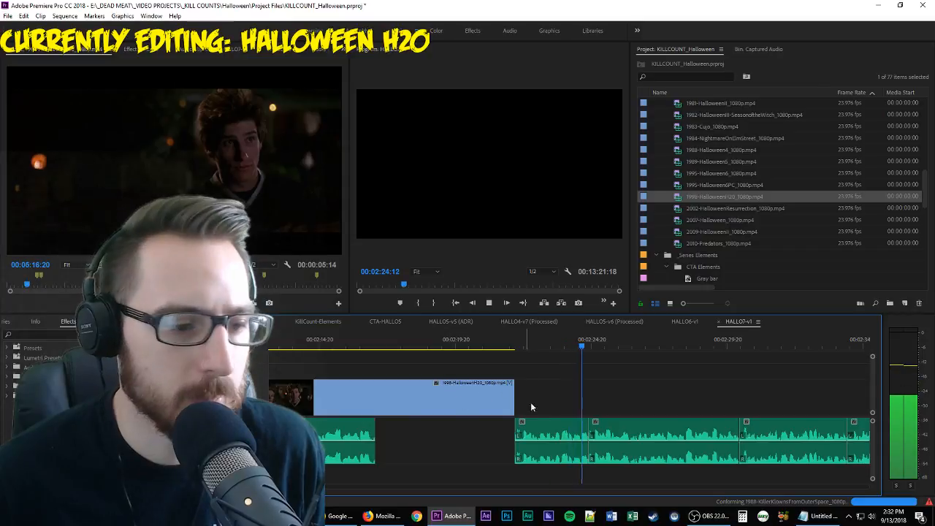
{"action": "right_click", "coordinate": [559, 434]}
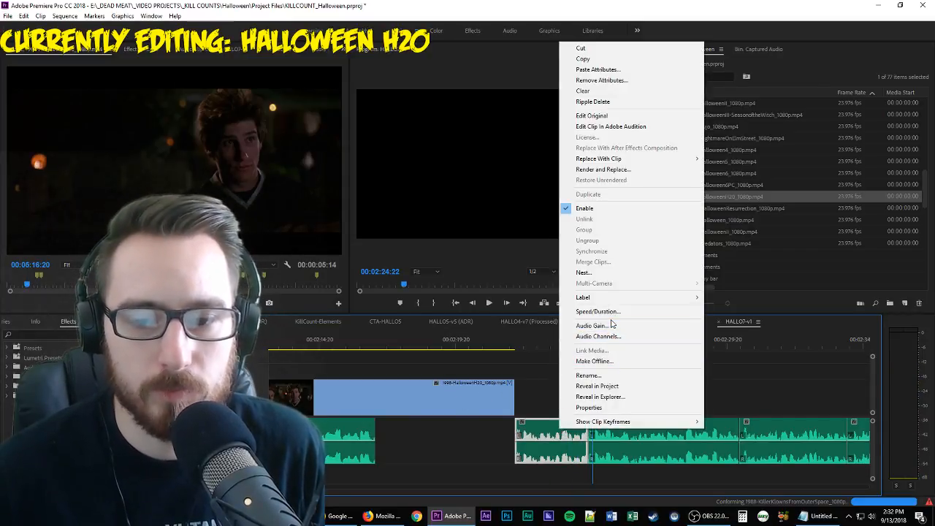
{"action": "mouse_move", "coordinate": [612, 298]}
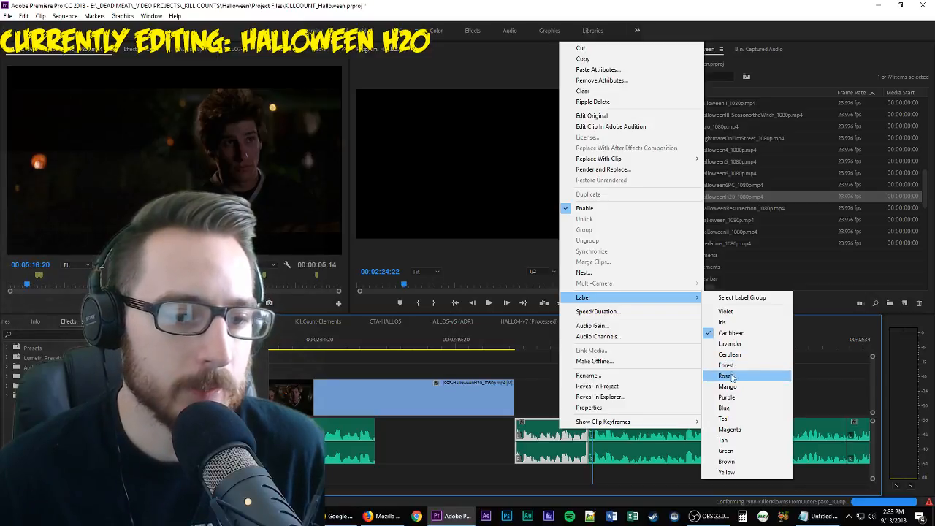
{"action": "left_click", "coordinate": [732, 392]}
{"action": "key", "text": "ctrl+s"}
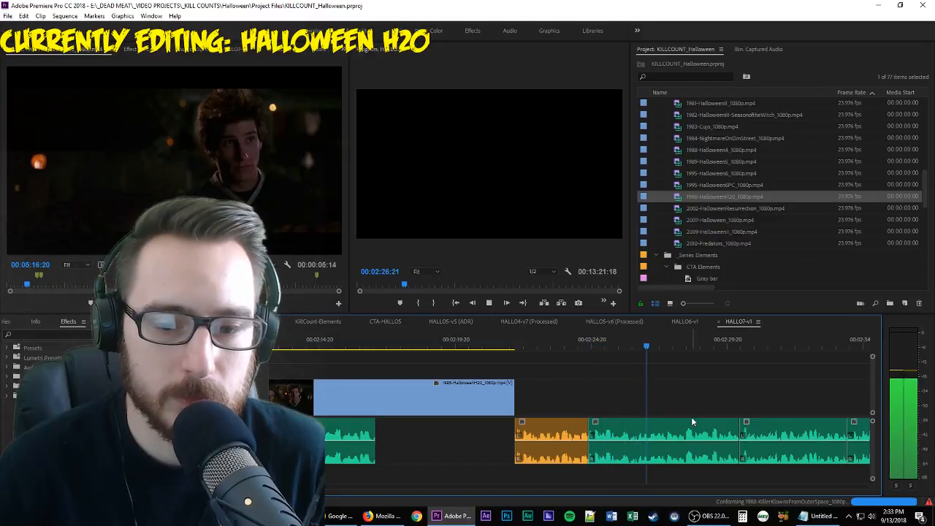
Stop the narration and run the source movie forward from 00:05:16:20 to the ransacked office scene to find the next shot
{"action": "key", "text": "space"}
{"action": "left_click", "coordinate": [258, 165]}
{"action": "key", "text": "space"}
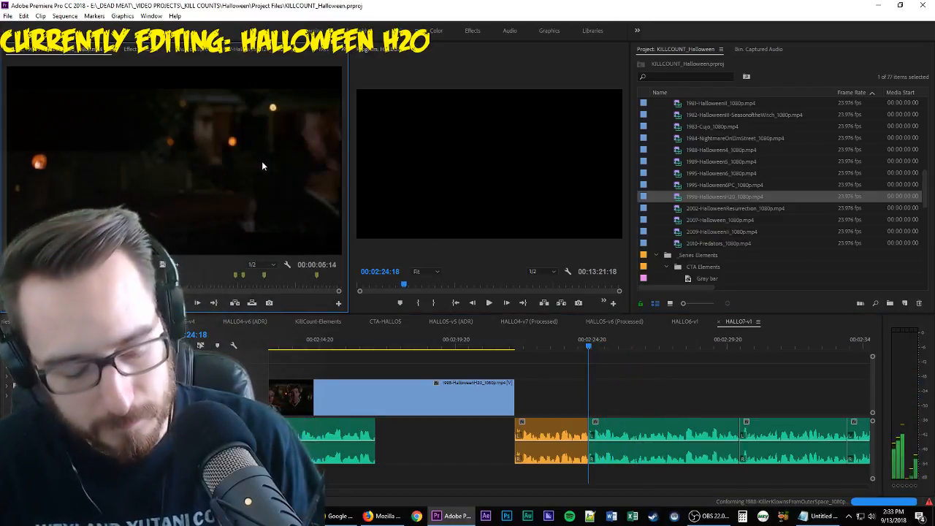
{"action": "key", "text": "l"}
{"action": "key", "text": "l"}
{"action": "key", "text": "l"}
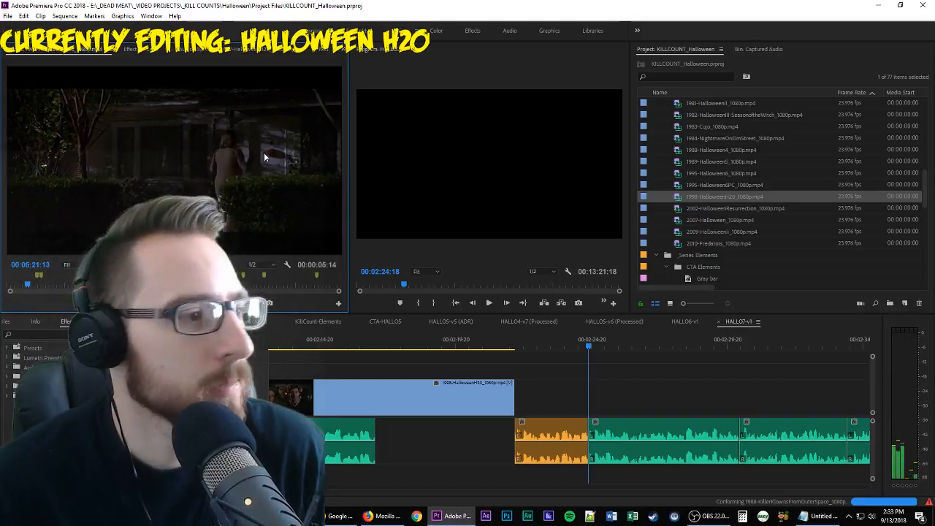
{"action": "key", "text": "l"}
{"action": "key", "text": "l"}
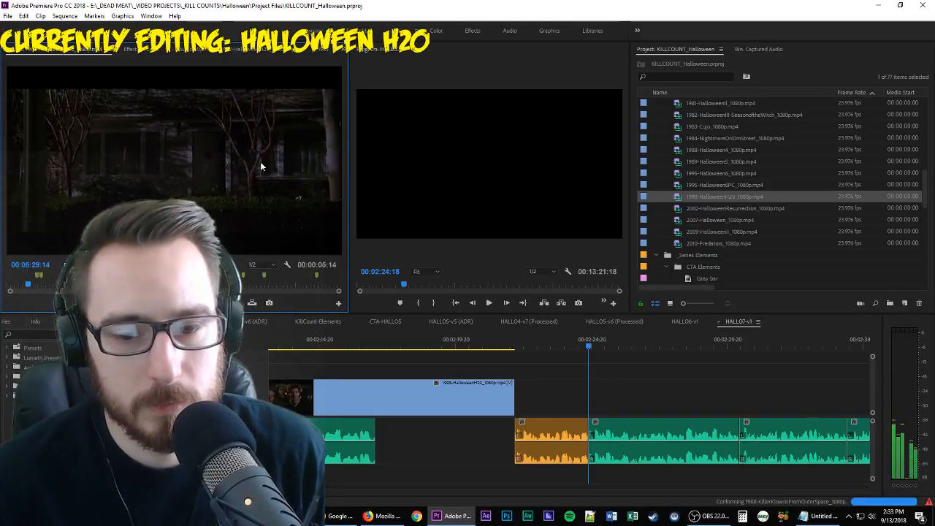
{"action": "key", "text": "l"}
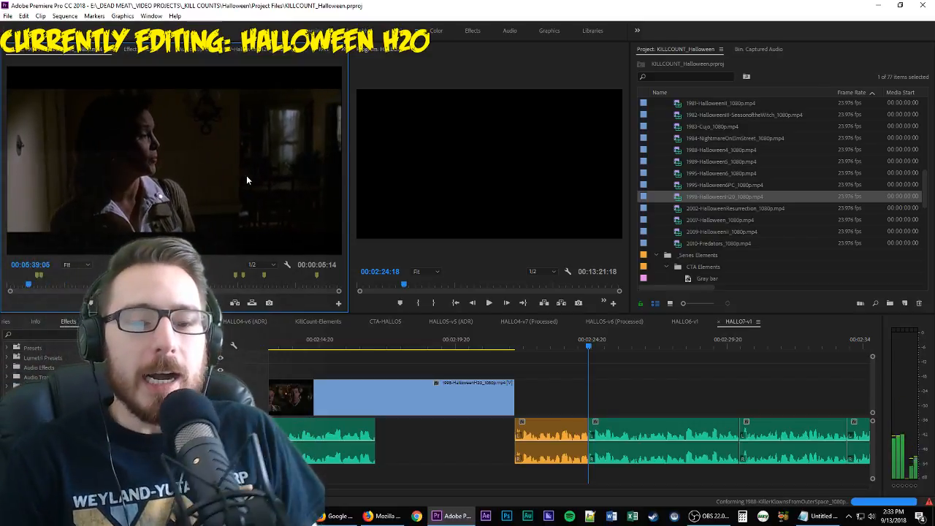
{"action": "key", "text": "l"}
{"action": "key", "text": "l"}
{"action": "key", "text": "l"}
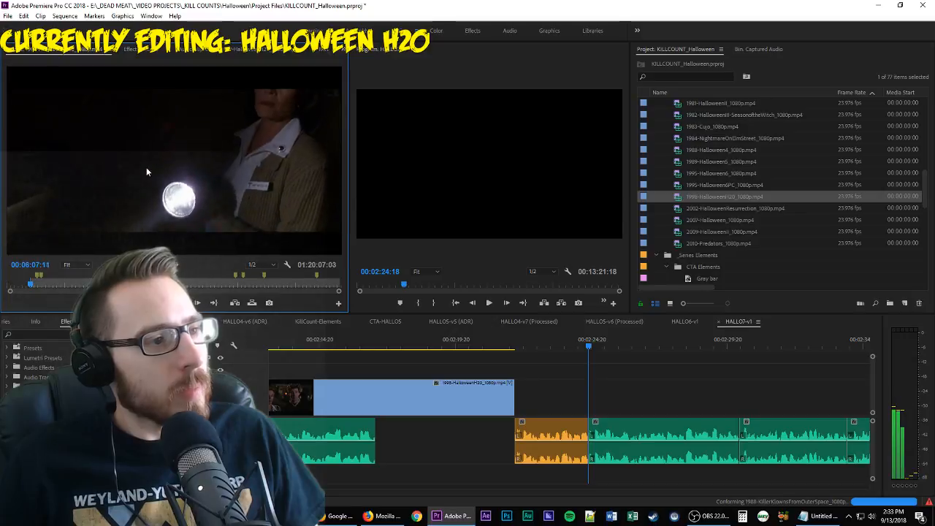
{"action": "right_click", "coordinate": [146, 172]}
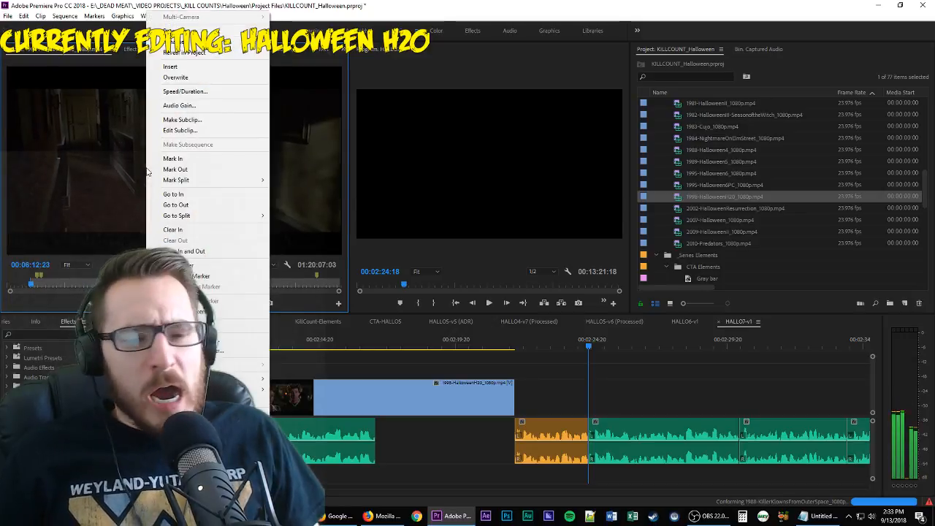
{"action": "left_click", "coordinate": [134, 174]}
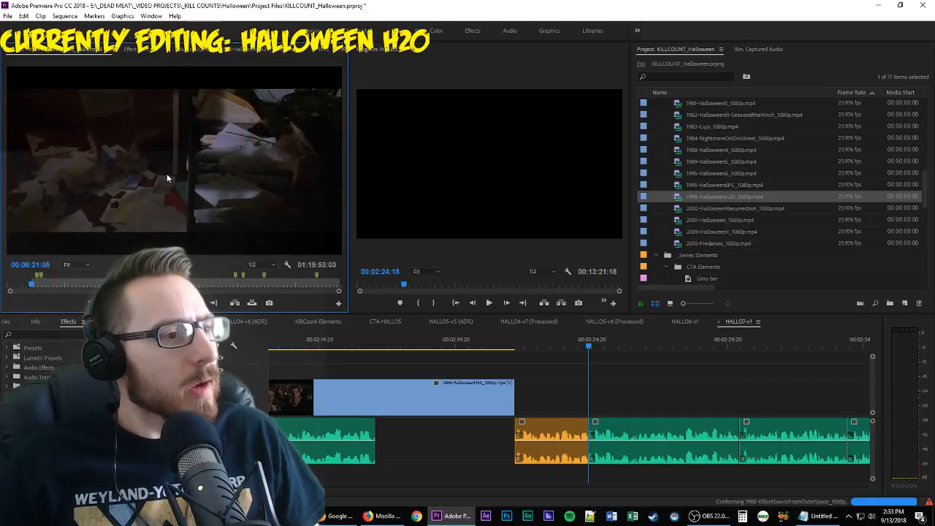
Go back through the office scene and mark a 1:16 source shot of the paper-strewn floor ending near 00:06:20:15
{"action": "key", "text": "j"}
{"action": "key", "text": "j"}
{"action": "key", "text": "j"}
{"action": "key", "text": "j"}
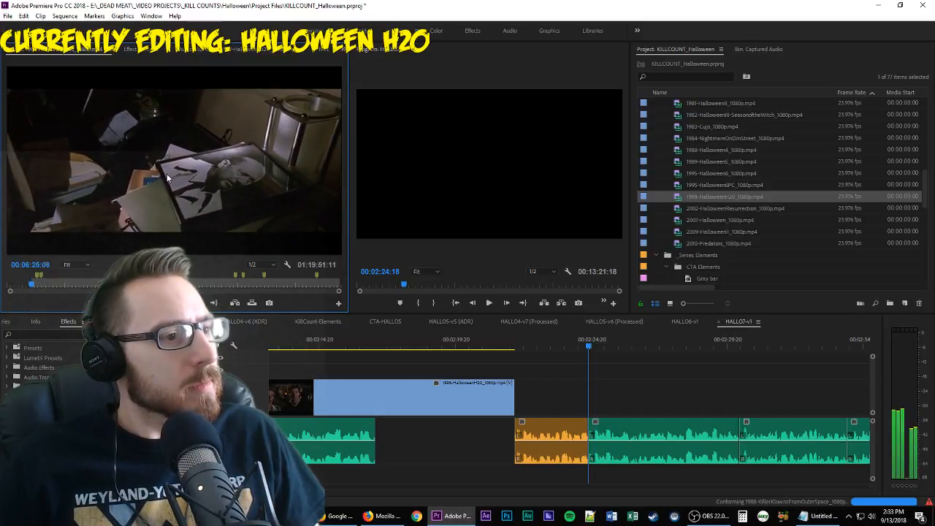
{"action": "key", "text": "l"}
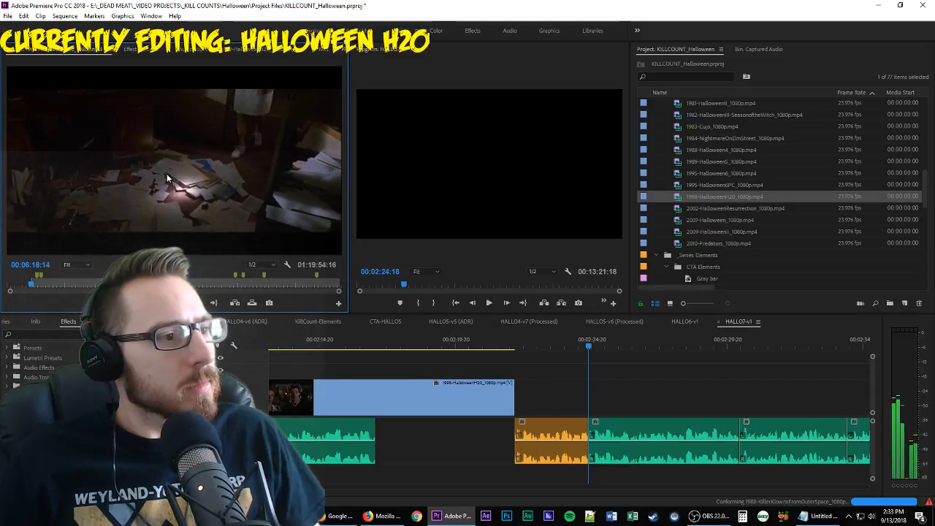
{"action": "key", "text": "k"}
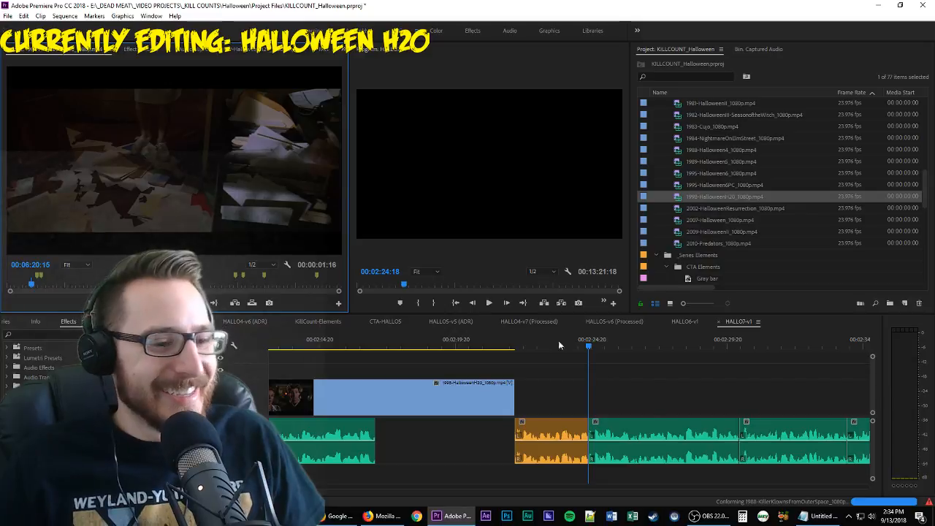
Place the paper-strewn floor shot at 00:02:24:18, extend it to the end of the narration segment beneath and stop at 00:02:26:08
{"action": "key", "text": "space"}
{"action": "left_click_drag", "start_coordinate": [589, 406], "coordinate": [673, 404]}
{"action": "scroll", "coordinate": [676, 423], "scroll_direction": "down", "scroll_amount": 1}
{"action": "key", "text": "space"}
{"action": "left_click_drag", "start_coordinate": [560, 345], "coordinate": [573, 348]}
Mark a 1:12 source shot of the framed photograph ending at 00:06:25:18, place it at 00:02:26:08 and play it back
{"action": "left_click", "coordinate": [266, 178]}
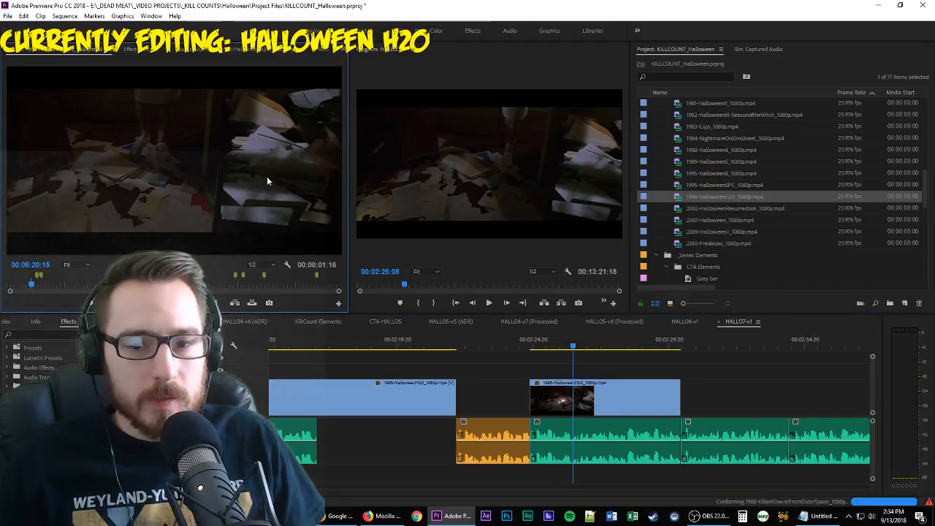
{"action": "key", "text": "space"}
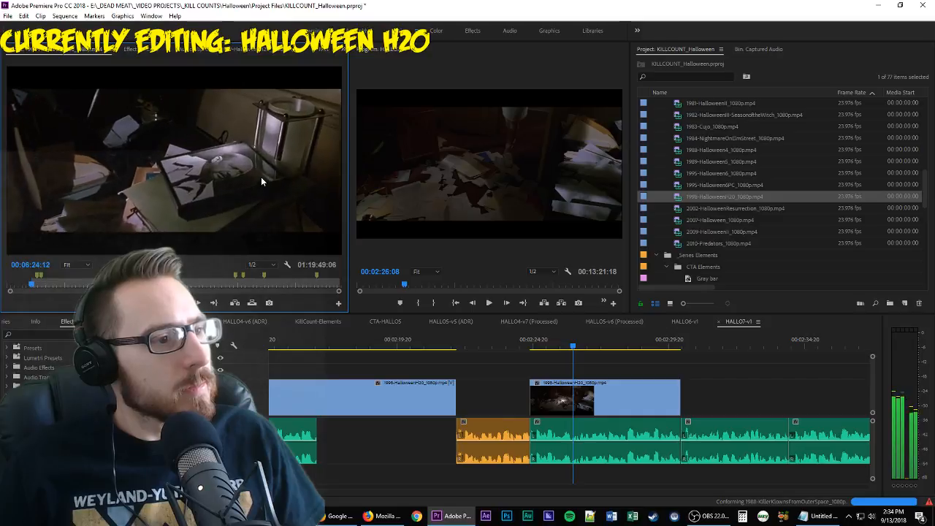
{"action": "key", "text": "o"}
{"action": "left_click_drag", "start_coordinate": [266, 178], "coordinate": [582, 387]}
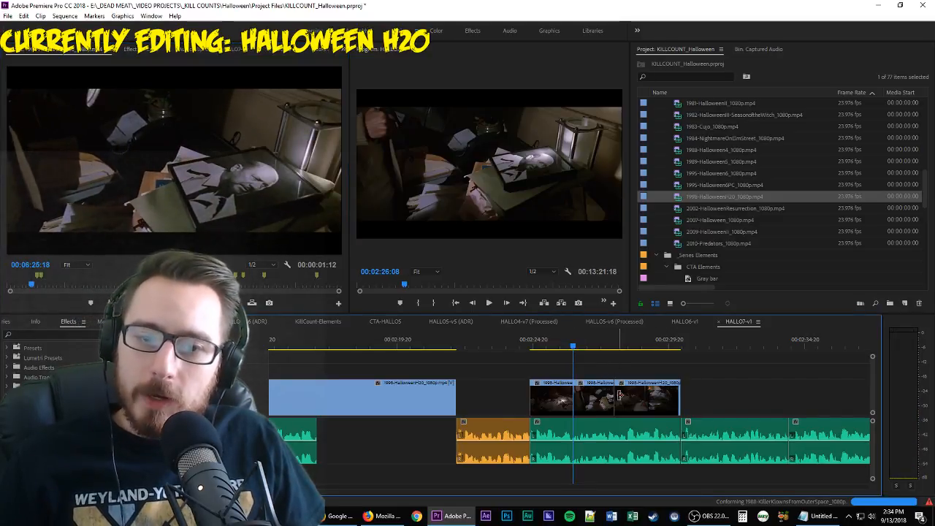
{"action": "key", "text": "space"}
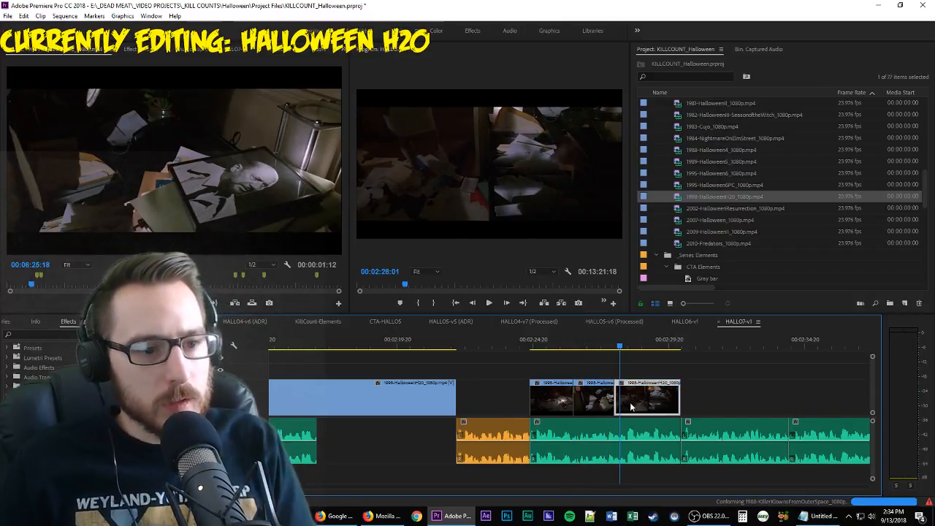
Delete the leftover floor clip piece and lengthen the framed photograph clip to 1:18, playing the narration on to 00:02:29:21
{"action": "key", "text": "Delete"}
{"action": "left_click_drag", "start_coordinate": [616, 400], "coordinate": [662, 402]}
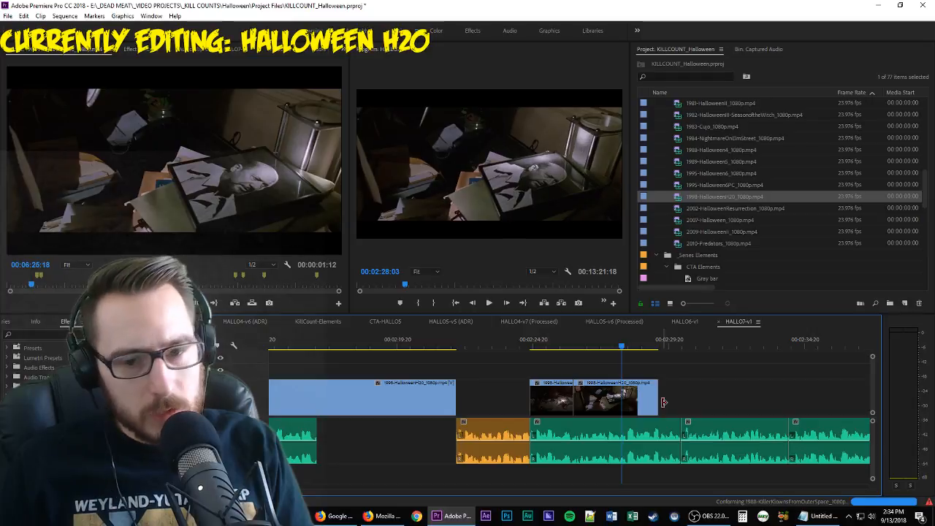
{"action": "key", "text": "Left"}
{"action": "key", "text": "Left"}
{"action": "key", "text": "Left"}
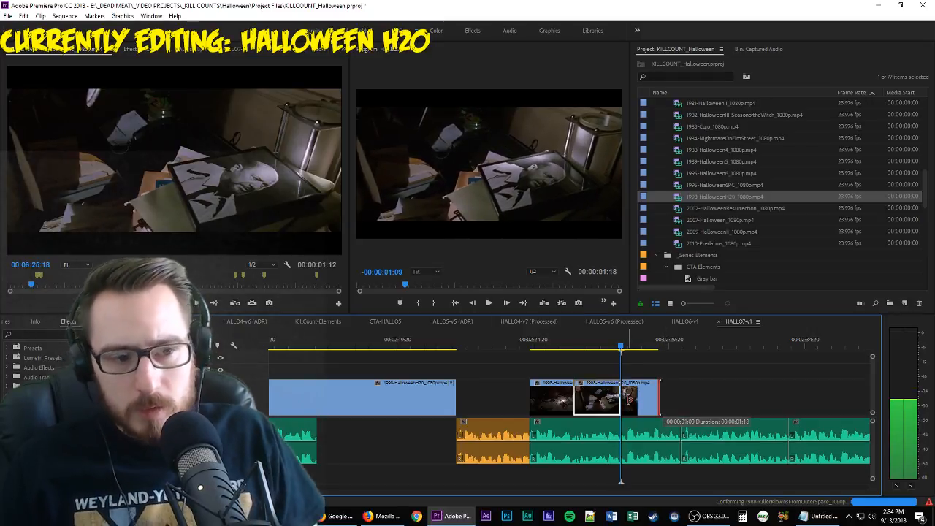
{"action": "left_click_drag", "start_coordinate": [629, 399], "coordinate": [629, 398]}
{"action": "key", "text": "space"}
{"action": "scroll", "coordinate": [630, 397], "scroll_direction": "down", "scroll_amount": 1}
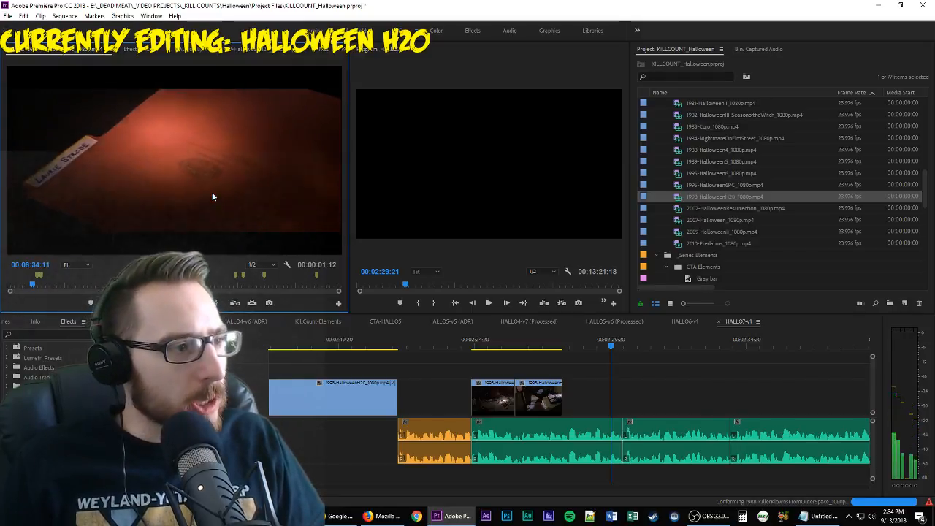
Mark a 1:05 source shot of the red file folder ending at 00:06:35:03 and place it at 00:02:28:02, after the framed photograph clip
{"action": "key", "text": "j"}
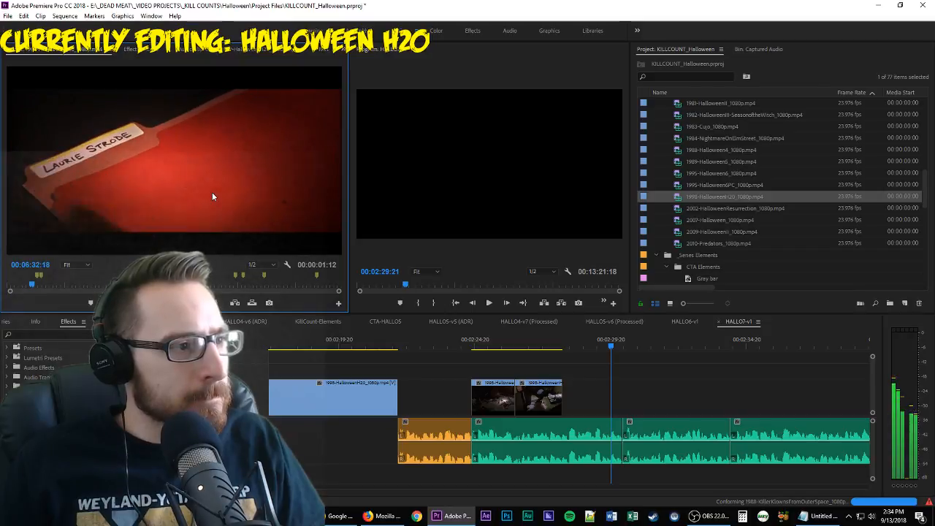
{"action": "key", "text": "i"}
{"action": "key", "text": "l"}
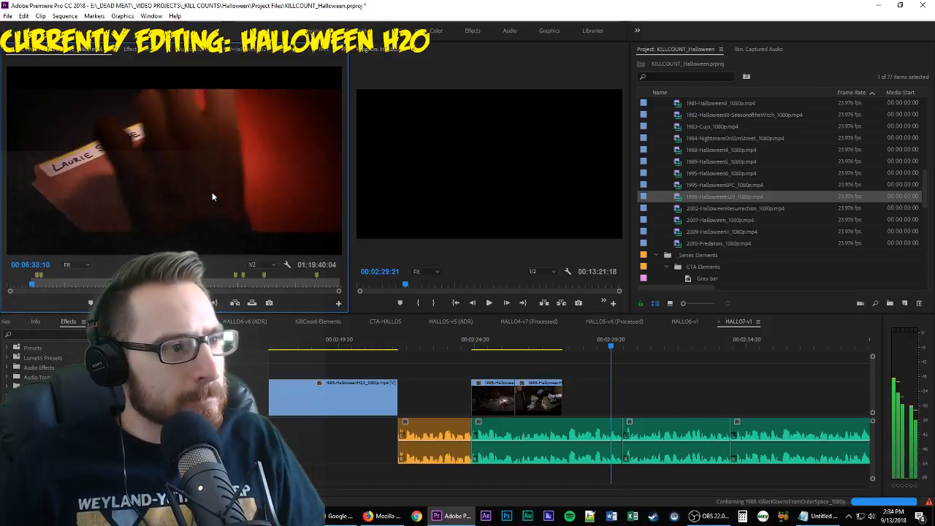
{"action": "key", "text": "o"}
{"action": "key", "text": "k"}
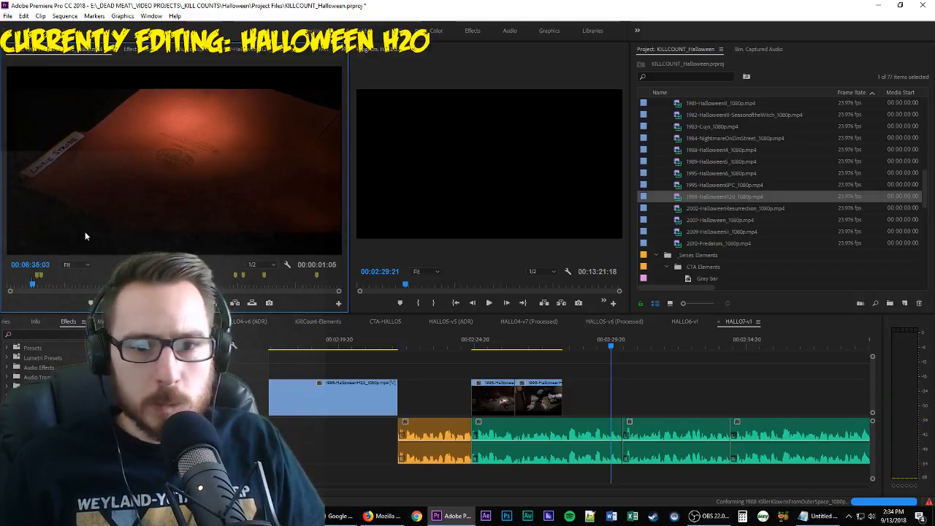
{"action": "left_click_drag", "start_coordinate": [85, 236], "coordinate": [561, 402]}
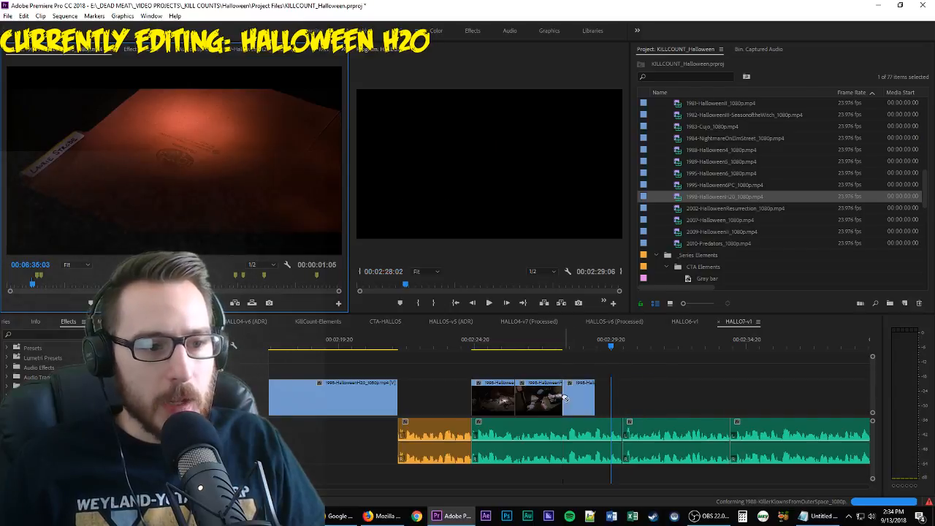
{"action": "left_click", "coordinate": [550, 349]}
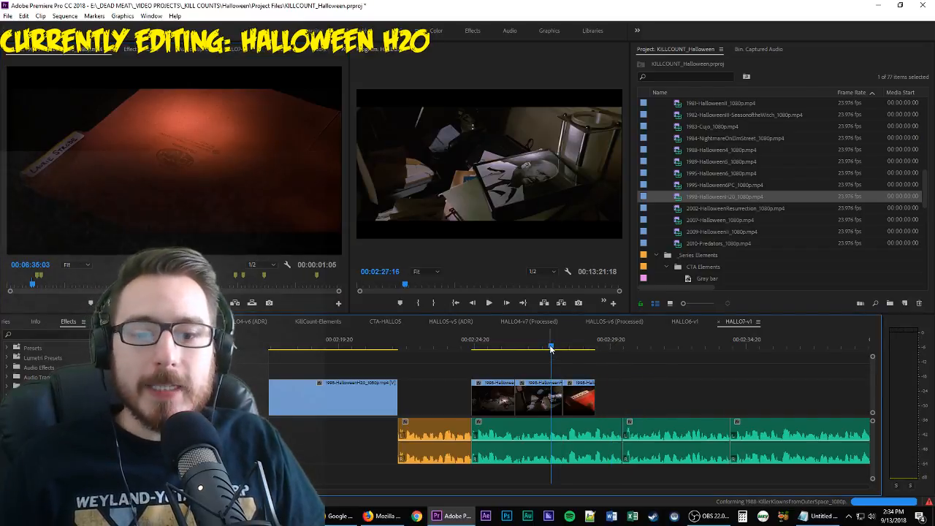
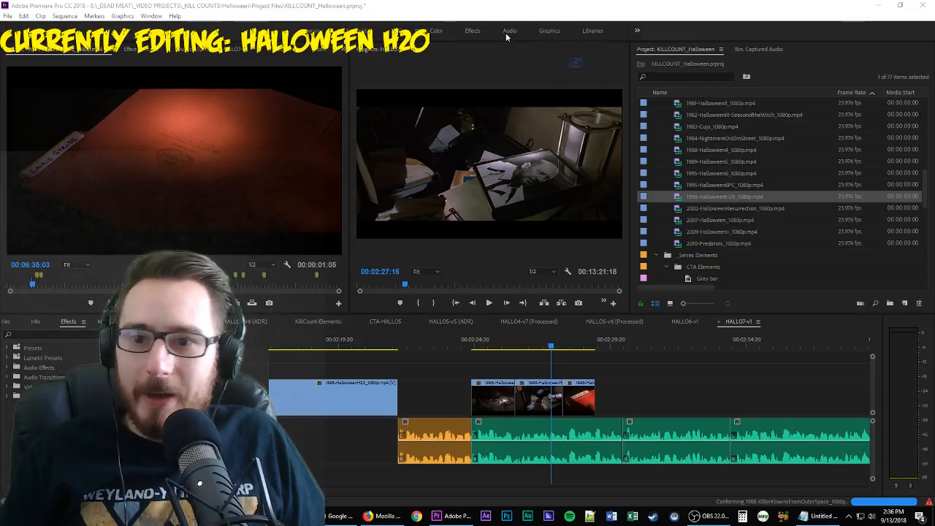
View the Cranky's Sando Threat image in Firefox and return to Premiere Pro
{"action": "left_click_drag", "start_coordinate": [505, 33], "coordinate": [438, 67]}
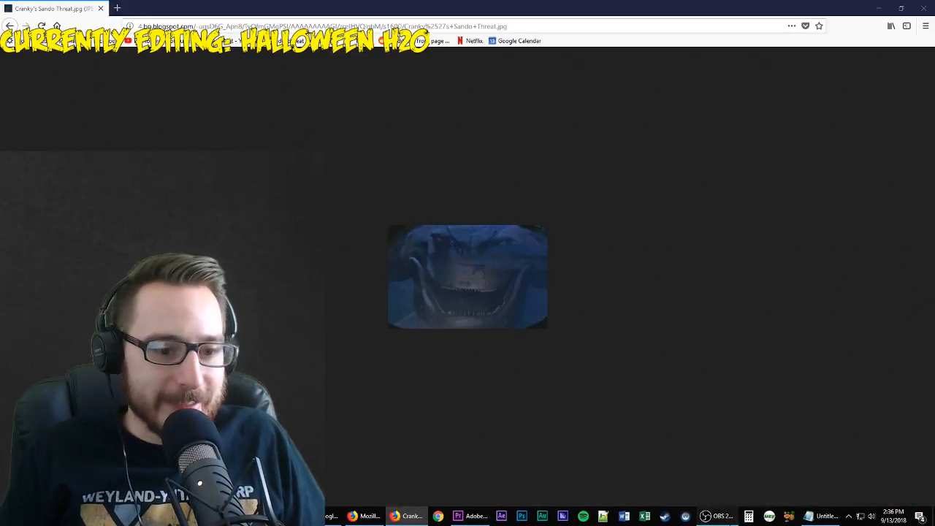
{"action": "left_click", "coordinate": [715, 515]}
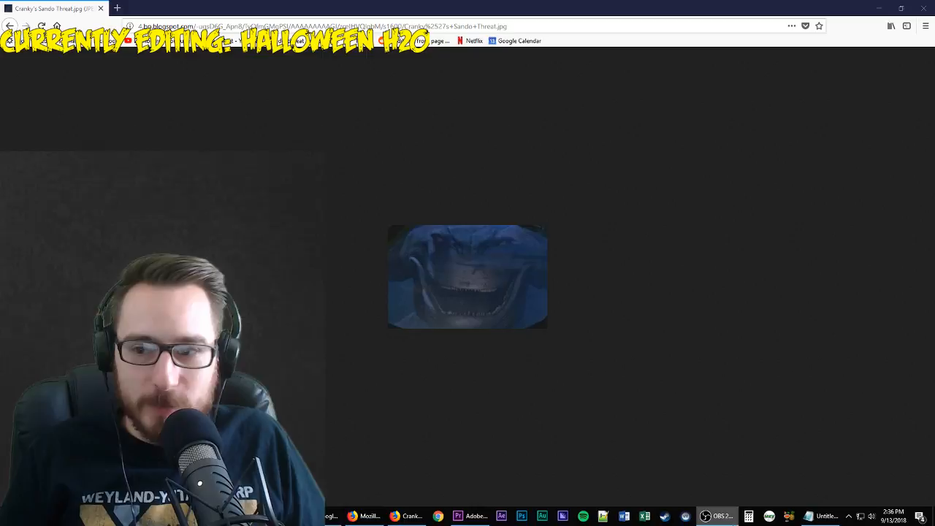
{"action": "left_click", "coordinate": [400, 516]}
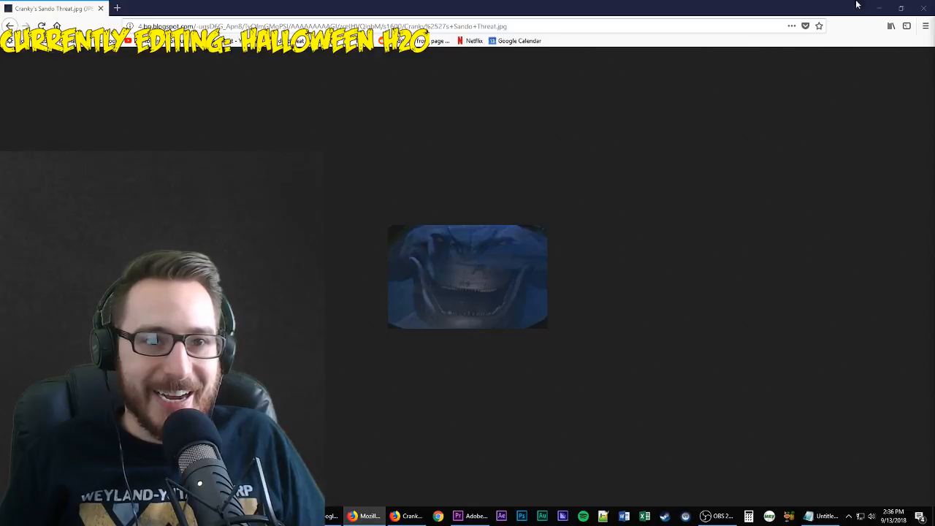
{"action": "left_click", "coordinate": [879, 7]}
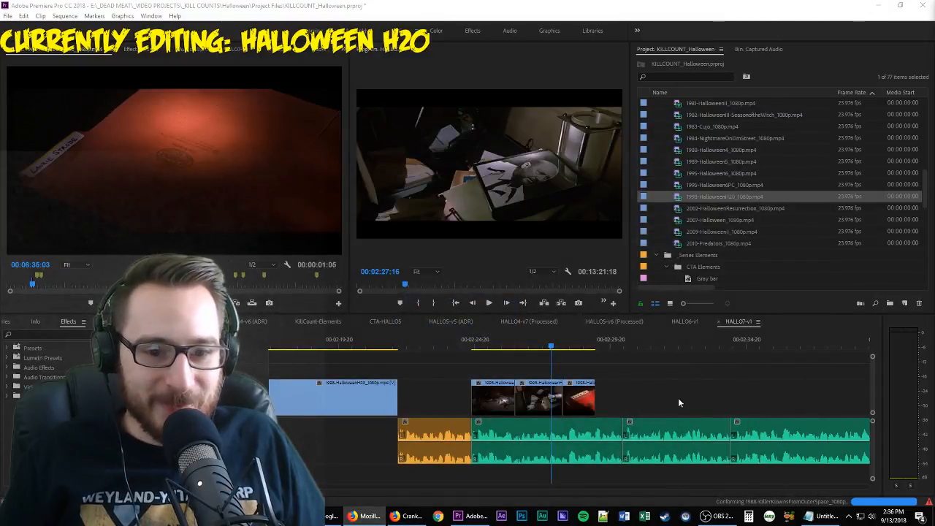
Extend the red folder clip to the end of the narration segment beneath and play the sequence on to 00:02:30:14
{"action": "left_click", "coordinate": [649, 389]}
{"action": "key", "text": "space"}
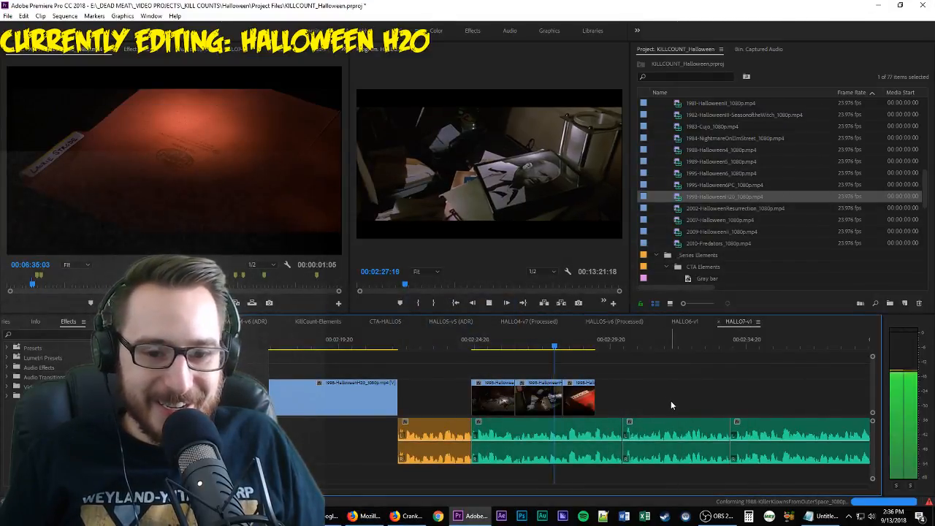
{"action": "key", "text": "space"}
{"action": "left_click_drag", "start_coordinate": [597, 401], "coordinate": [623, 400]}
{"action": "key", "text": "space"}
{"action": "key", "text": "space"}
{"action": "scroll", "coordinate": [629, 393], "scroll_direction": "down", "scroll_amount": 2}
Mark a 1:19 source shot of the dark yard near 00:07:24:00 and place it directly after the red folder clip
{"action": "left_click", "coordinate": [160, 169]}
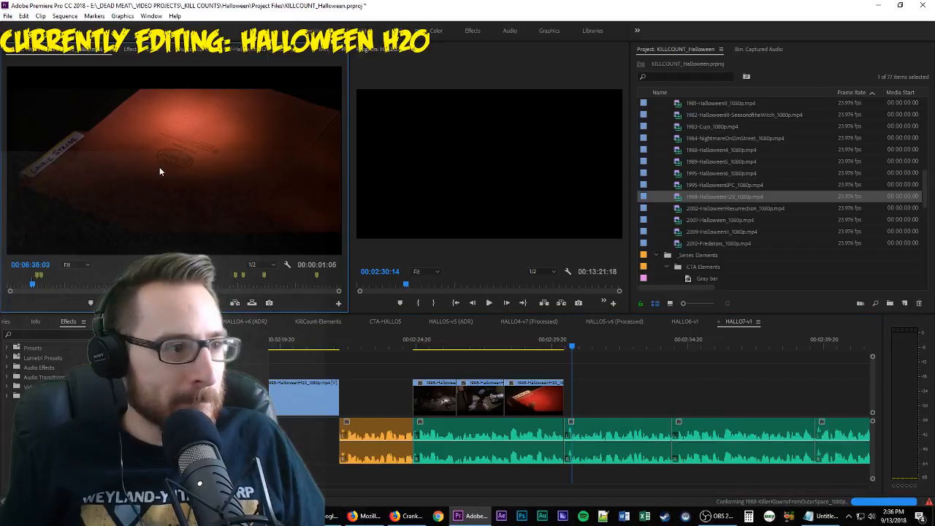
{"action": "key", "text": "space"}
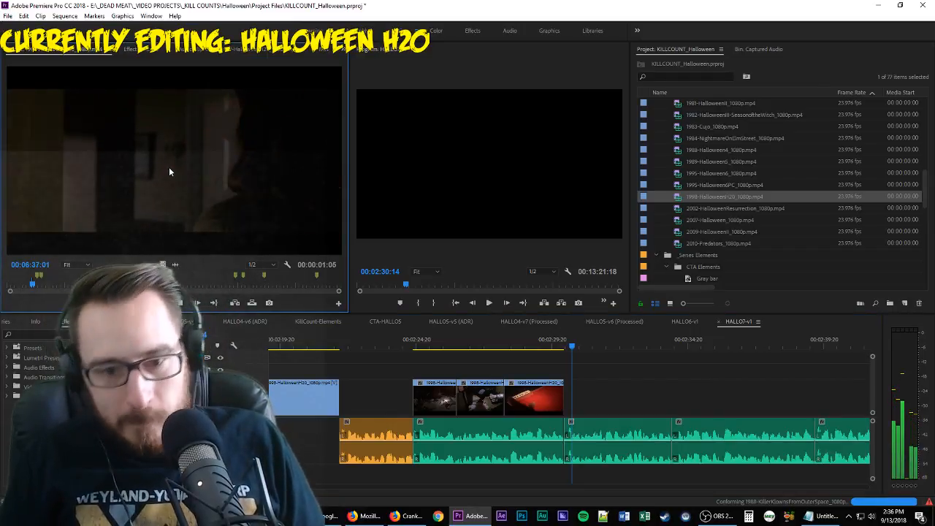
{"action": "key", "text": "i"}
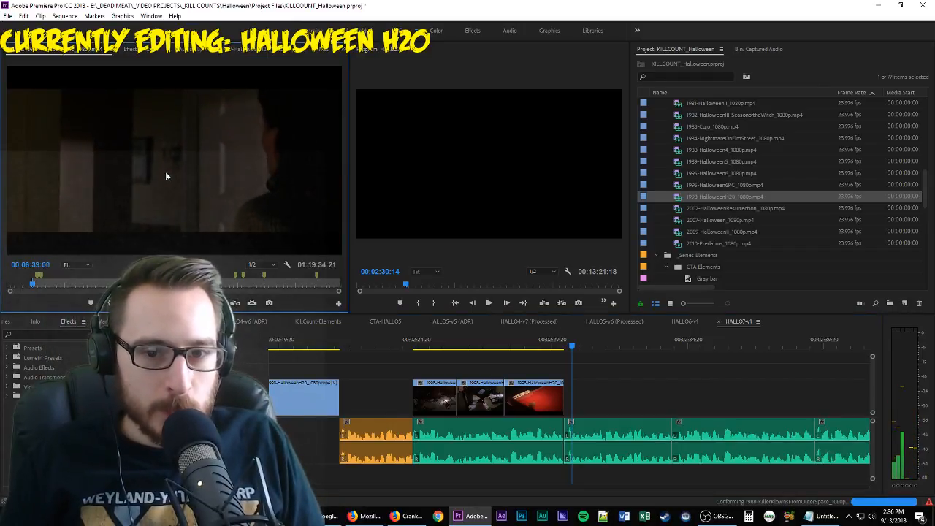
{"action": "key", "text": "l"}
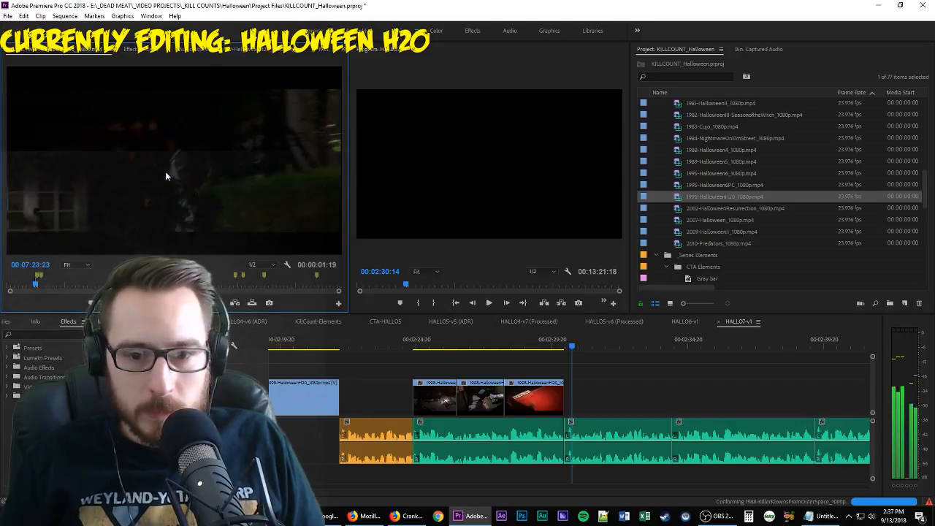
{"action": "key", "text": "space"}
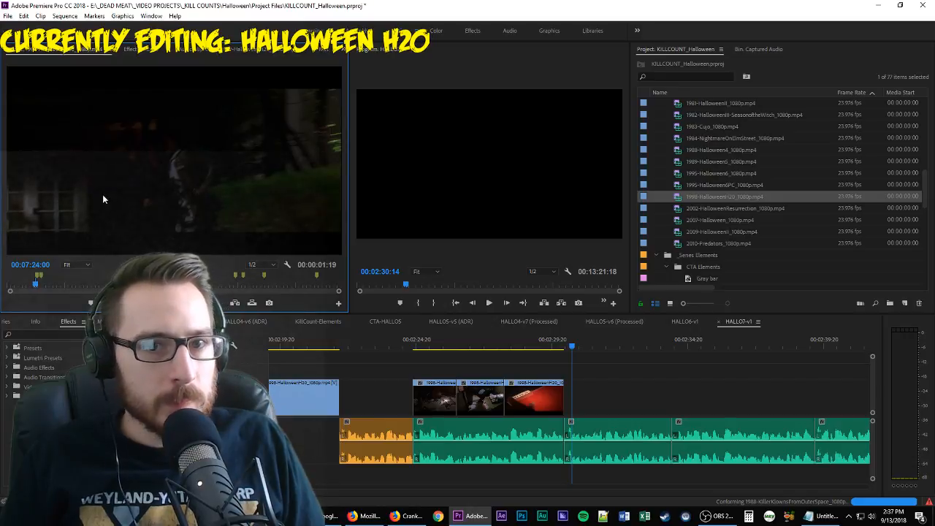
{"action": "left_click_drag", "start_coordinate": [102, 194], "coordinate": [571, 396]}
Extend the dark yard clip to the end of its narration segment and play it back, stopping at 00:02:32:09
{"action": "left_click_drag", "start_coordinate": [540, 339], "coordinate": [535, 339]}
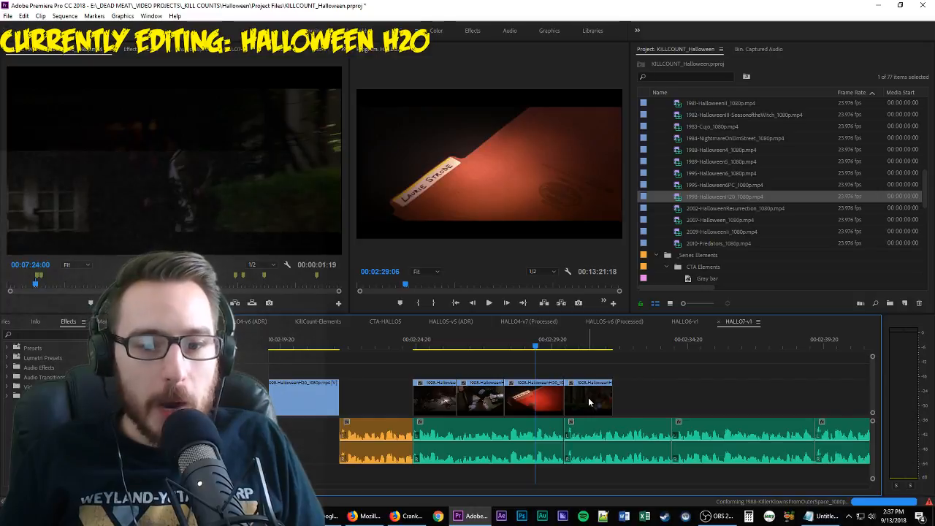
{"action": "scroll", "coordinate": [588, 398], "scroll_direction": "down", "scroll_amount": 1}
{"action": "left_click_drag", "start_coordinate": [553, 400], "coordinate": [574, 400]}
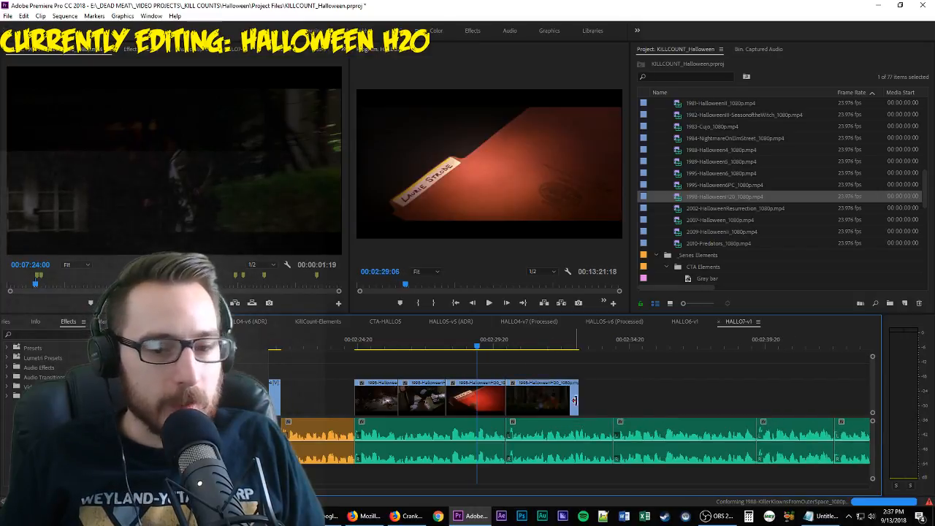
{"action": "key", "text": "space"}
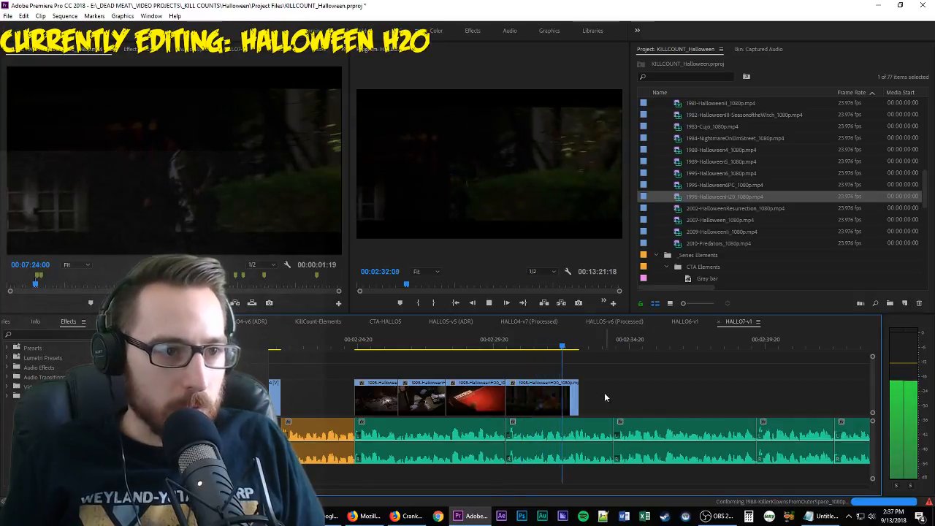
{"action": "key", "text": "space"}
{"action": "left_click_drag", "start_coordinate": [582, 407], "coordinate": [615, 405]}
{"action": "key", "text": "space"}
{"action": "key", "text": "space"}
{"action": "left_click", "coordinate": [538, 341]}
{"action": "key", "text": "space"}
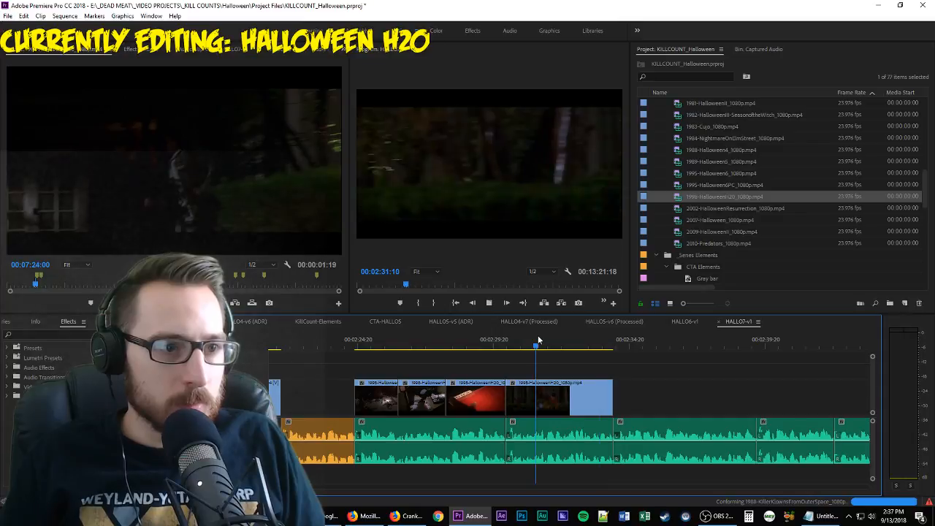
{"action": "key", "text": "space"}
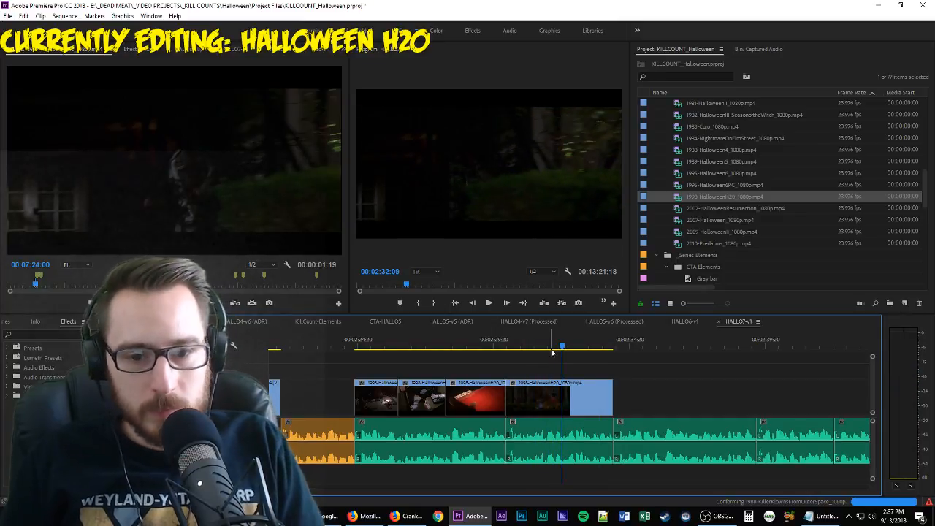
Mark a 1:16 source shot of the woman running along the porch ending at 00:07:29:22 and place it at 00:02:32:09
{"action": "left_click", "coordinate": [177, 189]}
{"action": "key", "text": "space"}
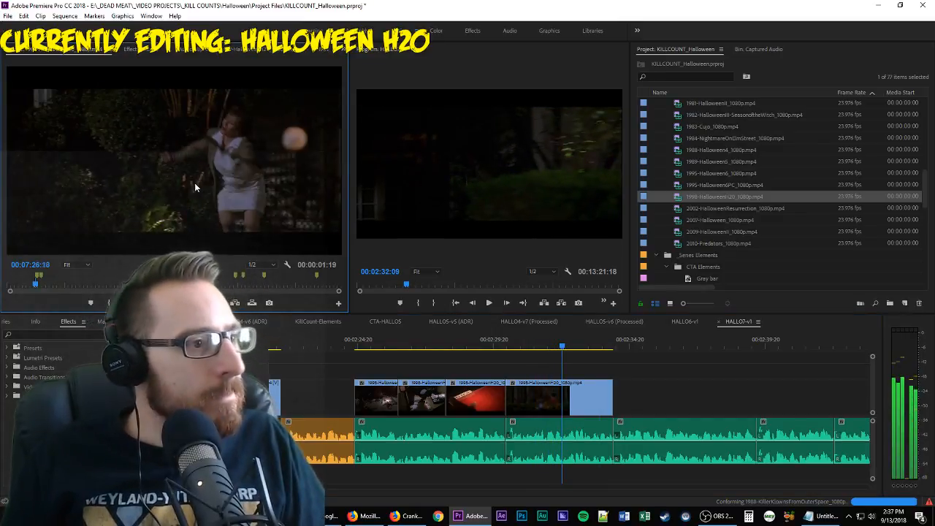
{"action": "key", "text": "i"}
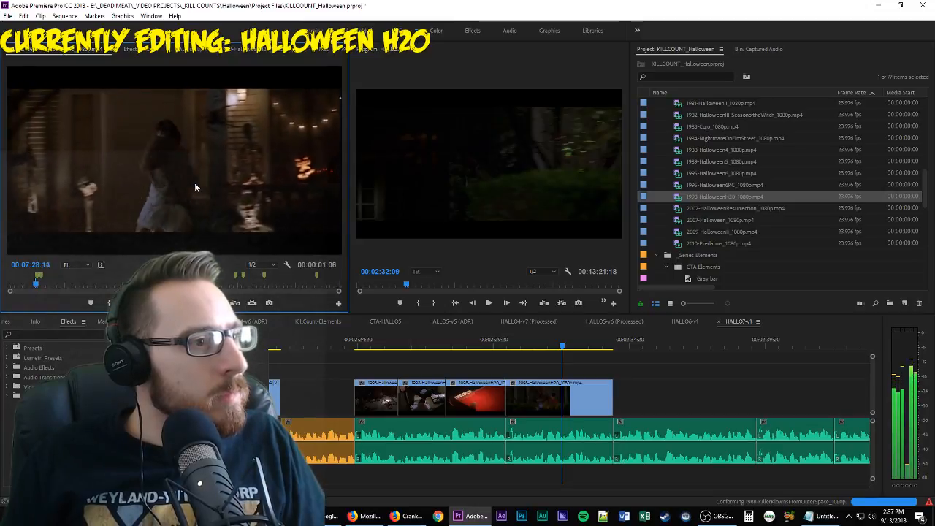
{"action": "key", "text": "space"}
{"action": "key", "text": "o"}
{"action": "key", "text": "space"}
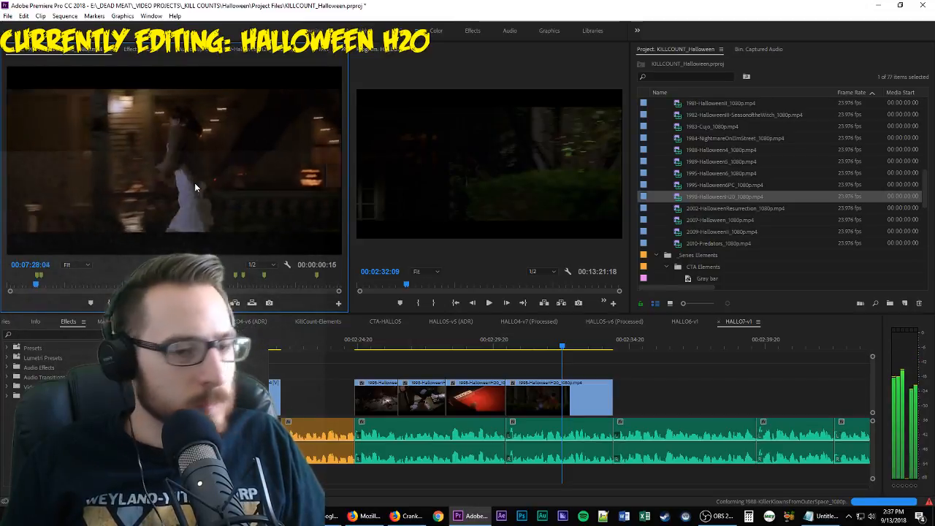
{"action": "left_click_drag", "start_coordinate": [194, 183], "coordinate": [563, 406]}
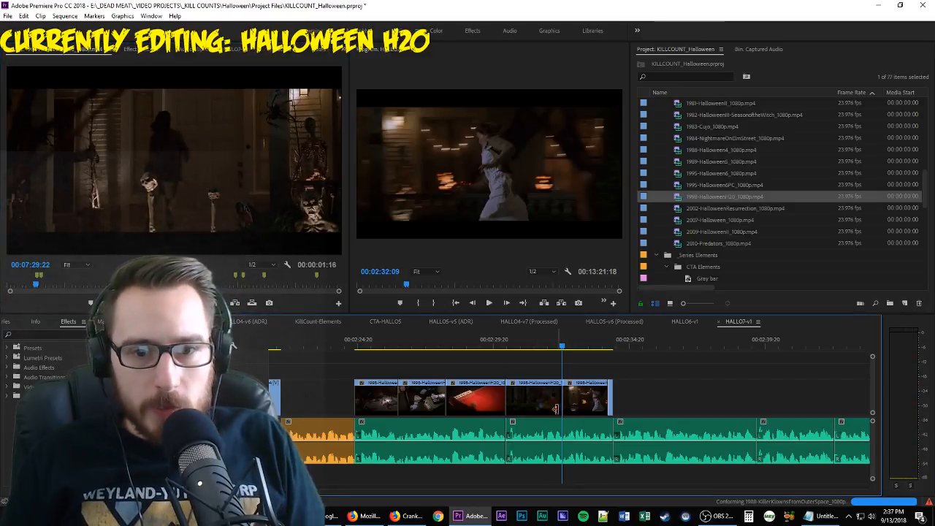
Extend the porch clip over the leftover yard piece to 00:02:34:06, play it back and save the project
{"action": "left_click_drag", "start_coordinate": [610, 409], "coordinate": [608, 409]}
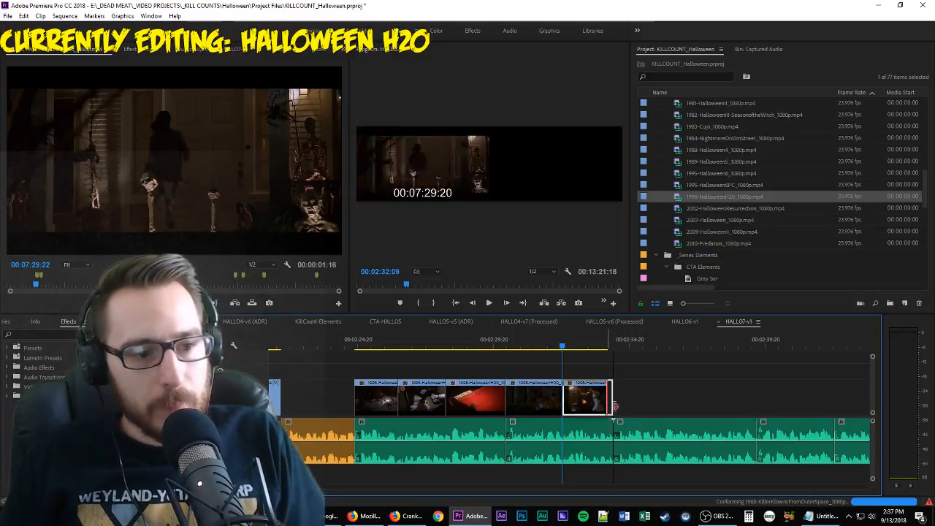
{"action": "key", "text": "space"}
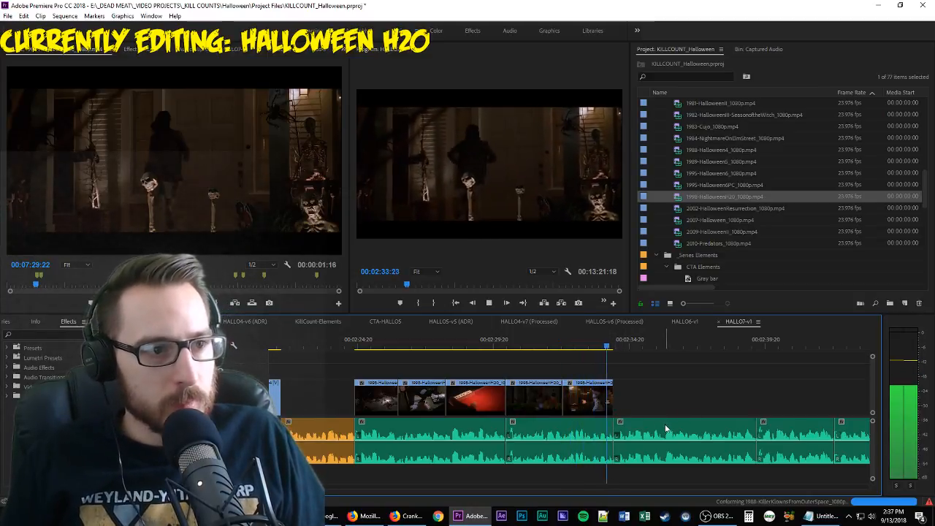
{"action": "key", "text": "ctrl+s"}
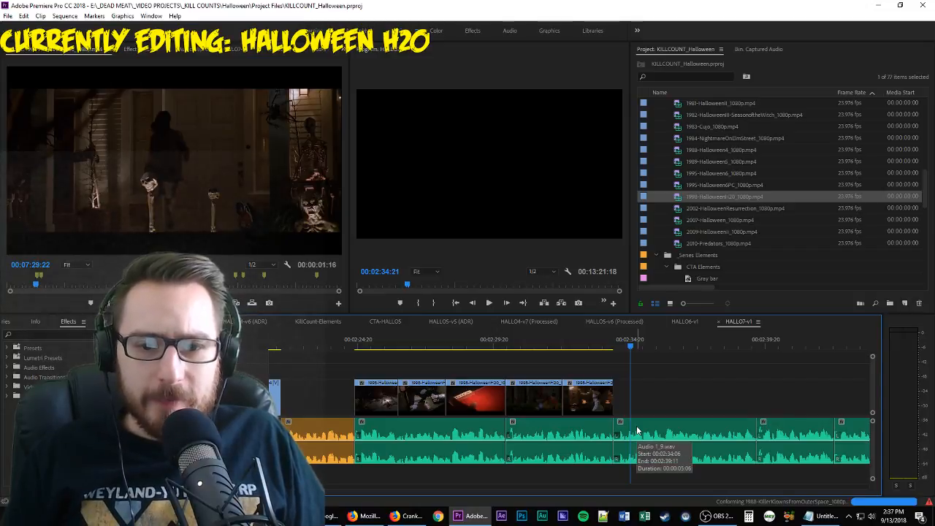
Listen repeatedly to the opening of the narration segment that starts at 00:02:34:06
{"action": "key", "text": "space"}
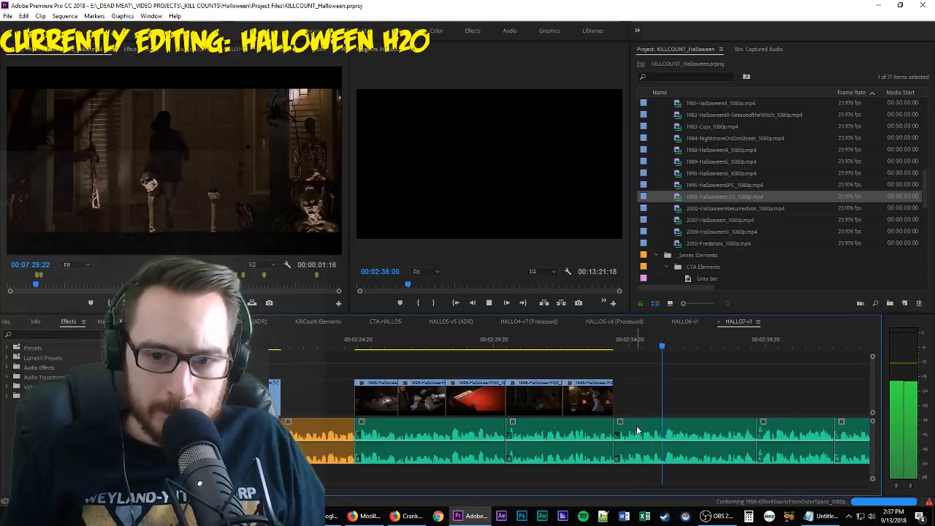
{"action": "key", "text": "space"}
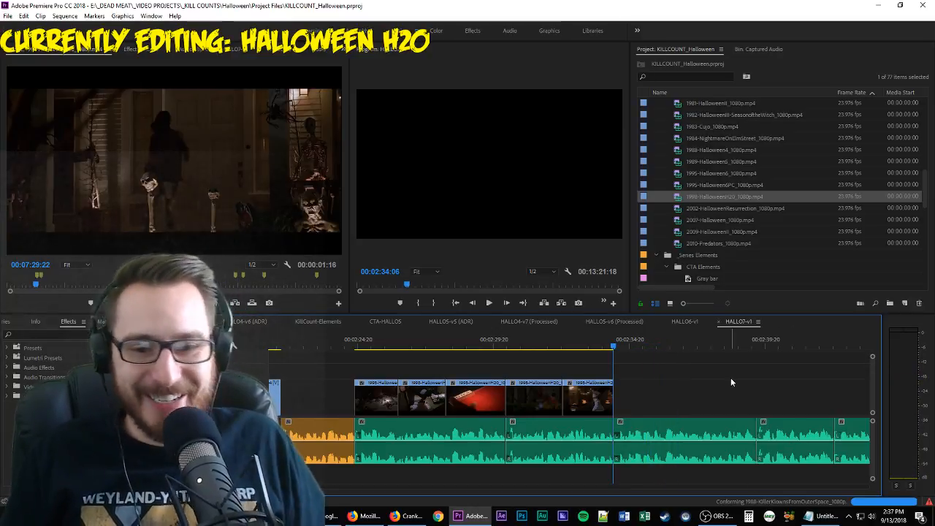
{"action": "key", "text": "space"}
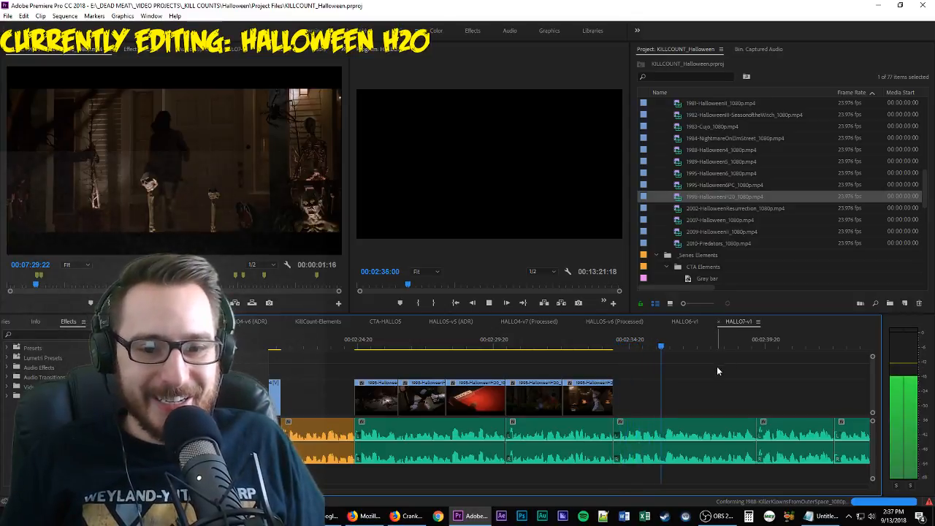
{"action": "key", "text": "space"}
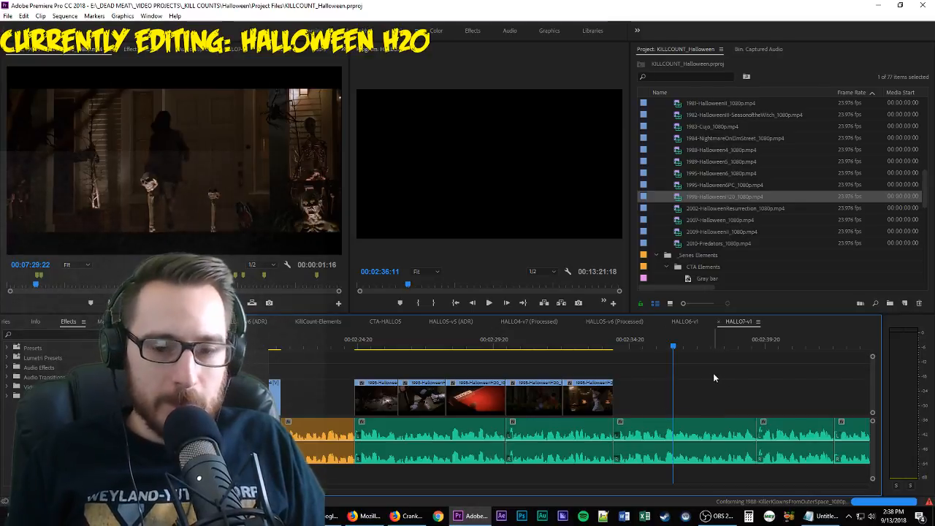
{"action": "key", "text": "Up"}
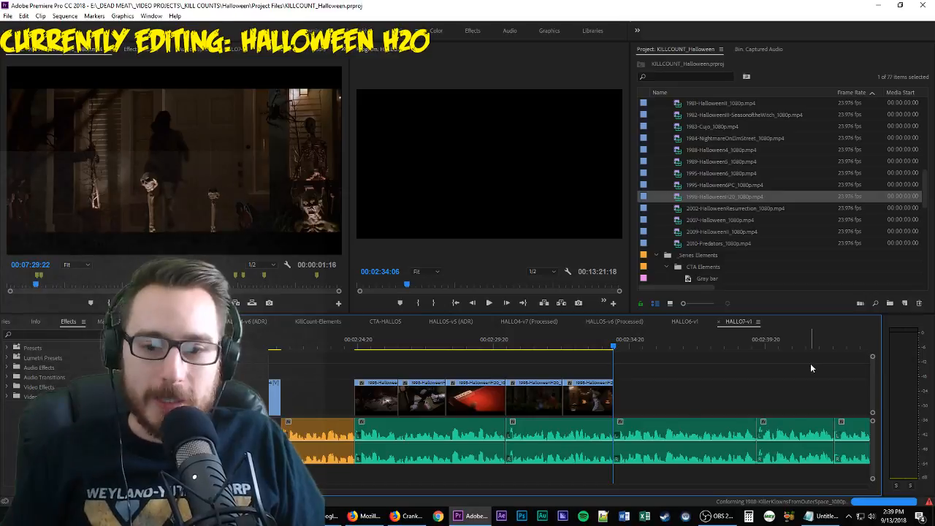
{"action": "key", "text": "space"}
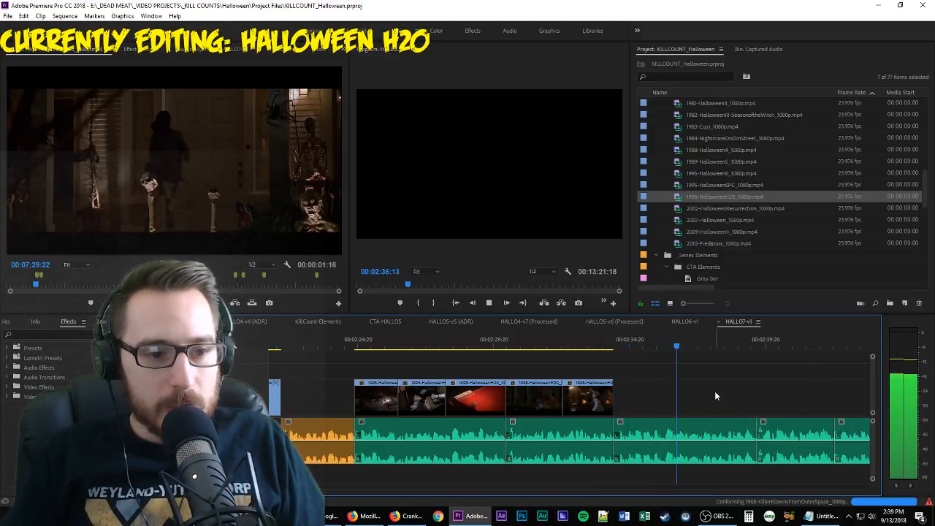
{"action": "key", "text": "space"}
Mark a 1:10 source shot of the woman in the dark house ending at 00:07:43:17, place it at 00:02:34:06 and lengthen it to 4:23
{"action": "left_click", "coordinate": [257, 223]}
{"action": "key", "text": "space"}
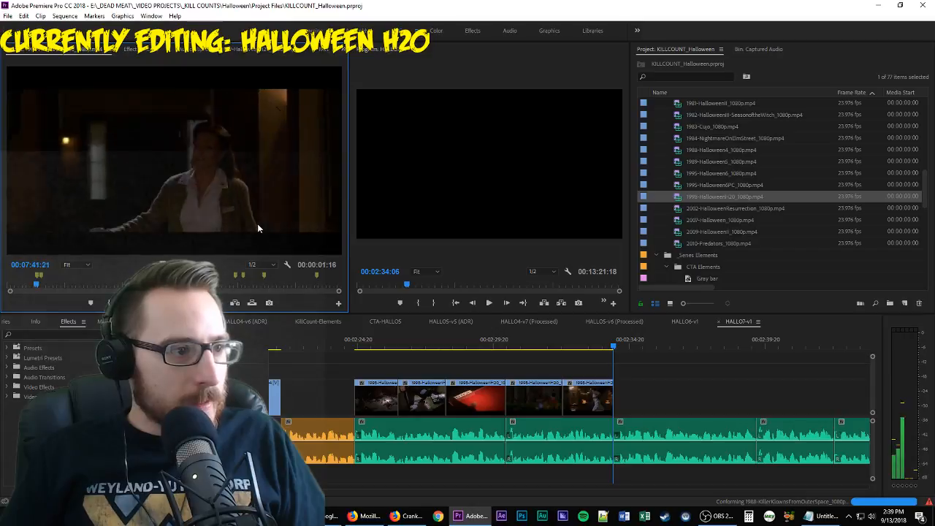
{"action": "key", "text": "j"}
{"action": "key", "text": "j"}
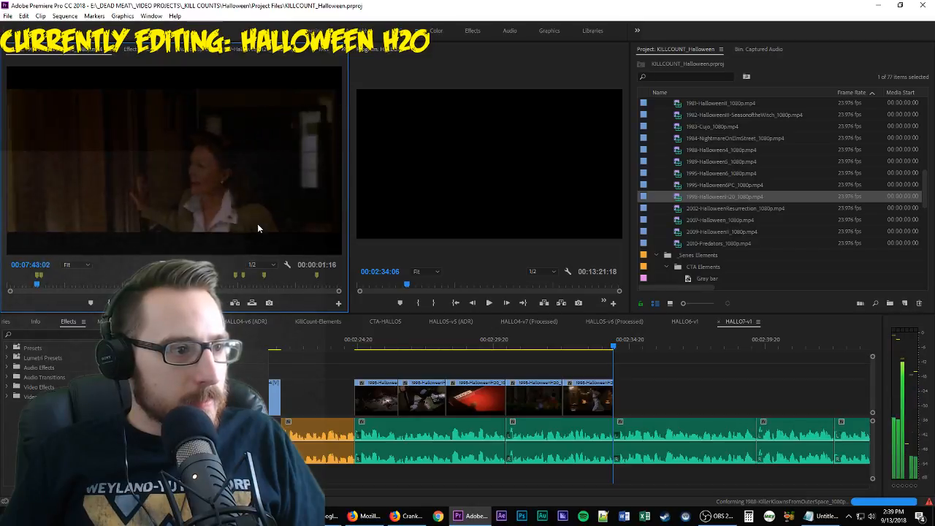
{"action": "key", "text": "k"}
{"action": "key", "text": "i"}
{"action": "key", "text": "l"}
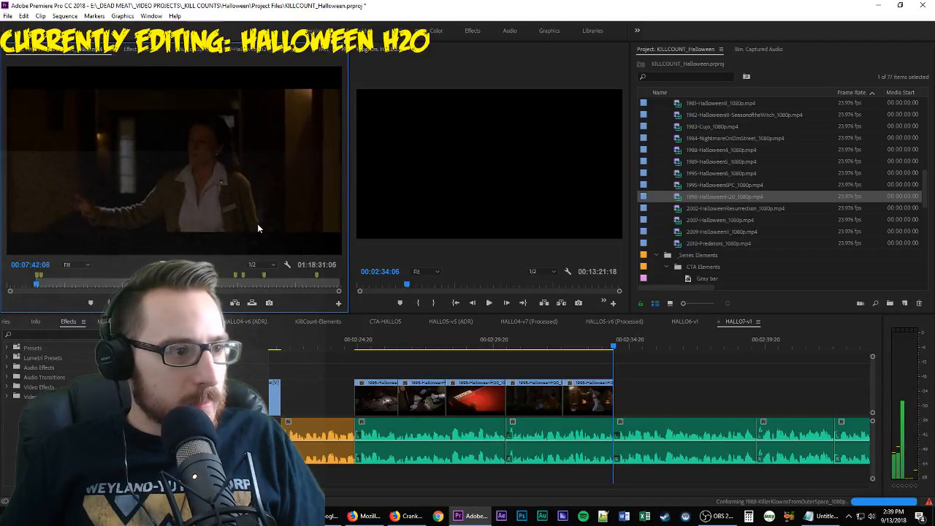
{"action": "key", "text": "o"}
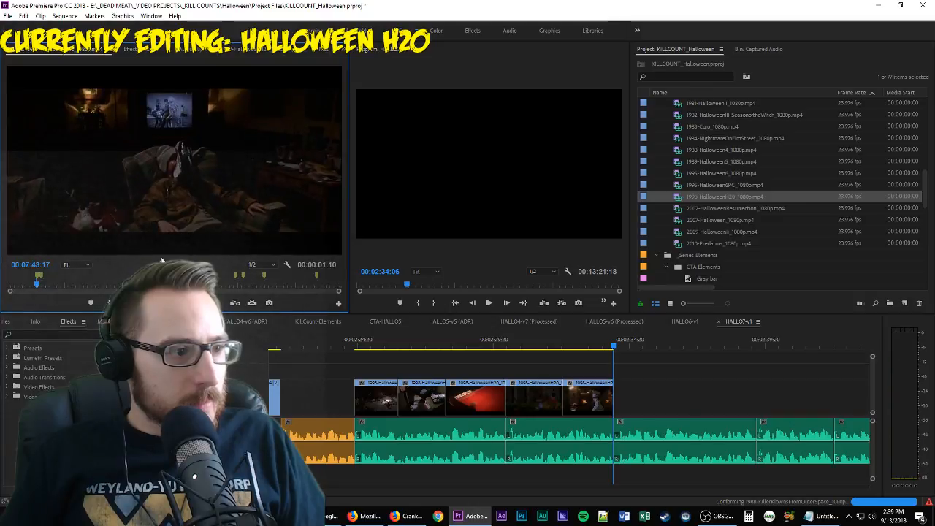
{"action": "left_click_drag", "start_coordinate": [167, 264], "coordinate": [767, 409]}
{"action": "key", "text": "space"}
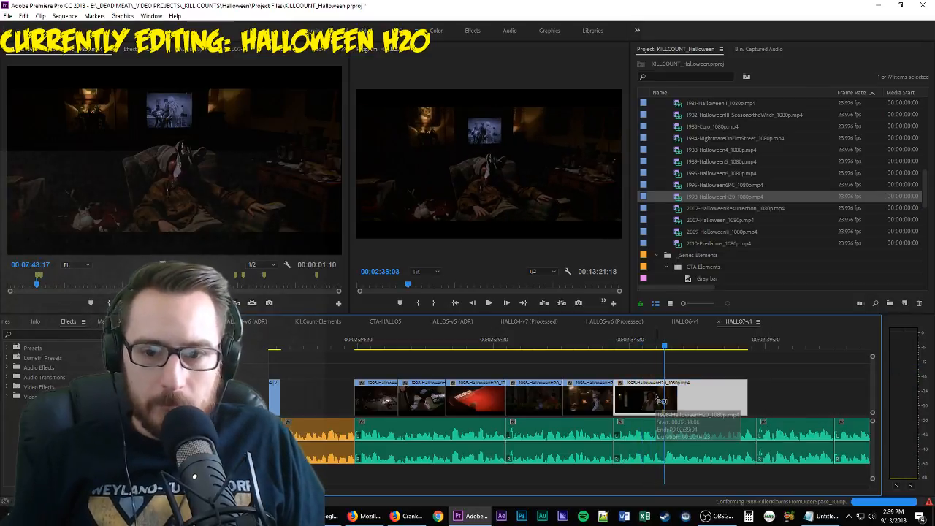
Split the last video clip in the sequence at 02:36:01, where the shot changes to the body in the armchair
{"action": "key", "text": "Up"}
{"action": "key", "text": "space"}
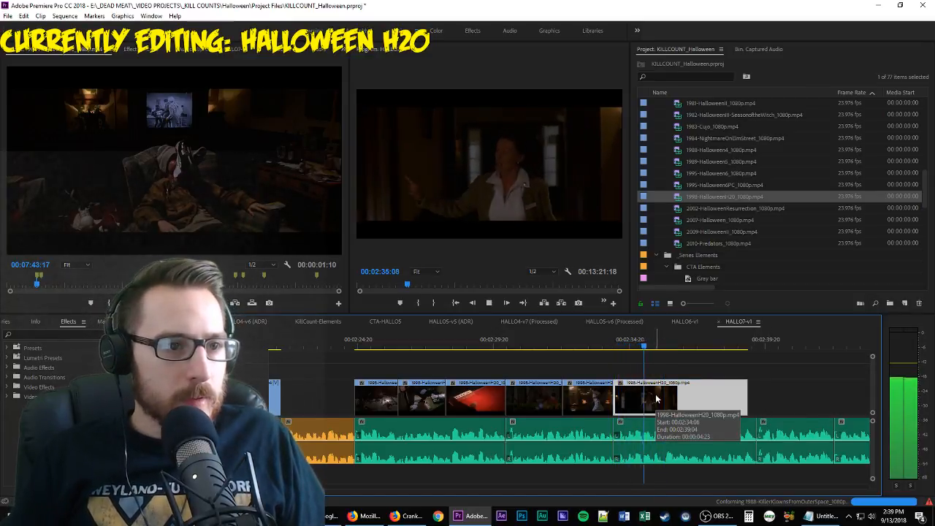
{"action": "key", "text": "space"}
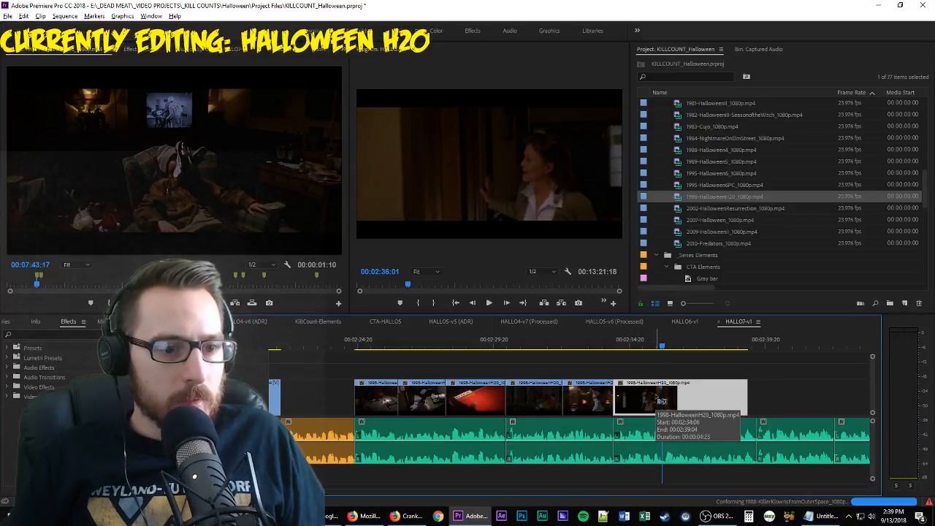
{"action": "key", "text": "Left"}
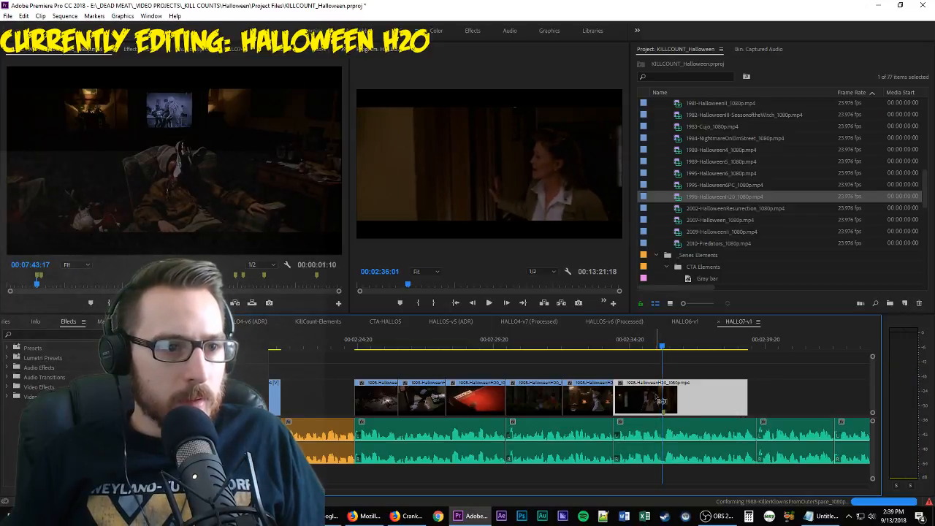
{"action": "key", "text": "Right"}
{"action": "key", "text": "Left"}
{"action": "key", "text": "Right"}
{"action": "key", "text": "ctrl+k"}
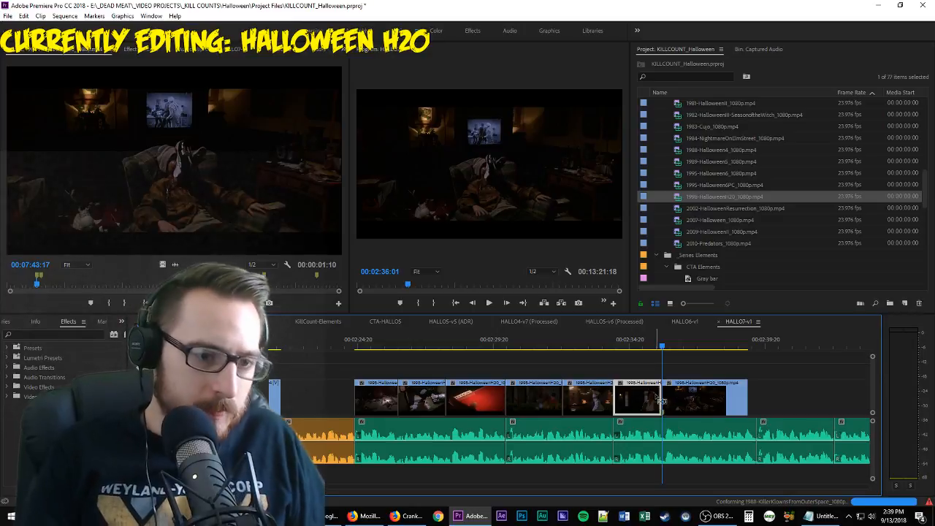
Extend the end of the last video clip and add a frame hold to it at 02:38:04
{"action": "key", "text": "space"}
{"action": "left_click_drag", "start_coordinate": [748, 410], "coordinate": [817, 409]}
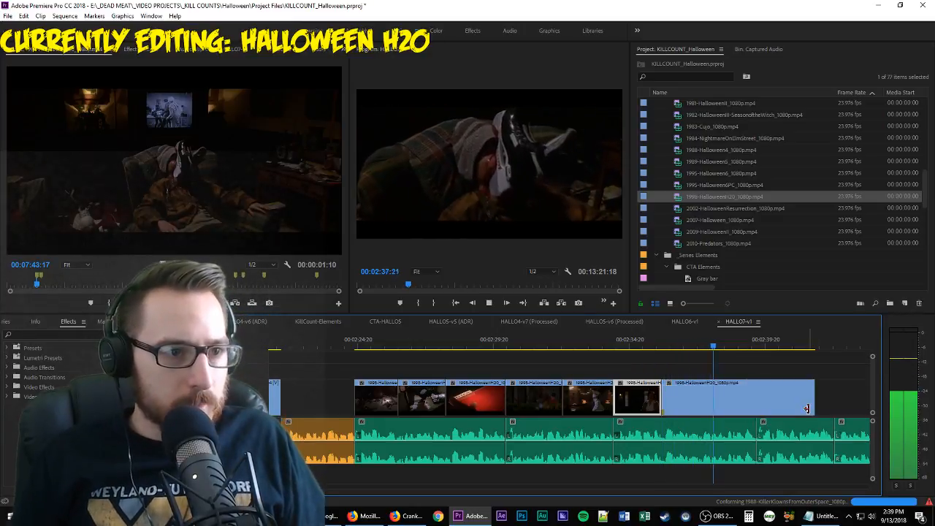
{"action": "key", "text": "space"}
{"action": "left_click", "coordinate": [690, 343]}
{"action": "key", "text": "space"}
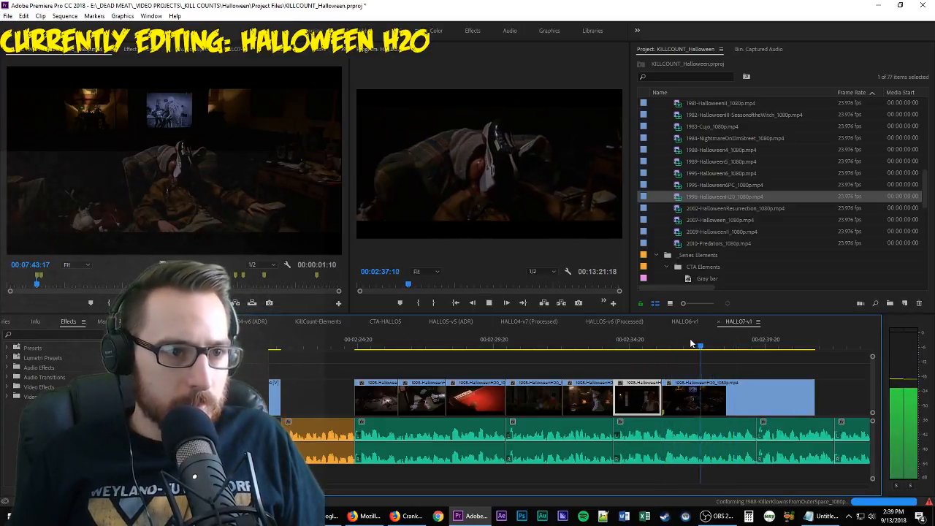
{"action": "key", "text": "space"}
{"action": "key", "text": "Right"}
{"action": "key", "text": "Right"}
{"action": "key", "text": "Right"}
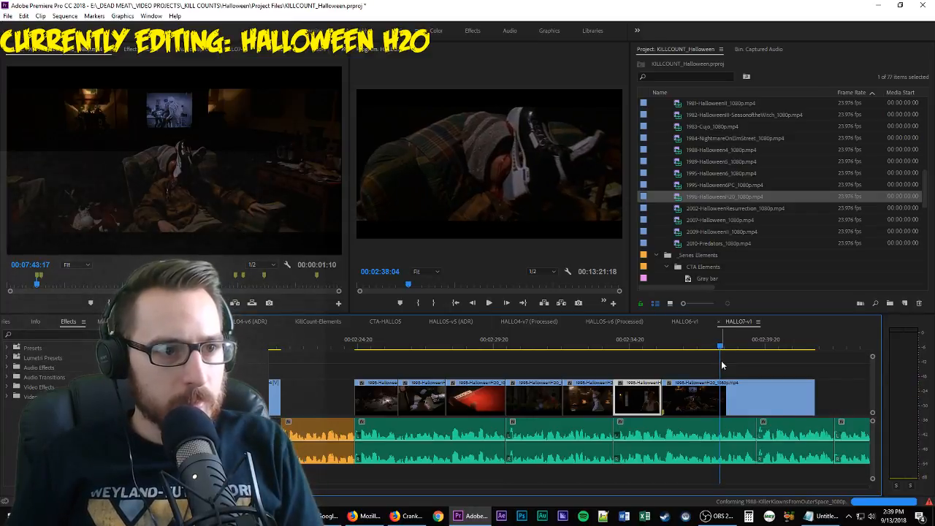
{"action": "key", "text": "Left"}
{"action": "right_click", "coordinate": [772, 409]}
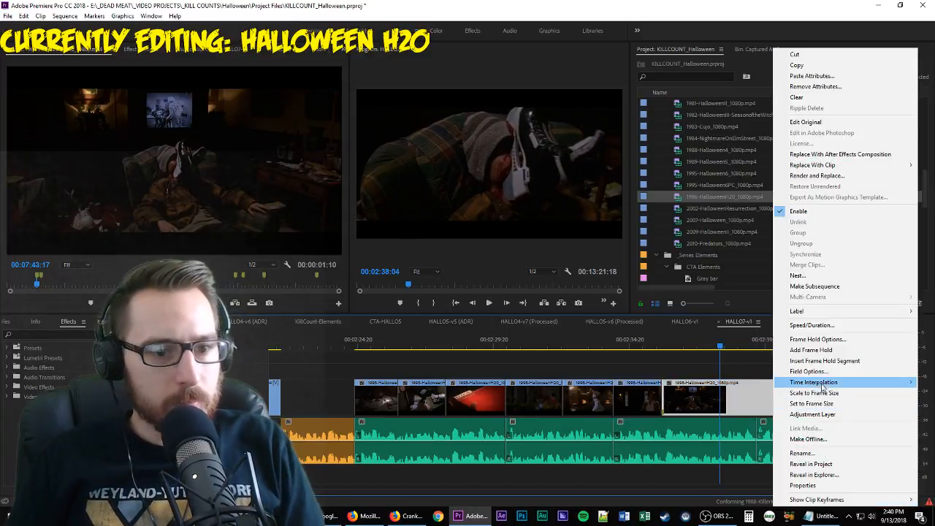
{"action": "left_click", "coordinate": [793, 348]}
Give the armchair clip and its held-frame clip a pink label color
{"action": "key", "text": "space"}
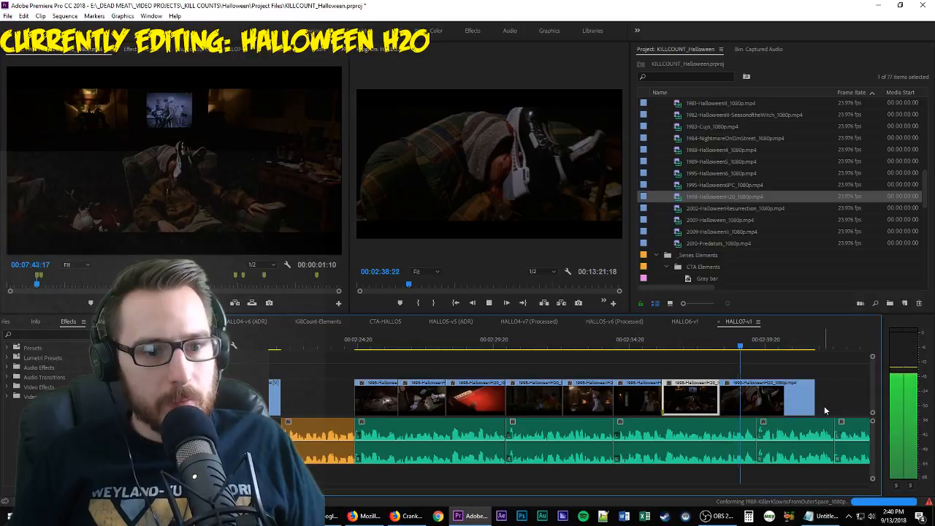
{"action": "scroll", "coordinate": [819, 392], "scroll_direction": "down", "scroll_amount": 2}
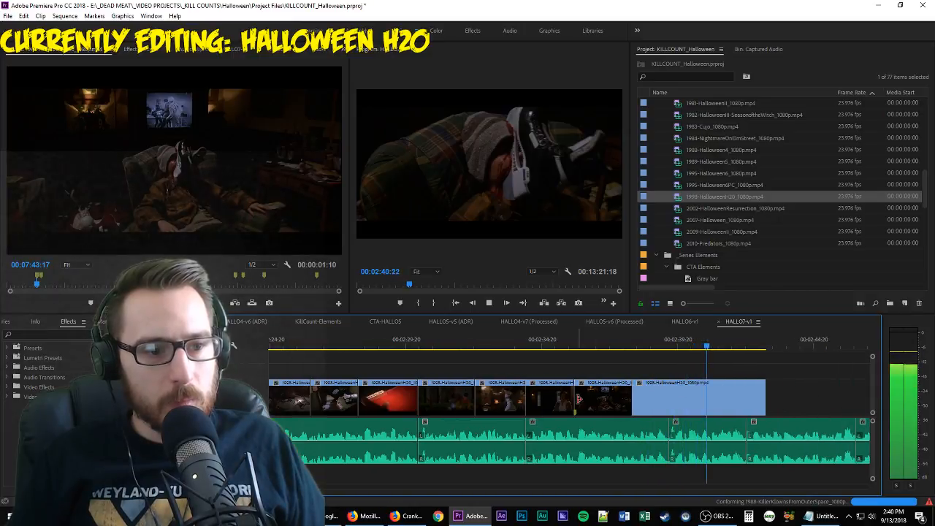
{"action": "right_click", "coordinate": [720, 397]}
{"action": "mouse_move", "coordinate": [772, 324]}
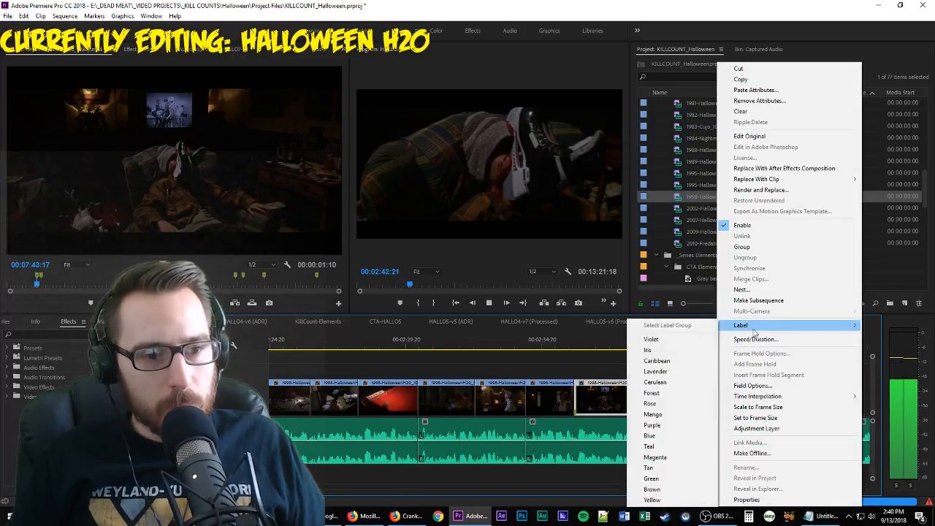
{"action": "left_click", "coordinate": [667, 414]}
Trim the end of the held-frame clip to 02:42:09 and save the project
{"action": "left_click_drag", "start_coordinate": [765, 400], "coordinate": [742, 401]}
{"action": "key", "text": "ctrl+s"}
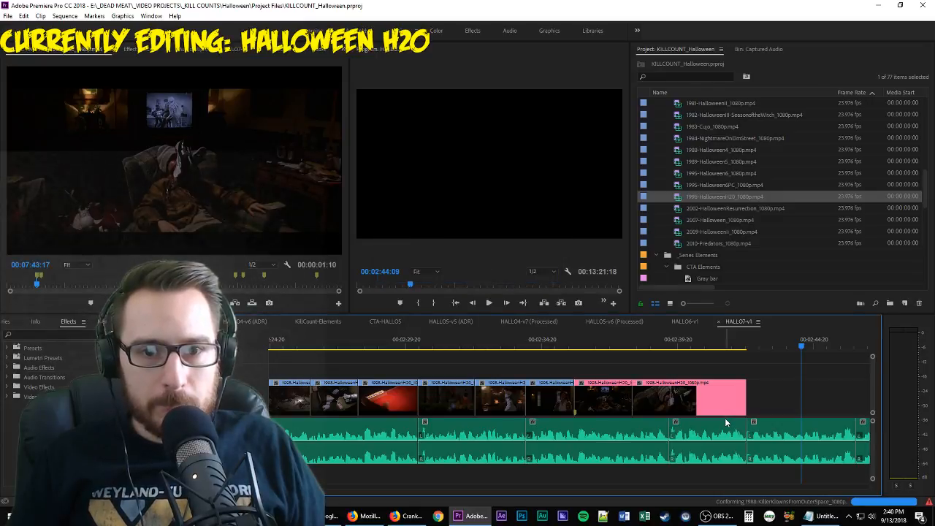
Mark an In point at the start of the ice-skate close-up in the source footage, around 07:47:19
{"action": "scroll", "coordinate": [725, 420], "scroll_direction": "down", "scroll_amount": 2}
{"action": "scroll", "coordinate": [723, 421], "scroll_direction": "down", "scroll_amount": 1}
{"action": "key", "text": "Up"}
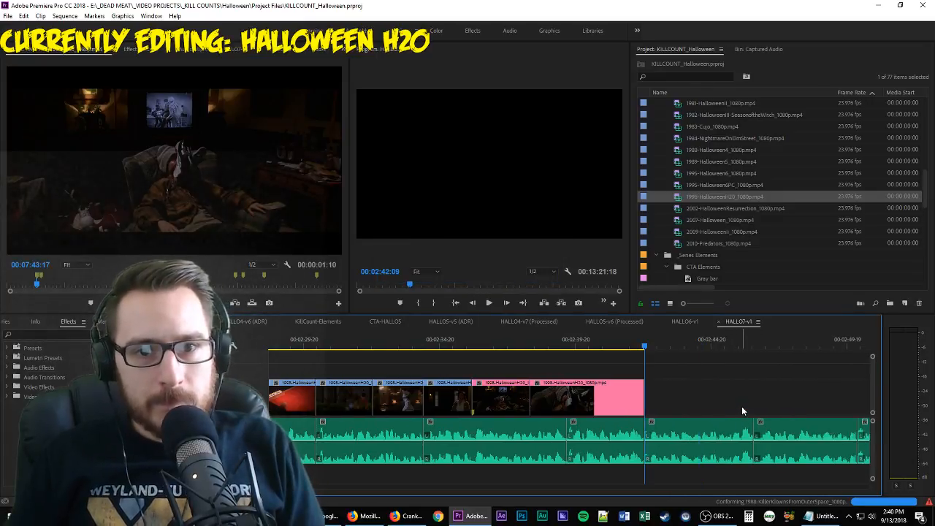
{"action": "key", "text": "space"}
{"action": "left_click", "coordinate": [259, 197]}
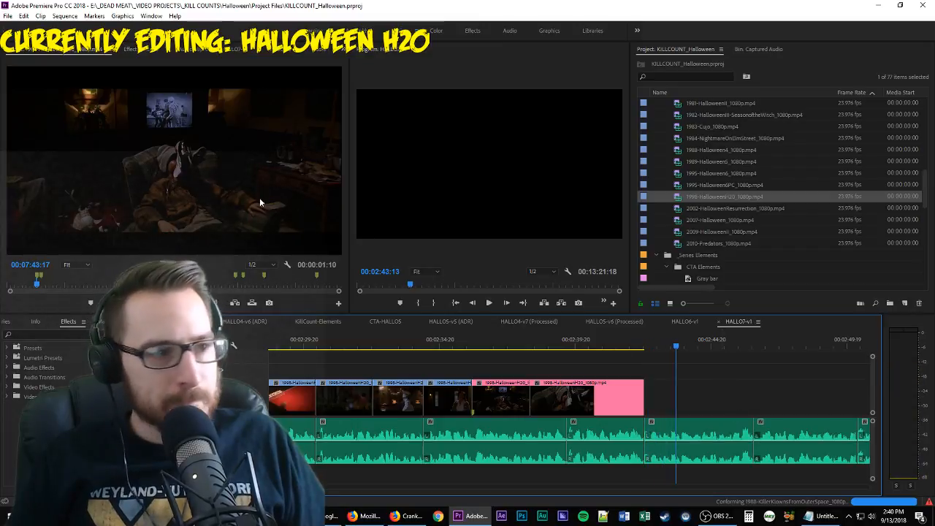
{"action": "key", "text": "space"}
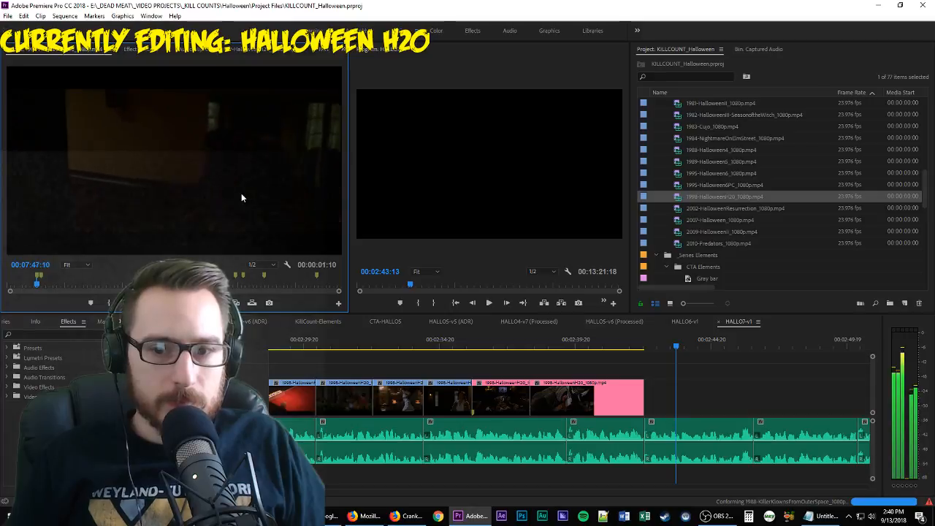
{"action": "key", "text": "j"}
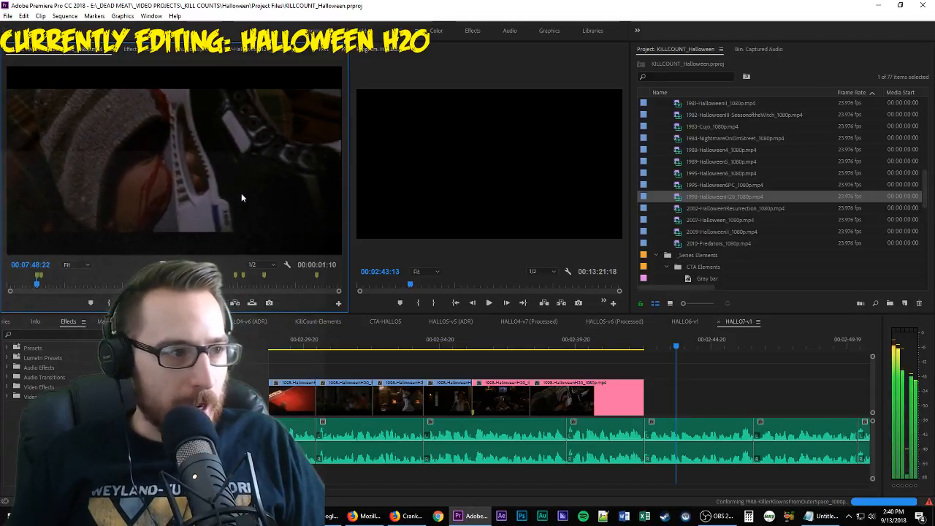
{"action": "key", "text": "l"}
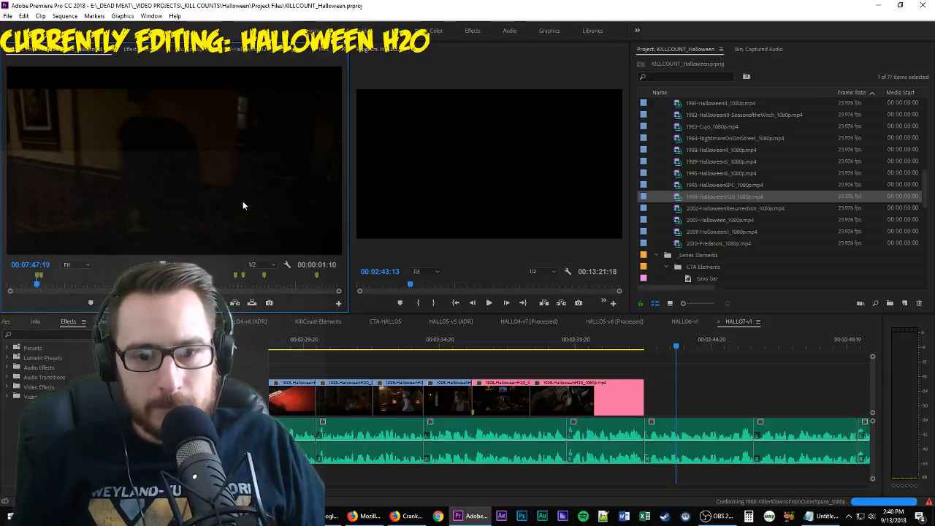
{"action": "key", "text": "i"}
Mark an Out point on the last frame of the skate close-up at 07:49:11 in the source footage
{"action": "key", "text": "l"}
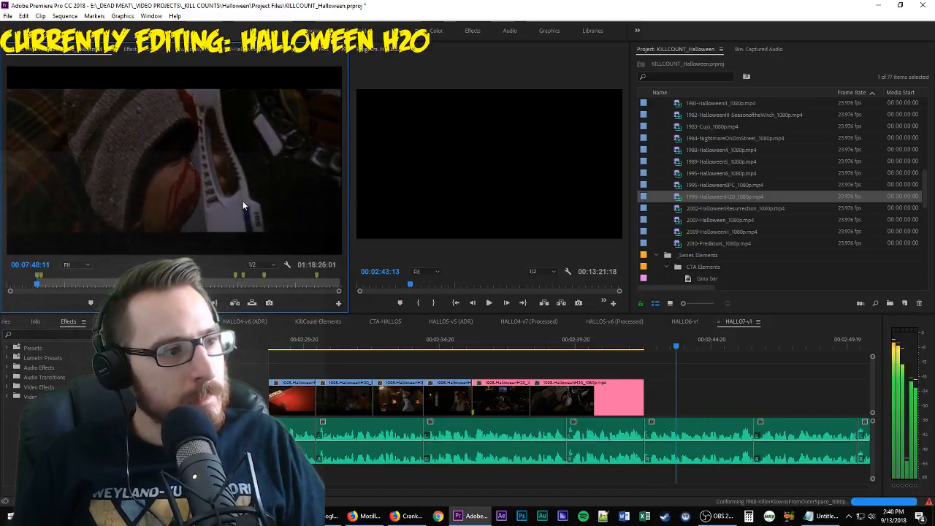
{"action": "key", "text": "k"}
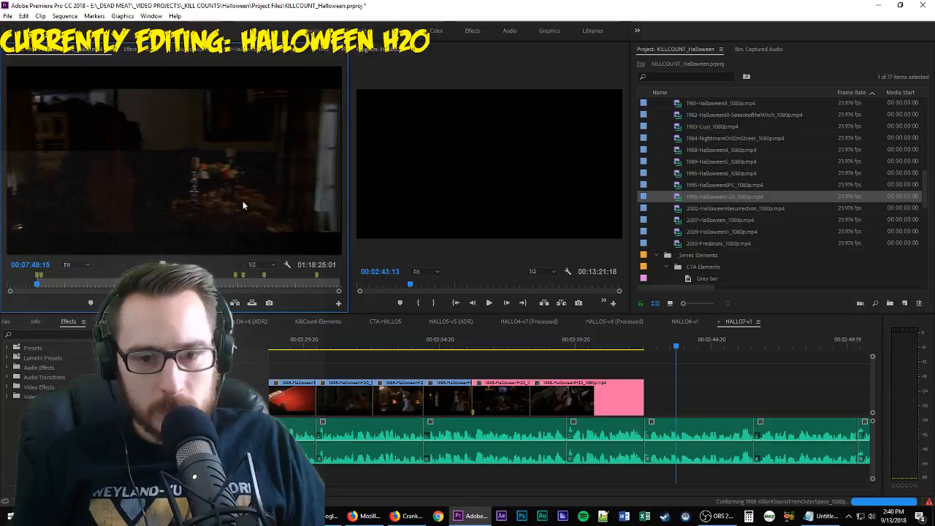
{"action": "key", "text": "Left"}
{"action": "key", "text": "Left"}
{"action": "key", "text": "Left"}
{"action": "key", "text": "Left"}
{"action": "key", "text": "Left"}
{"action": "key", "text": "Left"}
{"action": "key", "text": "Left"}
{"action": "key", "text": "Left"}
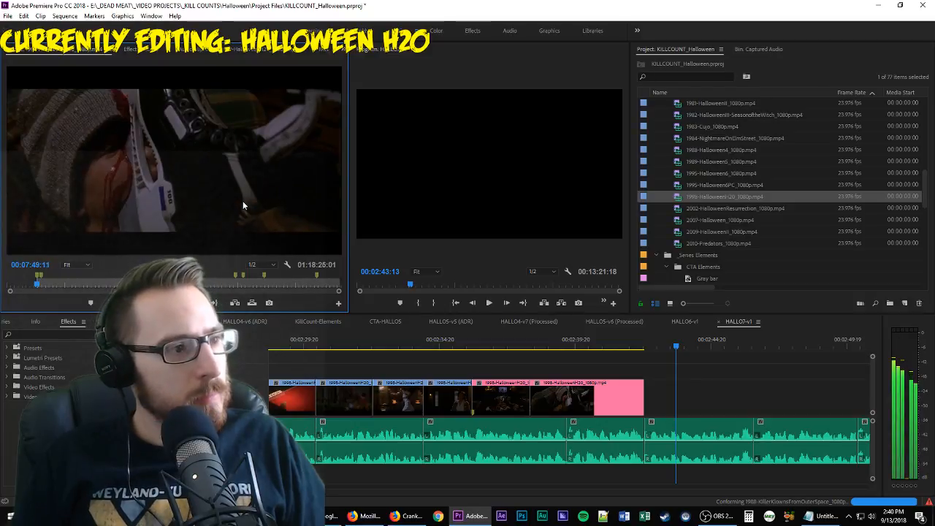
{"action": "key", "text": "o"}
Place the marked skate close-up on the second video track above the held frame, ending at 02:42:09, and play it back
{"action": "left_click_drag", "start_coordinate": [168, 265], "coordinate": [609, 370]}
{"action": "left_click", "coordinate": [578, 345]}
{"action": "key", "text": "space"}
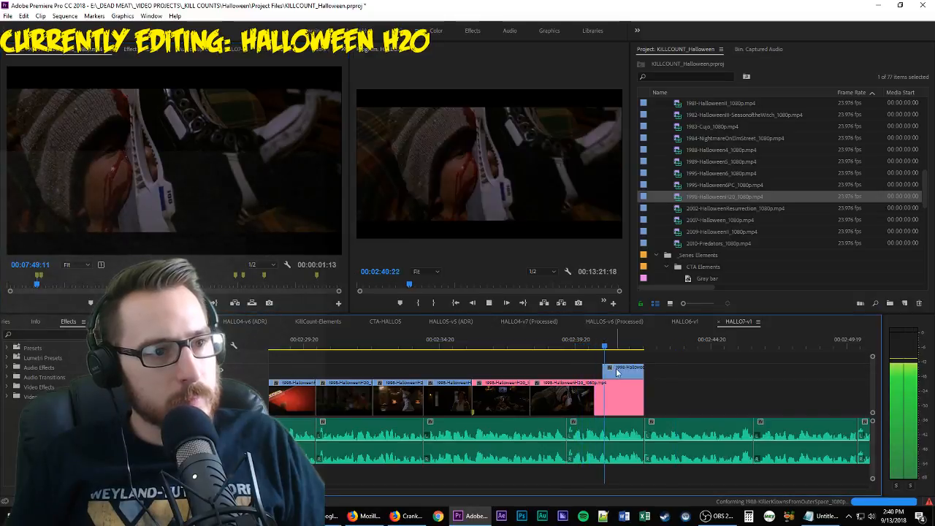
Mark the source shot from about 07:52 to 07:54:04 and add it directly after the pink held-frame clip on the first video track
{"action": "left_click", "coordinate": [168, 199]}
{"action": "key", "text": "space"}
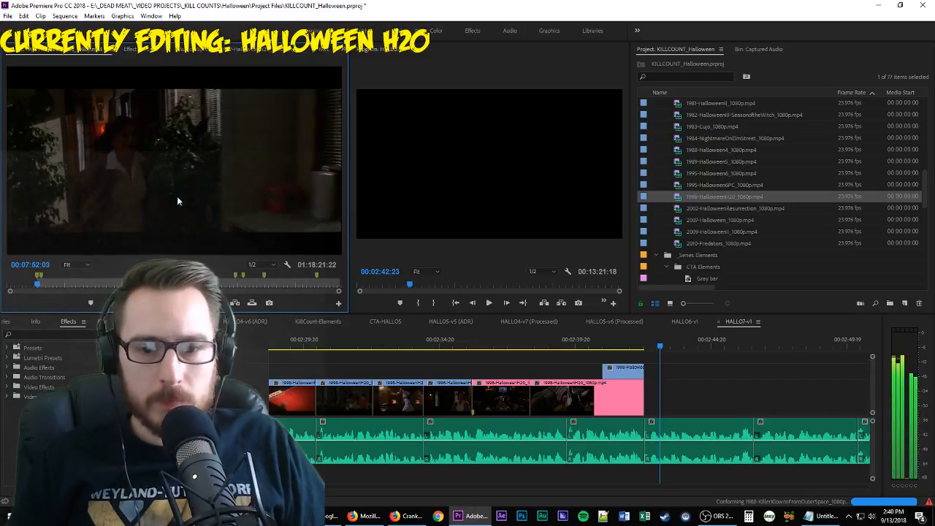
{"action": "key", "text": "o"}
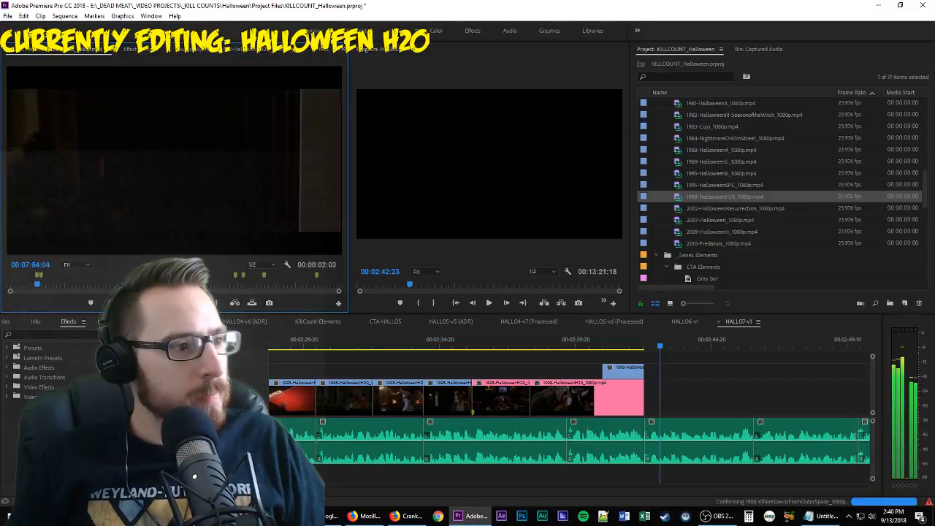
{"action": "left_click_drag", "start_coordinate": [177, 195], "coordinate": [645, 387]}
{"action": "key", "text": "space"}
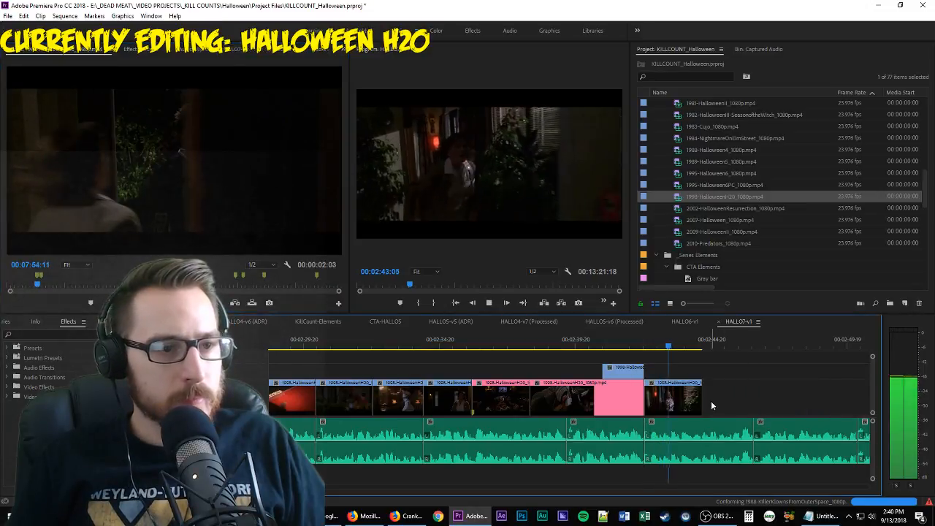
Extend the end of the newly added clip to about 02:53 and review it against the narration
{"action": "left_click_drag", "start_coordinate": [711, 400], "coordinate": [819, 397]}
{"action": "key", "text": "space"}
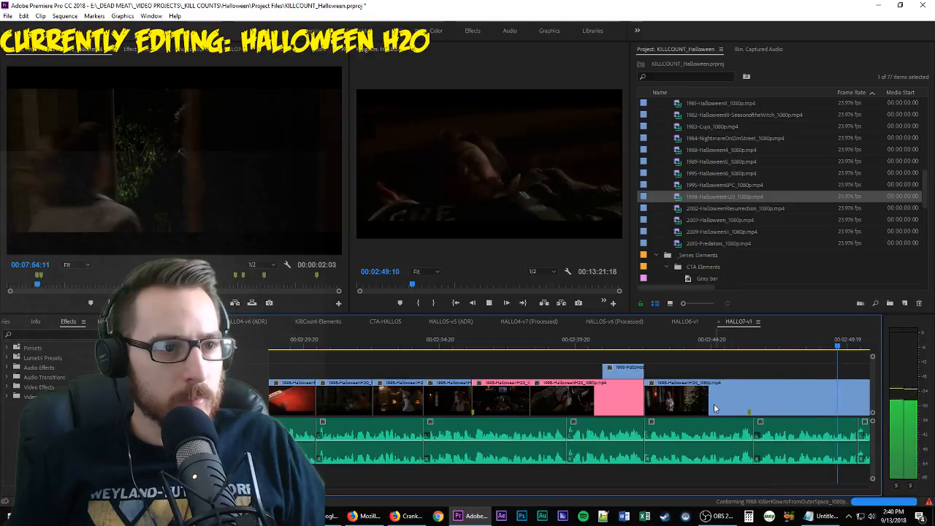
{"action": "scroll", "coordinate": [383, 379], "scroll_direction": "up", "scroll_amount": 2}
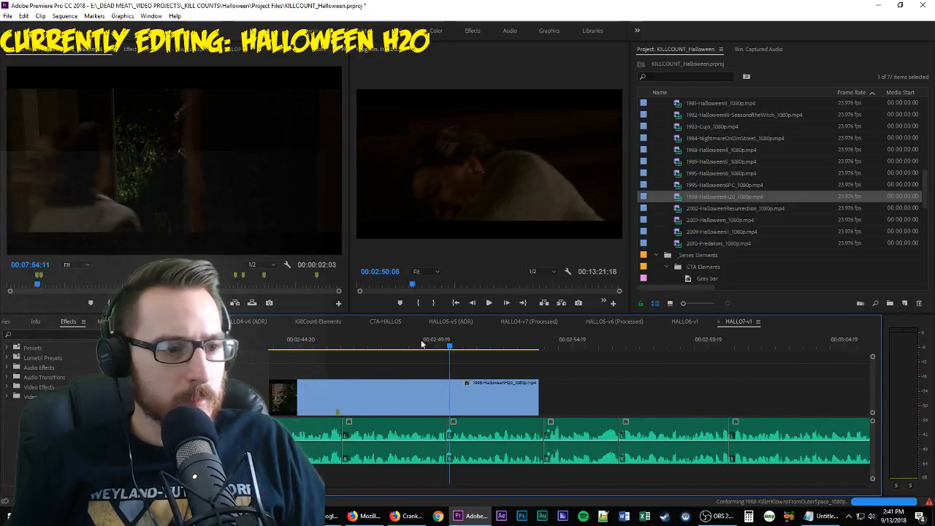
Step through the source footage around 07:54:04 and mark a new In point three frames after it
{"action": "left_click", "coordinate": [205, 189]}
{"action": "key", "text": "Left"}
{"action": "key", "text": "Left"}
{"action": "key", "text": "Left"}
{"action": "key", "text": "Left"}
{"action": "key", "text": "Left"}
{"action": "key", "text": "Left"}
{"action": "key", "text": "Left"}
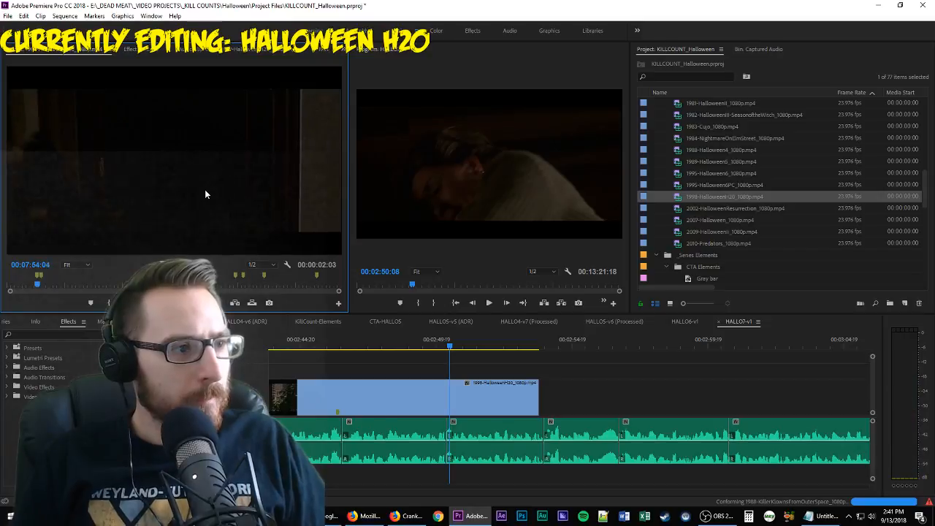
{"action": "key", "text": "Right"}
{"action": "key", "text": "Right"}
{"action": "key", "text": "Right"}
{"action": "key", "text": "Right"}
{"action": "key", "text": "Left"}
{"action": "key", "text": "i"}
Mark an Out point at 07:57:02 in the source and overwrite the shot onto the first video track at the playhead
{"action": "key", "text": "space"}
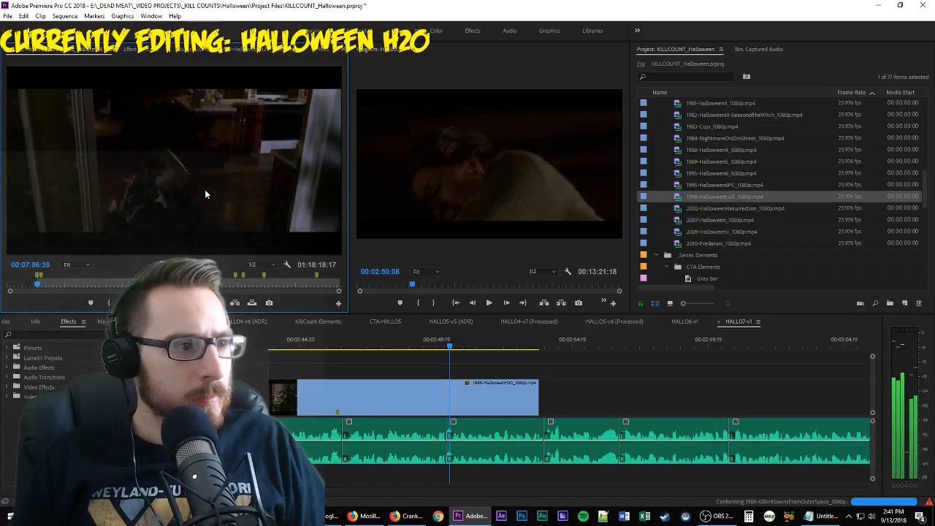
{"action": "key", "text": "space"}
{"action": "key", "text": "o"}
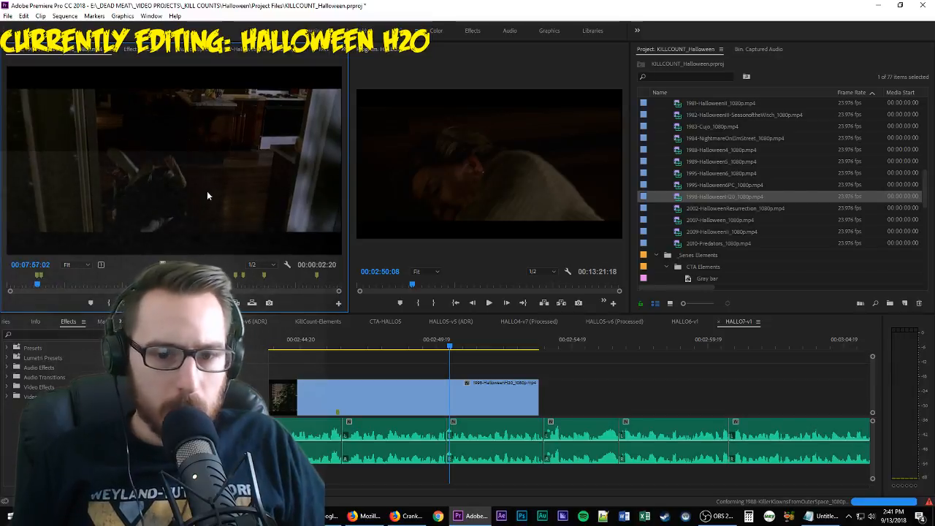
{"action": "left_click_drag", "start_coordinate": [162, 262], "coordinate": [448, 398]}
Split the extended clip at 02:45:21 and give the part after the cut and the following clip a pink label color
{"action": "scroll", "coordinate": [493, 385], "scroll_direction": "up", "scroll_amount": 5}
{"action": "left_click", "coordinate": [423, 345]}
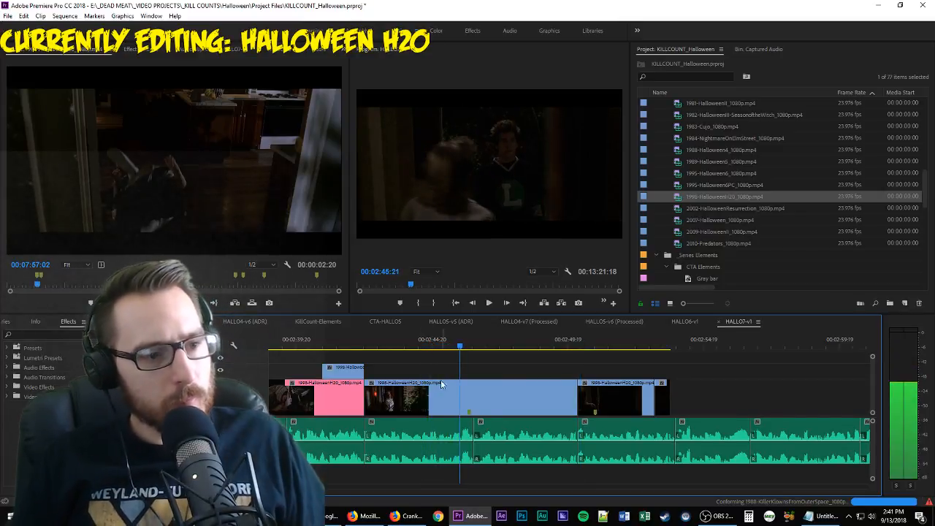
{"action": "left_click_drag", "start_coordinate": [531, 364], "coordinate": [614, 399]}
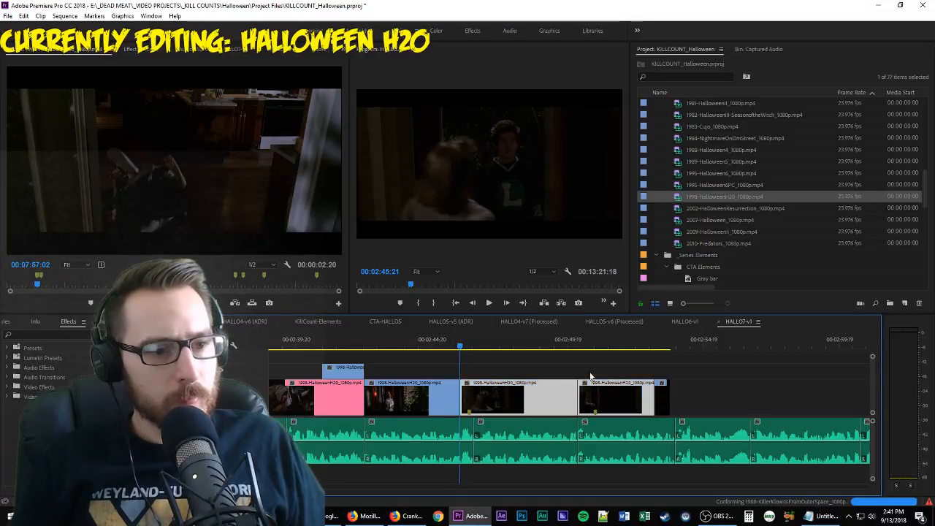
{"action": "right_click", "coordinate": [626, 413]}
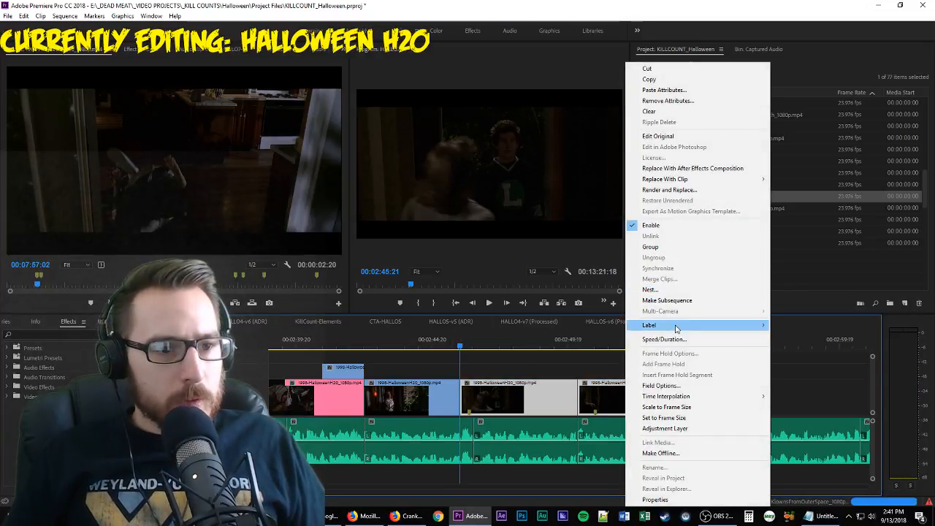
{"action": "mouse_move", "coordinate": [675, 328]}
{"action": "left_click", "coordinate": [832, 414]}
{"action": "key", "text": "space"}
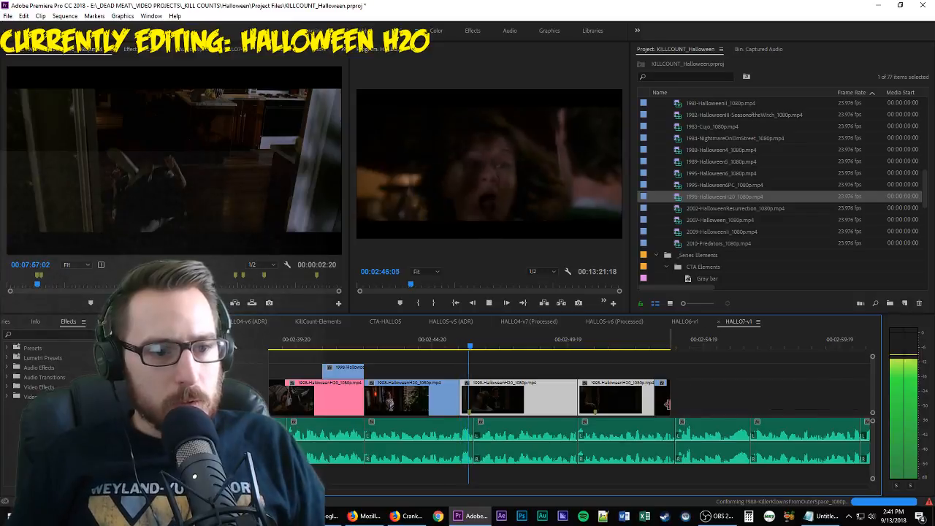
Delete the short leftover clip at the end of the first video track
{"action": "left_click", "coordinate": [689, 386]}
{"action": "left_click", "coordinate": [663, 400]}
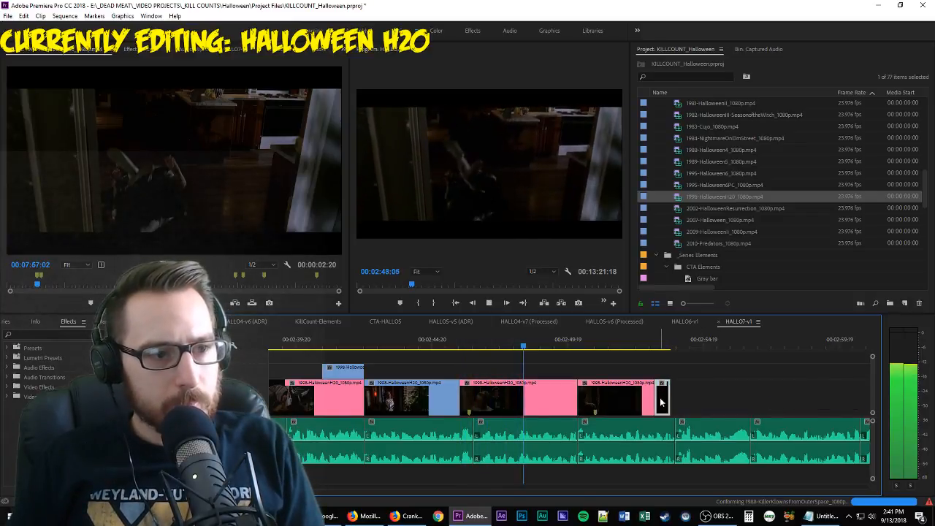
{"action": "key", "text": "Delete"}
Set the speed of the last clip on the first video track to 70%
{"action": "left_click", "coordinate": [631, 399]}
{"action": "key", "text": "ctrl+r"}
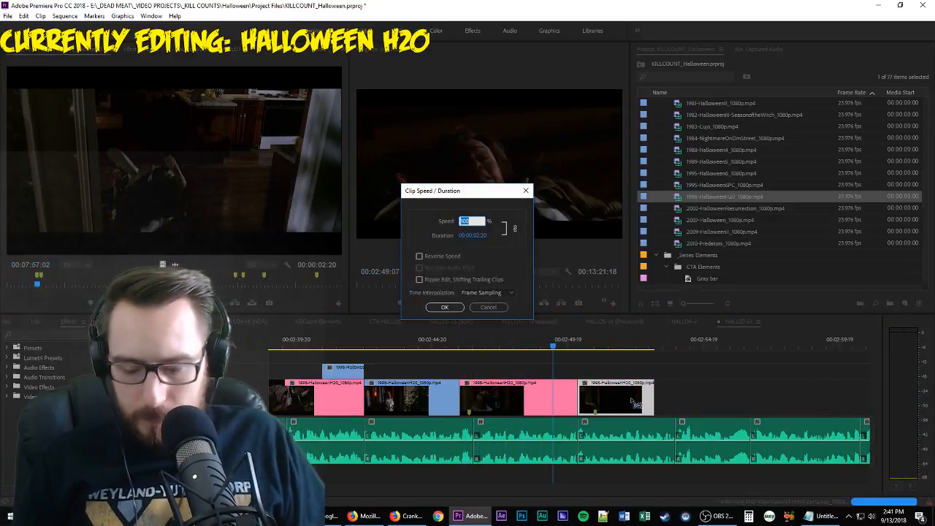
{"action": "key", "text": "Return"}
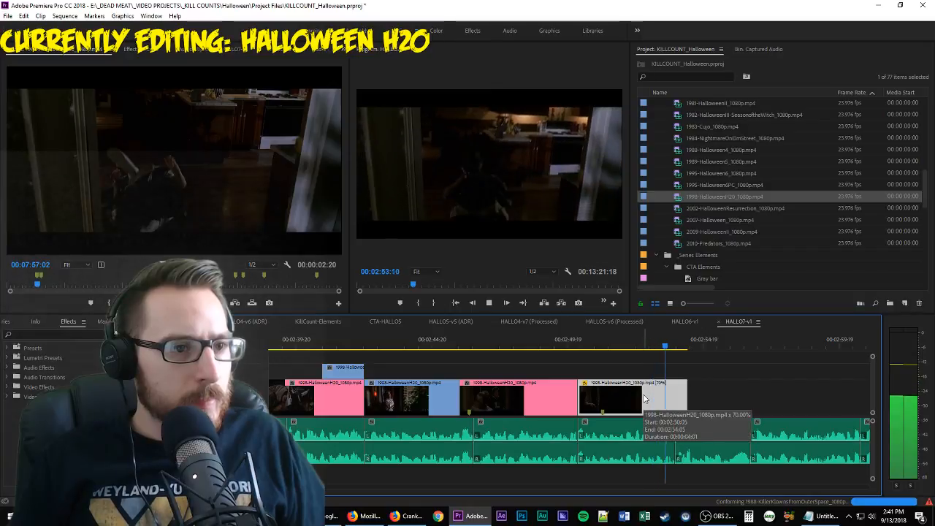
Trim the end of the 70% speed clip back to the narration cut at 02:53:19
{"action": "left_click", "coordinate": [659, 347]}
{"action": "left_click_drag", "start_coordinate": [659, 347], "coordinate": [677, 351]}
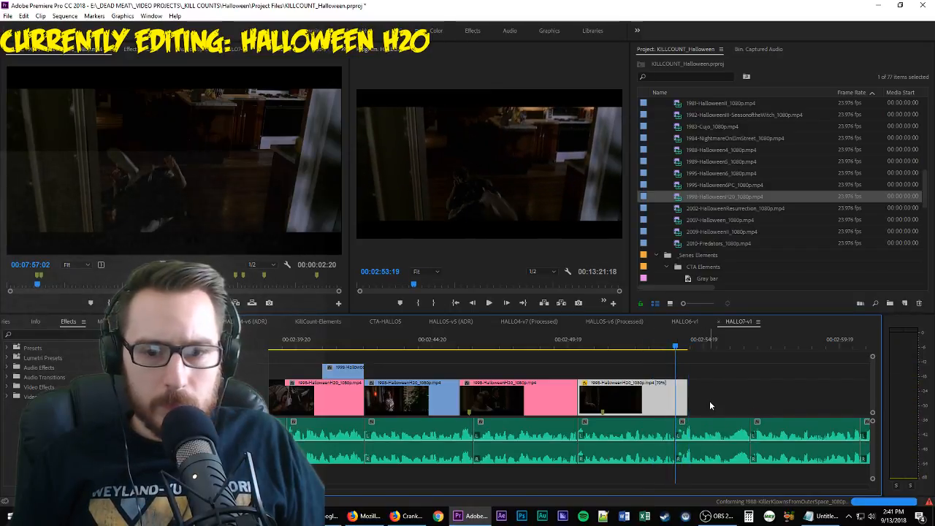
{"action": "left_click_drag", "start_coordinate": [683, 401], "coordinate": [675, 399]}
{"action": "scroll", "coordinate": [720, 394], "scroll_direction": "down", "scroll_amount": 3}
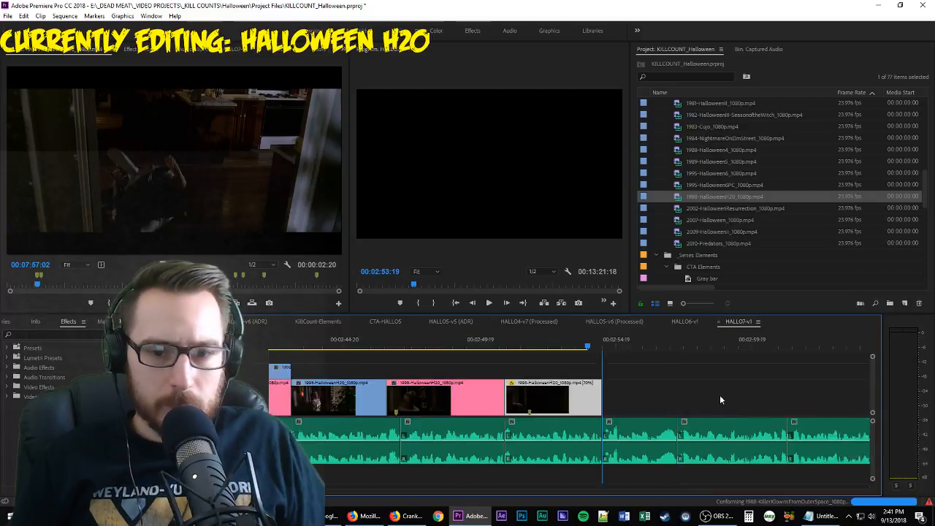
{"action": "left_click", "coordinate": [660, 395]}
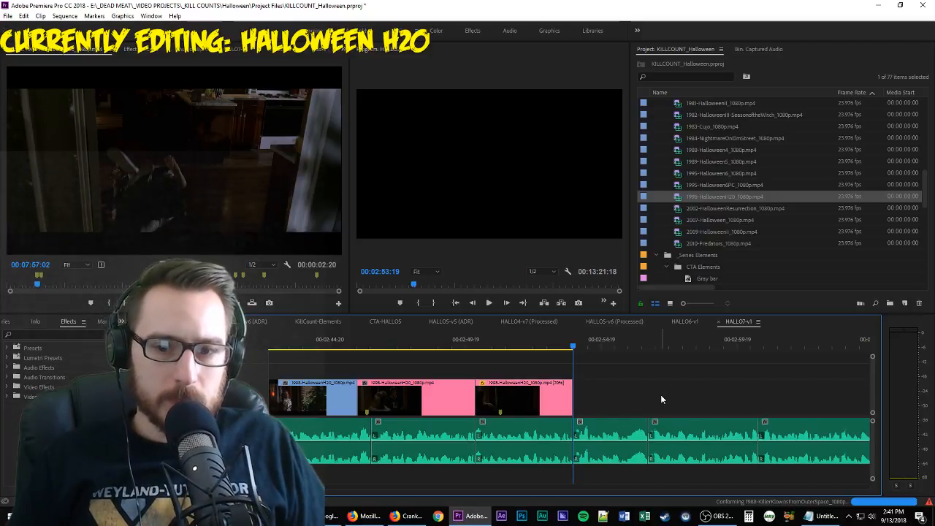
Place the source shot starting around 07:58 on the first video track at 02:53:19 and extend its end to about 02:57
{"action": "key", "text": "space"}
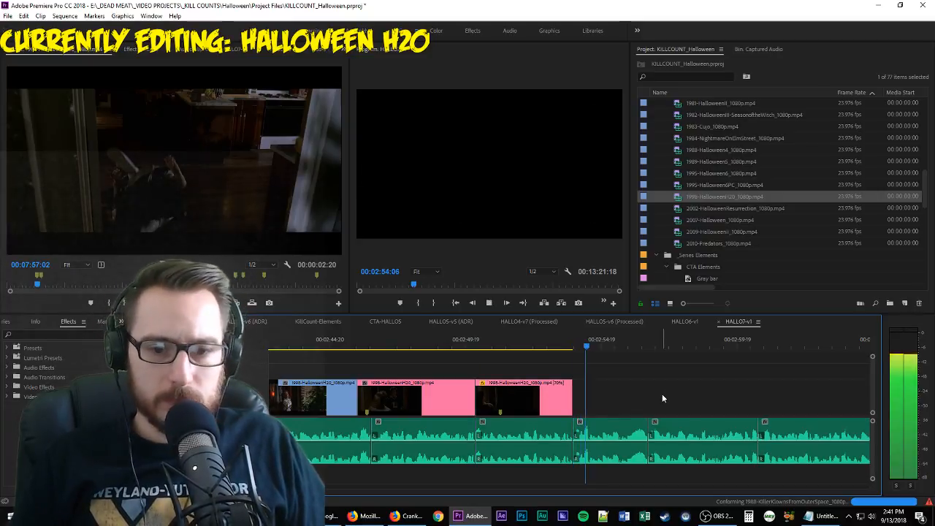
{"action": "key", "text": "space"}
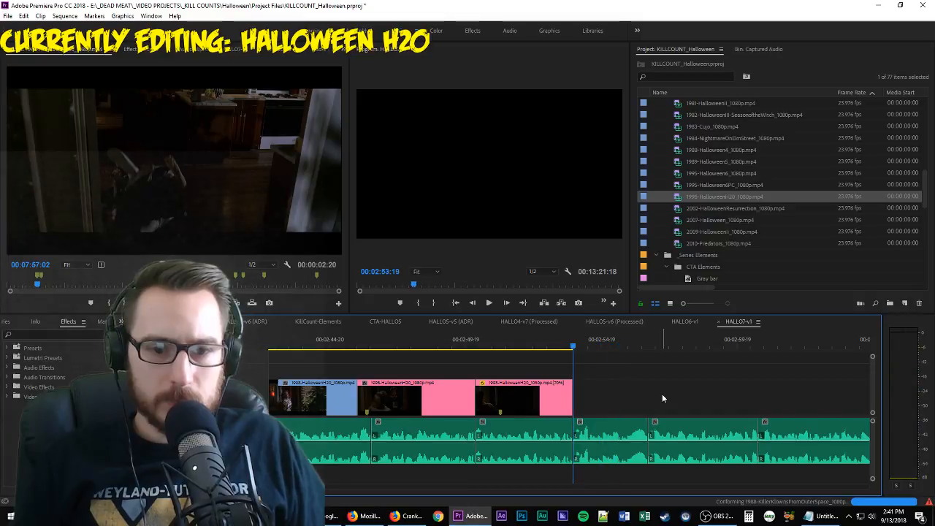
{"action": "left_click", "coordinate": [214, 177]}
{"action": "key", "text": "space"}
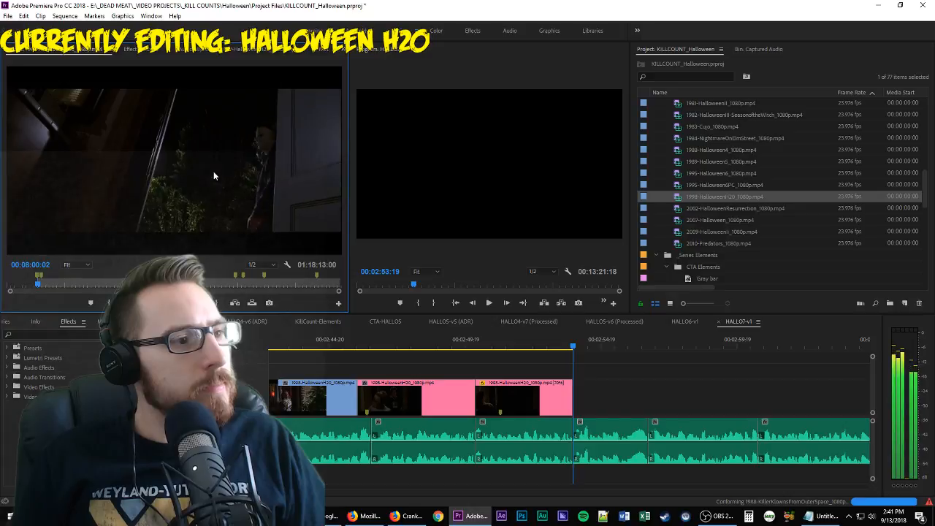
{"action": "key", "text": "j"}
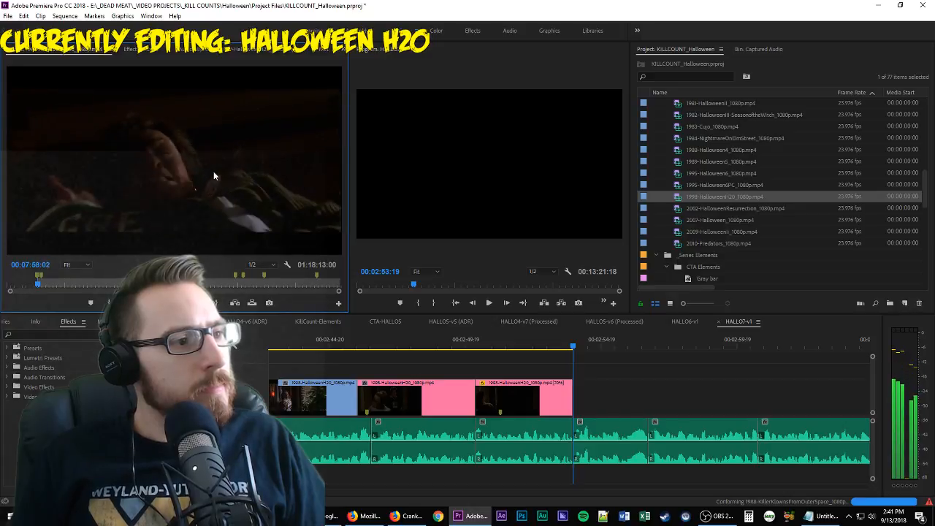
{"action": "key", "text": "l"}
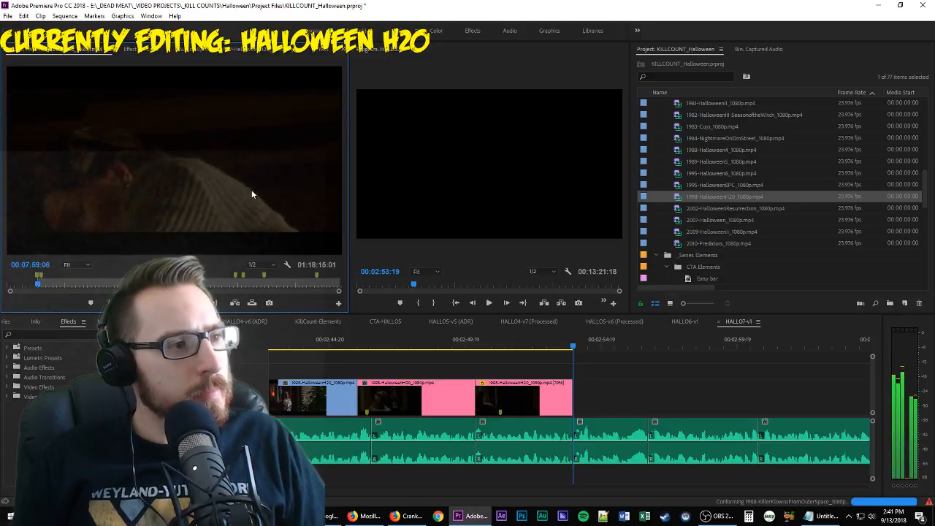
{"action": "key", "text": "o"}
{"action": "left_click_drag", "start_coordinate": [168, 265], "coordinate": [577, 401]}
{"action": "key", "text": "space"}
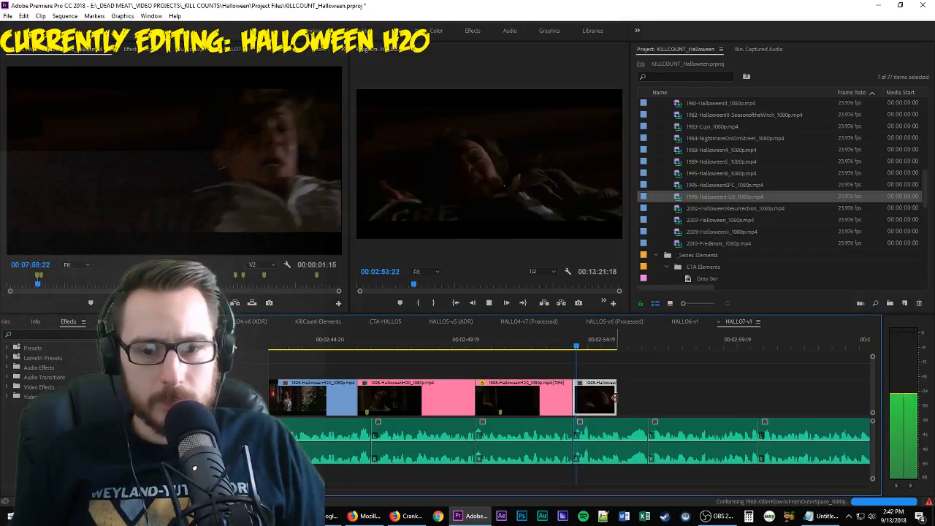
{"action": "left_click_drag", "start_coordinate": [616, 400], "coordinate": [662, 395]}
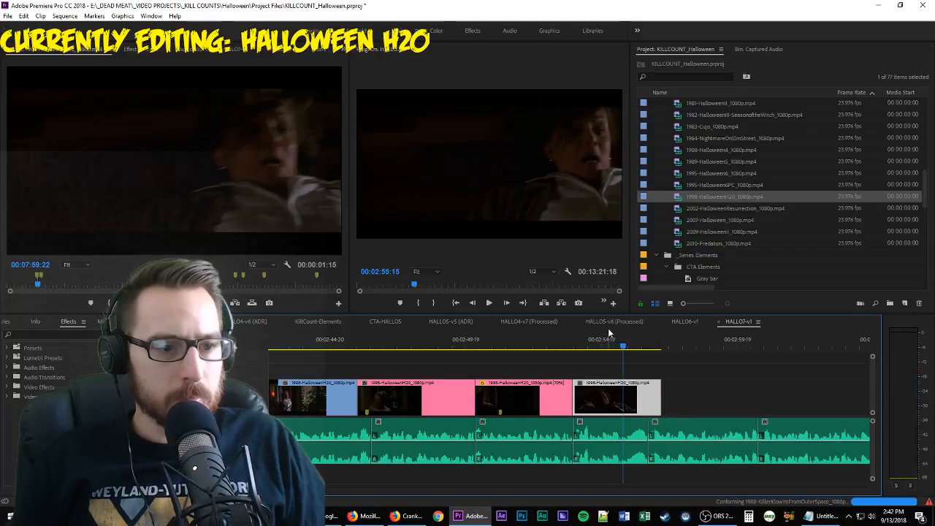
Position the timeline playhead at 02:55:12 and mark a new source In point at the doorway shot around 08:00:02
{"action": "left_click_drag", "start_coordinate": [612, 337], "coordinate": [621, 342]}
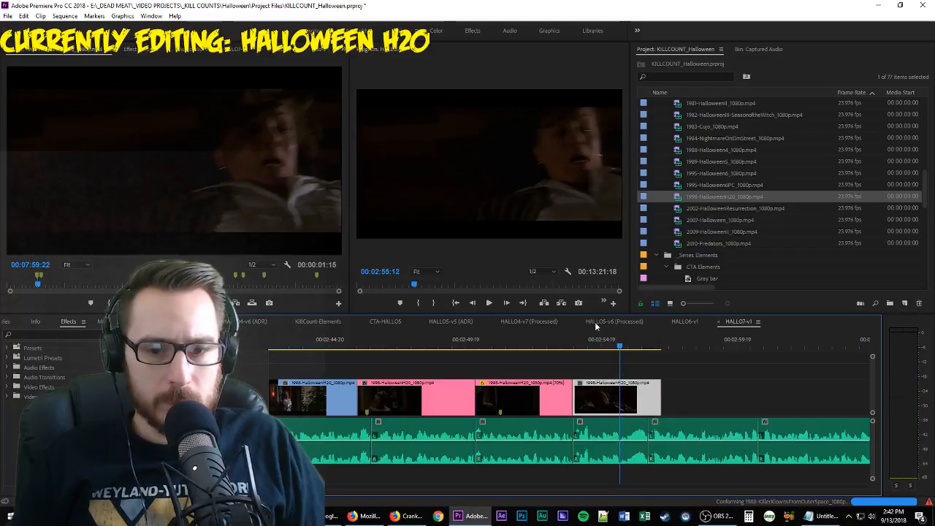
{"action": "left_click", "coordinate": [281, 196]}
{"action": "key", "text": "Right"}
{"action": "key", "text": "Right"}
{"action": "key", "text": "Right"}
{"action": "key", "text": "Right"}
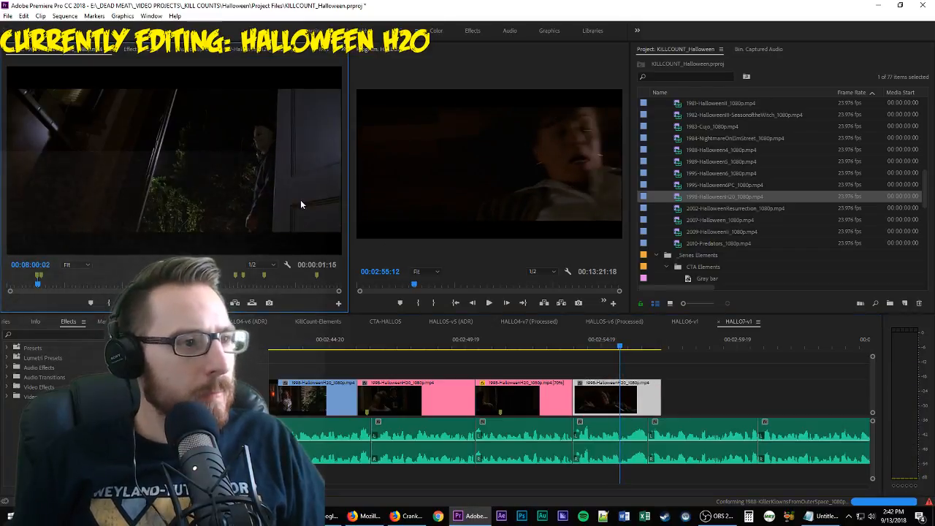
{"action": "key", "text": "ctrl+shift+x"}
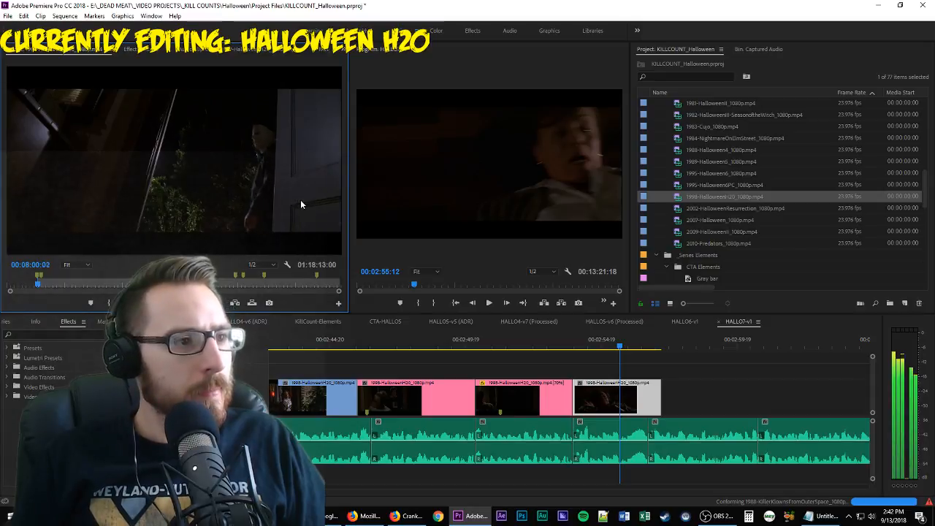
Mark an Out point at 08:01:08 in the source and overwrite the doorway shot onto the first video track at 02:55:12
{"action": "key", "text": "space"}
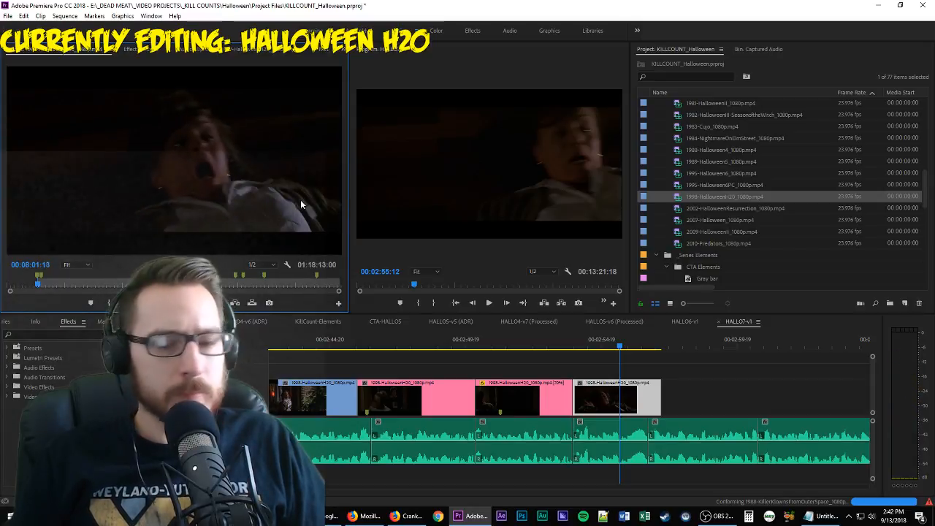
{"action": "key", "text": "space"}
{"action": "key", "text": "shift+Left"}
{"action": "key", "text": "shift+Left"}
{"action": "key", "text": "o"}
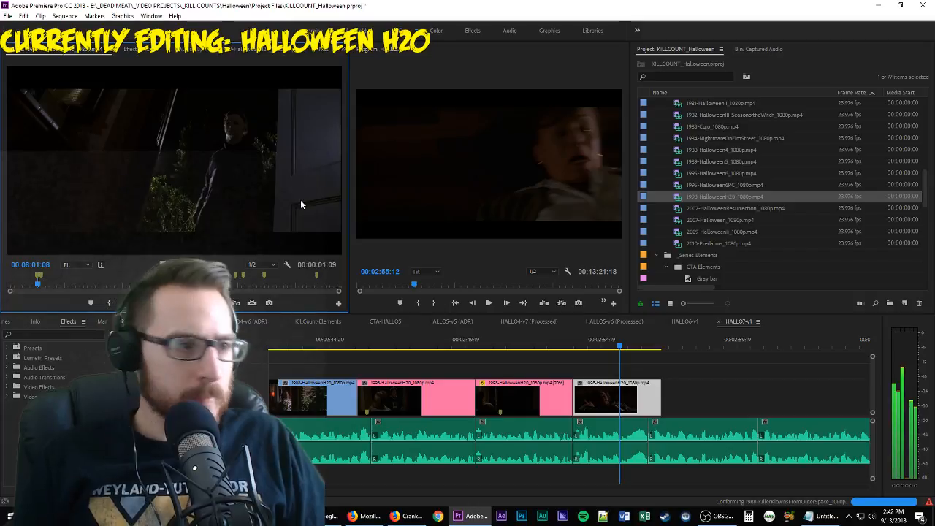
{"action": "left_click_drag", "start_coordinate": [300, 199], "coordinate": [615, 390]}
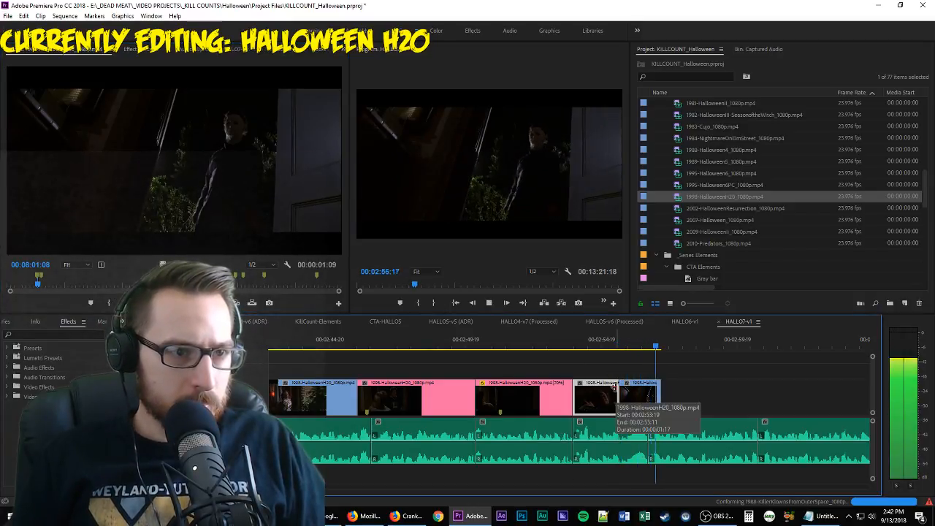
Position the timeline playhead at 02:56:13 and mark a new In point at the knife shot around 08:06 in the source
{"action": "left_click", "coordinate": [644, 344]}
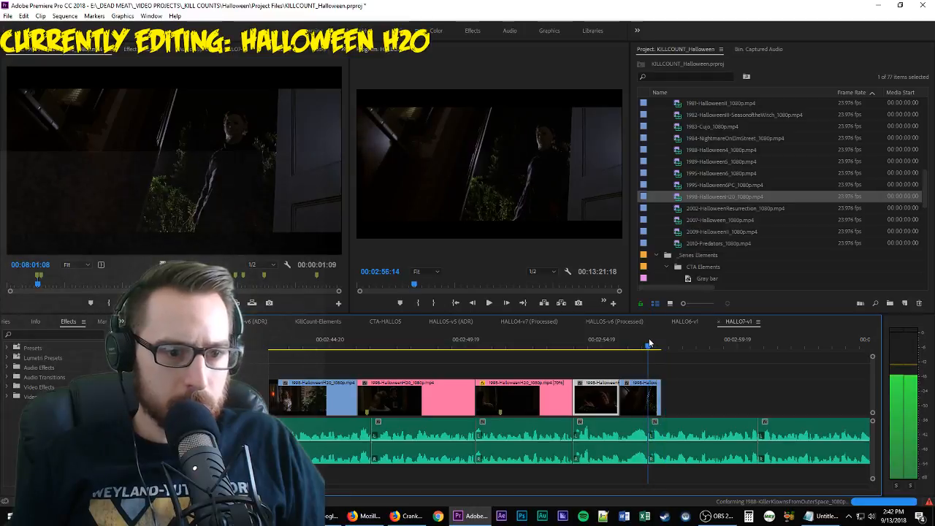
{"action": "left_click", "coordinate": [184, 176]}
{"action": "key", "text": "l"}
{"action": "key", "text": "l"}
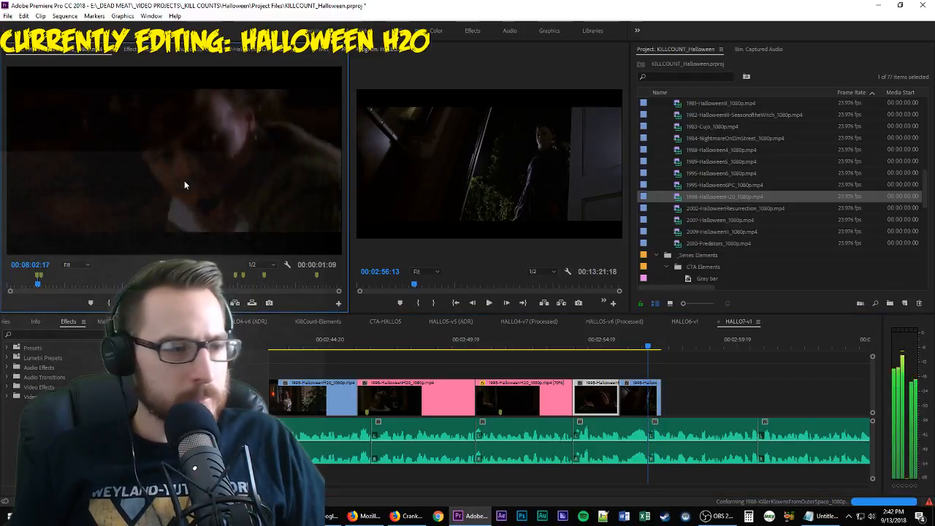
{"action": "key", "text": "k"}
{"action": "key", "text": "l"}
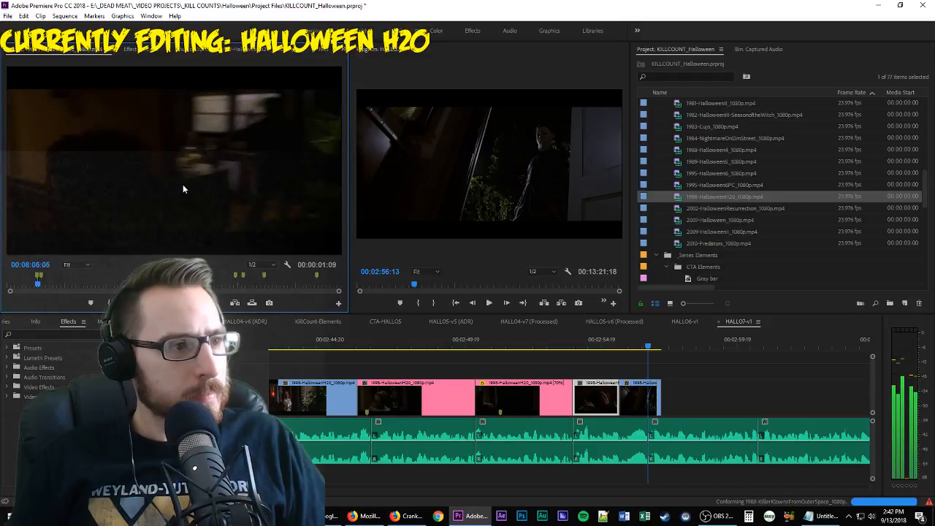
{"action": "key", "text": "i"}
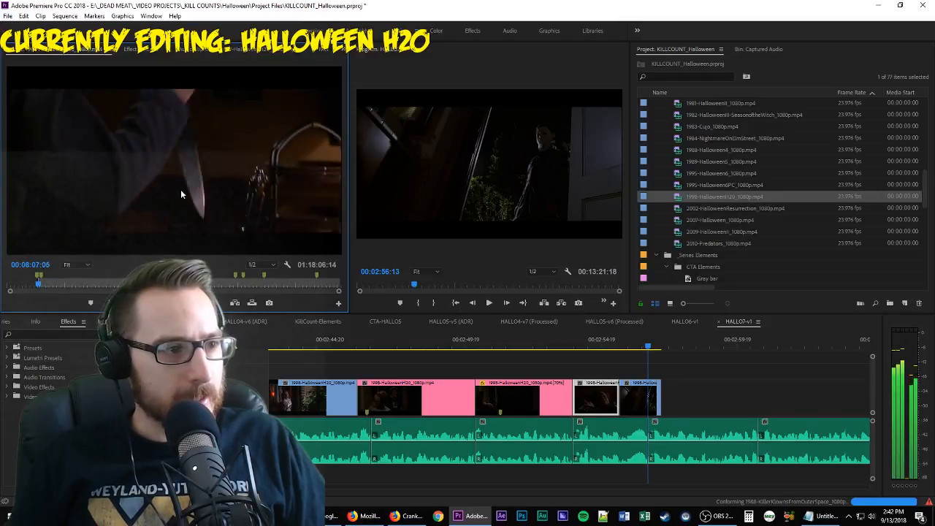
Overwrite the knife shot, with its Out point around 08:08, onto the first video track at 02:56:13 and trim its end to 02:58:00
{"action": "key", "text": "o"}
{"action": "key", "text": "k"}
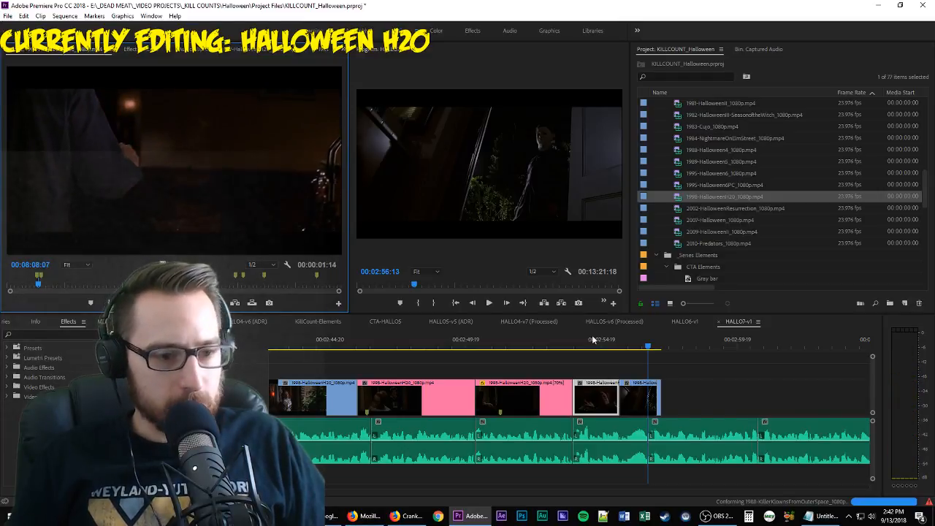
{"action": "left_click_drag", "start_coordinate": [626, 398], "coordinate": [658, 418]}
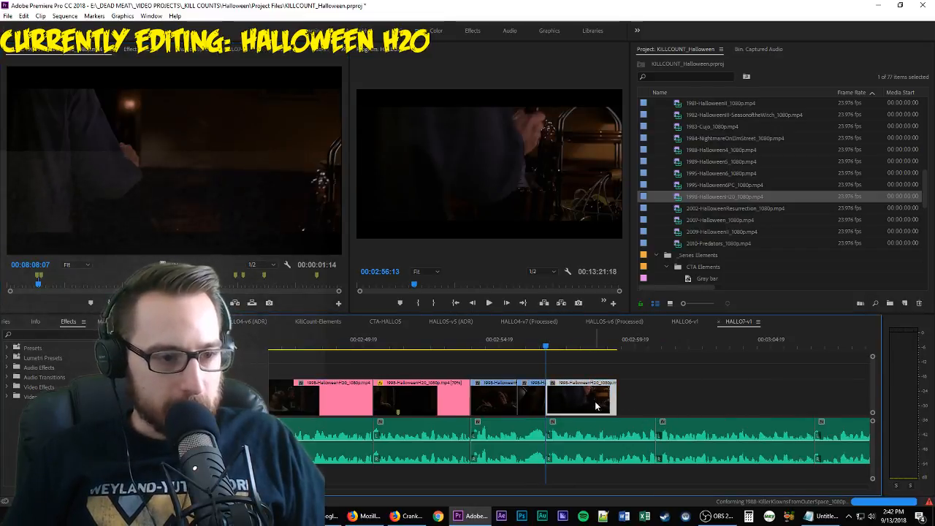
{"action": "key", "text": "space"}
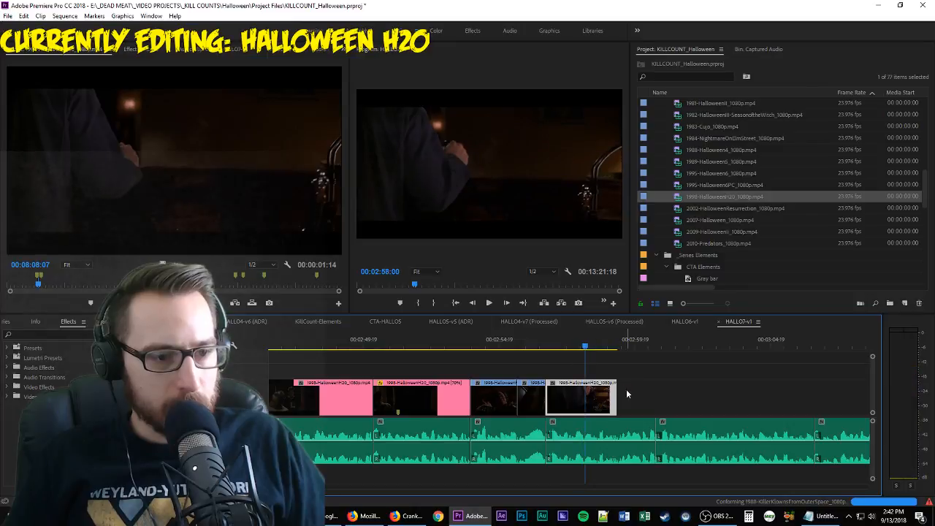
{"action": "left_click_drag", "start_coordinate": [603, 397], "coordinate": [585, 398]}
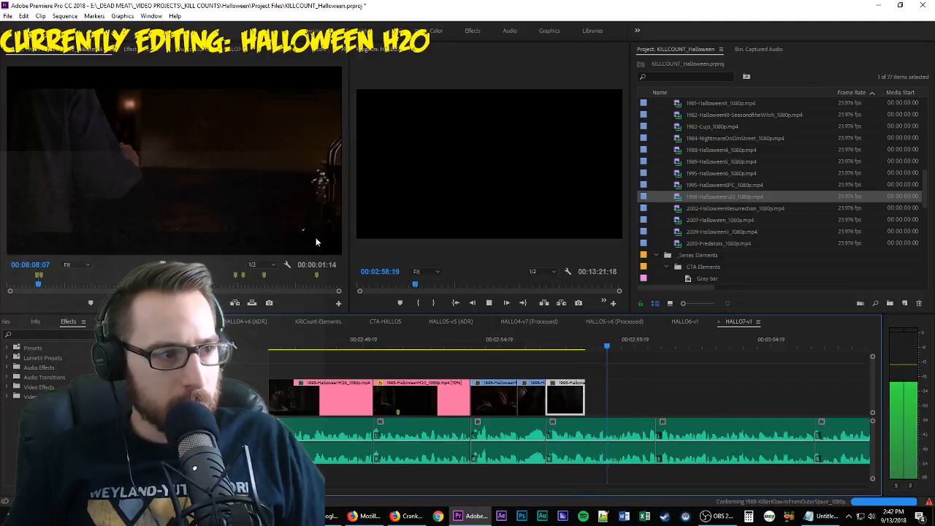
Find the police car shot around 08:17 in the source footage and mark an In point at its start
{"action": "left_click", "coordinate": [257, 195]}
{"action": "key", "text": "space"}
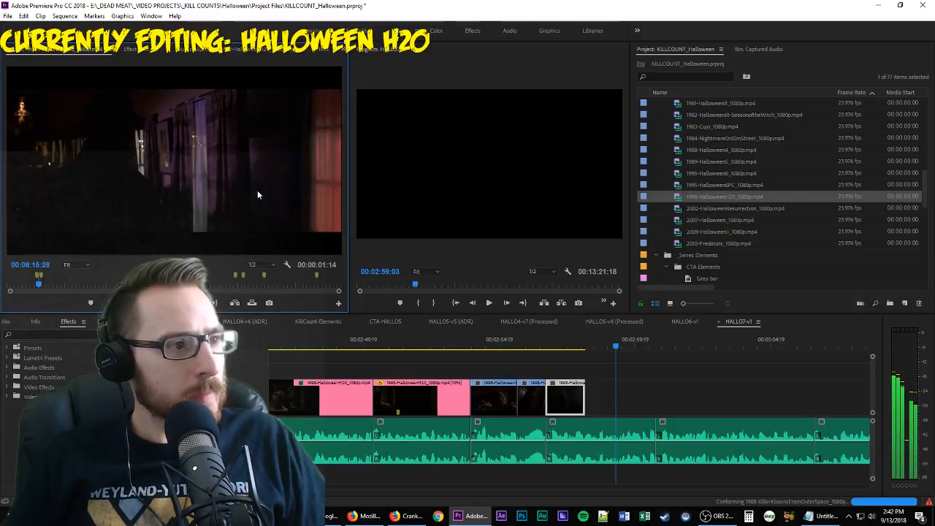
{"action": "key", "text": "i"}
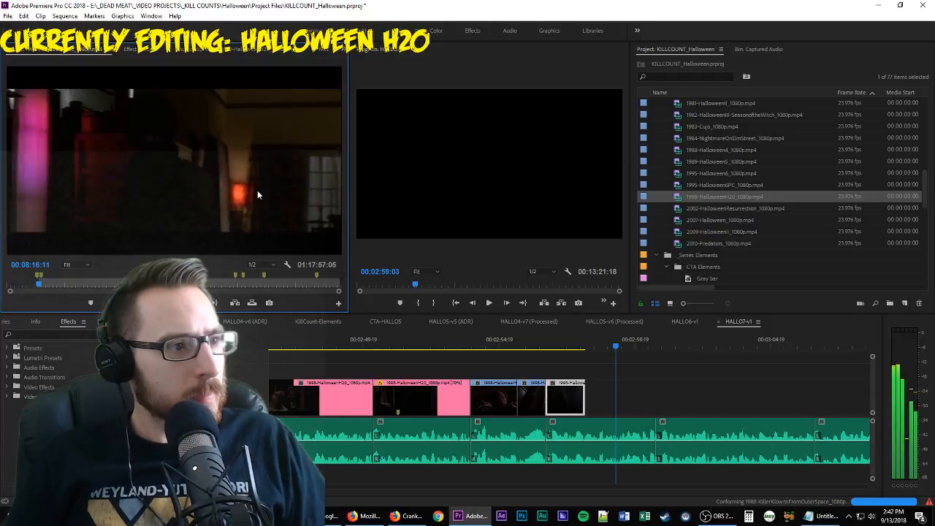
{"action": "key", "text": "j"}
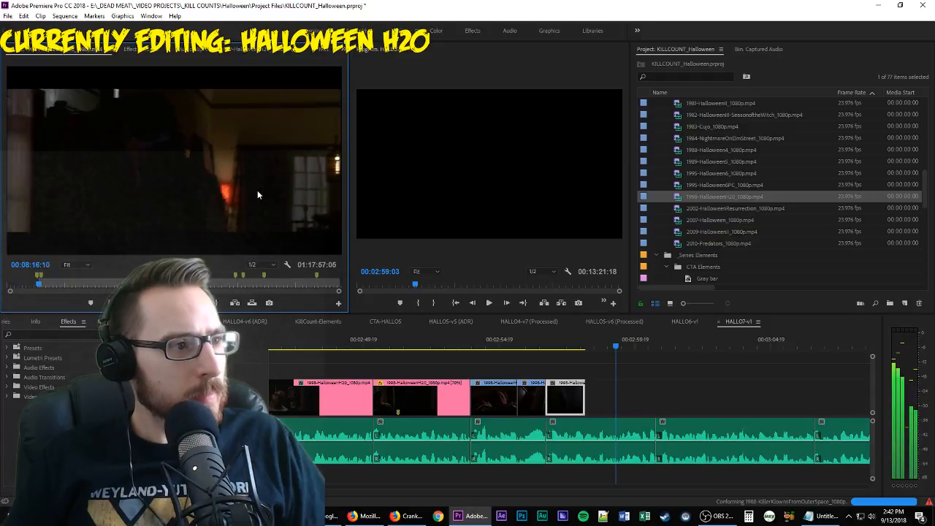
{"action": "key", "text": "l"}
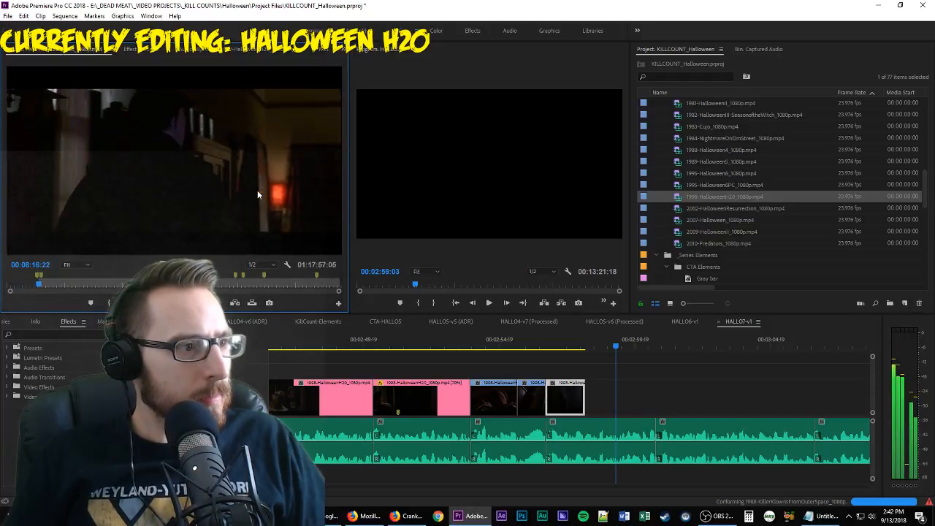
{"action": "key", "text": "i"}
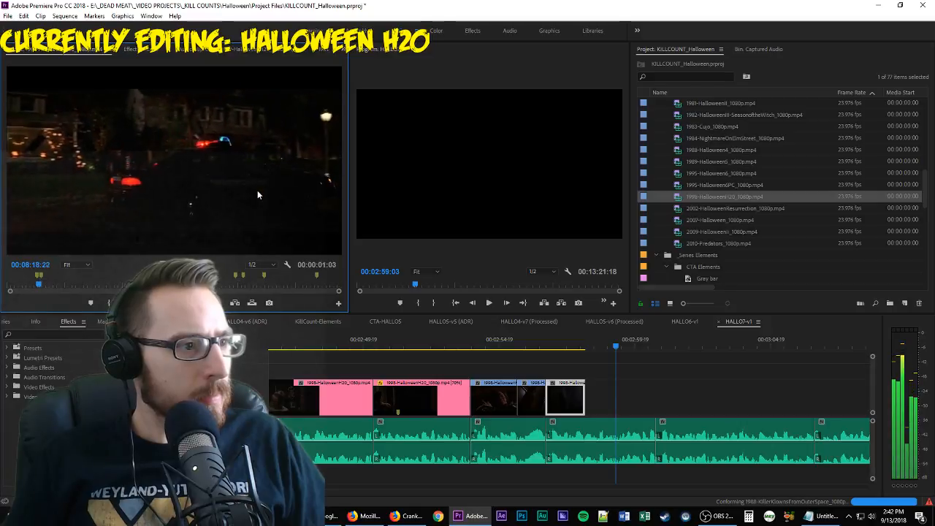
Mark the police car shot's Out point, place the shot on the first video track at 02:58:00 and extend it to about 03:00
{"action": "key", "text": "o"}
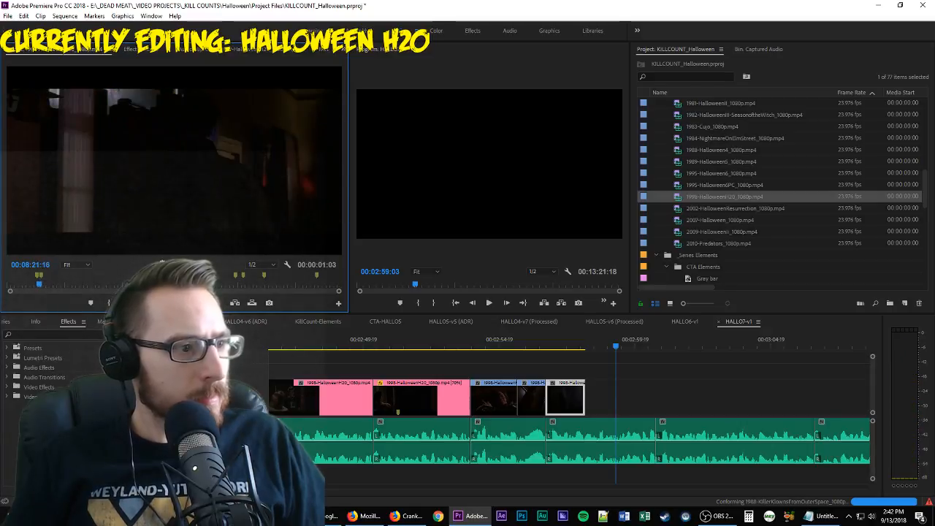
{"action": "left_click_drag", "start_coordinate": [161, 262], "coordinate": [650, 398]}
{"action": "key", "text": "space"}
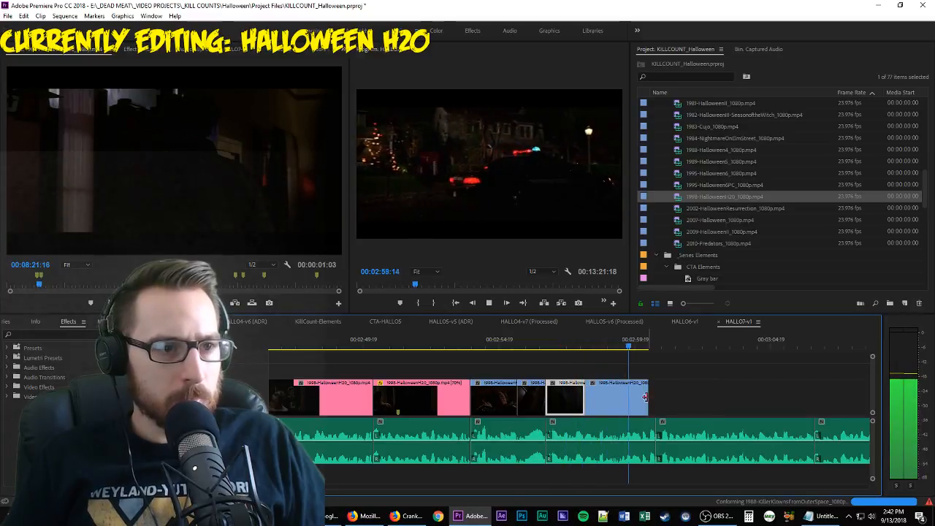
Position the timeline playhead at 02:59:05 and mark an In point at the dark interior shot around 08:22 in the source
{"action": "left_click", "coordinate": [602, 349]}
{"action": "left_click_drag", "start_coordinate": [604, 351], "coordinate": [619, 359]}
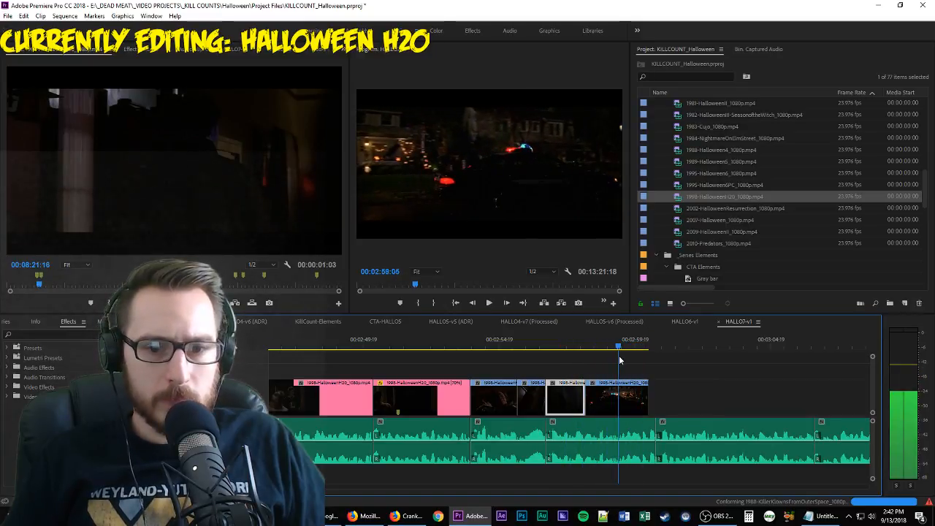
{"action": "left_click", "coordinate": [169, 173]}
{"action": "key", "text": "j"}
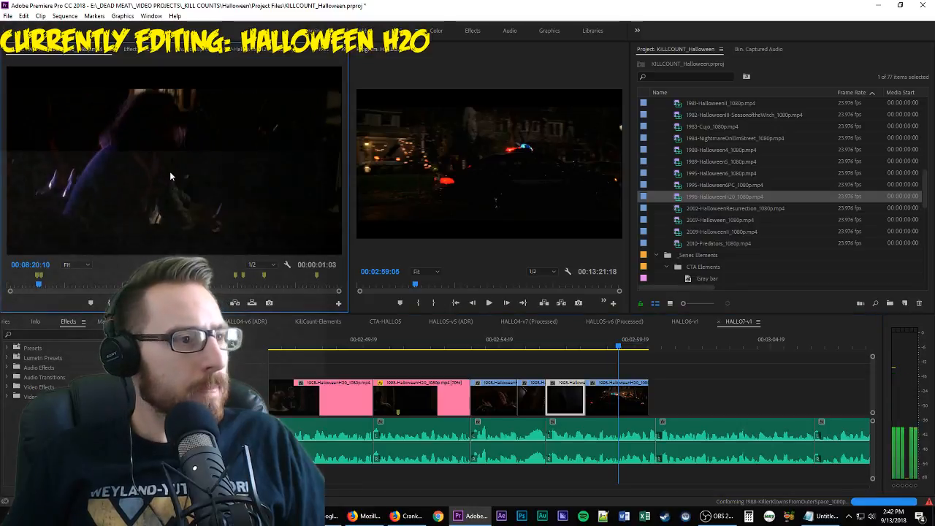
{"action": "key", "text": "l"}
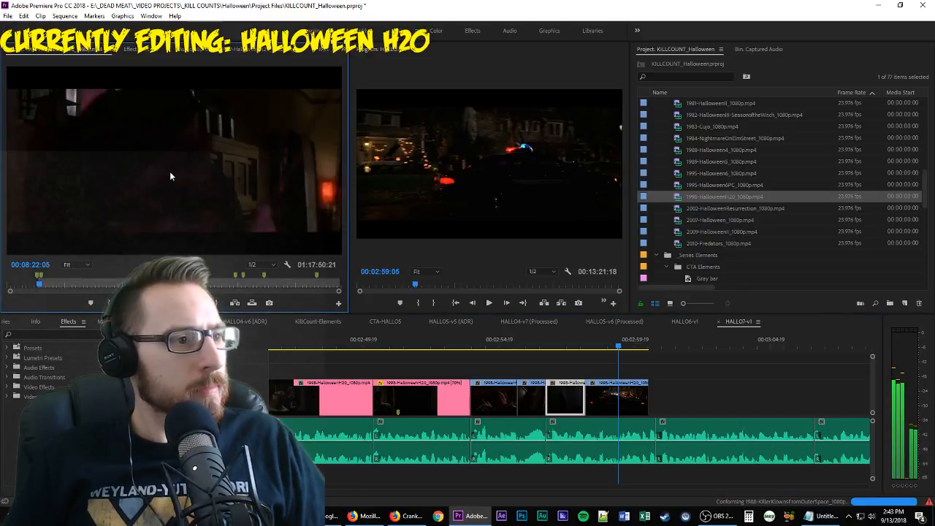
{"action": "key", "text": "i"}
Mark the interior shot's Out point around 08:23, place it on the first video track at 02:59:05 and extend it to 03:01:02
{"action": "key", "text": "o"}
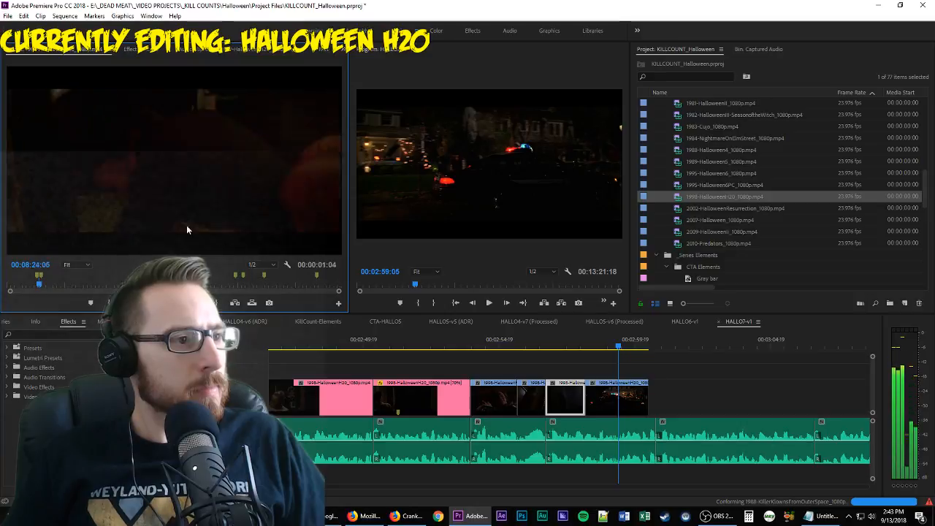
{"action": "key", "text": "k"}
{"action": "left_click_drag", "start_coordinate": [163, 264], "coordinate": [670, 401]}
{"action": "key", "text": "space"}
{"action": "key", "text": "space"}
{"action": "left_click", "coordinate": [650, 408]}
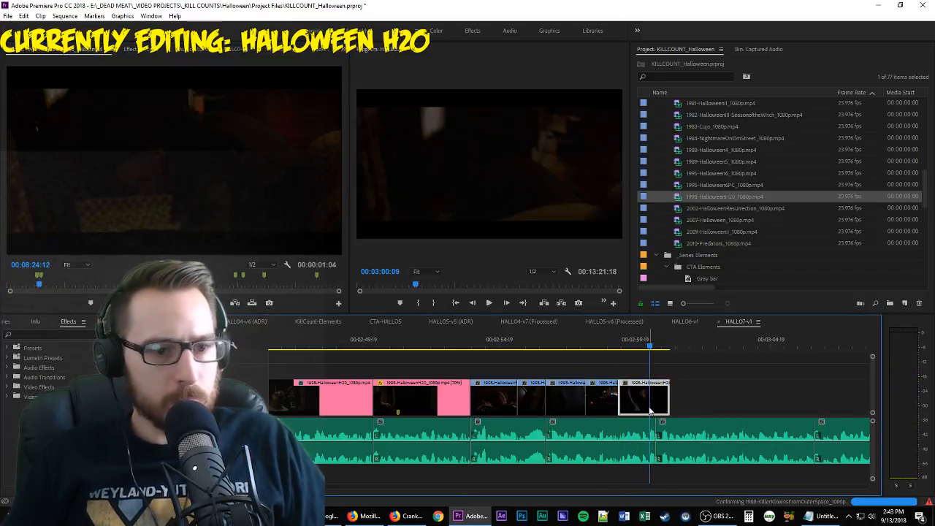
Play back the newly placed interior shot and extend its end to about 03:03:20
{"action": "key", "text": "Up"}
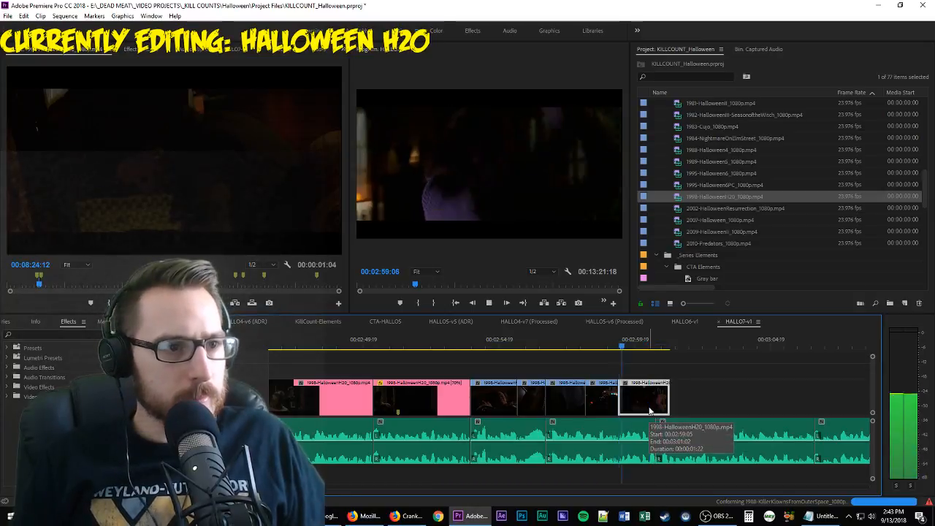
{"action": "key", "text": "space"}
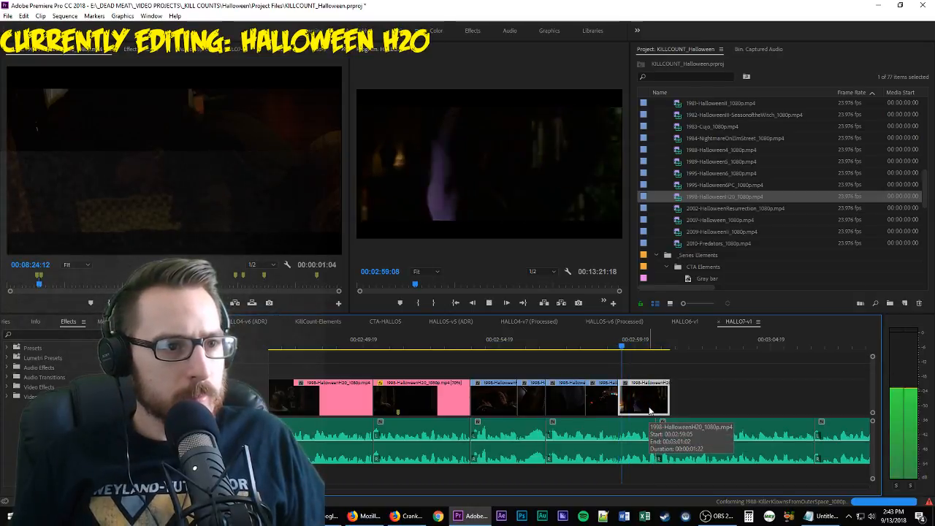
{"action": "key", "text": "space"}
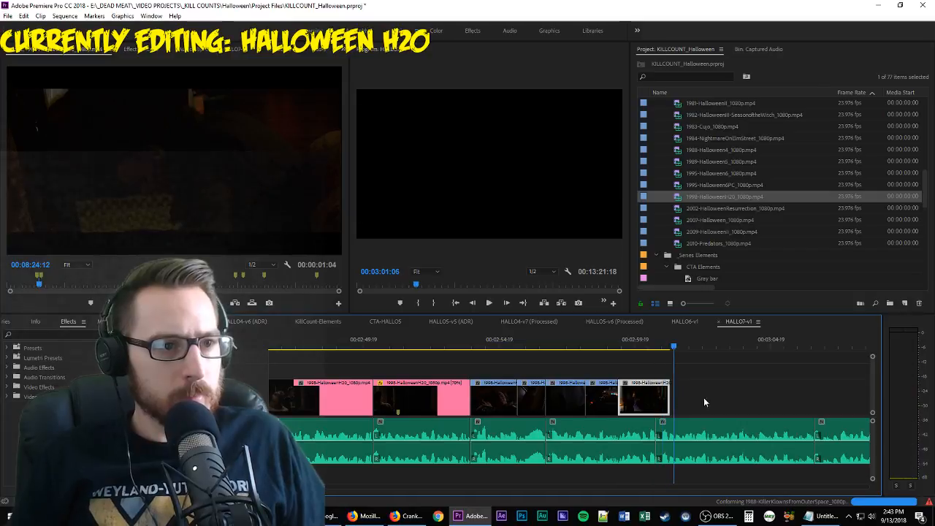
{"action": "left_click_drag", "start_coordinate": [678, 406], "coordinate": [752, 403]}
{"action": "key", "text": "space"}
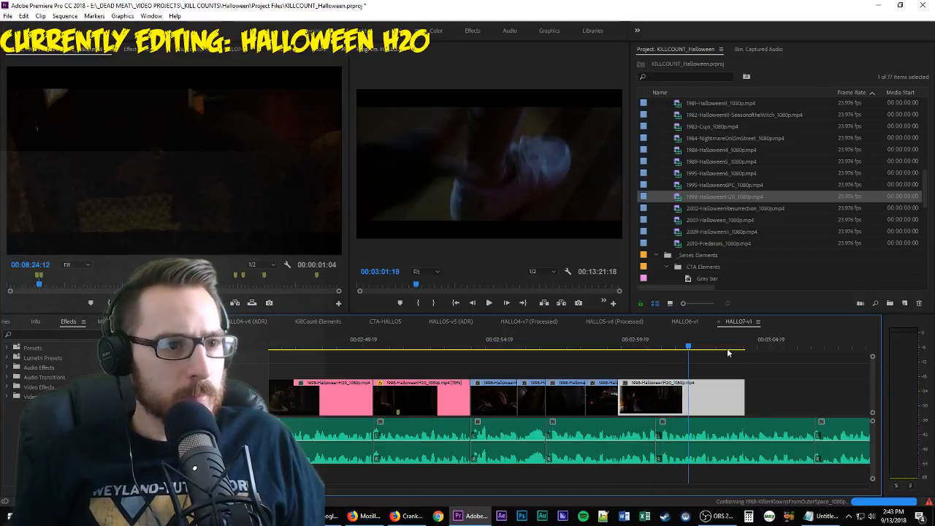
Position the timeline playhead at 03:01:11 and mark a source range from about 08:39 to 08:41
{"action": "left_click", "coordinate": [673, 349]}
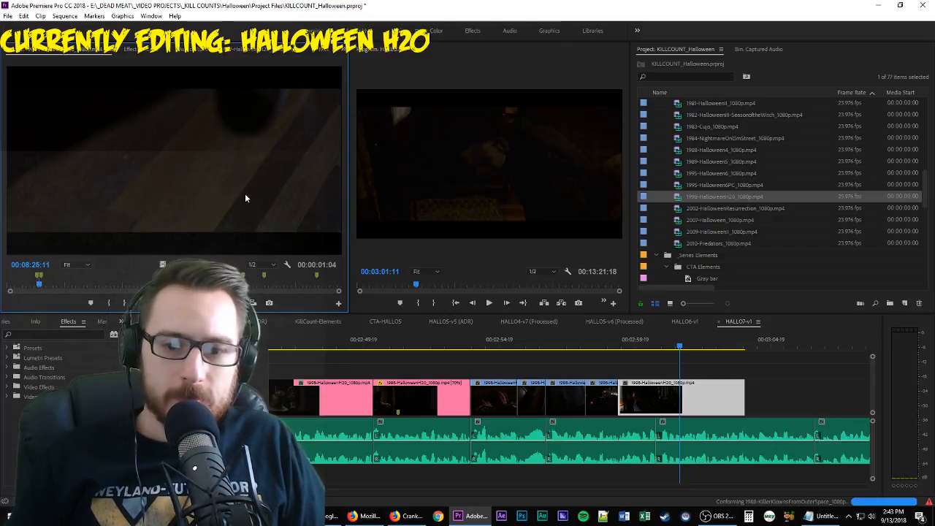
{"action": "key", "text": "space"}
{"action": "key", "text": "o"}
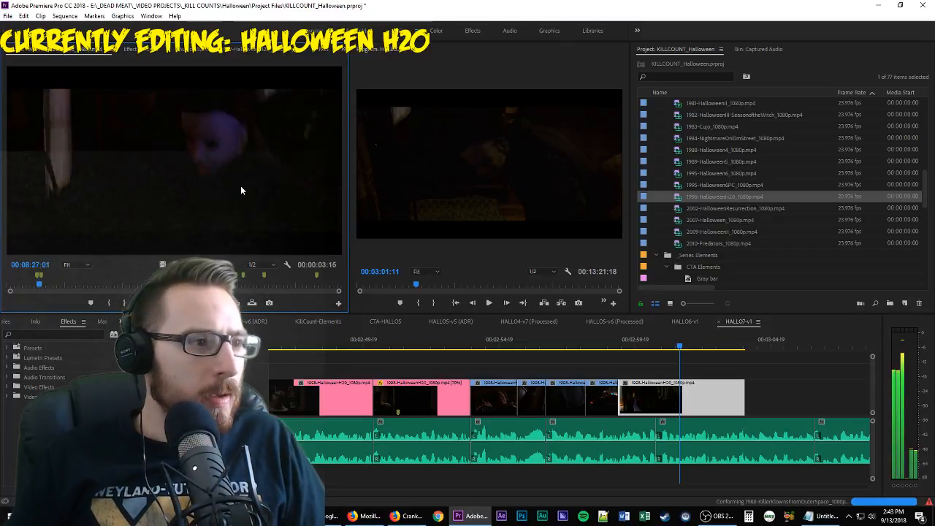
{"action": "key", "text": "o"}
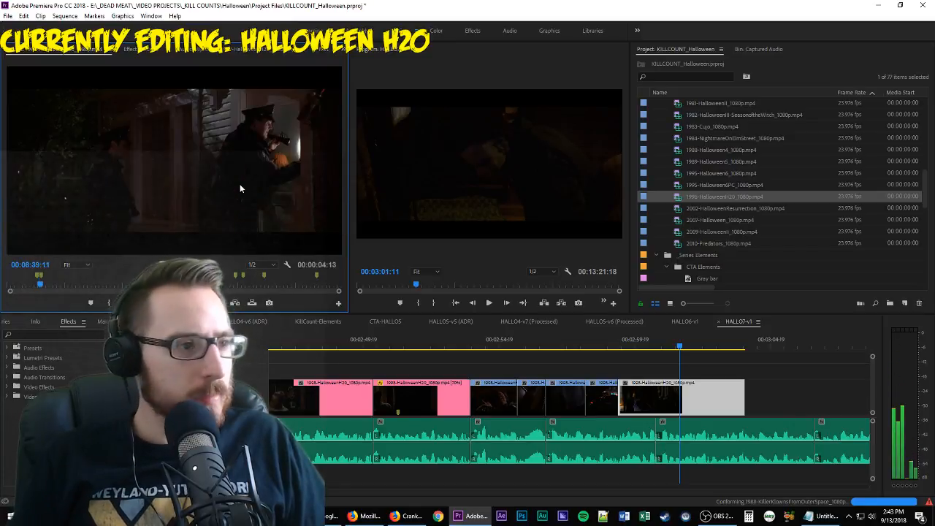
{"action": "key", "text": "ctrl+shift+x"}
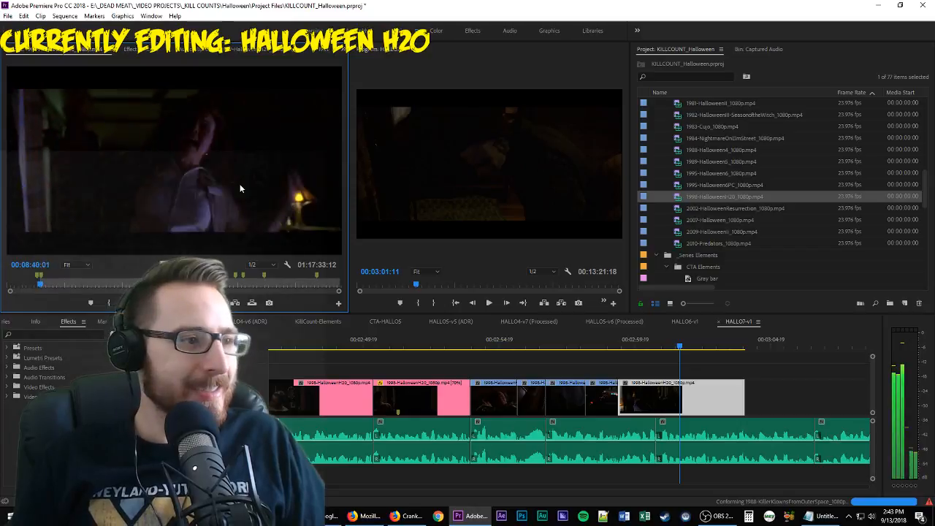
{"action": "key", "text": "o"}
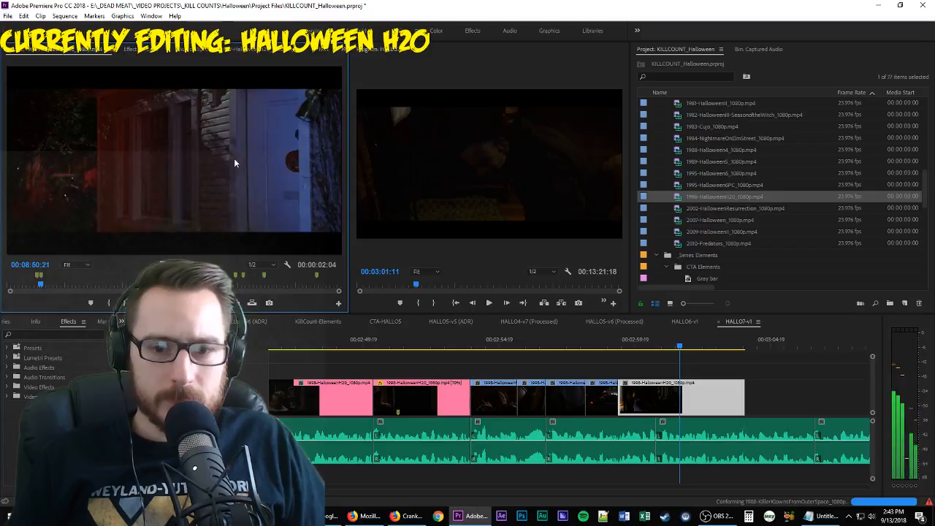
{"action": "key", "text": "space"}
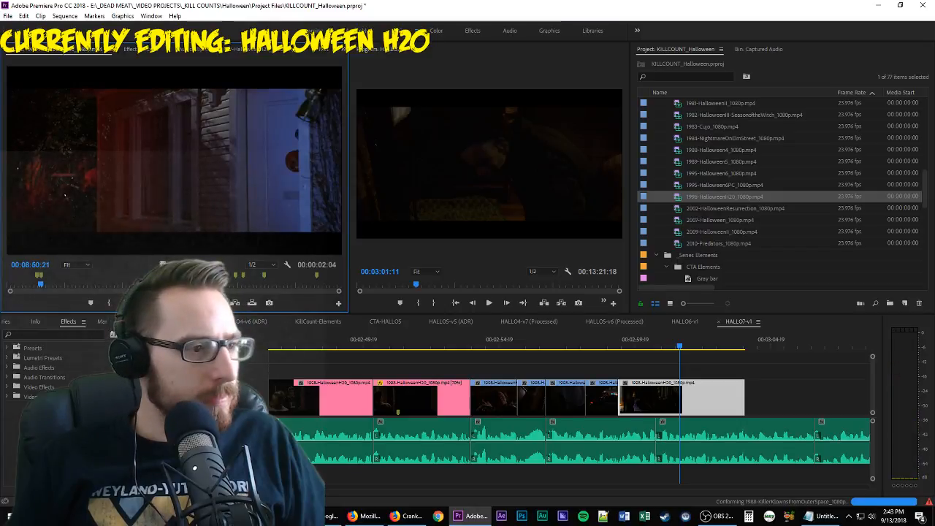
Overwrite the marked shot onto the first video track at 03:01:11 and play it back against the narration
{"action": "left_click_drag", "start_coordinate": [164, 263], "coordinate": [677, 402]}
{"action": "key", "text": "space"}
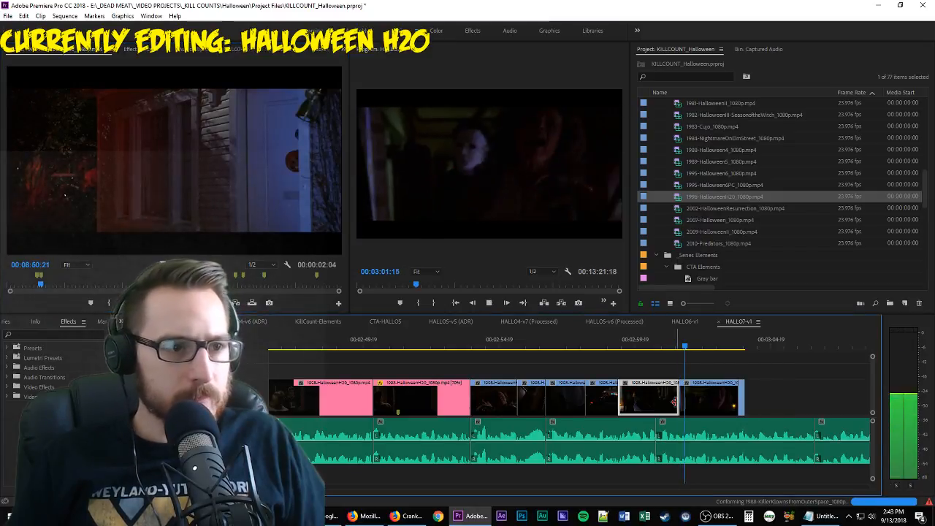
{"action": "key", "text": "space"}
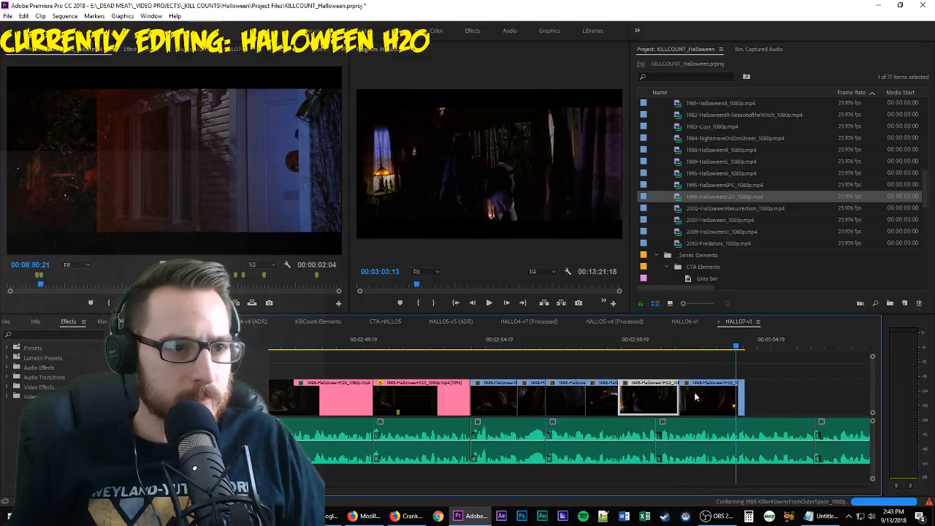
Position the timeline playhead at 03:03:10 and mark an In point around 08:44 in the source footage
{"action": "left_click_drag", "start_coordinate": [733, 354], "coordinate": [734, 349]}
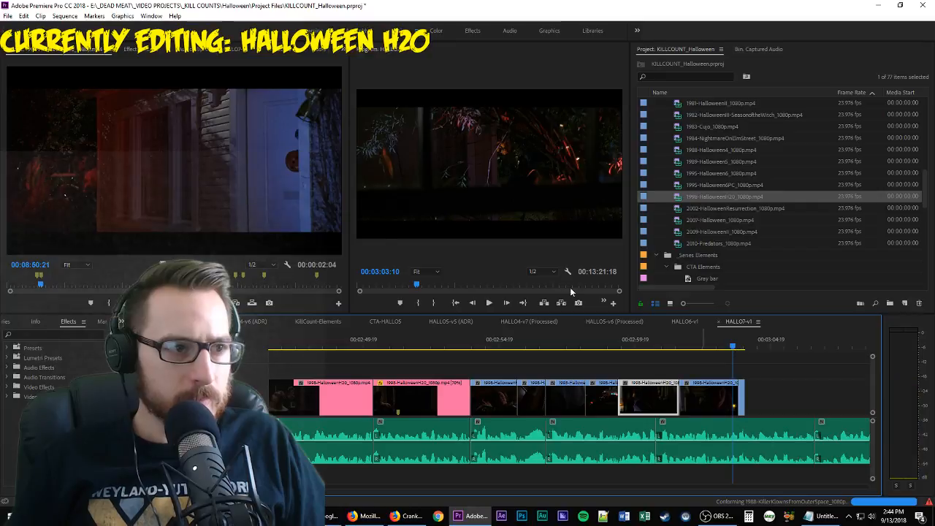
{"action": "left_click", "coordinate": [132, 168]}
{"action": "key", "text": "j"}
{"action": "key", "text": "j"}
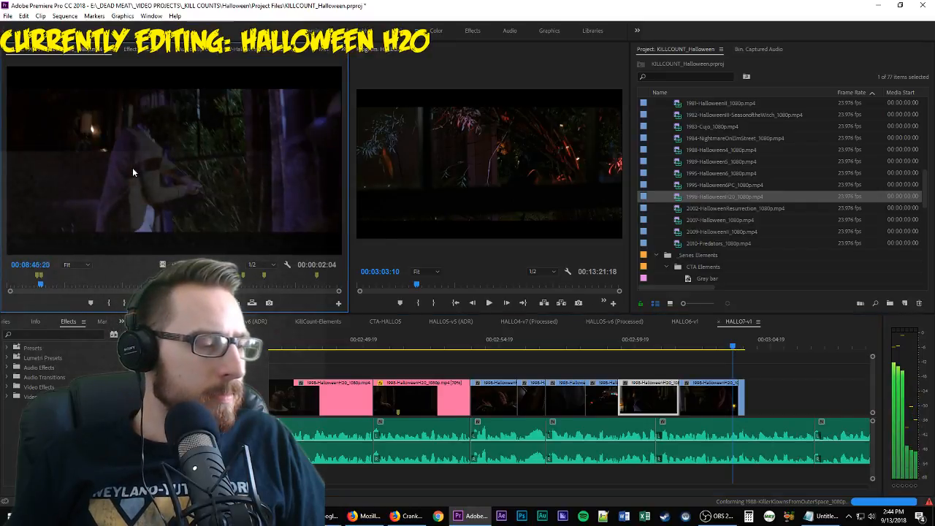
{"action": "key", "text": "k"}
{"action": "key", "text": "l"}
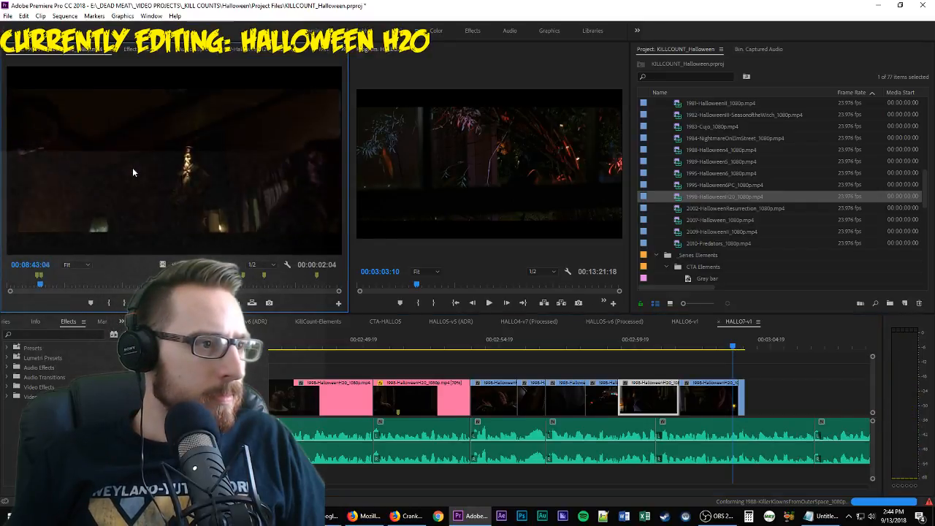
{"action": "key", "text": "i"}
{"action": "key", "text": "k"}
{"action": "key", "text": "j"}
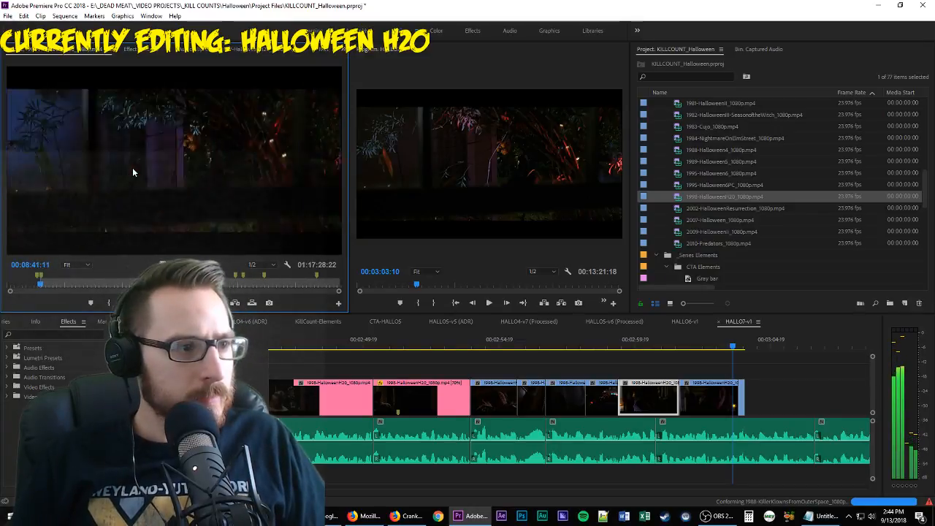
{"action": "key", "text": "l"}
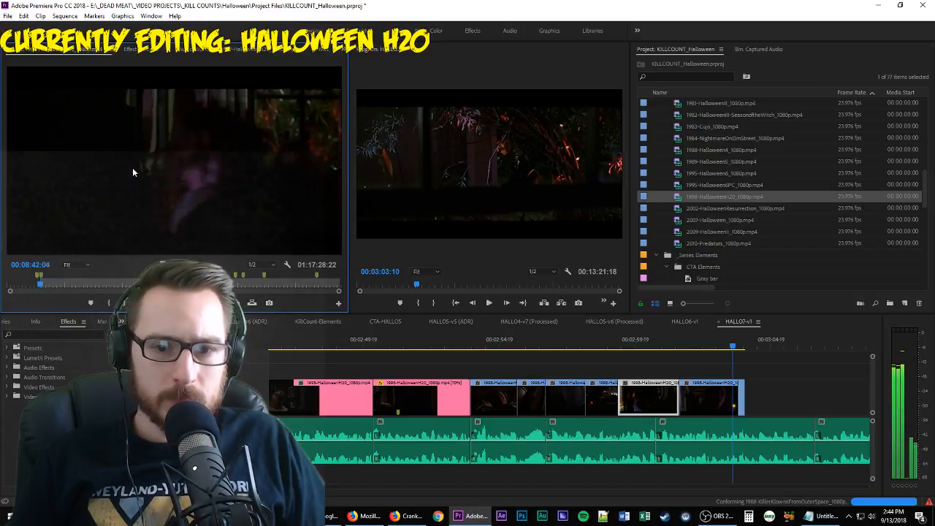
Find the start of the police officers' porch shot frame by frame and re-mark the In point there, around 08:43
{"action": "key", "text": "k"}
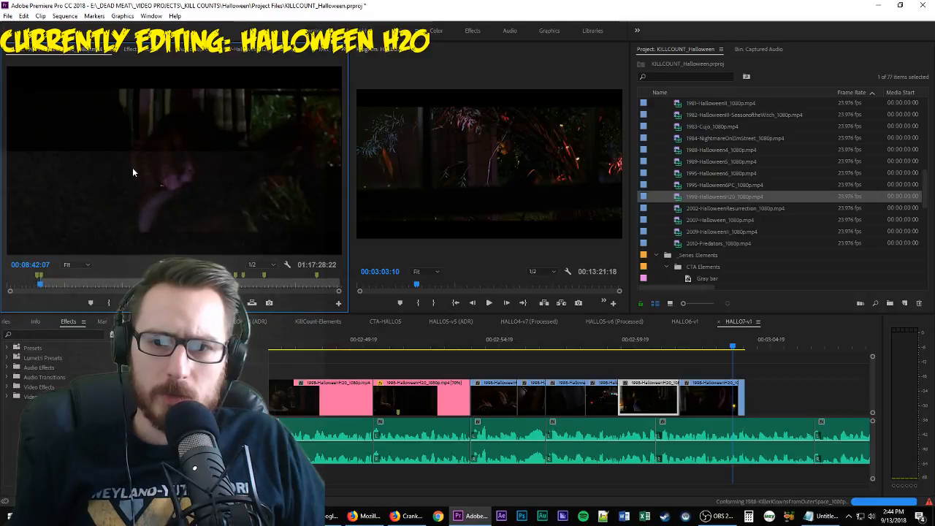
{"action": "key", "text": "l"}
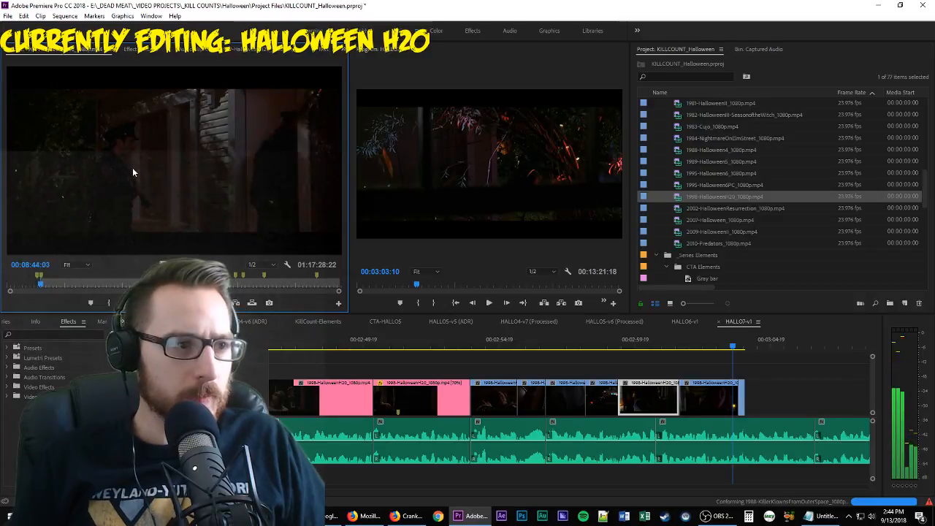
{"action": "key", "text": "Right"}
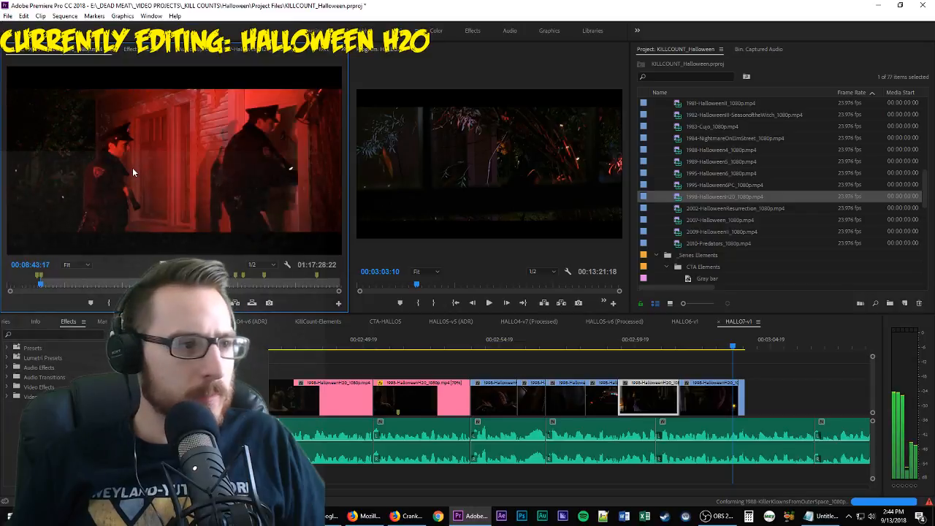
{"action": "key", "text": "Left"}
{"action": "key", "text": "Left"}
{"action": "key", "text": "Left"}
{"action": "key", "text": "Left"}
{"action": "key", "text": "Left"}
{"action": "key", "text": "l"}
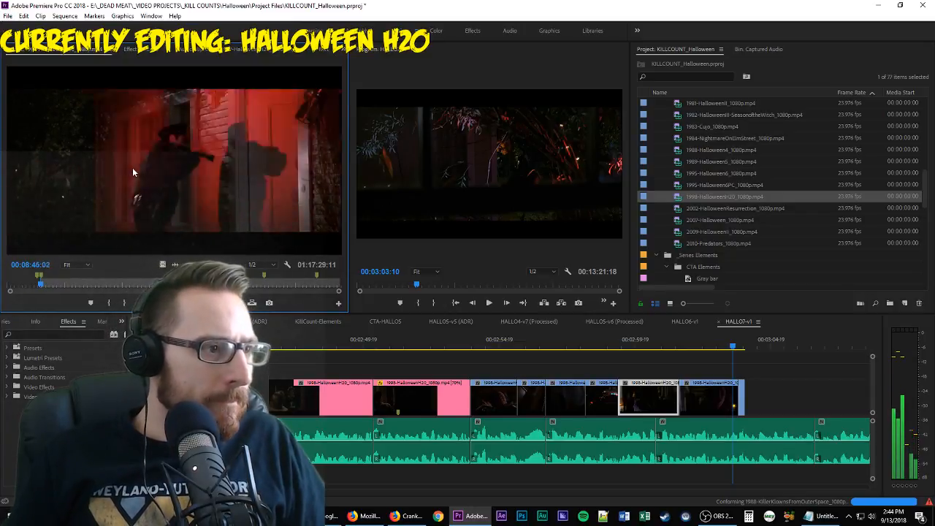
Mark the officers shot's Out point around 08:45, overwrite it onto the first video track at 03:03:10 and play it back
{"action": "key", "text": "o"}
{"action": "key", "text": "space"}
{"action": "left_click_drag", "start_coordinate": [161, 263], "coordinate": [739, 393]}
{"action": "key", "text": "space"}
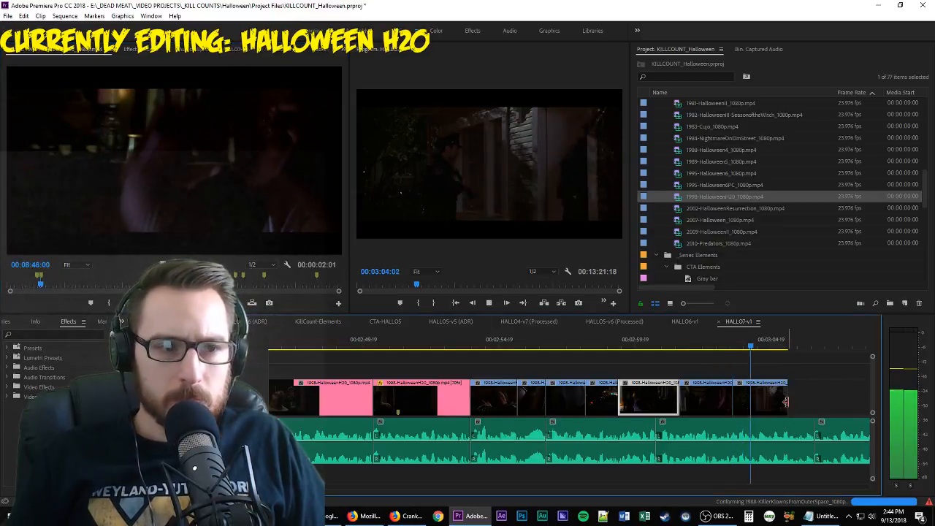
{"action": "key", "text": "space"}
Position the timeline playhead at 03:05:04 and mark the next shot's In point around 08:48 in the source footage
{"action": "left_click", "coordinate": [771, 349]}
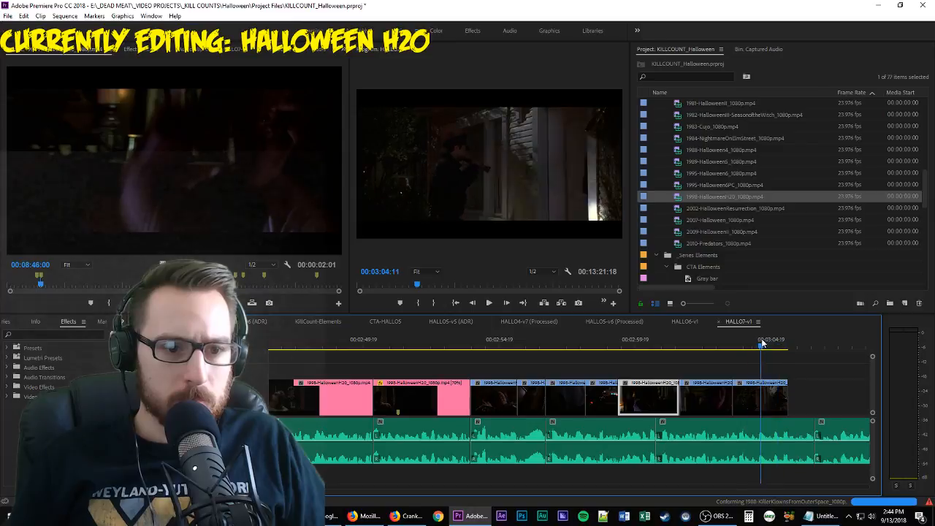
{"action": "left_click_drag", "start_coordinate": [774, 349], "coordinate": [780, 355]}
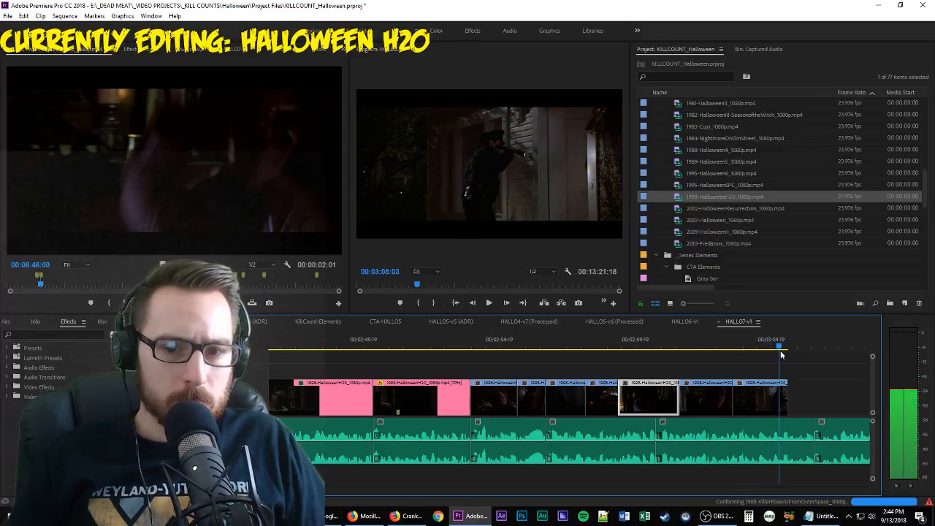
{"action": "key", "text": "space"}
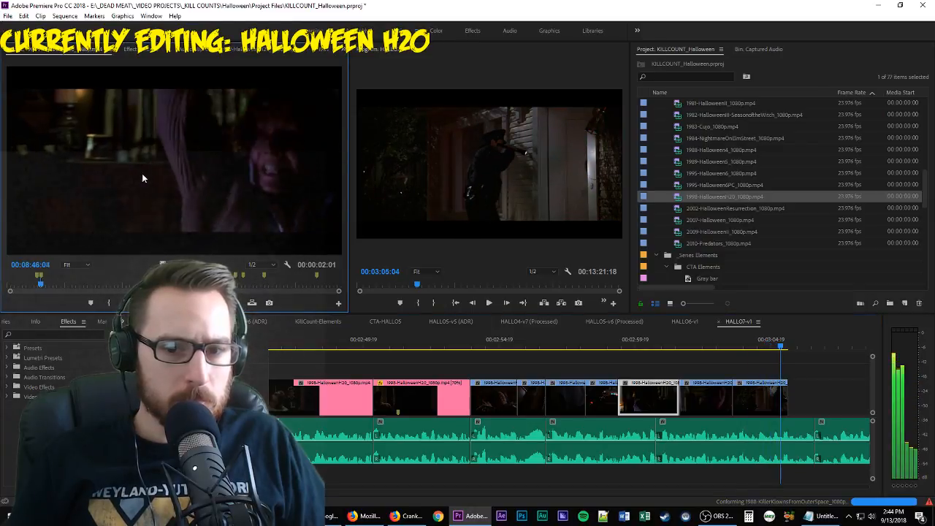
{"action": "key", "text": "i"}
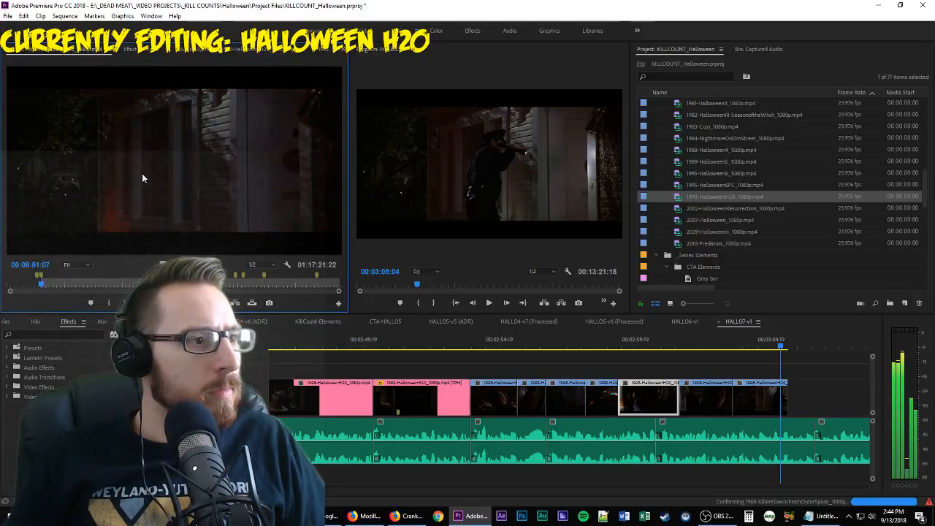
{"action": "key", "text": "j"}
{"action": "key", "text": "i"}
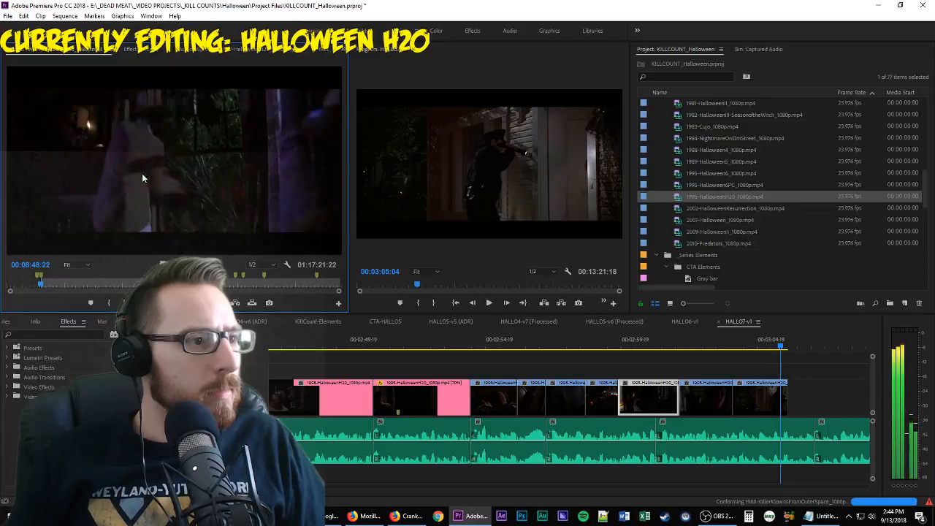
{"action": "key", "text": "i"}
{"action": "key", "text": "l"}
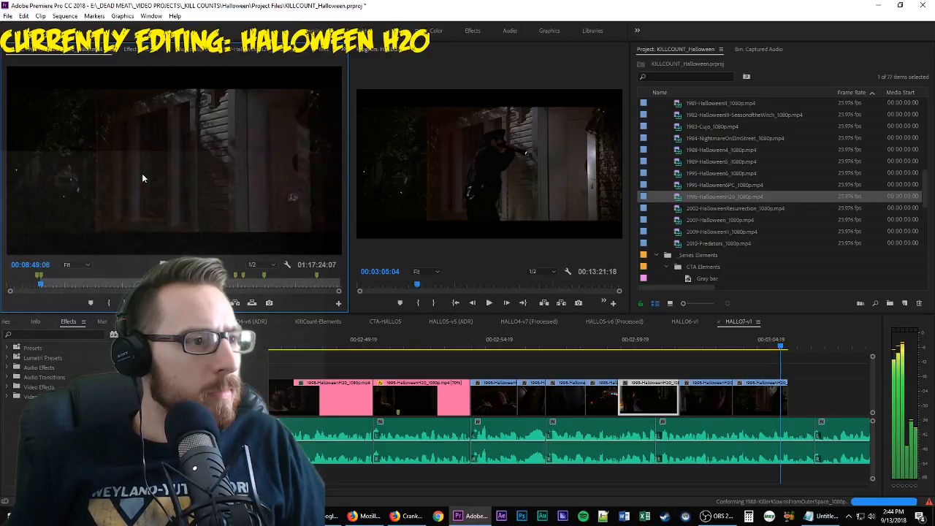
{"action": "key", "text": "j"}
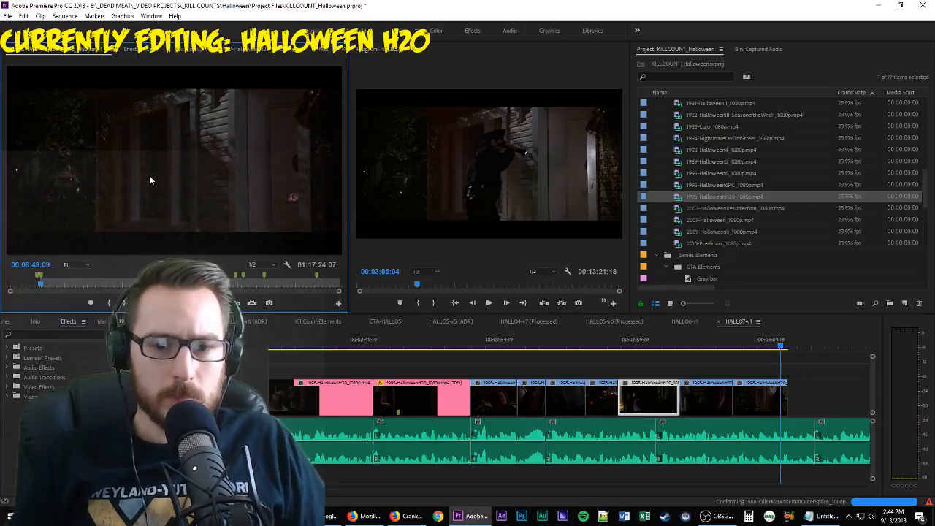
{"action": "key", "text": "i"}
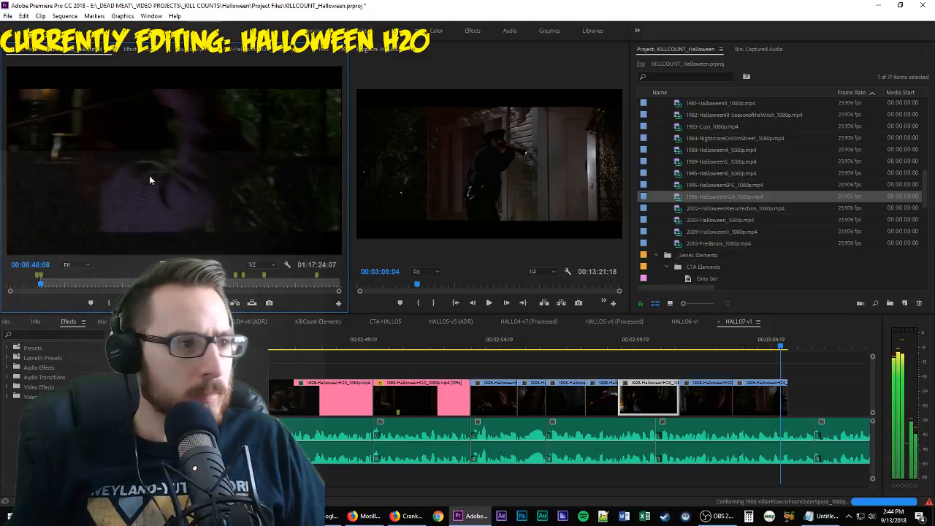
Overwrite the shot, with its Out point at 08:49:09, onto the first video track at 03:05:04 and extend its end to 03:06:10
{"action": "key", "text": "l"}
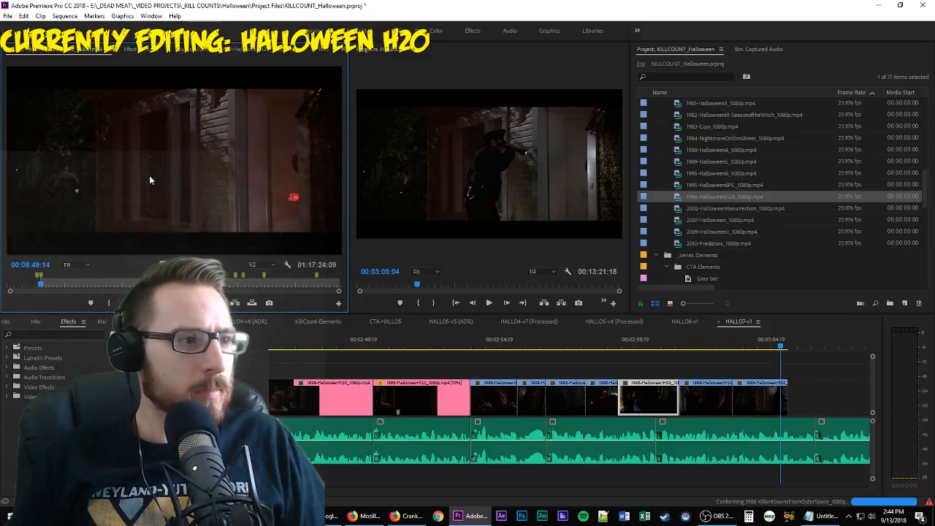
{"action": "key", "text": "k"}
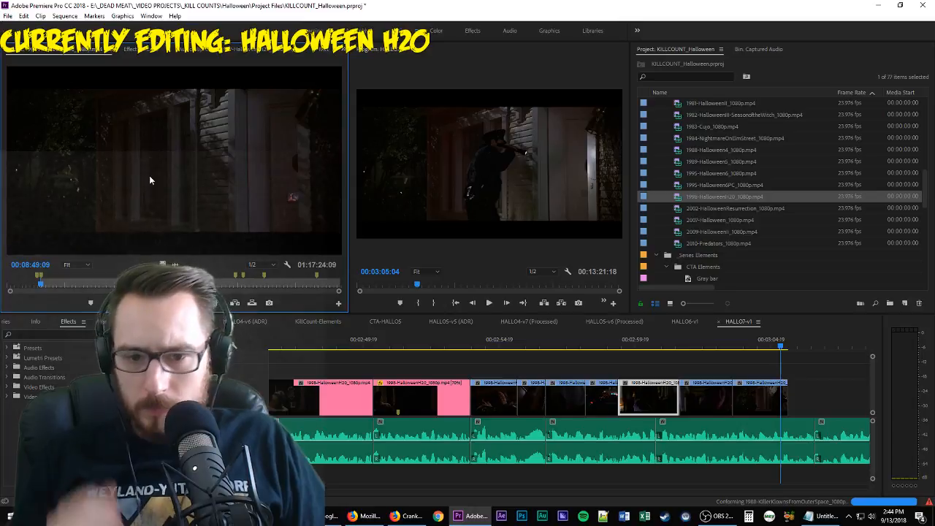
{"action": "key", "text": "o"}
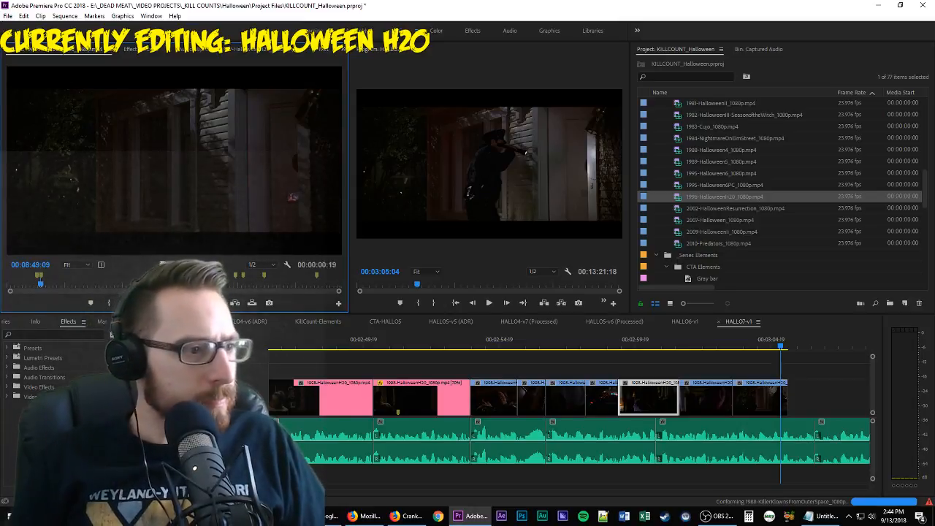
{"action": "left_click_drag", "start_coordinate": [787, 394], "coordinate": [799, 395]}
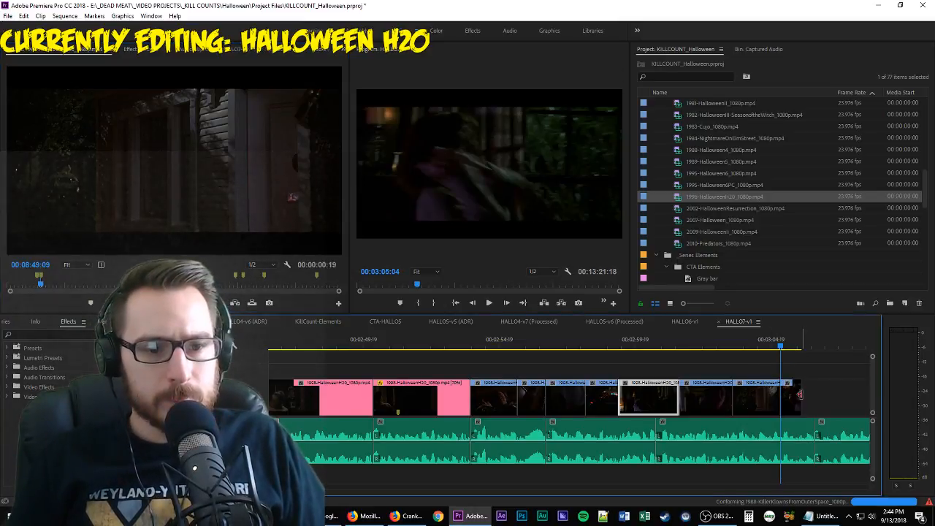
{"action": "key", "text": "space"}
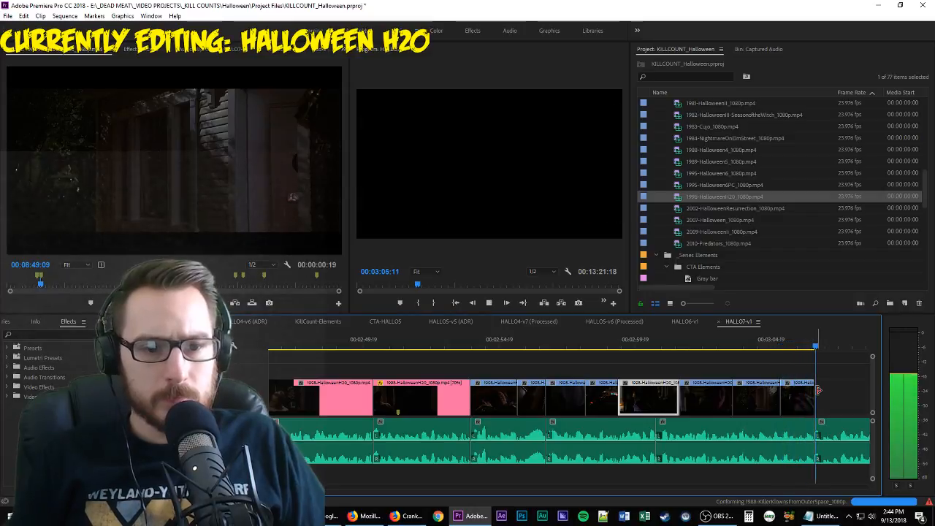
Mark the source footage from about 08:51 to 08:53:21 and insert it into the sequence at 03:06:10
{"action": "left_click", "coordinate": [181, 190]}
{"action": "key", "text": "space"}
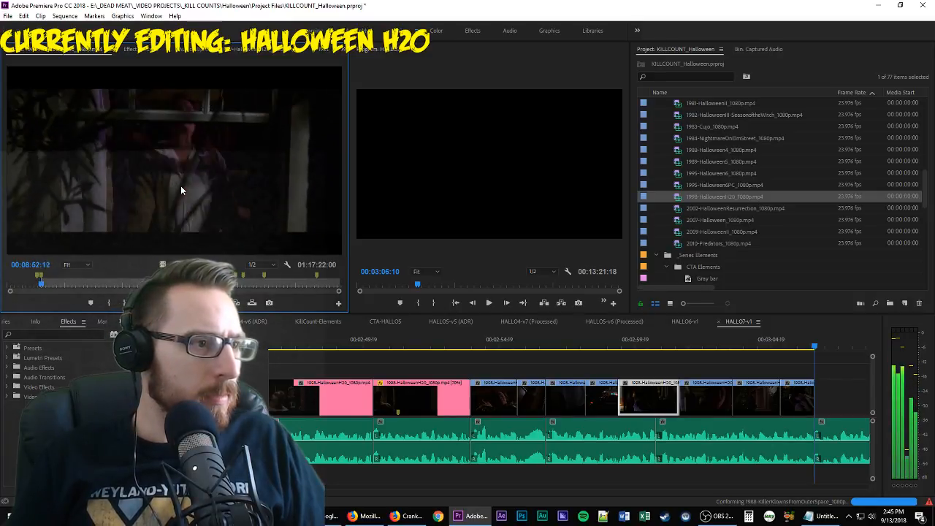
{"action": "key", "text": "o"}
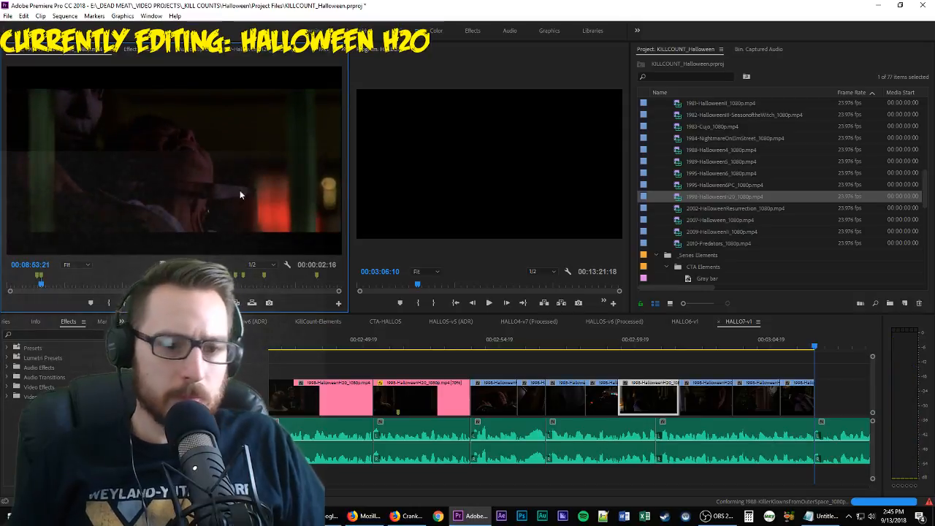
{"action": "left_click", "coordinate": [234, 303]}
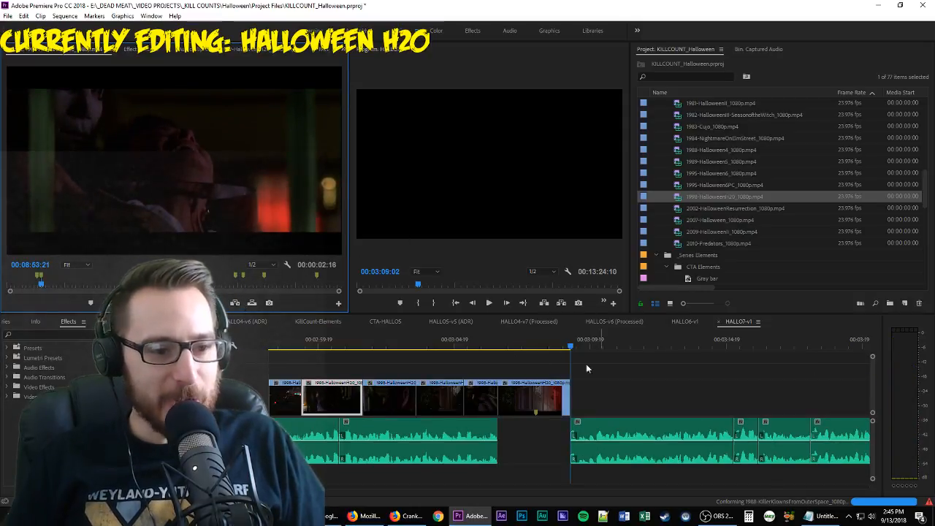
Play back the inserted footage and roll its edit point with the preceding shot to 03:07:05
{"action": "left_click", "coordinate": [471, 348]}
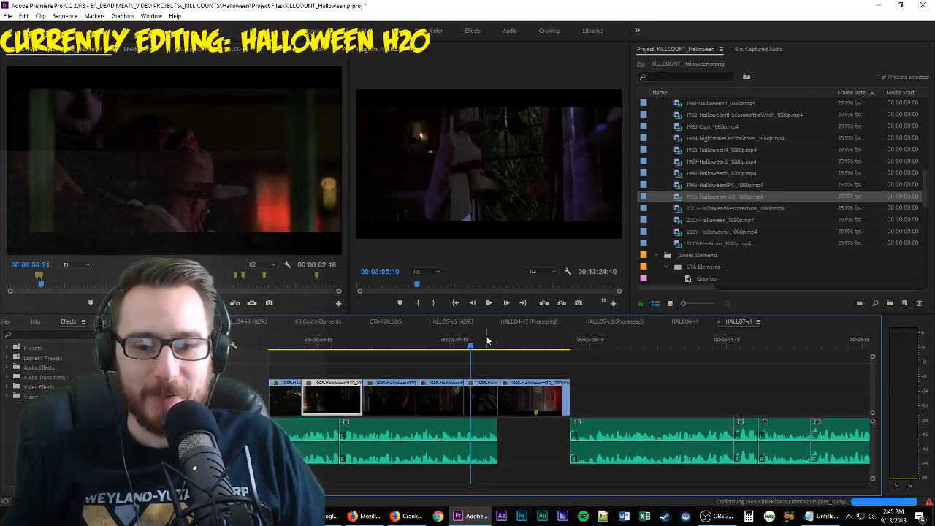
{"action": "key", "text": "space"}
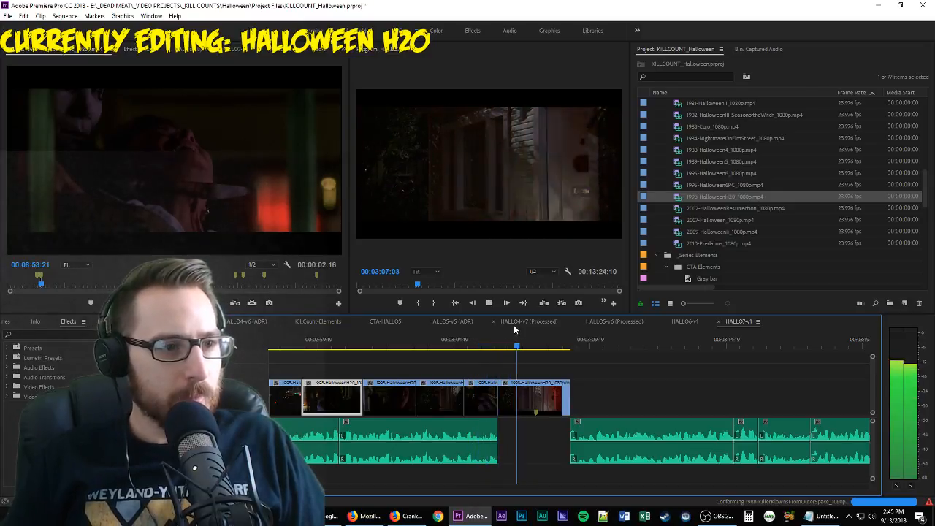
{"action": "key", "text": "space"}
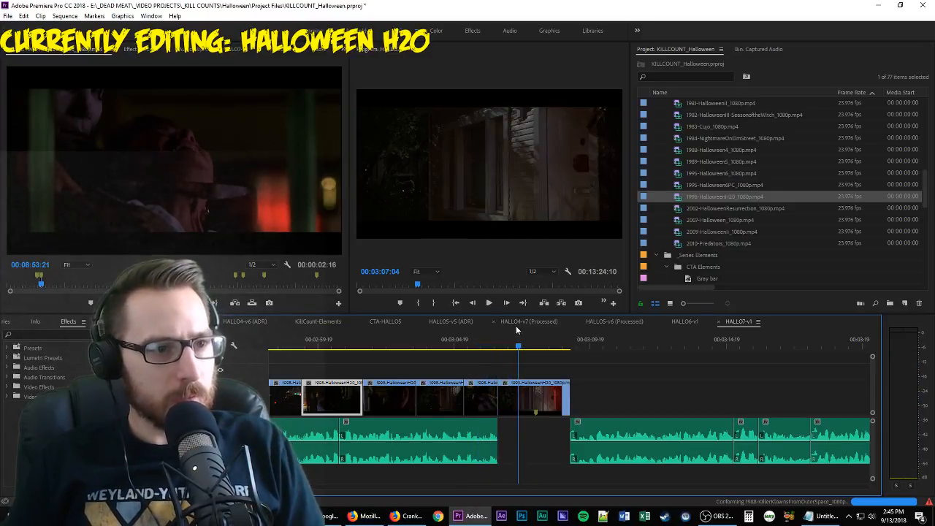
{"action": "key", "text": "Right"}
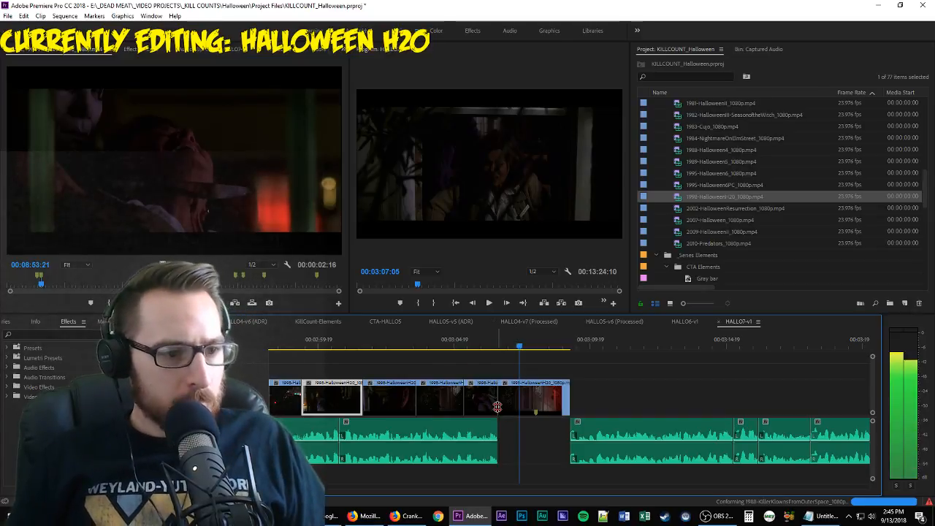
{"action": "left_click_drag", "start_coordinate": [497, 407], "coordinate": [527, 408]}
{"action": "key", "text": "Up"}
{"action": "key", "text": "space"}
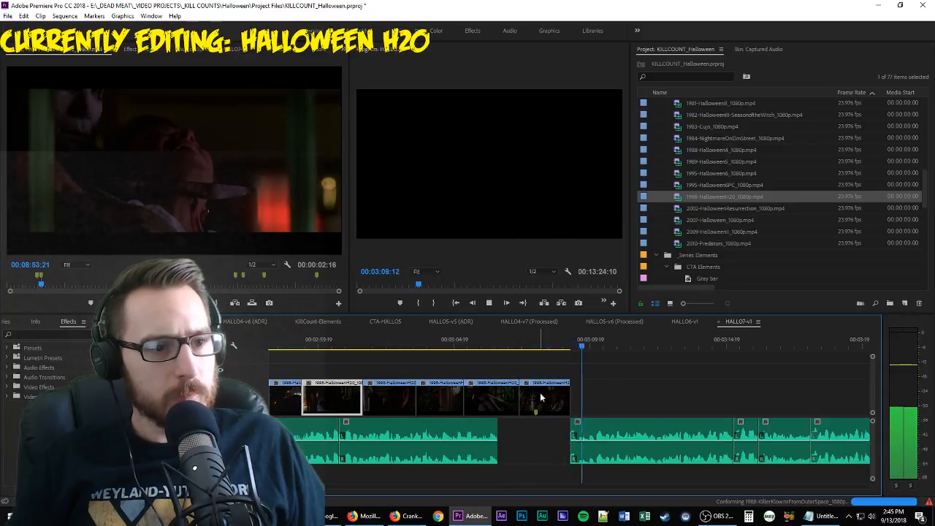
Extend the end of the last video clip to about 03:19 while playing it against the narration
{"action": "left_click_drag", "start_coordinate": [575, 396], "coordinate": [719, 397]}
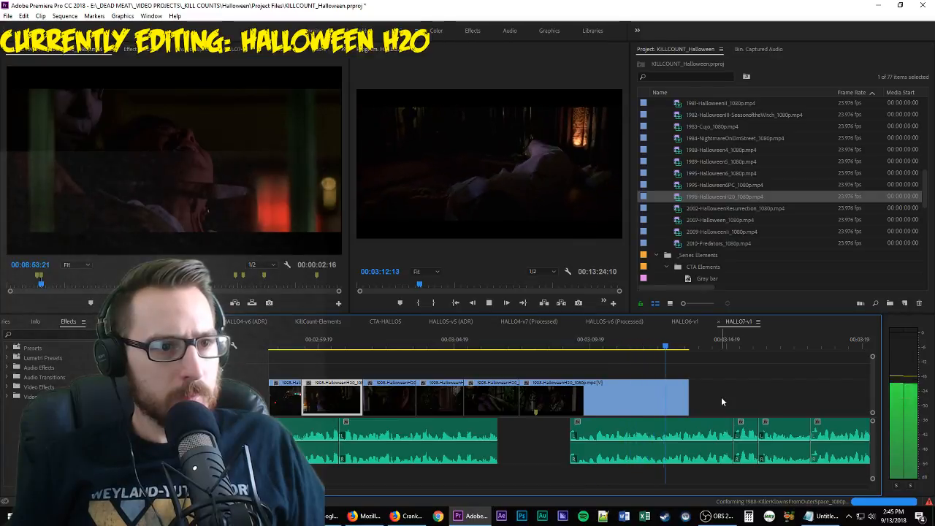
{"action": "left_click_drag", "start_coordinate": [688, 398], "coordinate": [787, 405]}
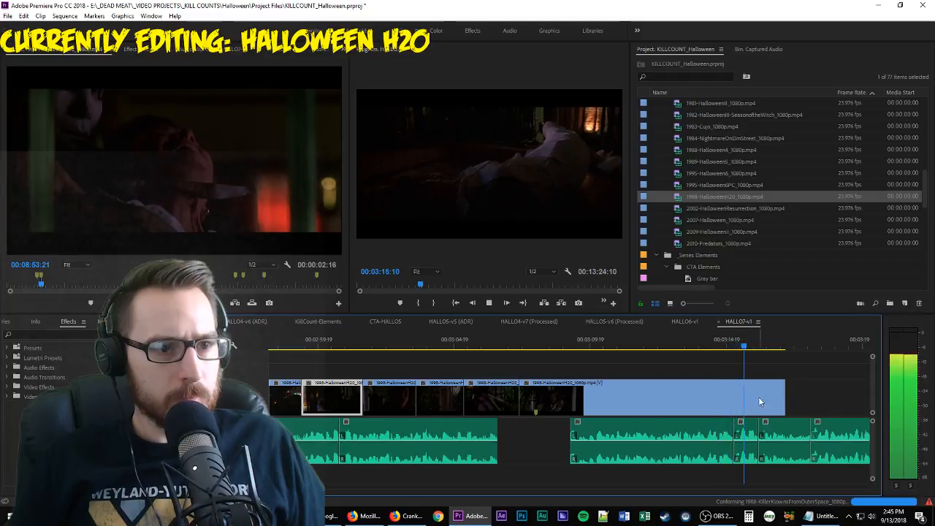
{"action": "key", "text": "space"}
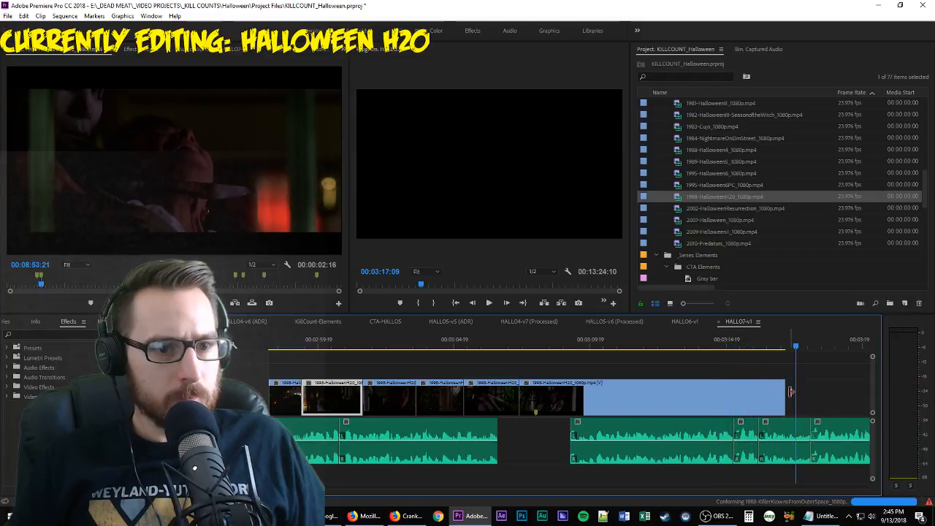
{"action": "left_click_drag", "start_coordinate": [791, 391], "coordinate": [841, 394]}
{"action": "key", "text": "space"}
Add a frame hold to the extended clip around 03:16:18 and remove the part of the held segment after 03:18:00
{"action": "left_click", "coordinate": [775, 345]}
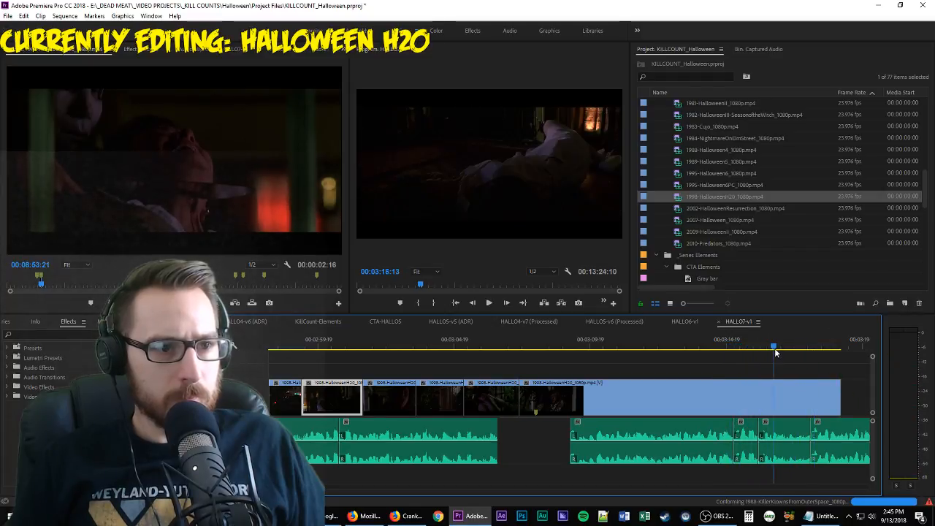
{"action": "right_click", "coordinate": [765, 389]}
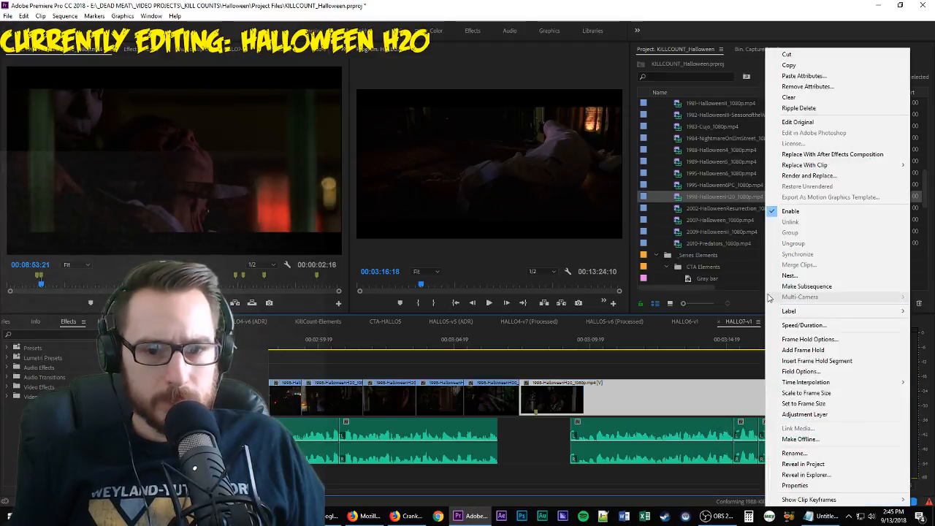
{"action": "left_click", "coordinate": [803, 352]}
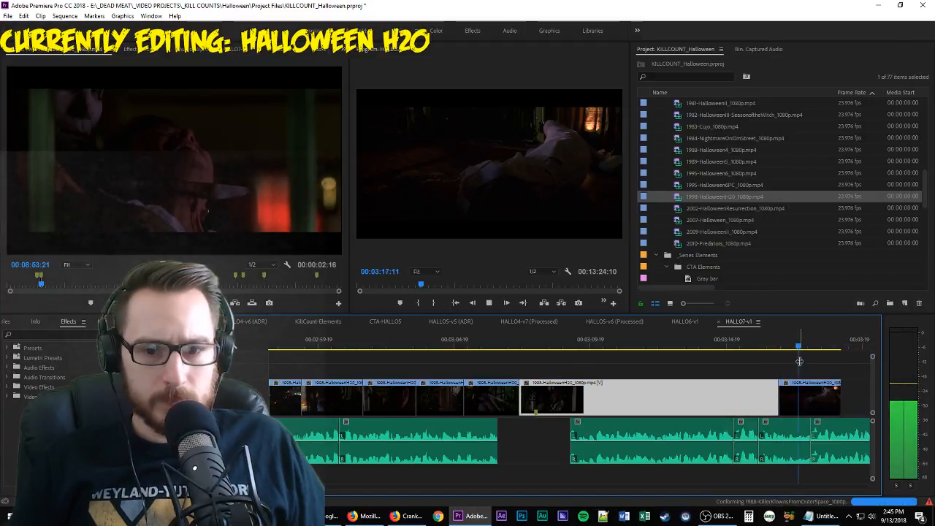
{"action": "scroll", "coordinate": [789, 400], "scroll_direction": "down", "scroll_amount": 3}
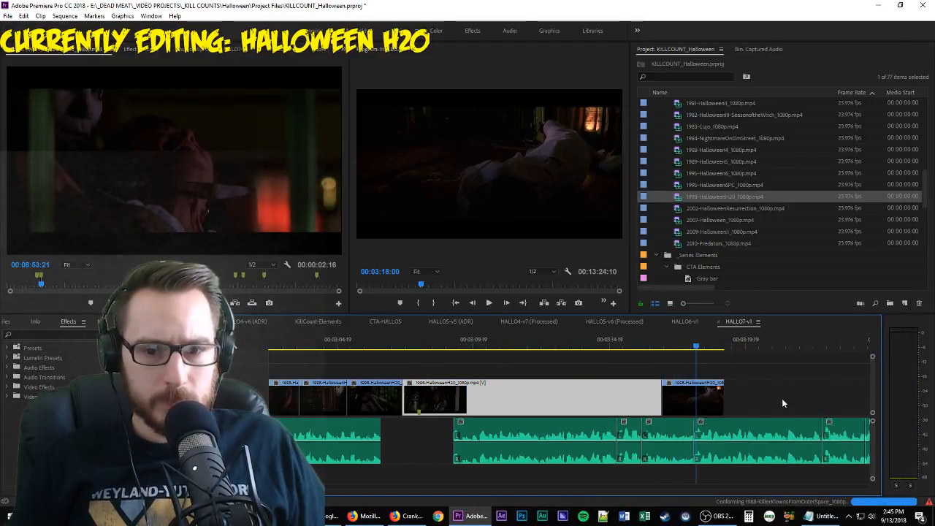
{"action": "left_click", "coordinate": [700, 395]}
{"action": "key", "text": "Delete"}
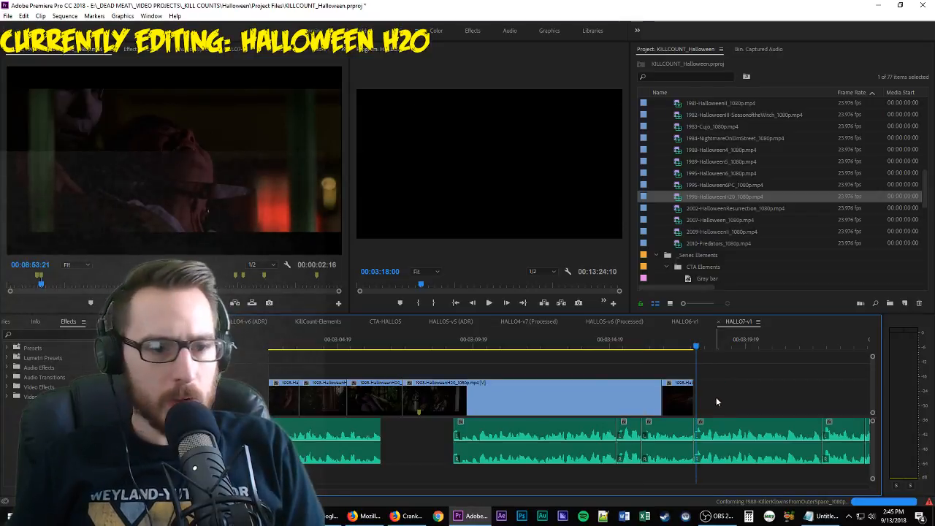
Label the extended clip and its frame-hold segment Rose and save the project
{"action": "left_click", "coordinate": [584, 397]}
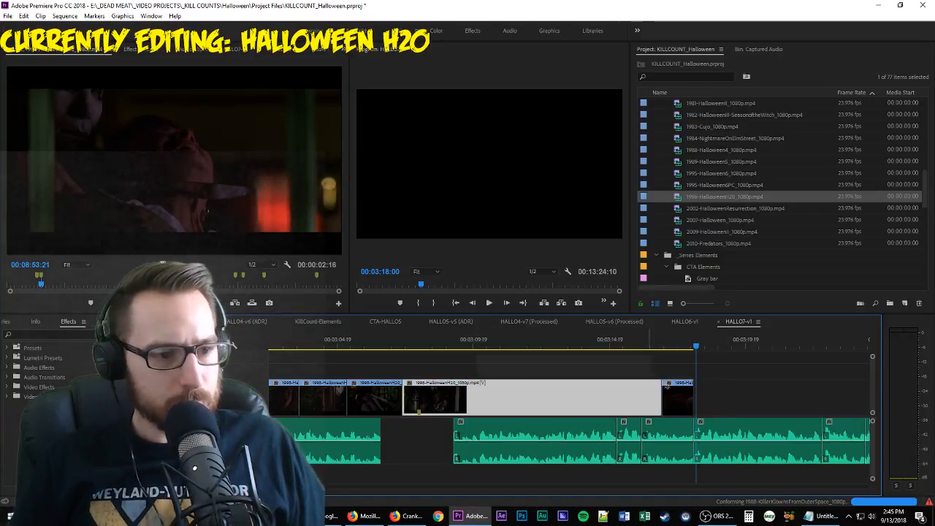
{"action": "right_click", "coordinate": [584, 390]}
{"action": "left_click", "coordinate": [752, 414]}
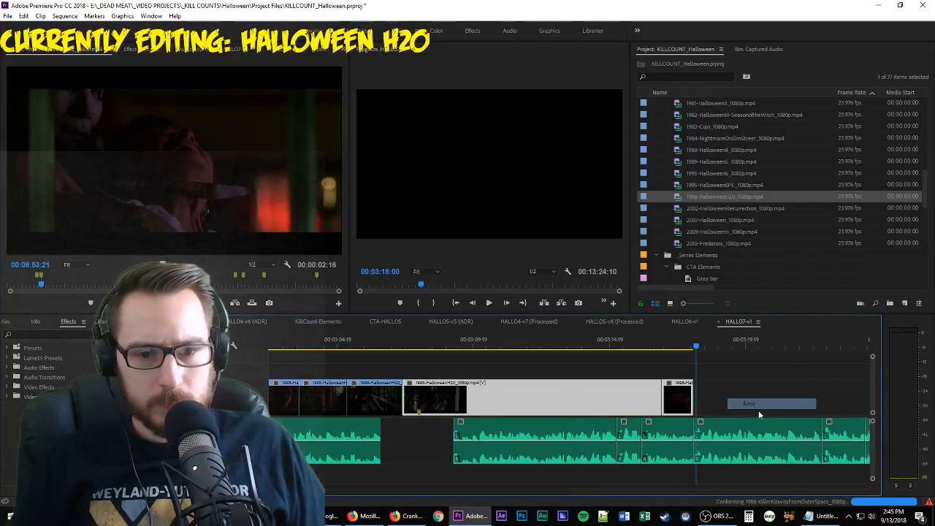
{"action": "key", "text": "ctrl+s"}
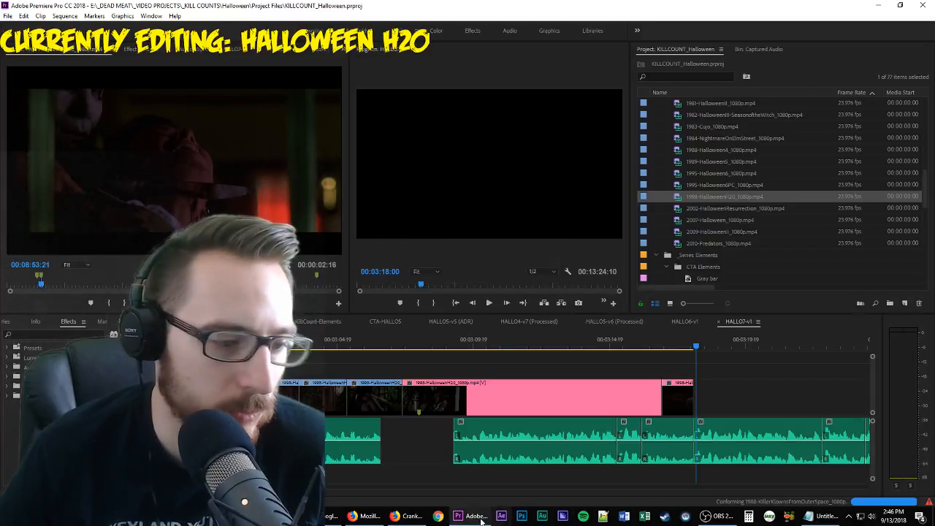
Switch to Firefox to view the open image, return to Premiere Pro and play the sequence from 03:18:00
{"action": "left_click", "coordinate": [413, 516]}
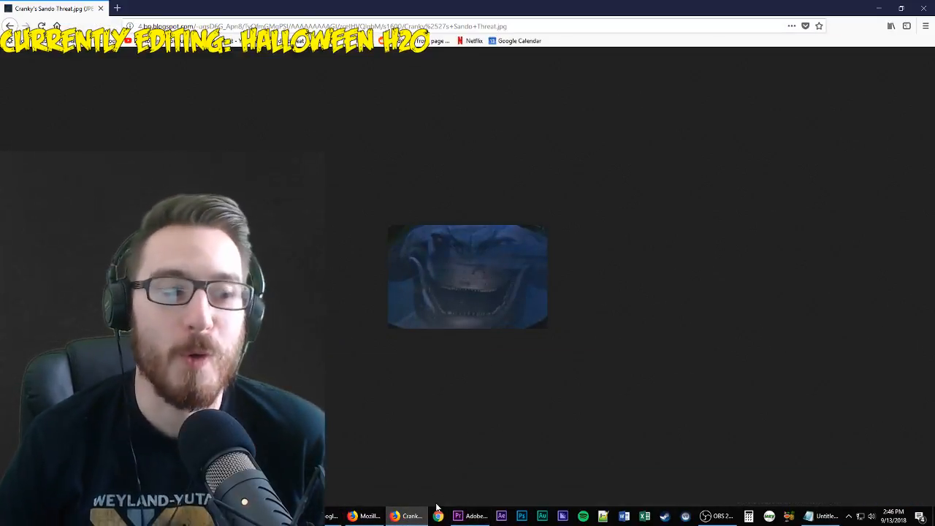
{"action": "left_click", "coordinate": [410, 517]}
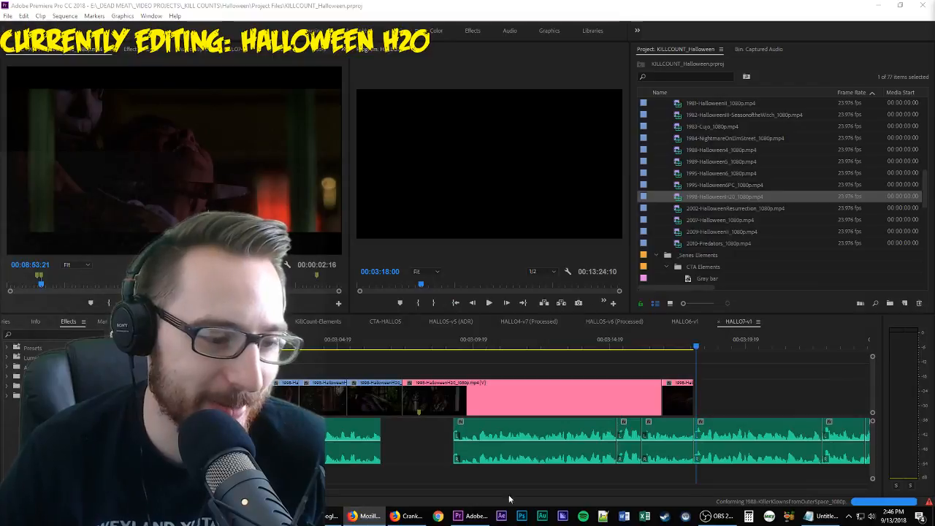
{"action": "left_click", "coordinate": [456, 209]}
{"action": "key", "text": "space"}
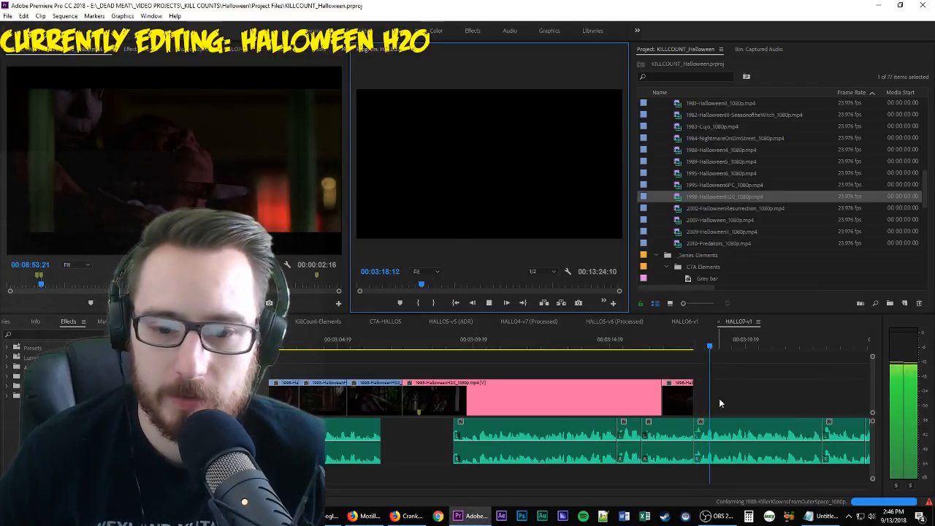
Mark the night street shot with the car, ending around 09:30 in the source movie, and place its video after the last clip
{"action": "scroll", "coordinate": [765, 403], "scroll_direction": "down", "scroll_amount": 3}
{"action": "left_click", "coordinate": [195, 207]}
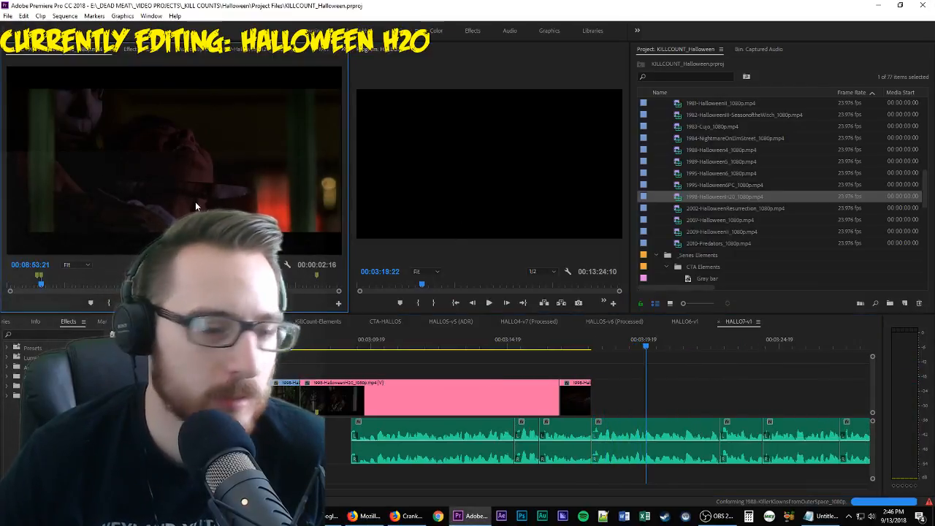
{"action": "key", "text": "space"}
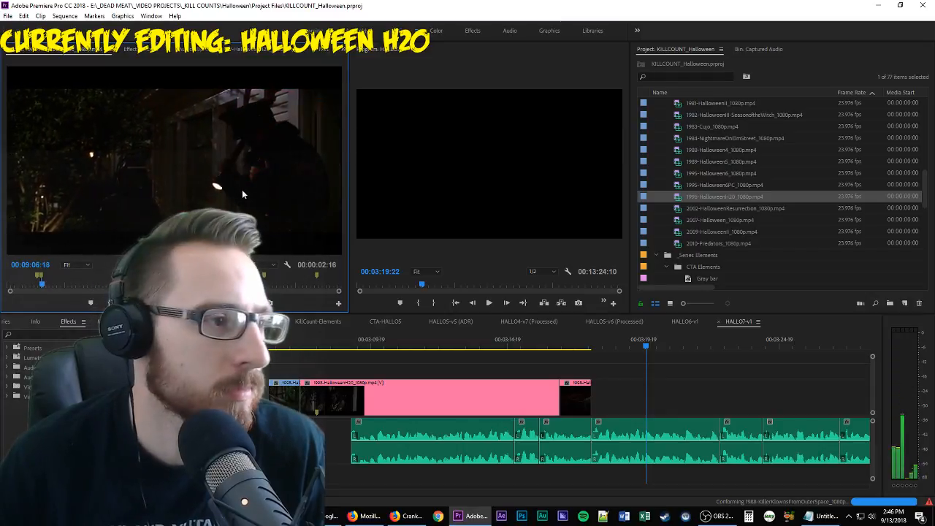
{"action": "key", "text": "i"}
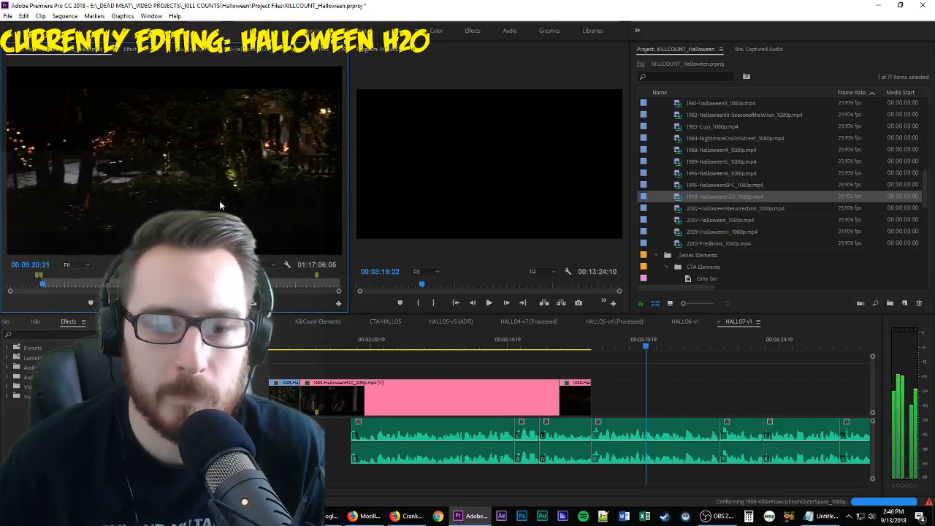
{"action": "key", "text": "i"}
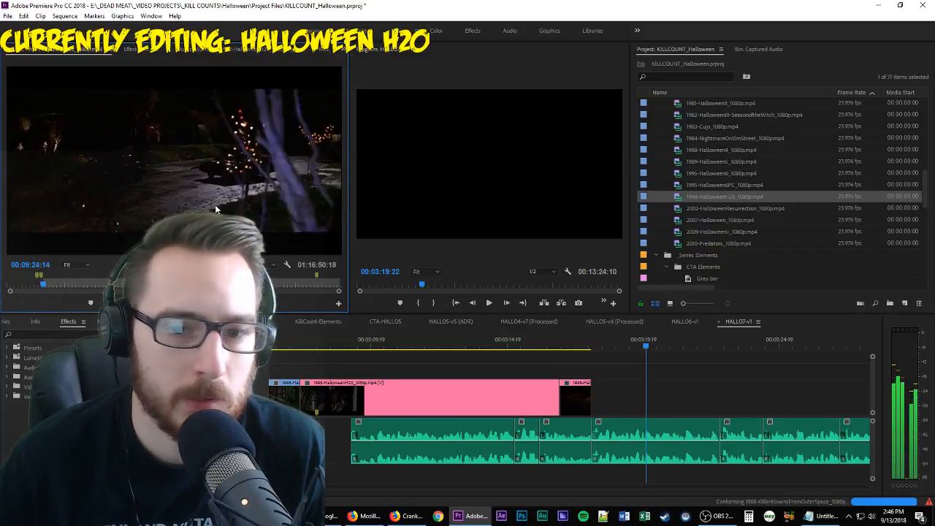
{"action": "key", "text": "i"}
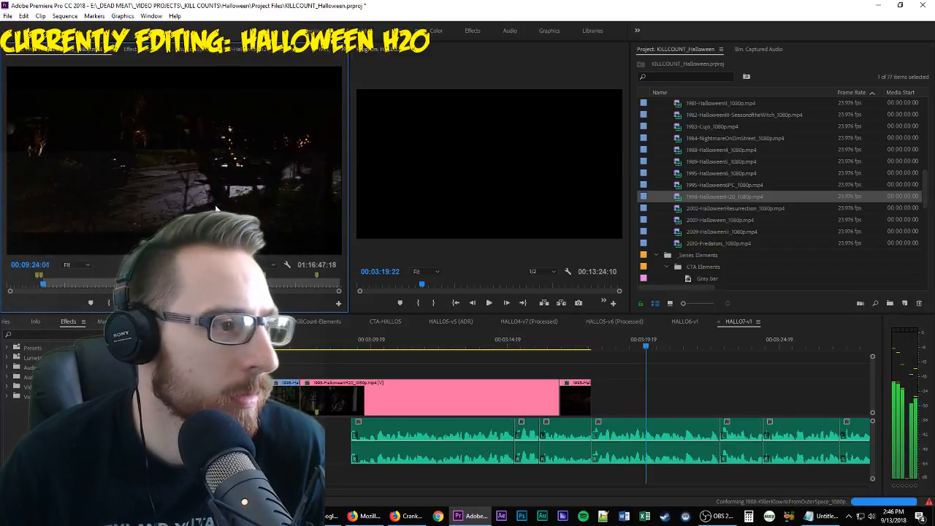
{"action": "key", "text": "space"}
{"action": "key", "text": "i"}
{"action": "key", "text": "space"}
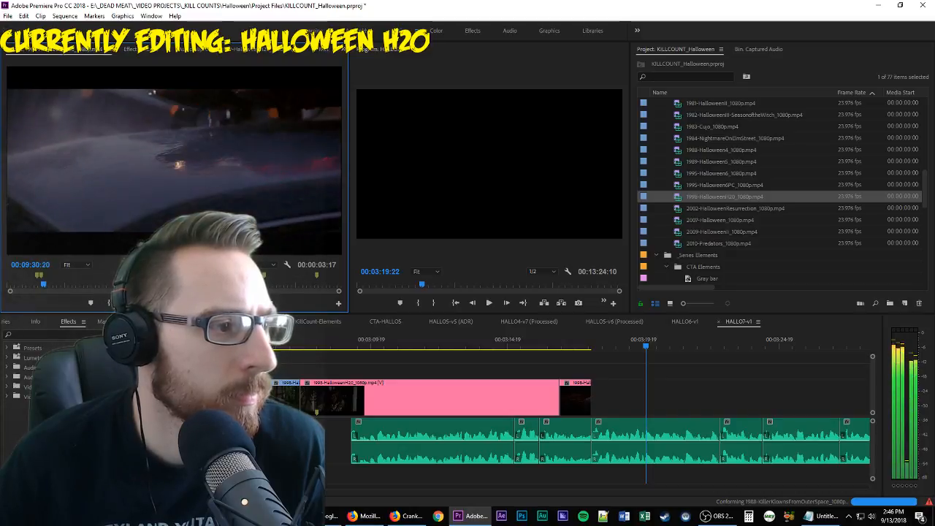
{"action": "left_click_drag", "start_coordinate": [286, 268], "coordinate": [647, 380]}
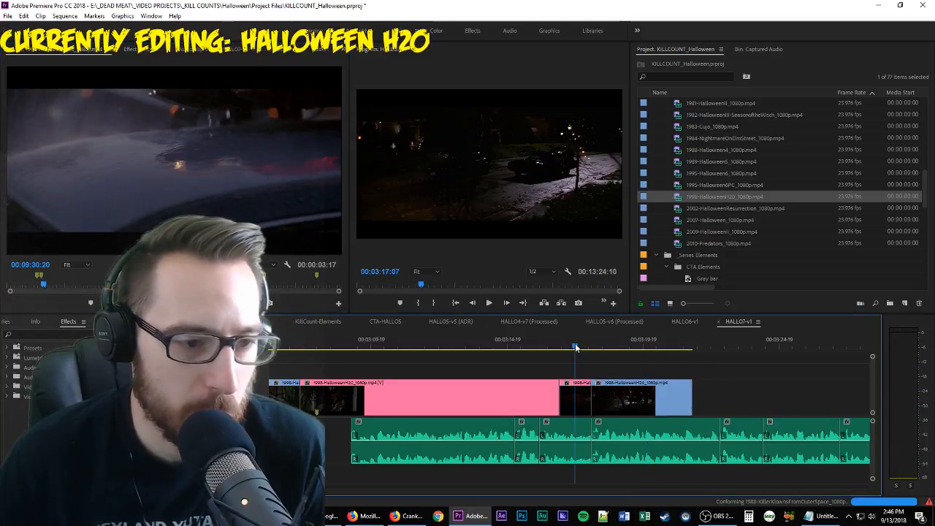
Extend the end of the night street clip to about 03:22:15, playing it against the narration and ending at the clip's end
{"action": "scroll", "coordinate": [647, 380], "scroll_direction": "down", "scroll_amount": 2}
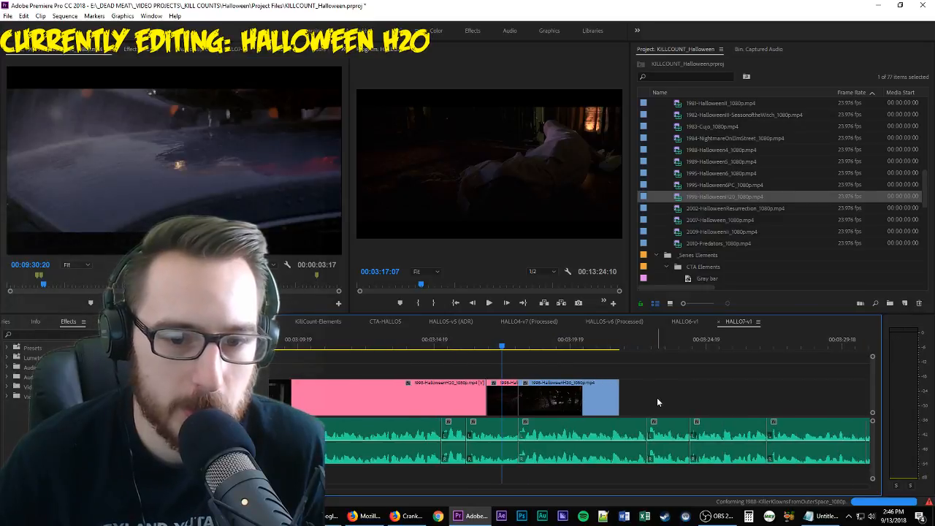
{"action": "key", "text": "space"}
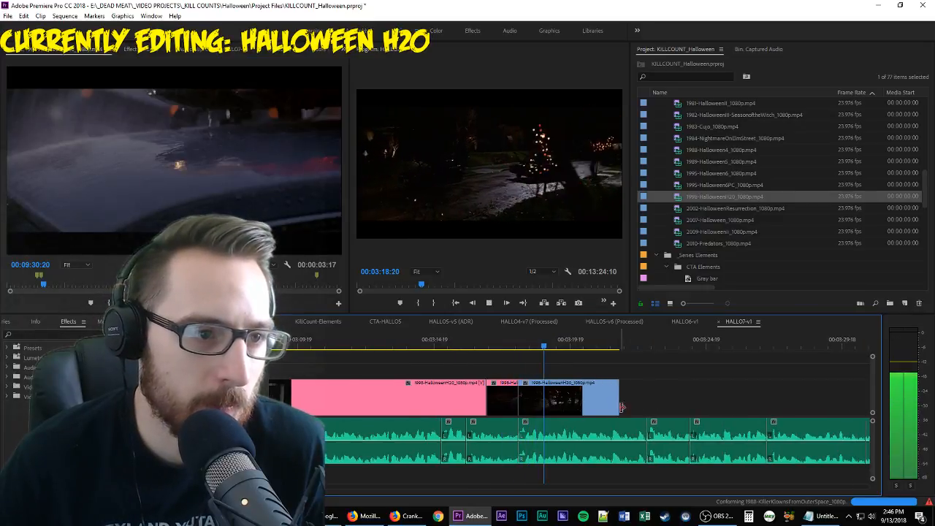
{"action": "left_click_drag", "start_coordinate": [616, 407], "coordinate": [642, 400]}
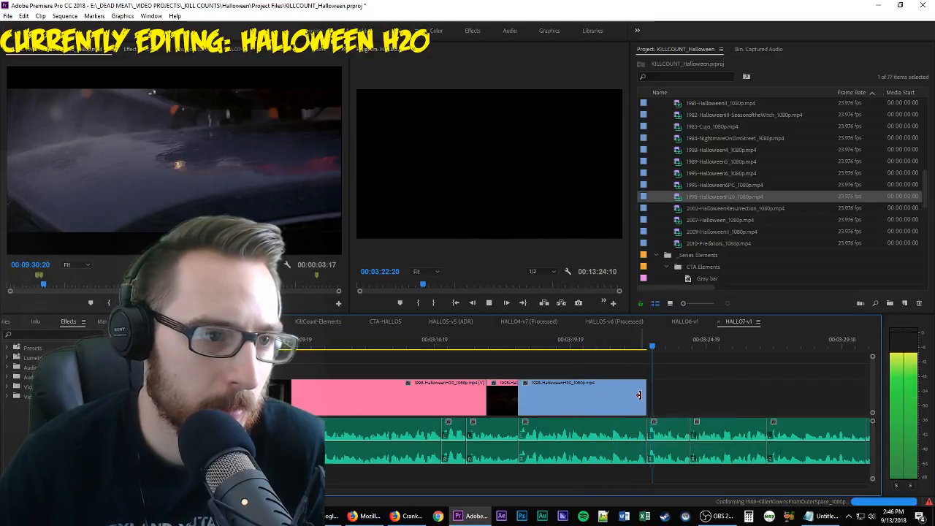
{"action": "key", "text": "space"}
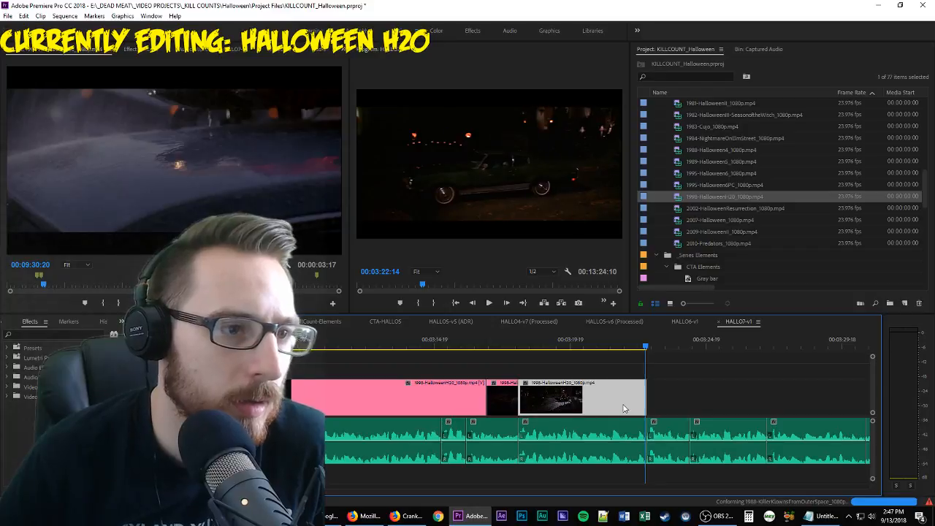
{"action": "key", "text": "Up"}
{"action": "key", "text": "space"}
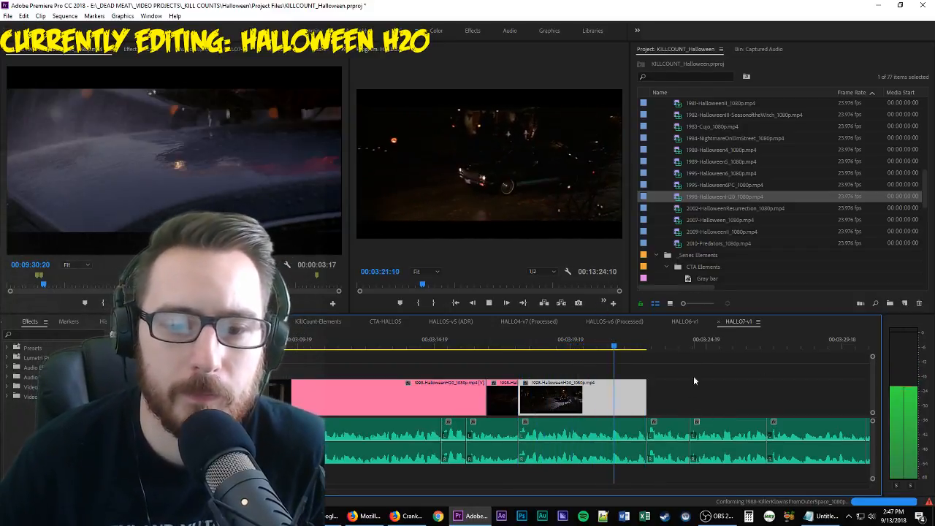
{"action": "scroll", "coordinate": [650, 378], "scroll_direction": "down", "scroll_amount": 5}
{"action": "left_click", "coordinate": [654, 377]}
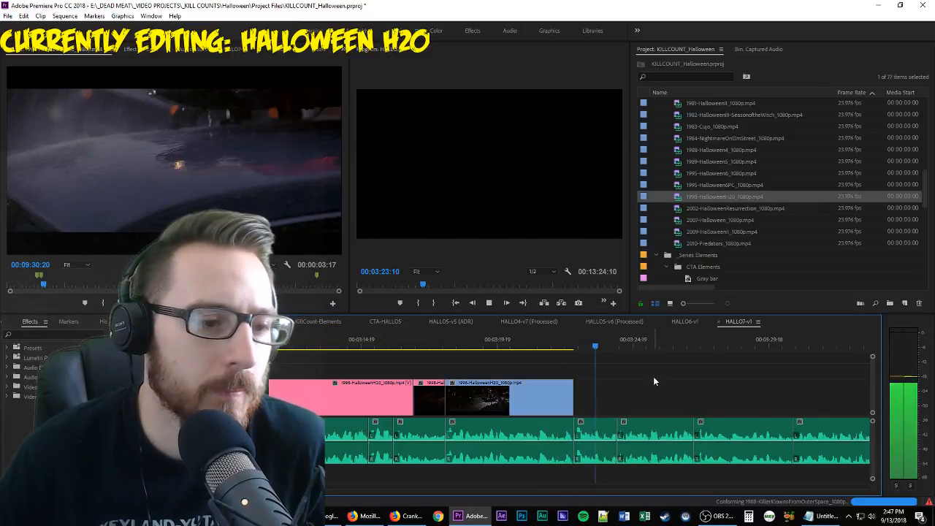
{"action": "key", "text": "Up"}
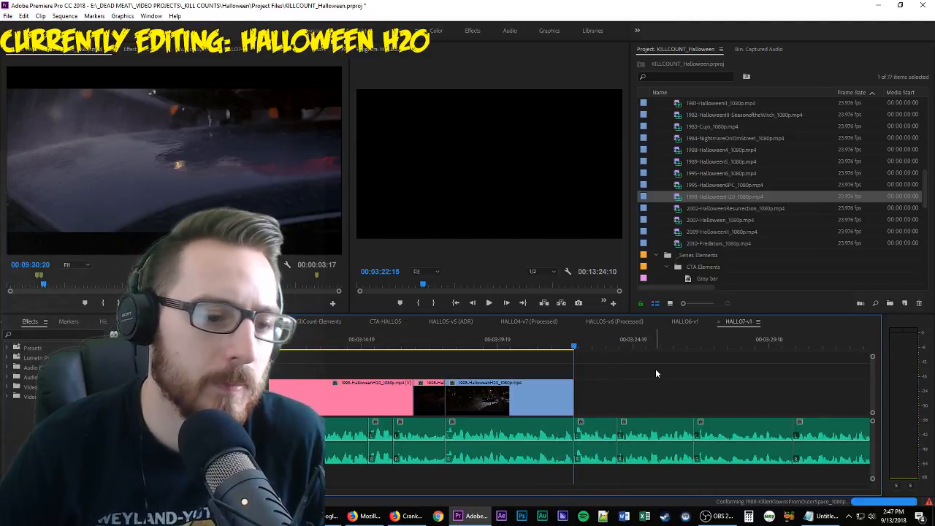
Mark the police car shot outside the house, around 09:40 to 09:42 in the source movie, and place its video at 03:22:15
{"action": "left_click", "coordinate": [95, 152]}
{"action": "key", "text": "l"}
{"action": "key", "text": "l"}
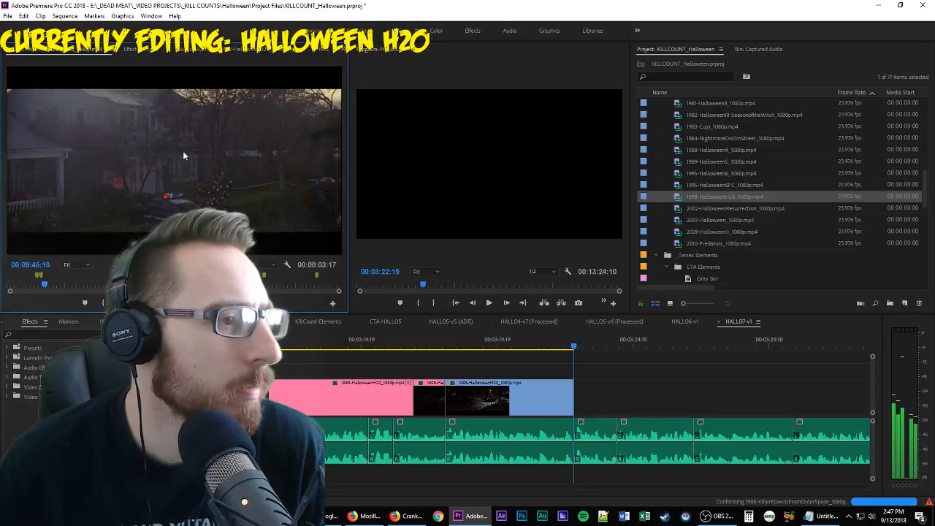
{"action": "key", "text": "j"}
{"action": "key", "text": "j"}
{"action": "key", "text": "j"}
{"action": "key", "text": "k"}
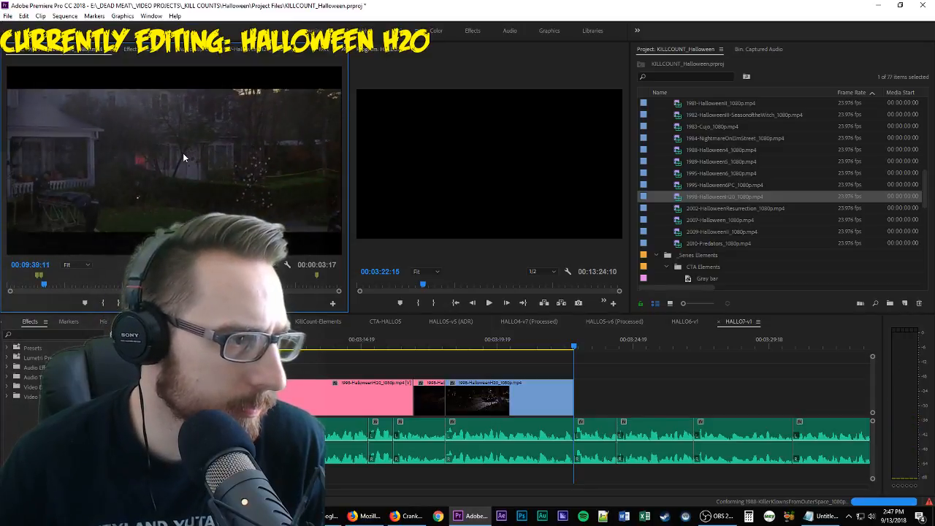
{"action": "key", "text": "l"}
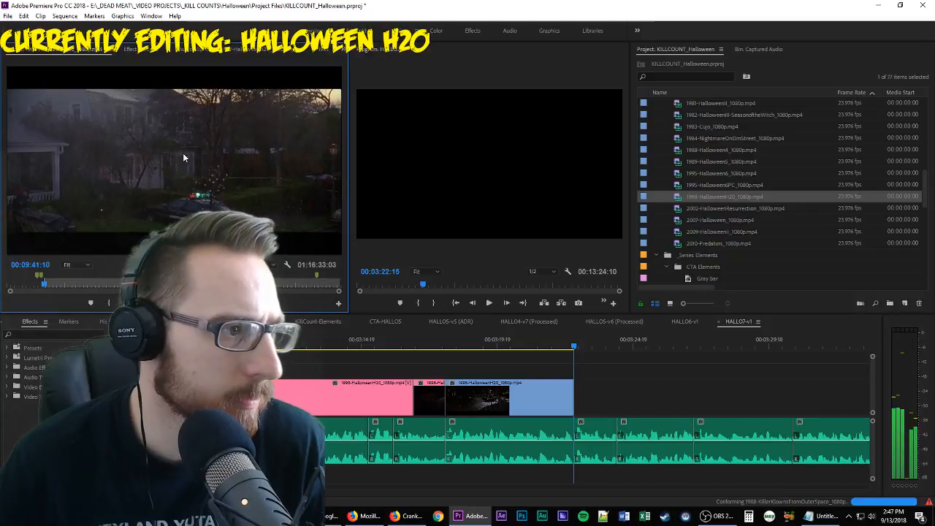
{"action": "key", "text": "o"}
{"action": "left_click_drag", "start_coordinate": [515, 338], "coordinate": [574, 400]}
Play the police car clip to the narration cut, mark the hallway shot ending around 10:01 in the source, and place it at 03:24:06
{"action": "key", "text": "space"}
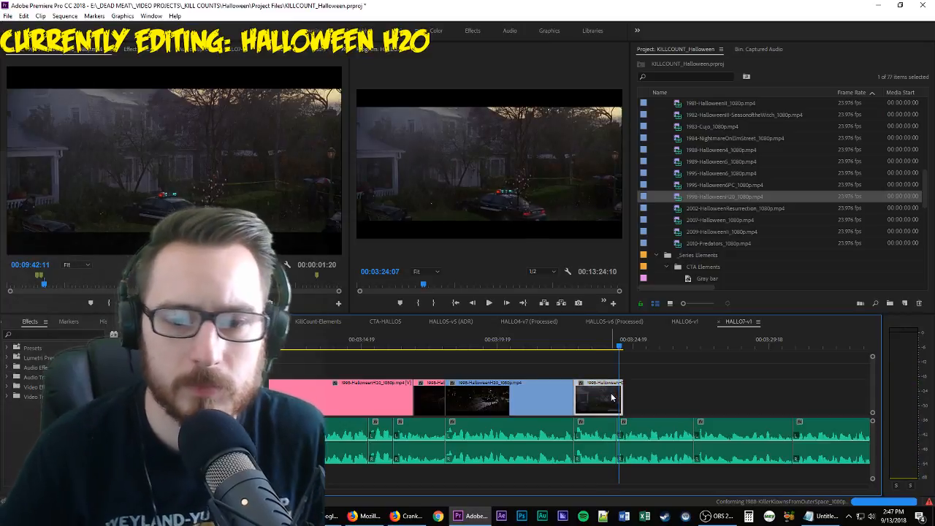
{"action": "key", "text": "Up"}
{"action": "key", "text": "space"}
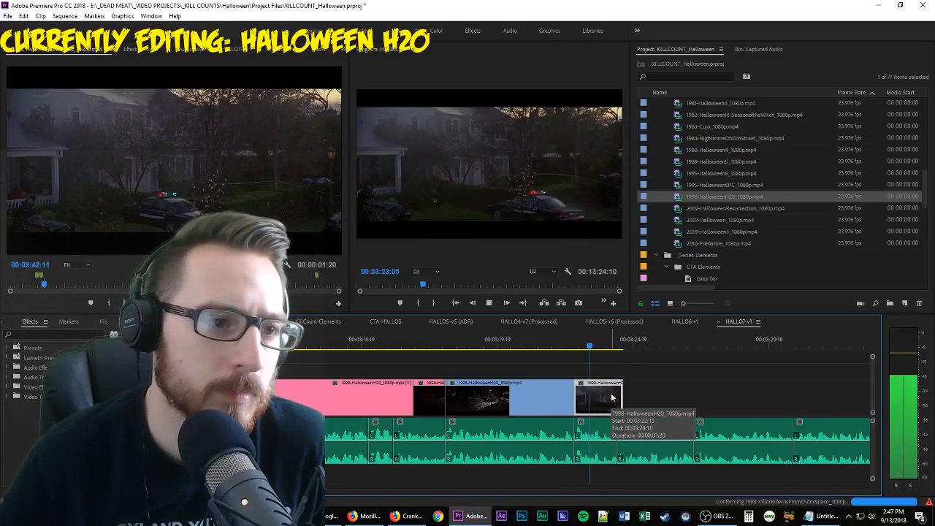
{"action": "key", "text": "space"}
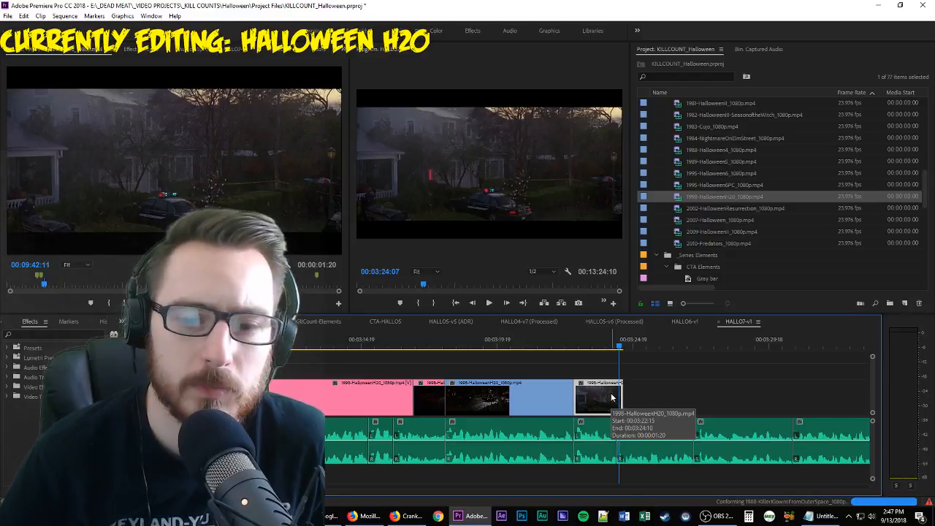
{"action": "left_click", "coordinate": [279, 158]}
{"action": "key", "text": "space"}
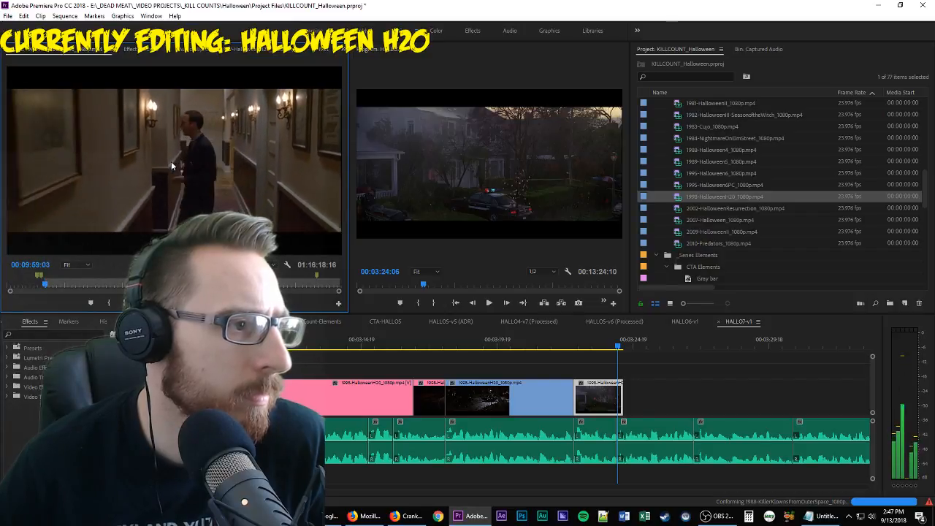
{"action": "key", "text": "i"}
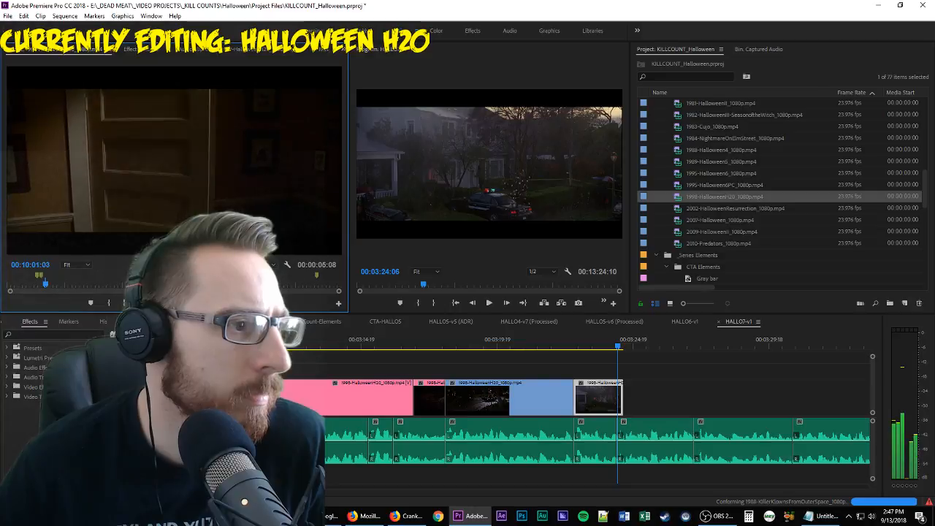
{"action": "left_click_drag", "start_coordinate": [172, 167], "coordinate": [619, 398]}
Extend the end of the hallway clip to about 03:30:15 while playing it against the narration
{"action": "key", "text": "space"}
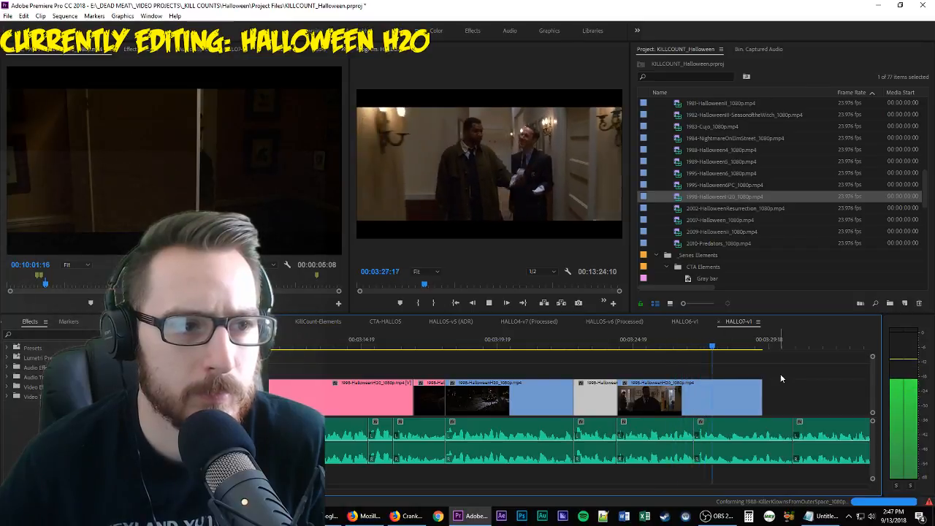
{"action": "key", "text": "space"}
{"action": "left_click_drag", "start_coordinate": [765, 393], "coordinate": [720, 399]}
{"action": "key", "text": "space"}
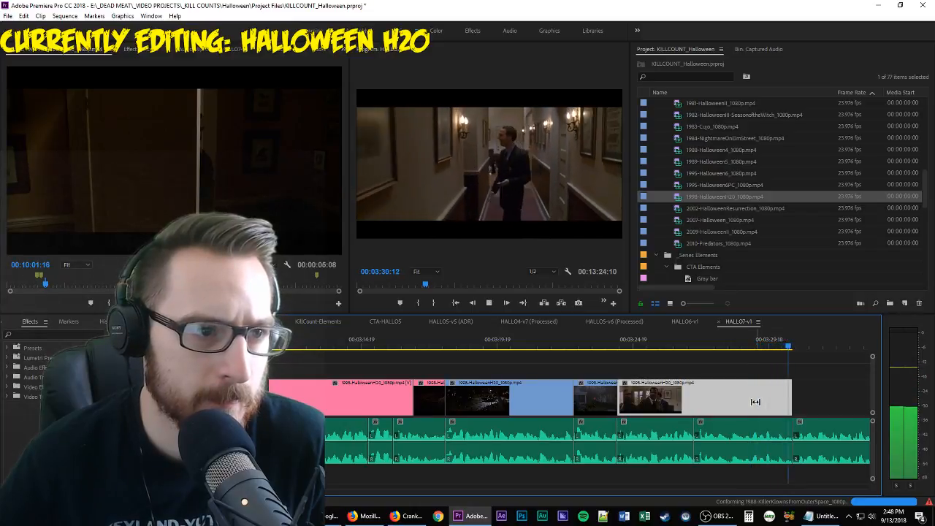
{"action": "key", "text": "space"}
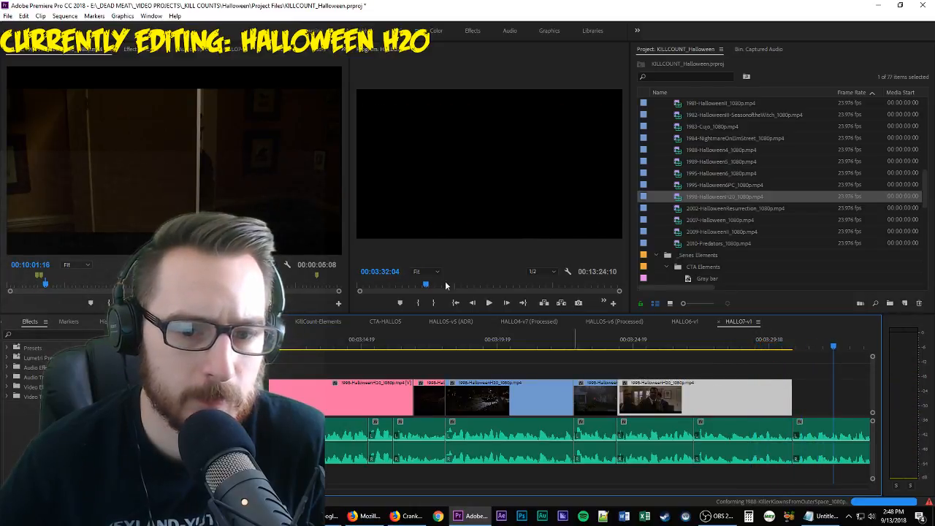
Find the shot of the two men in the study, around 10:07 in the source movie, and place its video after the hallway clip
{"action": "left_click", "coordinate": [127, 190]}
{"action": "key", "text": "space"}
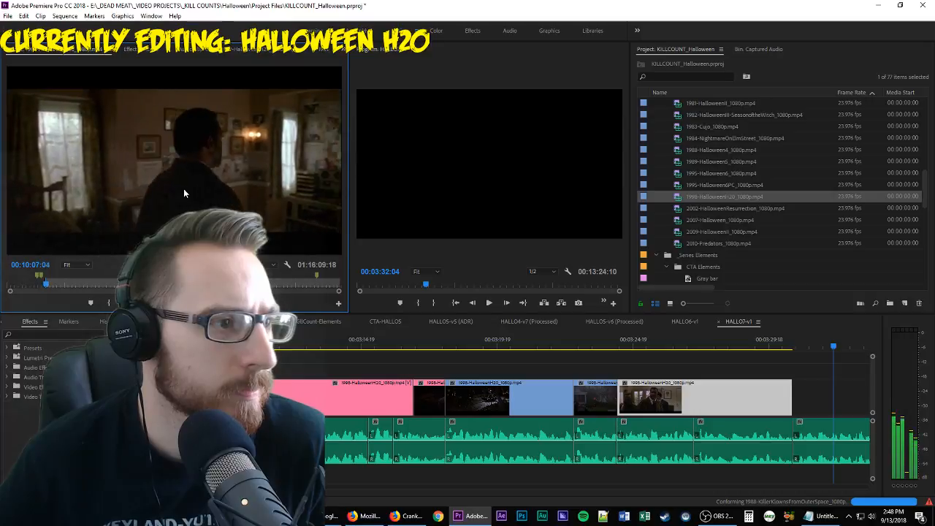
{"action": "left_click_drag", "start_coordinate": [183, 188], "coordinate": [781, 401]}
Play the sequence from 03:29:11 and extend the end of the study clip to about 03:37
{"action": "left_click", "coordinate": [668, 339]}
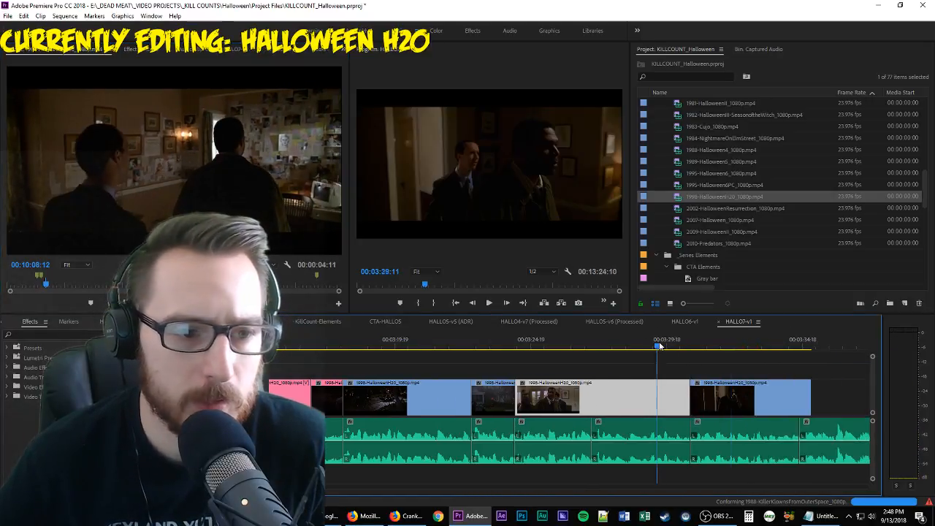
{"action": "scroll", "coordinate": [734, 372], "scroll_direction": "down", "scroll_amount": 3}
{"action": "left_click", "coordinate": [742, 364]}
{"action": "scroll", "coordinate": [733, 366], "scroll_direction": "down", "scroll_amount": 2}
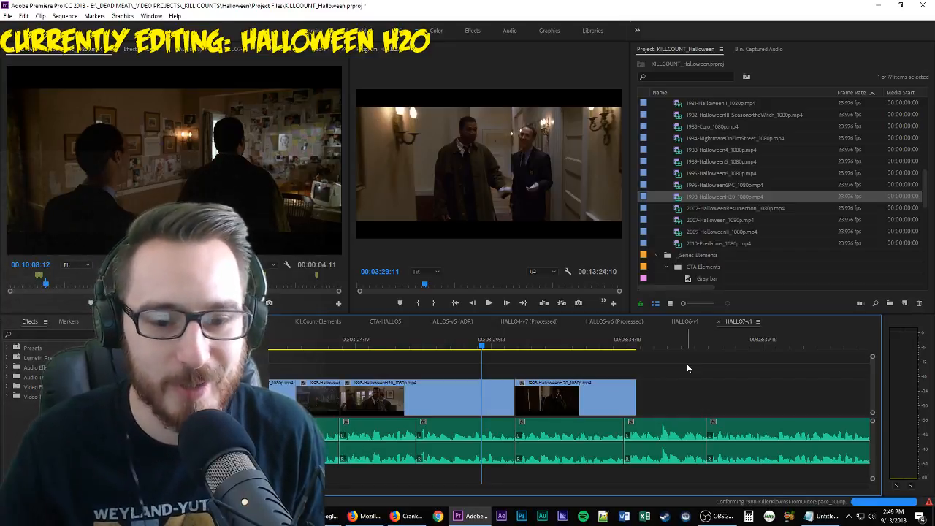
{"action": "key", "text": "space"}
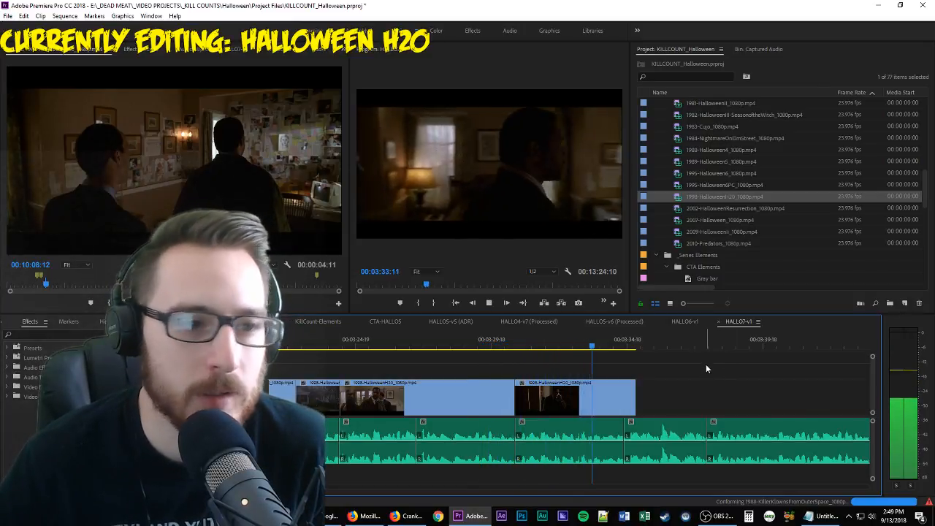
{"action": "key", "text": "space"}
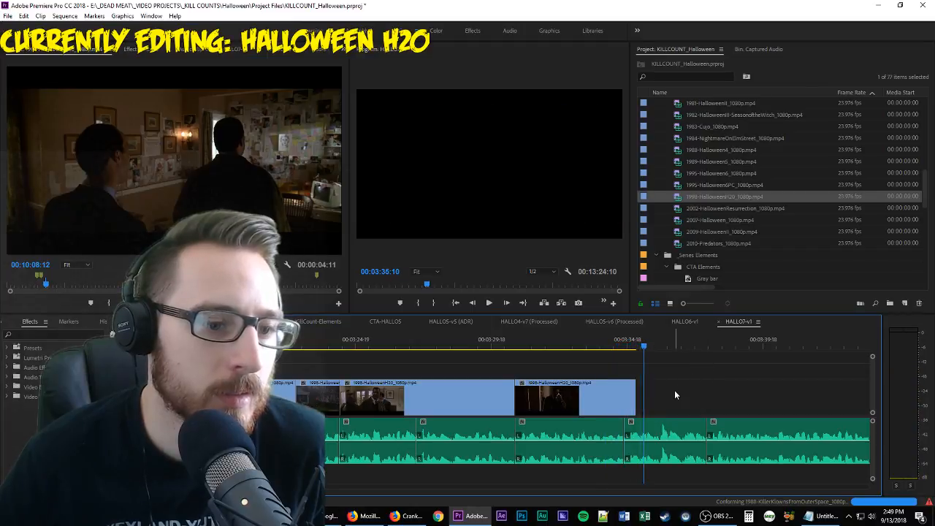
{"action": "left_click_drag", "start_coordinate": [635, 399], "coordinate": [693, 399]}
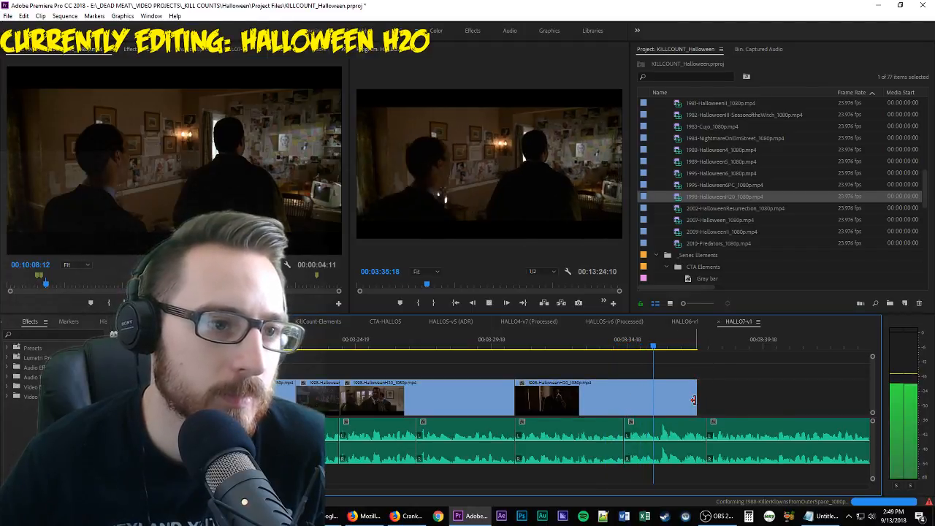
Find the Halloween H20 title card in the source movie and mark the shot with its end around 11:12:18
{"action": "left_click", "coordinate": [226, 166]}
{"action": "key", "text": "space"}
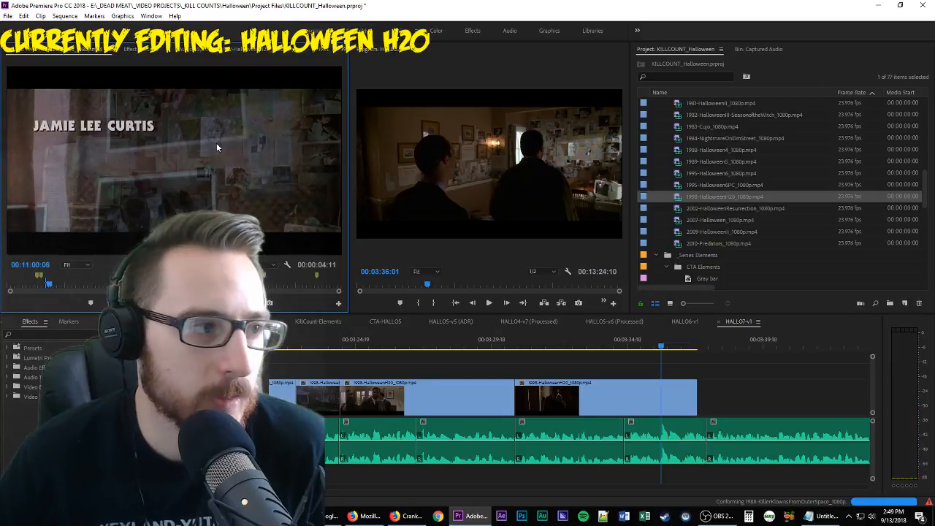
{"action": "key", "text": "j"}
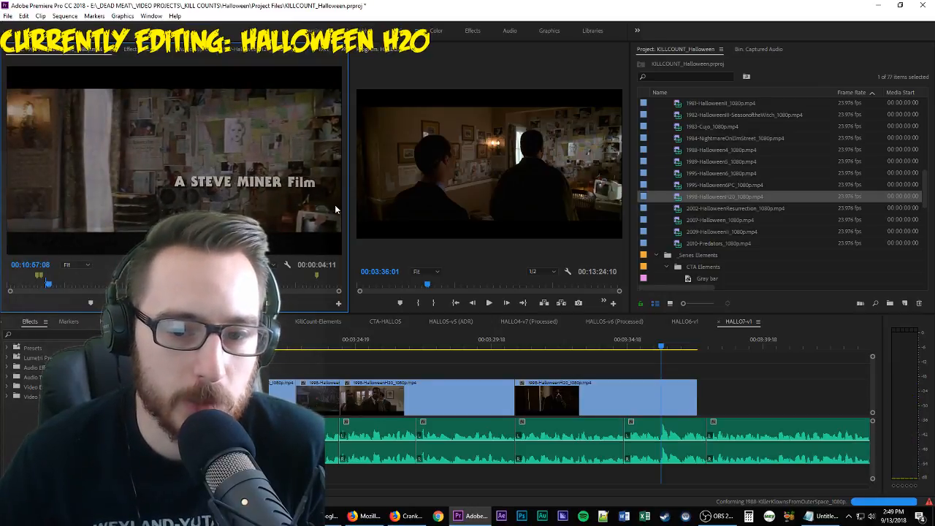
{"action": "key", "text": "l"}
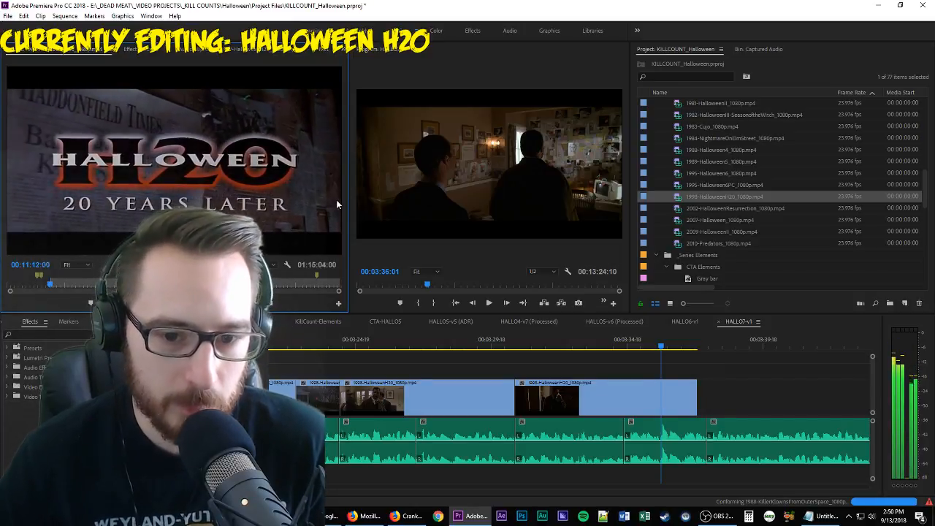
{"action": "key", "text": "o"}
{"action": "key", "text": "space"}
{"action": "scroll", "coordinate": [752, 376], "scroll_direction": "down", "scroll_amount": 2}
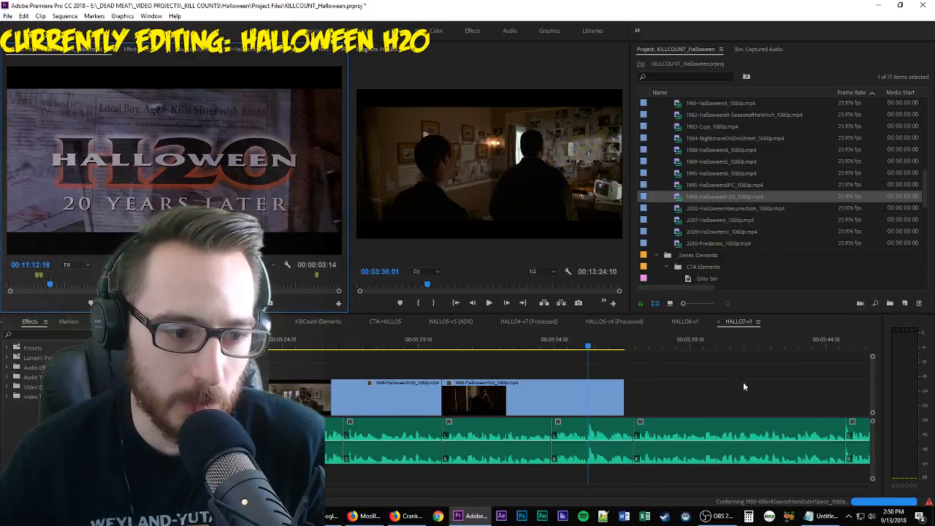
Play the narration from 03:34:17, stop at 03:35:23, and place the title card's video there over the study clip
{"action": "scroll", "coordinate": [709, 398], "scroll_direction": "down", "scroll_amount": 4}
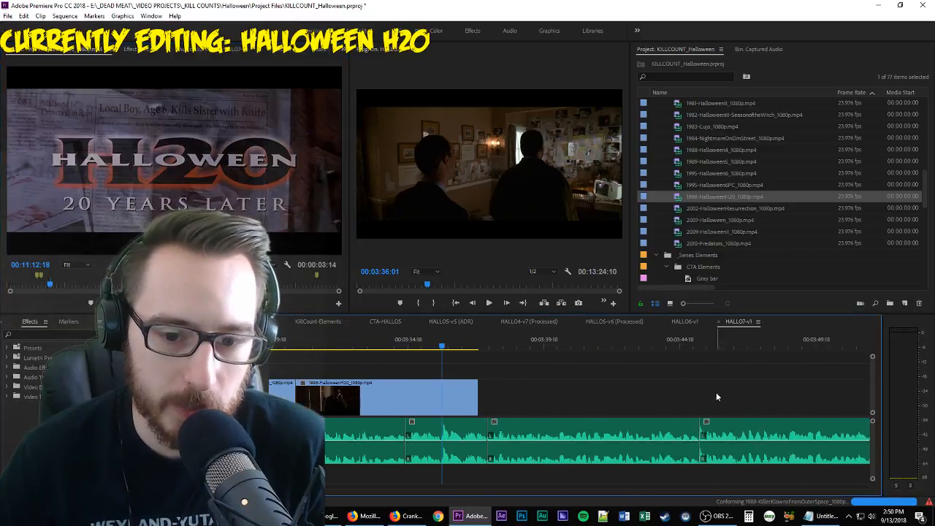
{"action": "scroll", "coordinate": [726, 407], "scroll_direction": "up", "scroll_amount": 5}
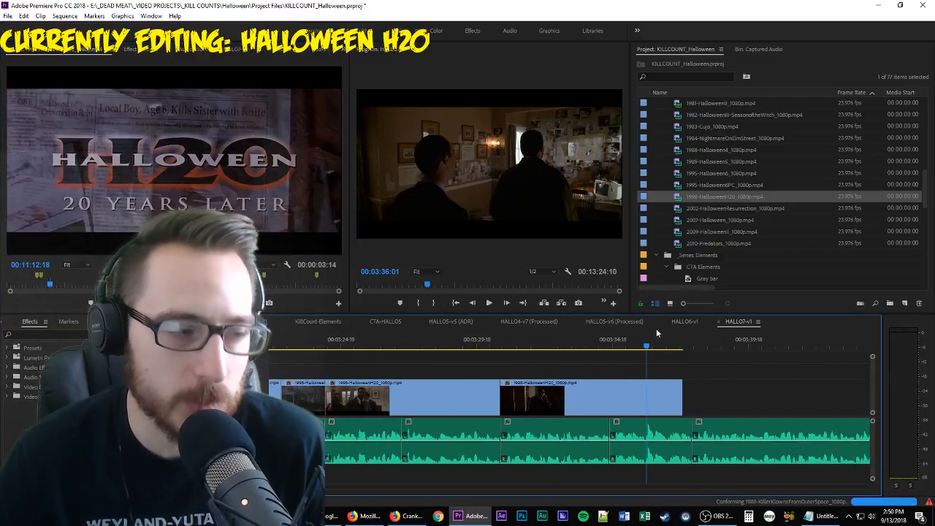
{"action": "left_click", "coordinate": [612, 346]}
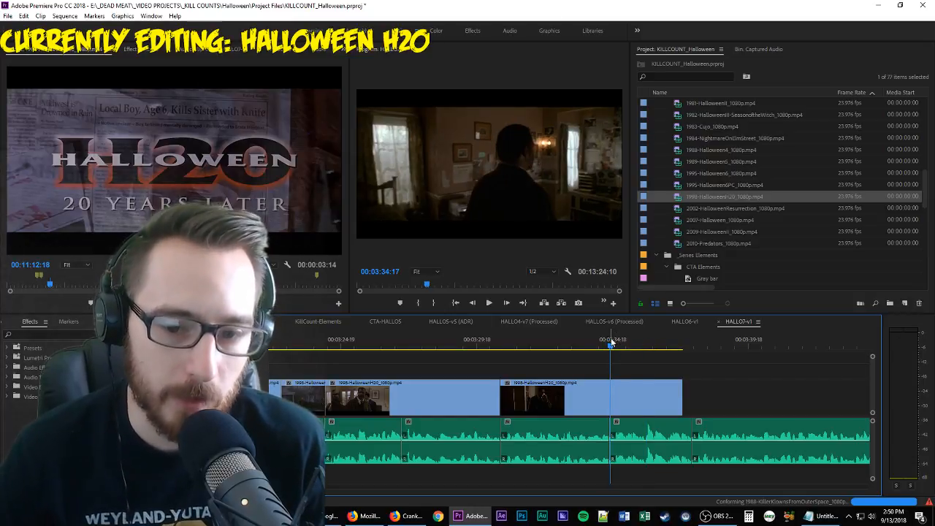
{"action": "key", "text": "space"}
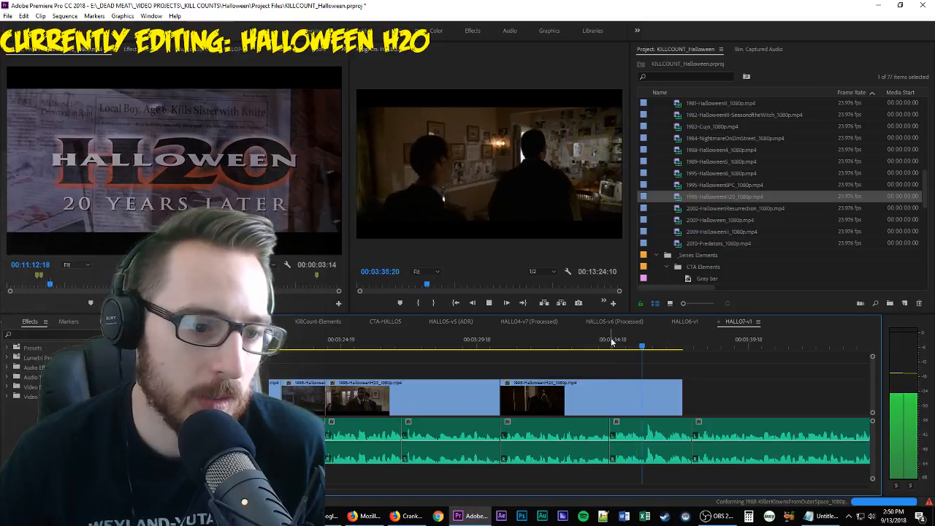
{"action": "key", "text": "space"}
{"action": "key", "text": "Left"}
{"action": "key", "text": "Left"}
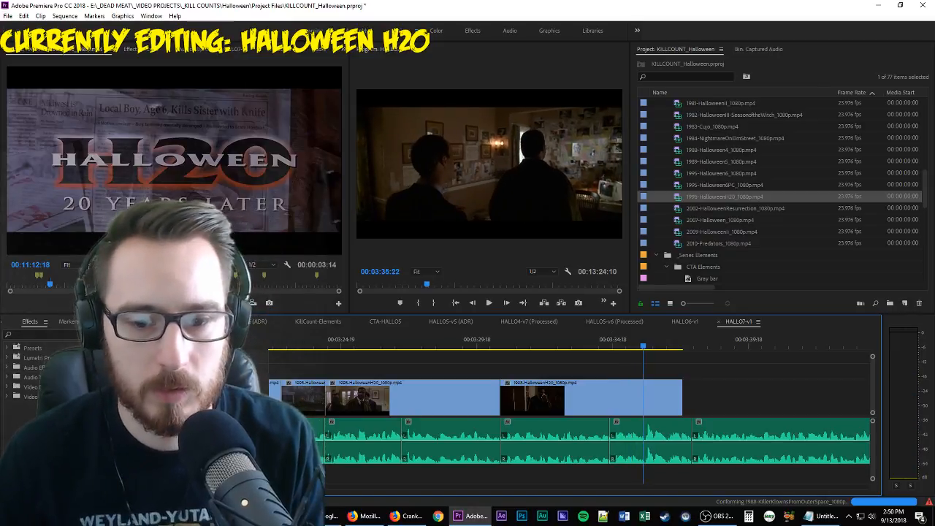
{"action": "key", "text": "Right"}
{"action": "left_click_drag", "start_coordinate": [168, 264], "coordinate": [641, 393]}
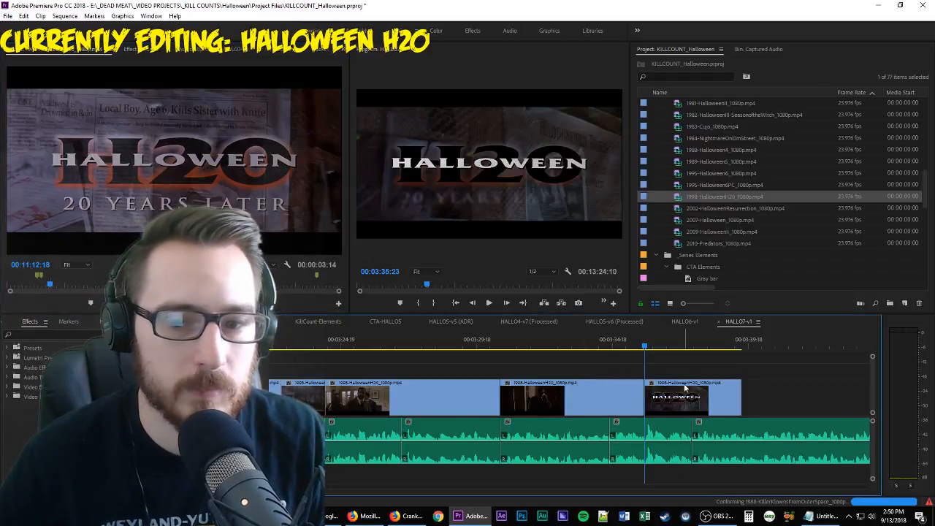
Play the title card against the narration, trim its end to 03:38:19, and save the project
{"action": "key", "text": "space"}
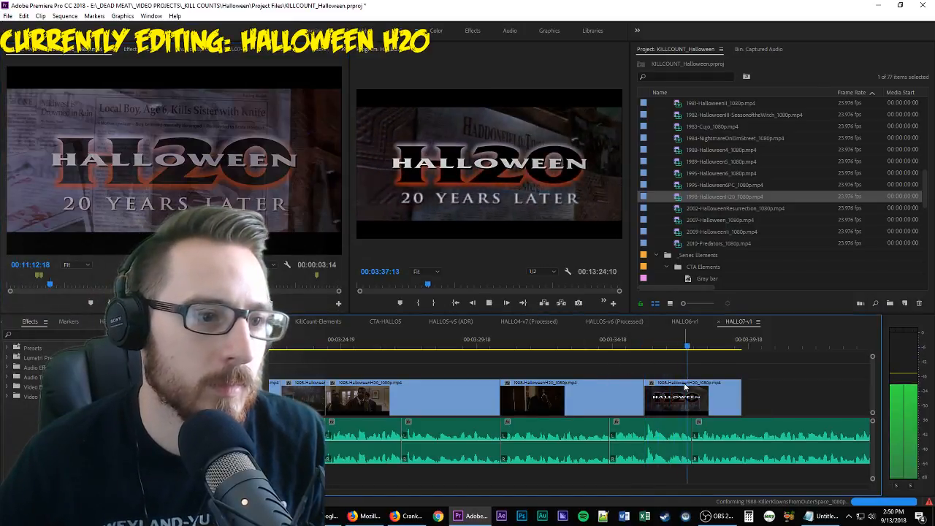
{"action": "key", "text": "space"}
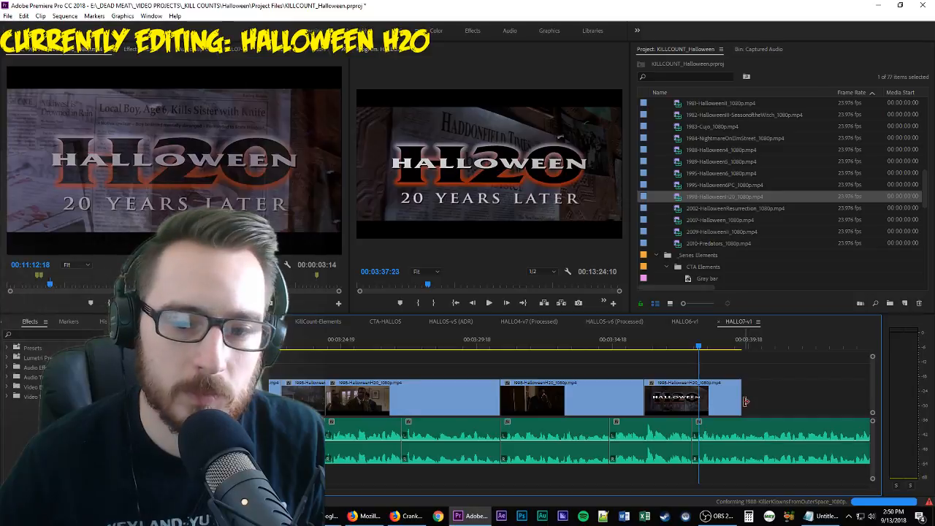
{"action": "key", "text": "space"}
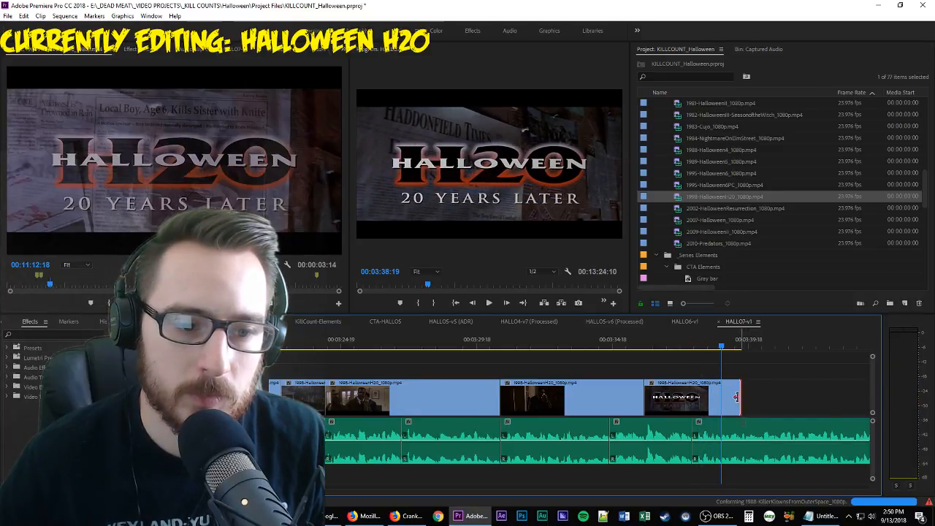
{"action": "left_click_drag", "start_coordinate": [736, 396], "coordinate": [719, 394]}
{"action": "scroll", "coordinate": [758, 390], "scroll_direction": "down", "scroll_amount": 2}
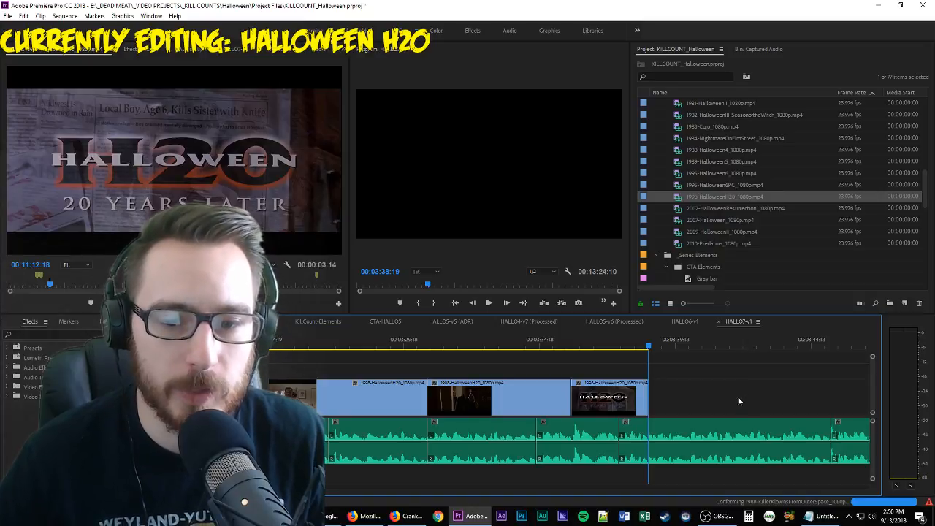
{"action": "key", "text": "ctrl+s"}
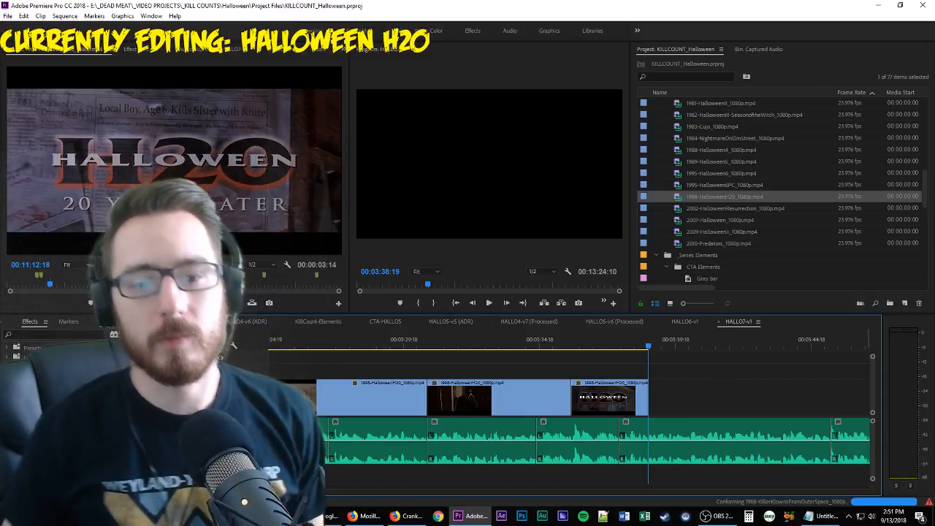
Place the video of the Dr. Sam Loomis newspaper clipping shot after the title card at 03:38:19 and play it
{"action": "key", "text": "space"}
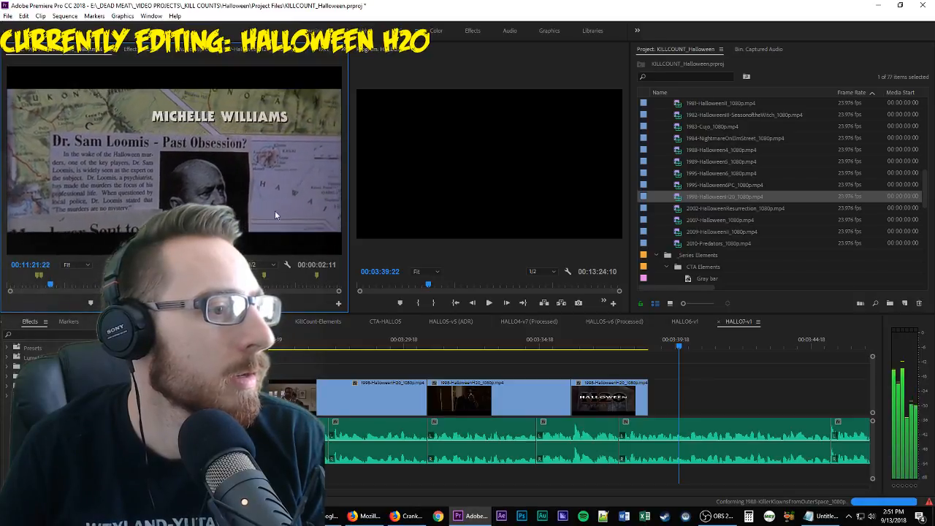
{"action": "left_click_drag", "start_coordinate": [169, 264], "coordinate": [657, 398]}
{"action": "left_click", "coordinate": [626, 347]}
{"action": "key", "text": "space"}
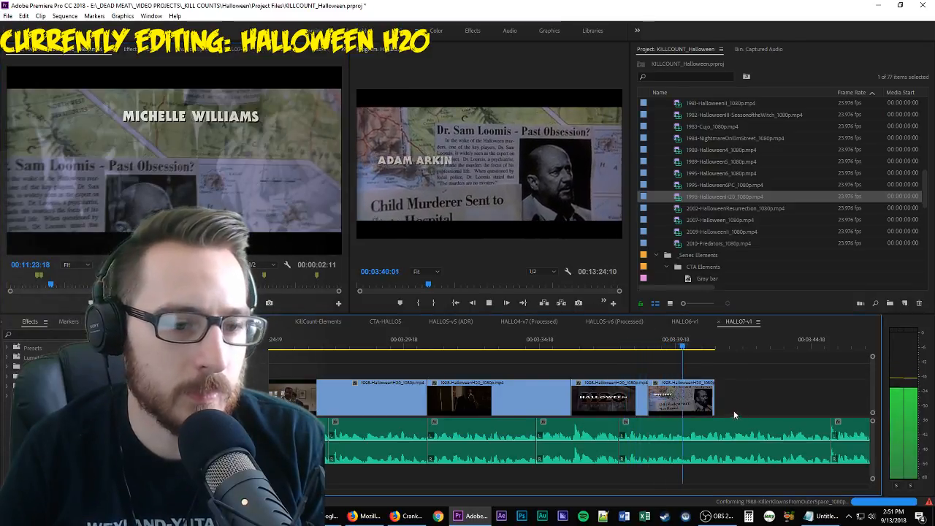
Extend the end of the Loomis newspaper clip to about 03:46 while playing it against the narration
{"action": "key", "text": "space"}
{"action": "key", "text": "space"}
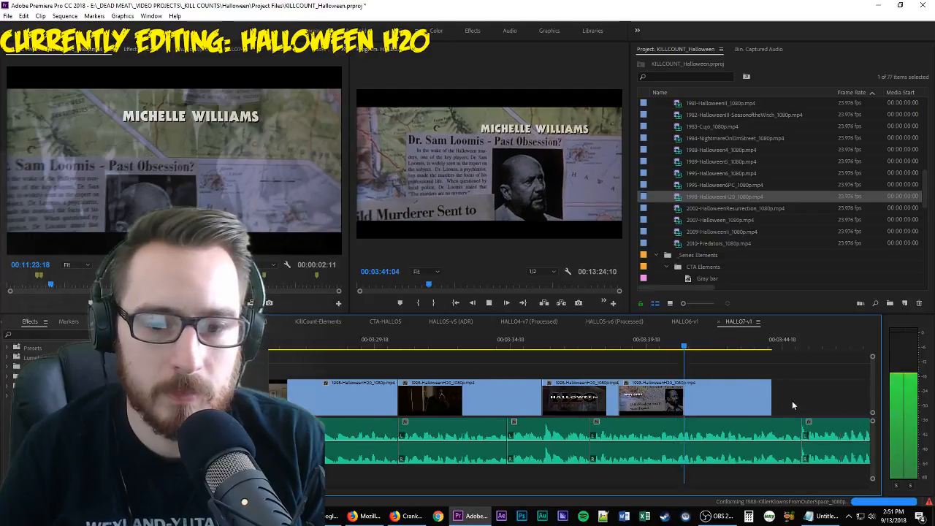
{"action": "scroll", "coordinate": [792, 400], "scroll_direction": "down", "scroll_amount": 2}
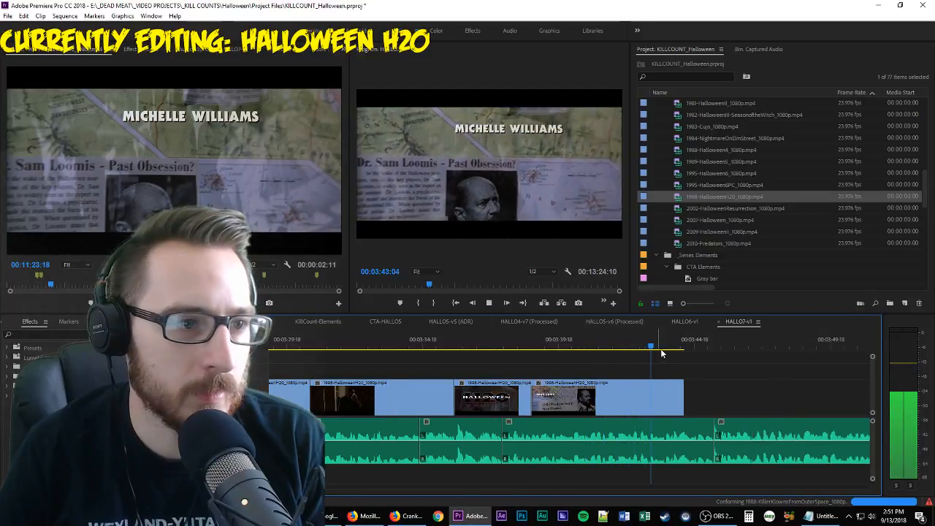
{"action": "left_click_drag", "start_coordinate": [684, 395], "coordinate": [728, 394]}
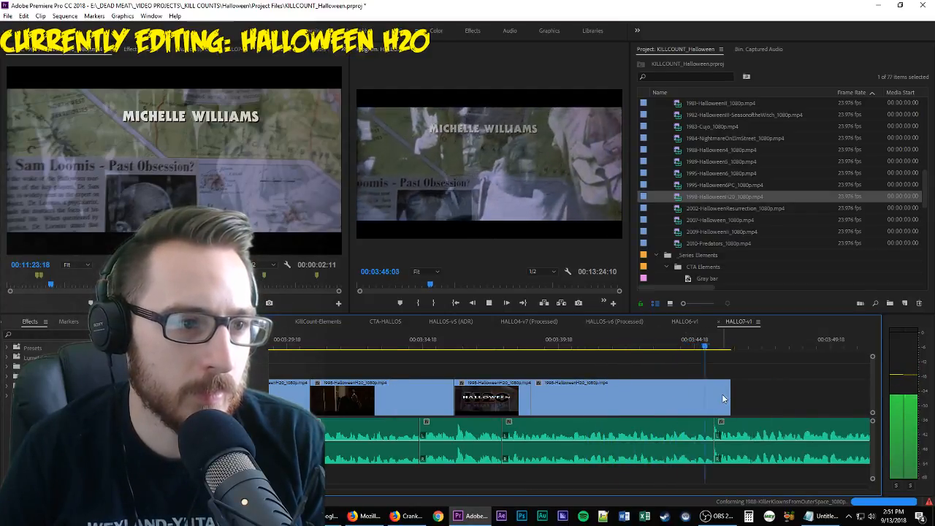
Mark the "Laurie Strode Sole Survivor" newspaper shot from about 11:28 to 11:31:20 in the source and place its video at 03:41:12
{"action": "left_click_drag", "start_coordinate": [576, 343], "coordinate": [605, 361]}
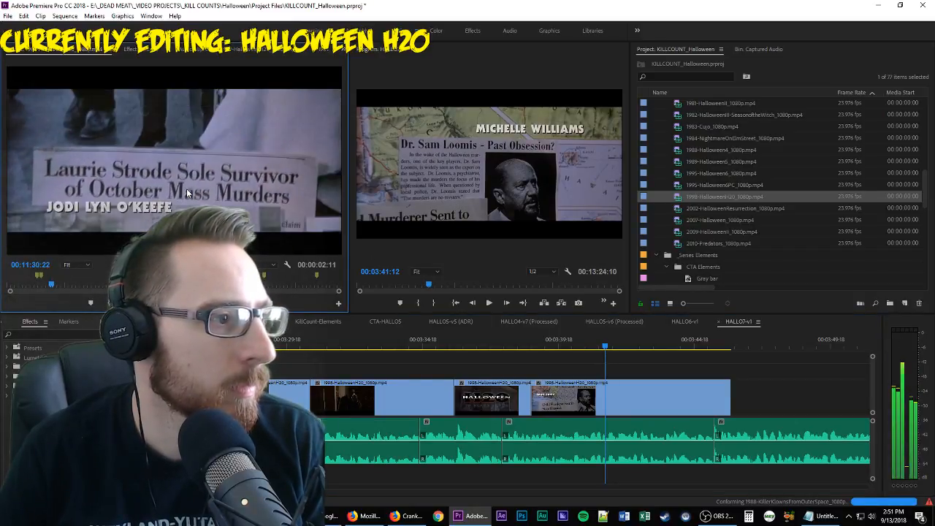
{"action": "key", "text": "j"}
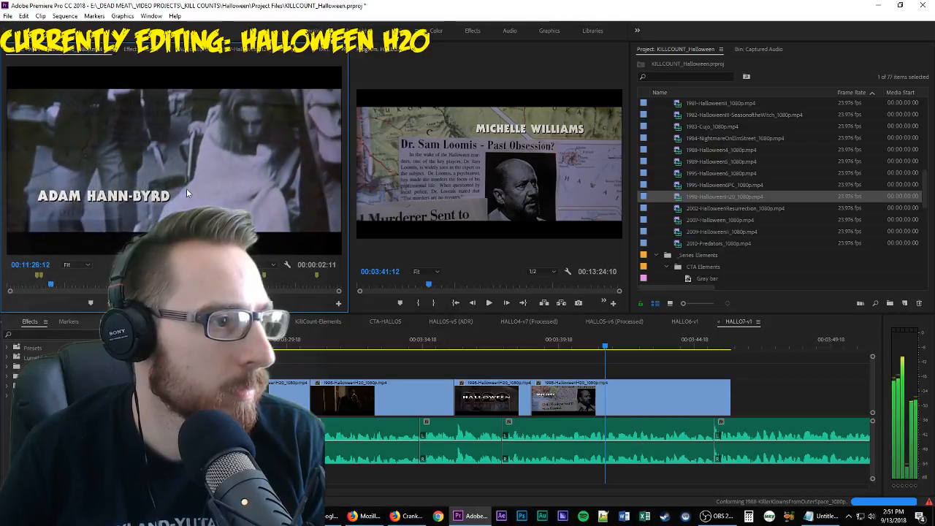
{"action": "key", "text": "l"}
{"action": "key", "text": "i"}
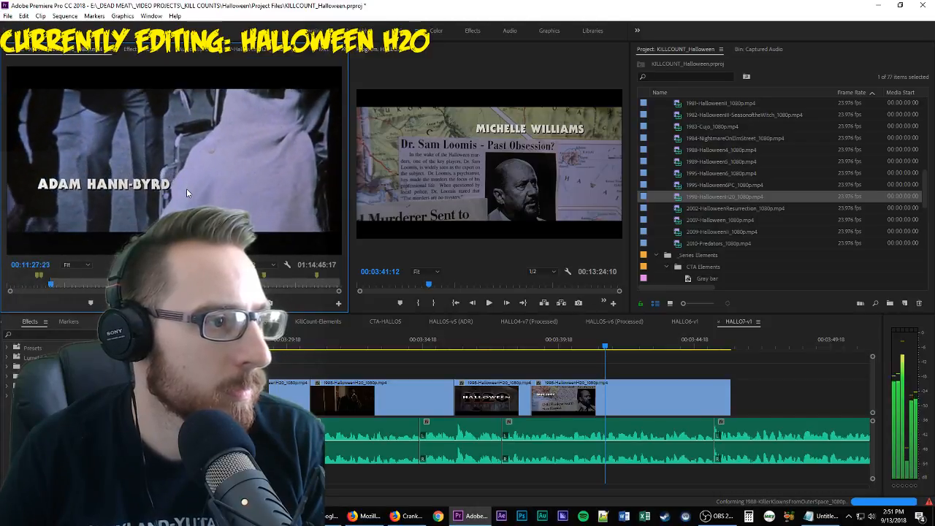
{"action": "right_click", "coordinate": [186, 188]}
{"action": "key", "text": "Escape"}
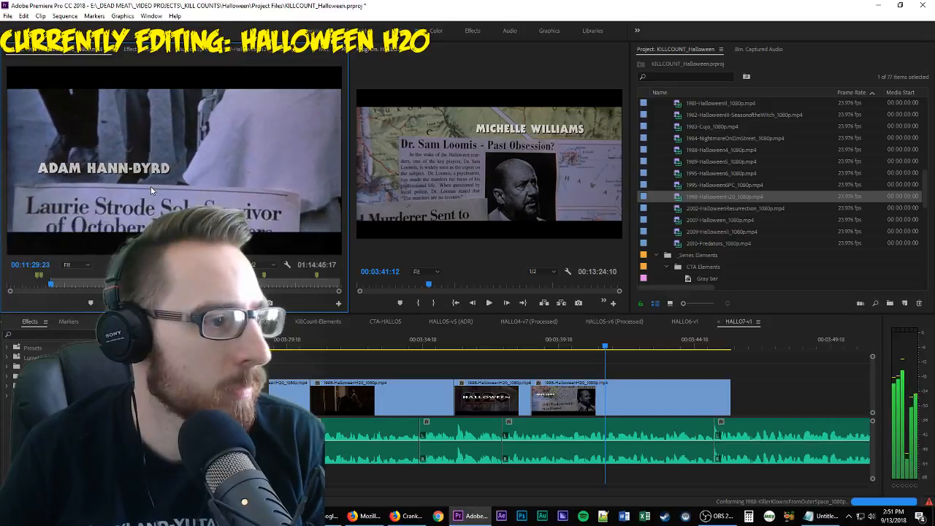
{"action": "key", "text": "o"}
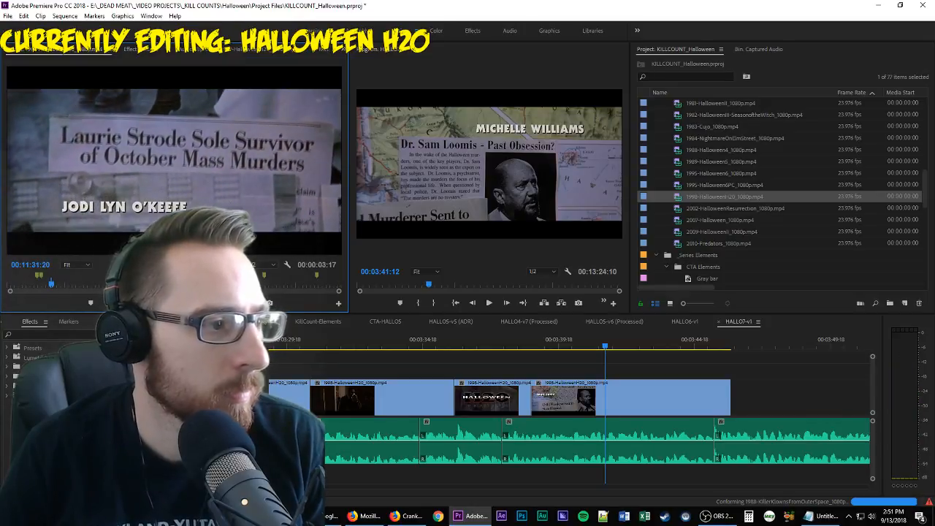
{"action": "left_click_drag", "start_coordinate": [152, 191], "coordinate": [605, 404]}
Delete the leftover piece of the Loomis clip and extend the Laurie Strode clip's end to the next narration cut
{"action": "key", "text": "space"}
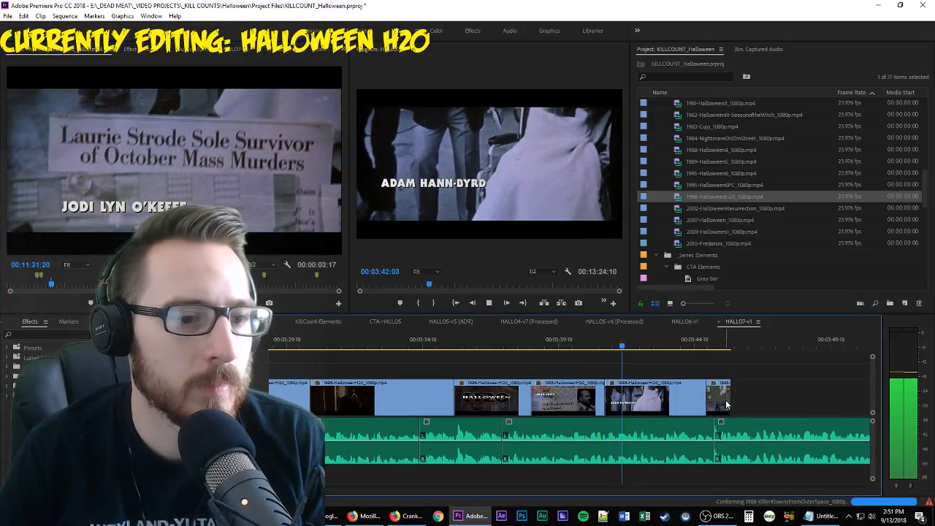
{"action": "key", "text": "Delete"}
{"action": "left_click_drag", "start_coordinate": [712, 397], "coordinate": [719, 398]}
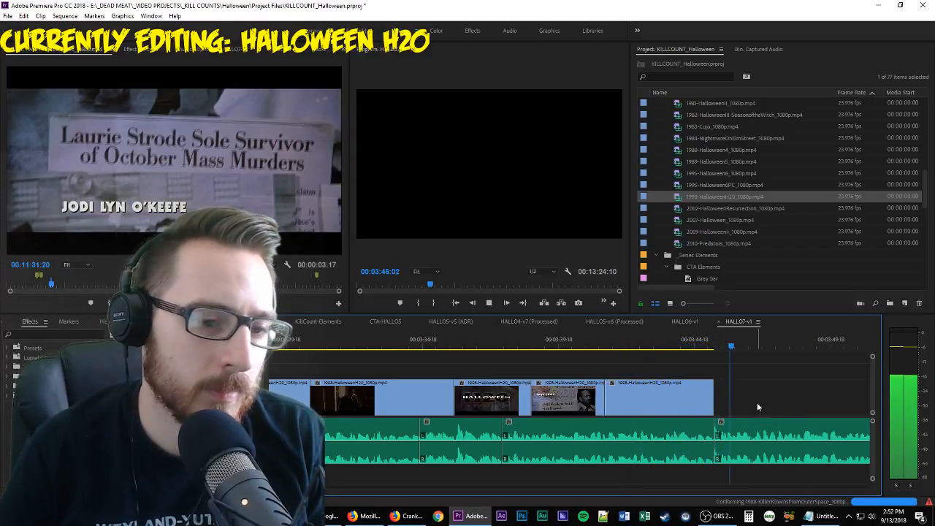
Check how the source shot continues, extend the Laurie Strode clip past the narration cut, and trim its end to 03:47:20
{"action": "scroll", "coordinate": [730, 406], "scroll_direction": "down", "scroll_amount": 3}
{"action": "left_click", "coordinate": [239, 208]}
{"action": "key", "text": "space"}
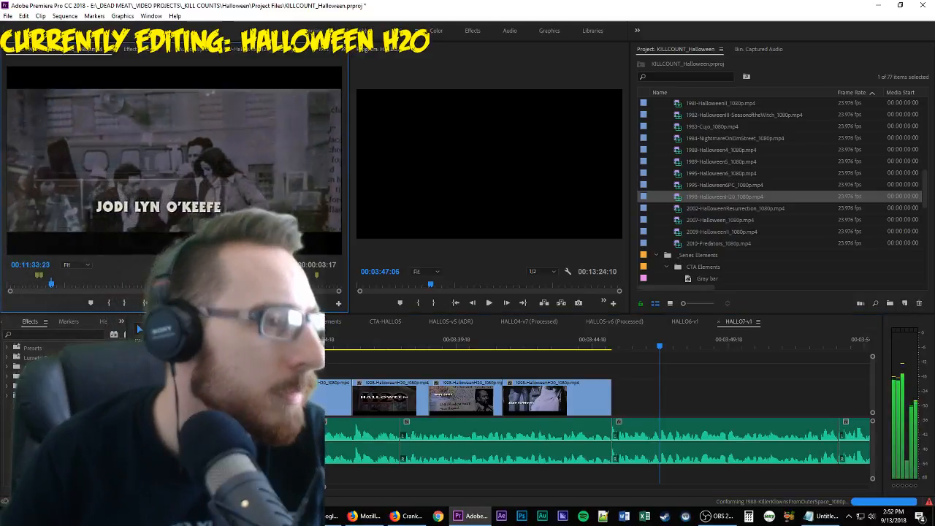
{"action": "left_click_drag", "start_coordinate": [612, 413], "coordinate": [716, 407]}
{"action": "key", "text": "space"}
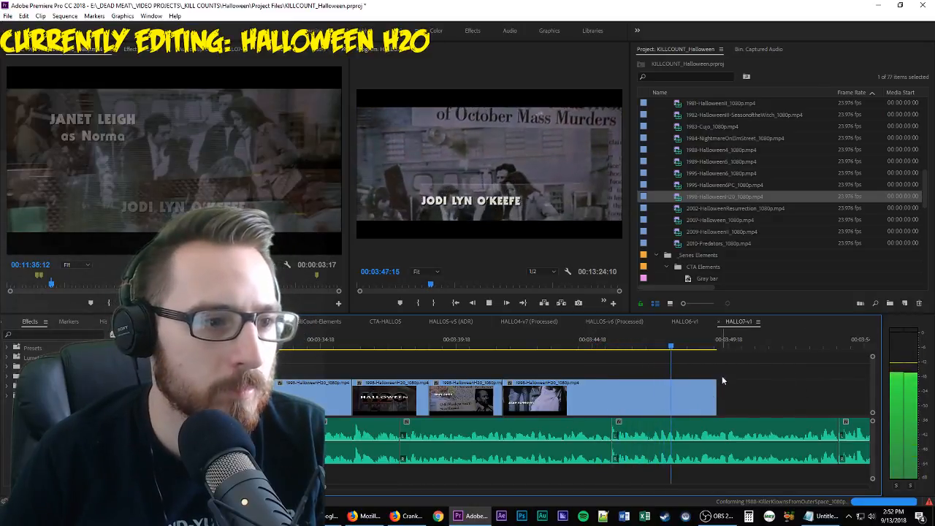
{"action": "key", "text": "space"}
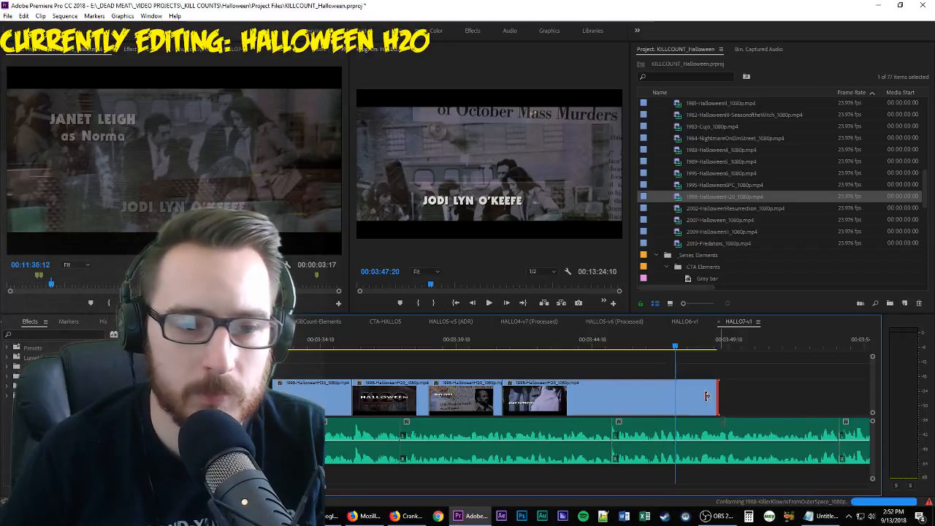
{"action": "left_click_drag", "start_coordinate": [707, 395], "coordinate": [675, 395]}
Label the narration clip following the Laurie Strode footage Mango and save the project
{"action": "key", "text": "space"}
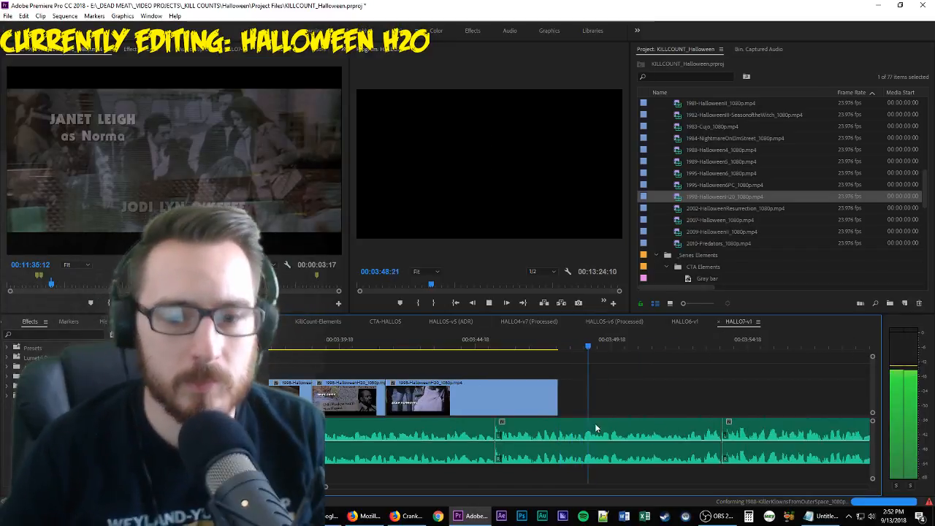
{"action": "right_click", "coordinate": [648, 435]}
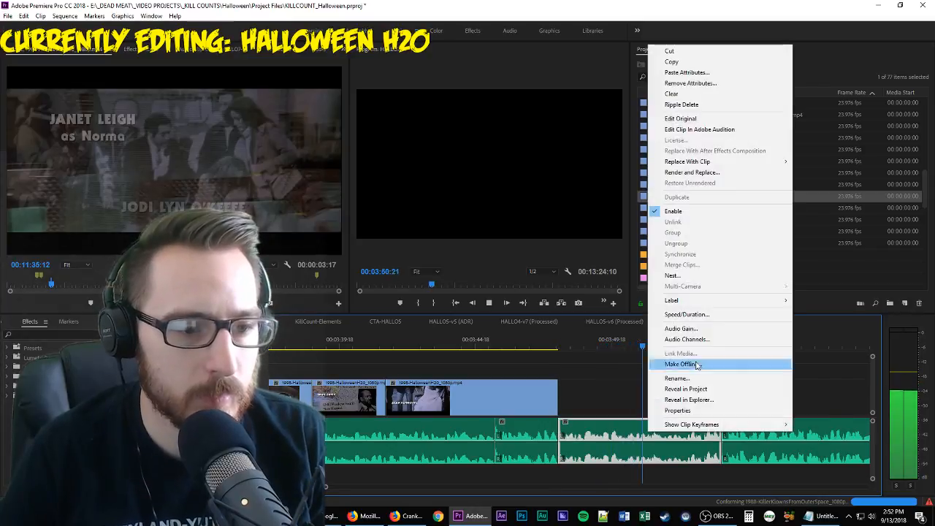
{"action": "mouse_move", "coordinate": [731, 300]}
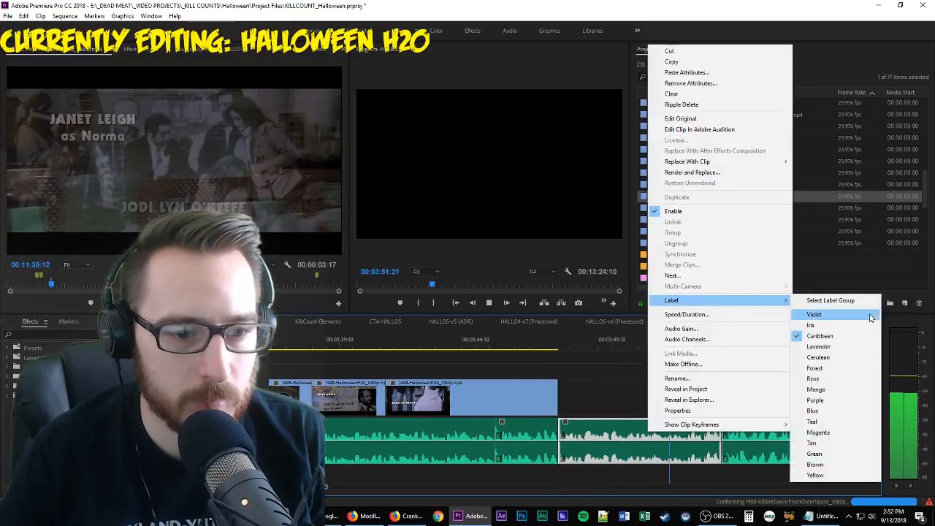
{"action": "left_click", "coordinate": [839, 391]}
{"action": "key", "text": "ctrl+s"}
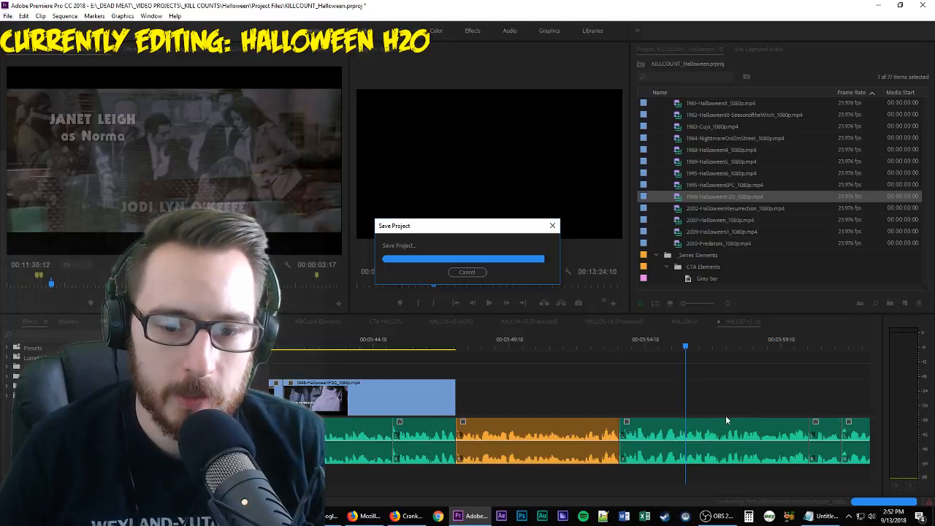
{"action": "scroll", "coordinate": [730, 412], "scroll_direction": "up", "scroll_amount": 5}
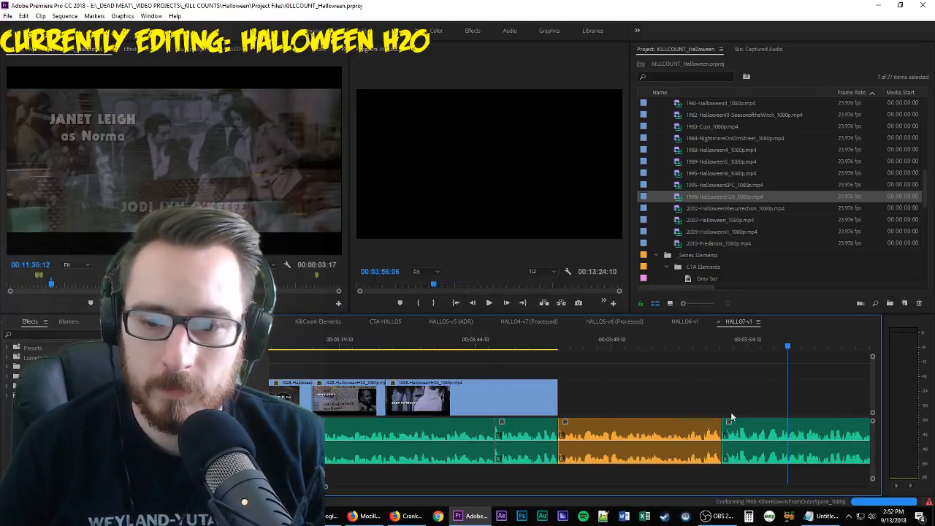
Find the Loomis "Psychology Review" clipping shot in the source and mark a 1:13 range of it ending near 12:16
{"action": "left_click", "coordinate": [260, 174]}
{"action": "key", "text": "l"}
{"action": "key", "text": "l"}
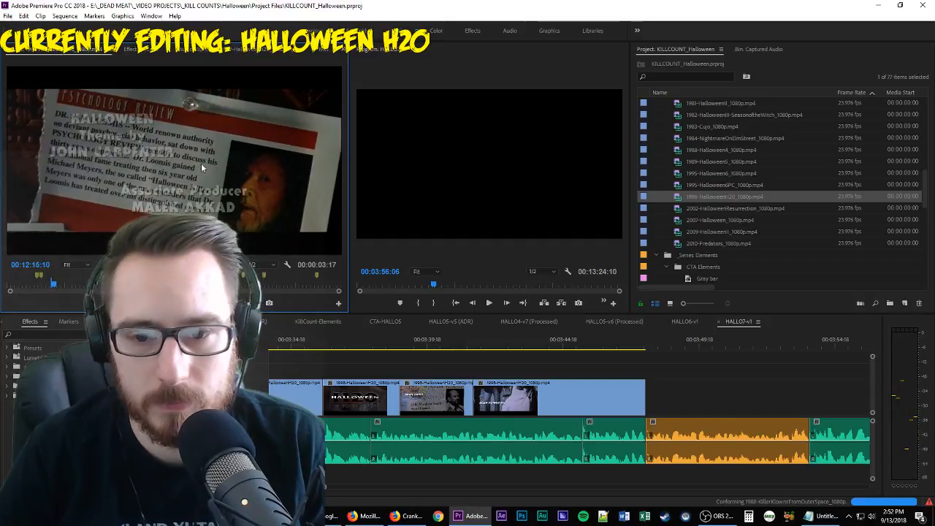
{"action": "key", "text": "j"}
{"action": "key", "text": "j"}
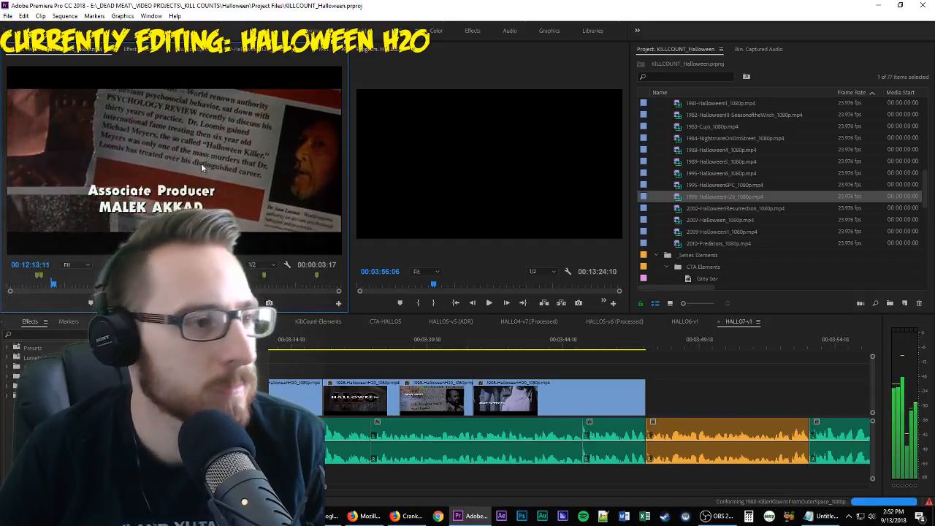
{"action": "key", "text": "k"}
{"action": "key", "text": "l"}
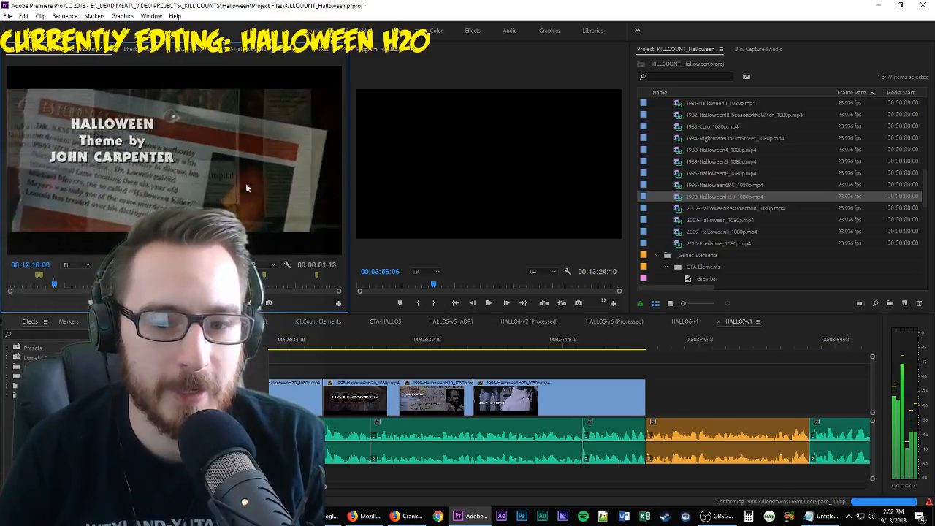
{"action": "key", "text": "k"}
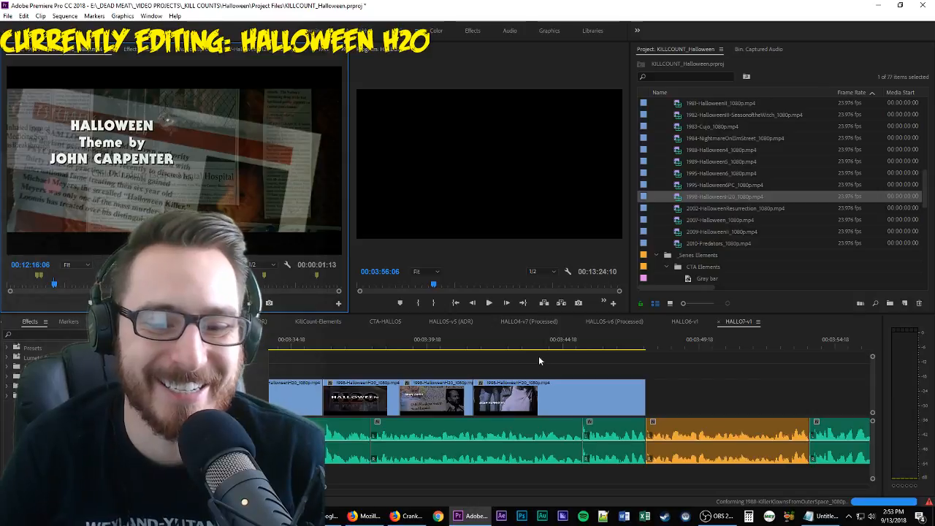
Place the marked Loomis clipping video on the track above at 03:43:16 and extend its end to match the Laurie Strode clip's end
{"action": "left_click", "coordinate": [468, 347]}
{"action": "key", "text": "space"}
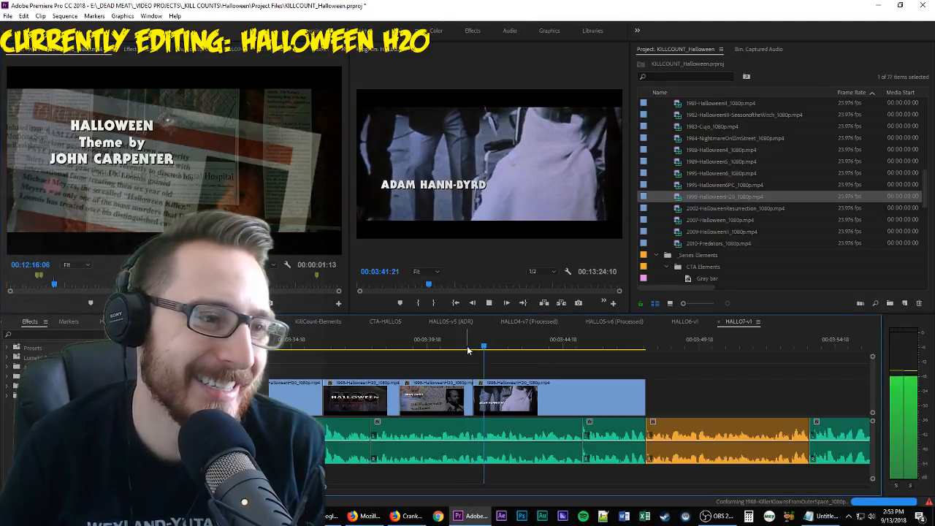
{"action": "key", "text": "space"}
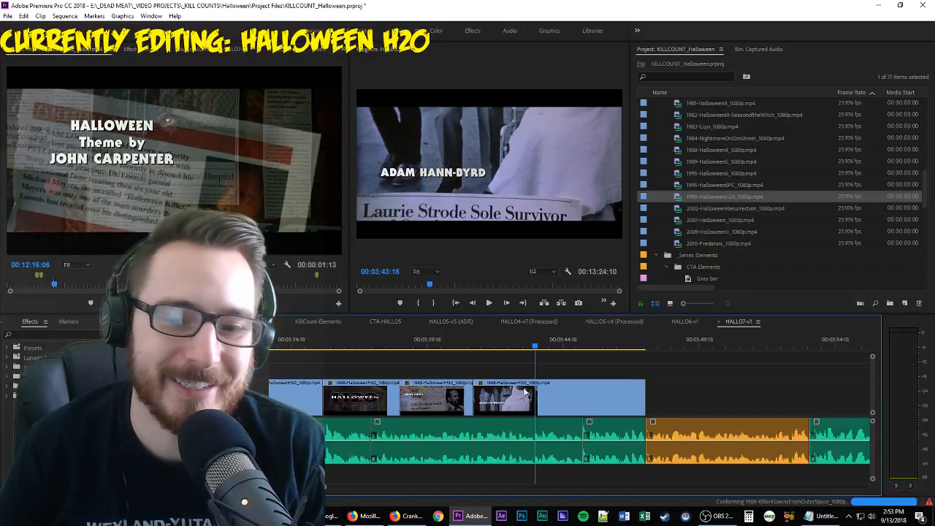
{"action": "key", "text": "Up"}
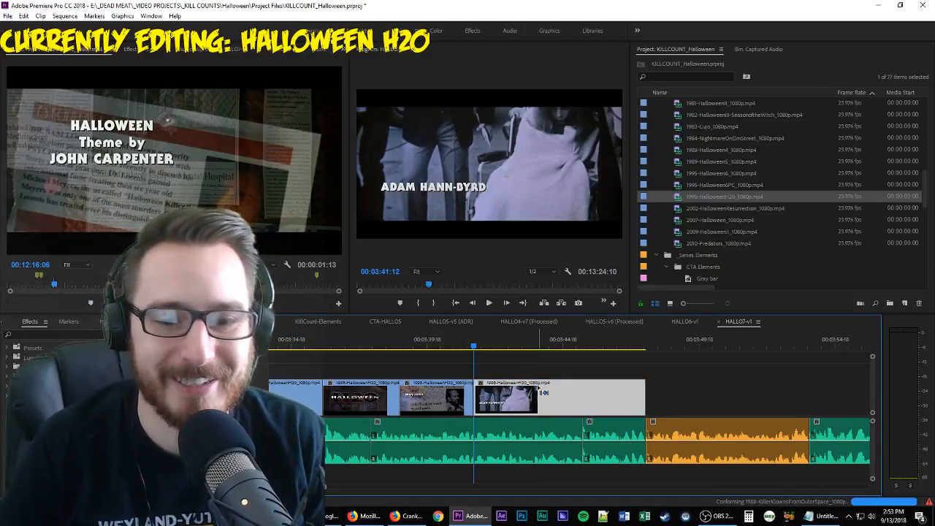
{"action": "key", "text": "space"}
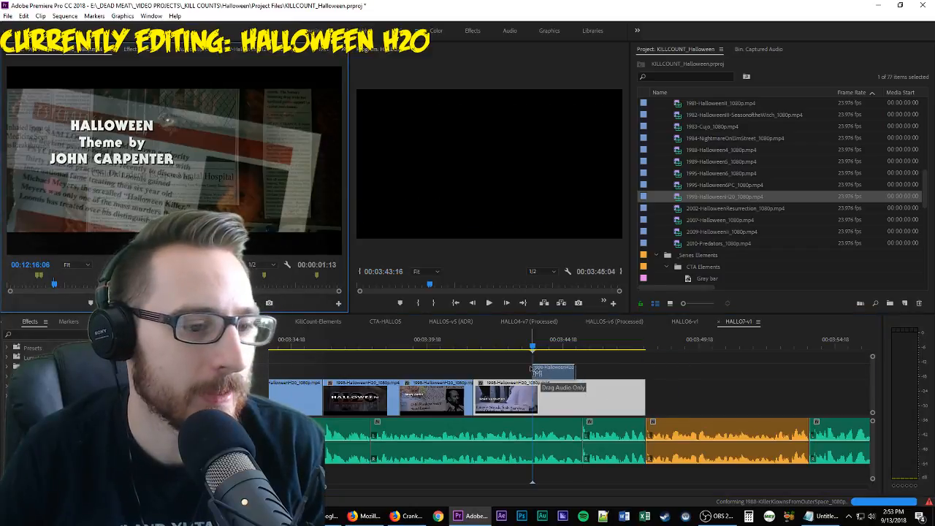
{"action": "left_click_drag", "start_coordinate": [572, 368], "coordinate": [578, 349]}
Play the new Loomis clipping against the narration and move it down onto the main video track over the Laurie Strode clip
{"action": "key", "text": "space"}
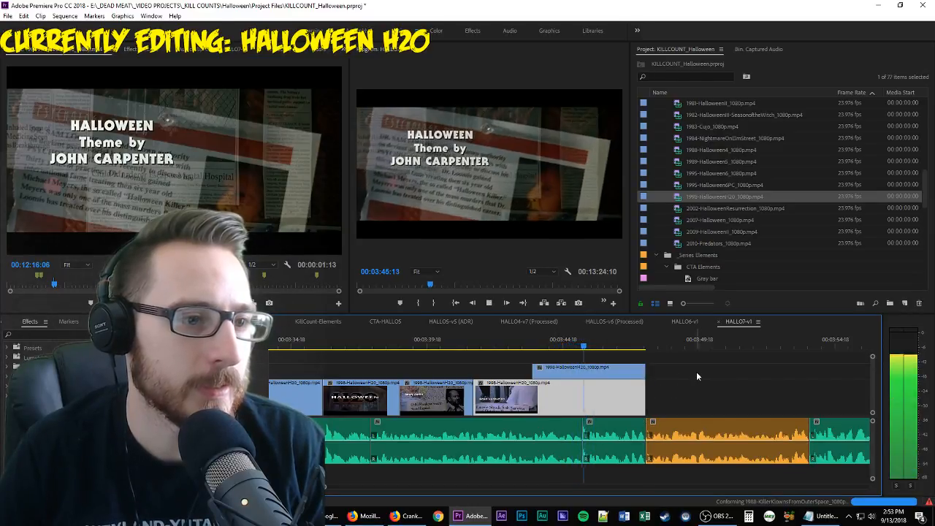
{"action": "left_click", "coordinate": [699, 375]}
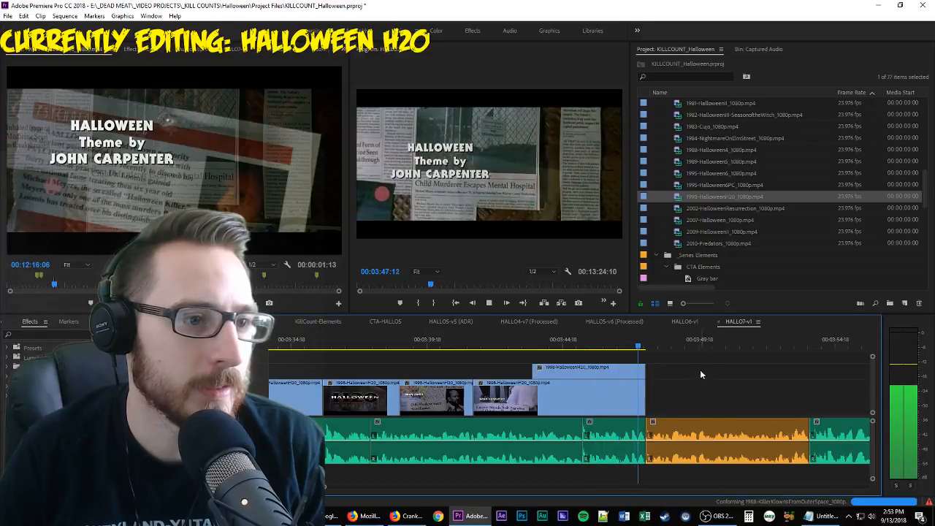
{"action": "left_click_drag", "start_coordinate": [616, 374], "coordinate": [620, 393]}
{"action": "left_click", "coordinate": [724, 393]}
Play on through the Mango narration clip to its end cut at 03:53:20 and save the project
{"action": "scroll", "coordinate": [715, 406], "scroll_direction": "down", "scroll_amount": 2}
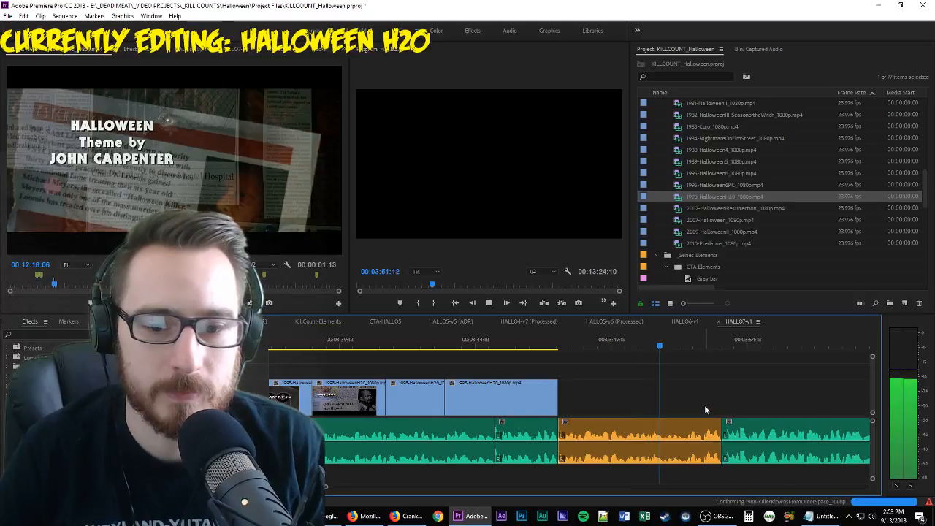
{"action": "scroll", "coordinate": [701, 408], "scroll_direction": "down", "scroll_amount": 2}
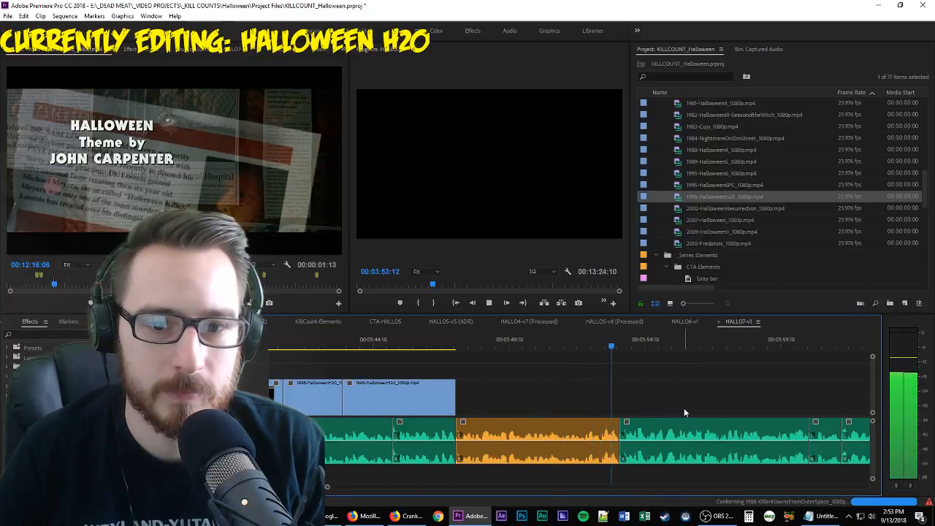
{"action": "key", "text": "ctrl+s"}
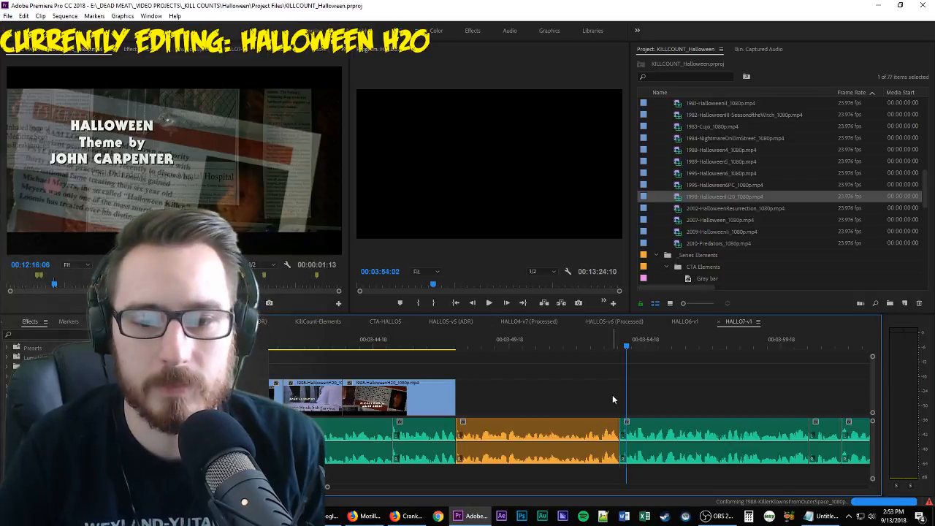
{"action": "key", "text": "space"}
{"action": "key", "text": "ctrl+s"}
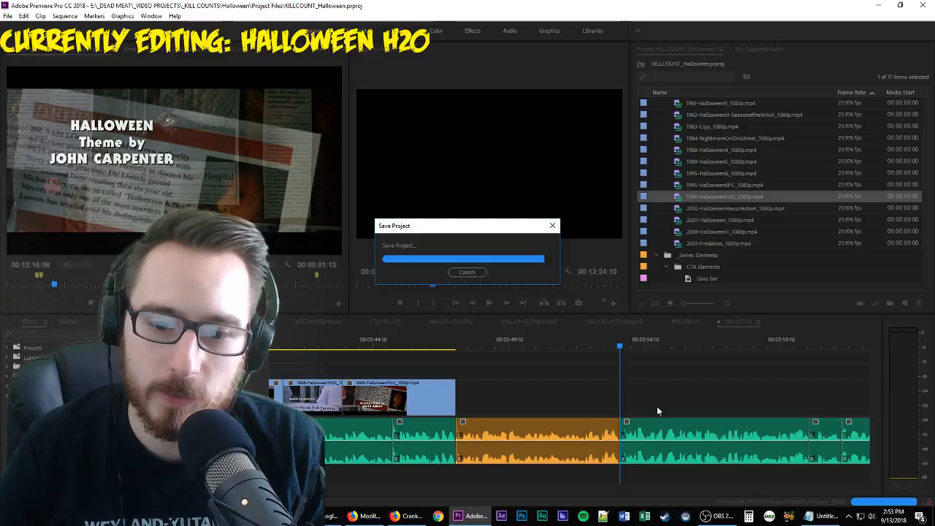
Play the source onward from the John Carpenter theme credit to find the hillside shot titled "Summer Glen, California"
{"action": "scroll", "coordinate": [656, 406], "scroll_direction": "down", "scroll_amount": 3}
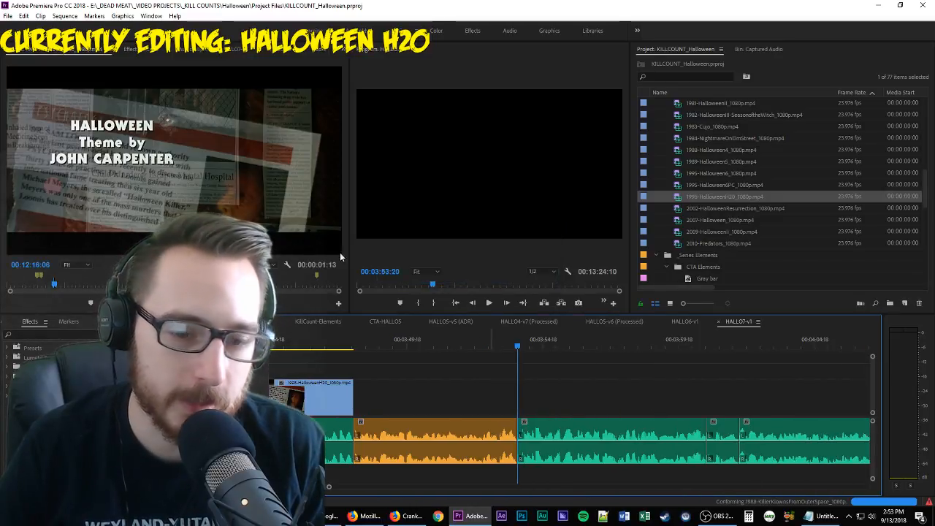
{"action": "left_click", "coordinate": [160, 180]}
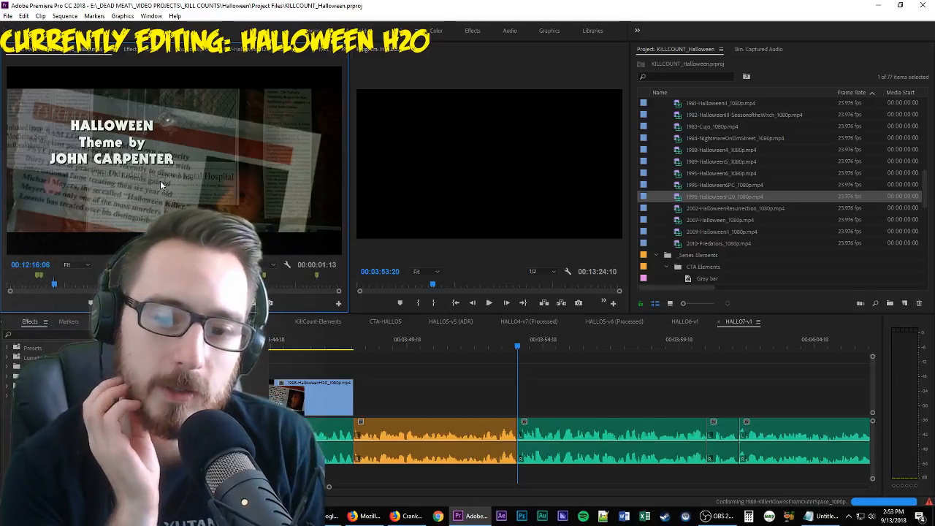
{"action": "key", "text": "space"}
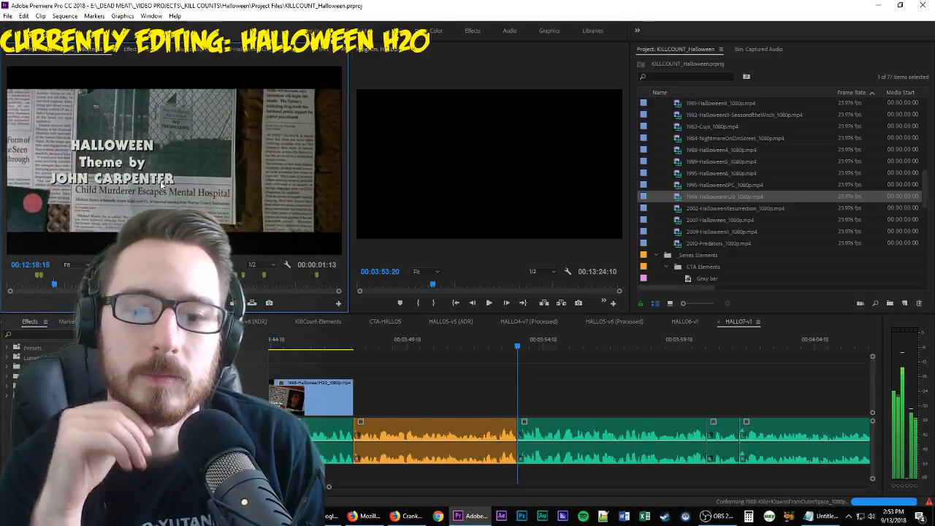
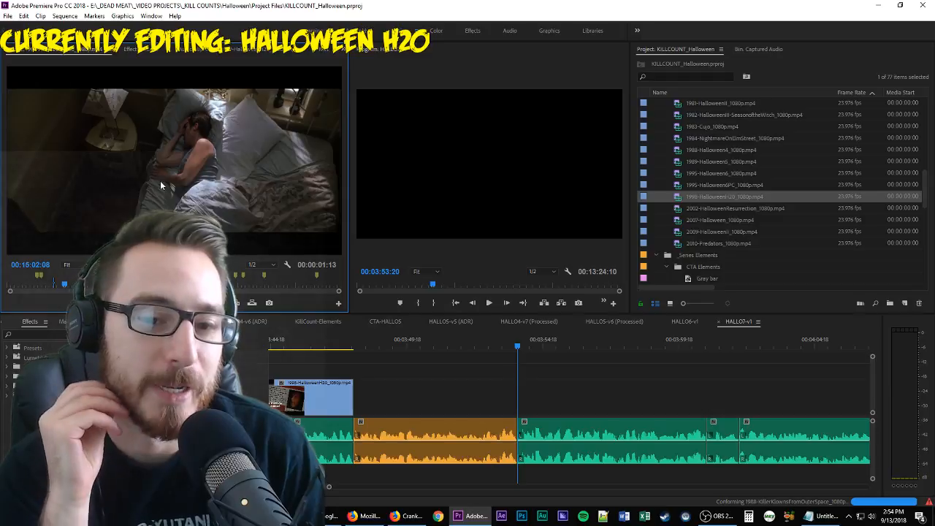
{"action": "key", "text": "space"}
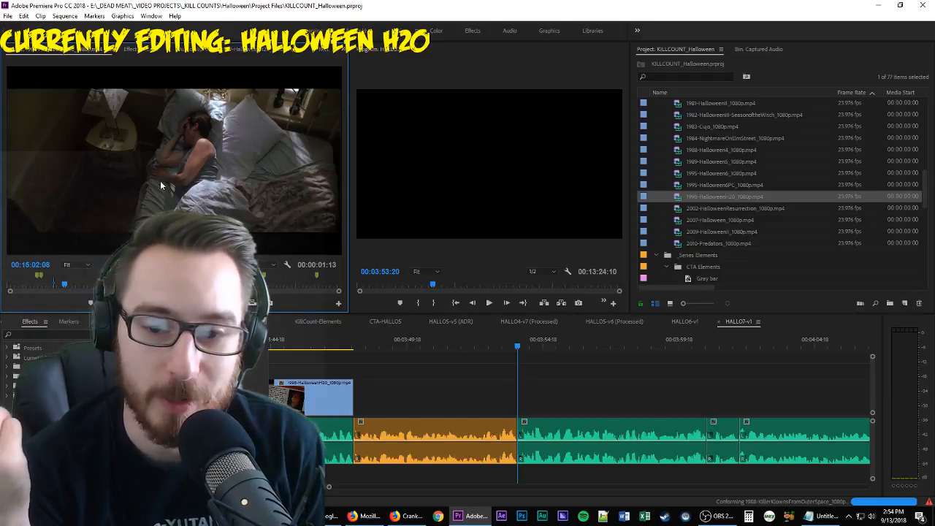
{"action": "key", "text": "l"}
{"action": "key", "text": "l"}
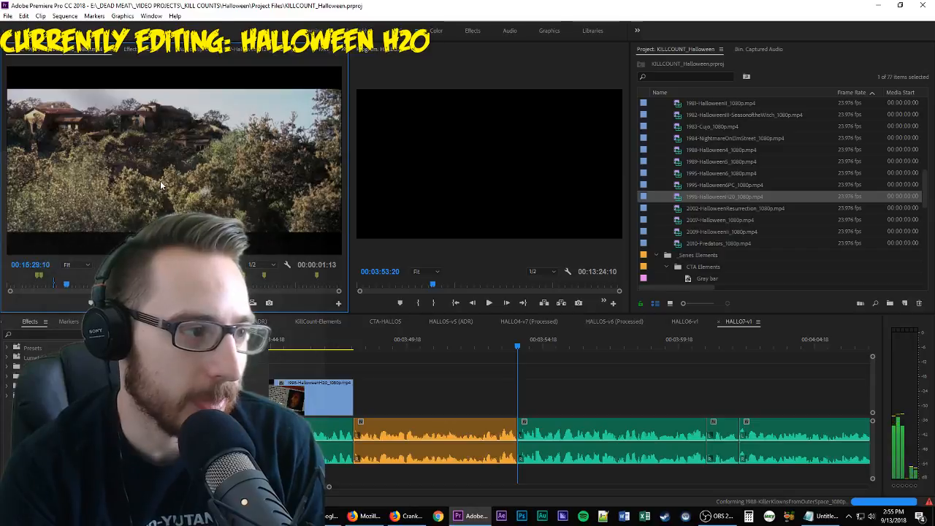
{"action": "key", "text": "space"}
{"action": "key", "text": "space"}
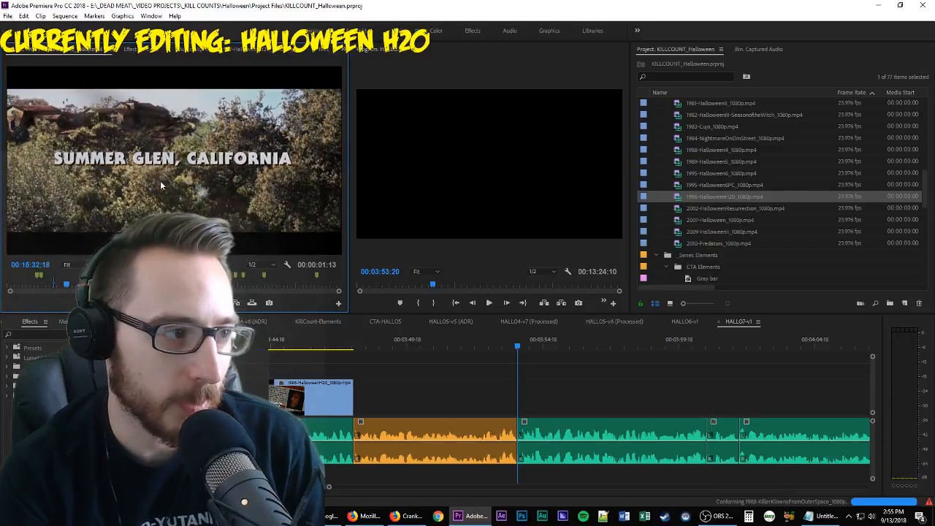
Mark a 3:23 range of the Summer Glen shot ending at 15:34:03 in the source and place its video at 03:53:20
{"action": "key", "text": "i"}
{"action": "key", "text": "j"}
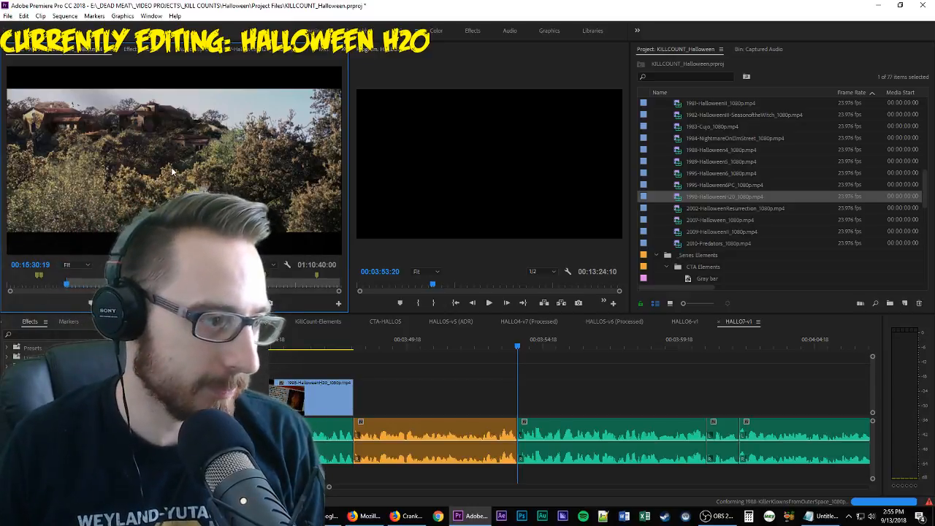
{"action": "key", "text": "j"}
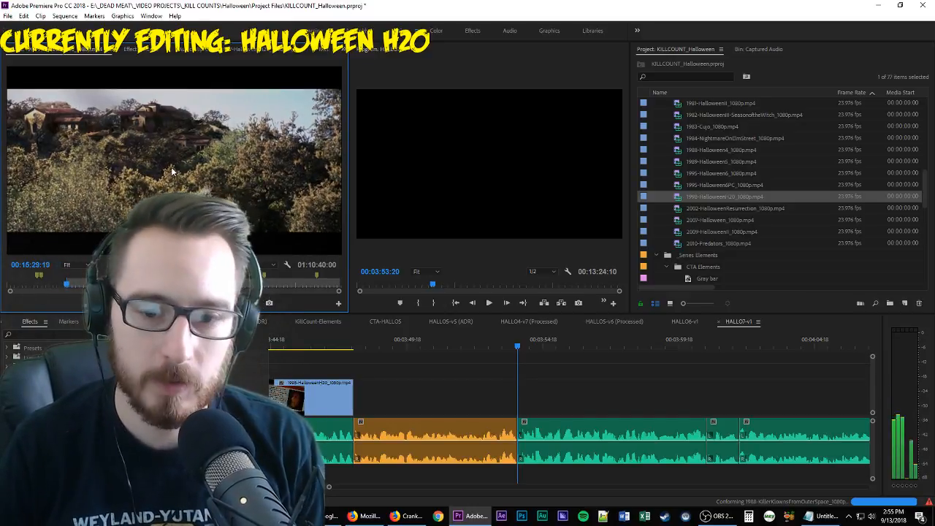
{"action": "key", "text": "i"}
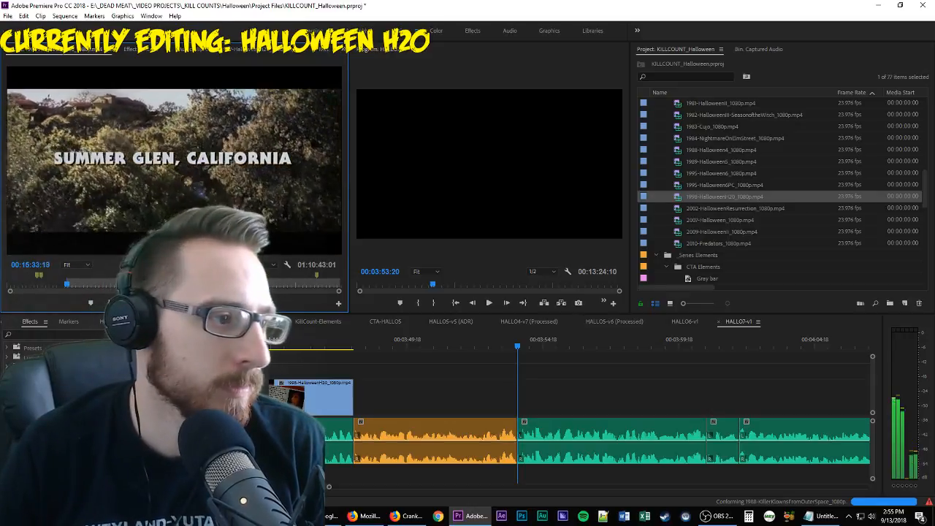
{"action": "key", "text": "o"}
{"action": "left_click_drag", "start_coordinate": [517, 395], "coordinate": [517, 394]}
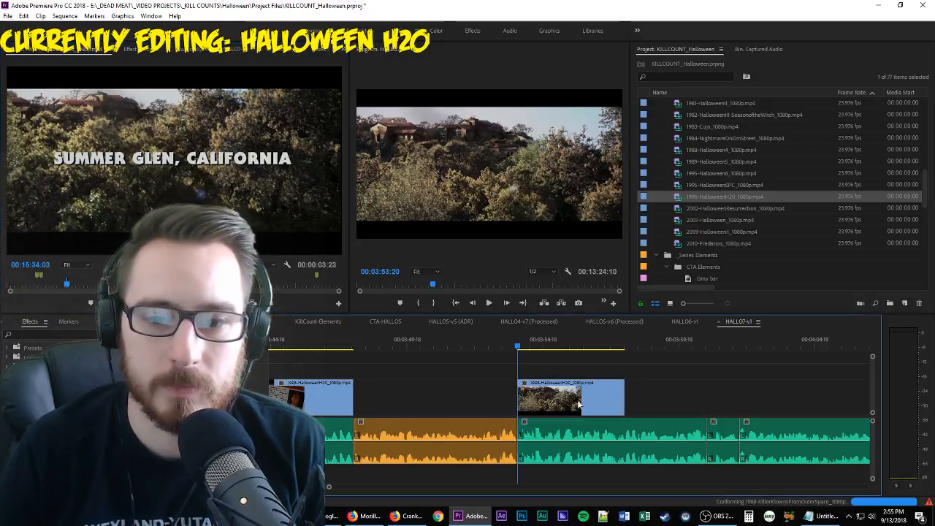
Play the placed Summer Glen clip repeatedly to check its title timing against the narration
{"action": "key", "text": "space"}
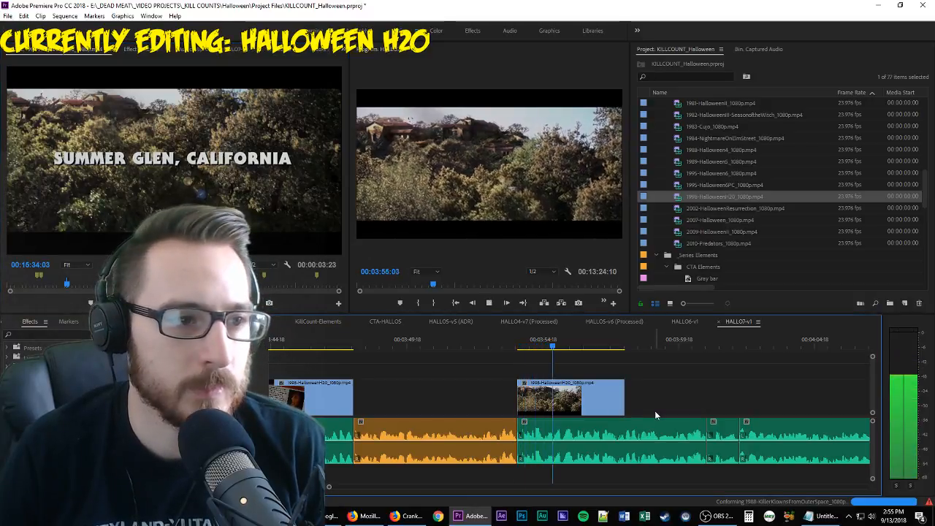
{"action": "left_click", "coordinate": [572, 393]}
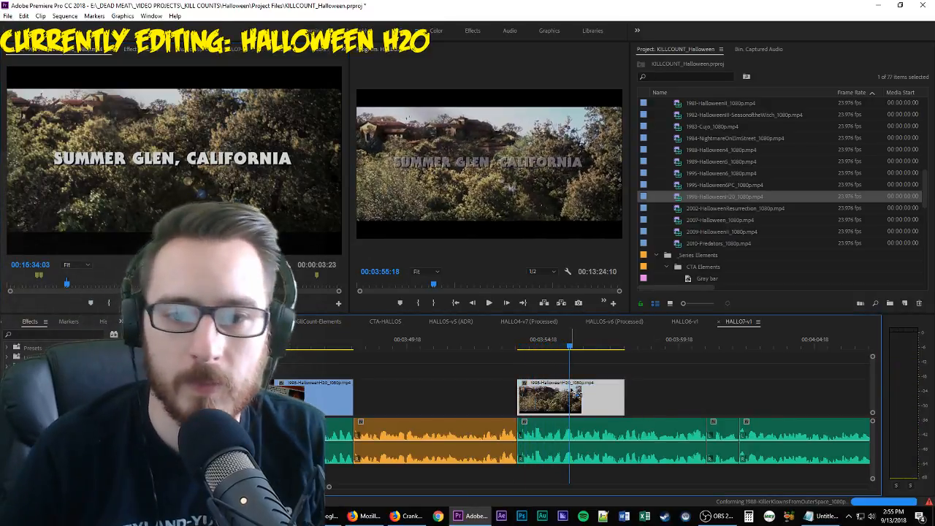
{"action": "key", "text": "Up"}
{"action": "key", "text": "space"}
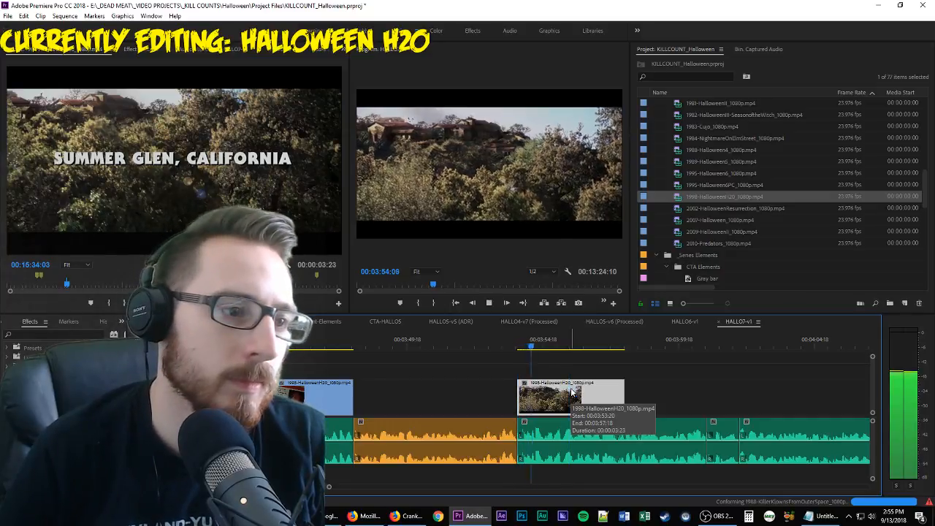
{"action": "key", "text": "space"}
{"action": "key", "text": "Up"}
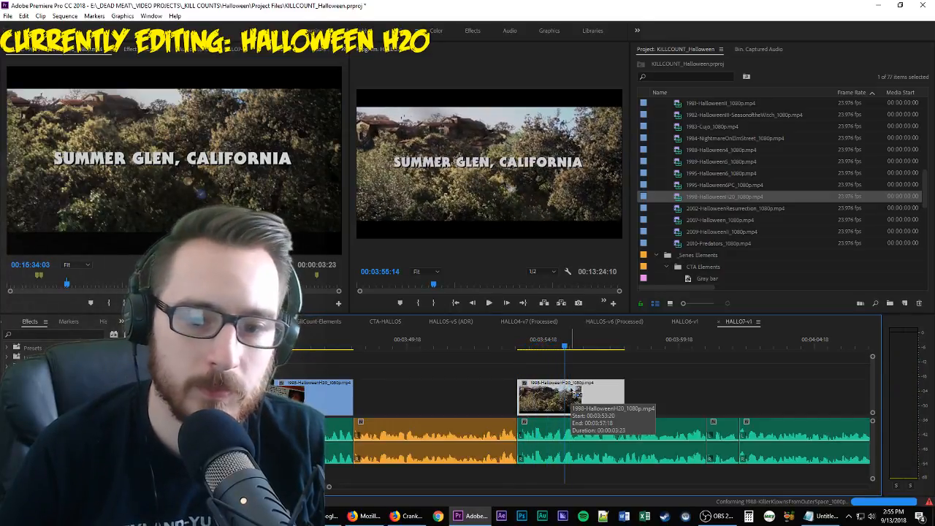
{"action": "key", "text": "space"}
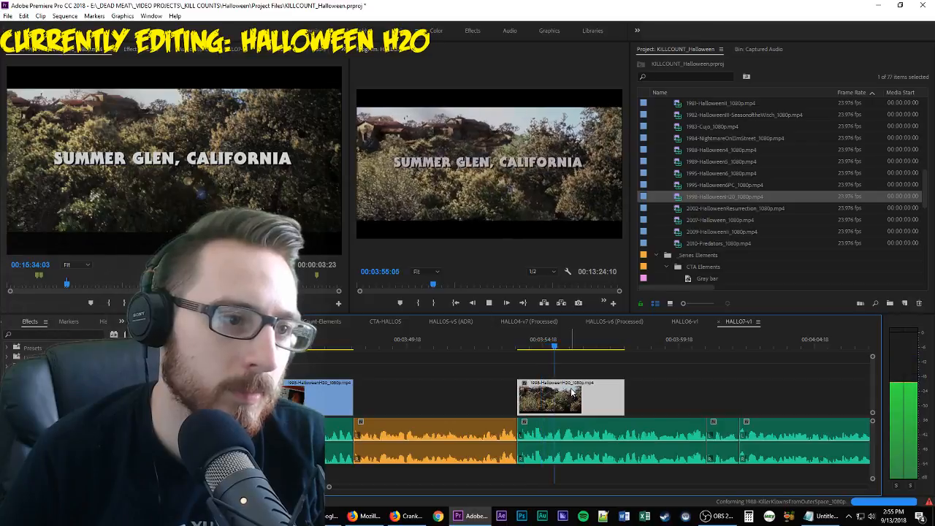
Extend the Summer Glen clip's end, cut it at 03:57:11 and delete the piece after the cut
{"action": "left_click_drag", "start_coordinate": [622, 399], "coordinate": [690, 399]}
{"action": "left_click_drag", "start_coordinate": [619, 345], "coordinate": [617, 345]}
{"action": "key", "text": "c"}
{"action": "left_click", "coordinate": [616, 392]}
{"action": "key", "text": "v"}
{"action": "left_click", "coordinate": [637, 398]}
{"action": "key", "text": "Delete"}
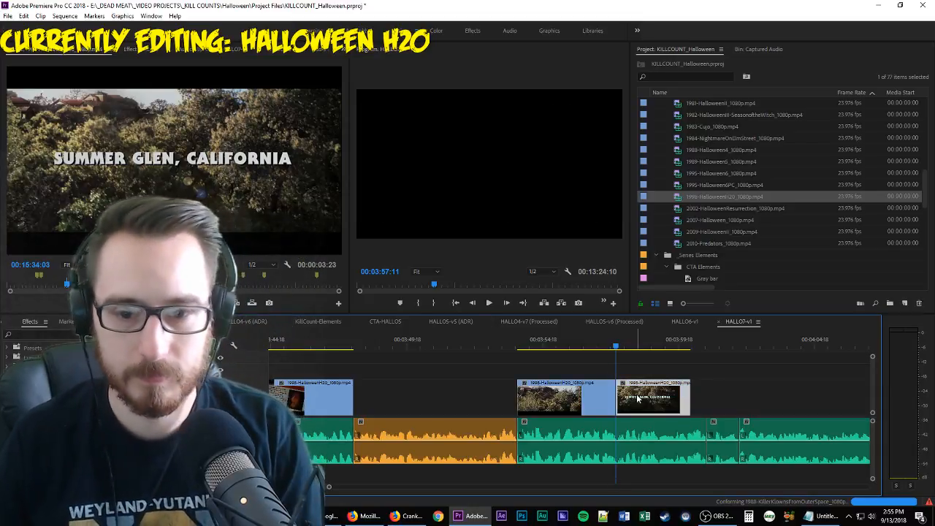
Mark a 1:11 range of the academy entrance sign shot ending at 15:40:21 and place its video directly after the Summer Glen clip
{"action": "key", "text": "space"}
{"action": "left_click", "coordinate": [283, 235]}
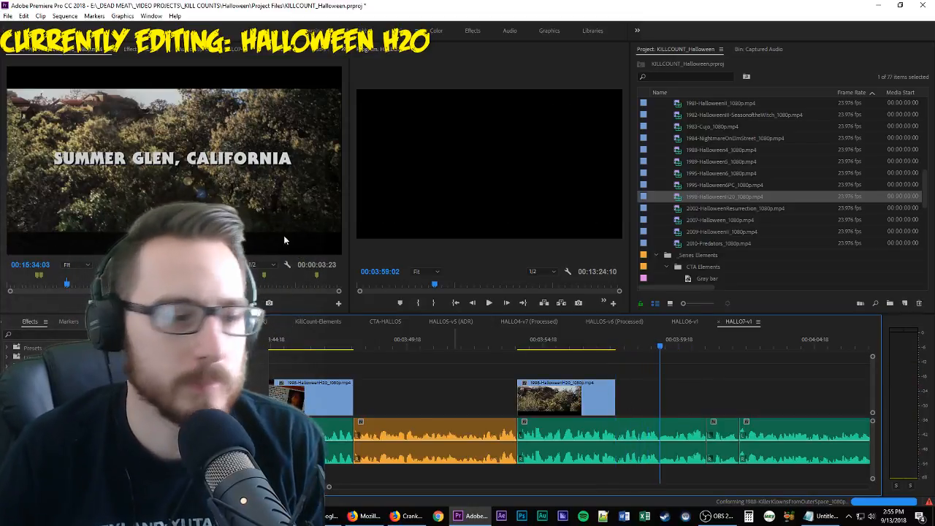
{"action": "key", "text": "space"}
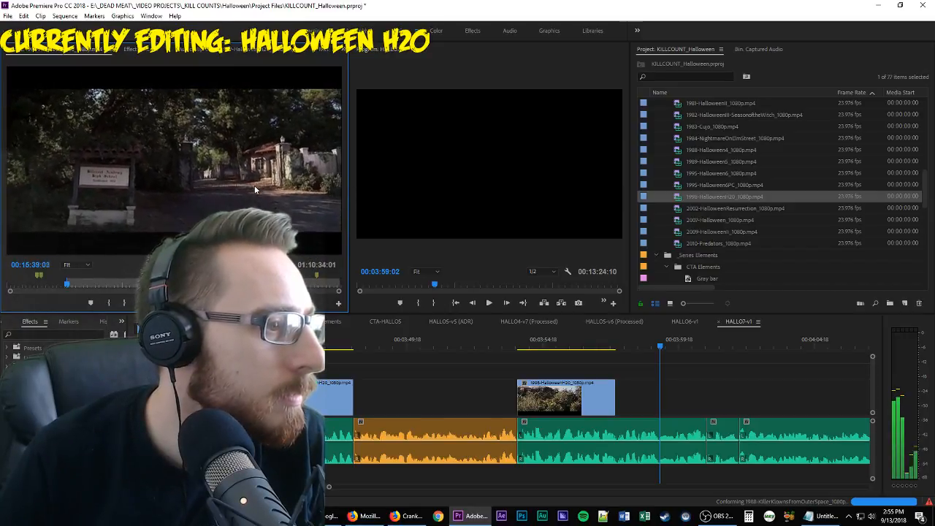
{"action": "key", "text": "i"}
{"action": "left_click_drag", "start_coordinate": [125, 251], "coordinate": [632, 408]}
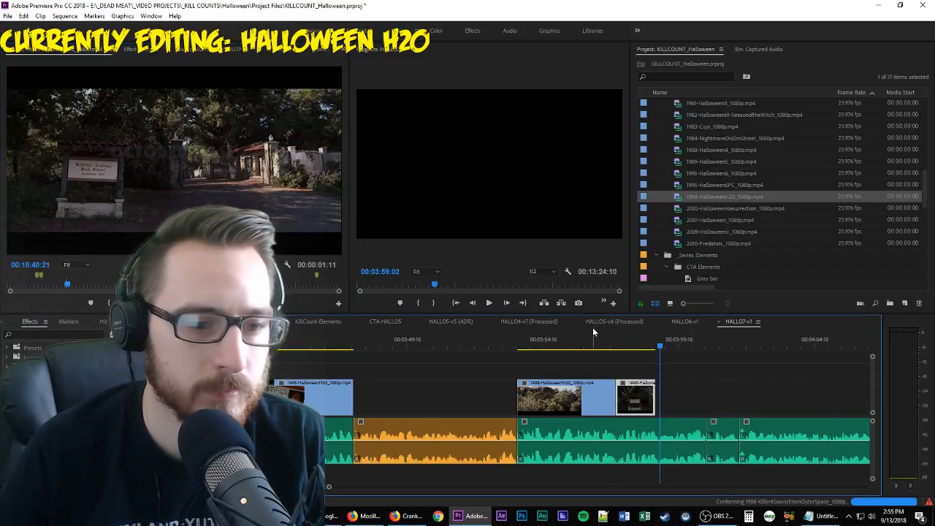
{"action": "left_click", "coordinate": [598, 322]}
{"action": "left_click", "coordinate": [730, 323]}
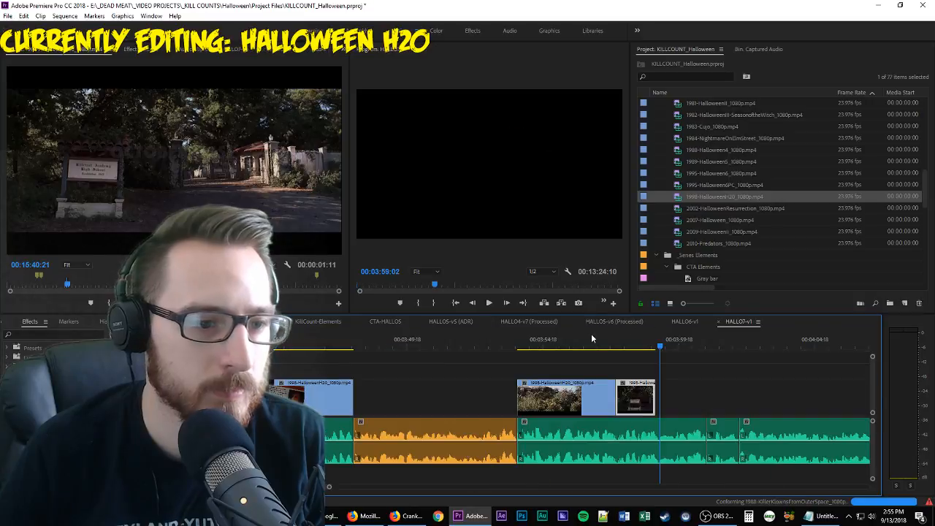
Play the academy entrance sign clip against the narration and trim its end to about 03:59:09
{"action": "key", "text": "space"}
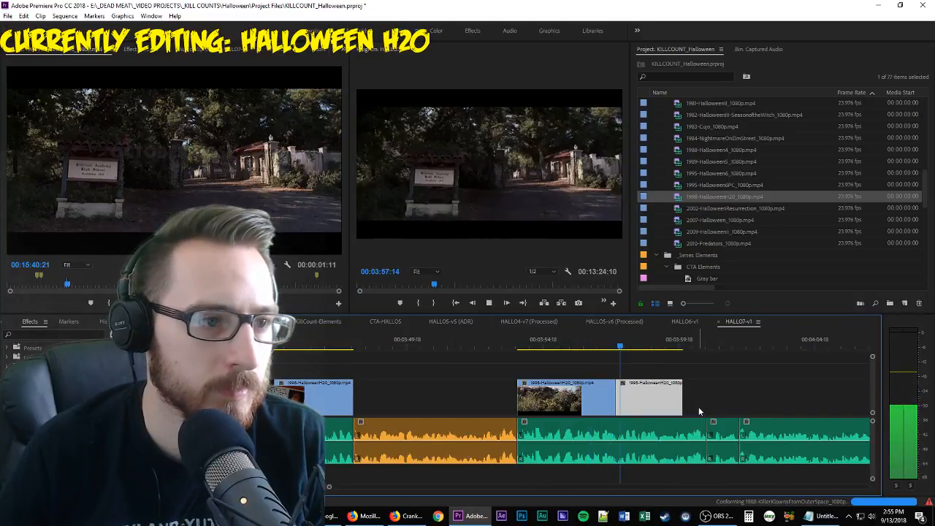
{"action": "scroll", "coordinate": [695, 406], "scroll_direction": "down", "scroll_amount": 2}
{"action": "key", "text": "space"}
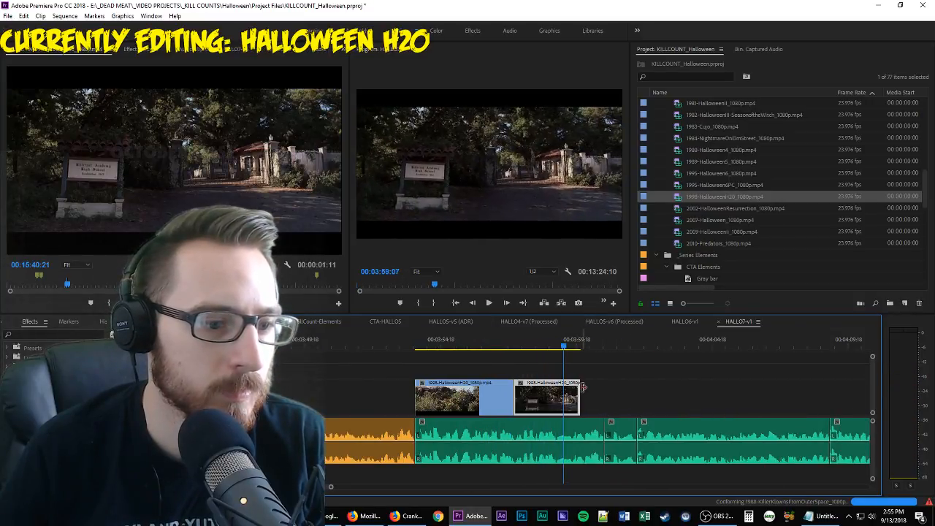
{"action": "left_click_drag", "start_coordinate": [578, 392], "coordinate": [572, 392]}
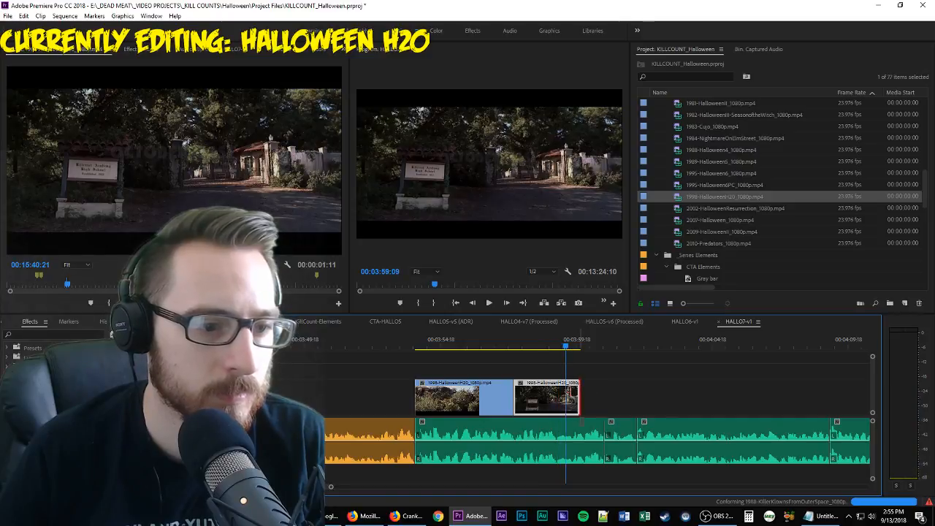
{"action": "key", "text": "space"}
{"action": "scroll", "coordinate": [573, 401], "scroll_direction": "down", "scroll_amount": 2}
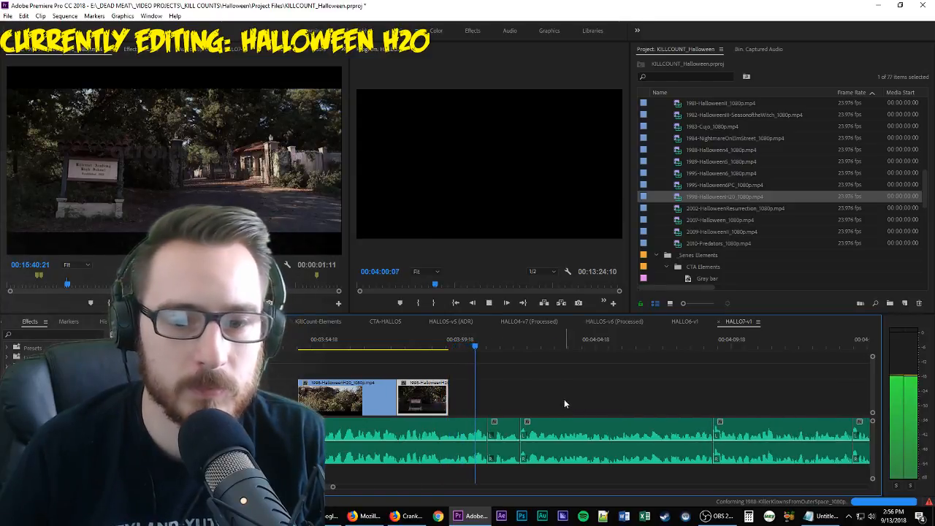
Play the source up to the October 31st Halloween title and extend the academy sign clip's end to 04:04:21 to include it
{"action": "left_click", "coordinate": [180, 201]}
{"action": "key", "text": "space"}
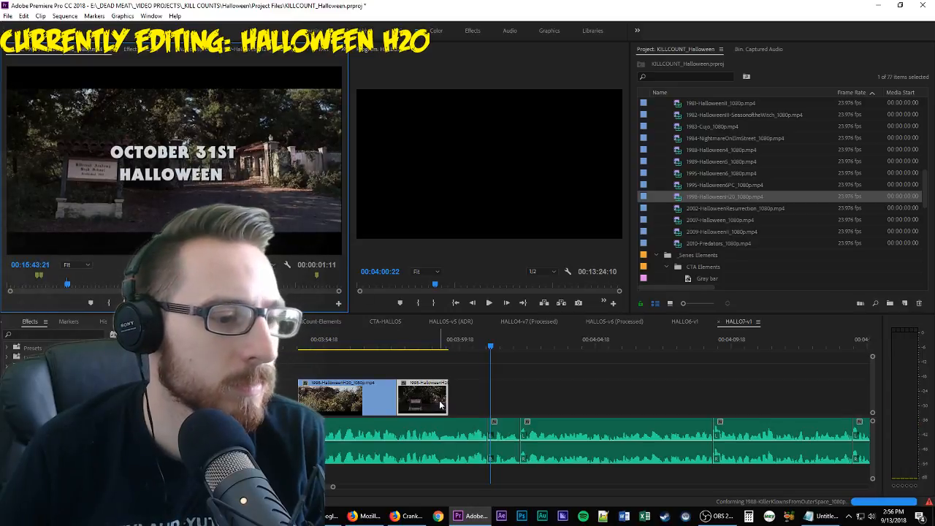
{"action": "left_click_drag", "start_coordinate": [587, 408], "coordinate": [596, 407]}
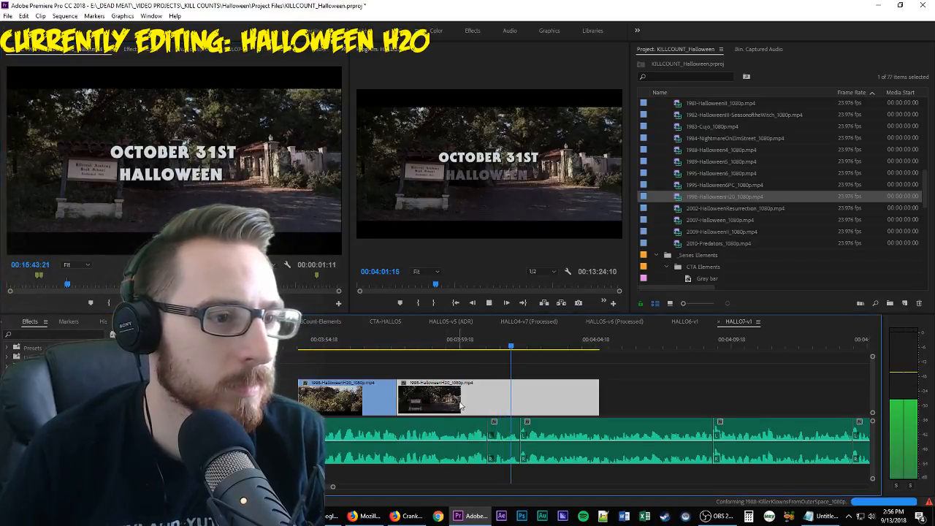
{"action": "key", "text": "space"}
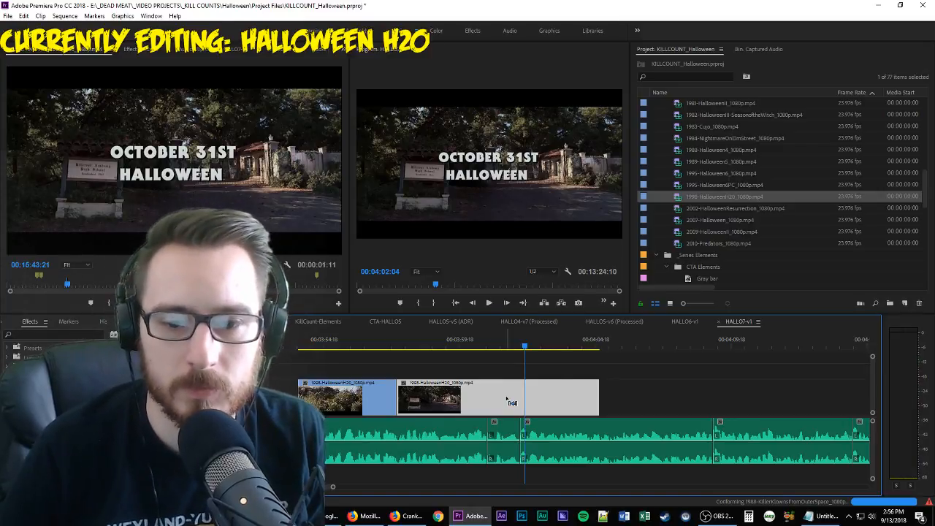
Replay the academy sign clip, cut it at 04:02:00, delete the piece after the cut and save the project
{"action": "key", "text": "Up"}
{"action": "key", "text": "space"}
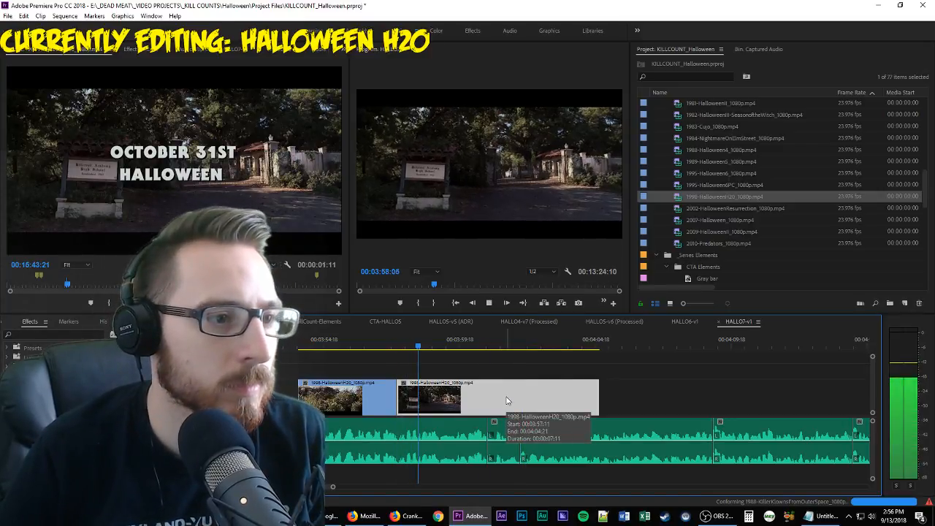
{"action": "key", "text": "space"}
{"action": "key", "text": "Up"}
{"action": "key", "text": "space"}
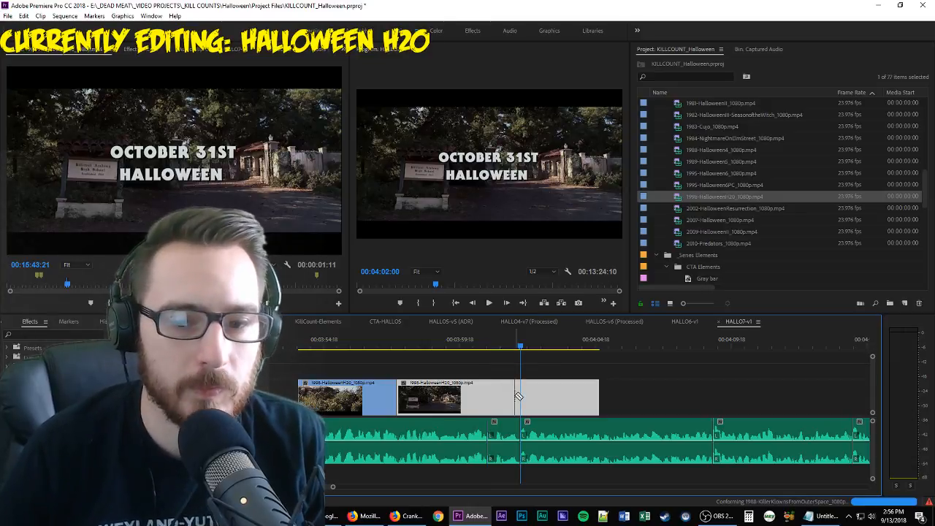
{"action": "left_click", "coordinate": [549, 398]}
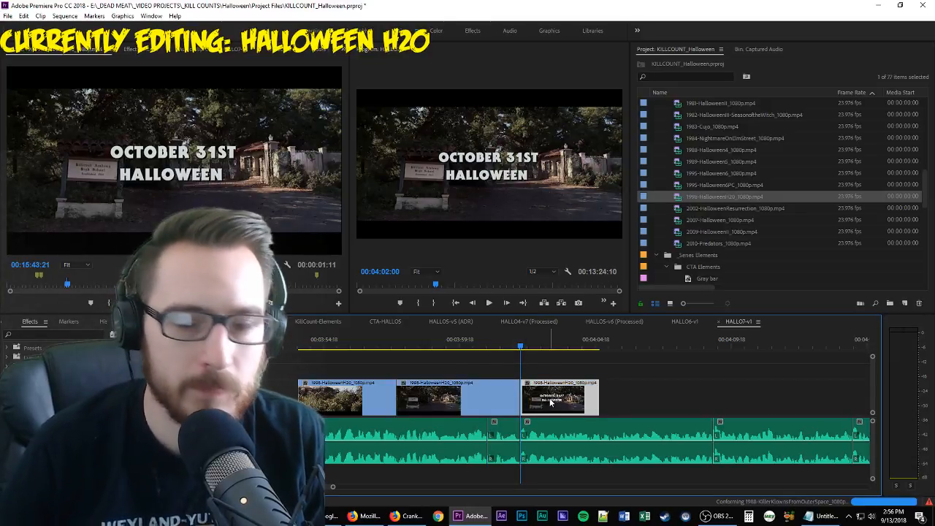
{"action": "key", "text": "Delete"}
{"action": "key", "text": "space"}
{"action": "scroll", "coordinate": [556, 403], "scroll_direction": "down", "scroll_amount": 2}
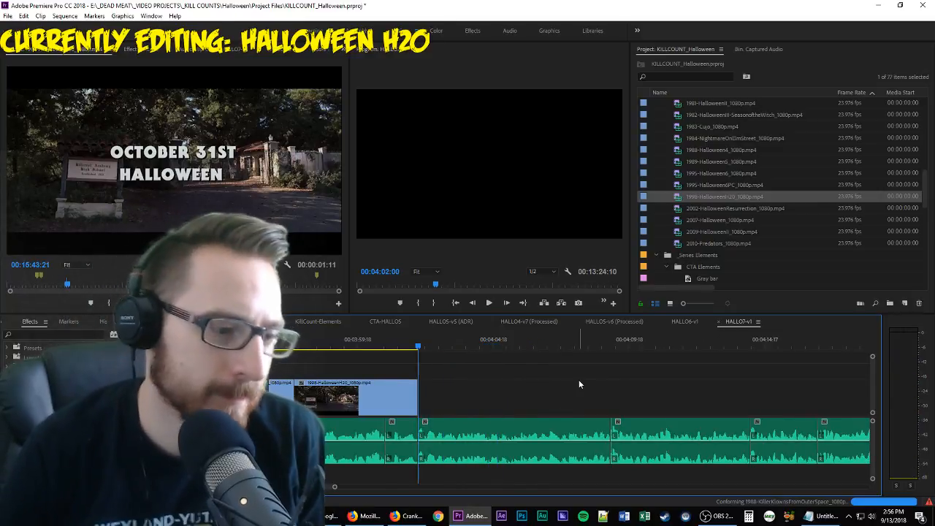
{"action": "key", "text": "ctrl+s"}
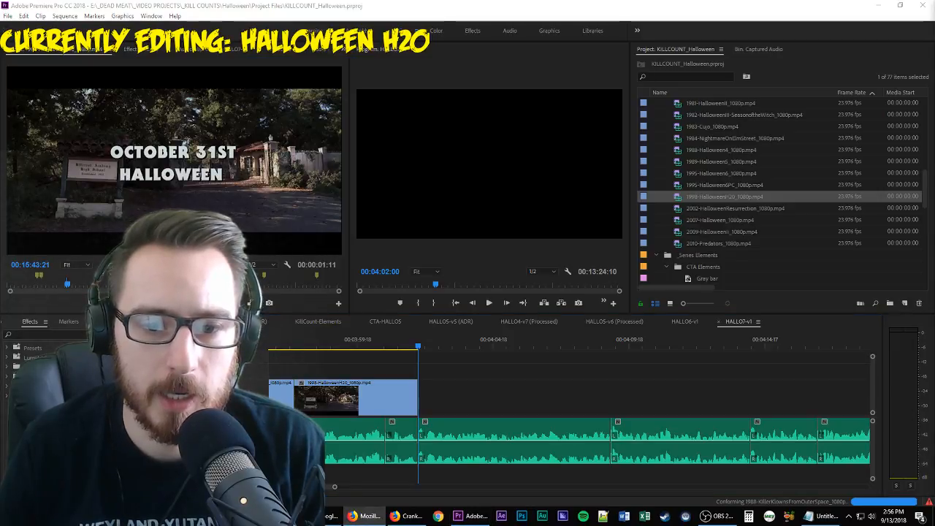
Place the video of a 2:16 kitchen shot ending at 15:56:22 at 04:02:00 and extend the clip's end to about 04:09:12
{"action": "left_click", "coordinate": [165, 215]}
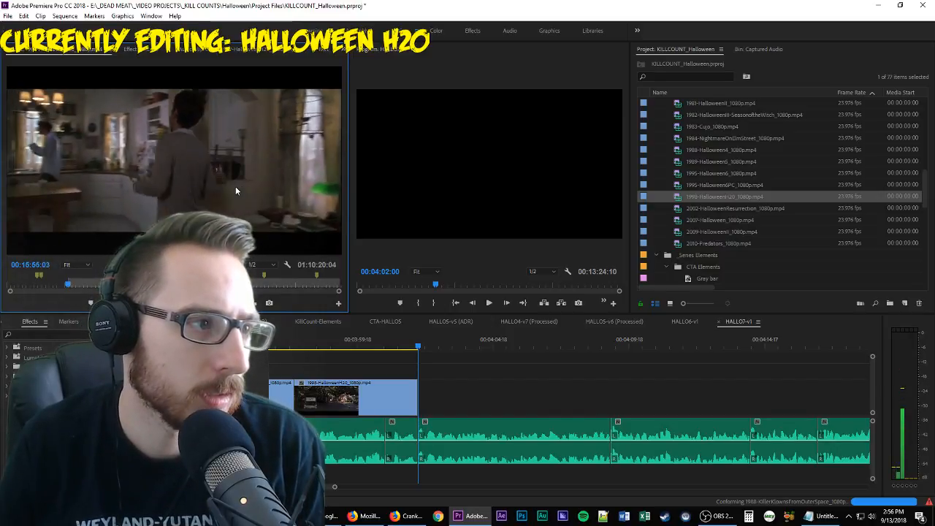
{"action": "key", "text": "o"}
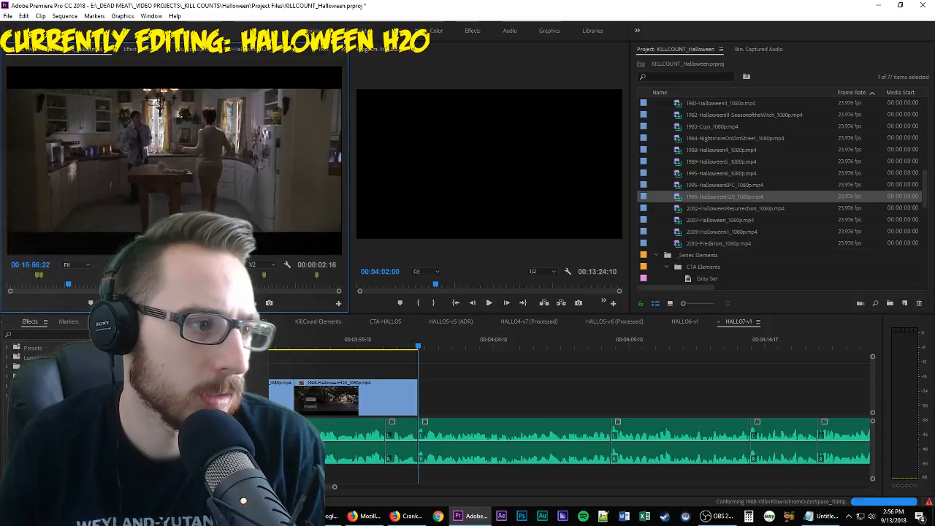
{"action": "left_click_drag", "start_coordinate": [501, 403], "coordinate": [423, 395]}
{"action": "key", "text": "space"}
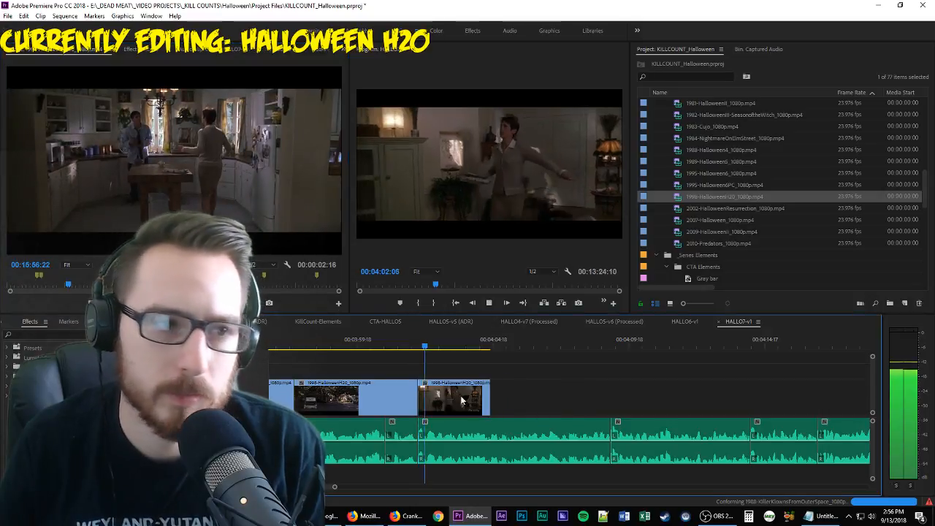
{"action": "left_click_drag", "start_coordinate": [489, 398], "coordinate": [632, 400]}
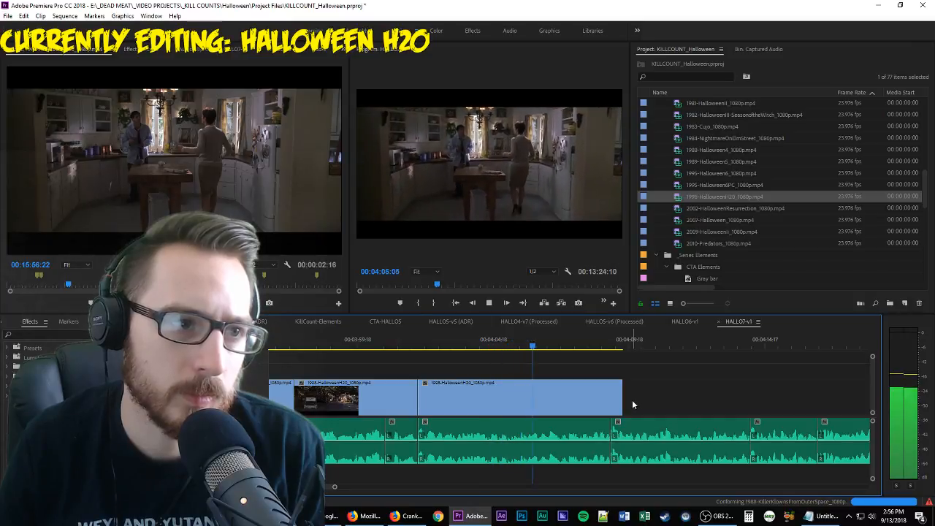
{"action": "left_click_drag", "start_coordinate": [546, 355], "coordinate": [512, 356]}
Mark a 1:10 range of the son holding up the card in the kitchen, ending at 16:11:14 in the source
{"action": "left_click", "coordinate": [219, 166]}
{"action": "key", "text": "l"}
{"action": "key", "text": "l"}
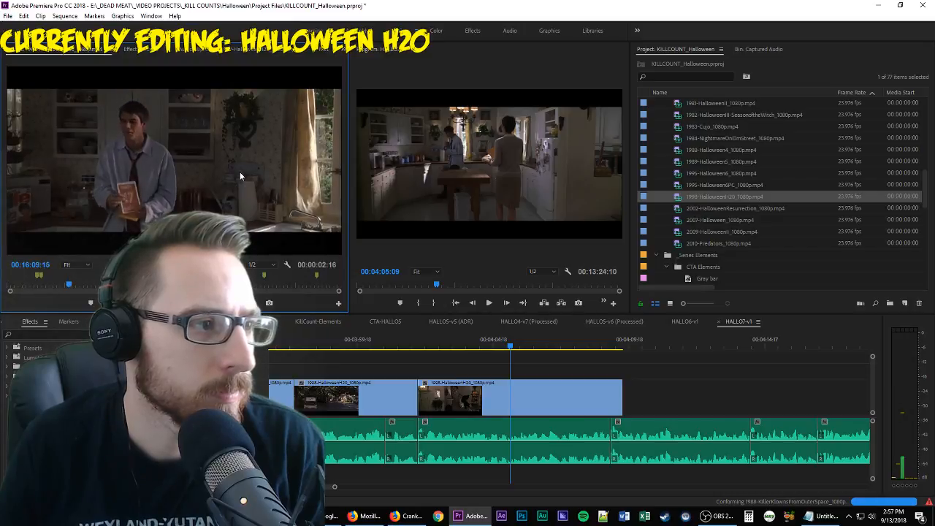
{"action": "key", "text": "space"}
{"action": "key", "text": "space"}
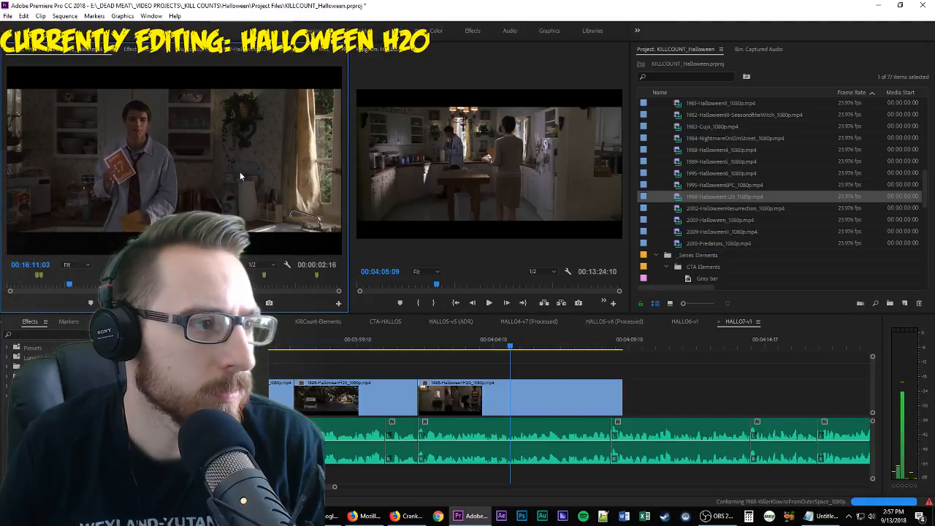
{"action": "key", "text": "j"}
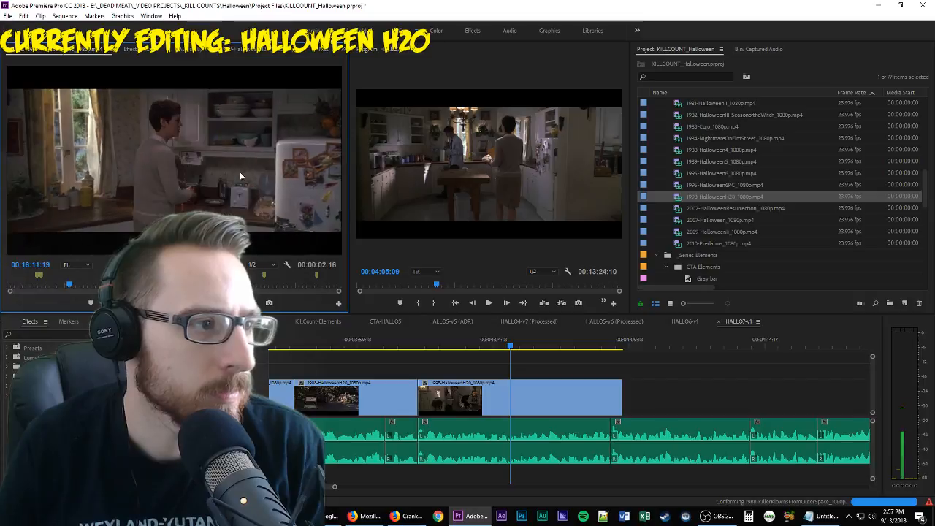
{"action": "key", "text": "l"}
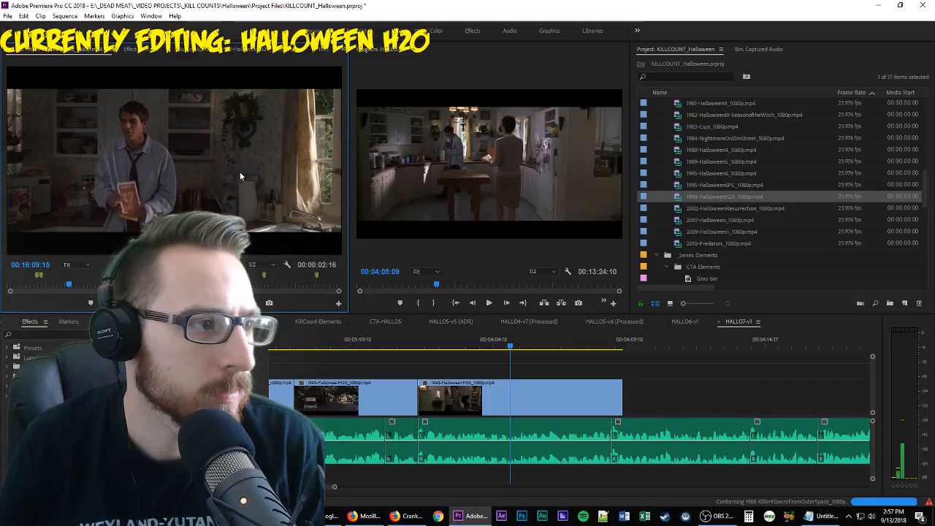
{"action": "key", "text": "o"}
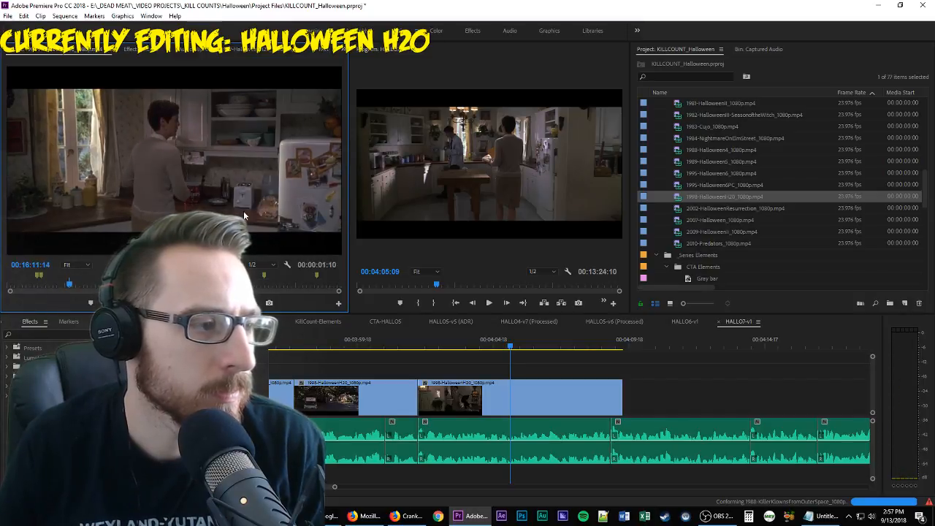
Place the marked card shot over the kitchen clip at about 04:05:04 and delete the kitchen clip's leftover piece behind it
{"action": "left_click_drag", "start_coordinate": [219, 160], "coordinate": [584, 401]}
{"action": "left_click", "coordinate": [605, 397]}
{"action": "key", "text": "Delete"}
Play the card shot against the narration up to 04:07:07 and extend its end to about 04:08:15
{"action": "key", "text": "Up"}
{"action": "key", "text": "space"}
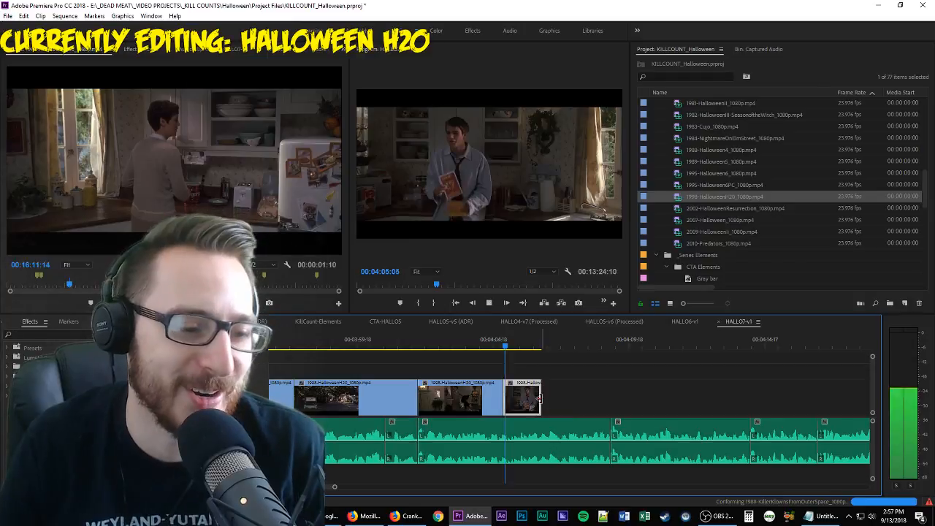
{"action": "key", "text": "space"}
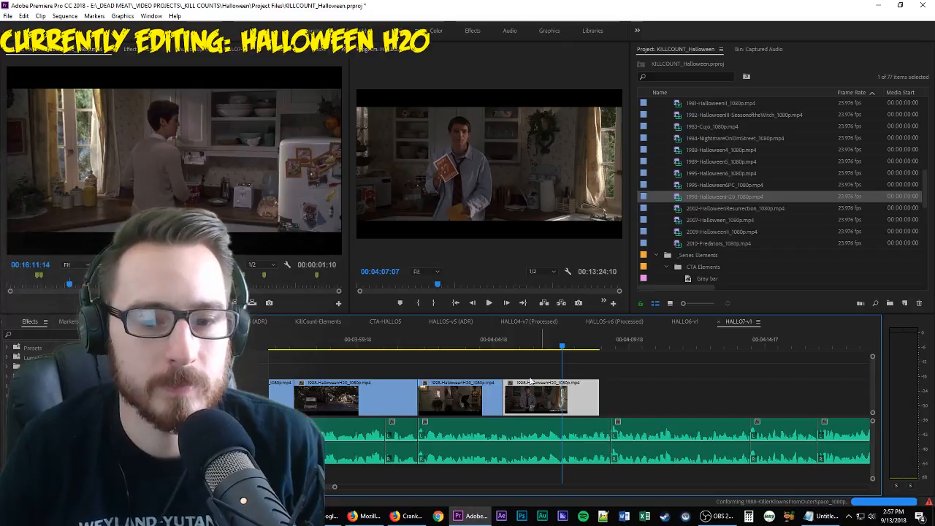
Mark a 2:14 range of the son's close-up around 16:33 in the source and overwrite its video into the sequence at 04:07:07
{"action": "left_click", "coordinate": [216, 156]}
{"action": "key", "text": "space"}
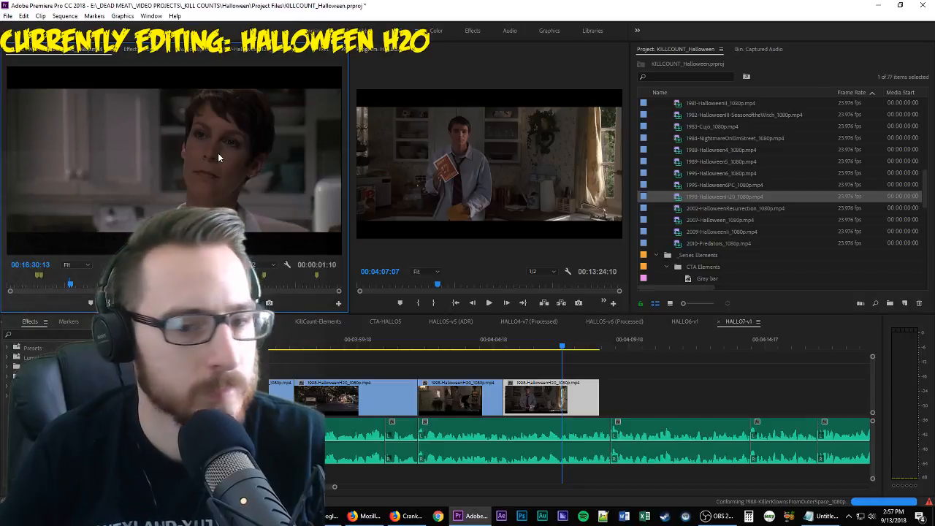
{"action": "key", "text": "i"}
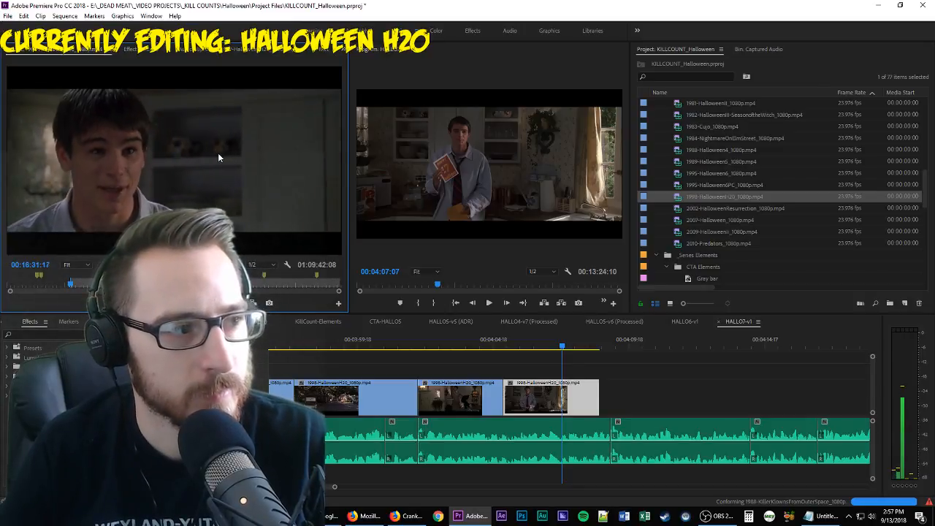
{"action": "key", "text": "o"}
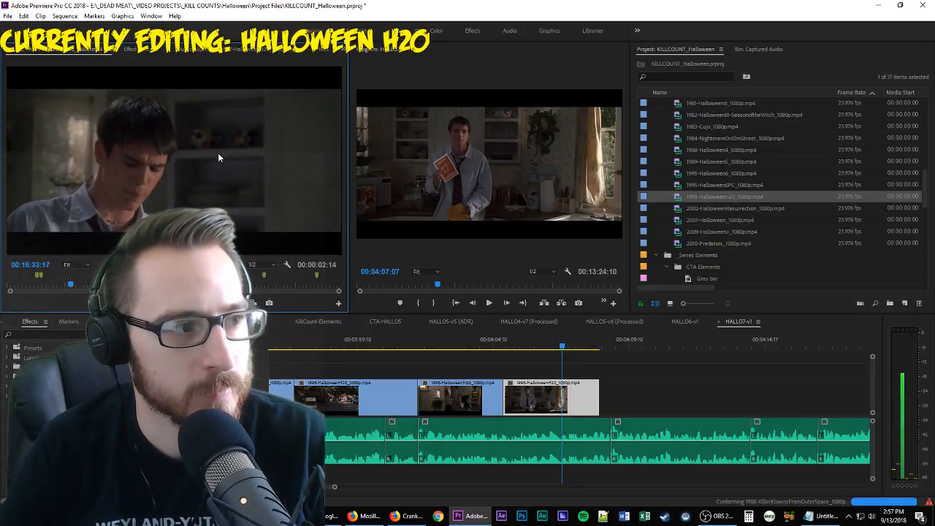
{"action": "key", "text": "space"}
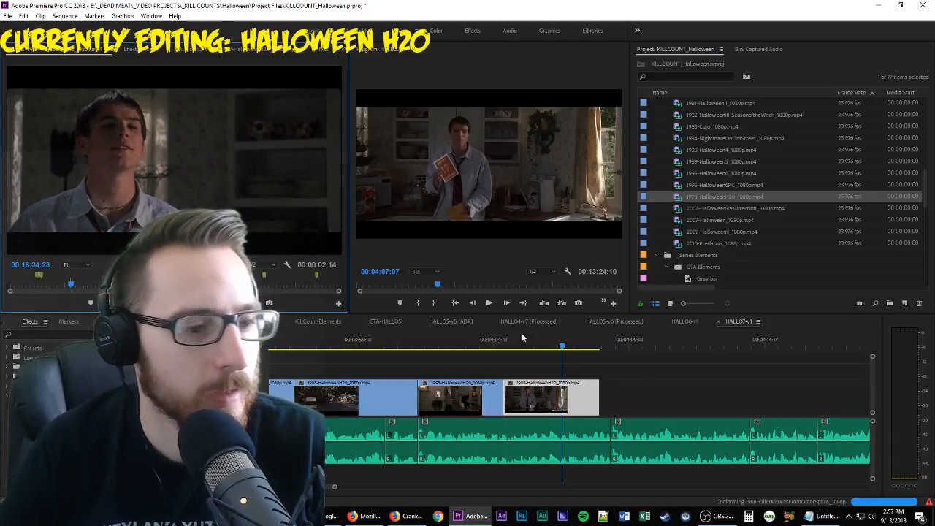
{"action": "key", "text": "period"}
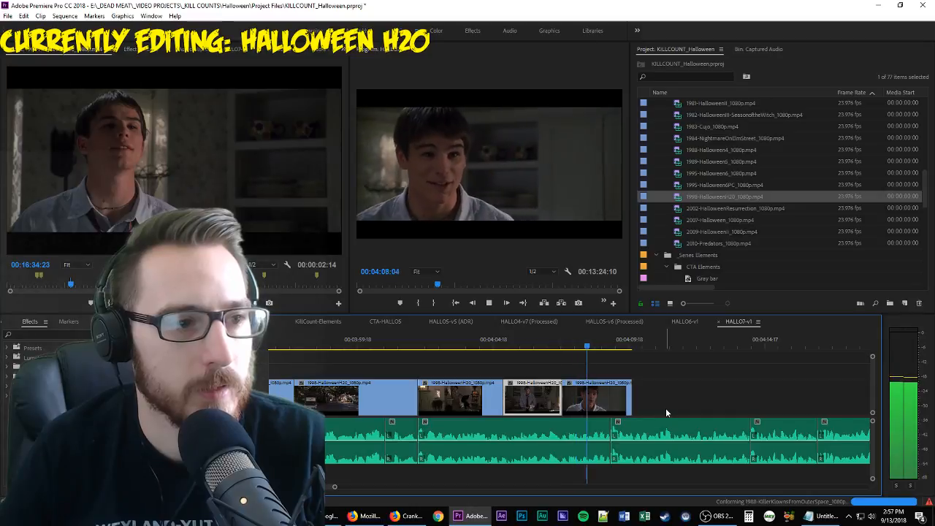
Trim the son's close-up clip to end at 04:09:02 and play the following narration up to 04:10:17
{"action": "key", "text": "space"}
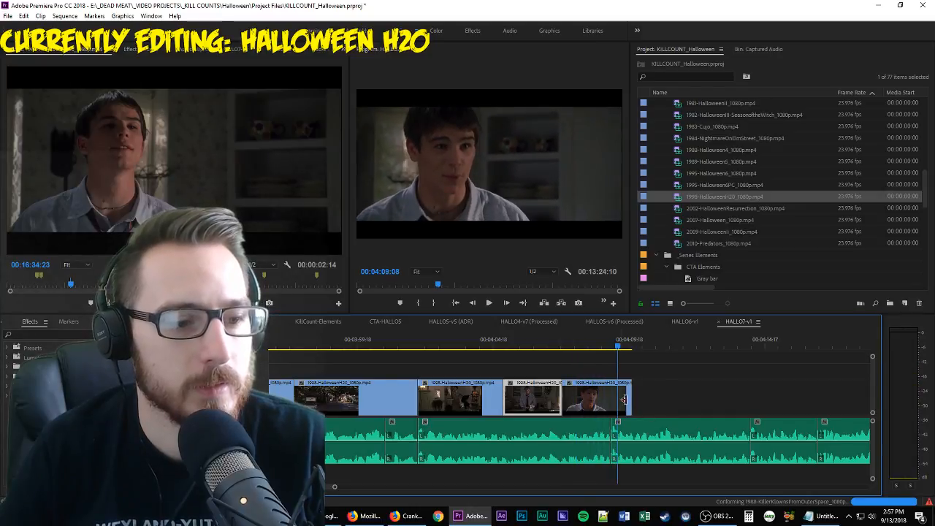
{"action": "left_click_drag", "start_coordinate": [630, 398], "coordinate": [611, 398]}
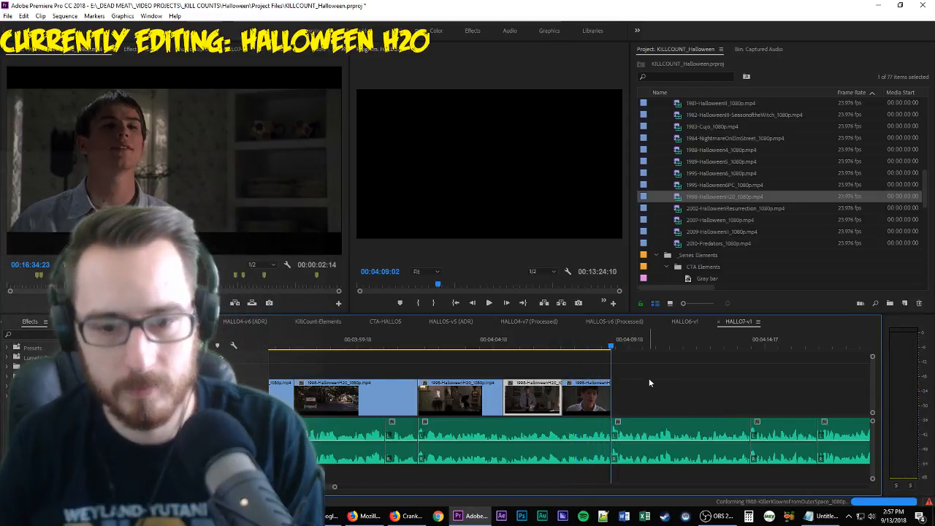
{"action": "scroll", "coordinate": [699, 379], "scroll_direction": "down", "scroll_amount": 3}
{"action": "key", "text": "space"}
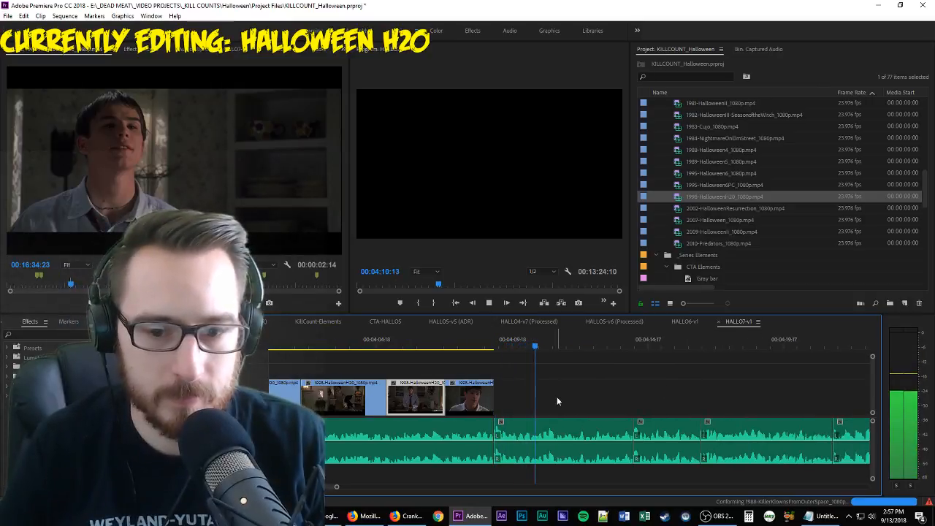
{"action": "key", "text": "space"}
Mark a 2:09 range of the mother and son kitchen shot around 16:42 in the source and overwrite its video at 04:09:02
{"action": "left_click", "coordinate": [155, 174]}
{"action": "key", "text": "space"}
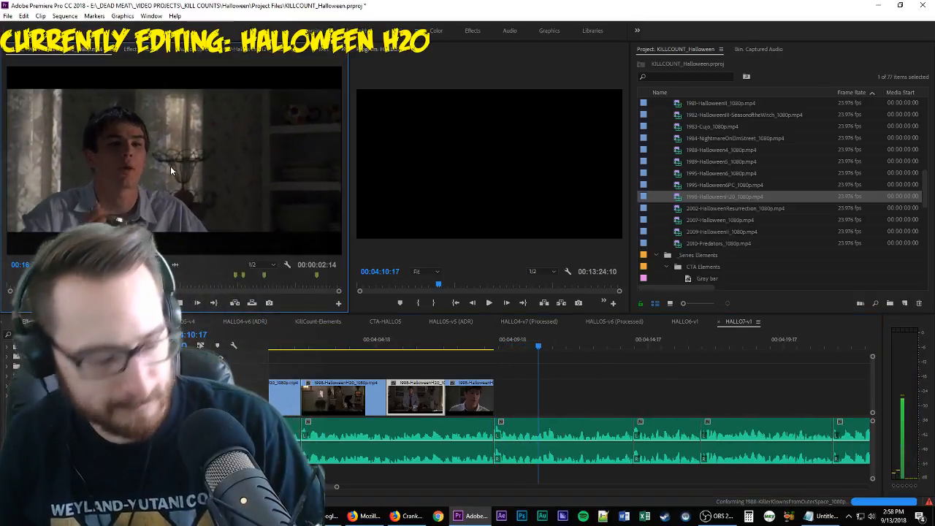
{"action": "key", "text": "i"}
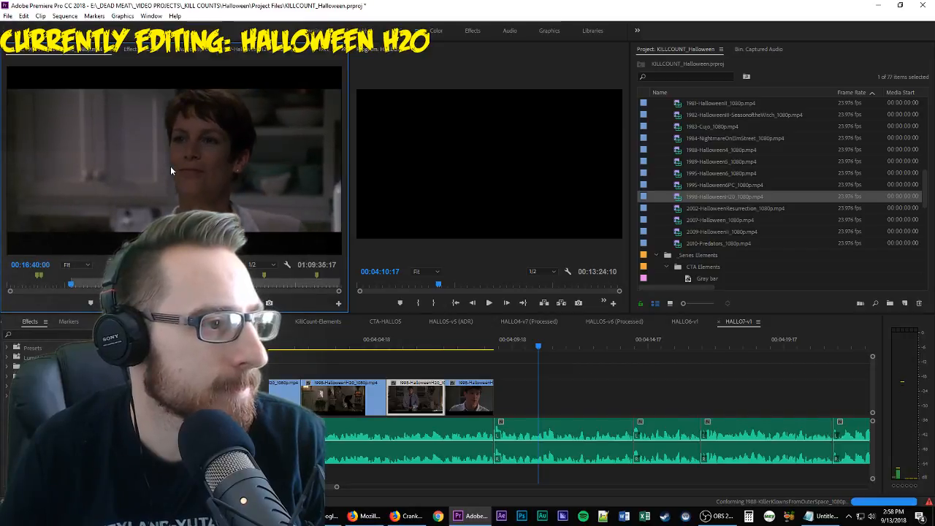
{"action": "key", "text": "i"}
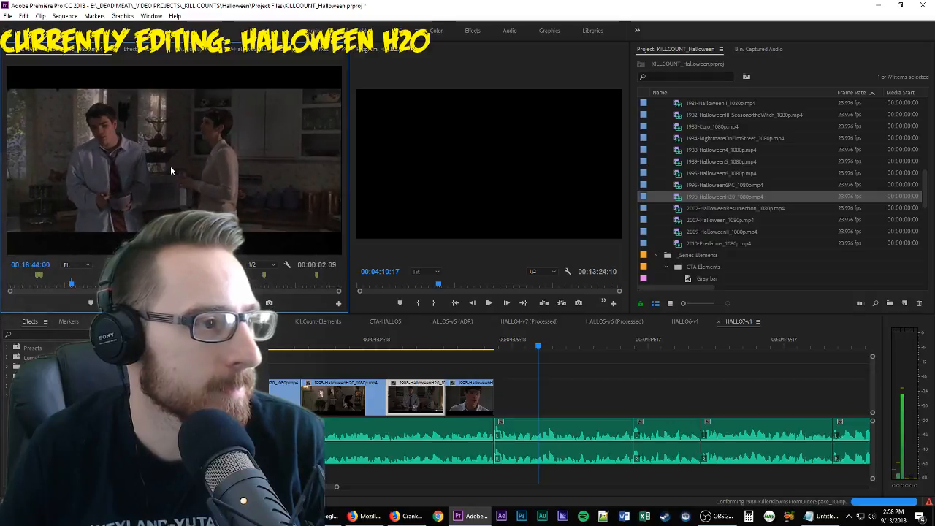
{"action": "key", "text": "o"}
{"action": "key", "text": "l"}
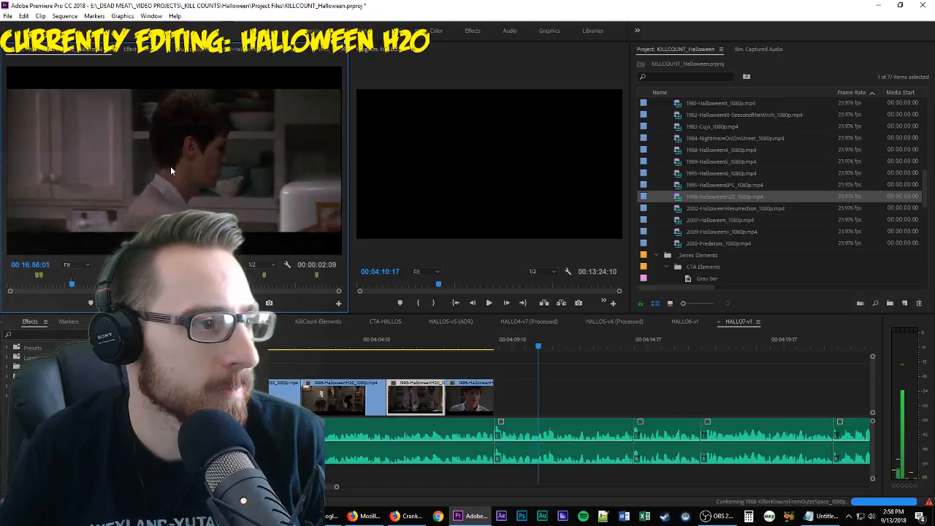
{"action": "key", "text": "."}
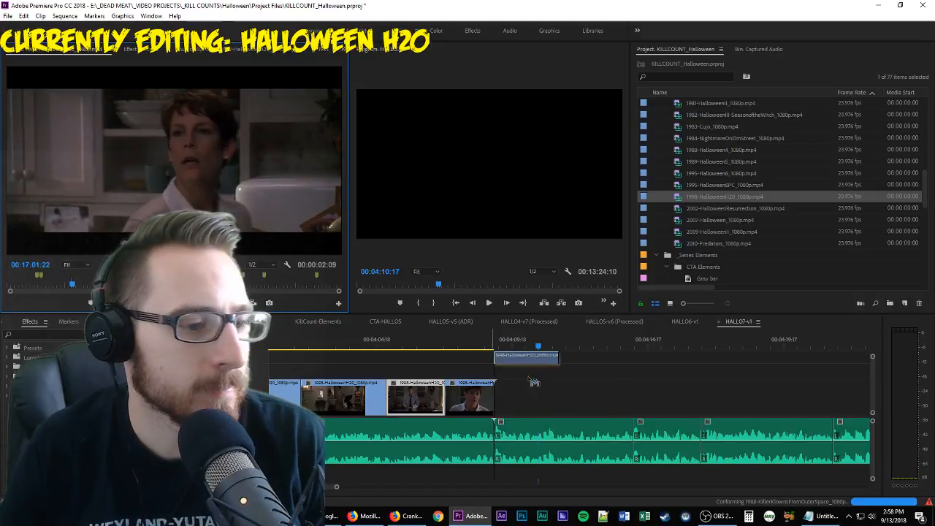
Play the new clip against the narration up to 04:10:19 and review the rest of the kitchen scene in the source to about 17:23
{"action": "left_click", "coordinate": [463, 339]}
{"action": "key", "text": "space"}
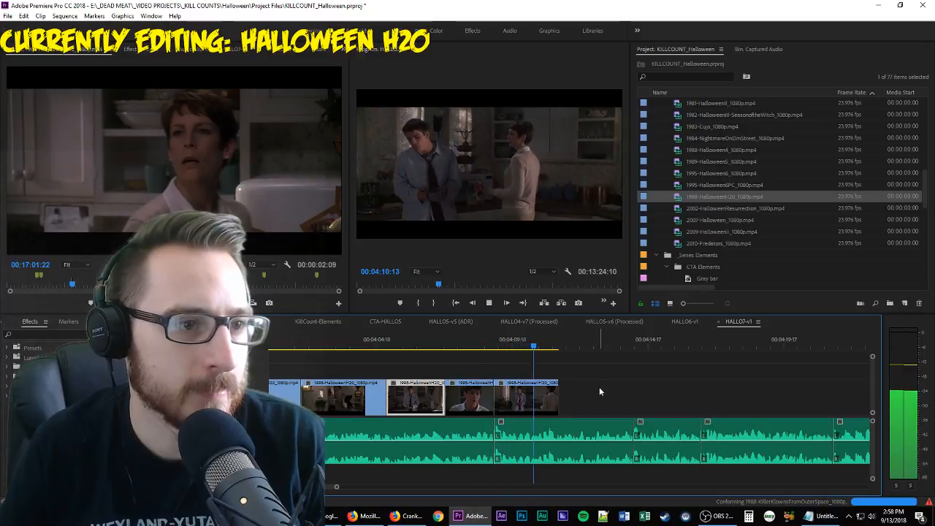
{"action": "left_click", "coordinate": [159, 173]}
{"action": "key", "text": "space"}
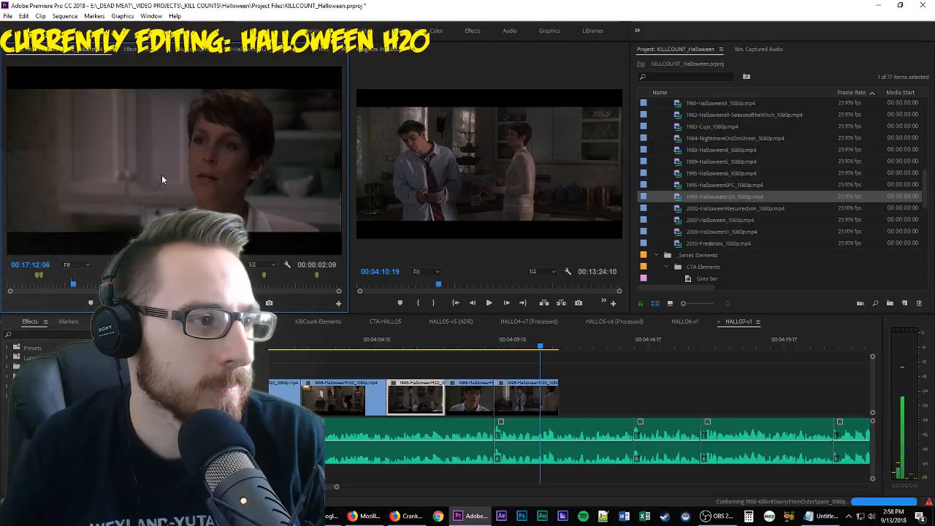
{"action": "key", "text": "j"}
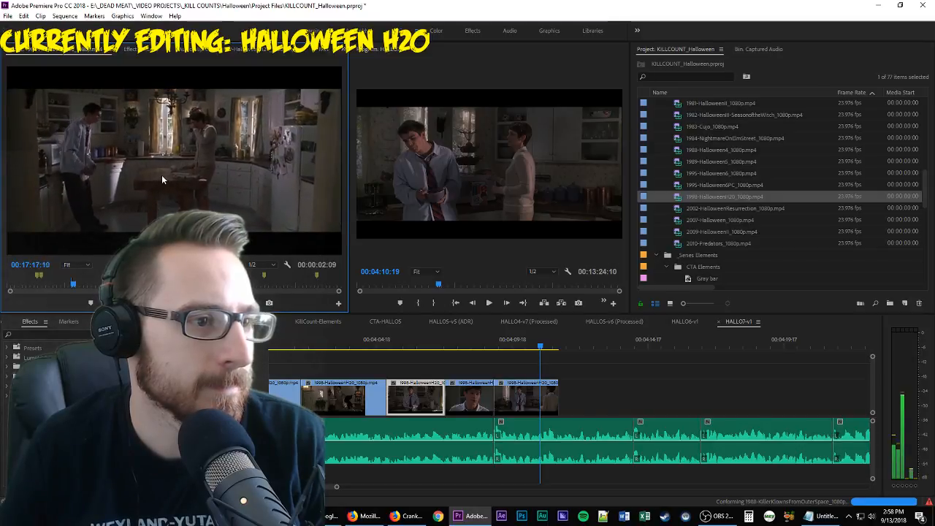
{"action": "key", "text": "l"}
{"action": "key", "text": "l"}
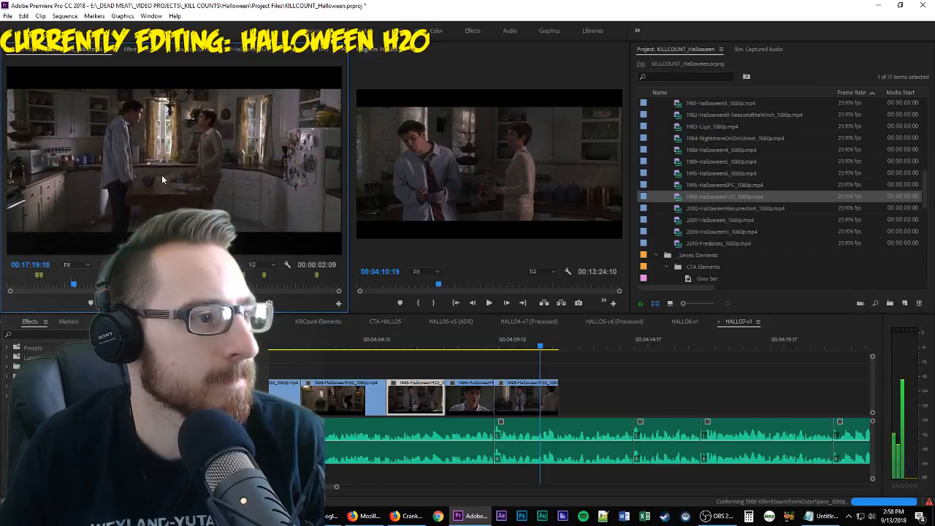
{"action": "key", "text": "j"}
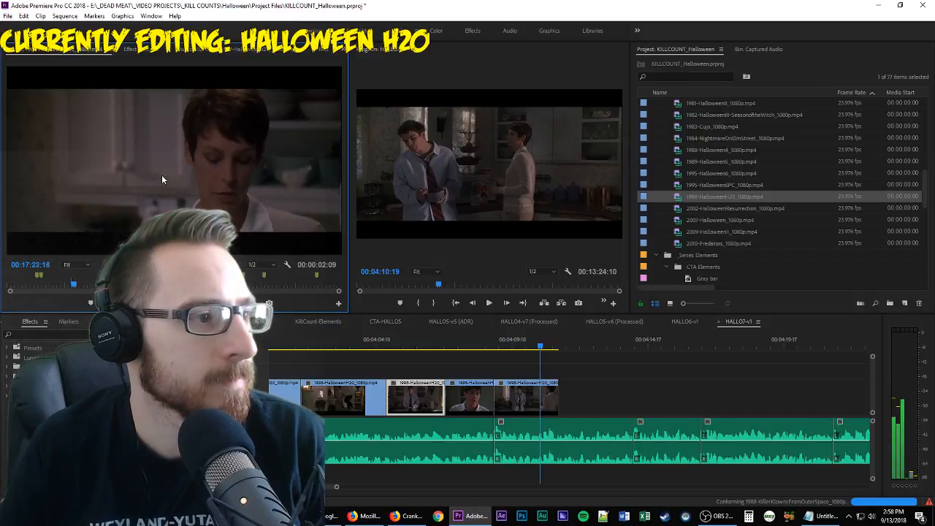
{"action": "key", "text": "j"}
{"action": "key", "text": "j"}
{"action": "key", "text": "j"}
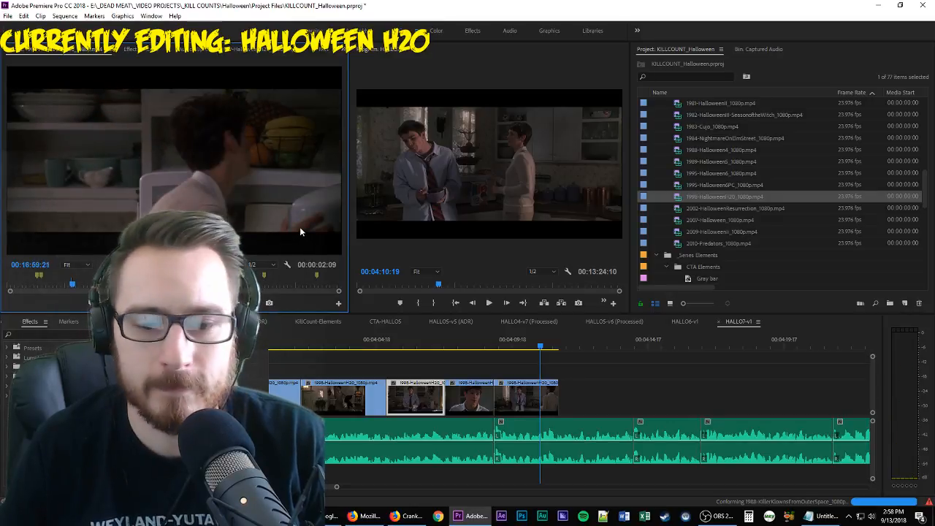
Mark a 1:22 range of the mother's kitchen shot ending at 16:56:22 in the source and overwrite its video at 04:10:19
{"action": "key", "text": "l"}
{"action": "key", "text": "k"}
{"action": "key", "text": "j"}
{"action": "key", "text": "j"}
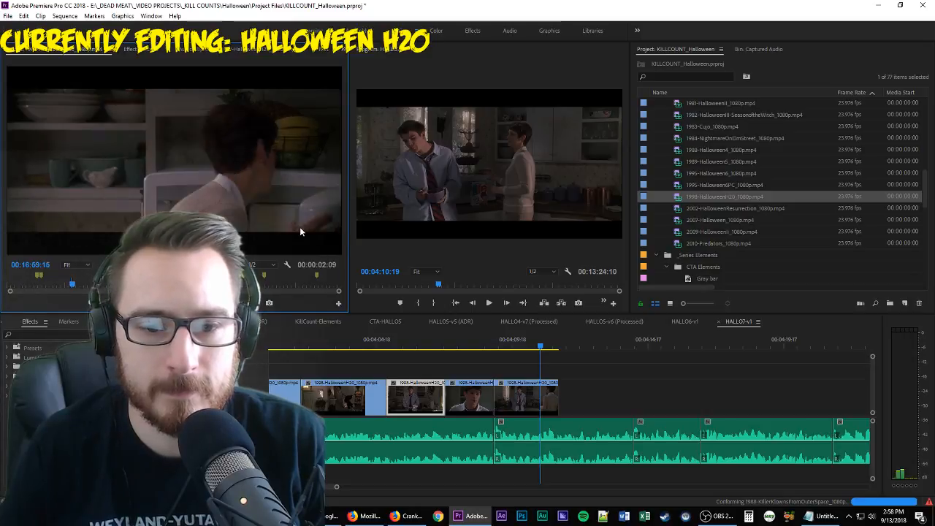
{"action": "key", "text": "j"}
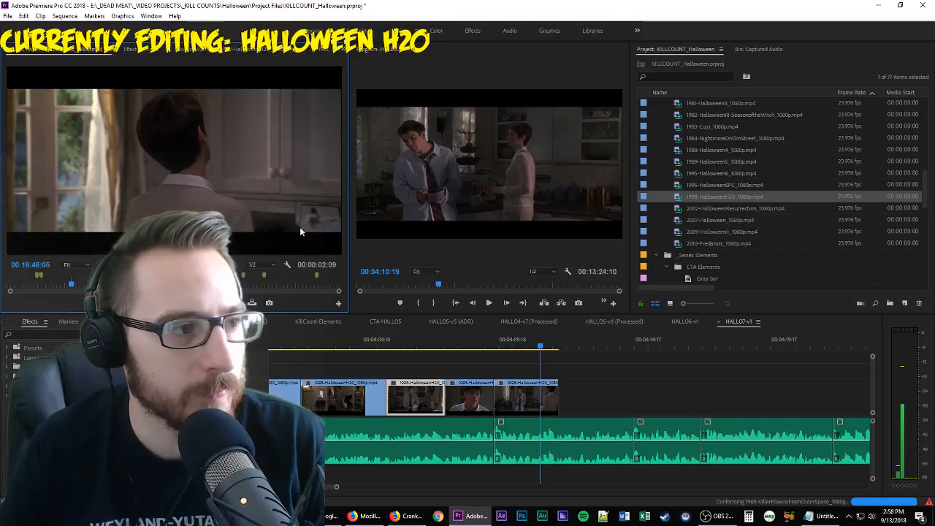
{"action": "key", "text": "k"}
{"action": "key", "text": "l"}
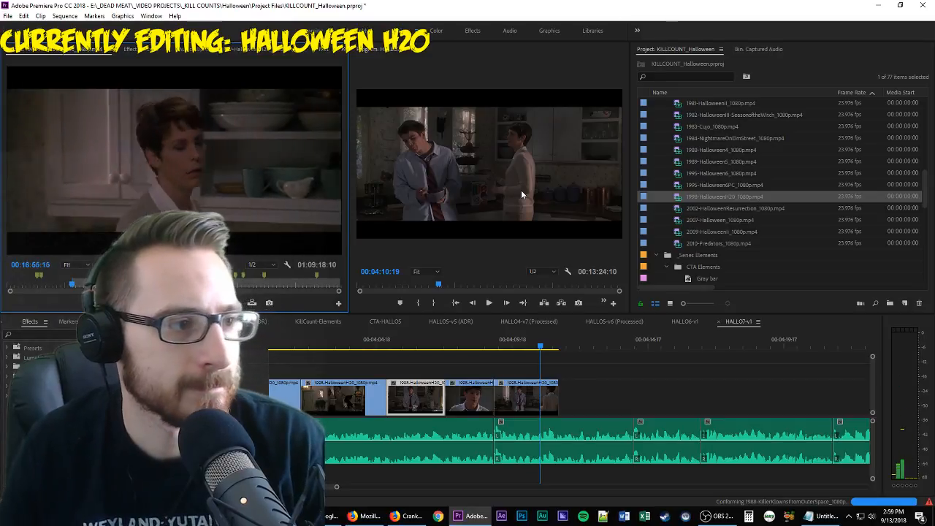
{"action": "key", "text": "o"}
{"action": "left_click_drag", "start_coordinate": [186, 228], "coordinate": [566, 399]}
Extend the mother's clip to end at about 04:15:02 and play it against the narration up to 04:12:16
{"action": "key", "text": "space"}
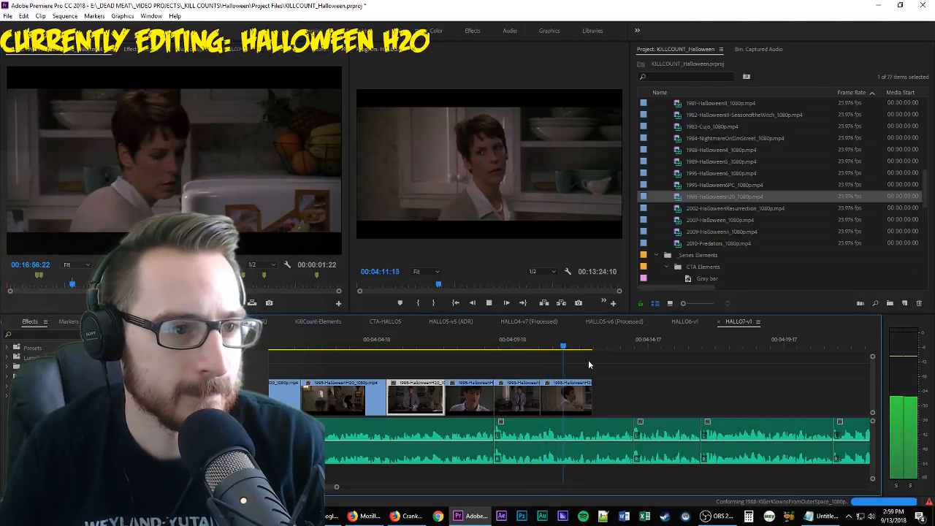
{"action": "left_click", "coordinate": [510, 339]}
{"action": "key", "text": "space"}
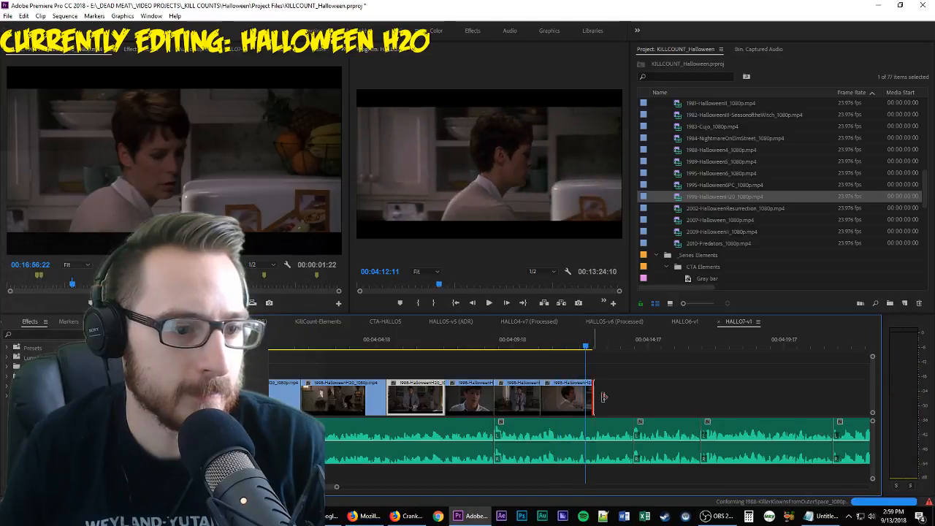
{"action": "left_click_drag", "start_coordinate": [590, 402], "coordinate": [659, 400]}
{"action": "key", "text": "space"}
{"action": "left_click", "coordinate": [590, 340]}
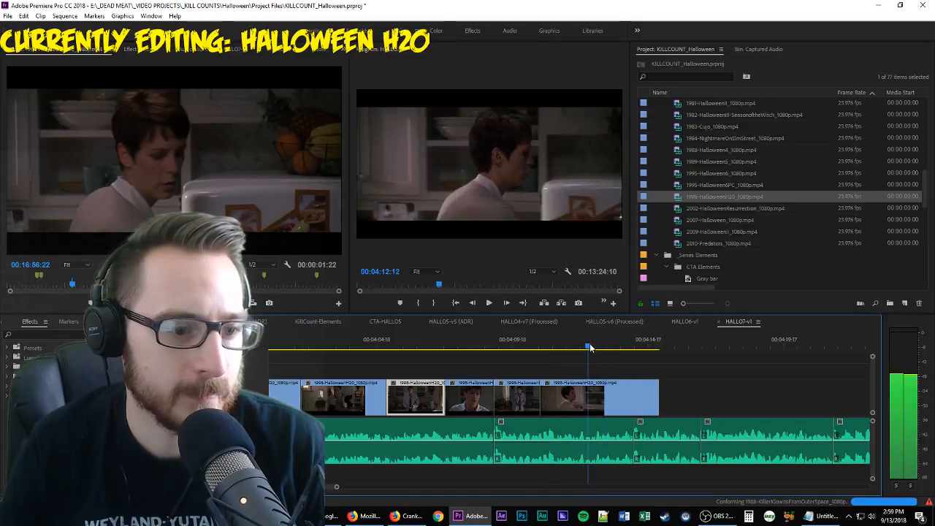
Mark a 1:08 range of the wide kitchen shot around 17:19 in the source and overwrite its video at 04:12:16
{"action": "left_click", "coordinate": [233, 190]}
{"action": "key", "text": "l"}
{"action": "key", "text": "l"}
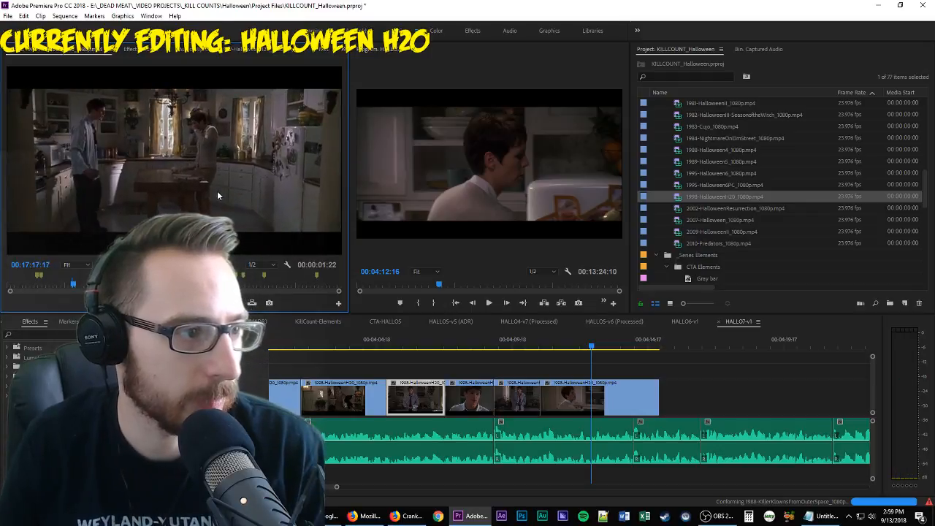
{"action": "key", "text": "i"}
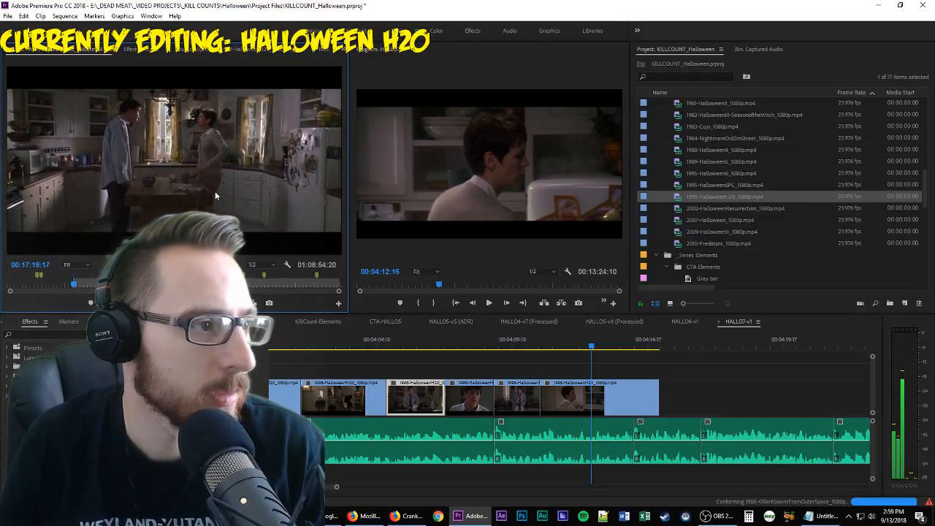
{"action": "key", "text": "o"}
{"action": "key", "text": "j"}
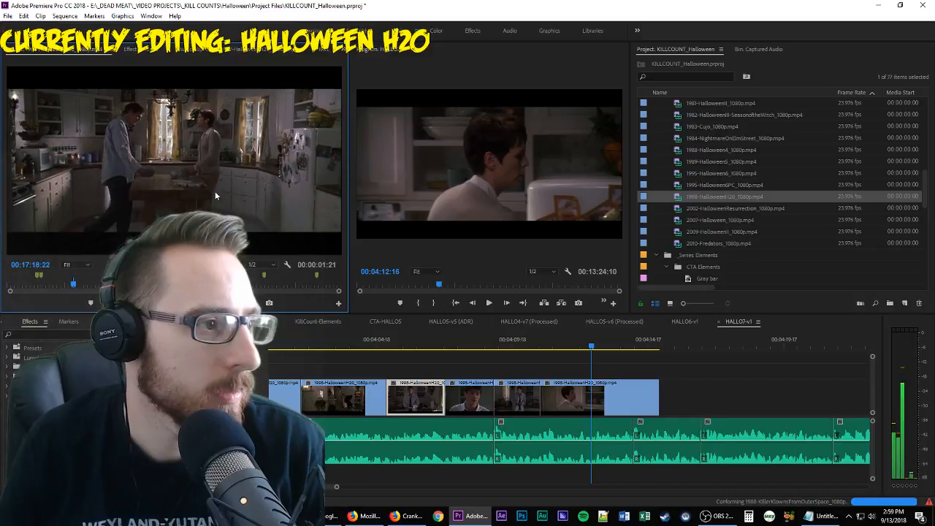
{"action": "key", "text": "l"}
{"action": "key", "text": "i"}
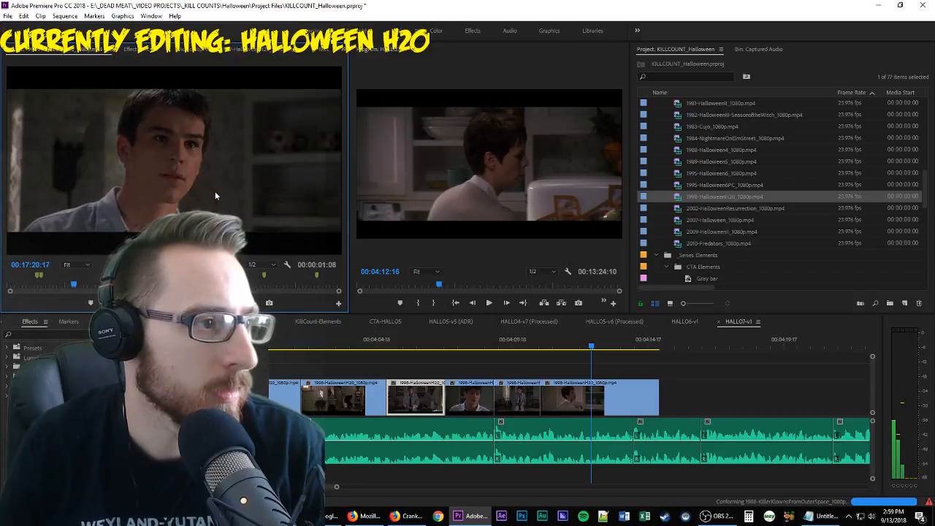
{"action": "key", "text": "o"}
{"action": "left_click_drag", "start_coordinate": [503, 363], "coordinate": [593, 398]}
Delete the leftover clip piece behind the wide kitchen shot and extend that shot to end at 04:14:04
{"action": "key", "text": "space"}
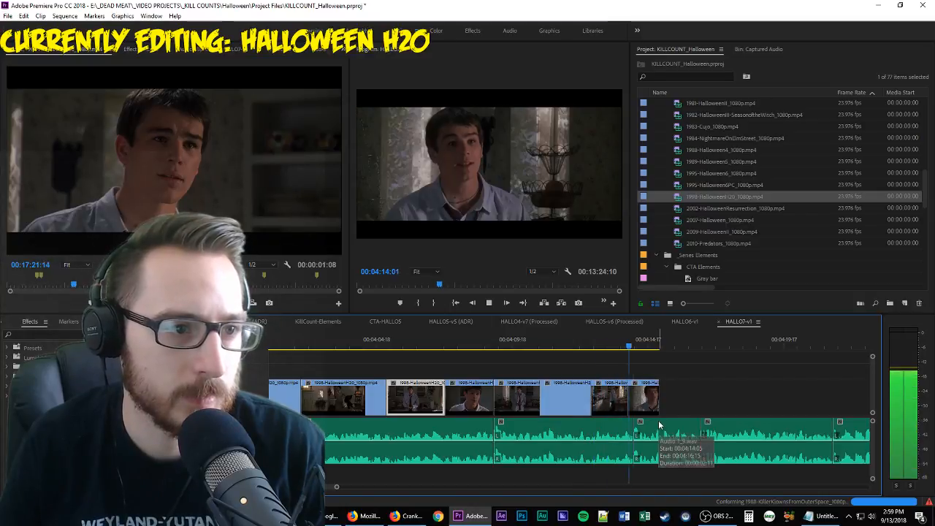
{"action": "key", "text": "space"}
{"action": "left_click", "coordinate": [647, 401]}
{"action": "key", "text": "Delete"}
{"action": "left_click", "coordinate": [629, 402]}
{"action": "left_click_drag", "start_coordinate": [628, 401], "coordinate": [634, 401]}
{"action": "key", "text": "Left"}
{"action": "key", "text": "Left"}
{"action": "key", "text": "Left"}
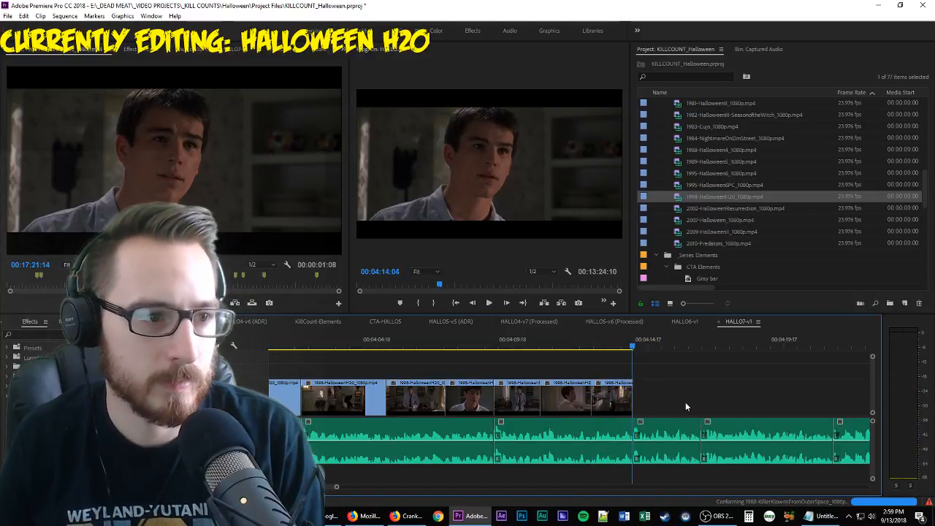
Check the end of the wide kitchen clip frame by frame, play the following narration, and save the project
{"action": "left_click", "coordinate": [607, 407]}
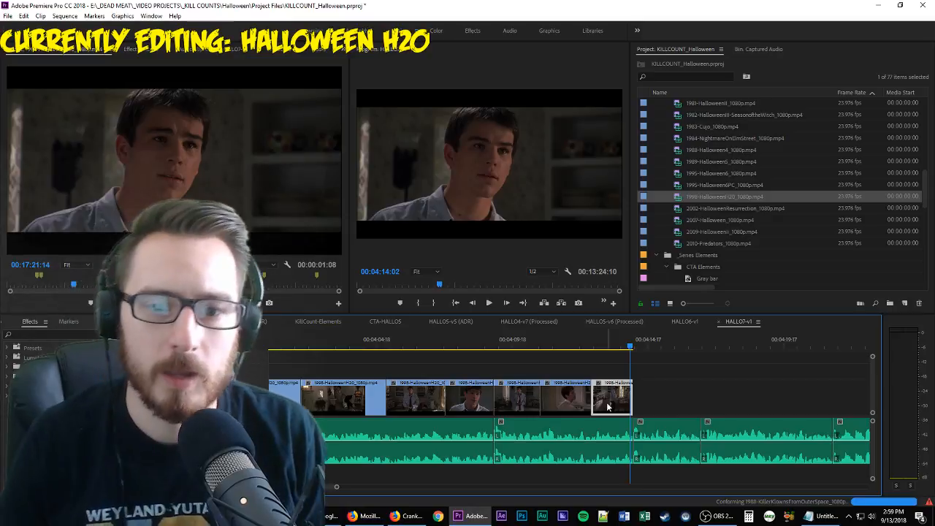
{"action": "key", "text": "Right"}
{"action": "key", "text": "Right"}
{"action": "key", "text": "Right"}
{"action": "key", "text": "Up"}
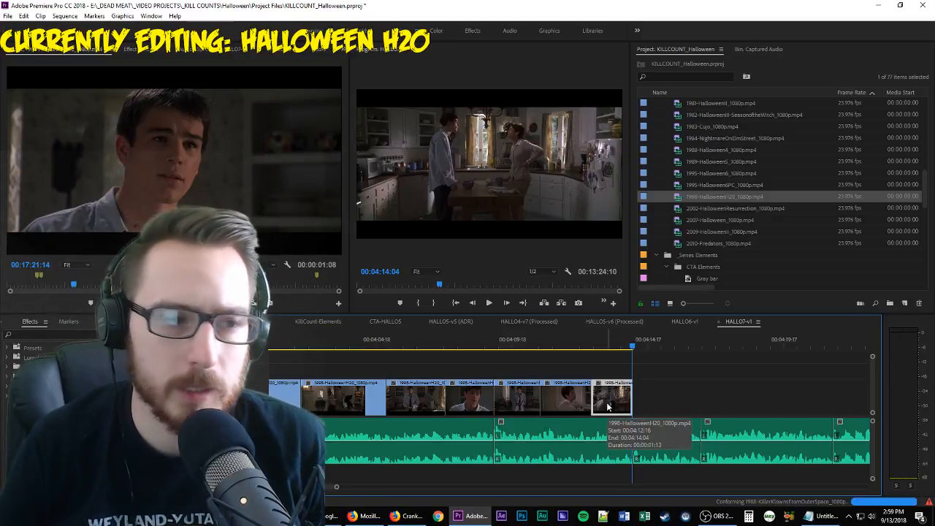
{"action": "key", "text": "space"}
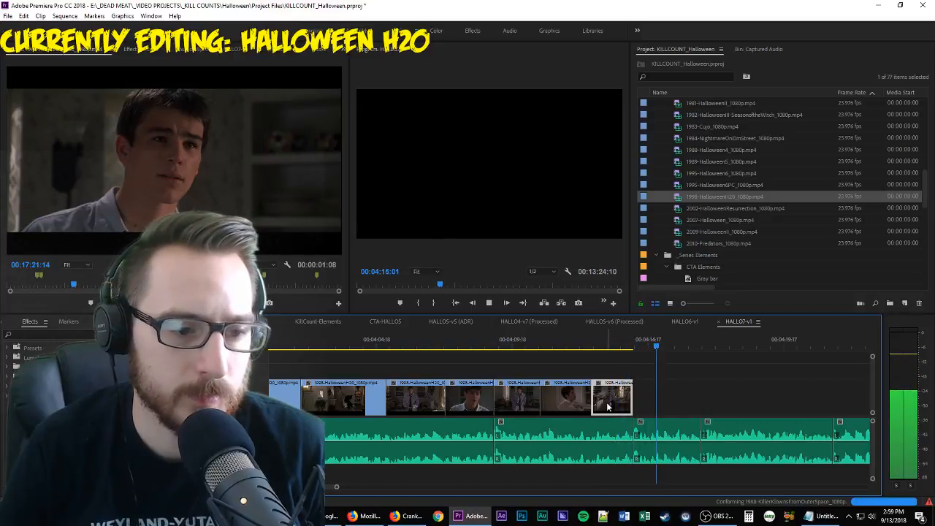
{"action": "key", "text": "ctrl+s"}
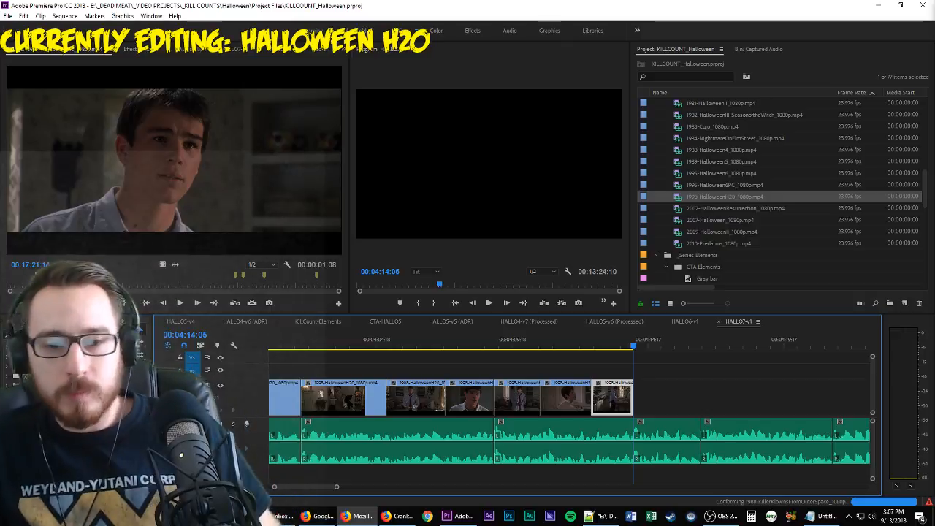
Replay the wide kitchen clip and the narration from 04:12:17 to 04:14:15 and return to the clip's end
{"action": "left_click", "coordinate": [599, 340]}
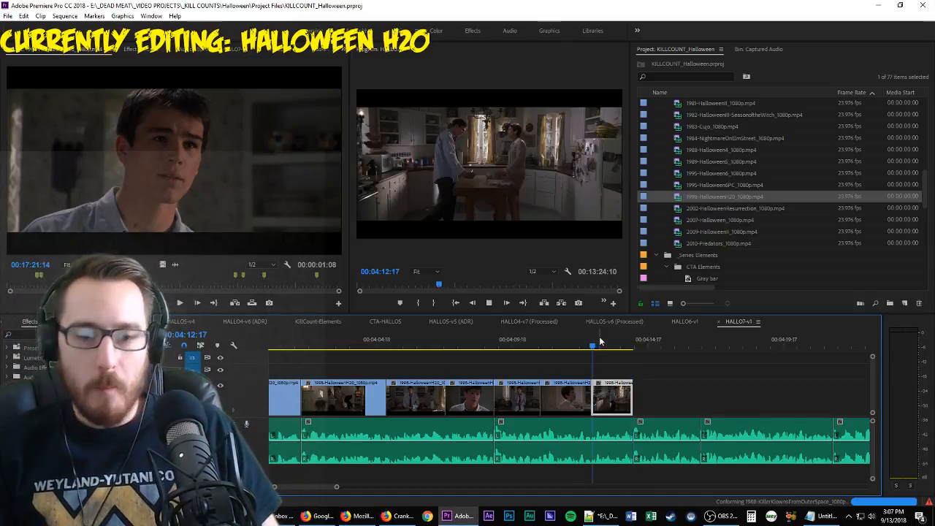
{"action": "key", "text": "space"}
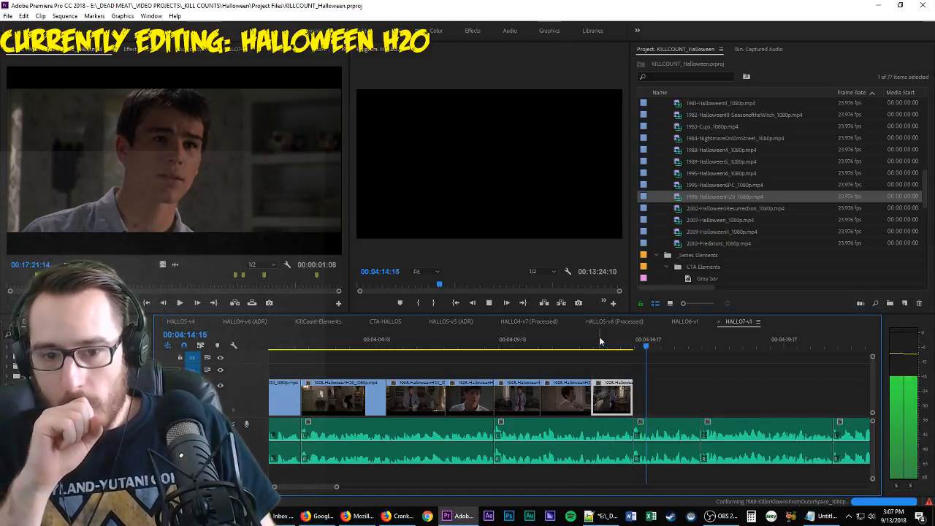
{"action": "key", "text": "Up"}
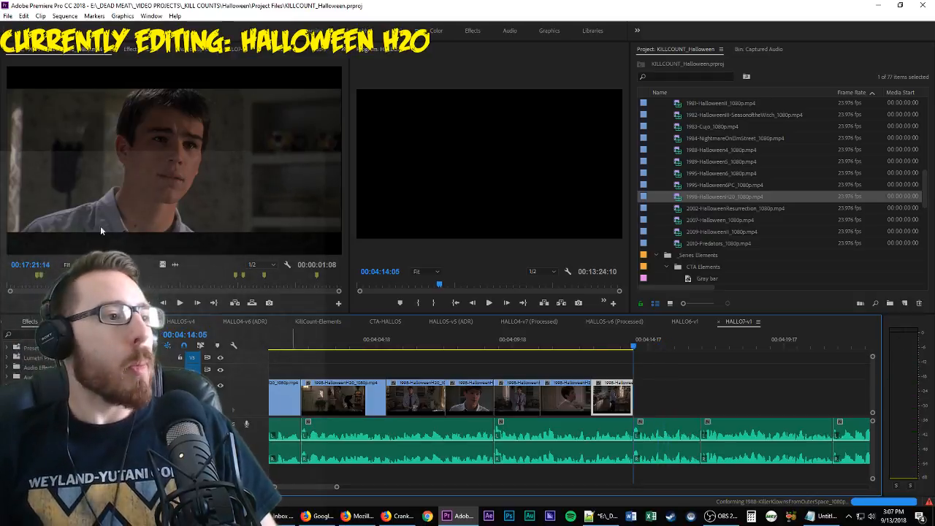
Find the students walking outside in the source and mark a 5:09 range ending at 17:53:12
{"action": "left_click", "coordinate": [205, 158]}
{"action": "key", "text": "space"}
{"action": "key", "text": "shift+7"}
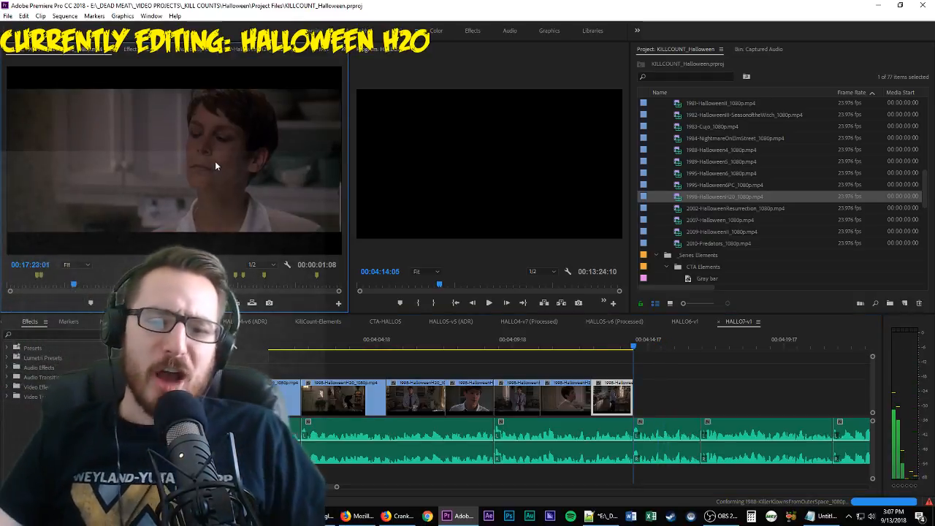
{"action": "key", "text": "l"}
{"action": "key", "text": "l"}
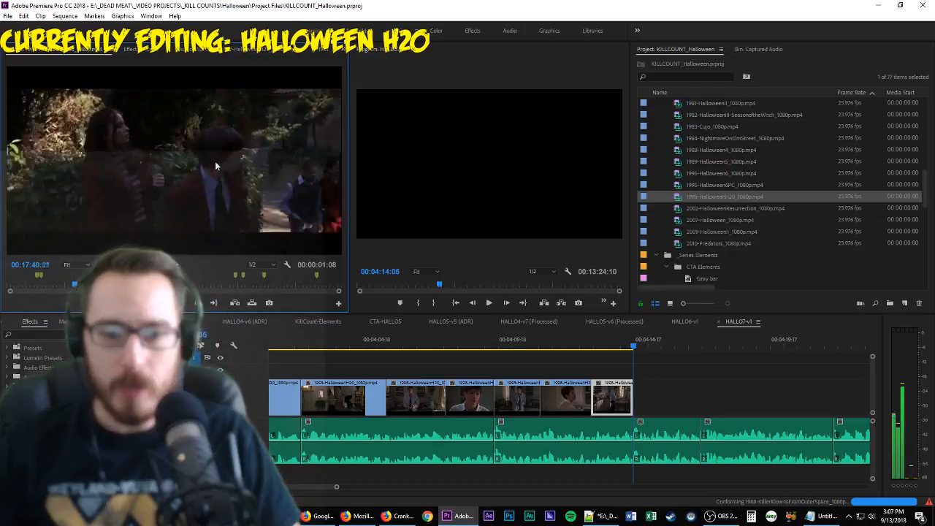
{"action": "key", "text": "i"}
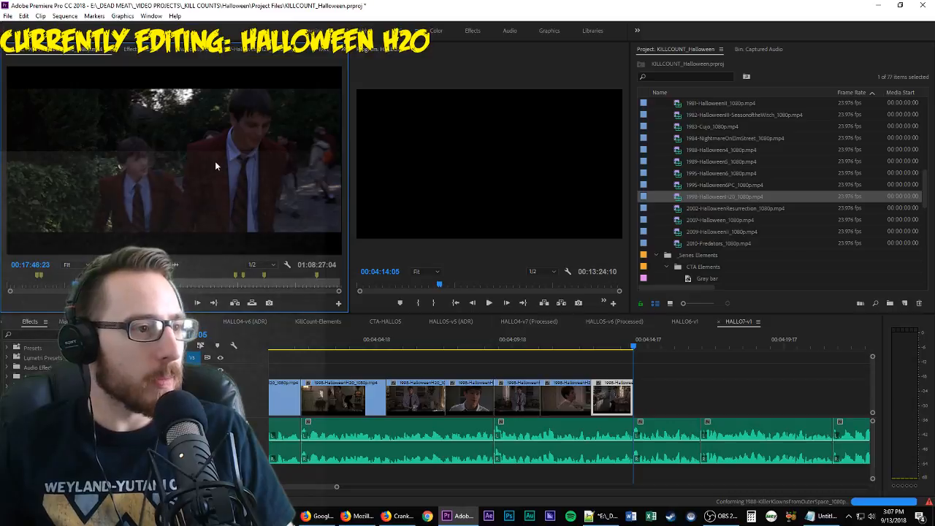
{"action": "key", "text": "space"}
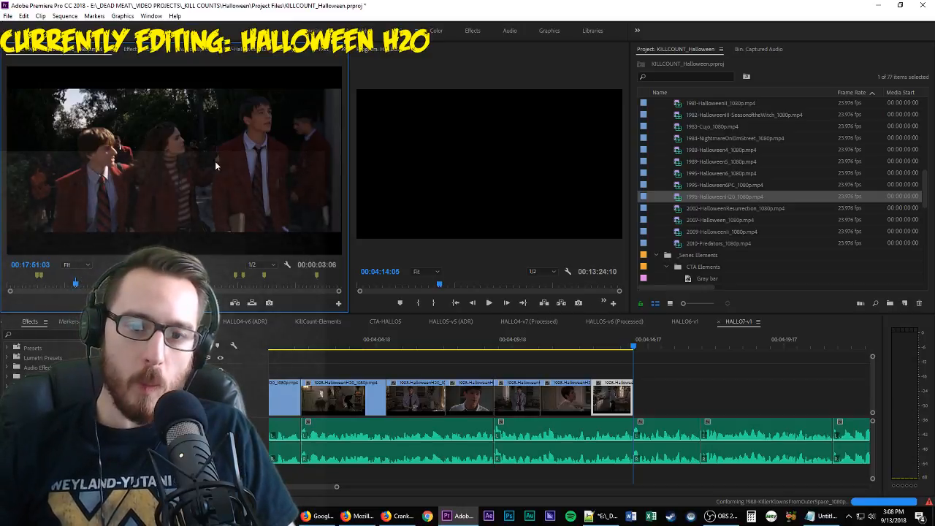
{"action": "key", "text": "space"}
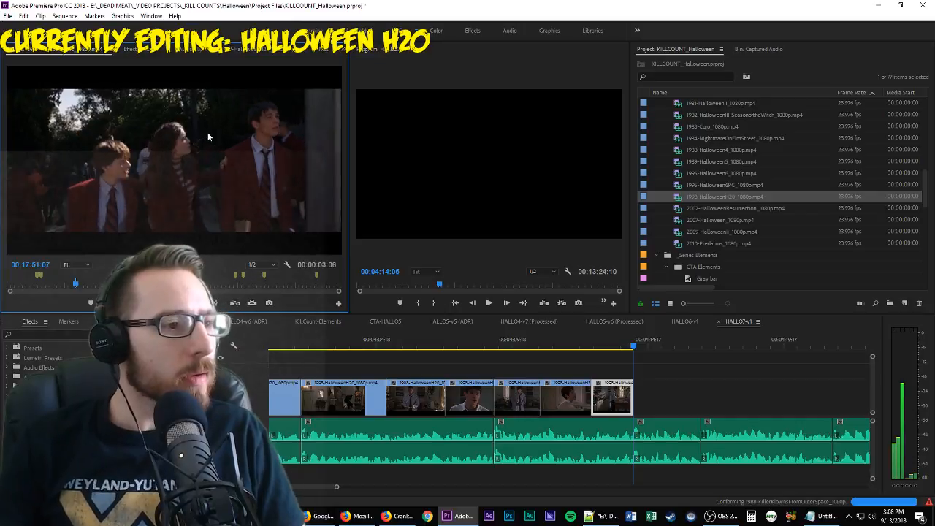
Play the narration up to 04:21:11 and place the marked student shot in the sequence at about 04:16:16
{"action": "left_click", "coordinate": [720, 393]}
{"action": "key", "text": "space"}
{"action": "scroll", "coordinate": [718, 395], "scroll_direction": "down", "scroll_amount": 1}
{"action": "scroll", "coordinate": [679, 387], "scroll_direction": "down", "scroll_amount": 1}
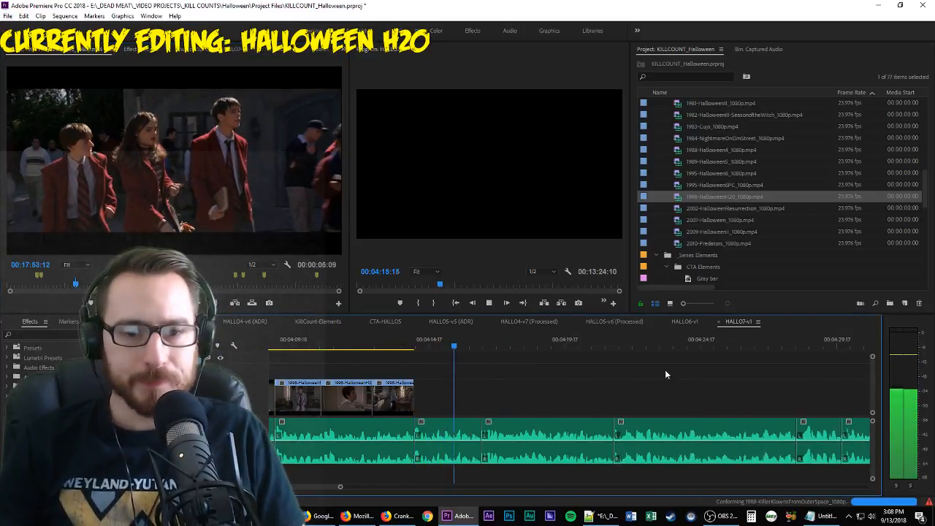
{"action": "scroll", "coordinate": [580, 405], "scroll_direction": "down", "scroll_amount": 1}
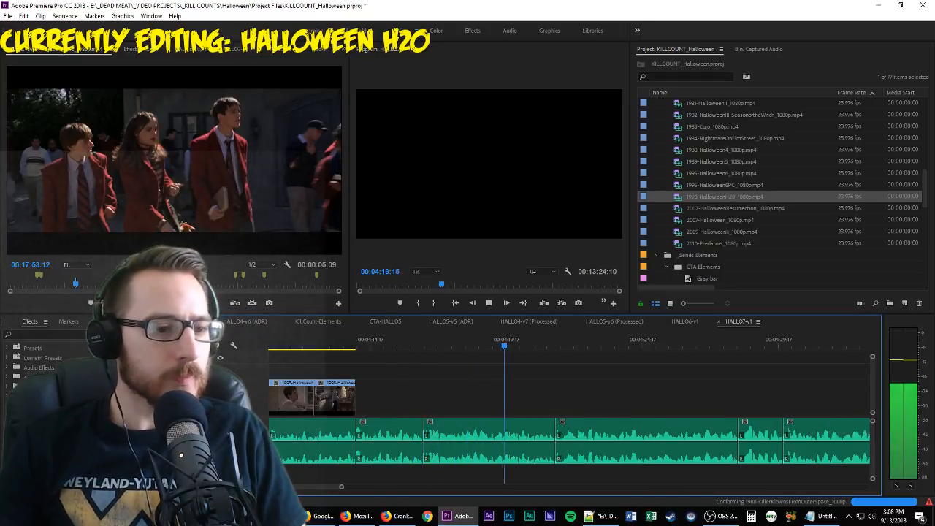
{"action": "key", "text": "space"}
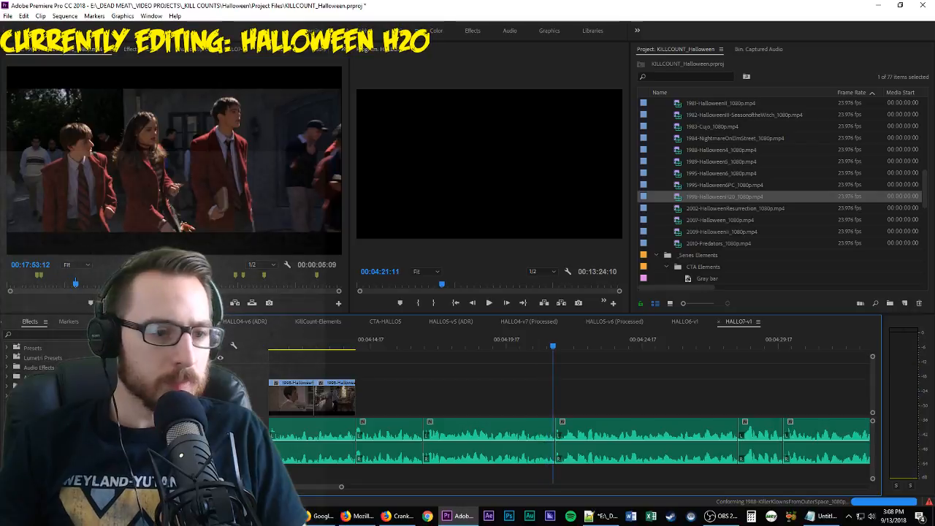
{"action": "left_click_drag", "start_coordinate": [220, 176], "coordinate": [424, 399]}
Search the source footage forward to the mother standing at the window around 18:24
{"action": "key", "text": "l"}
{"action": "key", "text": "l"}
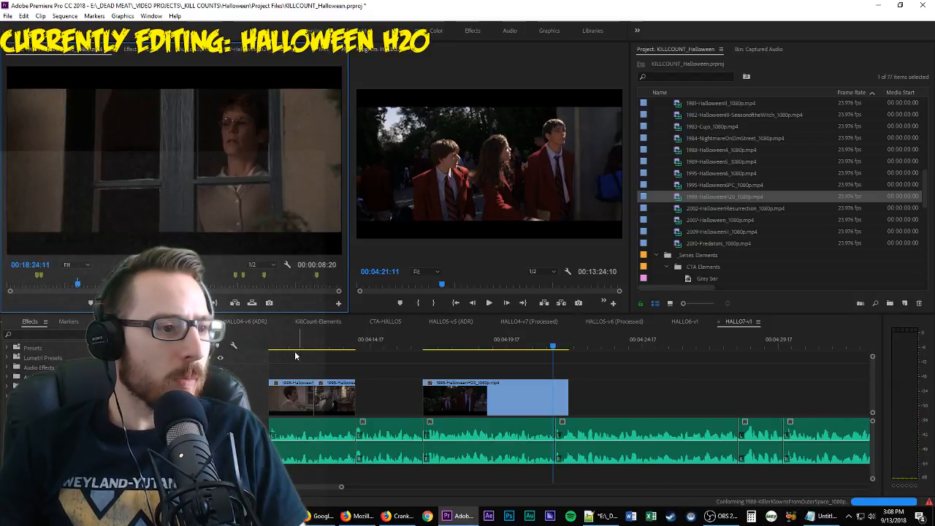
Place the marked window shot on the timeline, trim it to the gap before the courtyard clip, and lower it onto the main video track
{"action": "left_click_drag", "start_coordinate": [169, 265], "coordinate": [384, 372]}
{"action": "scroll", "coordinate": [405, 379], "scroll_direction": "up", "scroll_amount": 3}
{"action": "scroll", "coordinate": [671, 413], "scroll_direction": "up", "scroll_amount": 2}
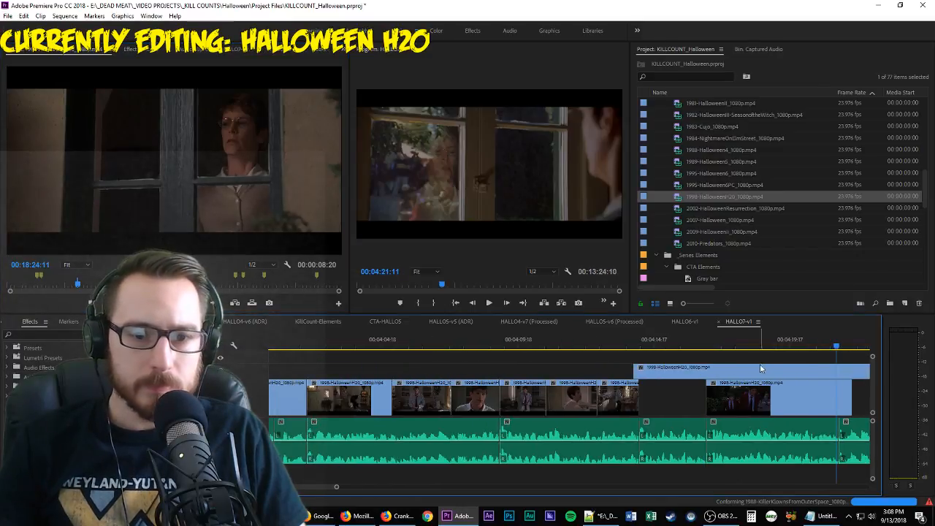
{"action": "left_click_drag", "start_coordinate": [749, 373], "coordinate": [513, 373]}
{"action": "left_click_drag", "start_coordinate": [582, 374], "coordinate": [585, 373]}
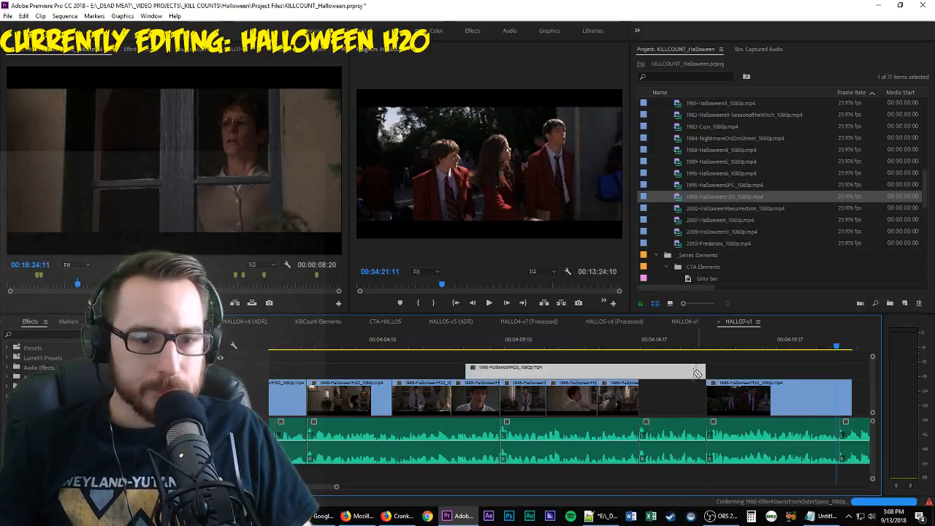
{"action": "key", "text": "Delete"}
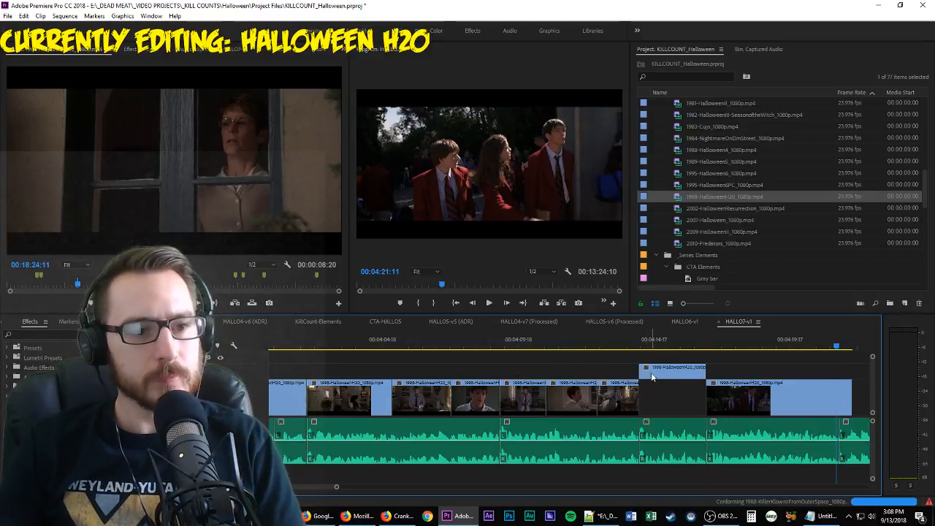
{"action": "left_click_drag", "start_coordinate": [652, 373], "coordinate": [651, 403]}
Play back the inserted window shot and the courtyard clip after it, and save the project
{"action": "key", "text": "Up"}
{"action": "key", "text": "space"}
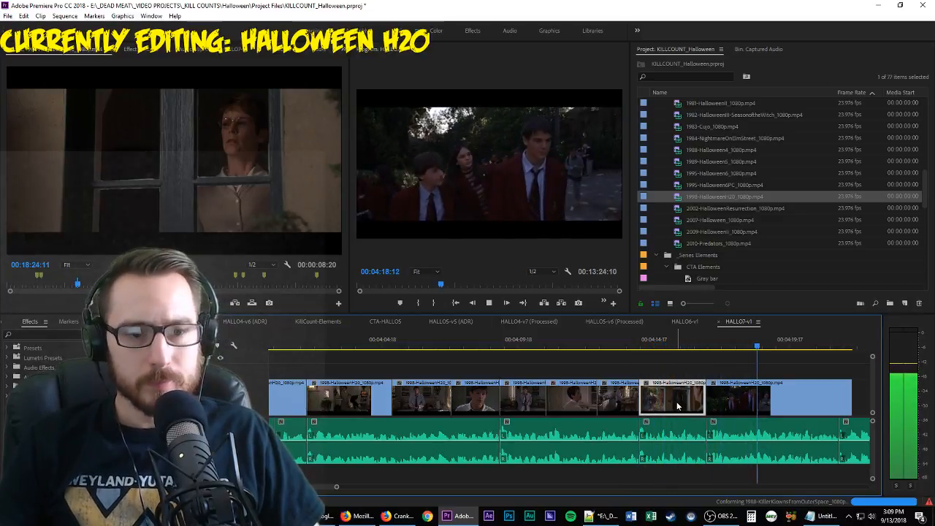
{"action": "scroll", "coordinate": [694, 409], "scroll_direction": "down", "scroll_amount": 2}
{"action": "scroll", "coordinate": [705, 421], "scroll_direction": "down", "scroll_amount": 2}
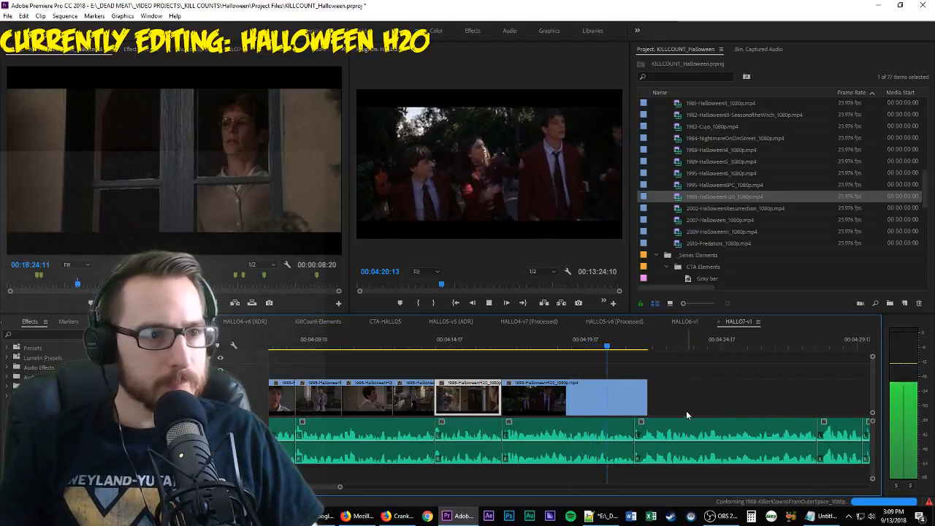
{"action": "key", "text": "ctrl+s"}
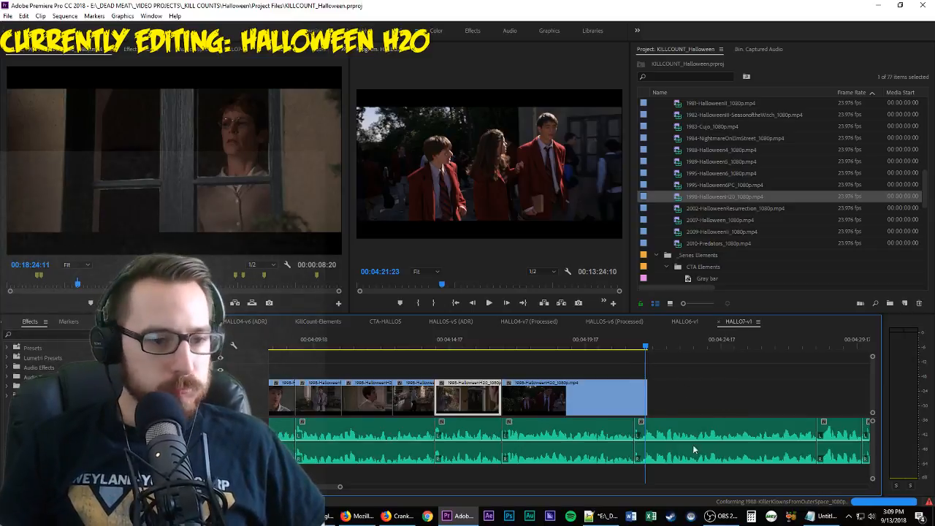
Trim the end of the last courtyard clip back to the narration cut at 00:04:21:13 and play on from there
{"action": "left_click_drag", "start_coordinate": [654, 402], "coordinate": [636, 399]}
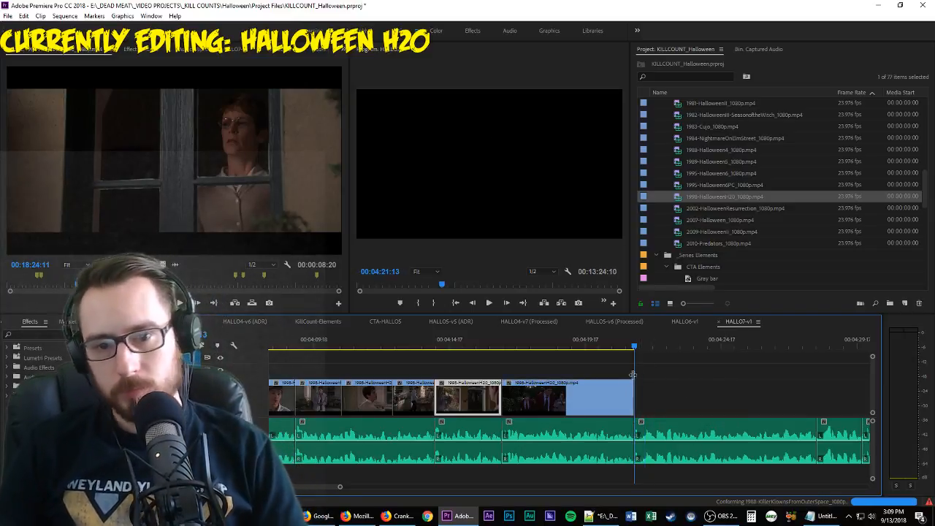
{"action": "key", "text": "space"}
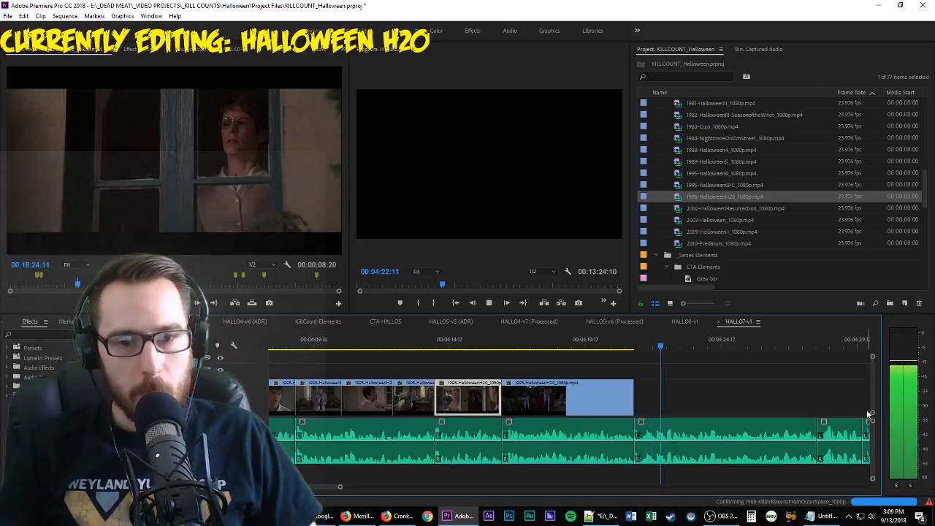
Mark a 00:00:05:04 range of the hugging couple in the Halloween H20 source footage, ending at 00:18:57:06
{"action": "left_click", "coordinate": [198, 165]}
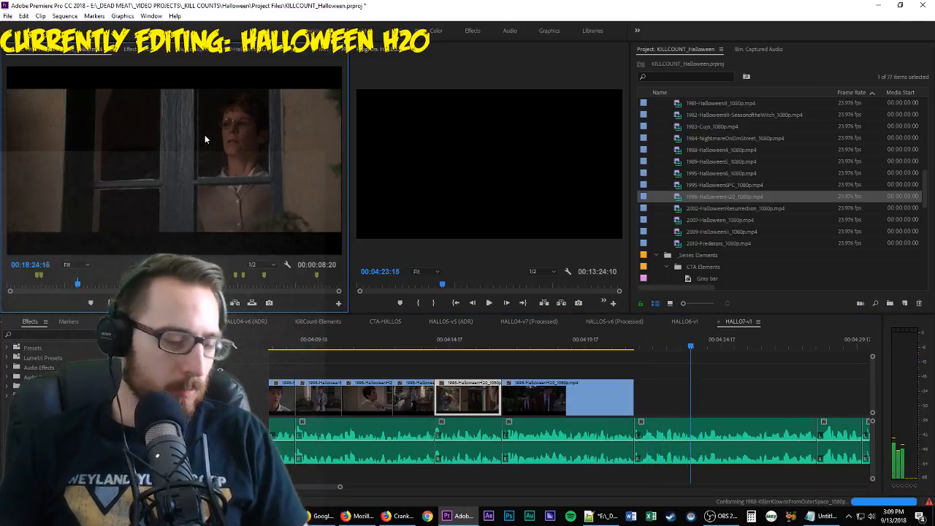
{"action": "key", "text": "l"}
{"action": "key", "text": "l"}
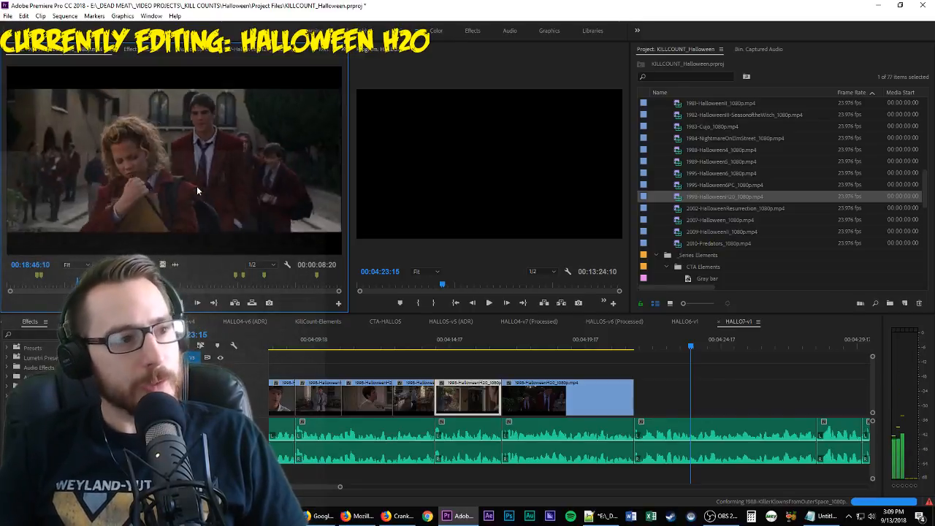
{"action": "key", "text": "k"}
{"action": "key", "text": "l"}
{"action": "key", "text": "i"}
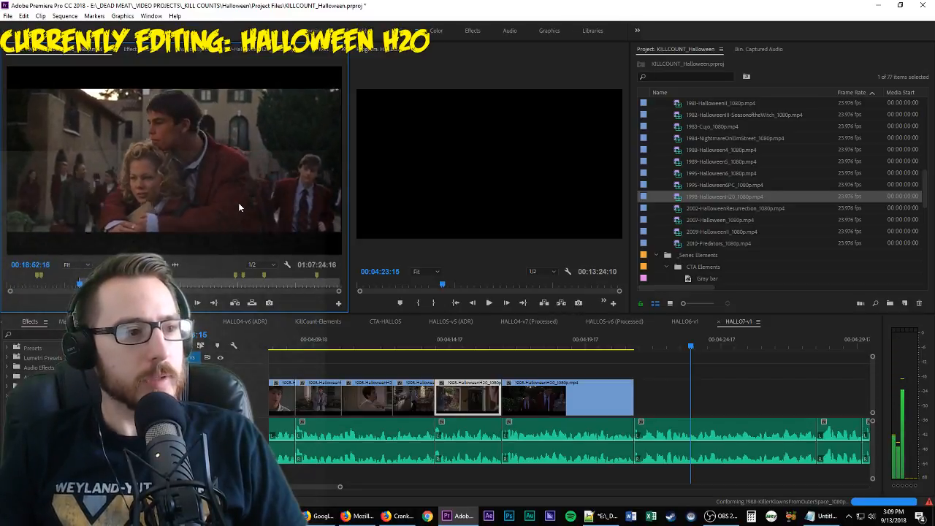
{"action": "key", "text": "l"}
{"action": "key", "text": "i"}
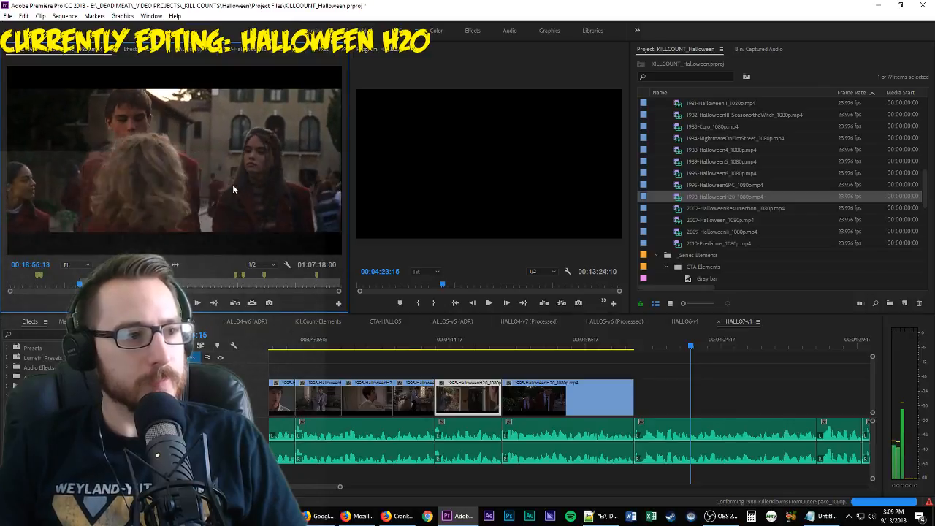
{"action": "key", "text": "j"}
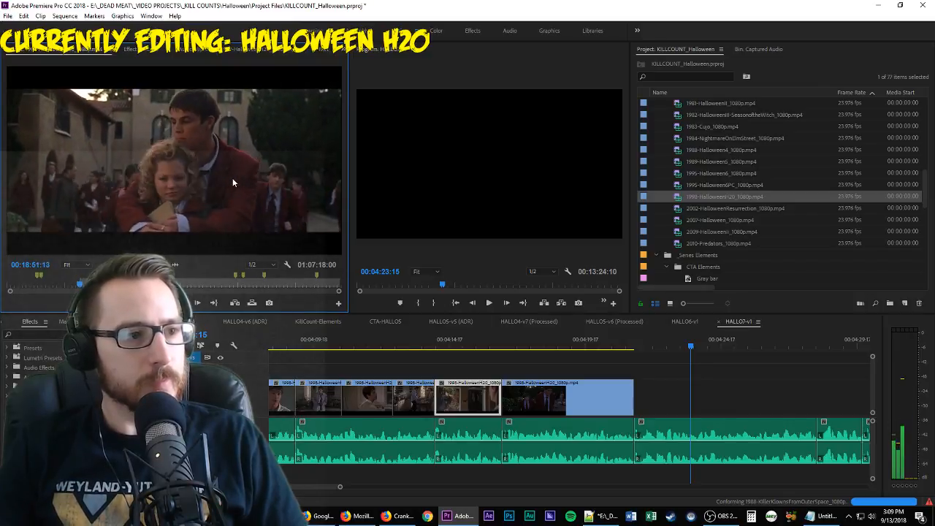
{"action": "key", "text": "i"}
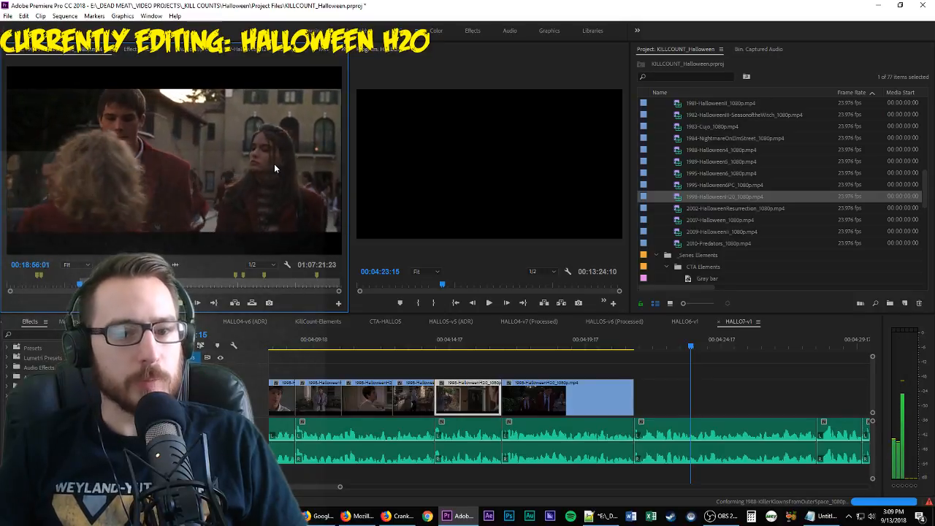
{"action": "key", "text": "o"}
{"action": "key", "text": "space"}
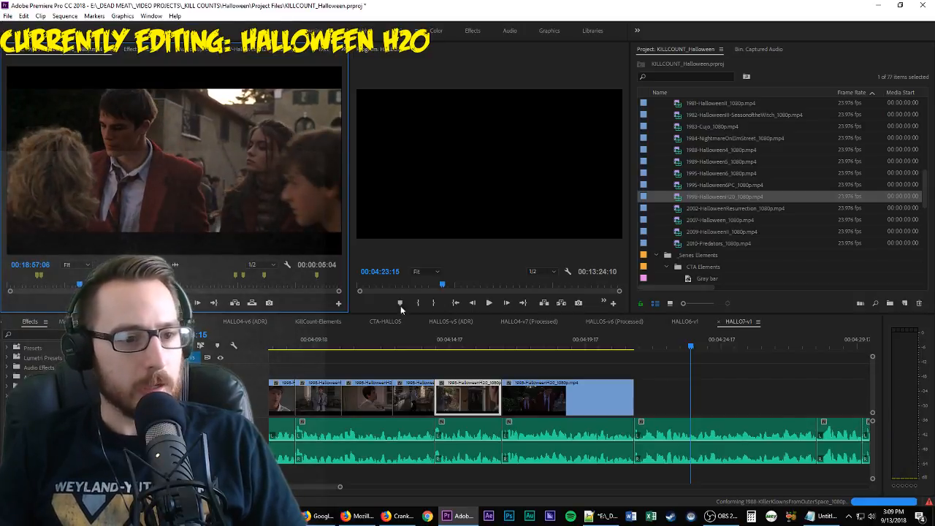
Place the marked hug shot directly after the last timeline clip and extend its end to the next narration cut
{"action": "left_click_drag", "start_coordinate": [400, 305], "coordinate": [637, 394]}
{"action": "left_click", "coordinate": [611, 343]}
{"action": "scroll", "coordinate": [681, 411], "scroll_direction": "down", "scroll_amount": 2}
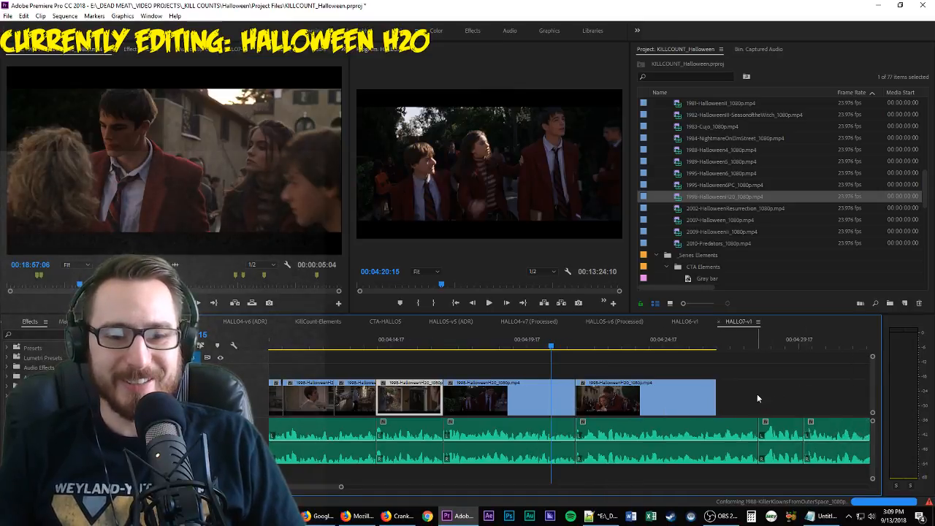
{"action": "left_click_drag", "start_coordinate": [715, 395], "coordinate": [757, 394]}
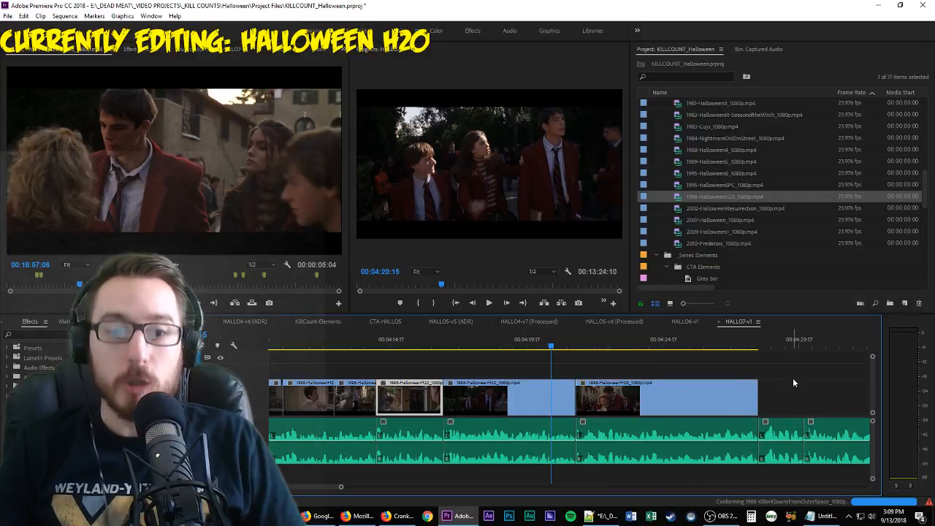
Preview the source footage up to 00:19:15:18 and replay the hug shot on the timeline, stopping at 00:04:26:01
{"action": "key", "text": "space"}
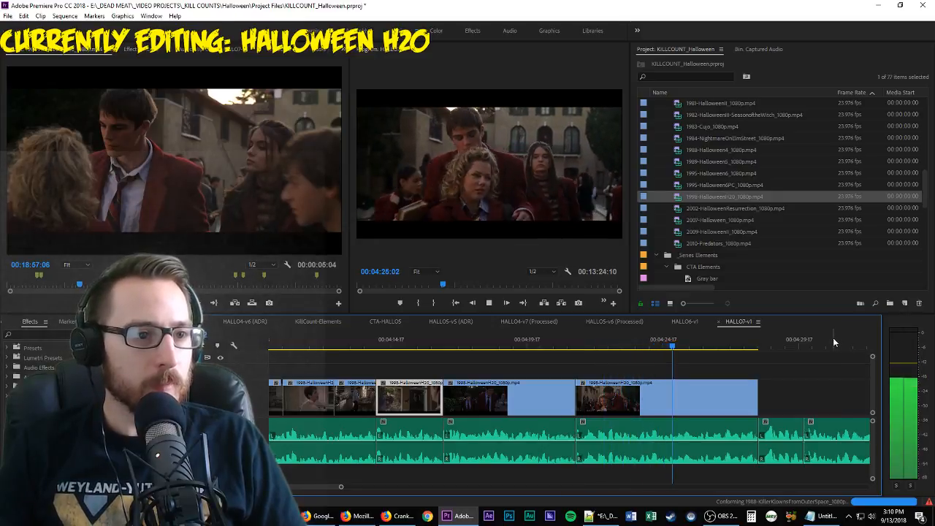
{"action": "left_click", "coordinate": [236, 143]}
{"action": "key", "text": "space"}
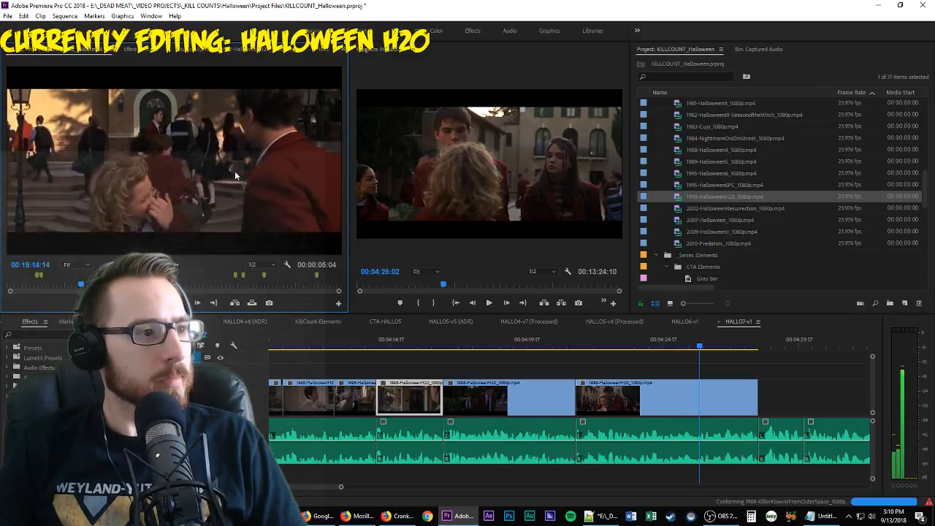
{"action": "key", "text": "space"}
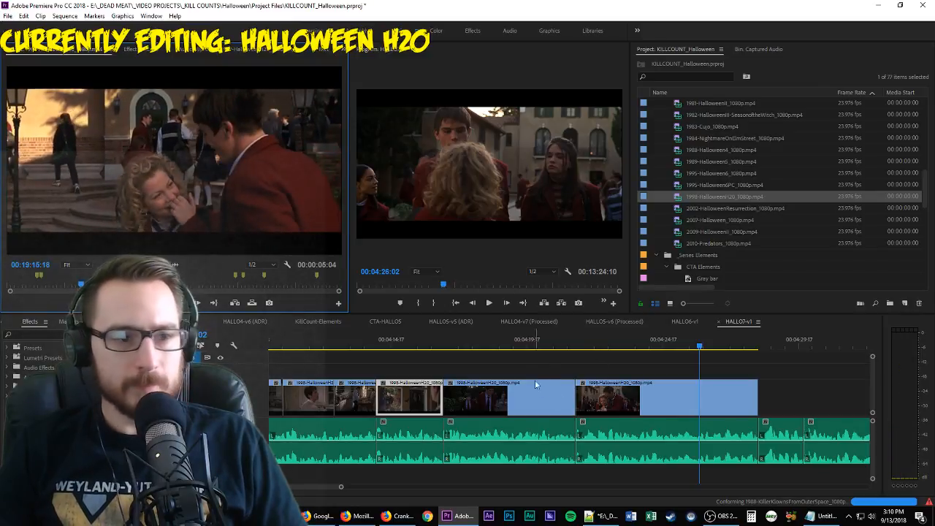
{"action": "left_click", "coordinate": [582, 381]}
{"action": "key", "text": "Up"}
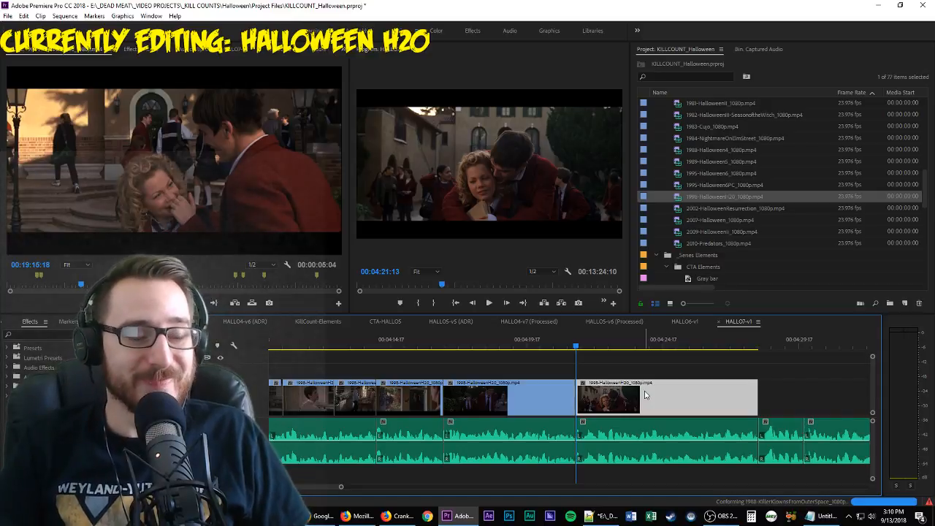
{"action": "key", "text": "space"}
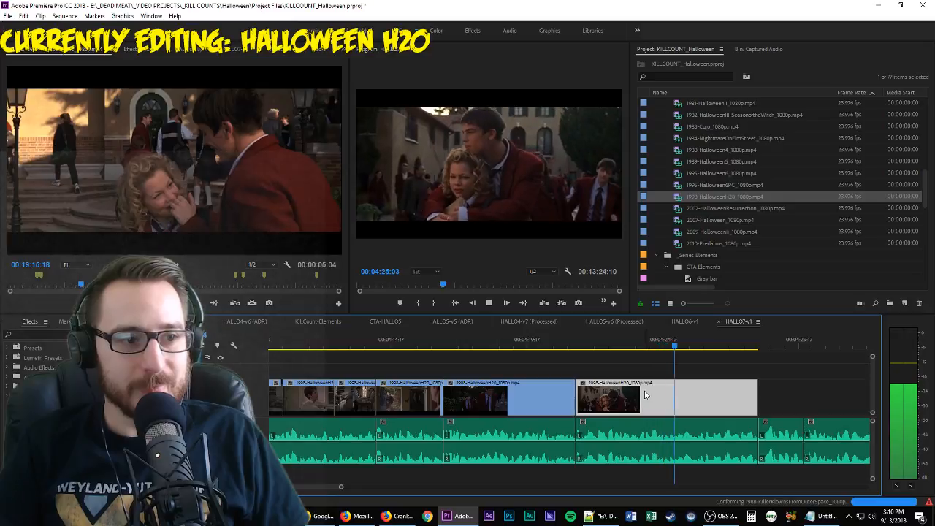
{"action": "key", "text": "space"}
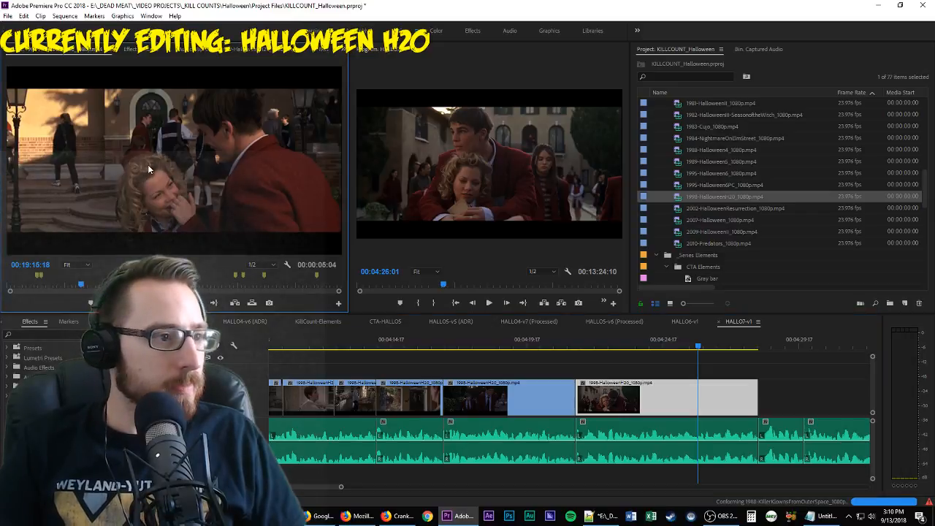
Mark a 00:00:02:22 source range ending at 00:19:07:03, place it on the timeline at 00:04:26:01, and play it back
{"action": "key", "text": "j"}
{"action": "key", "text": "j"}
{"action": "key", "text": "j"}
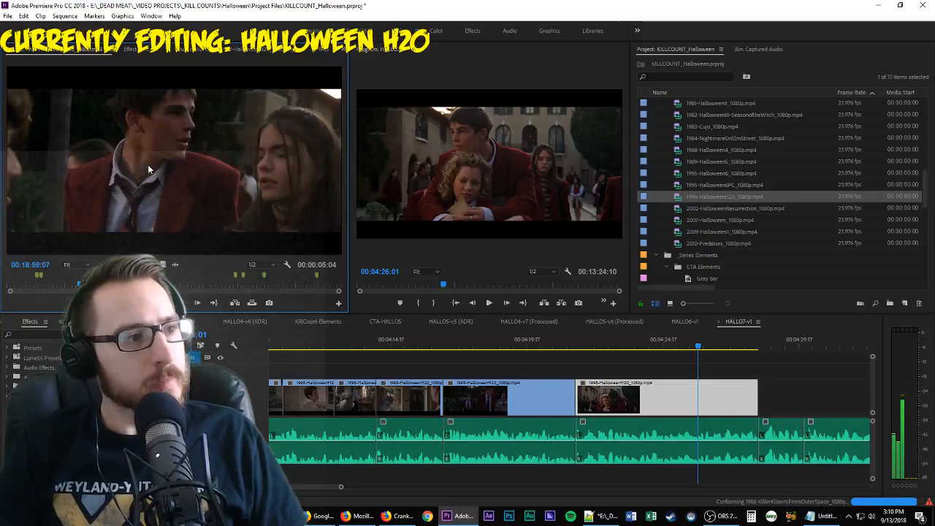
{"action": "key", "text": "space"}
{"action": "key", "text": "space"}
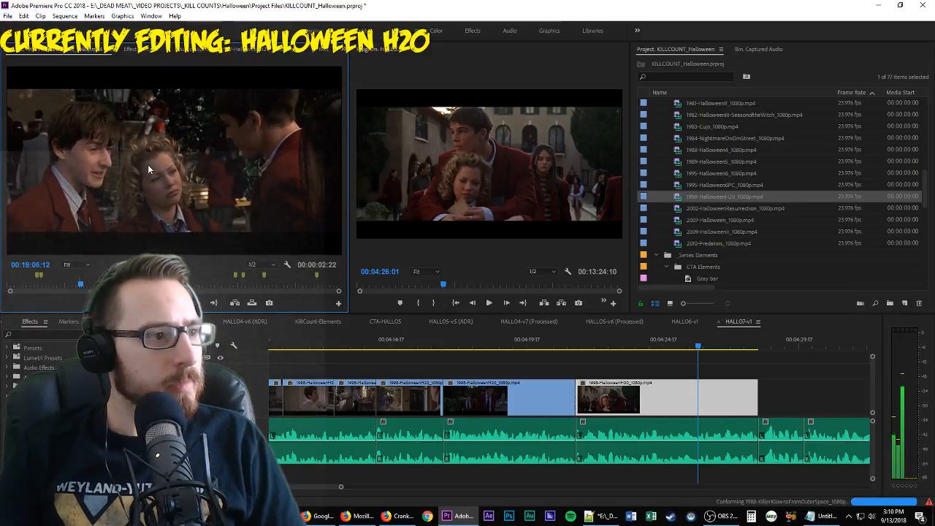
{"action": "key", "text": "o"}
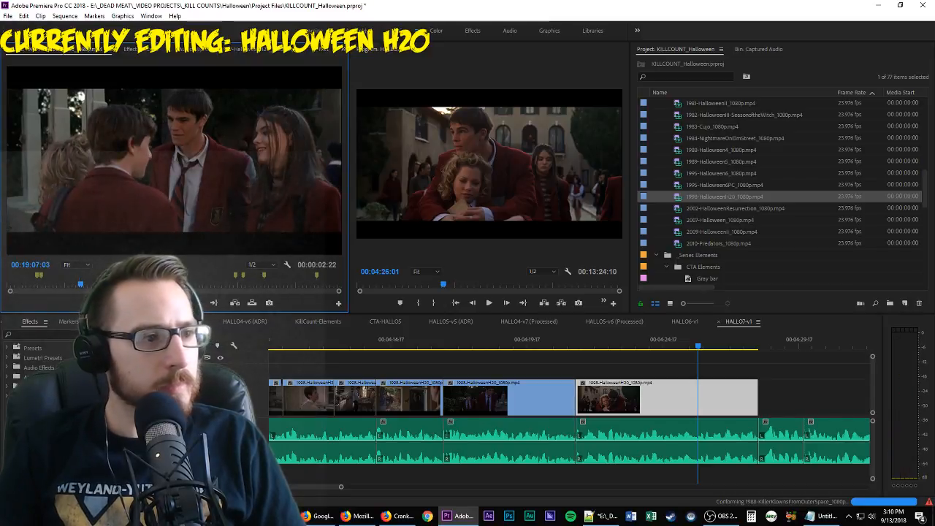
{"action": "left_click_drag", "start_coordinate": [174, 160], "coordinate": [784, 380]}
{"action": "key", "text": "space"}
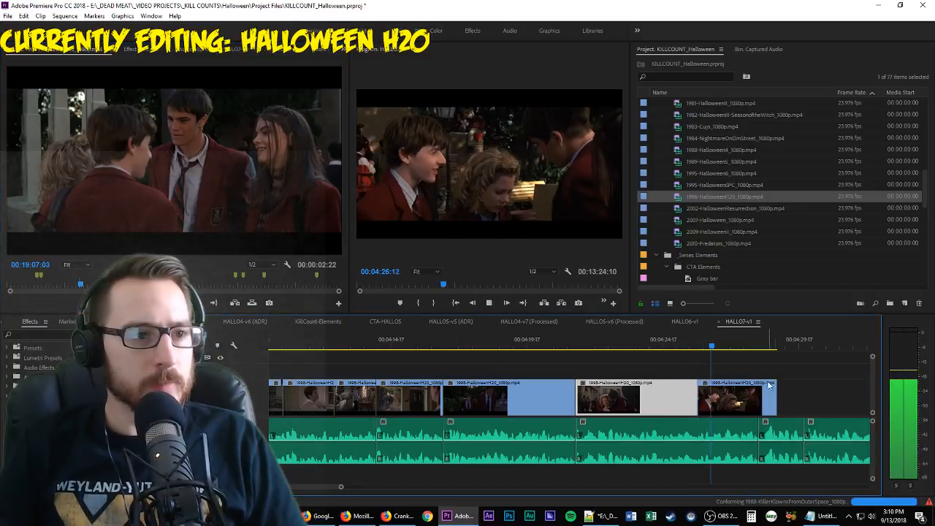
{"action": "key", "text": "space"}
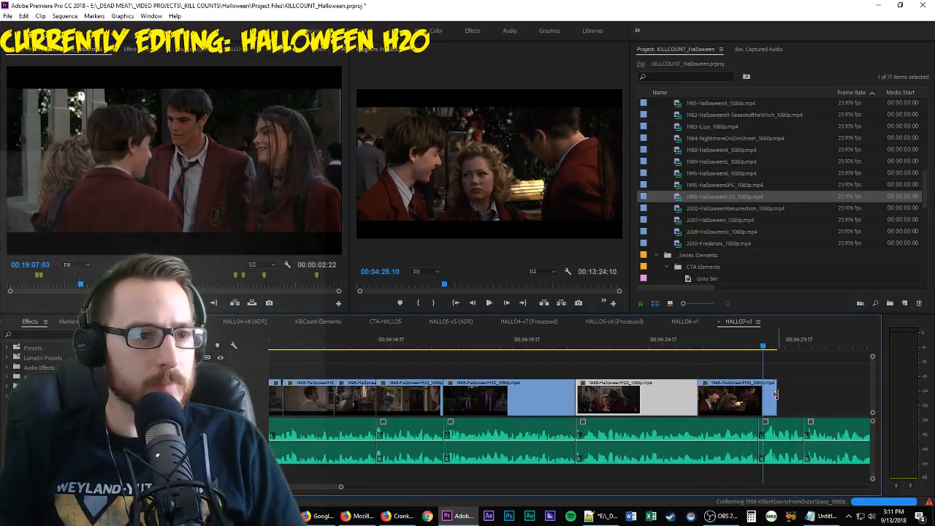
Mark a 00:00:02:17 source range of the group talking in the courtyard, ending on the frame at 00:19:09:23
{"action": "left_click", "coordinate": [254, 197]}
{"action": "key", "text": "space"}
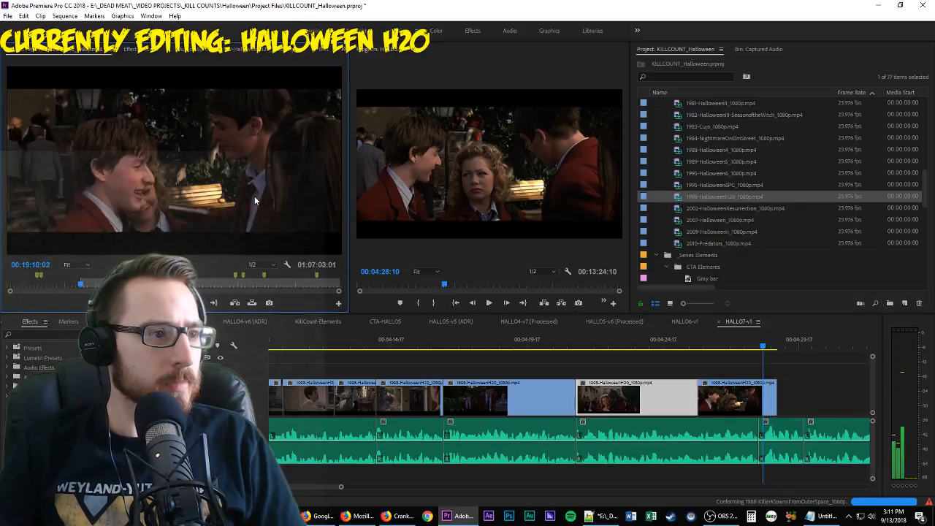
{"action": "key", "text": "j"}
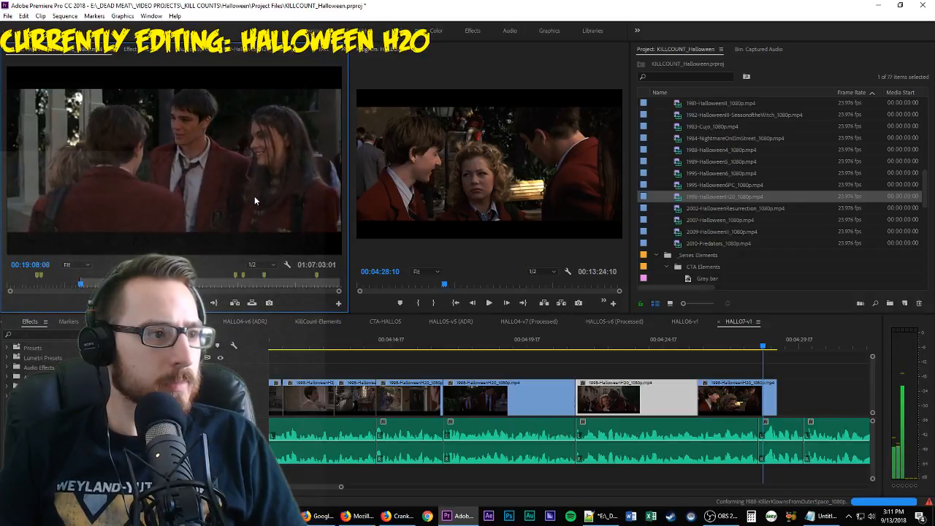
{"action": "key", "text": "l"}
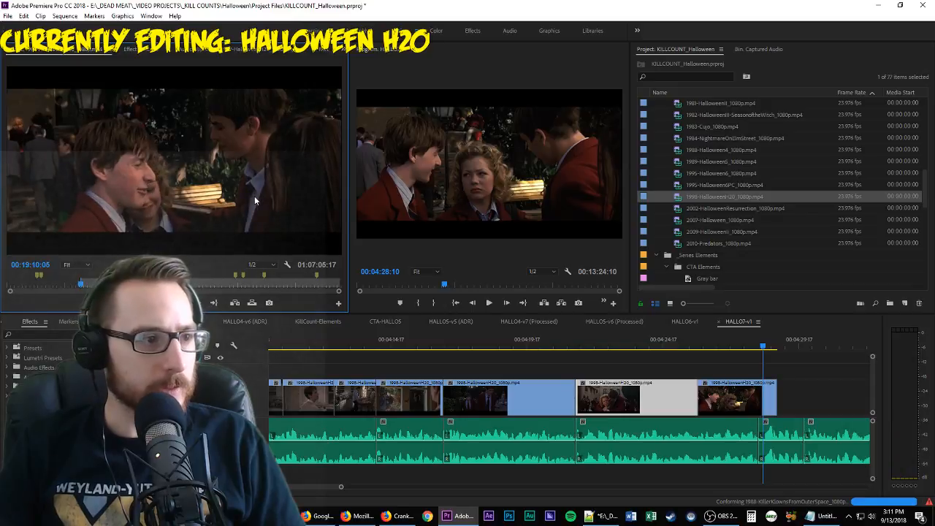
{"action": "key", "text": "Left"}
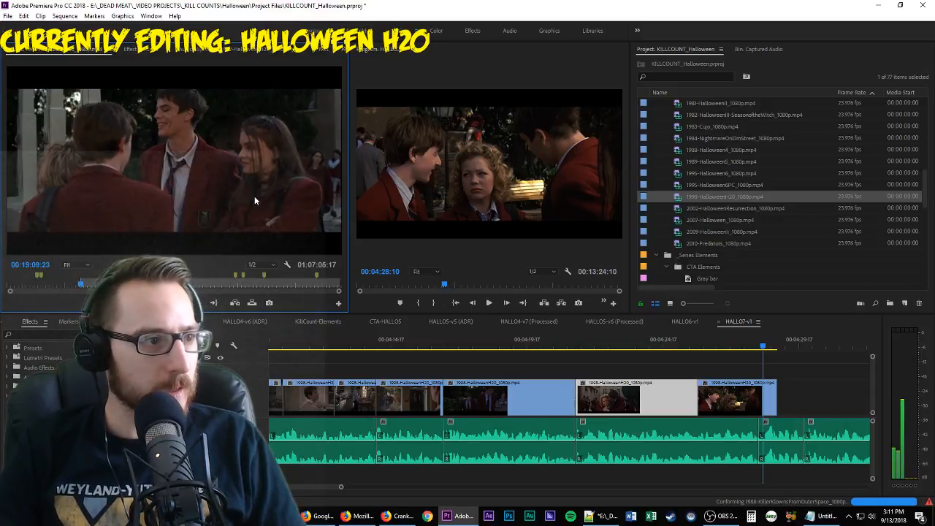
{"action": "key", "text": "Right"}
{"action": "key", "text": "Left"}
{"action": "key", "text": "o"}
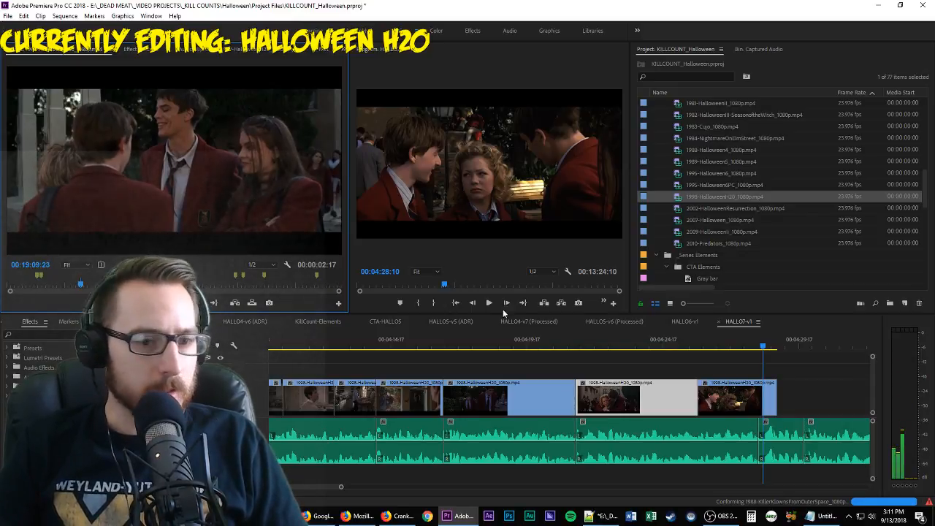
Overwrite the last timeline clip with the marked group shot from 00:04:26:01 and return the playhead to the window shot at 00:04:15:08
{"action": "left_click_drag", "start_coordinate": [503, 312], "coordinate": [701, 398]}
{"action": "scroll", "coordinate": [613, 376], "scroll_direction": "up", "scroll_amount": 2}
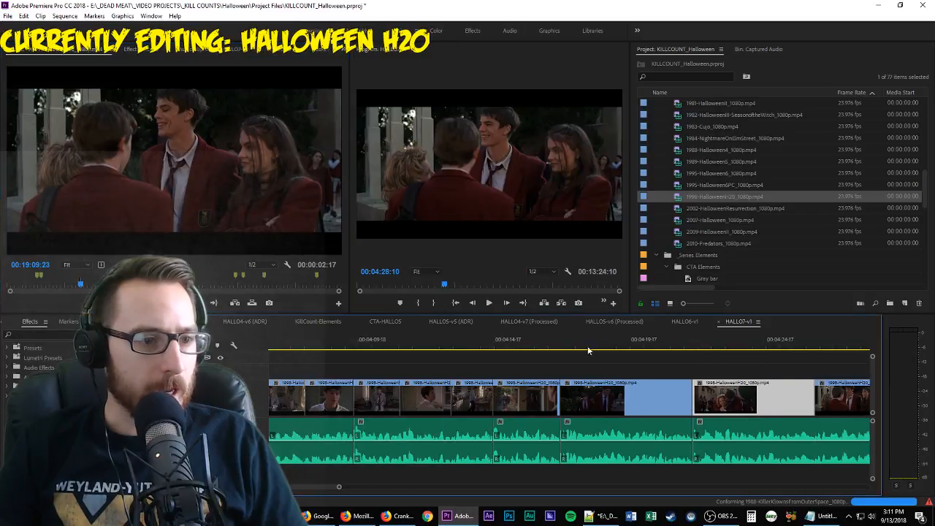
{"action": "left_click", "coordinate": [515, 345]}
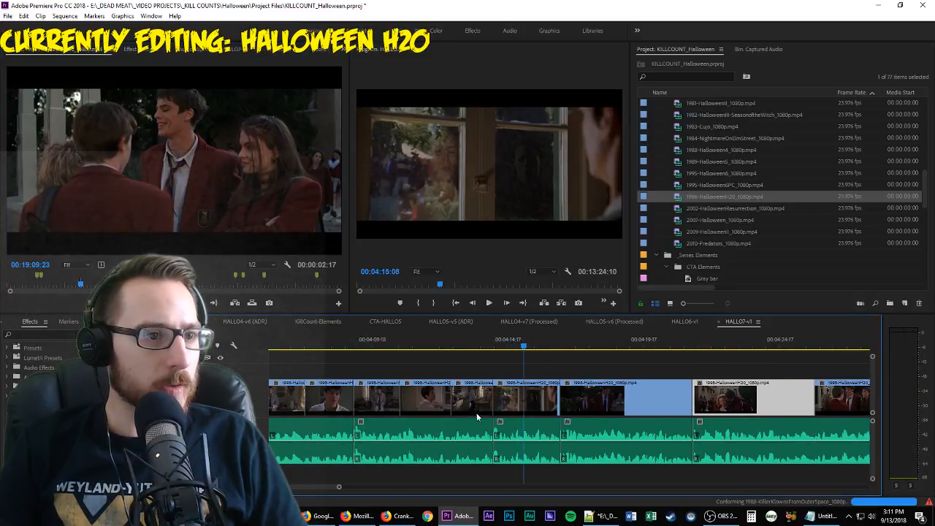
Apply the Gamma Correction effect to the courtyard group clip at 00:04:19:05 and set its Gamma to 8
{"action": "scroll", "coordinate": [541, 347], "scroll_direction": "up", "scroll_amount": 1}
{"action": "left_click_drag", "start_coordinate": [669, 345], "coordinate": [777, 375]}
{"action": "scroll", "coordinate": [777, 375], "scroll_direction": "down", "scroll_amount": 3}
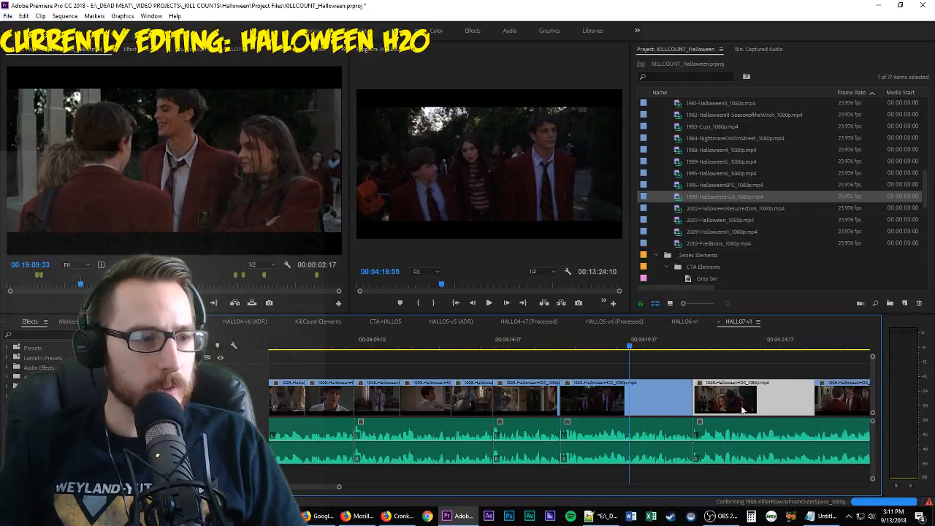
{"action": "left_click", "coordinate": [52, 334]}
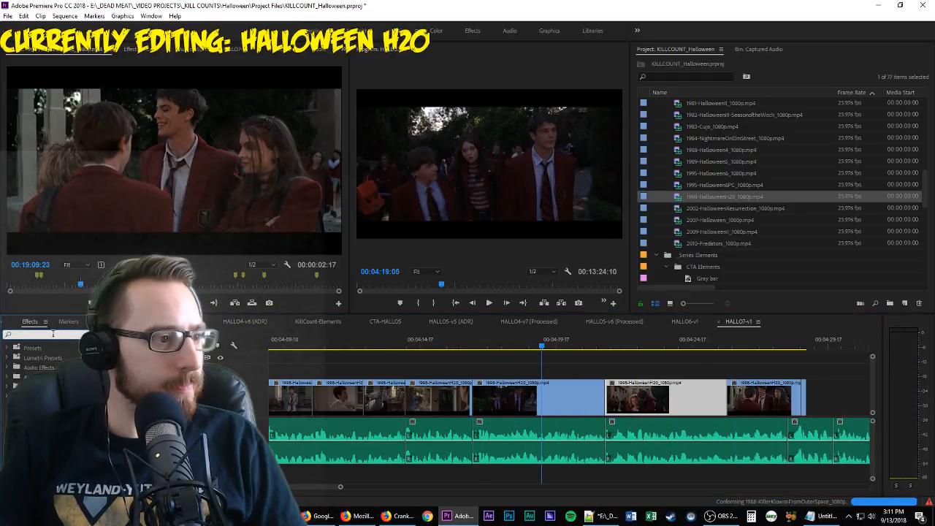
{"action": "type", "text": "gamma"}
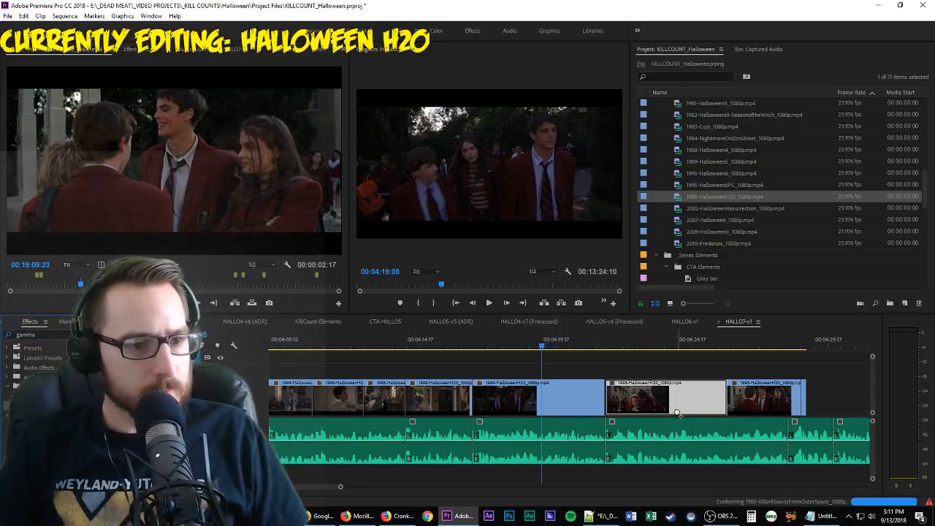
{"action": "left_click_drag", "start_coordinate": [552, 401], "coordinate": [551, 400]}
{"action": "key", "text": "shift+5"}
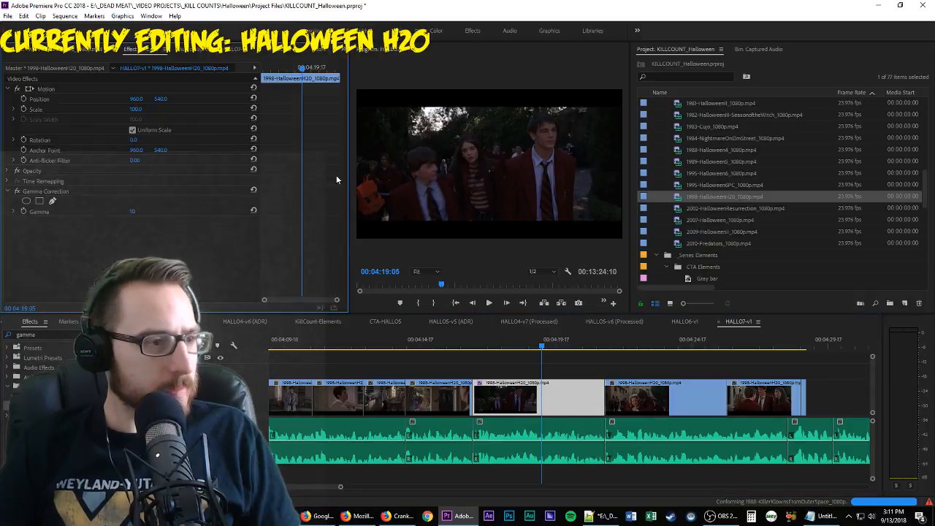
{"action": "left_click_drag", "start_coordinate": [132, 212], "coordinate": [130, 211]}
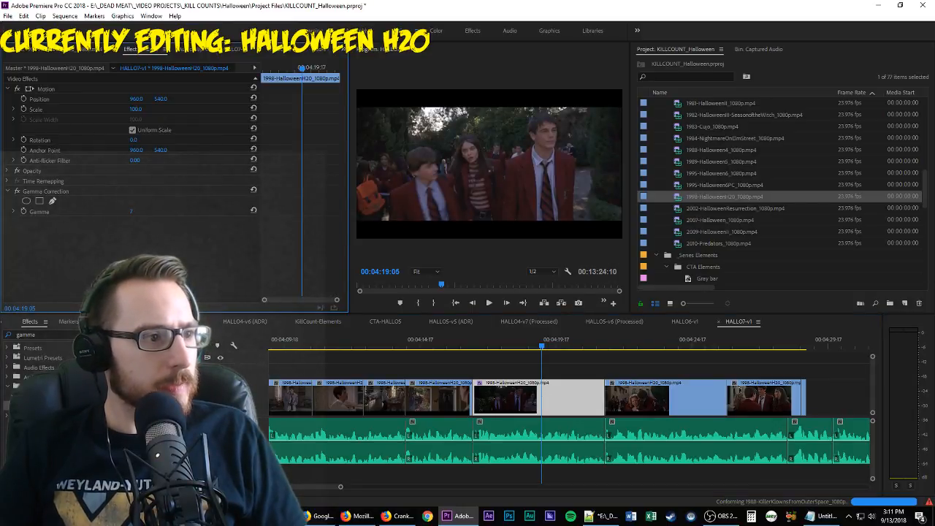
{"action": "left_click_drag", "start_coordinate": [130, 212], "coordinate": [215, 212]}
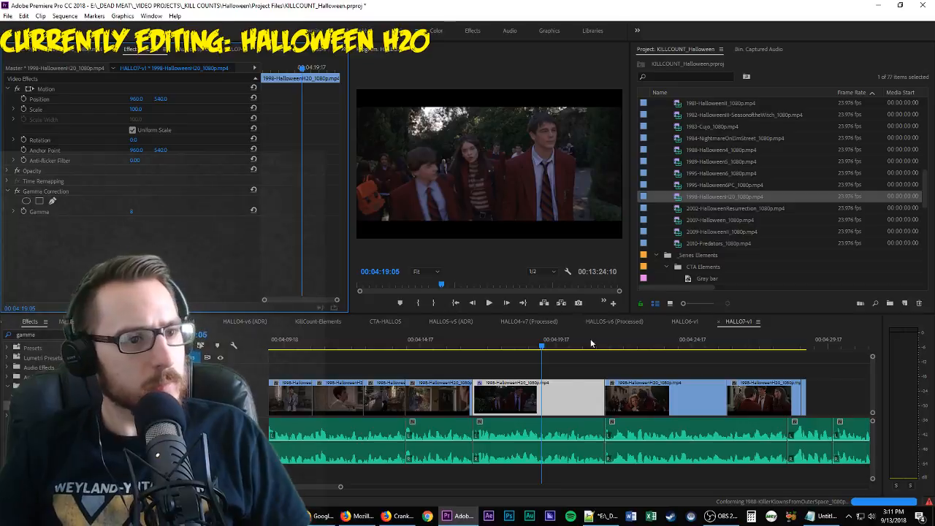
Bring the Halloween H20 - 20 Years Later bin into view in the project and save the project
{"action": "key", "text": "minus"}
{"action": "key", "text": "minus"}
{"action": "key", "text": "minus"}
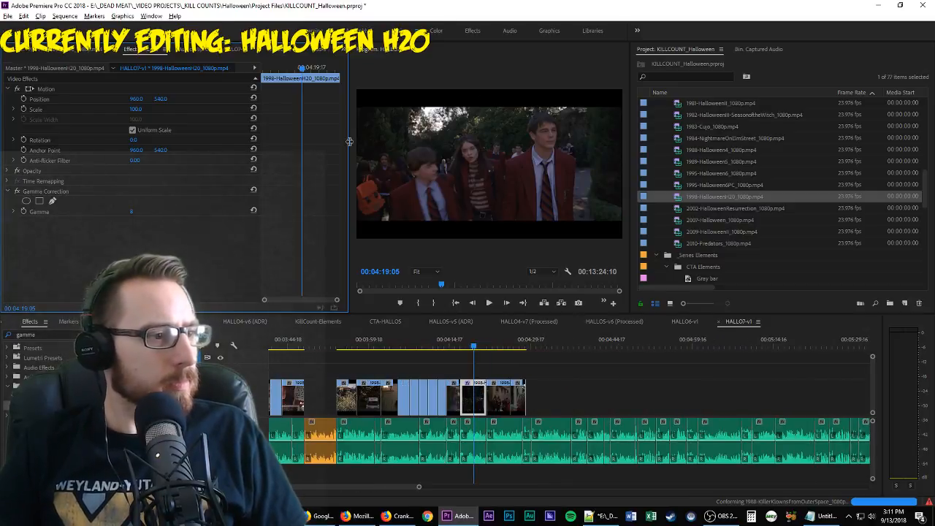
{"action": "scroll", "coordinate": [785, 252], "scroll_direction": "up", "scroll_amount": 10}
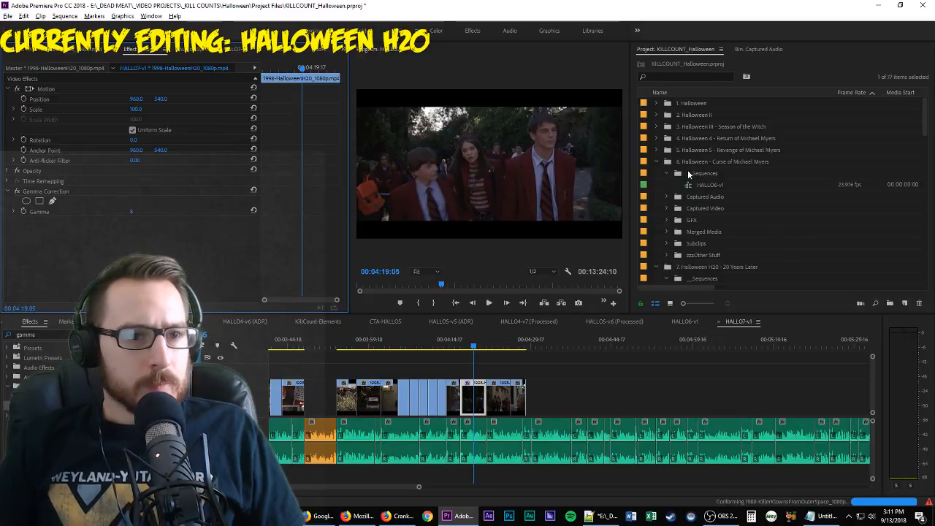
{"action": "scroll", "coordinate": [698, 182], "scroll_direction": "down", "scroll_amount": 4}
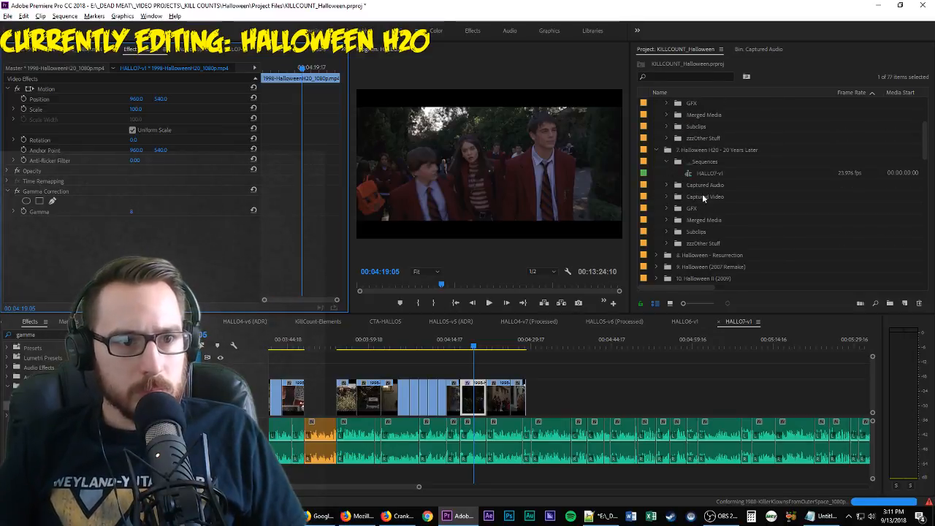
{"action": "key", "text": "ctrl+s"}
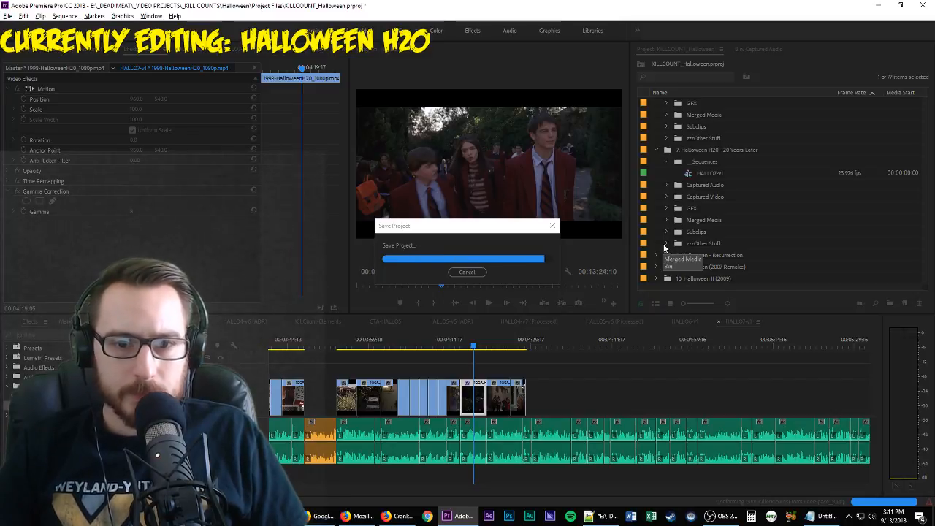
{"action": "scroll", "coordinate": [668, 250], "scroll_direction": "down", "scroll_amount": 2}
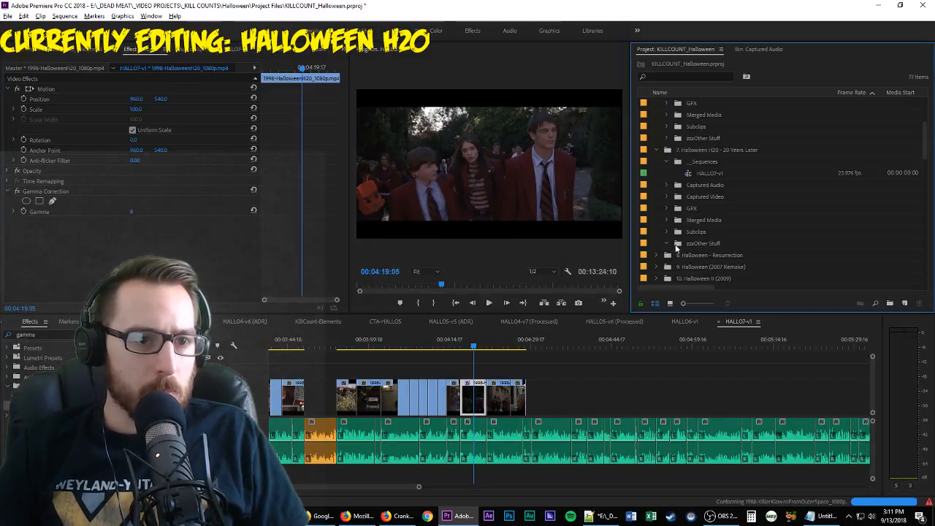
{"action": "right_click", "coordinate": [728, 245]}
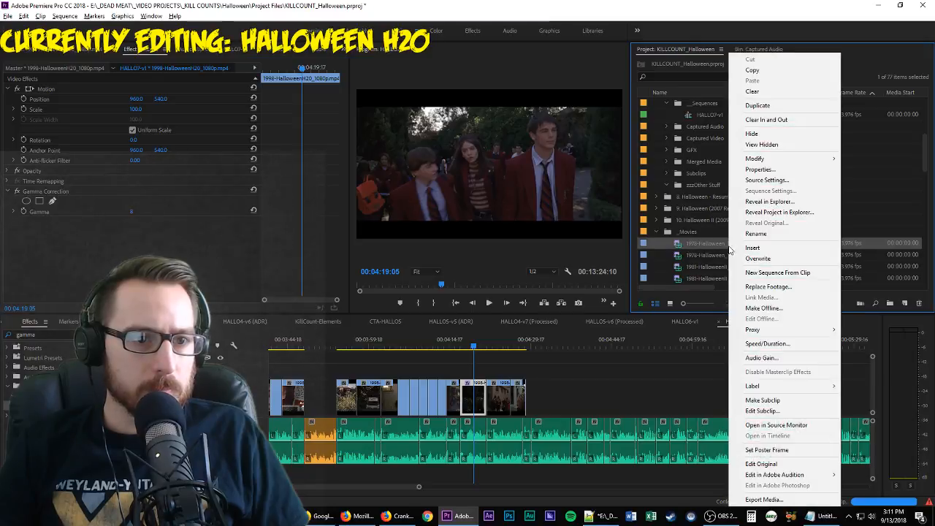
{"action": "left_click", "coordinate": [666, 256]}
{"action": "right_click", "coordinate": [653, 260]}
{"action": "left_click", "coordinate": [703, 293]}
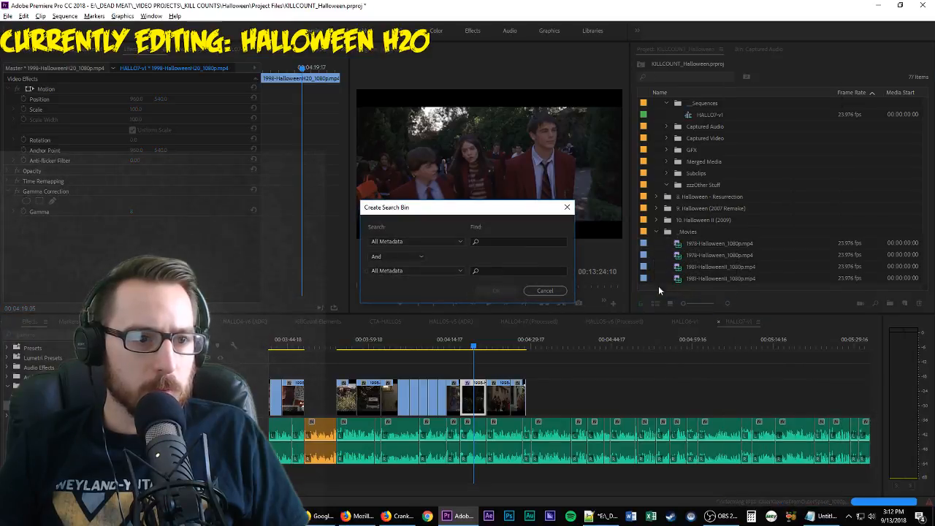
{"action": "key", "text": "Escape"}
{"action": "right_click", "coordinate": [660, 263]}
{"action": "left_click", "coordinate": [694, 295]}
{"action": "key", "text": "Escape"}
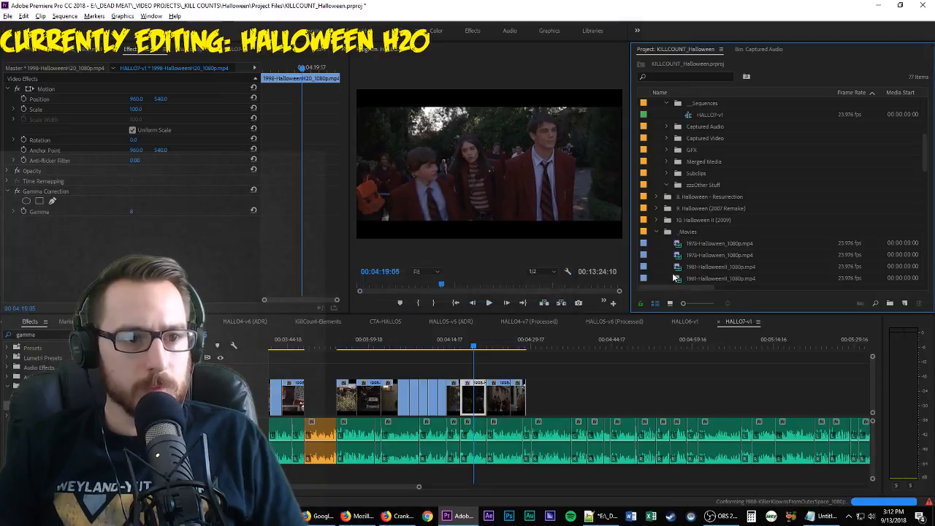
Create a new adjustment layer with the default settings and place it on the timeline above the latest film clips
{"action": "right_click", "coordinate": [661, 262]}
{"action": "mouse_move", "coordinate": [697, 301]}
{"action": "left_click", "coordinate": [783, 333]}
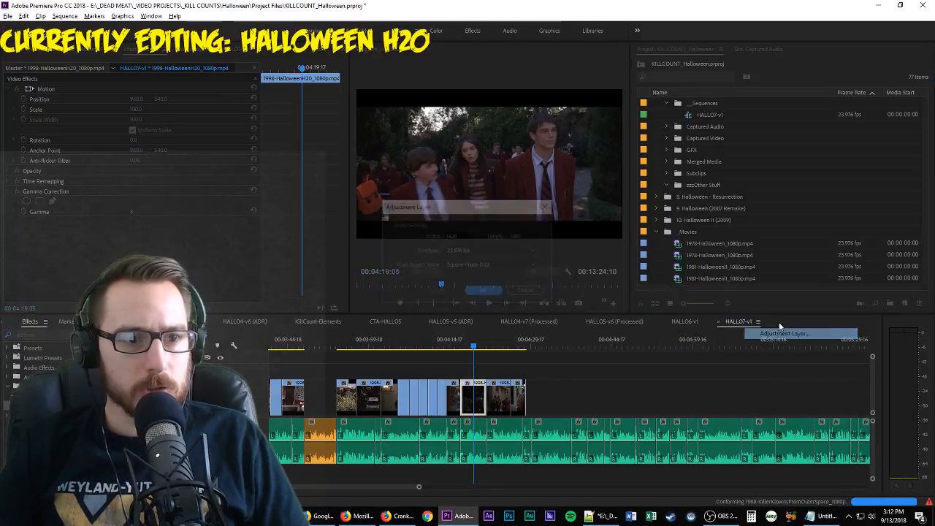
{"action": "left_click", "coordinate": [483, 292]}
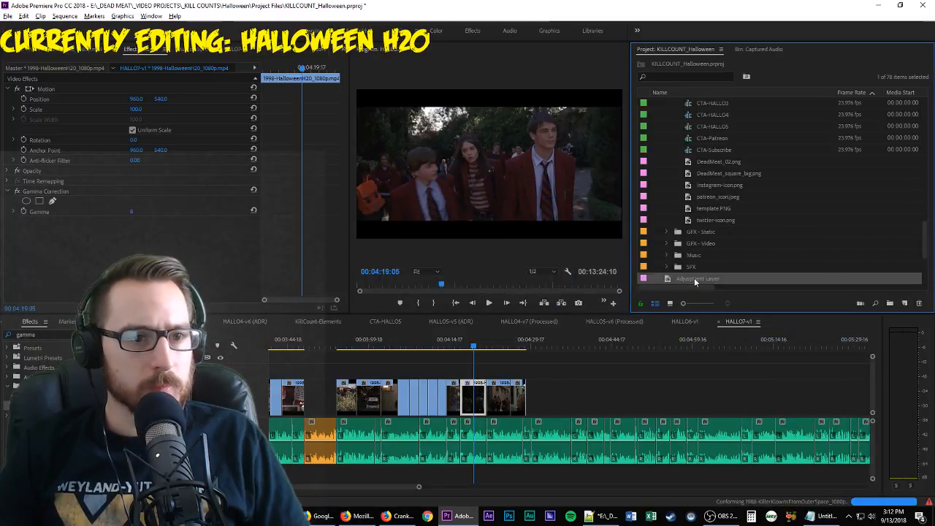
{"action": "left_click", "coordinate": [693, 278]}
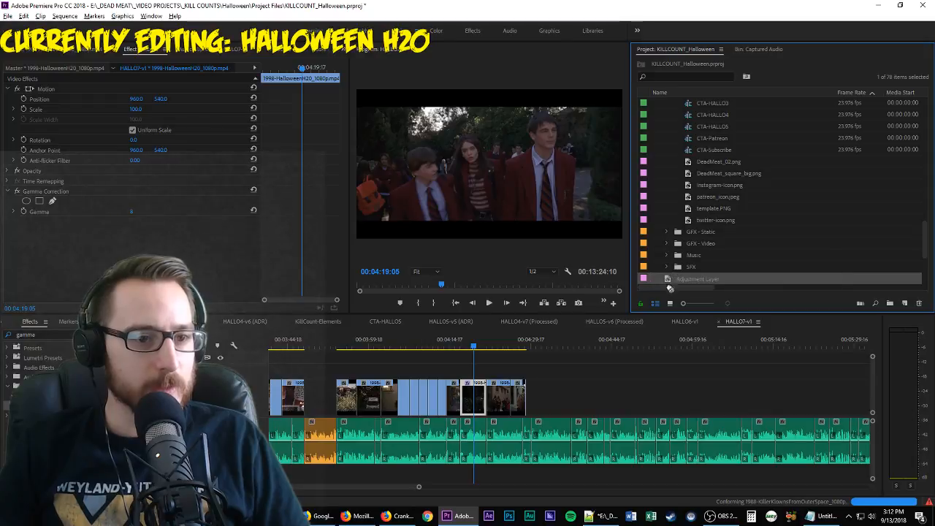
{"action": "left_click_drag", "start_coordinate": [669, 287], "coordinate": [535, 357]}
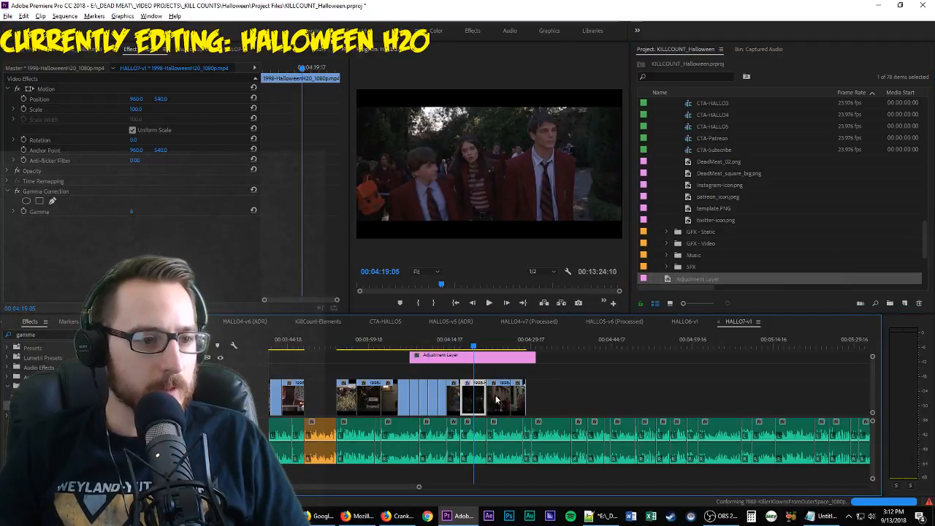
Move the Gamma Correction effect from the courtyard group clip onto the adjustment layer
{"action": "left_click", "coordinate": [45, 192]}
{"action": "key", "text": "ctrl+x"}
{"action": "left_click", "coordinate": [518, 356]}
{"action": "key", "text": "ctrl+v"}
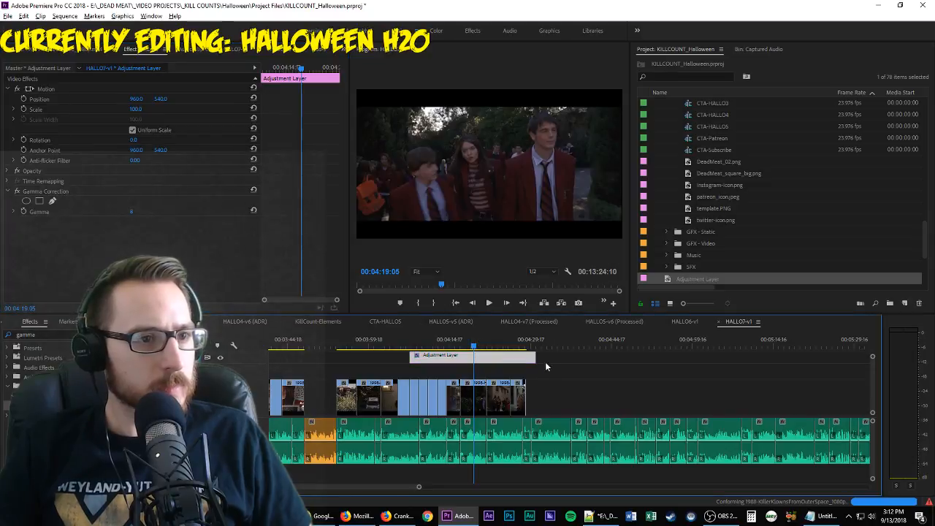
Extend the adjustment layer's start back to the first film clip in the sequence
{"action": "scroll", "coordinate": [445, 407], "scroll_direction": "down", "scroll_amount": 5}
{"action": "scroll", "coordinate": [302, 383], "scroll_direction": "up", "scroll_amount": 3}
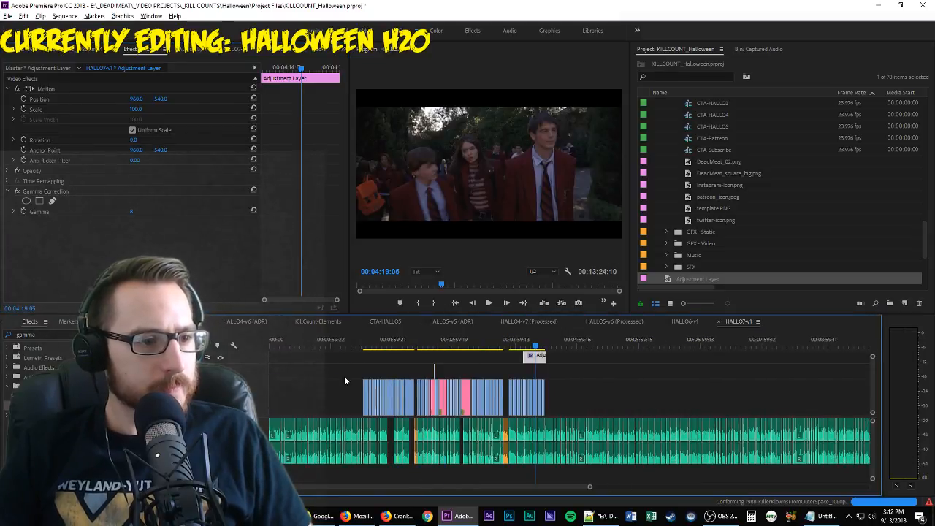
{"action": "left_click_drag", "start_coordinate": [380, 351], "coordinate": [355, 357]}
Review the opening film clips up to 00:01:52:03 and set the adjustment layer's Gamma to 9
{"action": "left_click", "coordinate": [357, 344]}
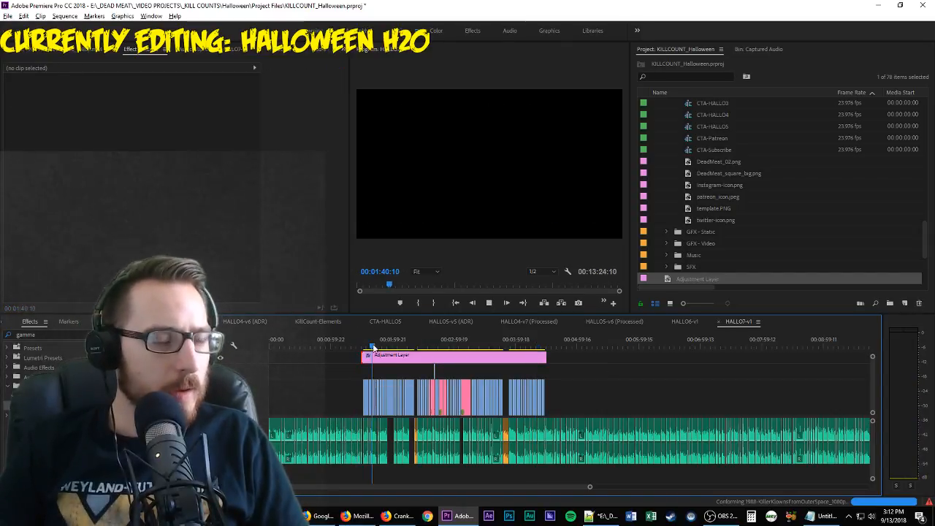
{"action": "left_click", "coordinate": [373, 344]}
{"action": "key", "text": "space"}
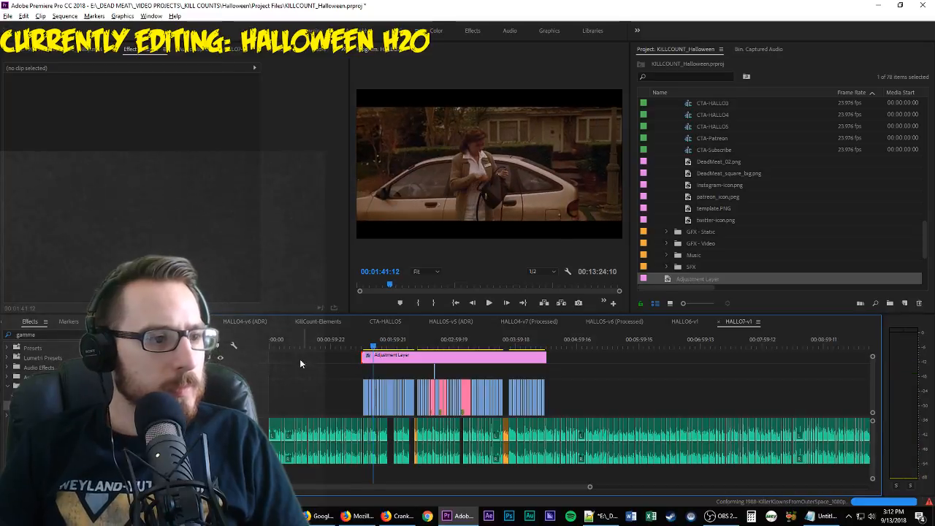
{"action": "key", "text": "space"}
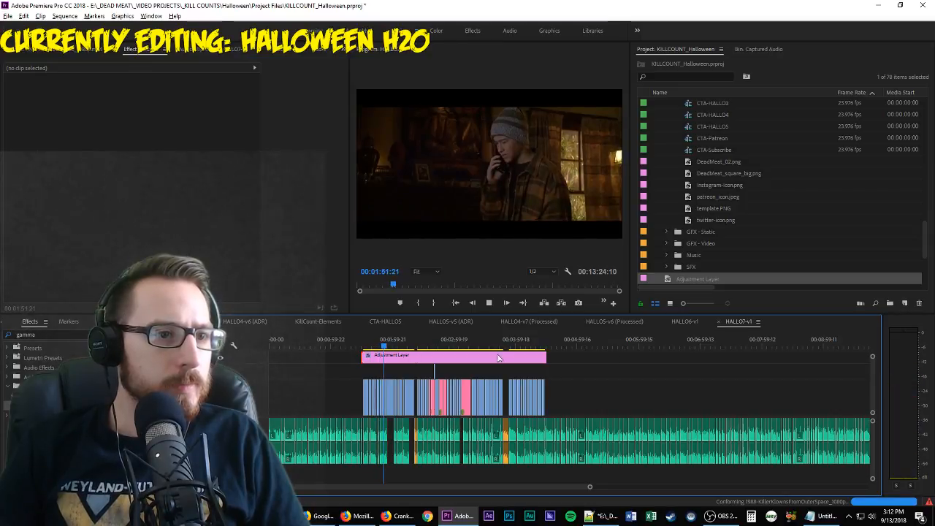
{"action": "key", "text": "space"}
{"action": "left_click", "coordinate": [452, 356]}
{"action": "left_click_drag", "start_coordinate": [131, 211], "coordinate": [143, 210]}
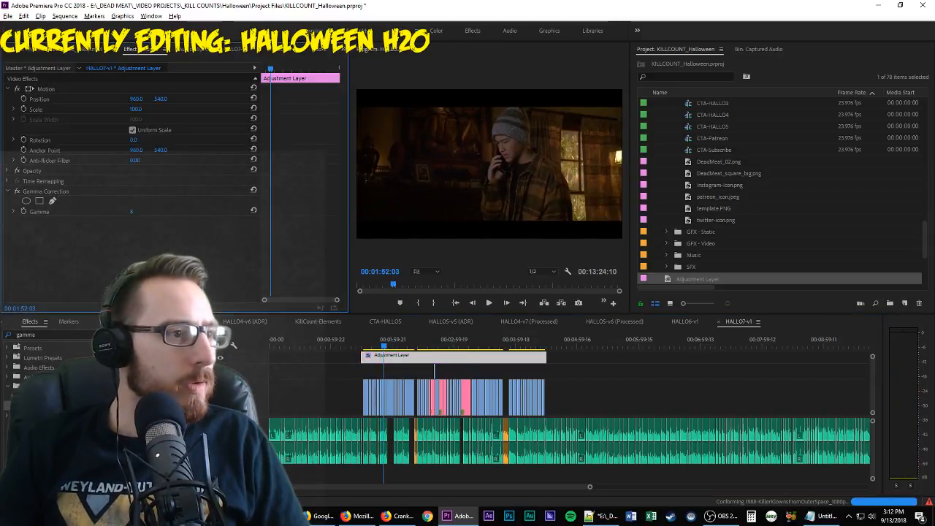
Play back the darker scenes after 00:01:52:03 to check the brightness under the adjustment layer
{"action": "key", "text": "space"}
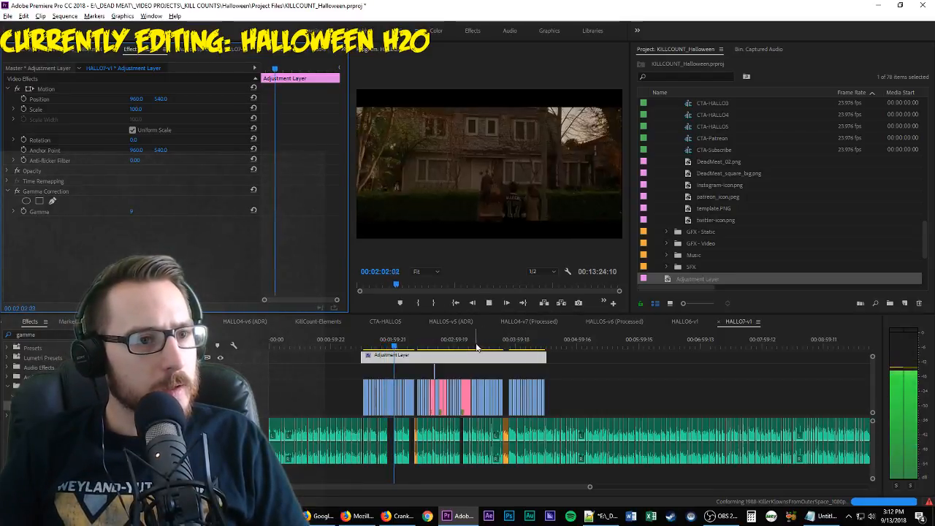
{"action": "left_click", "coordinate": [406, 350]}
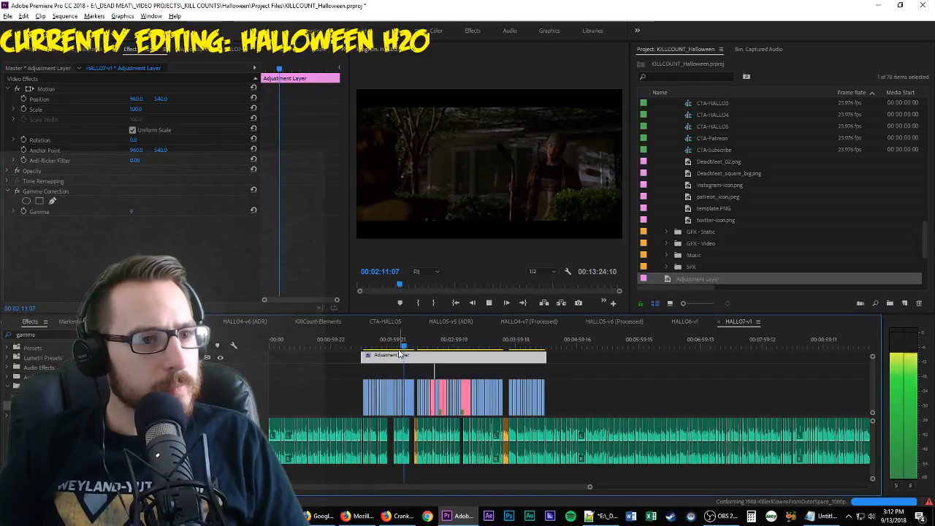
{"action": "key", "text": "space"}
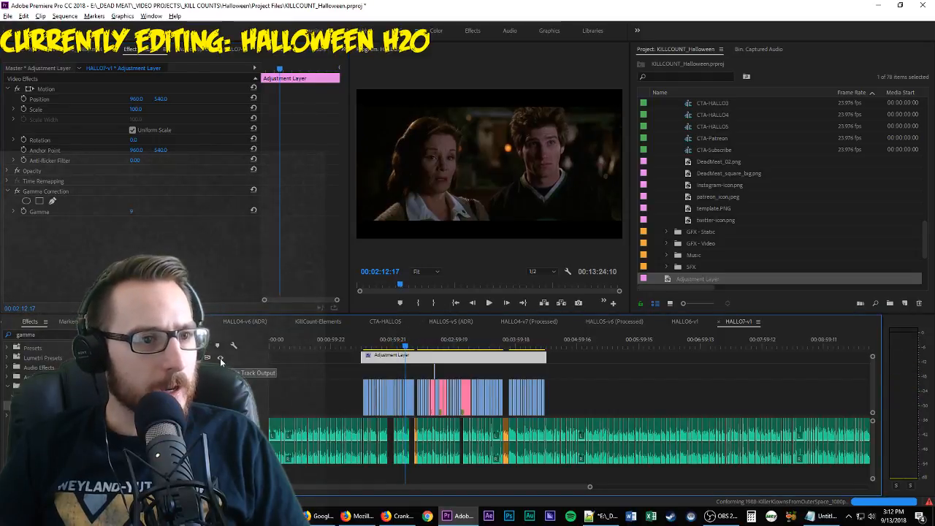
{"action": "key", "text": "space"}
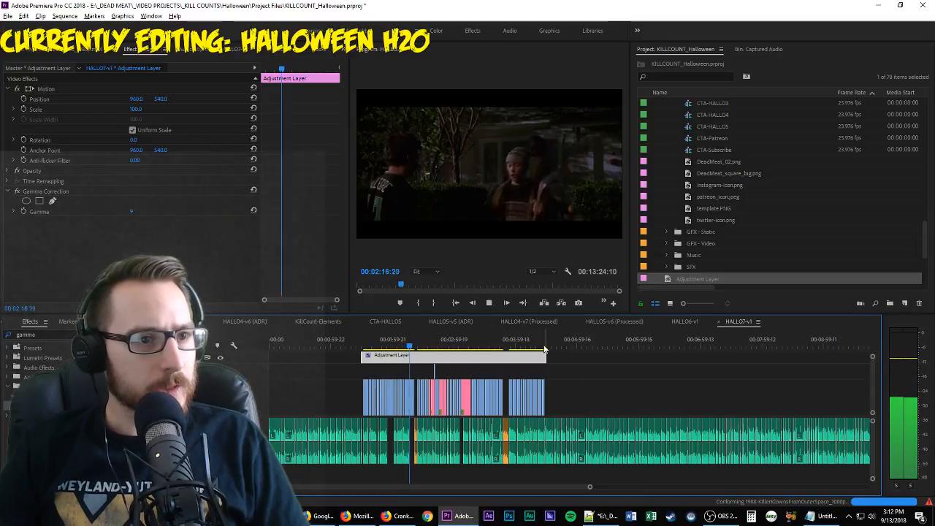
{"action": "left_click", "coordinate": [489, 341]}
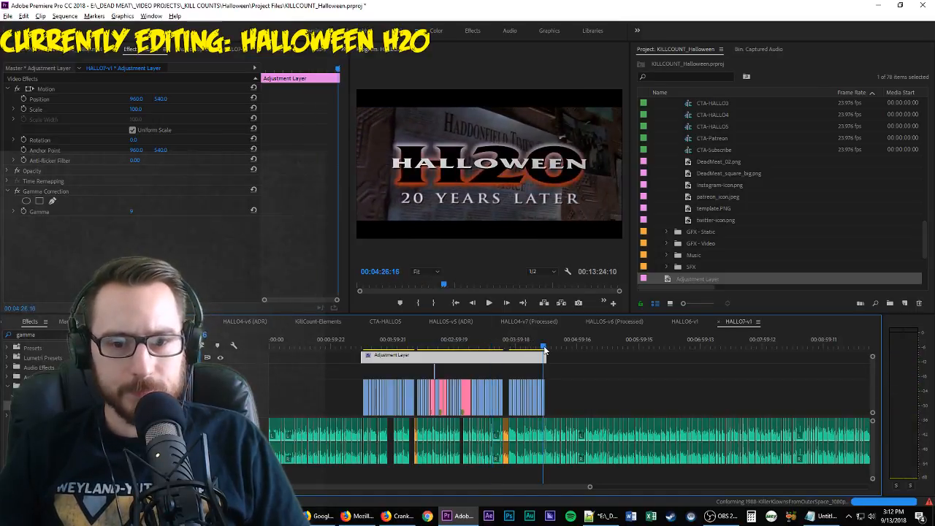
Replay the last shots from 00:04:24:16 and extend the end of the final courtyard group clip
{"action": "left_click", "coordinate": [542, 343]}
{"action": "scroll", "coordinate": [553, 386], "scroll_direction": "down", "scroll_amount": 5}
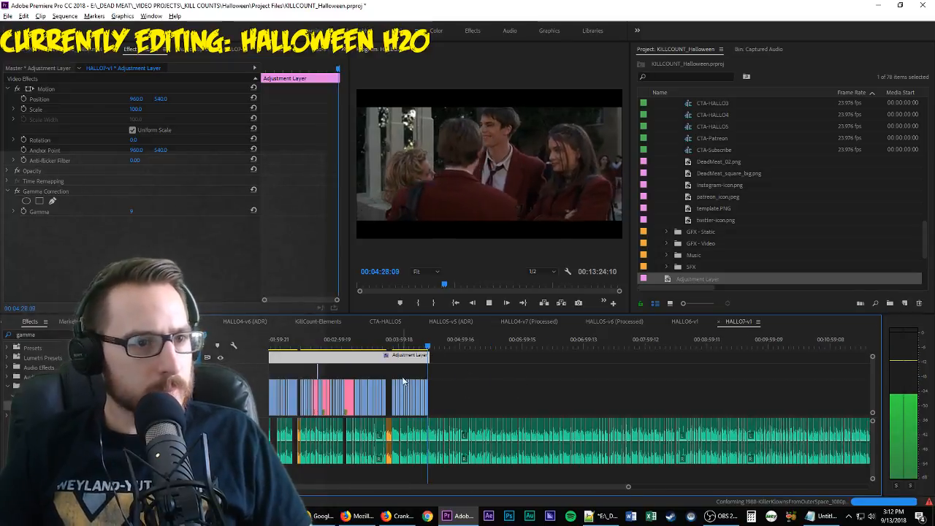
{"action": "scroll", "coordinate": [402, 381], "scroll_direction": "up", "scroll_amount": 6}
{"action": "key", "text": "space"}
{"action": "left_click", "coordinate": [591, 347]}
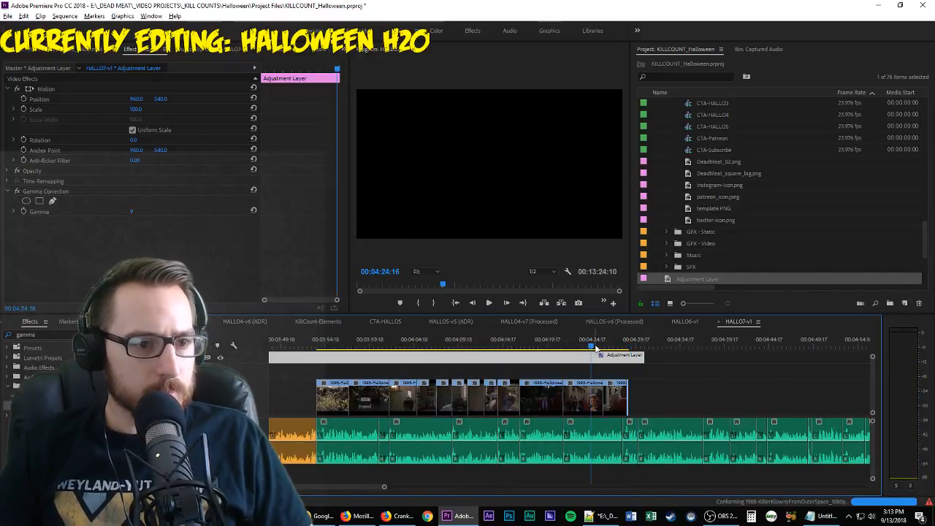
{"action": "key", "text": "space"}
{"action": "scroll", "coordinate": [665, 377], "scroll_direction": "up", "scroll_amount": 4}
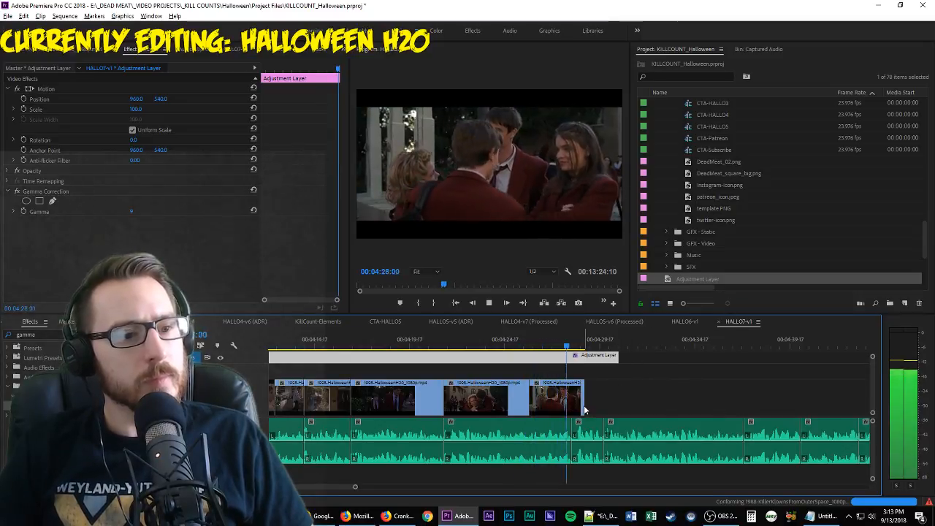
{"action": "left_click_drag", "start_coordinate": [577, 412], "coordinate": [632, 404]}
{"action": "key", "text": "space"}
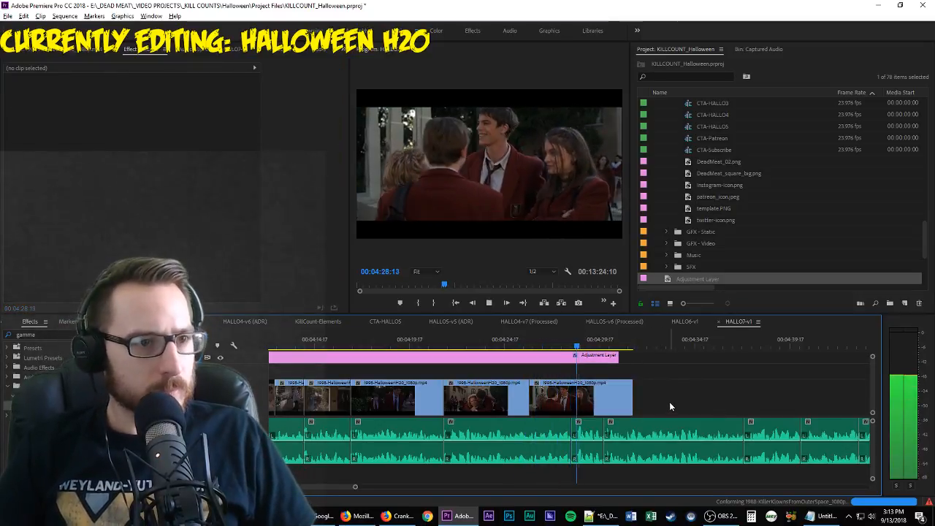
Open the last courtyard group clip as a source and mark an excerpt through the hug, with the out point at 00:19:11:22
{"action": "double_click", "coordinate": [620, 410]}
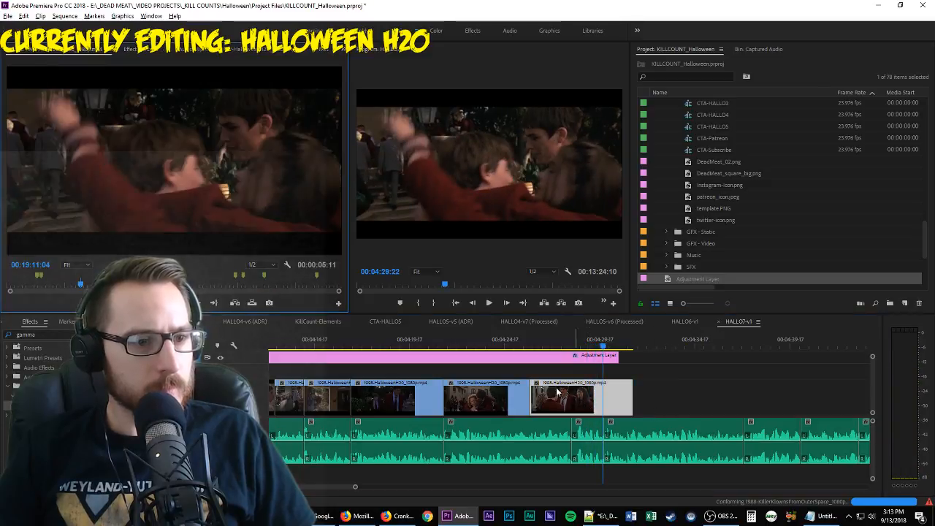
{"action": "key", "text": "space"}
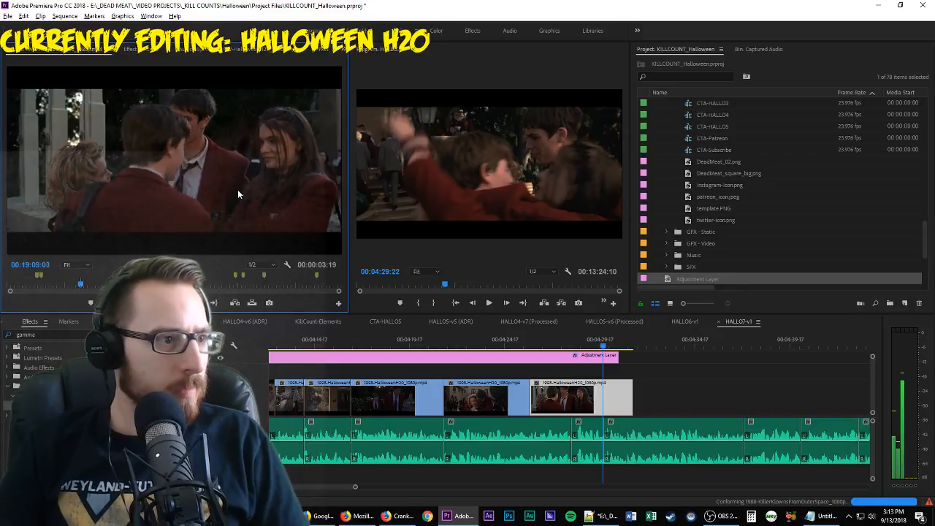
{"action": "key", "text": "i"}
{"action": "key", "text": "Left"}
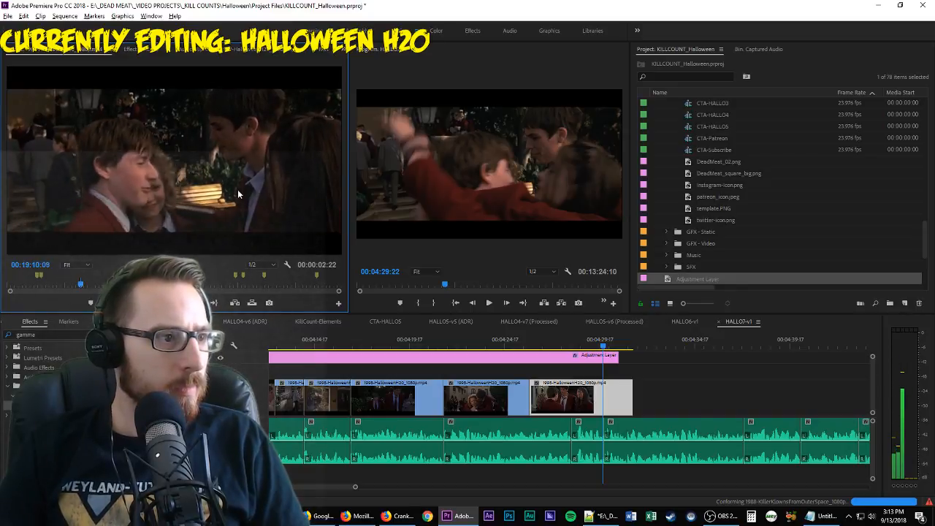
{"action": "key", "text": "i"}
{"action": "key", "text": "space"}
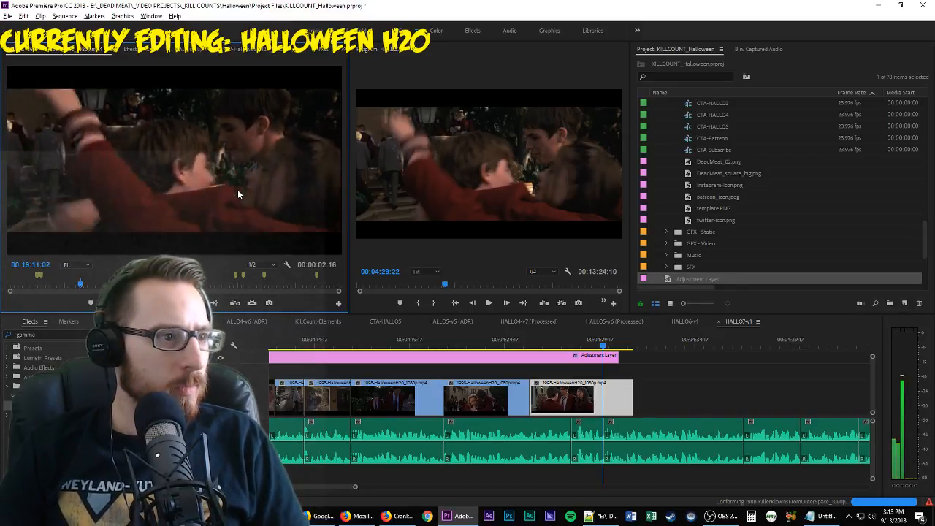
{"action": "key", "text": "i"}
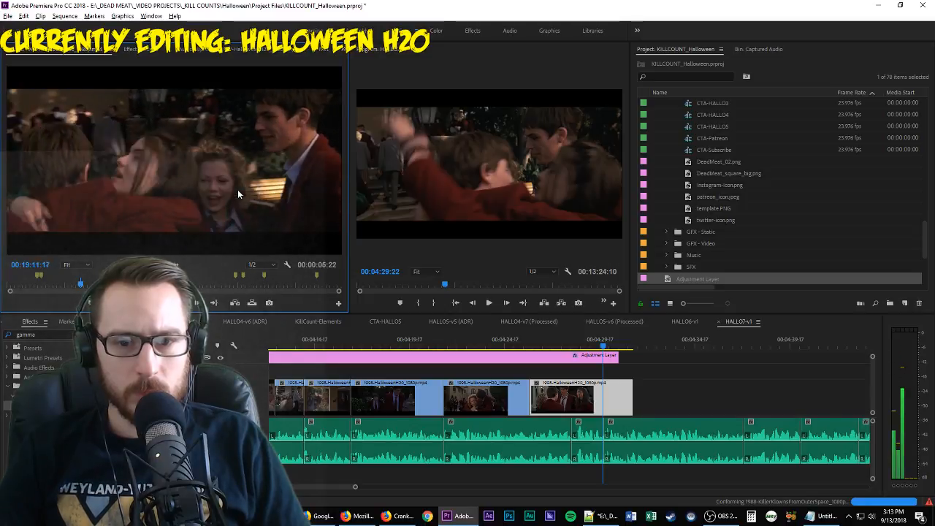
{"action": "key", "text": "o"}
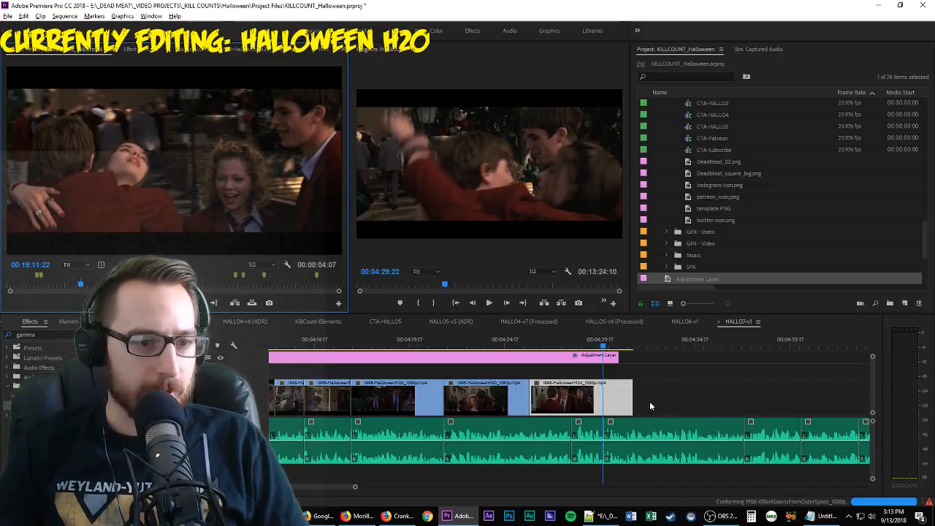
Trim the adjustment layer's end to about 00:04:27:12 and replace the last courtyard clip with the marked excerpt, inserted at 00:04:28:06
{"action": "left_click_drag", "start_coordinate": [617, 356], "coordinate": [558, 356]}
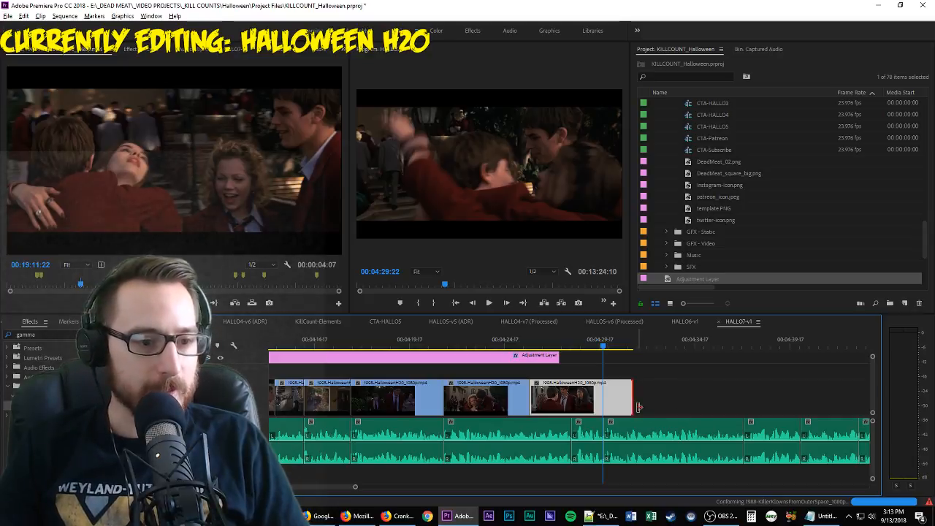
{"action": "left_click_drag", "start_coordinate": [638, 406], "coordinate": [574, 407]}
{"action": "key", "text": "Delete"}
{"action": "key", "text": "Up"}
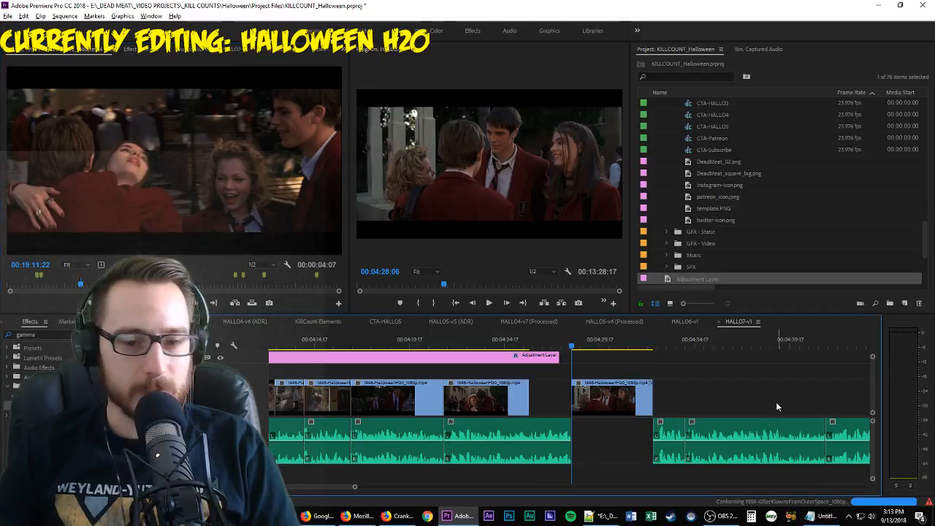
Try to extract about ten frames of the inserted excerpt, from 00:04:30:05 to 00:04:30:15, and replay the cut
{"action": "key", "text": "space"}
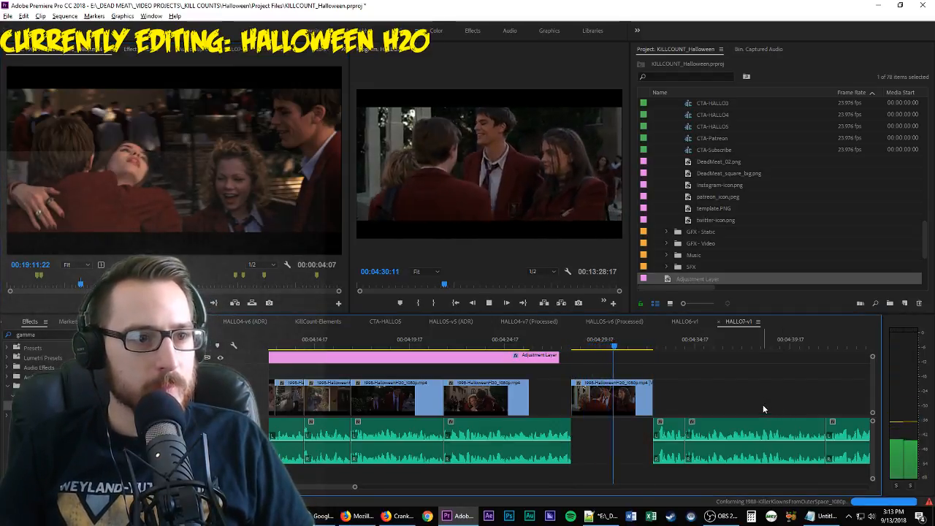
{"action": "key", "text": "Up"}
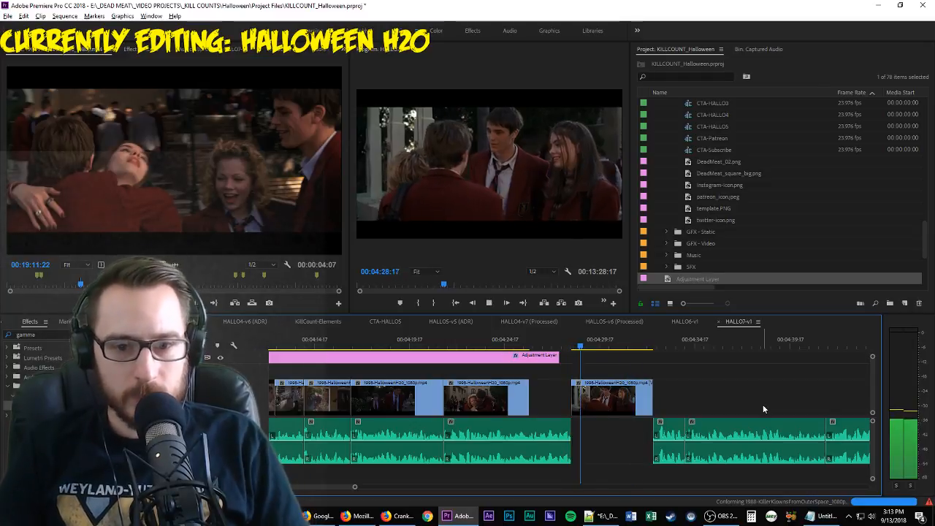
{"action": "key", "text": "space"}
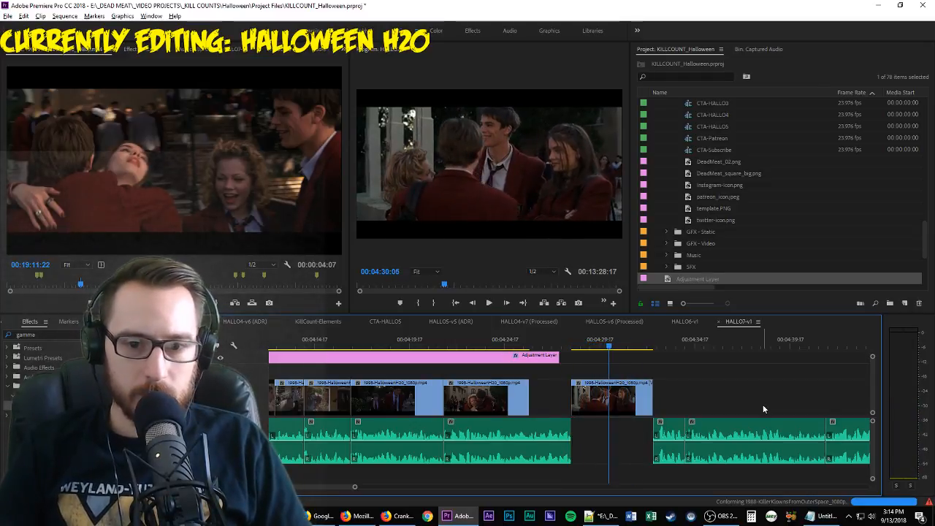
{"action": "key", "text": "i"}
{"action": "key", "text": "shift+Right"}
{"action": "key", "text": "shift+Right"}
{"action": "key", "text": "o"}
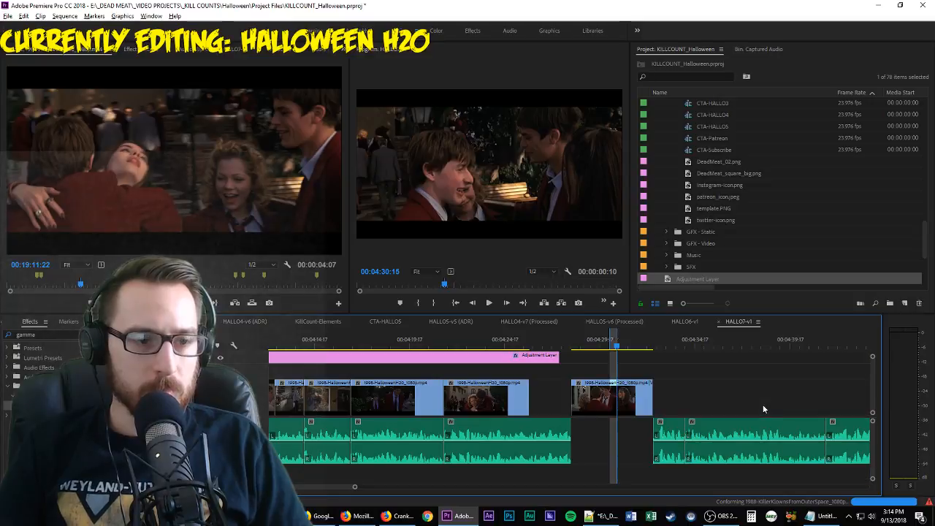
{"action": "key", "text": "apostrophe"}
{"action": "key", "text": "Up"}
{"action": "key", "text": "space"}
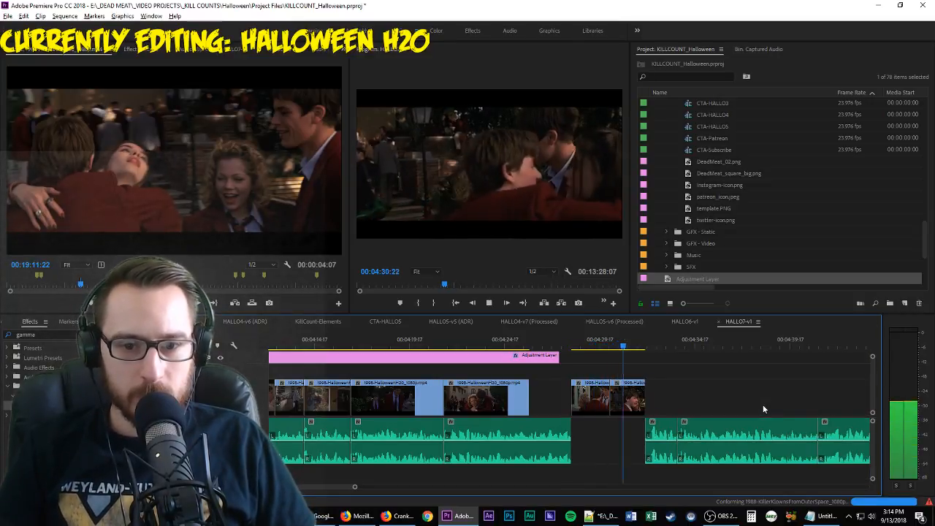
{"action": "key", "text": "ctrl+z"}
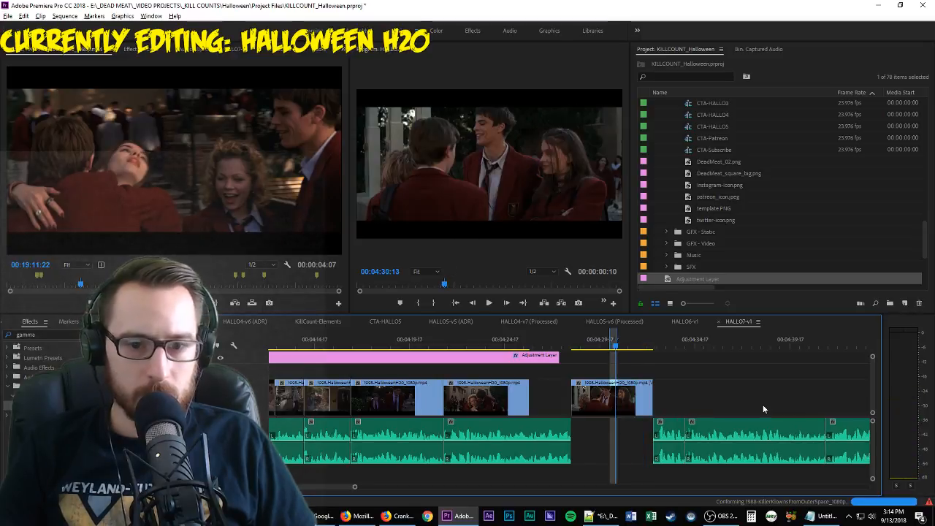
Extract about eight frames of the inserted excerpt, ending at 00:04:30:13, and play through the new cut
{"action": "key", "text": "apostrophe"}
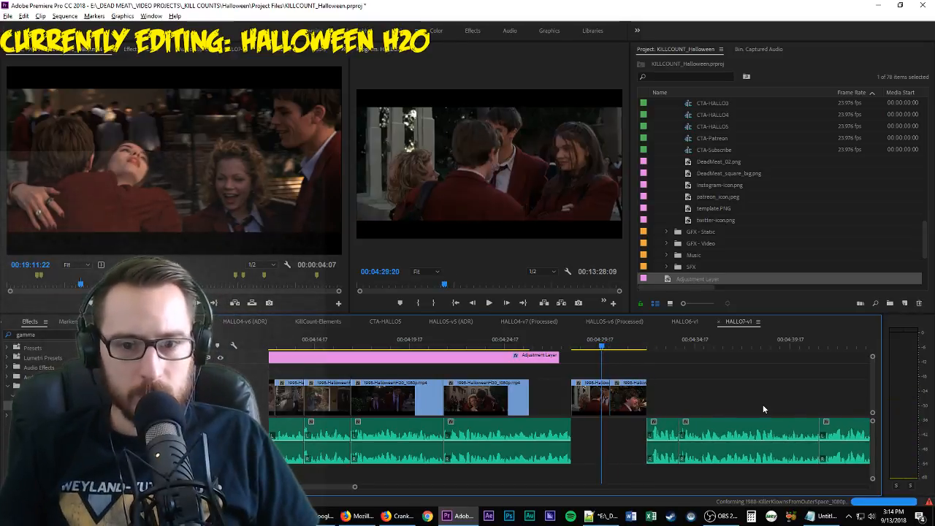
{"action": "key", "text": "space"}
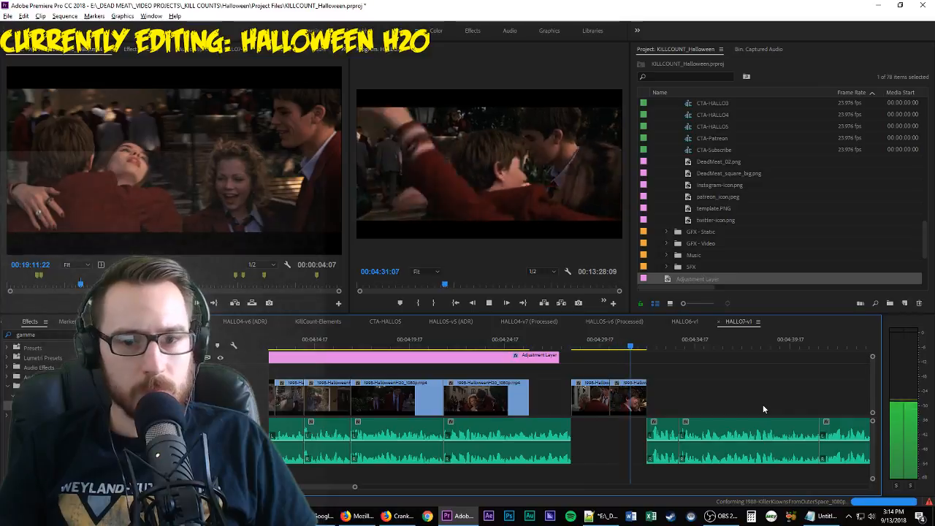
{"action": "key", "text": "space"}
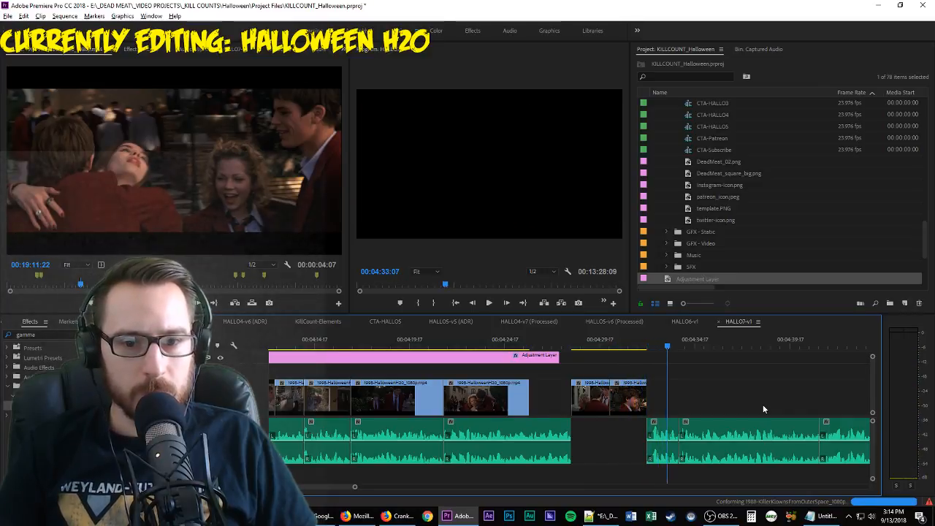
Extend the end of the preceding courtyard clip to close the gap before the inserted excerpt
{"action": "key", "text": "Up"}
{"action": "key", "text": "Up"}
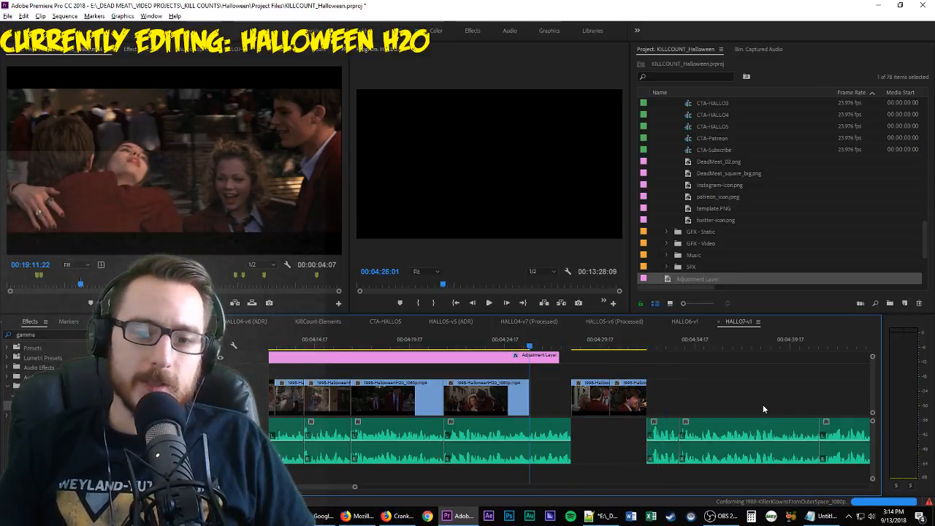
{"action": "left_click_drag", "start_coordinate": [523, 402], "coordinate": [570, 402]}
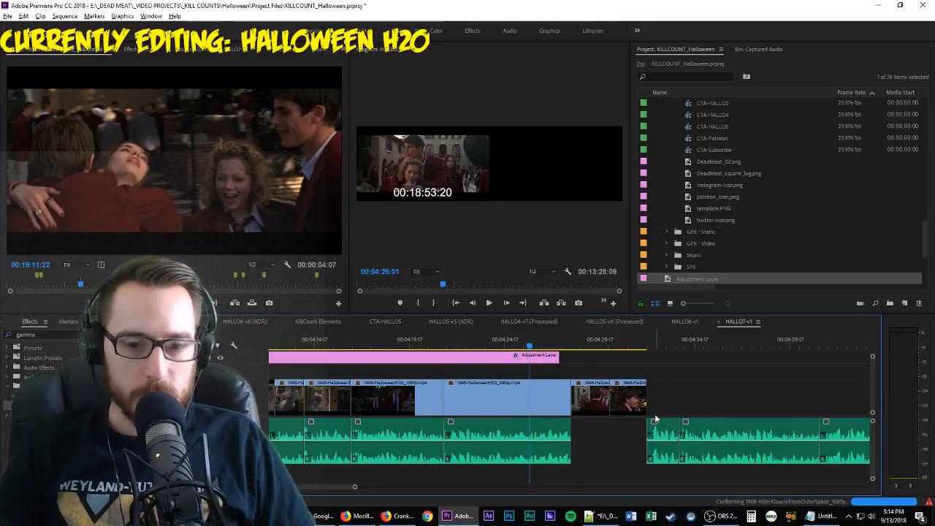
Replay the extended shot, split it at 00:04:26:21, and slip the final piece to the shot of the three students near the bench
{"action": "key", "text": "space"}
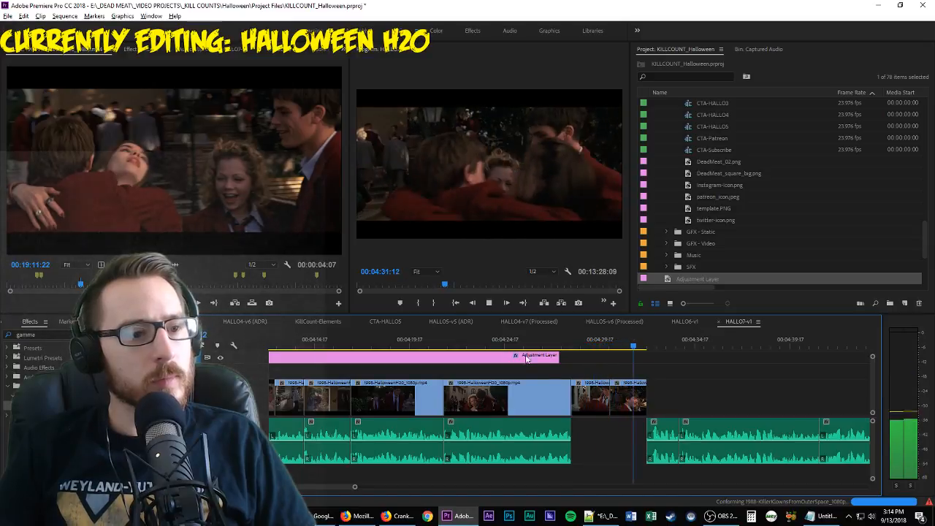
{"action": "key", "text": "space"}
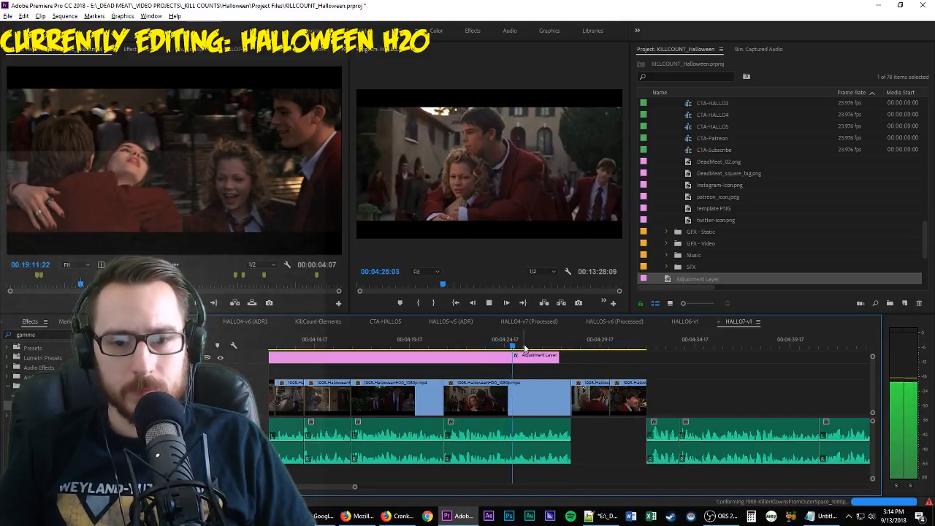
{"action": "key", "text": "space"}
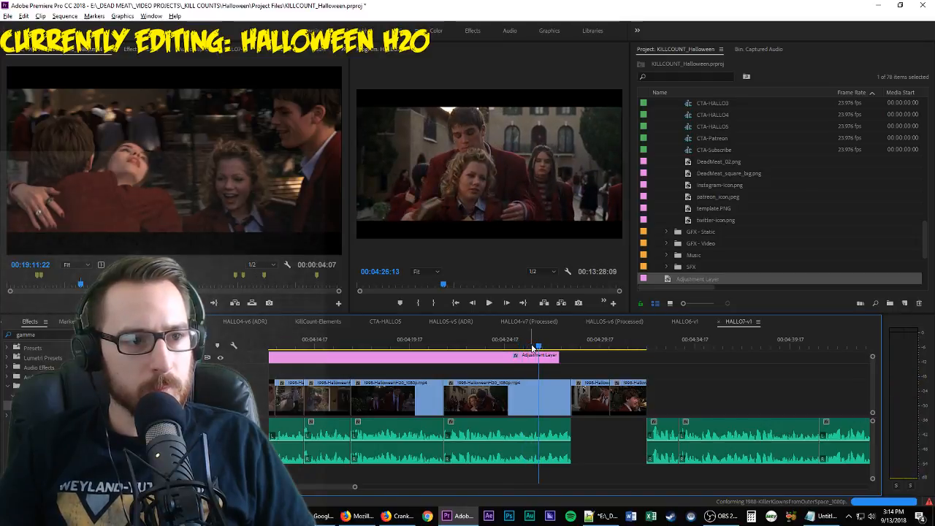
{"action": "left_click_drag", "start_coordinate": [531, 348], "coordinate": [546, 346]}
{"action": "key", "text": "ctrl+k"}
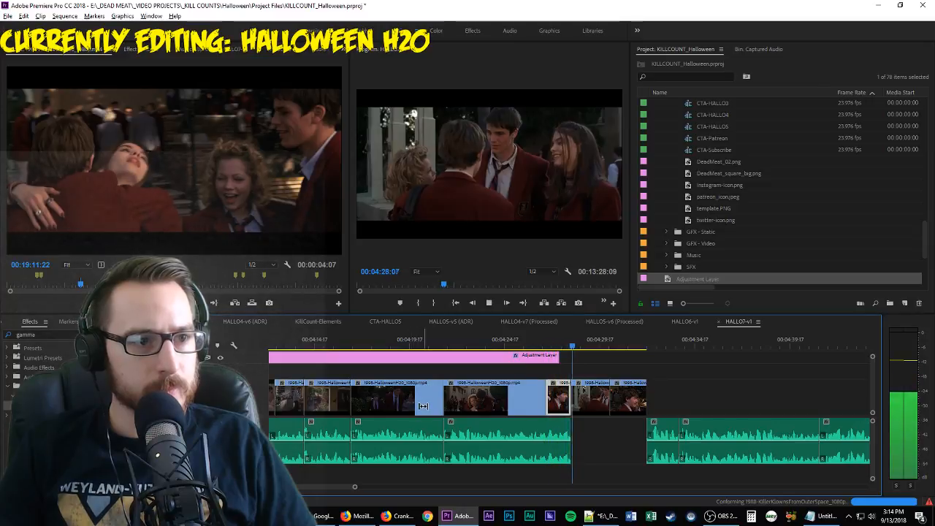
Replay the recut courtyard shots up to 00:04:32:05 and save the project
{"action": "key", "text": "Up"}
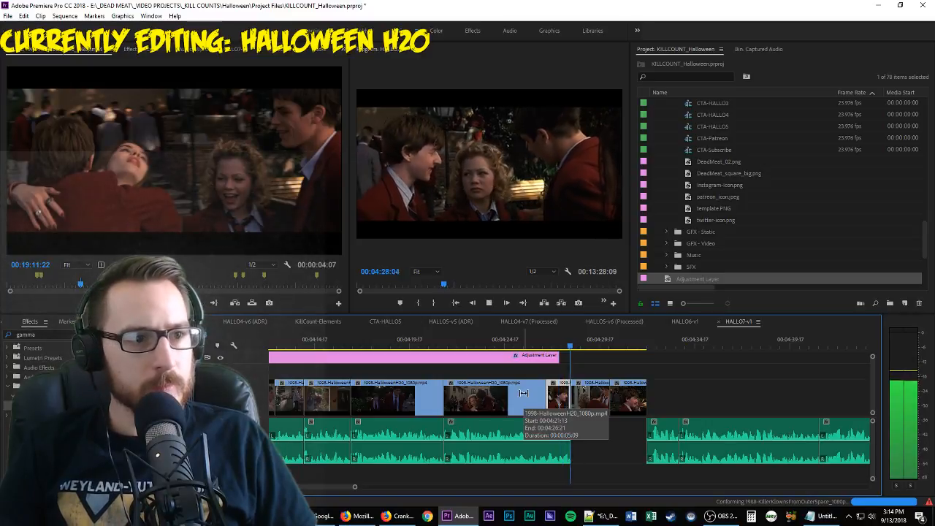
{"action": "key", "text": "Up"}
{"action": "key", "text": "Up"}
{"action": "key", "text": "Up"}
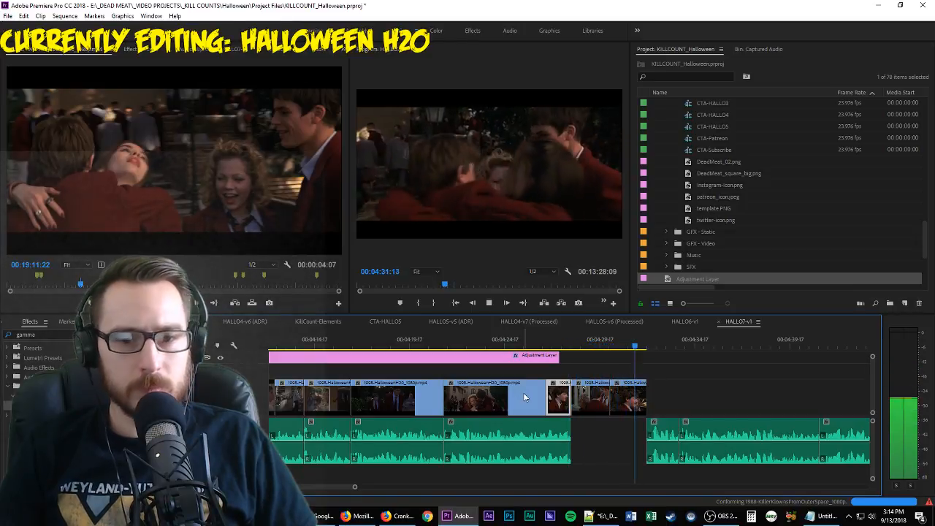
{"action": "key", "text": "space"}
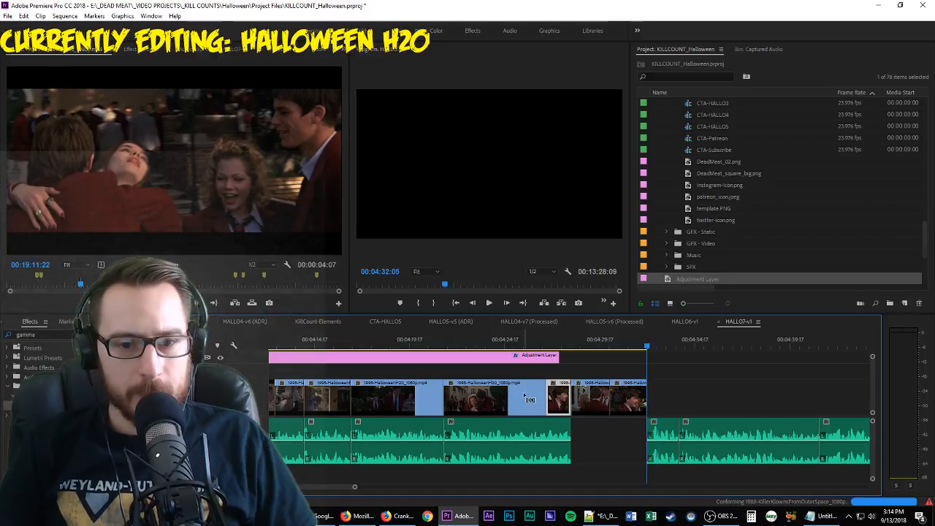
{"action": "key", "text": "ctrl+s"}
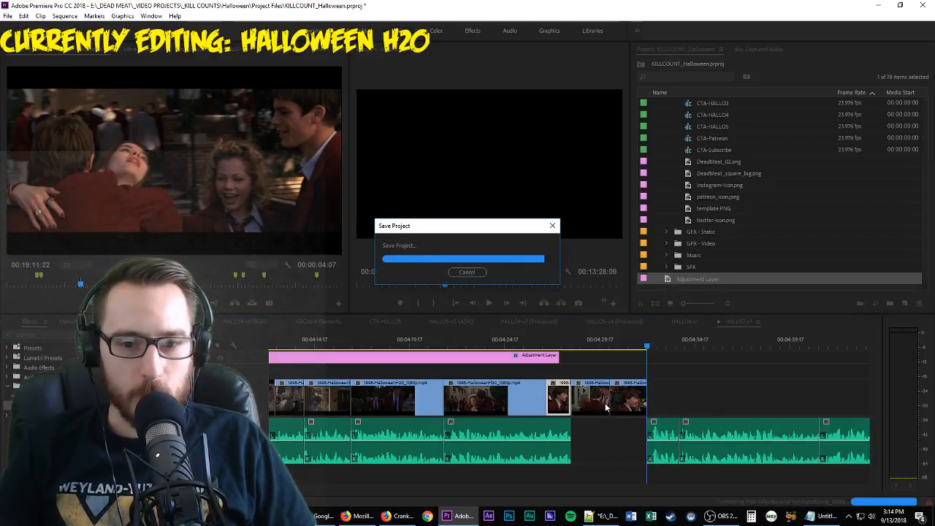
Listen to the narration after 00:04:32:05 and extend the last film clip's end over it to about 00:04:40
{"action": "scroll", "coordinate": [609, 378], "scroll_direction": "down", "scroll_amount": 2}
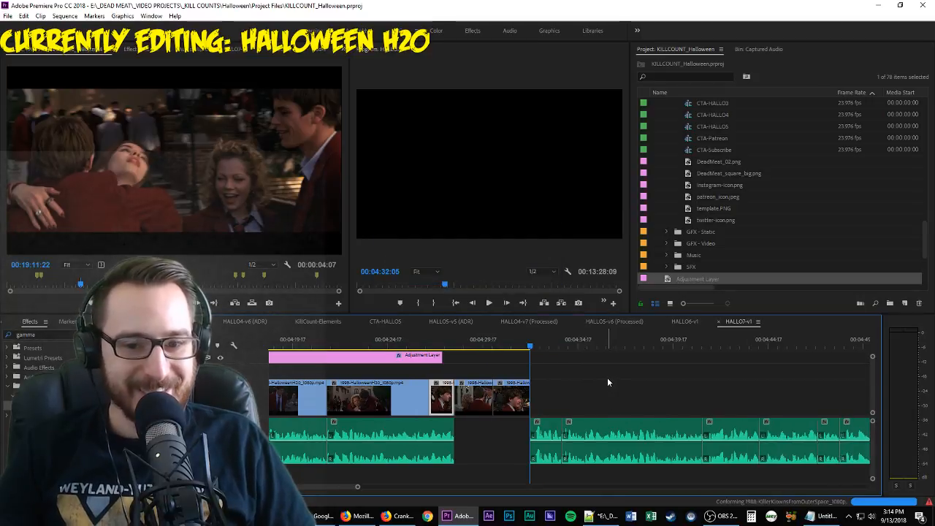
{"action": "key", "text": "space"}
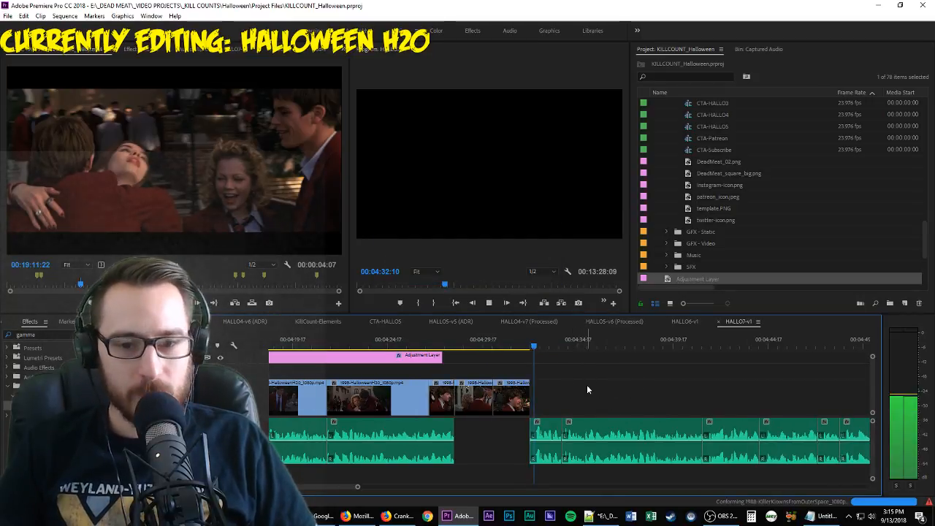
{"action": "key", "text": "space"}
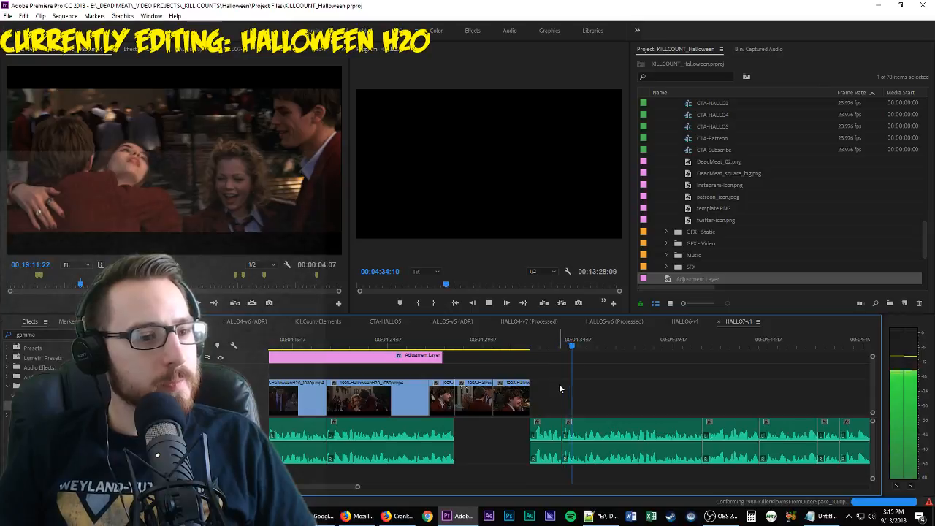
{"action": "left_click_drag", "start_coordinate": [525, 402], "coordinate": [682, 401]}
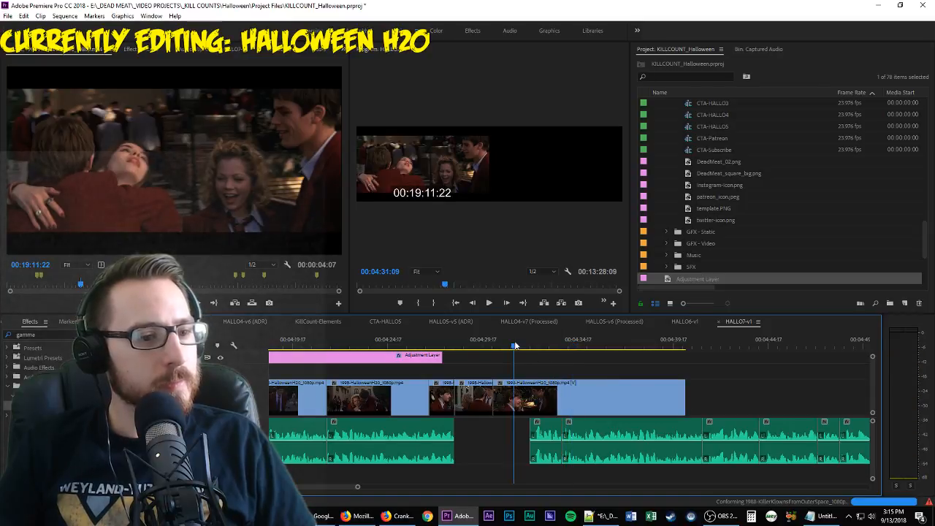
Try to shorten the extended last clip to the narration cut near 00:04:33:20, and replay from about 00:04:27
{"action": "key", "text": "space"}
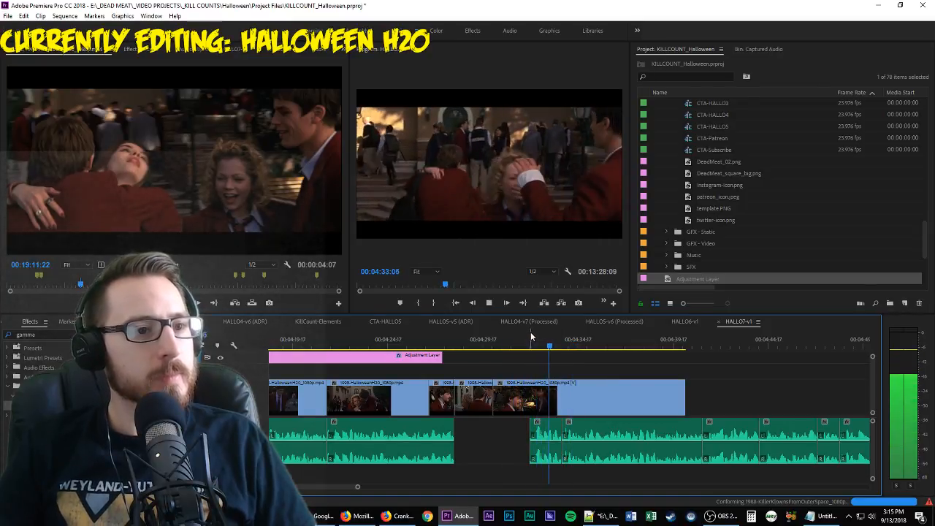
{"action": "key", "text": "space"}
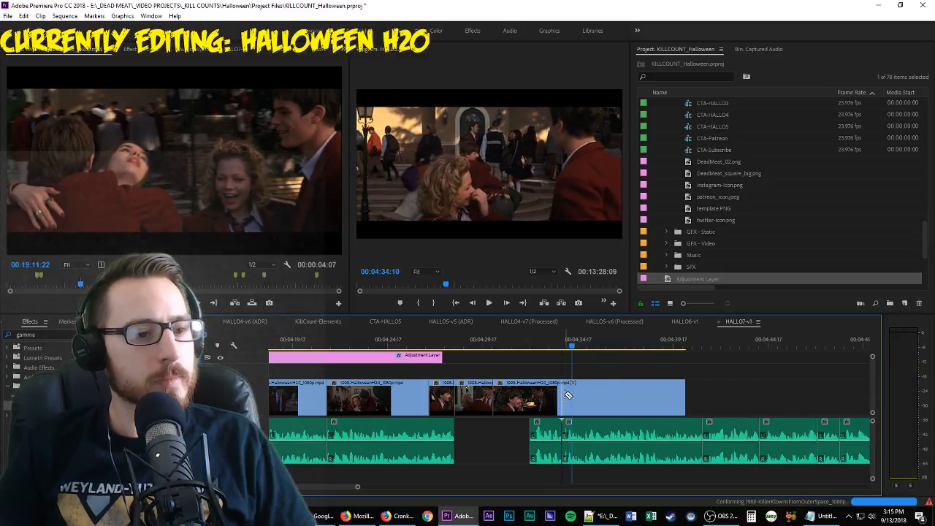
{"action": "left_click_drag", "start_coordinate": [568, 396], "coordinate": [597, 399]}
{"action": "key", "text": "space"}
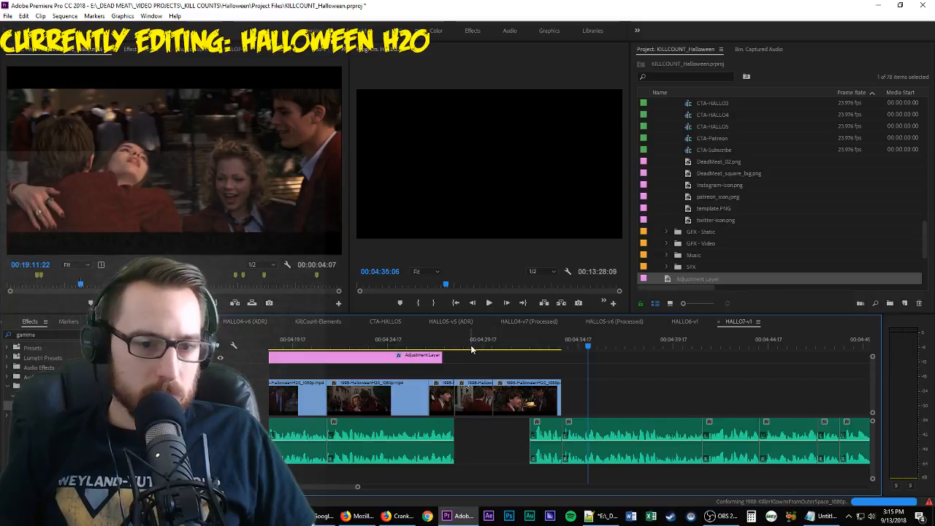
{"action": "key", "text": "ctrl+z"}
{"action": "left_click", "coordinate": [441, 337]}
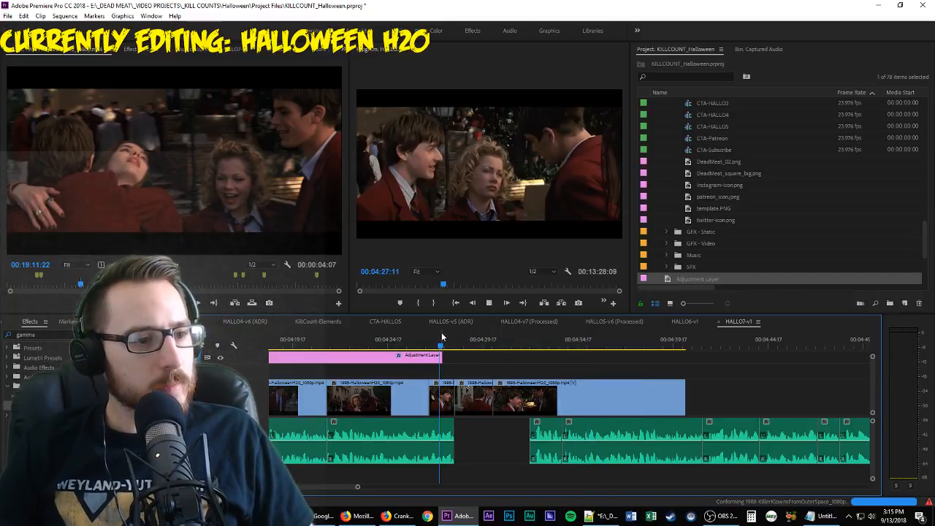
Undo the last film clip's extension and delete the empty audio tracks between the narration and the film audio
{"action": "key", "text": "ctrl+shift+z"}
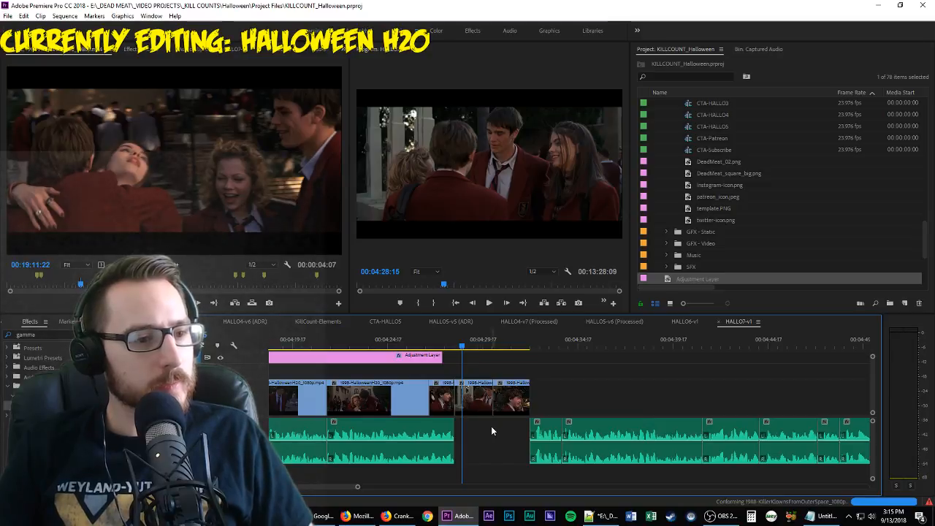
{"action": "scroll", "coordinate": [483, 435], "scroll_direction": "down", "scroll_amount": 3}
{"action": "scroll", "coordinate": [498, 432], "scroll_direction": "down", "scroll_amount": 4}
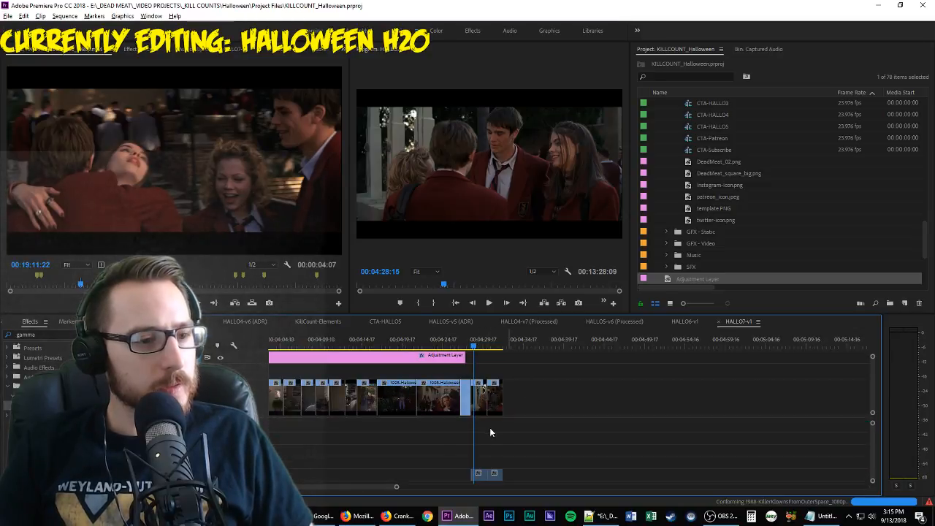
{"action": "scroll", "coordinate": [328, 449], "scroll_direction": "up", "scroll_amount": 4}
{"action": "right_click", "coordinate": [254, 353]}
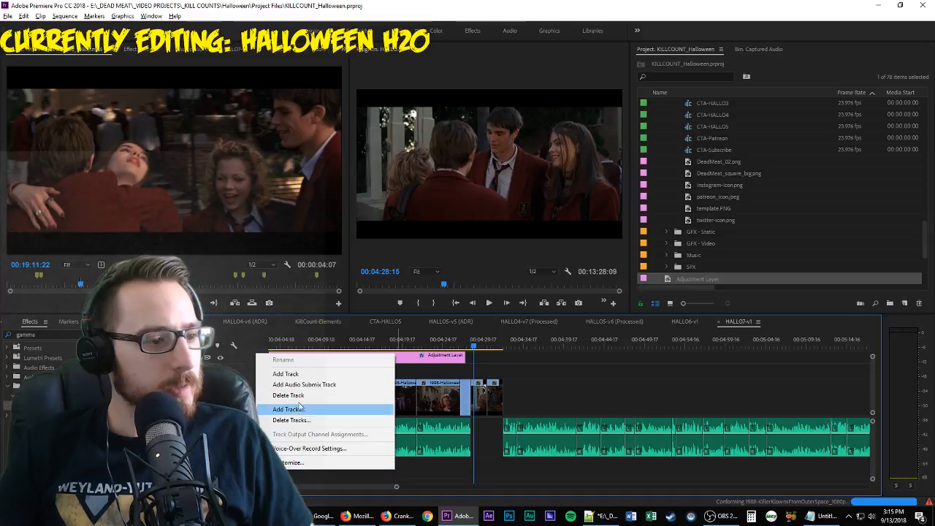
{"action": "left_click", "coordinate": [277, 395]}
{"action": "right_click", "coordinate": [261, 357]}
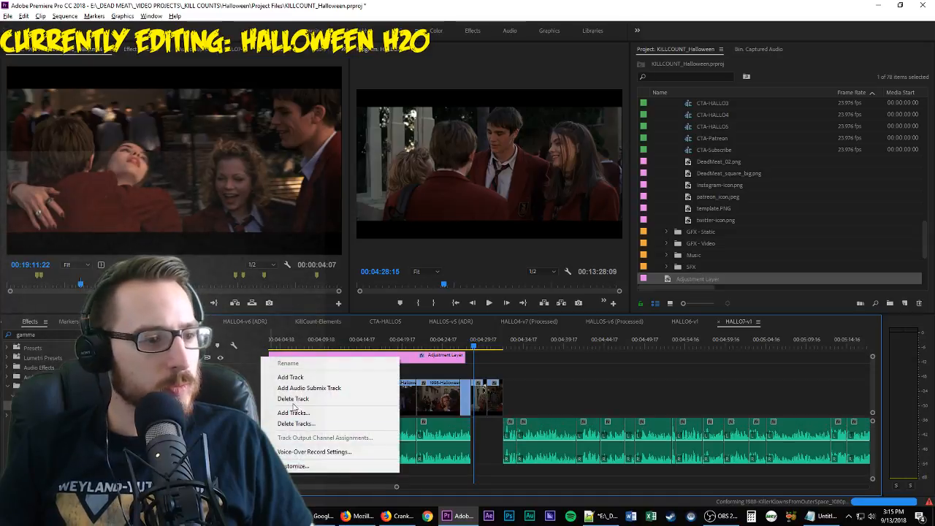
{"action": "left_click", "coordinate": [293, 399]}
{"action": "right_click", "coordinate": [261, 355]}
{"action": "left_click", "coordinate": [292, 395]}
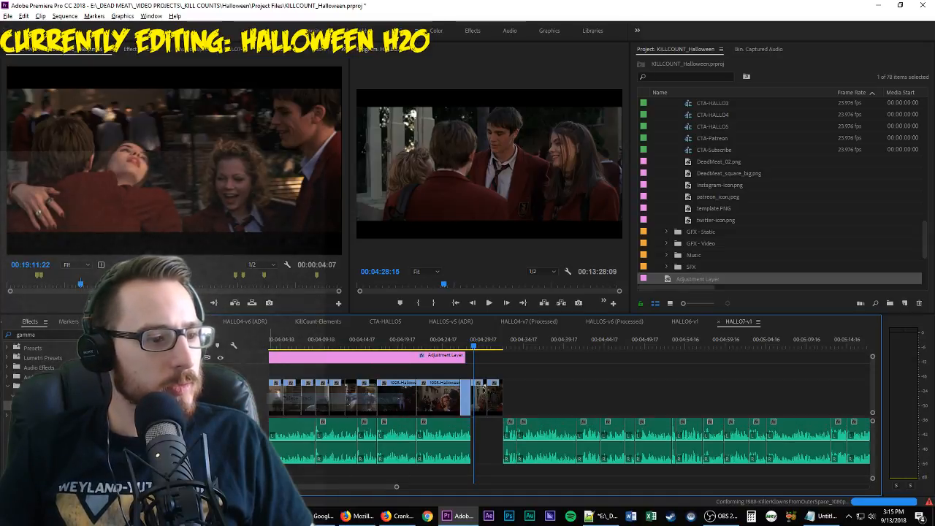
{"action": "right_click", "coordinate": [261, 356]}
{"action": "left_click", "coordinate": [292, 395]}
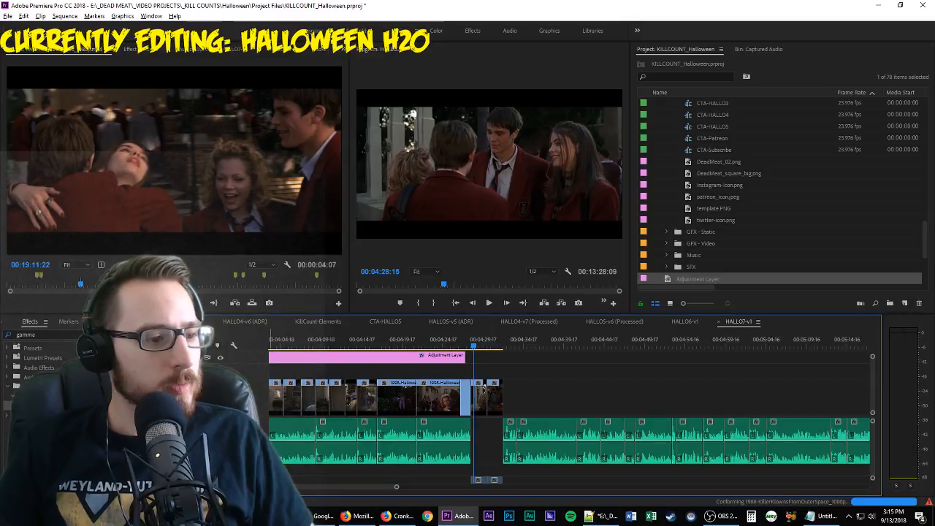
{"action": "right_click", "coordinate": [261, 356]}
{"action": "left_click", "coordinate": [292, 396]}
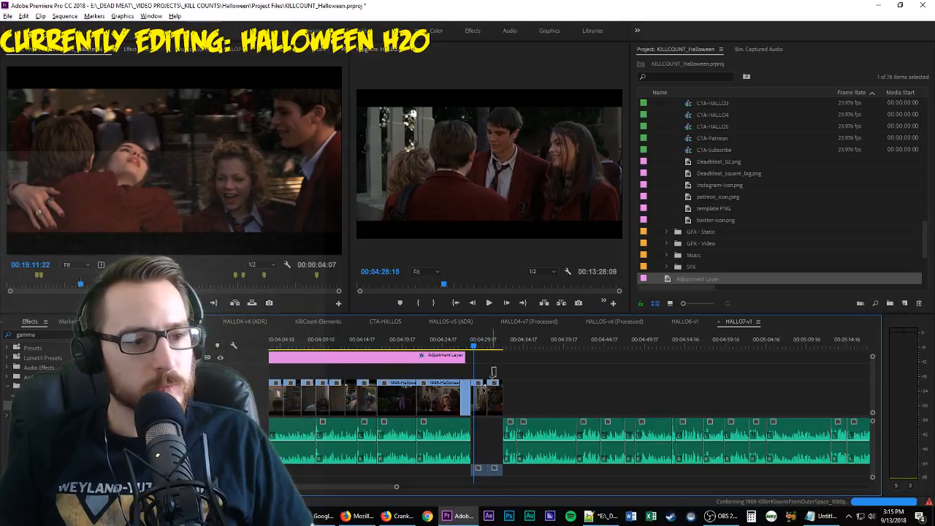
Move the two student dialogue clips behind the first narration segment that follows them, and close the gap left at 00:04:28:06
{"action": "key", "text": "ctrl+x"}
{"action": "key", "text": "Up"}
{"action": "key", "text": "Down"}
{"action": "key", "text": "Down"}
{"action": "key", "text": "ctrl+shift+v"}
{"action": "key", "text": "Up"}
{"action": "key", "text": "Up"}
{"action": "key", "text": "Up"}
{"action": "key", "text": "Up"}
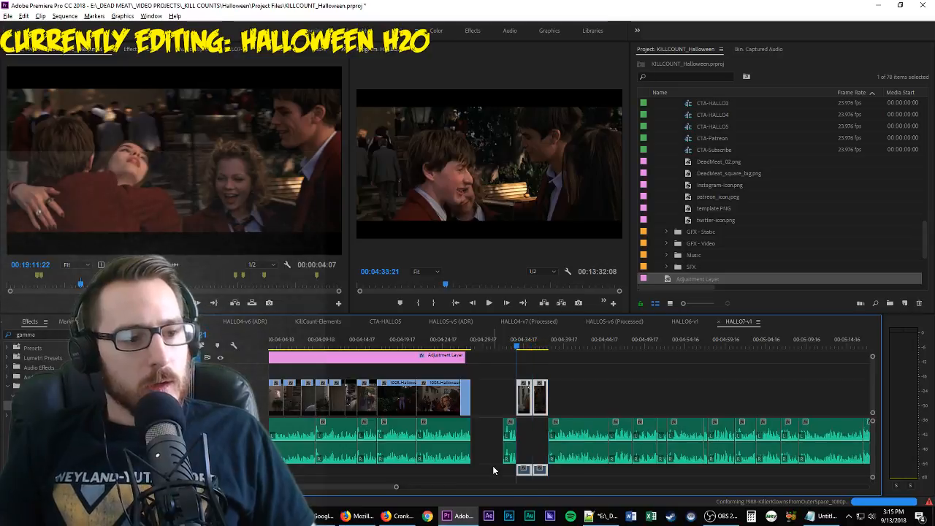
{"action": "left_click", "coordinate": [492, 465]}
{"action": "key", "text": "Delete"}
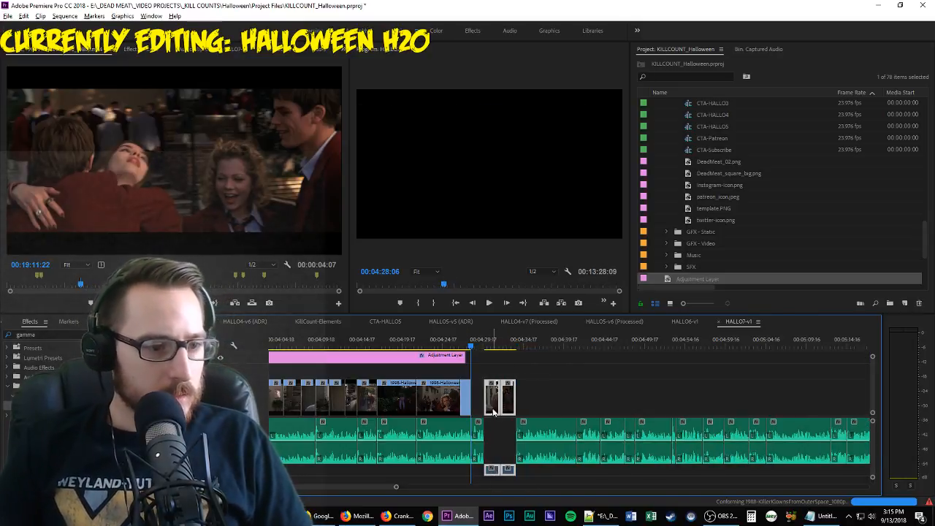
Extend the preceding film shot up to the moved dialogue clips and play on into the following narration
{"action": "key", "text": "space"}
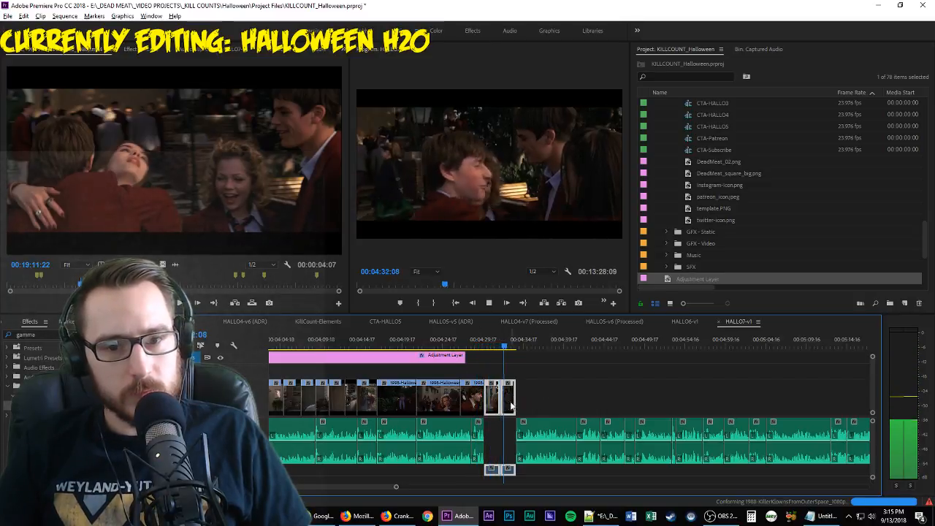
{"action": "scroll", "coordinate": [545, 398], "scroll_direction": "down", "scroll_amount": 2}
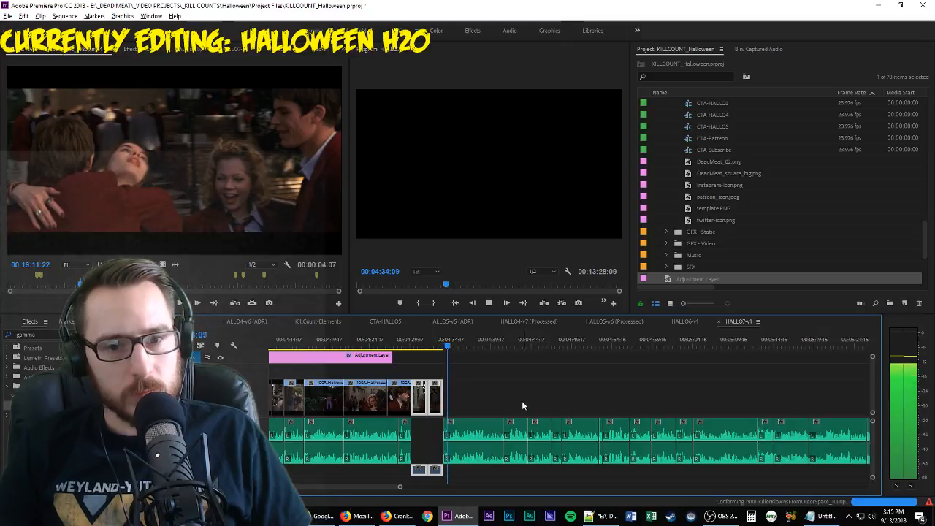
{"action": "scroll", "coordinate": [487, 396], "scroll_direction": "up", "scroll_amount": 5}
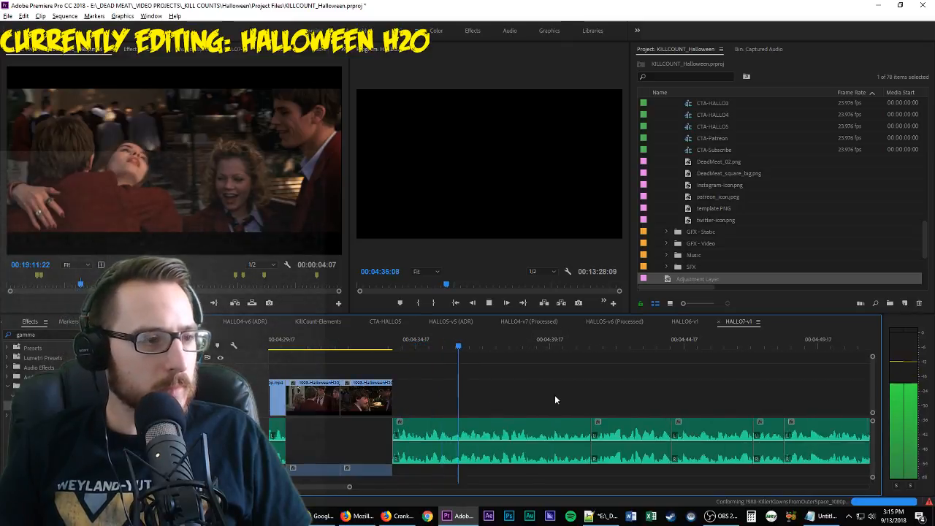
Mark a source range of 1:16 on the truck shot with the Highway 139, Northern California title
{"action": "left_click", "coordinate": [265, 208]}
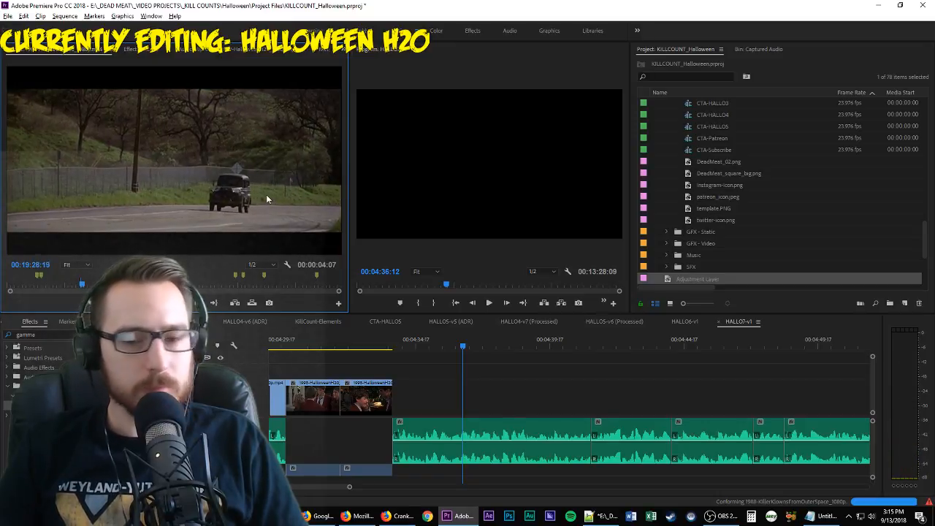
{"action": "key", "text": "i"}
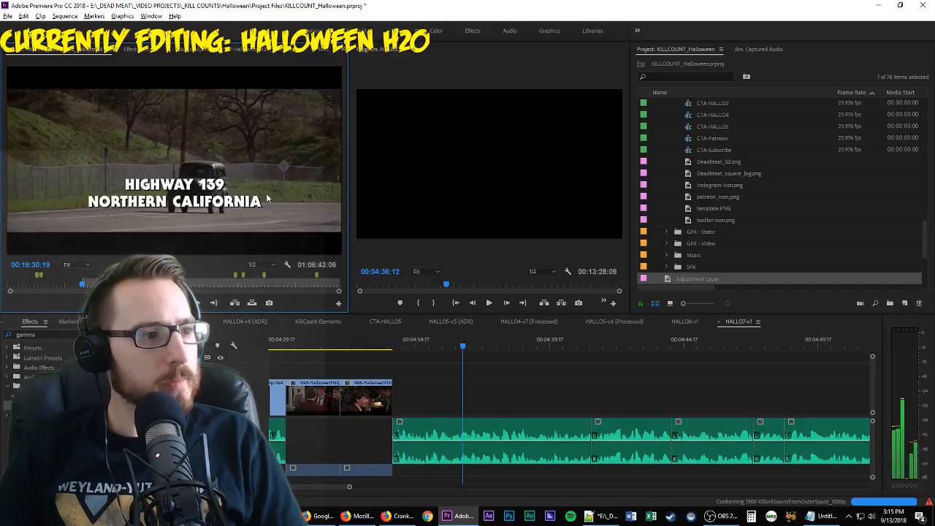
{"action": "key", "text": "o"}
Skip through the narration to the cut at 00:05:34:10 and place the video of the Highway 139 shot there
{"action": "left_click", "coordinate": [566, 375]}
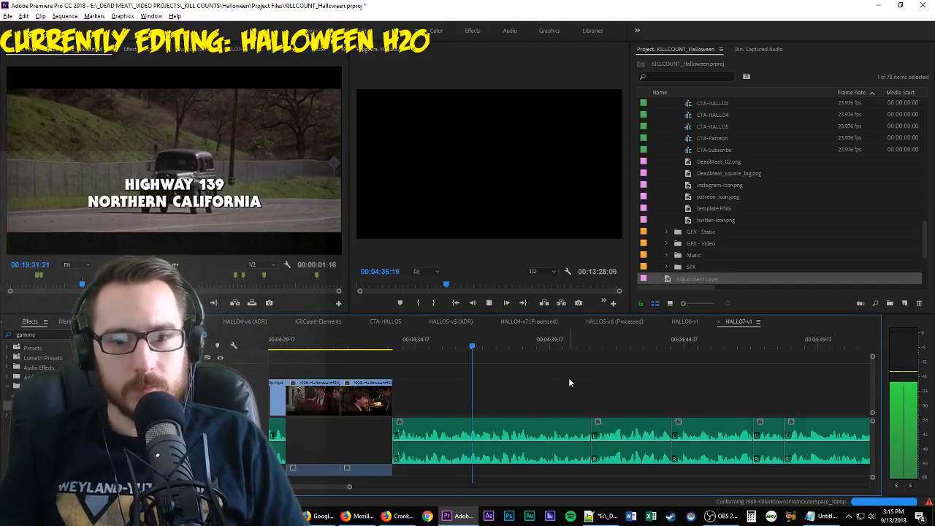
{"action": "key", "text": "Down"}
{"action": "key", "text": "Down"}
{"action": "key", "text": "Down"}
{"action": "key", "text": "space"}
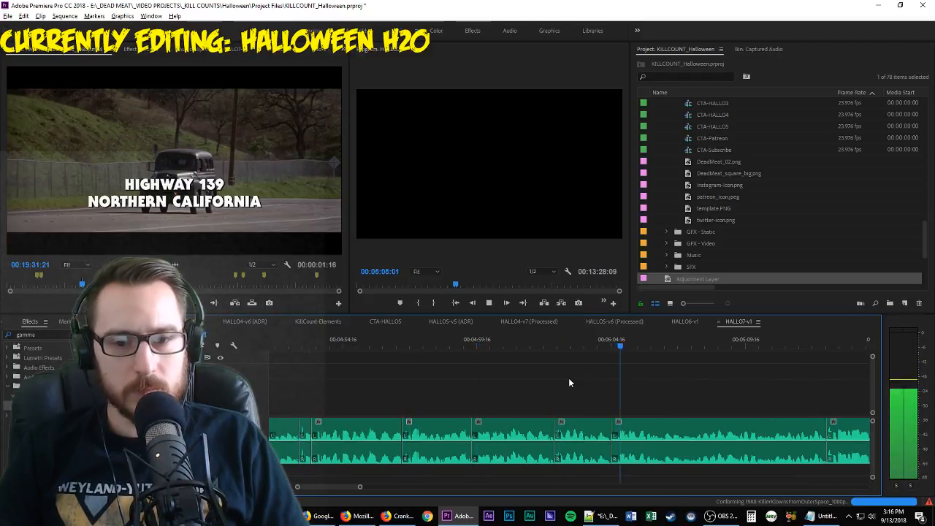
{"action": "key", "text": "Down"}
{"action": "key", "text": "Down"}
{"action": "key", "text": "Down"}
{"action": "key", "text": "Down"}
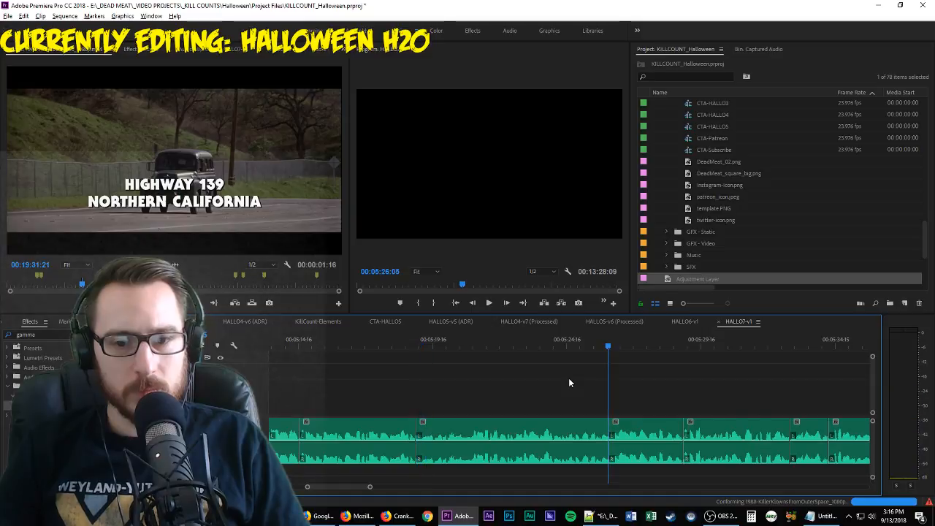
{"action": "key", "text": "space"}
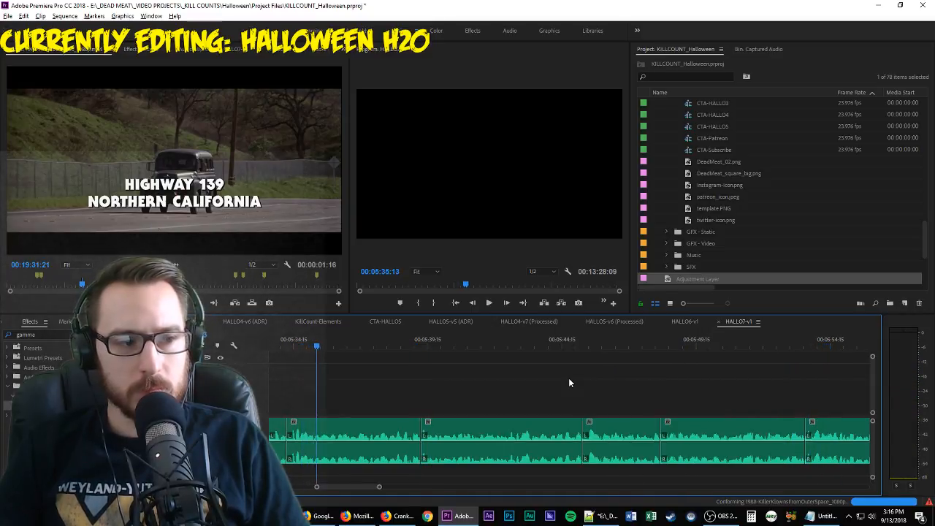
{"action": "key", "text": "Up"}
{"action": "key", "text": "Up"}
{"action": "key", "text": "Down"}
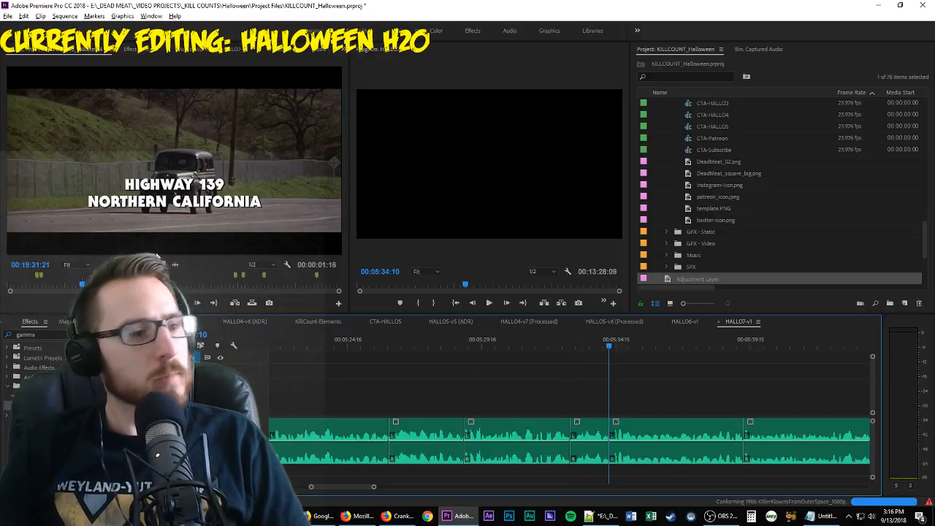
{"action": "left_click_drag", "start_coordinate": [162, 264], "coordinate": [649, 400]}
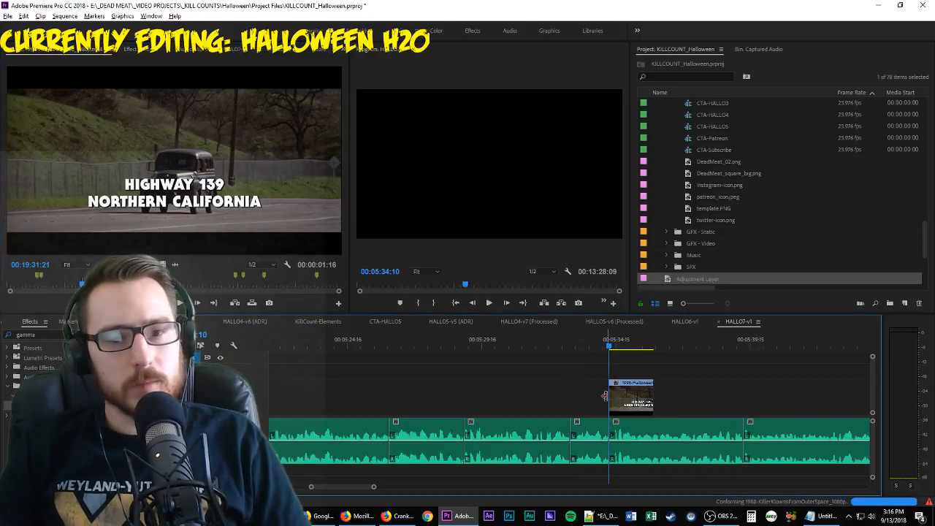
Play the Highway 139 shot against the narration and extend its end to about 00:05:39:15
{"action": "key", "text": "space"}
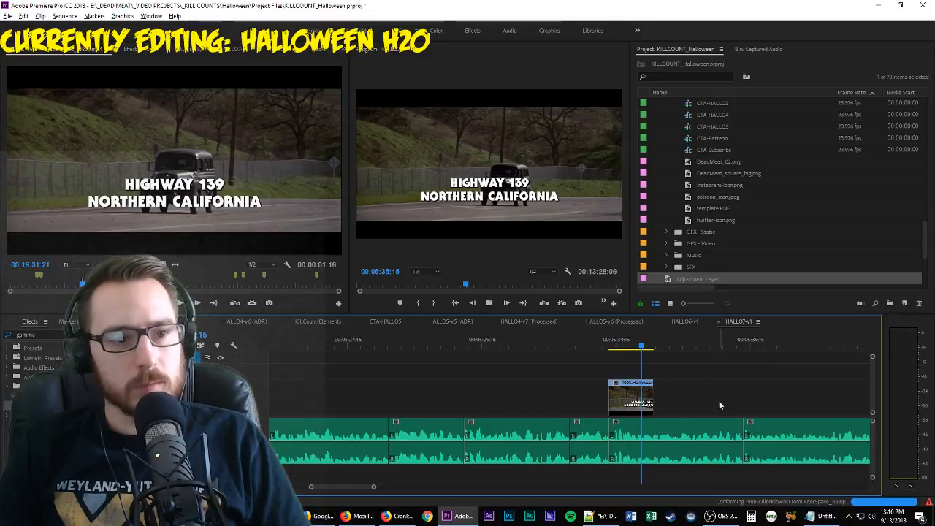
{"action": "key", "text": "space"}
{"action": "left_click_drag", "start_coordinate": [653, 398], "coordinate": [755, 398]}
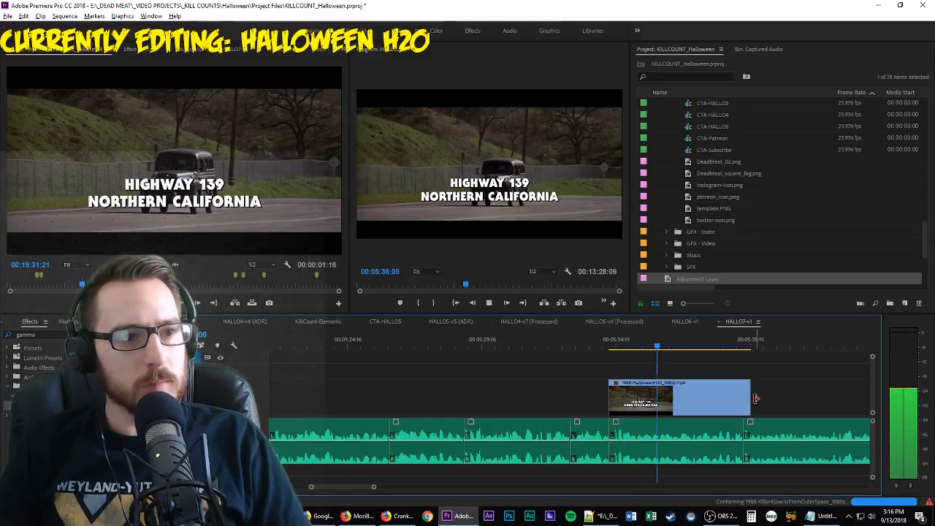
Mark a 1:14 source range of the woman and girl leaving the truck, and overwrite its video into the sequence at 00:05:36:18
{"action": "mouse_move", "coordinate": [678, 347]}
{"action": "left_mouse_down"}
{"action": "mouse_move", "coordinate": [663, 347]}
{"action": "mouse_move", "coordinate": [674, 356]}
{"action": "left_mouse_up"}
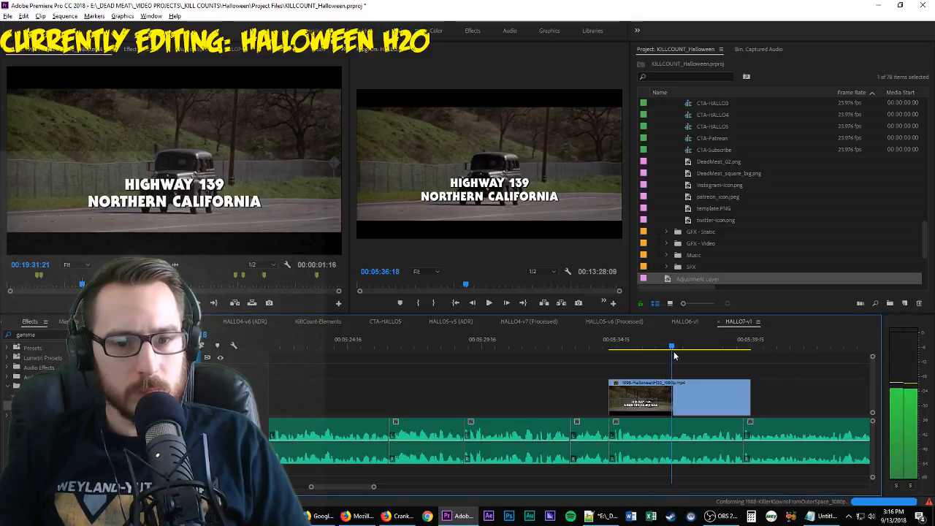
{"action": "left_click", "coordinate": [272, 180]}
{"action": "key", "text": "l"}
{"action": "key", "text": "l"}
{"action": "key", "text": "l"}
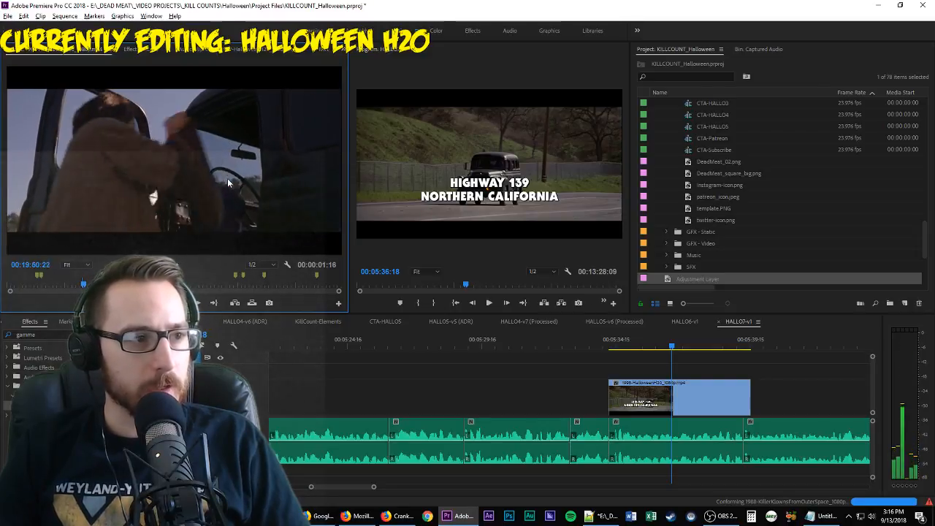
{"action": "key", "text": "i"}
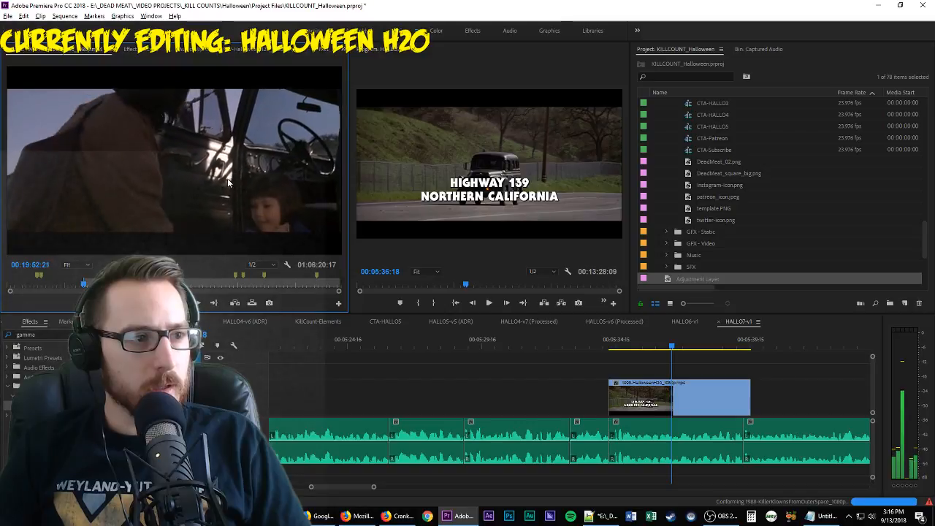
{"action": "key", "text": "o"}
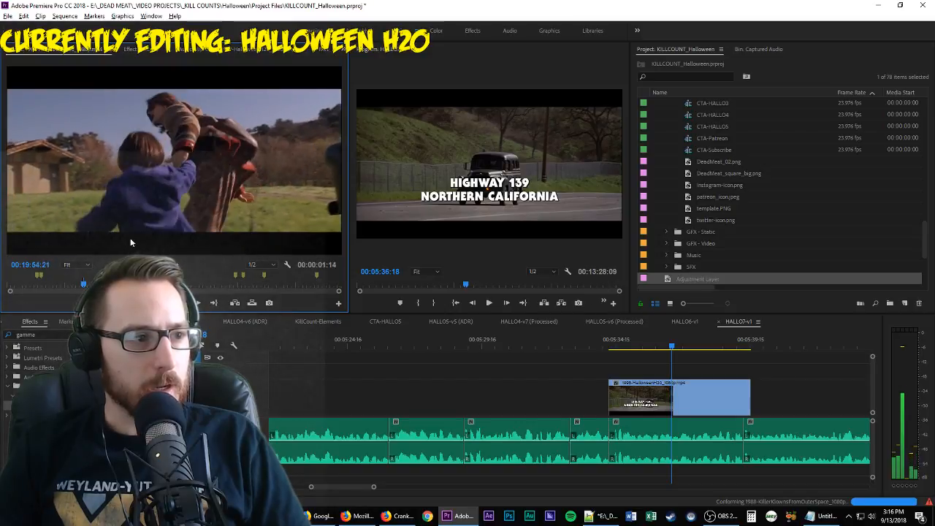
{"action": "left_click_drag", "start_coordinate": [130, 237], "coordinate": [779, 385]}
Replay the shot of the woman and girl, extend its end to about 00:05:44, and play it against the narration
{"action": "key", "text": "space"}
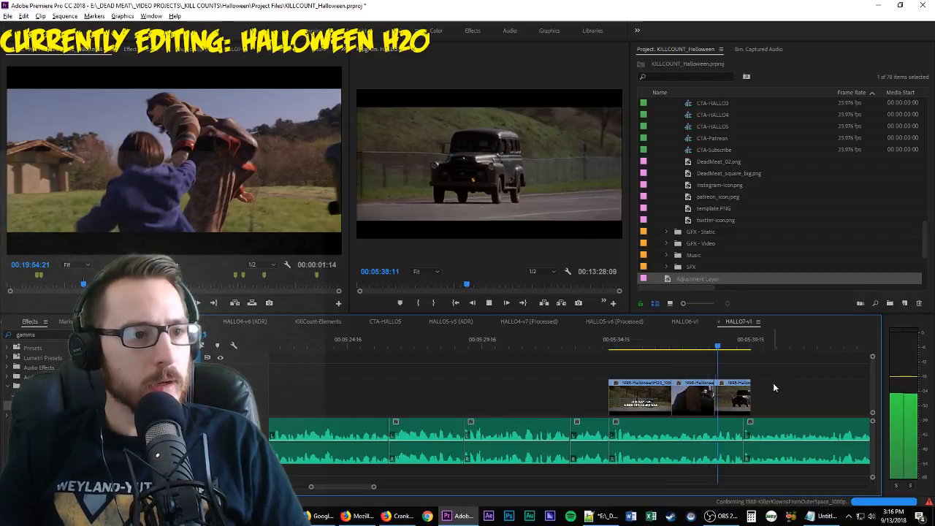
{"action": "left_click_drag", "start_coordinate": [750, 399], "coordinate": [779, 407]}
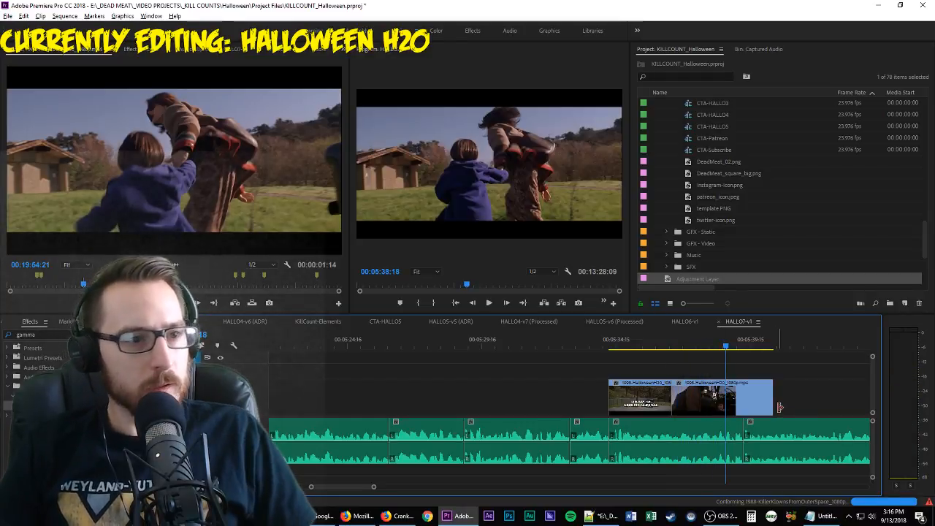
{"action": "key", "text": "space"}
{"action": "key", "text": "space"}
{"action": "left_click", "coordinate": [731, 341]}
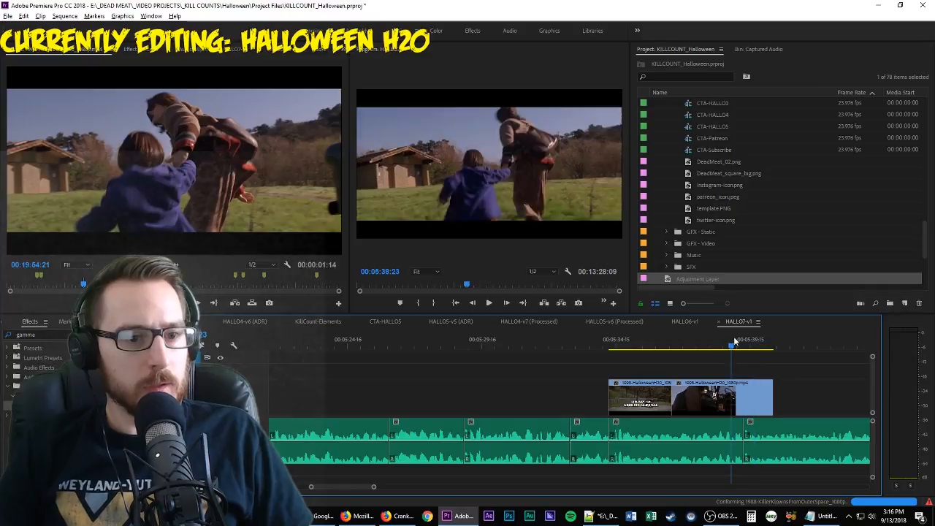
{"action": "left_click_drag", "start_coordinate": [733, 341], "coordinate": [745, 343]}
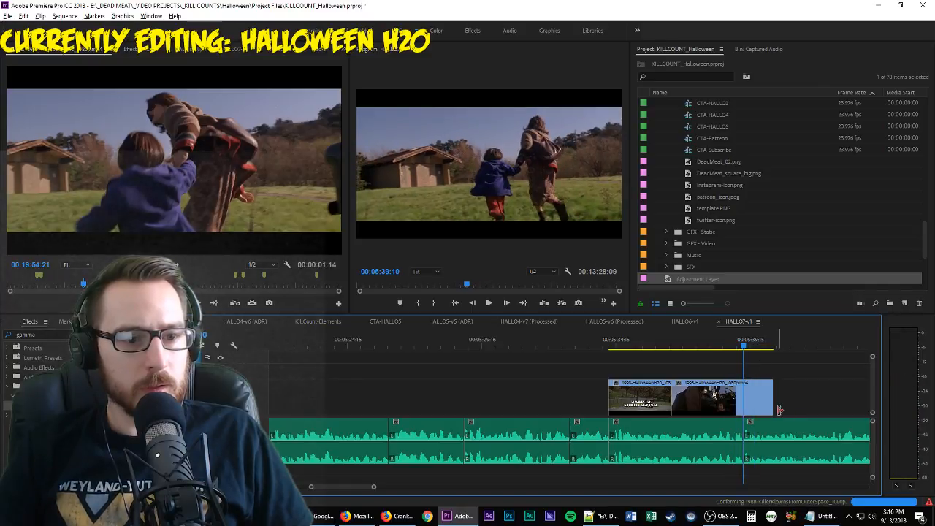
{"action": "left_click_drag", "start_coordinate": [779, 411], "coordinate": [869, 409]}
{"action": "key", "text": "space"}
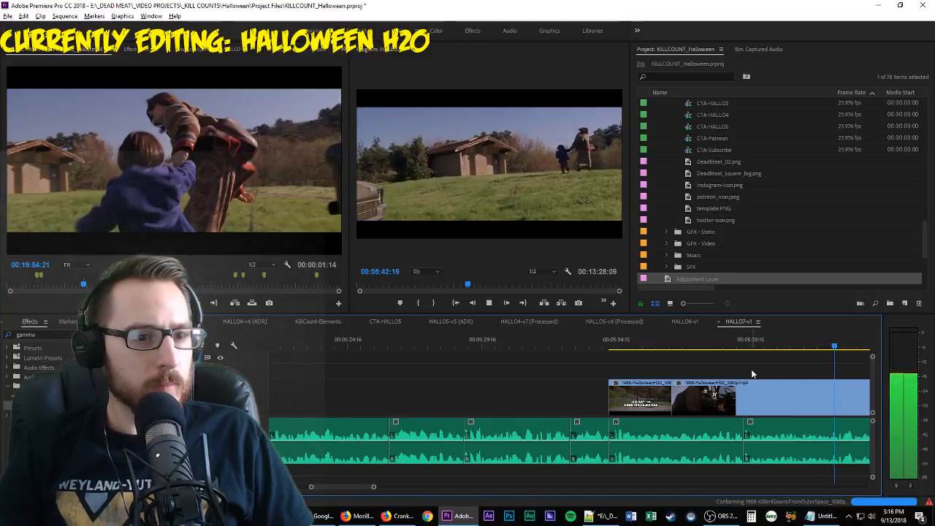
Mark a 2:13 source range of the old car's front wheel and overwrite its video into the sequence at 00:05:39:10
{"action": "left_click", "coordinate": [743, 341]}
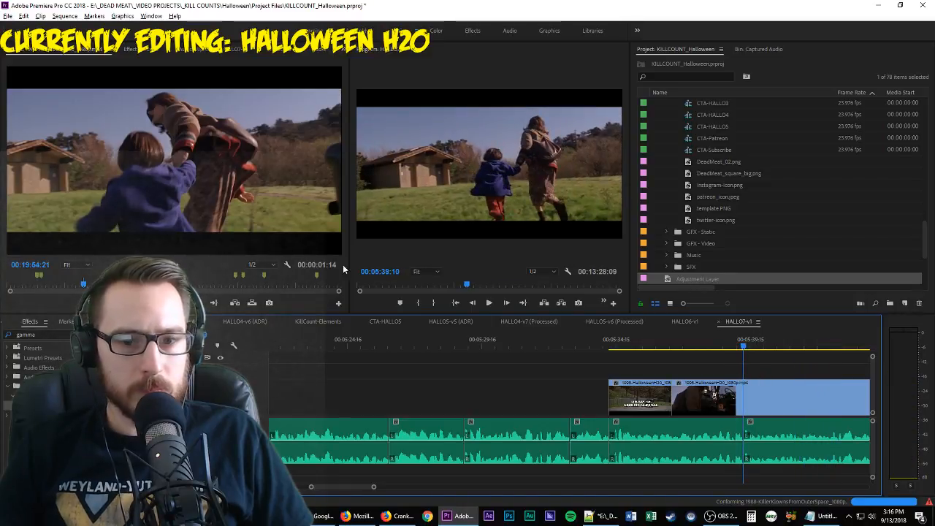
{"action": "left_click", "coordinate": [150, 191]}
{"action": "key", "text": "space"}
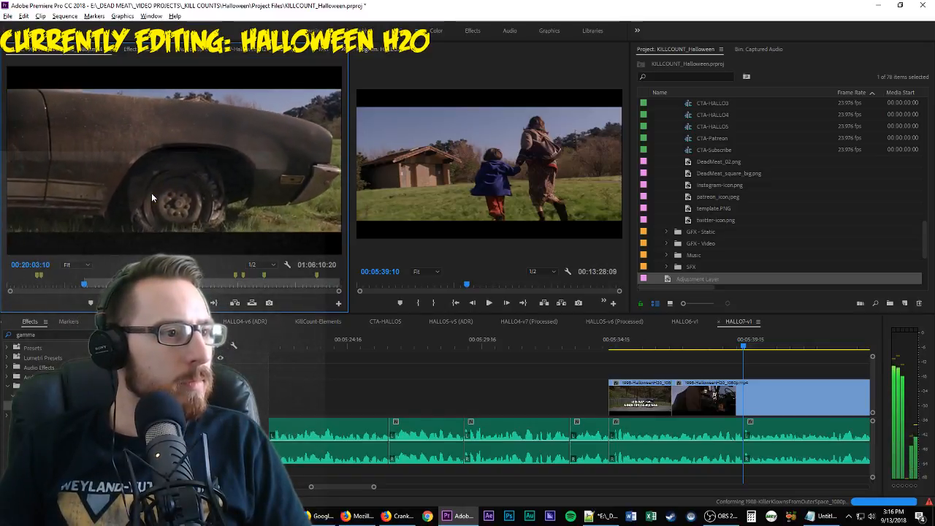
{"action": "key", "text": "o"}
{"action": "key", "text": "space"}
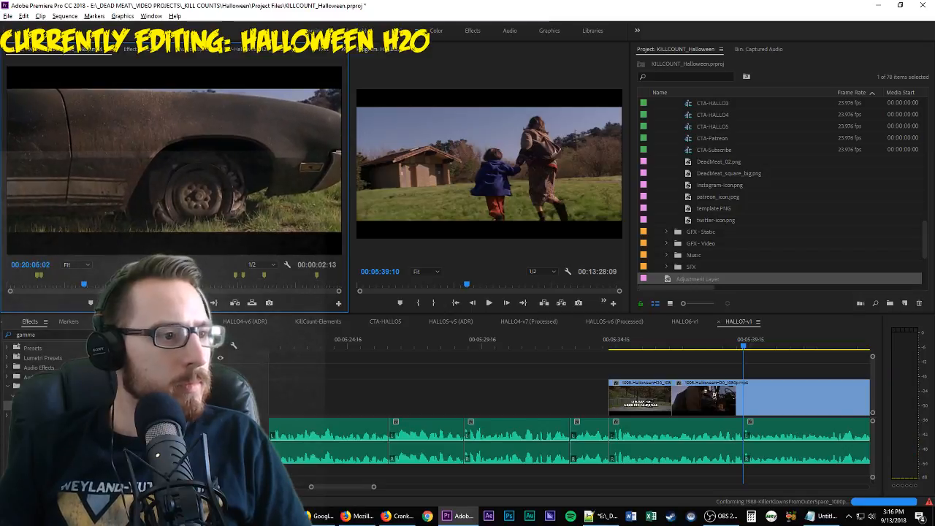
{"action": "left_click_drag", "start_coordinate": [168, 264], "coordinate": [745, 398]}
{"action": "scroll", "coordinate": [619, 366], "scroll_direction": "down", "scroll_amount": 2}
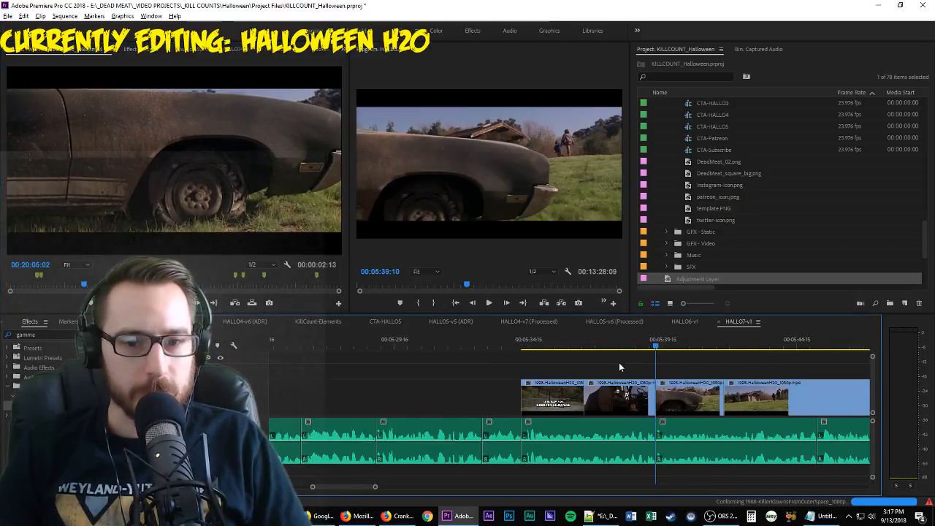
Play the old car's wheel shot from its start against the narration
{"action": "key", "text": "space"}
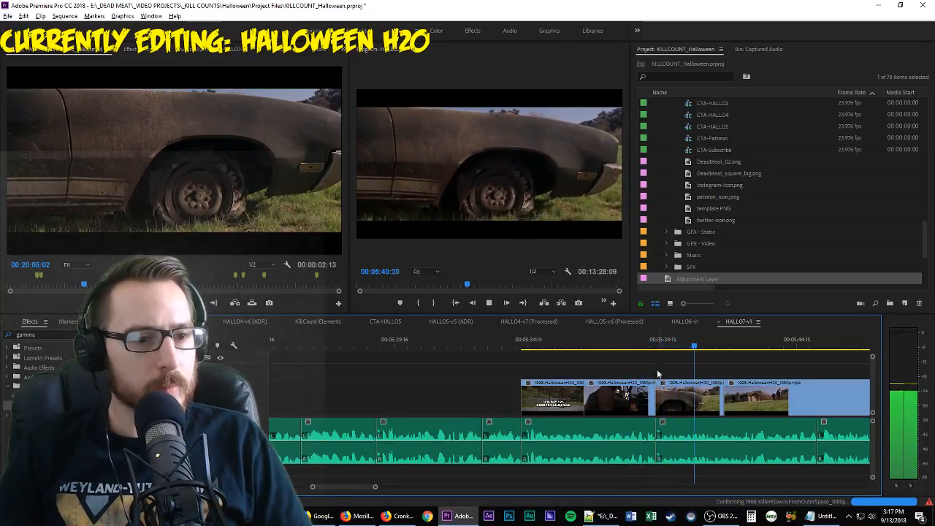
{"action": "key", "text": "space"}
{"action": "left_click", "coordinate": [706, 398]}
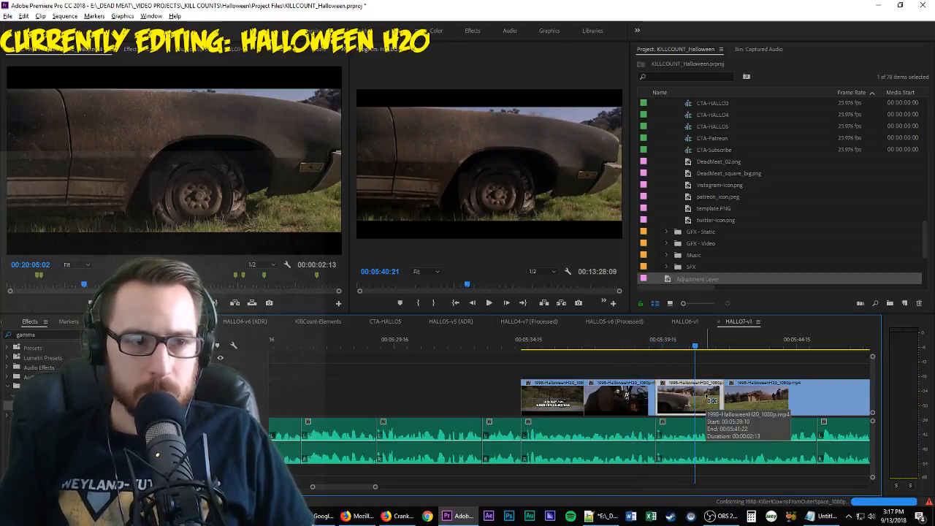
{"action": "key", "text": "Up"}
{"action": "key", "text": "space"}
{"action": "key", "text": "Up"}
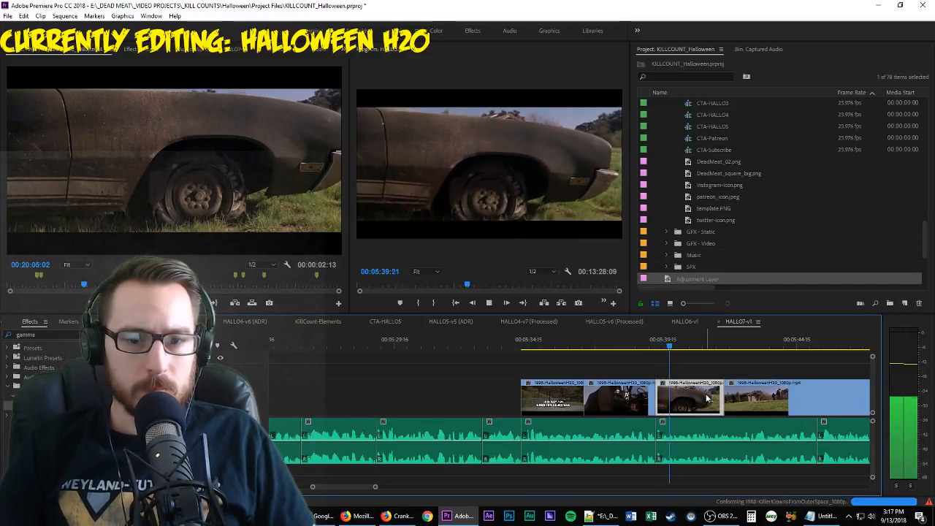
Delete the video clip following the old car's wheel shot and extend the wheel shot's end to about 00:05:46:20
{"action": "left_click", "coordinate": [739, 401]}
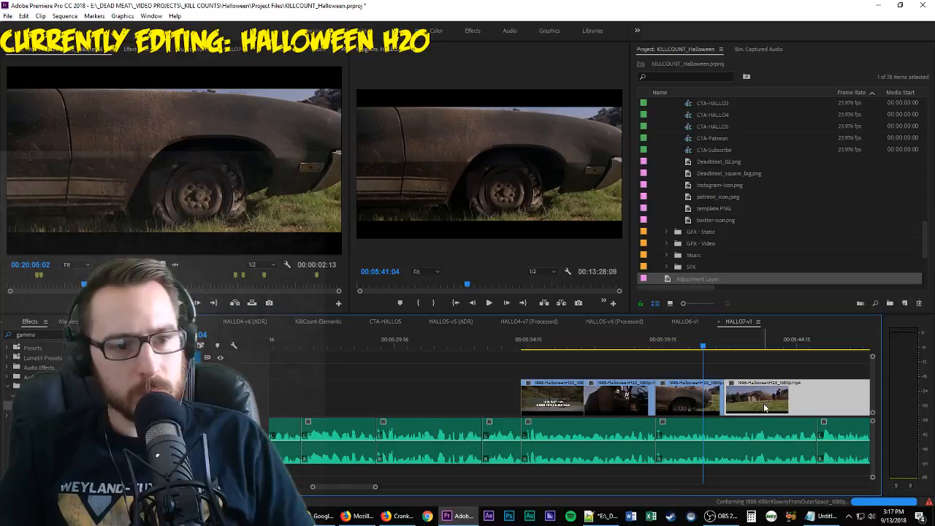
{"action": "key", "text": "Delete"}
{"action": "left_click_drag", "start_coordinate": [721, 402], "coordinate": [853, 406]}
Play the lengthened wheel shot against the narration and place the playhead at 00:05:43:12
{"action": "key", "text": "space"}
{"action": "left_click", "coordinate": [722, 407]}
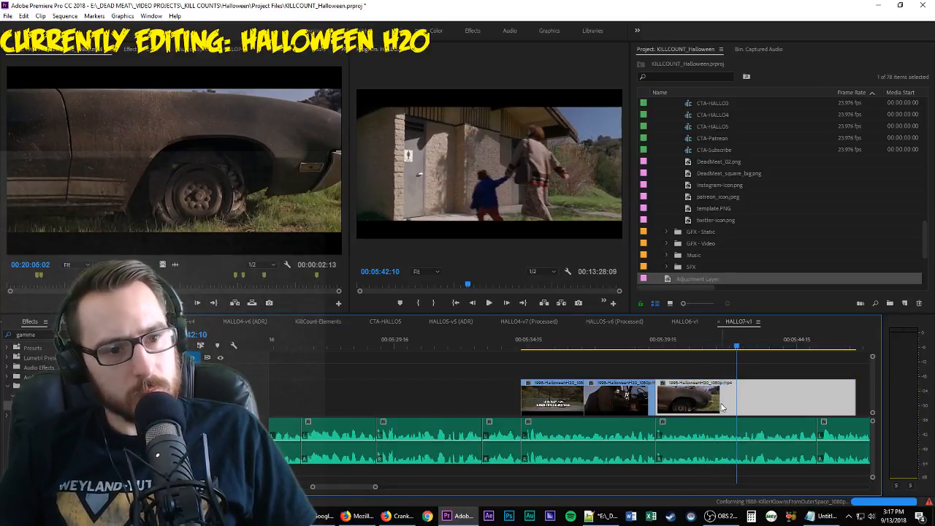
{"action": "key", "text": "space"}
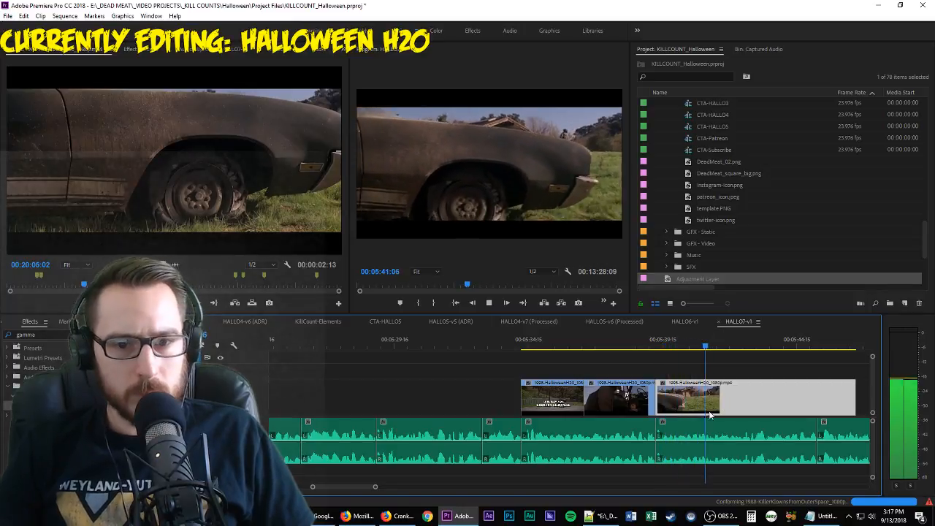
{"action": "scroll", "coordinate": [709, 413], "scroll_direction": "right", "scroll_amount": 5}
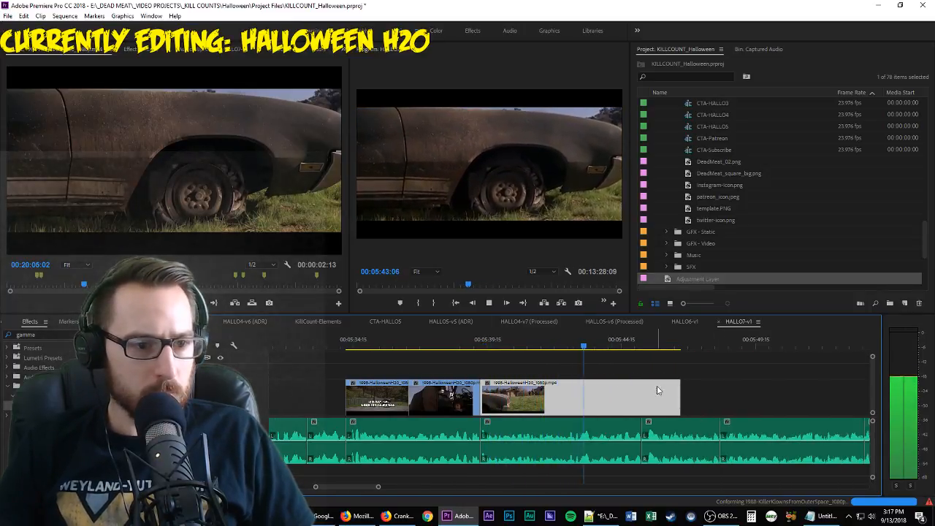
{"action": "key", "text": "space"}
{"action": "left_click", "coordinate": [589, 342]}
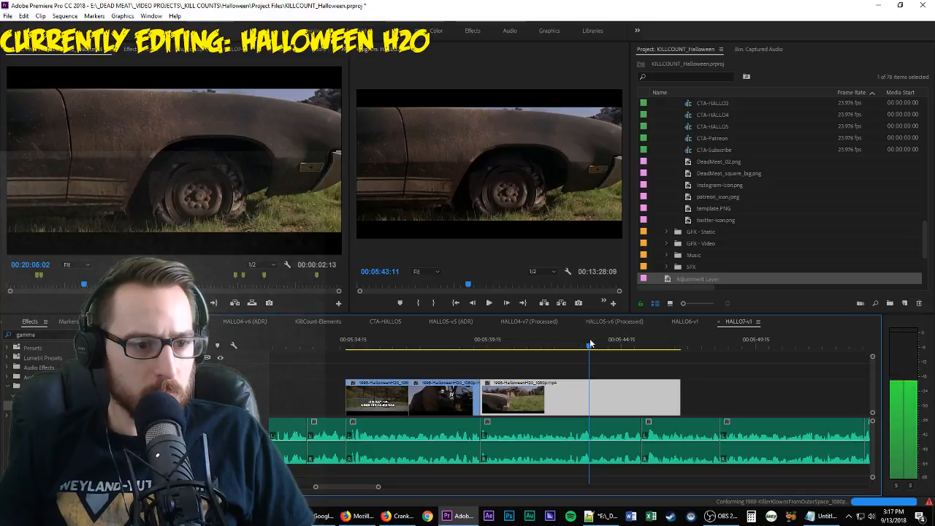
Mark a 0:18 source range of the woman and girl outside the restroom, overwrite its video at 00:05:43:12, and play it
{"action": "left_click", "coordinate": [132, 169]}
{"action": "key", "text": "space"}
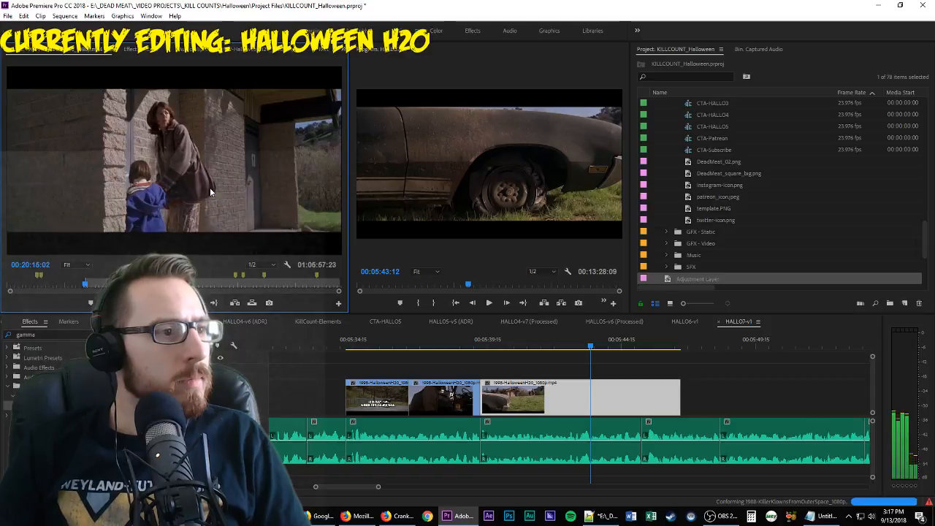
{"action": "key", "text": "i"}
{"action": "left_click_drag", "start_coordinate": [168, 264], "coordinate": [592, 398]}
{"action": "key", "text": "space"}
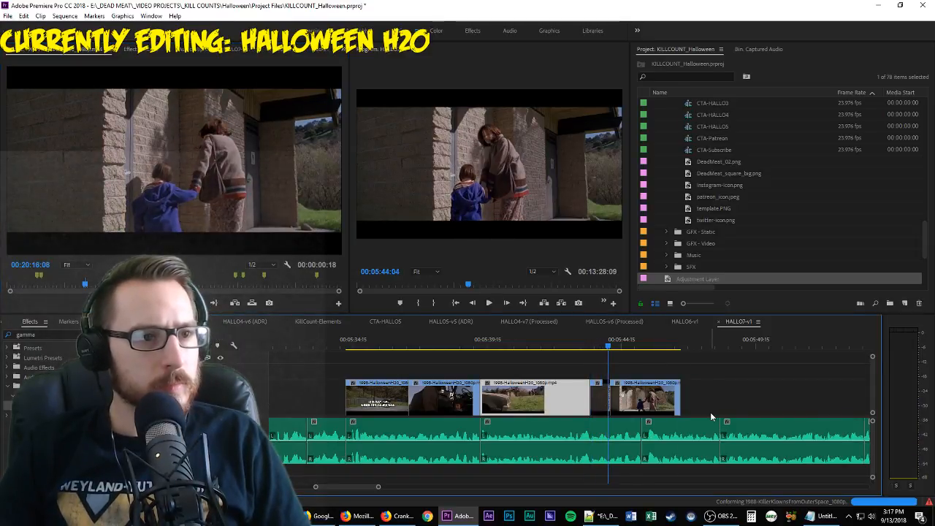
Mark a 1:05 source range of the truck and old car on the grass, overwrite its video at 00:05:44:05, and play it
{"action": "left_click", "coordinate": [259, 229]}
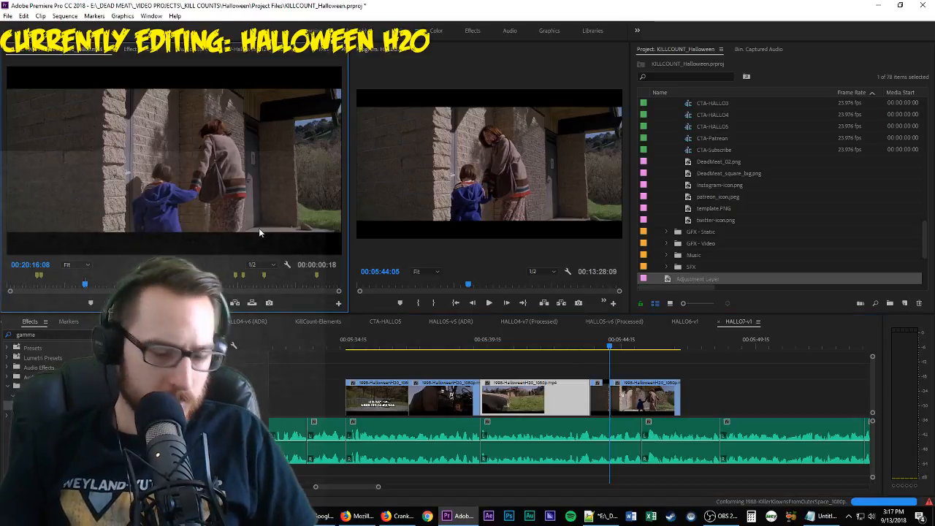
{"action": "key", "text": "j"}
{"action": "key", "text": "j"}
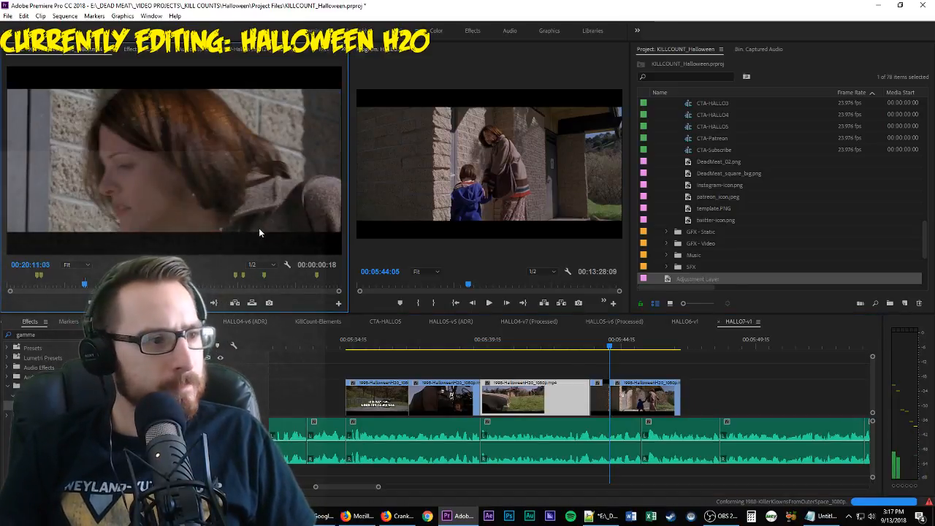
{"action": "key", "text": "i"}
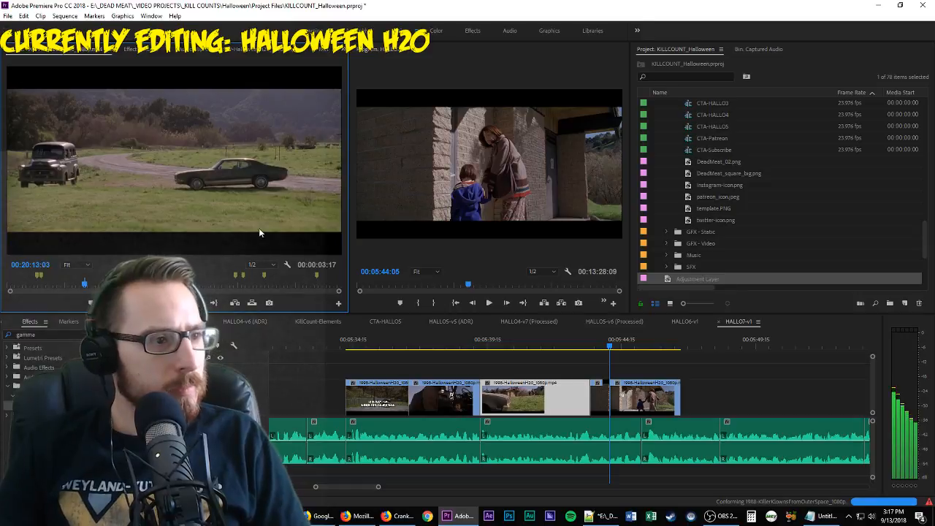
{"action": "left_click_drag", "start_coordinate": [600, 396], "coordinate": [612, 398]}
{"action": "key", "text": "space"}
{"action": "key", "text": "space"}
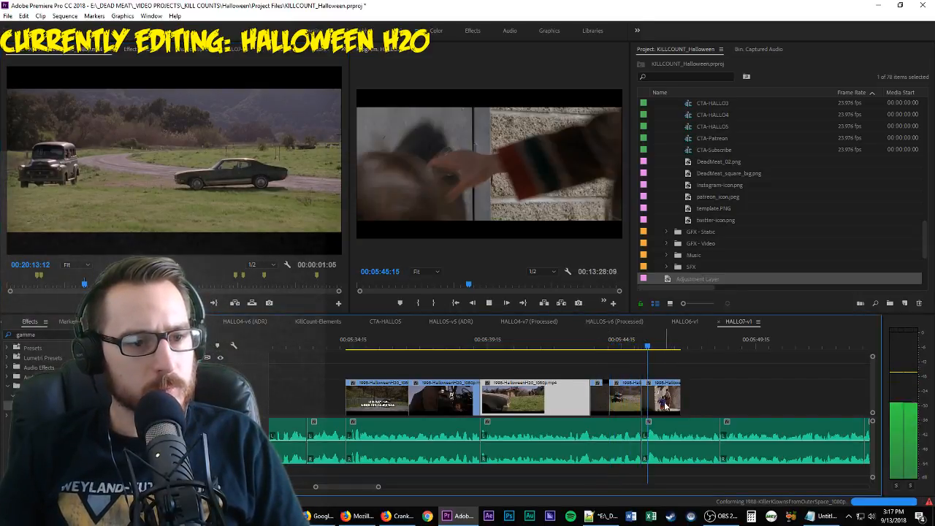
Delete the leftover video clip after 00:05:45:10, play the narration from there, and save the project
{"action": "left_click", "coordinate": [660, 405]}
{"action": "key", "text": "Delete"}
{"action": "key", "text": "Up"}
{"action": "key", "text": "space"}
{"action": "key", "text": "space"}
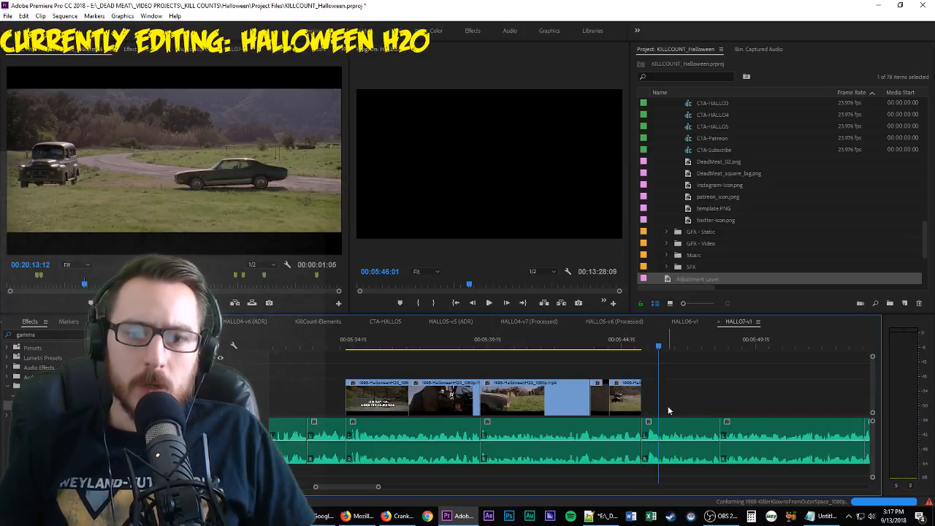
{"action": "key", "text": "ctrl+s"}
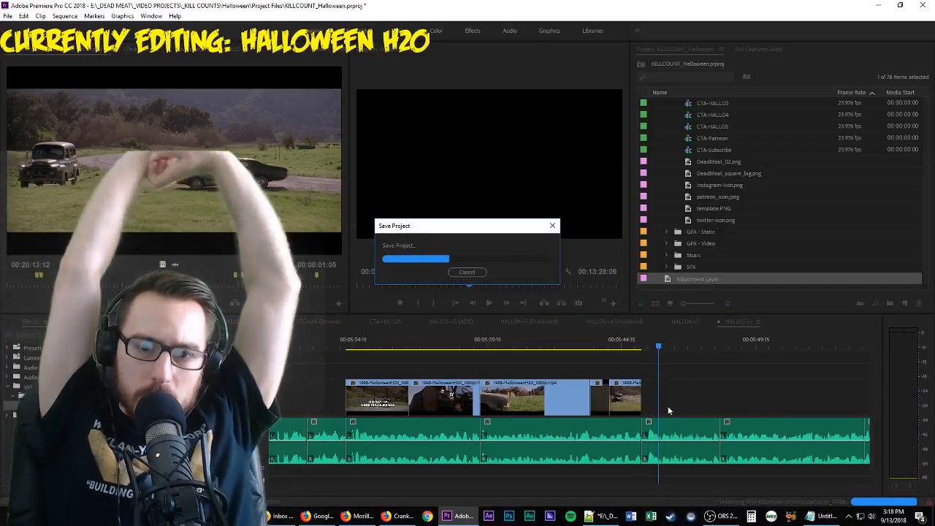
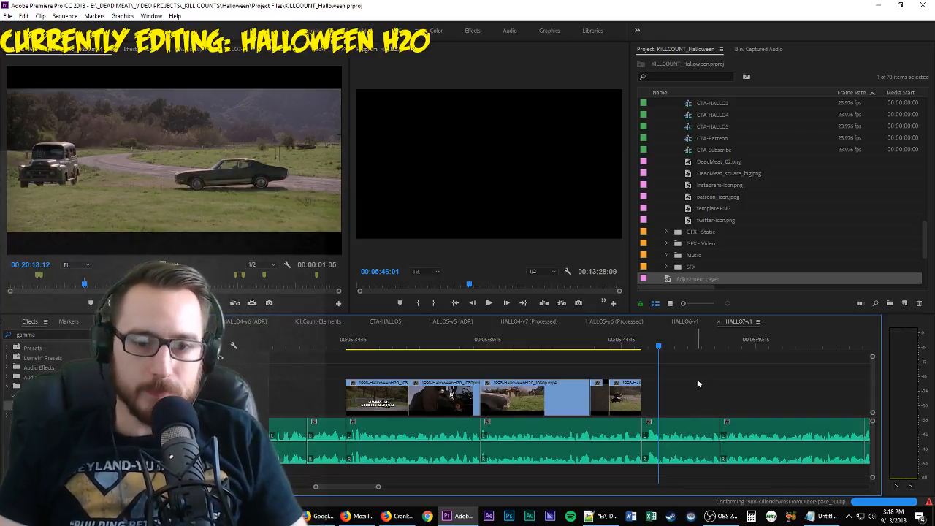
Play the narration following the shot of the truck and old car
{"action": "key", "text": "Up"}
{"action": "key", "text": "space"}
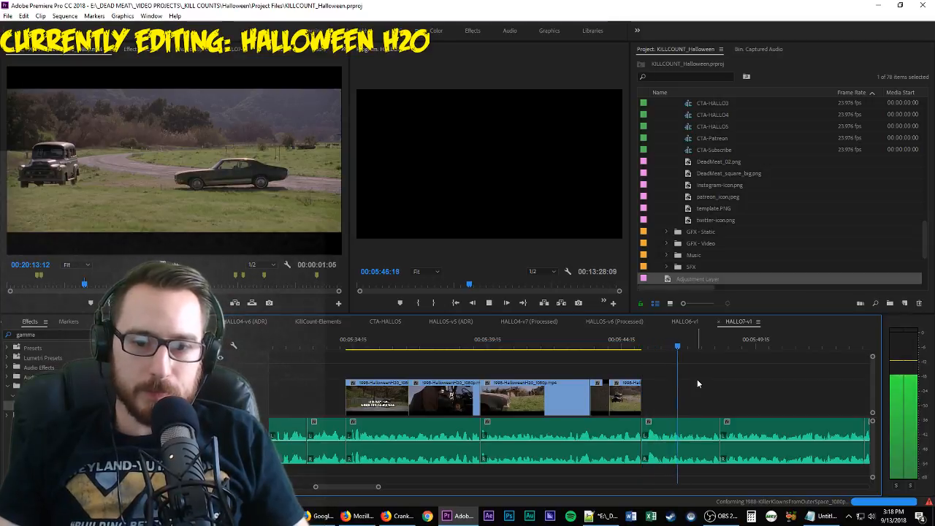
{"action": "key", "text": "space"}
Mark a 1:17 source range of the woman and girl at the restroom stall, overwrite its video at 00:05:45:10, and extend it to about 00:05:48:20
{"action": "left_click", "coordinate": [178, 158]}
{"action": "key", "text": "space"}
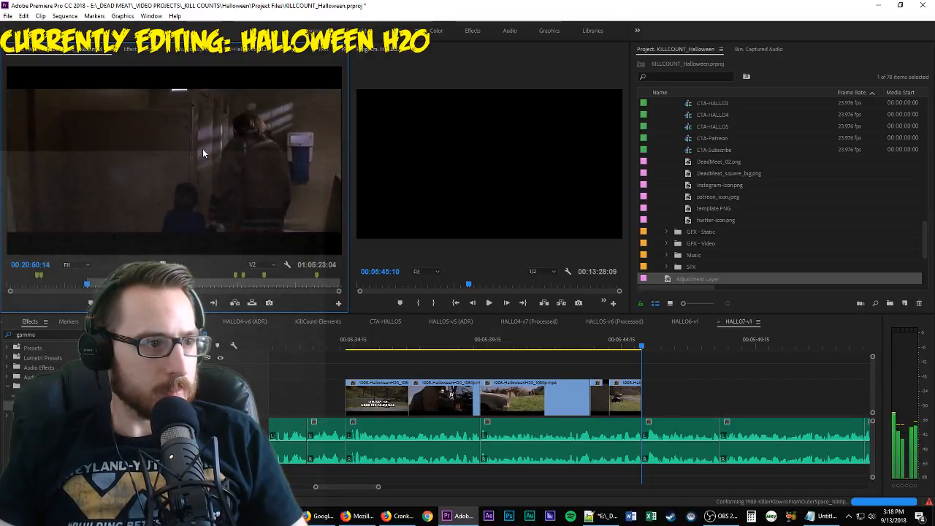
{"action": "key", "text": "i"}
{"action": "key", "text": "o"}
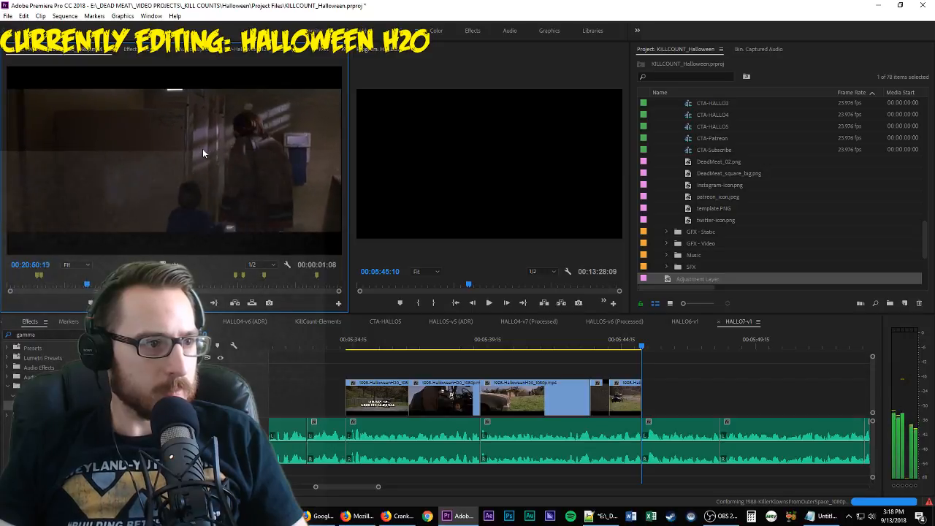
{"action": "key", "text": "i"}
{"action": "key", "text": "space"}
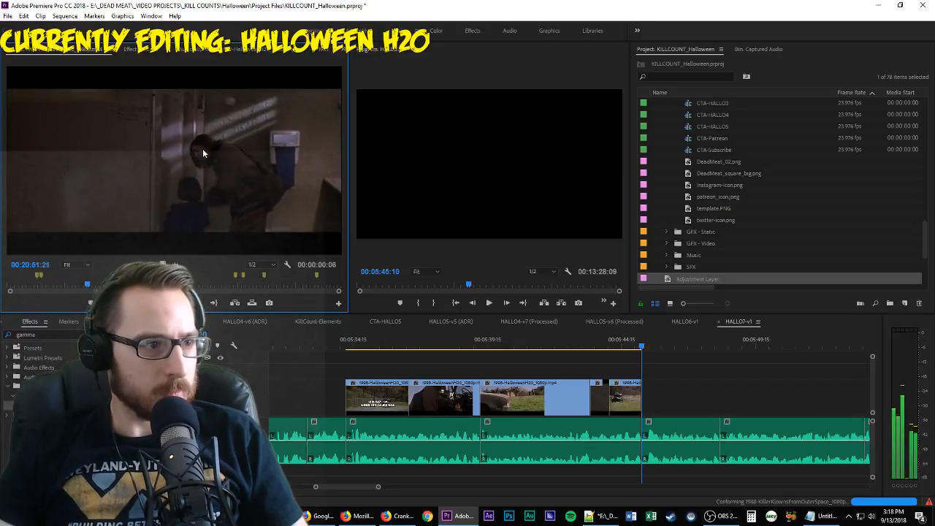
{"action": "key", "text": "o"}
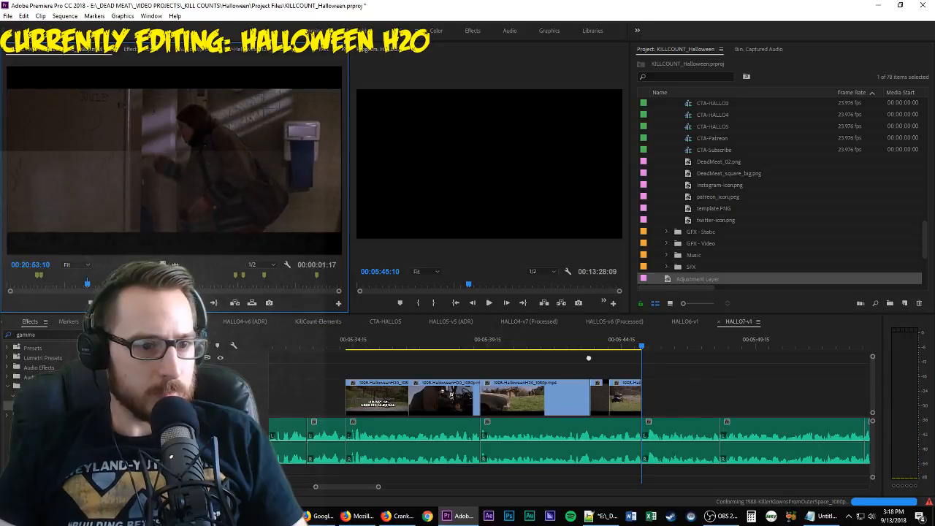
{"action": "left_click_drag", "start_coordinate": [588, 358], "coordinate": [644, 401]}
{"action": "key", "text": "space"}
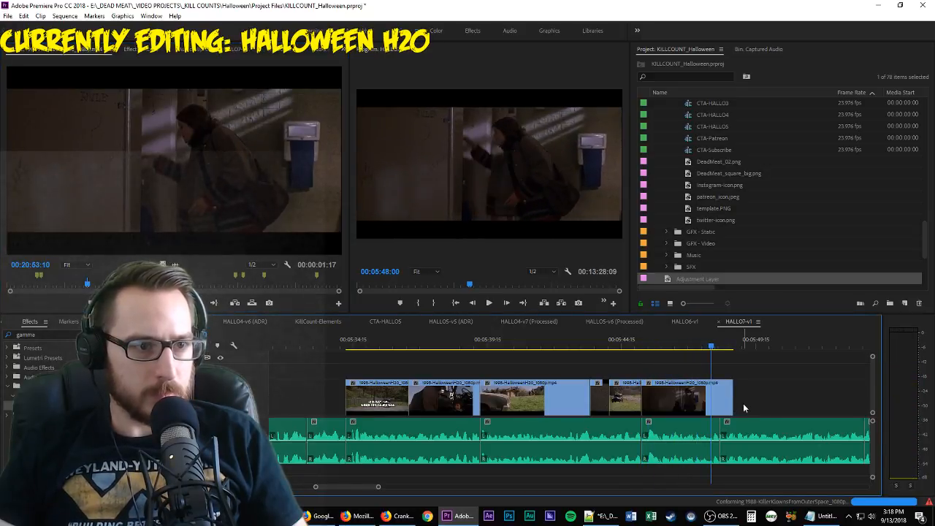
{"action": "key", "text": "space"}
{"action": "left_click_drag", "start_coordinate": [647, 346], "coordinate": [665, 346]}
Scan the source footage for the close shot of the woman inside the restroom stall, marking candidate in points
{"action": "left_click", "coordinate": [251, 203]}
{"action": "key", "text": "l"}
{"action": "key", "text": "l"}
{"action": "key", "text": "l"}
{"action": "key", "text": "l"}
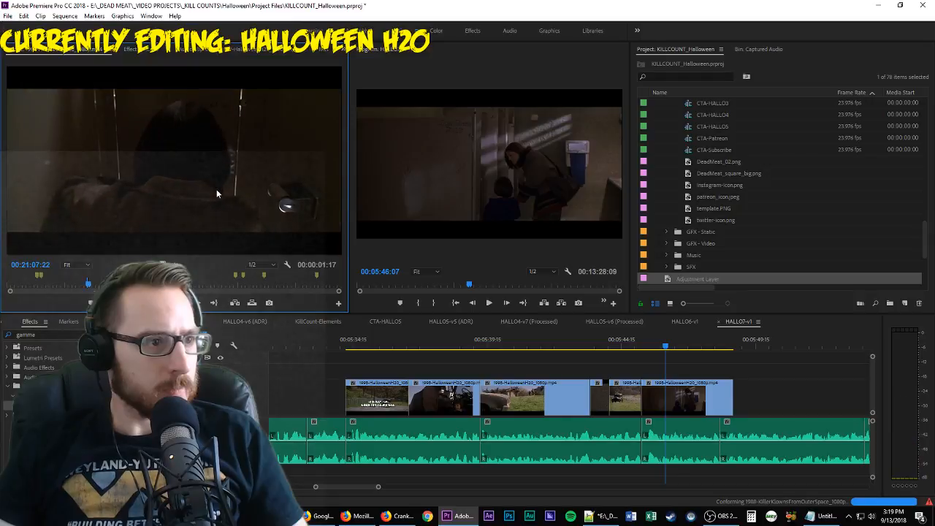
{"action": "key", "text": "i"}
{"action": "key", "text": "i"}
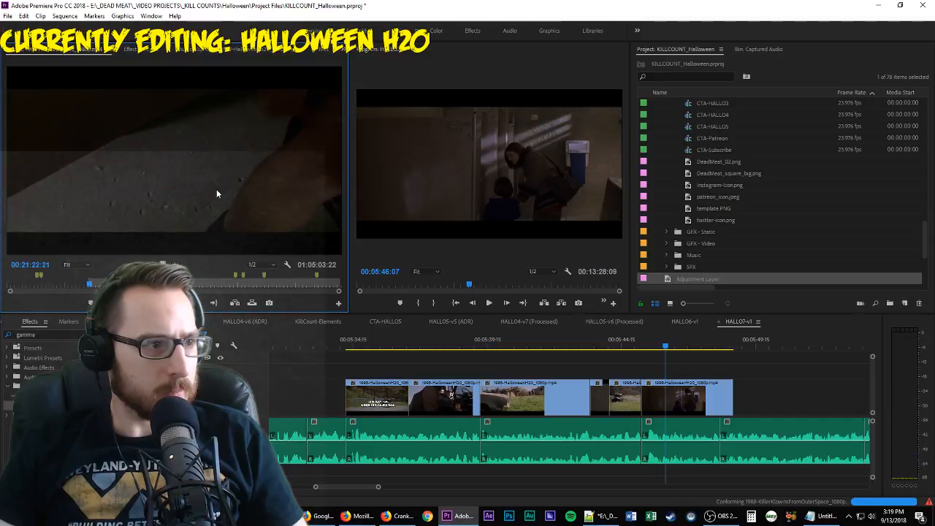
{"action": "key", "text": "i"}
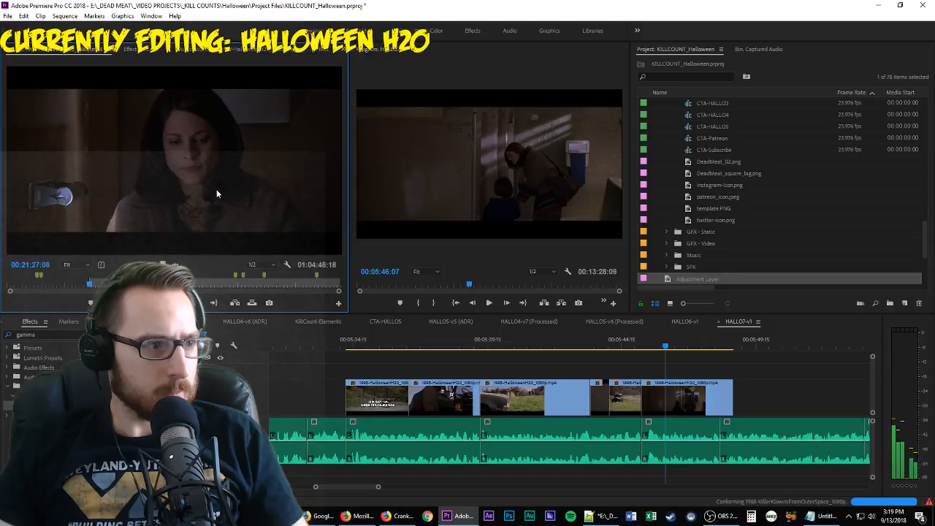
{"action": "key", "text": "i"}
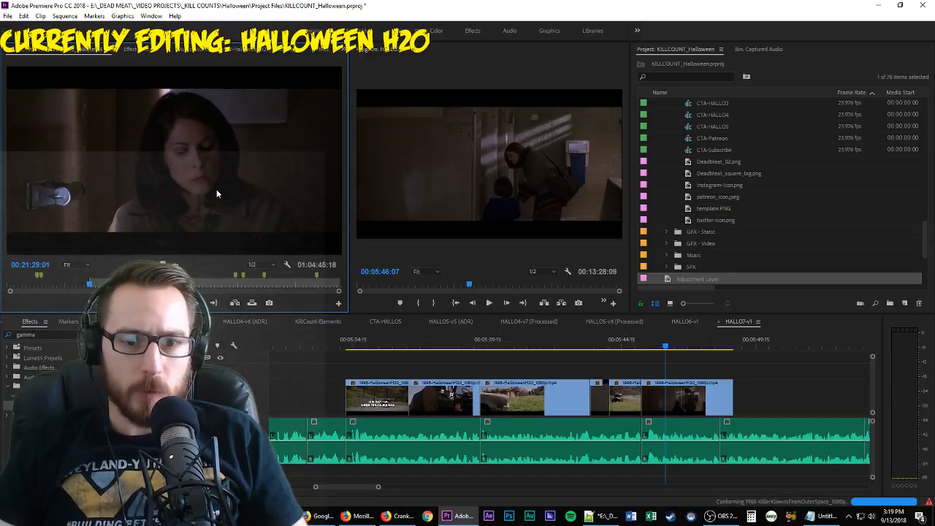
{"action": "key", "text": "i"}
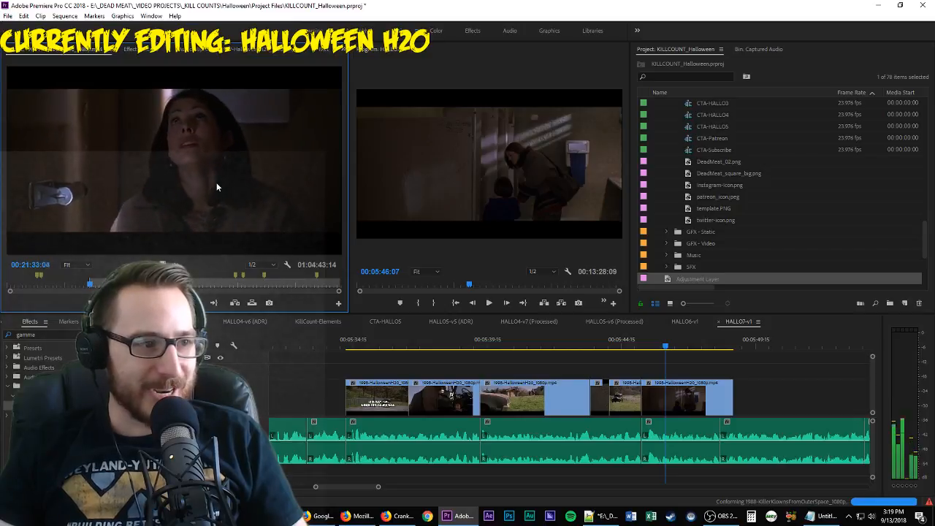
Mark a 1:06 source range of the woman looking up in the stall and put its video at 00:05:45:10, replacing the previous restroom shot
{"action": "key", "text": "space"}
{"action": "key", "text": "j"}
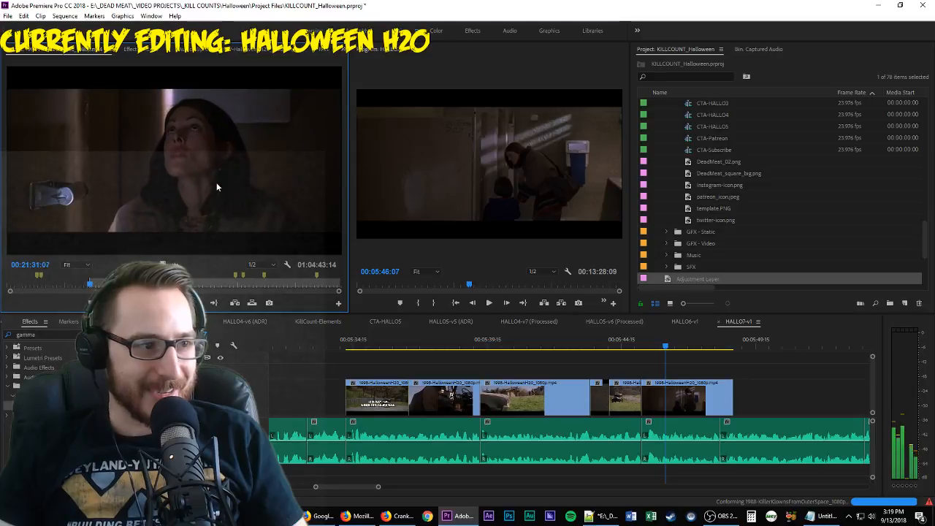
{"action": "key", "text": "i"}
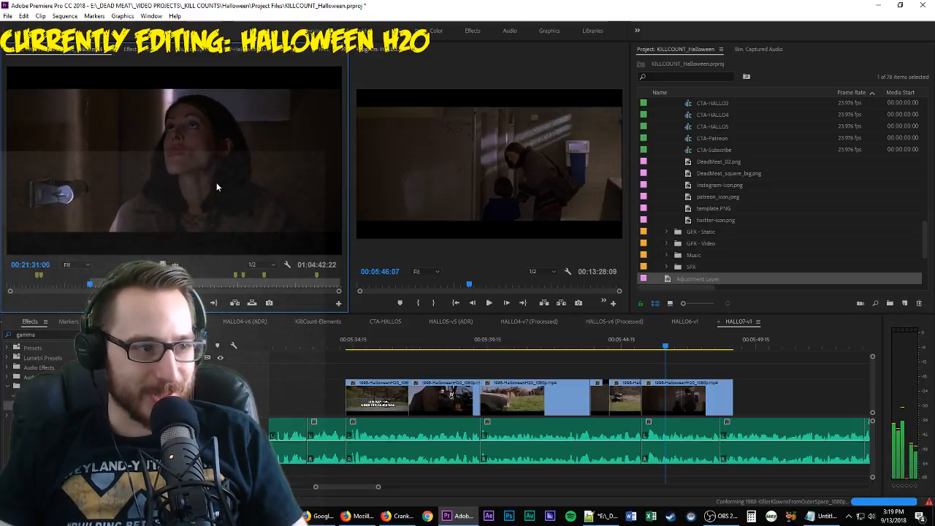
{"action": "key", "text": "o"}
{"action": "left_click_drag", "start_coordinate": [163, 261], "coordinate": [697, 387]}
{"action": "key", "text": "ctrl+z"}
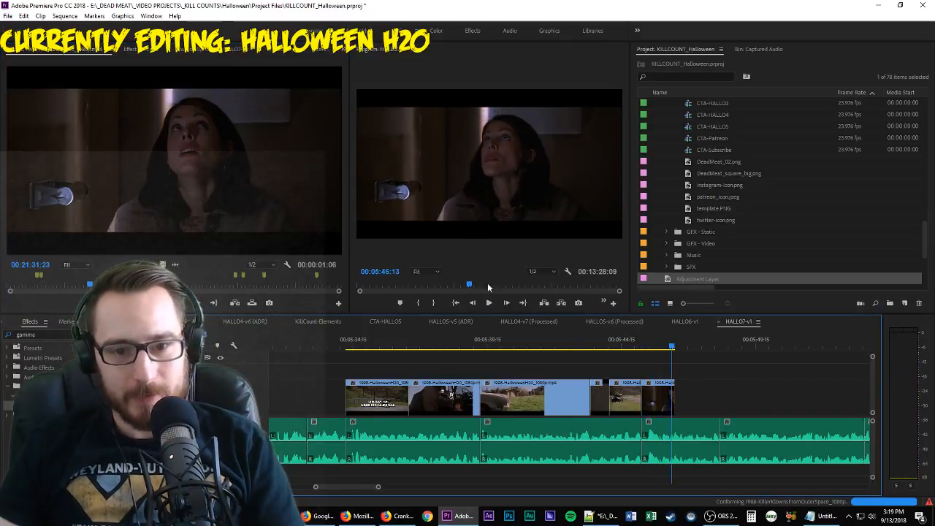
Mark a 1:17 source range of the hand above the bag, overwrite its video at 00:05:46:13, and play it against the narration
{"action": "left_click", "coordinate": [285, 191]}
{"action": "key", "text": "space"}
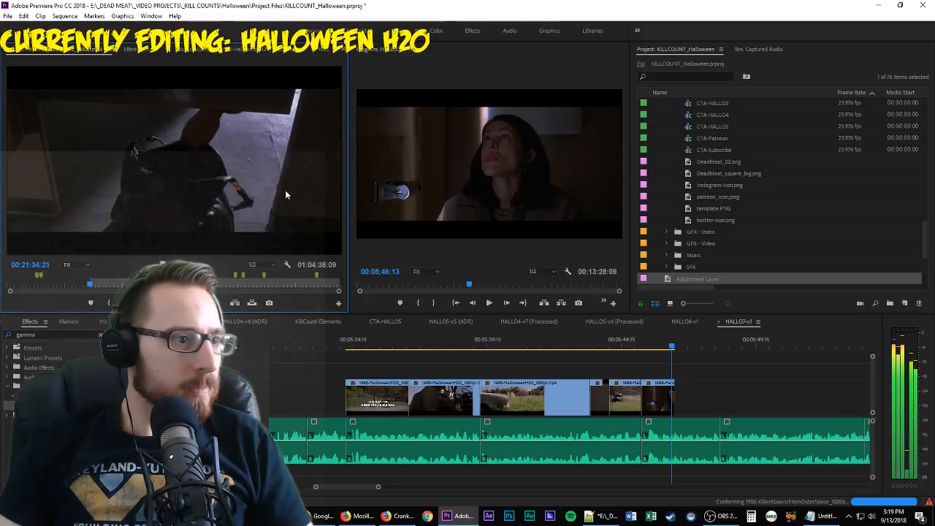
{"action": "key", "text": "o"}
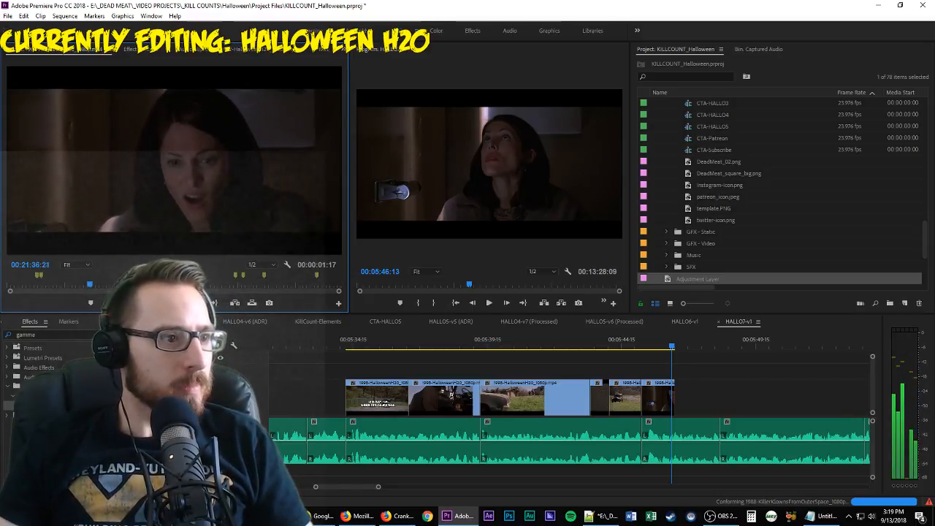
{"action": "key", "text": "space"}
{"action": "left_click_drag", "start_coordinate": [169, 264], "coordinate": [680, 399]}
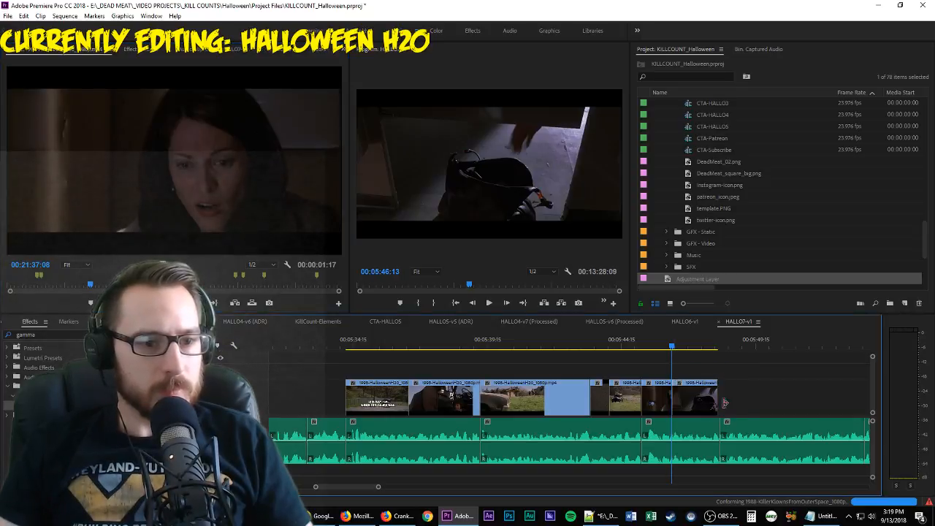
{"action": "key", "text": "space"}
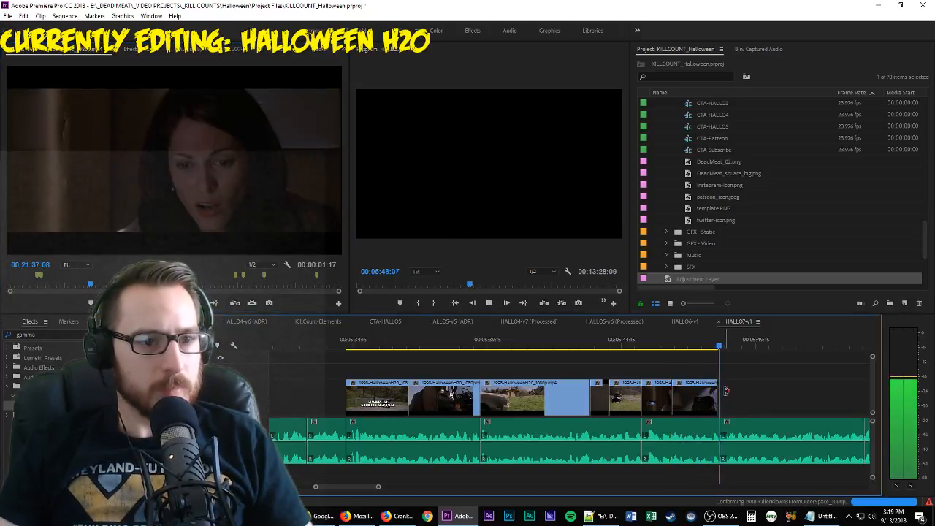
Park the sequence at 00:05:48:08 and mark a 1:10 source range of the dark view through the stall-door gap
{"action": "left_click", "coordinate": [719, 348]}
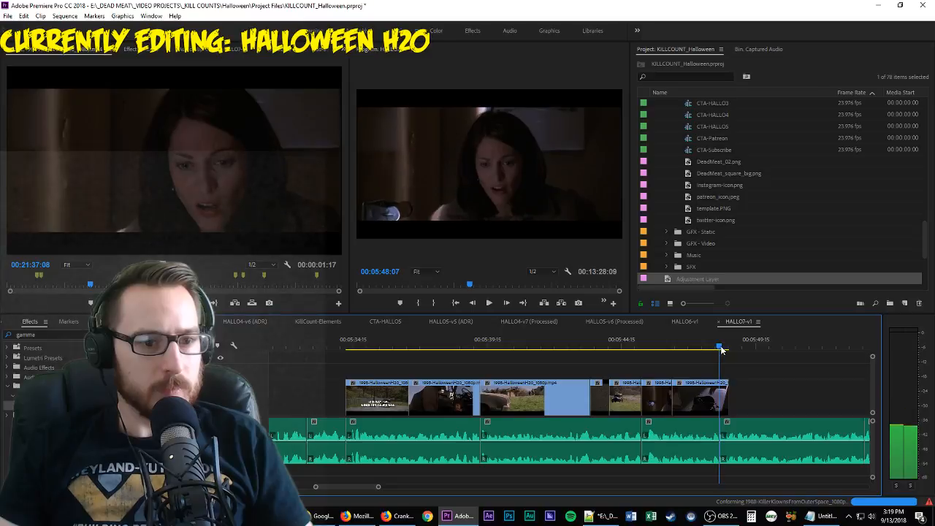
{"action": "left_click", "coordinate": [295, 193]}
{"action": "key", "text": "space"}
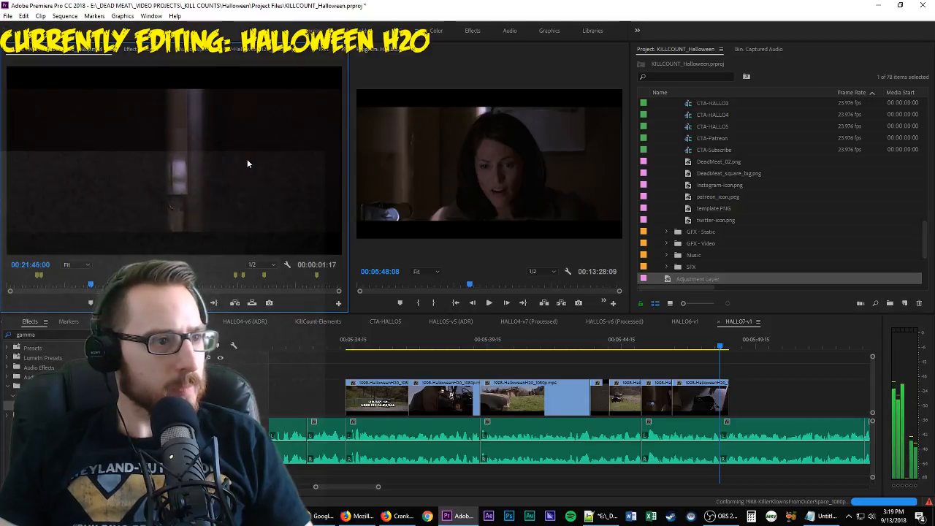
{"action": "key", "text": "i"}
{"action": "key", "text": "Left"}
{"action": "key", "text": "Left"}
{"action": "key", "text": "Left"}
{"action": "key", "text": "Left"}
{"action": "key", "text": "Left"}
{"action": "key", "text": "Left"}
{"action": "key", "text": "Left"}
{"action": "key", "text": "Left"}
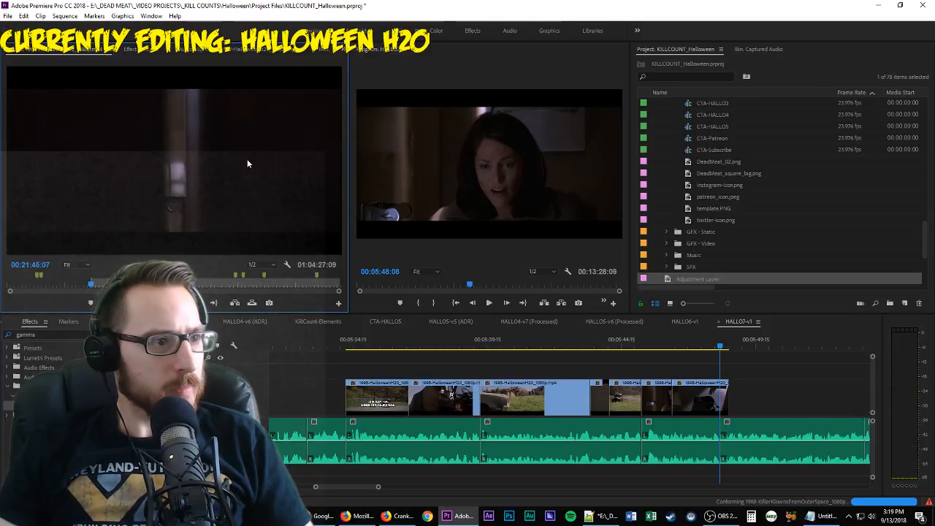
{"action": "key", "text": "i"}
{"action": "key", "text": "space"}
{"action": "key", "text": "o"}
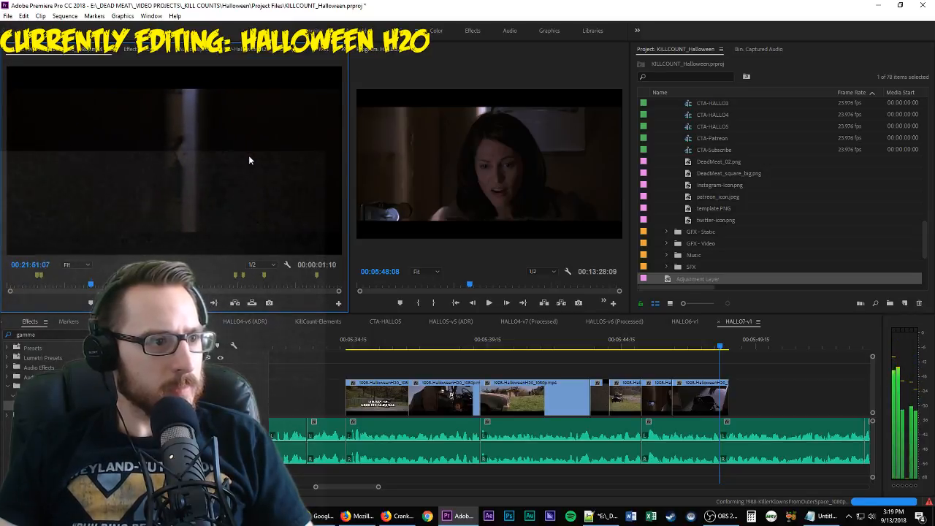
Re-mark the door-gap shot as a 1:12 source range, overwrite its video at 00:05:48:08, and extend it to about 00:05:51:05
{"action": "key", "text": "j"}
{"action": "key", "text": "j"}
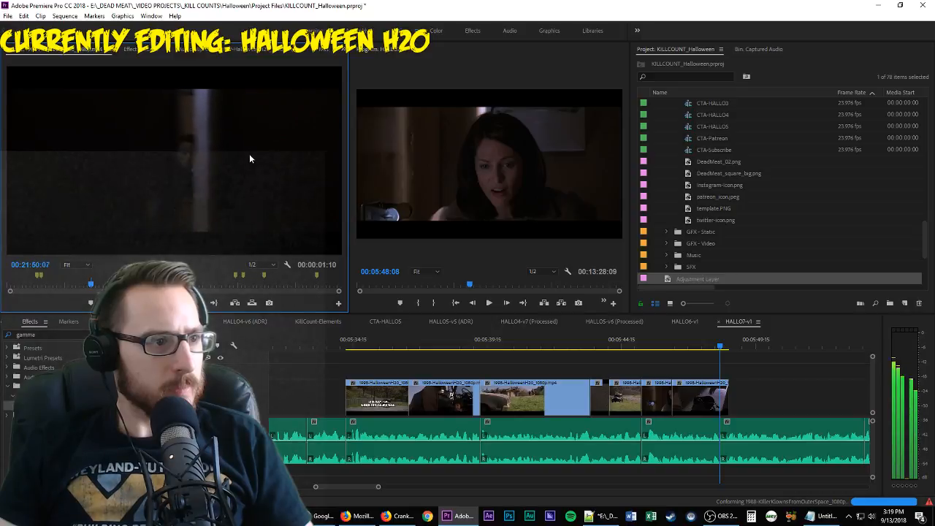
{"action": "key", "text": "l"}
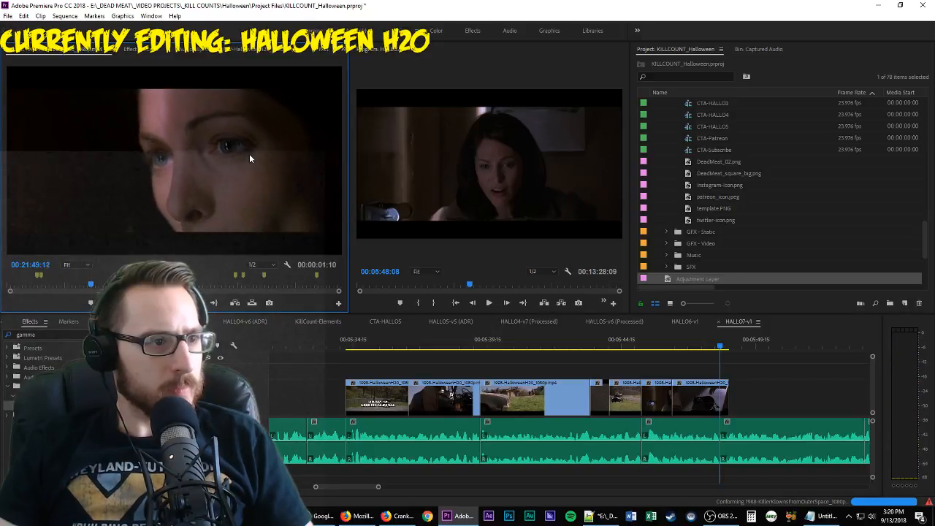
{"action": "key", "text": "i"}
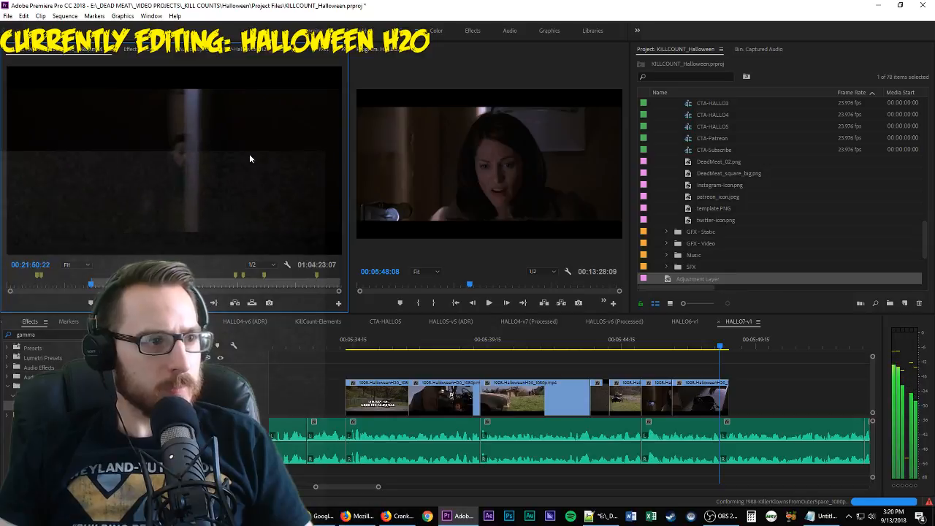
{"action": "key", "text": "o"}
{"action": "key", "text": "period"}
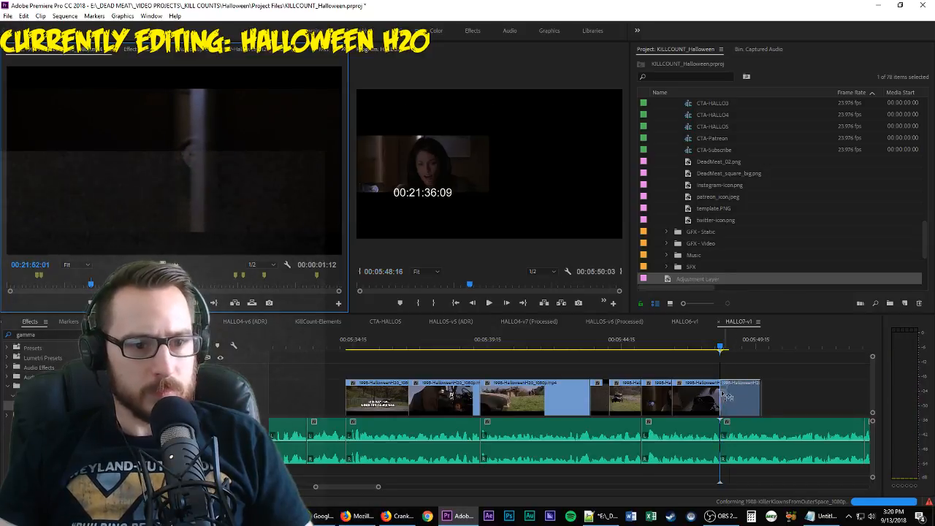
{"action": "key", "text": "space"}
{"action": "left_click_drag", "start_coordinate": [759, 396], "coordinate": [796, 394]}
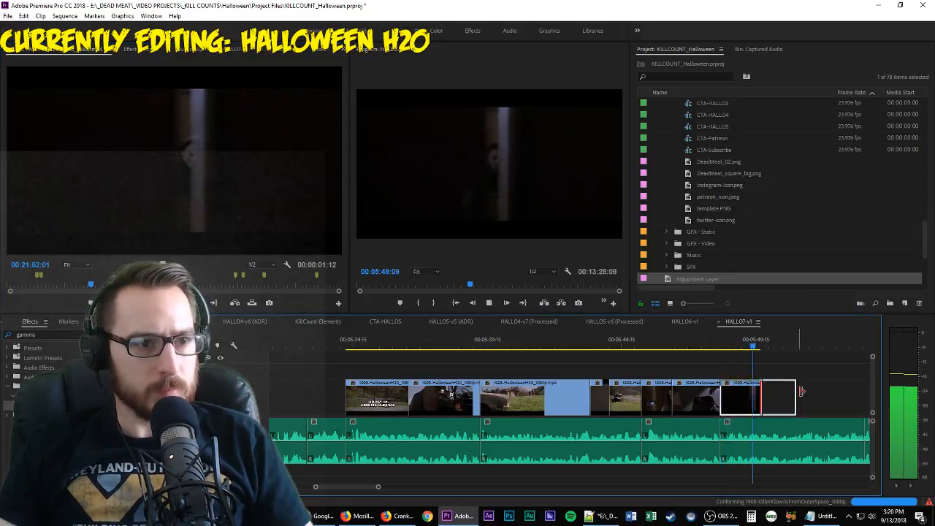
Mark a 0:20 source range of the close-up of the woman's eyes, overwrite its video at 00:05:50:05, and extend it to about 00:05:52:01
{"action": "left_click", "coordinate": [332, 229]}
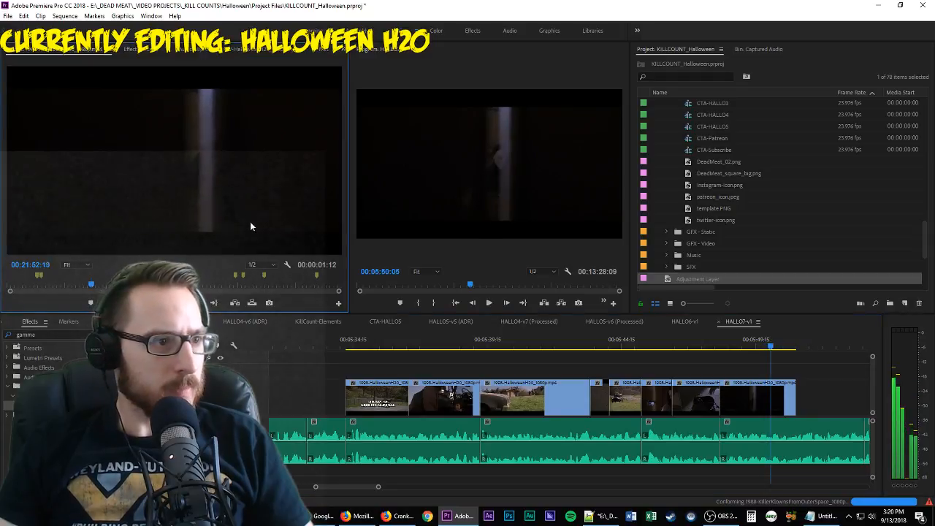
{"action": "key", "text": "i"}
{"action": "key", "text": "l"}
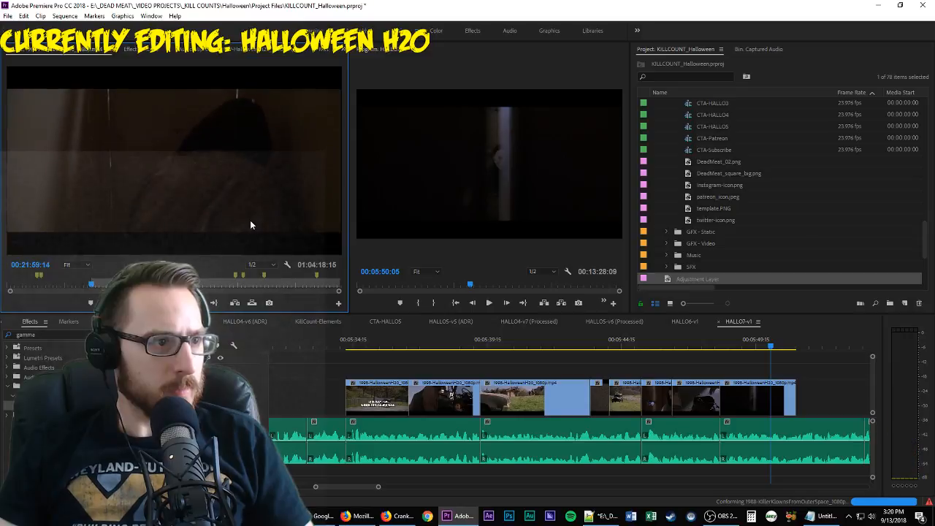
{"action": "key", "text": "j"}
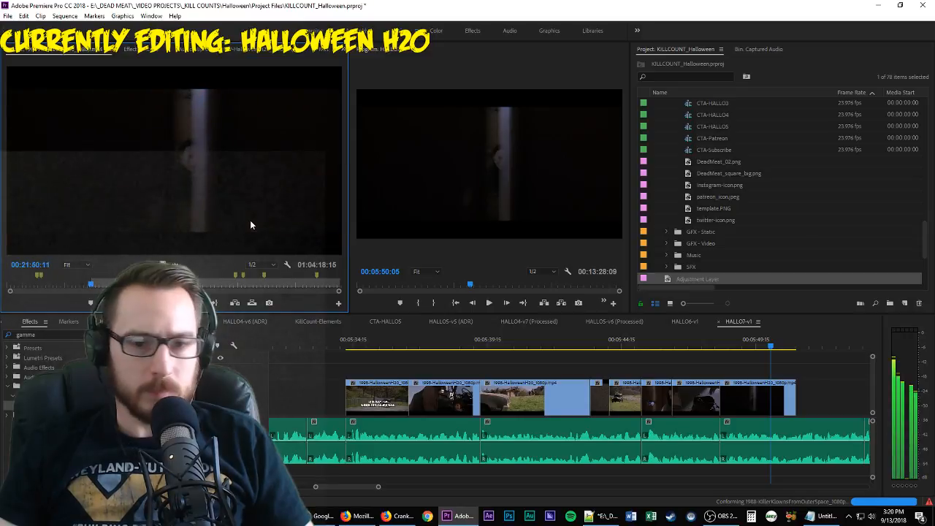
{"action": "key", "text": "k"}
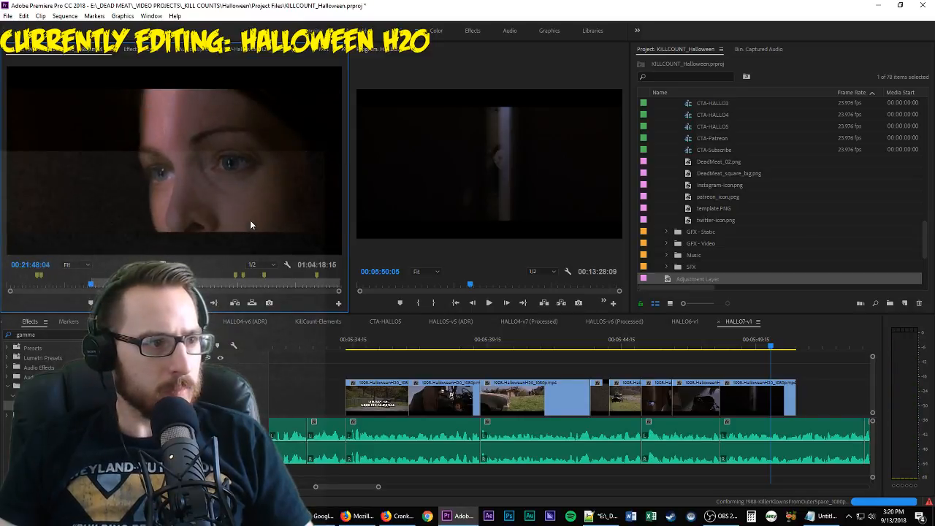
{"action": "key", "text": "l"}
{"action": "key", "text": "o"}
{"action": "left_click_drag", "start_coordinate": [212, 229], "coordinate": [814, 404]}
{"action": "key", "text": "Right"}
{"action": "key", "text": "Right"}
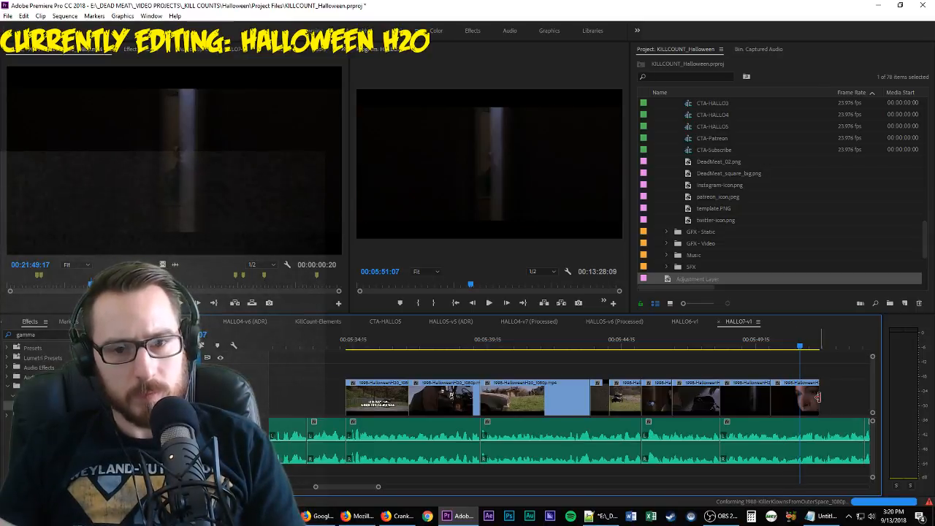
{"action": "key", "text": "Left"}
{"action": "key", "text": "Left"}
{"action": "key", "text": "Left"}
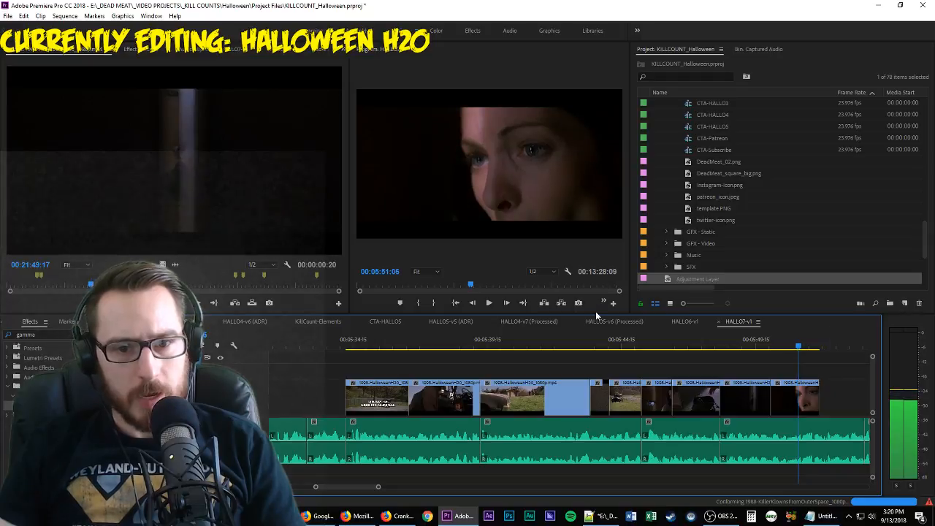
Mark a 2:11 source range of the vehicle on the dirt road behind the parked car, overwrite its video at 00:05:51:06, and save the project
{"action": "left_click", "coordinate": [195, 209]}
{"action": "key", "text": "space"}
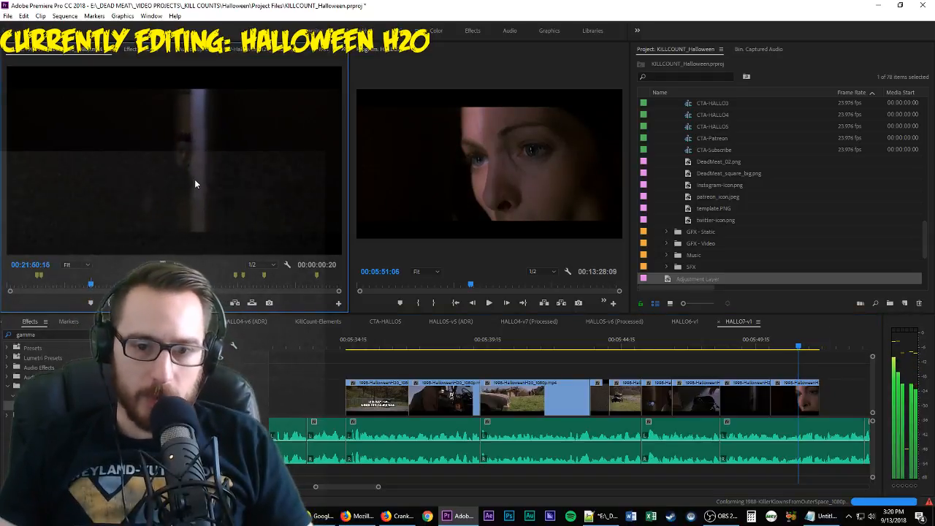
{"action": "key", "text": "l"}
{"action": "key", "text": "l"}
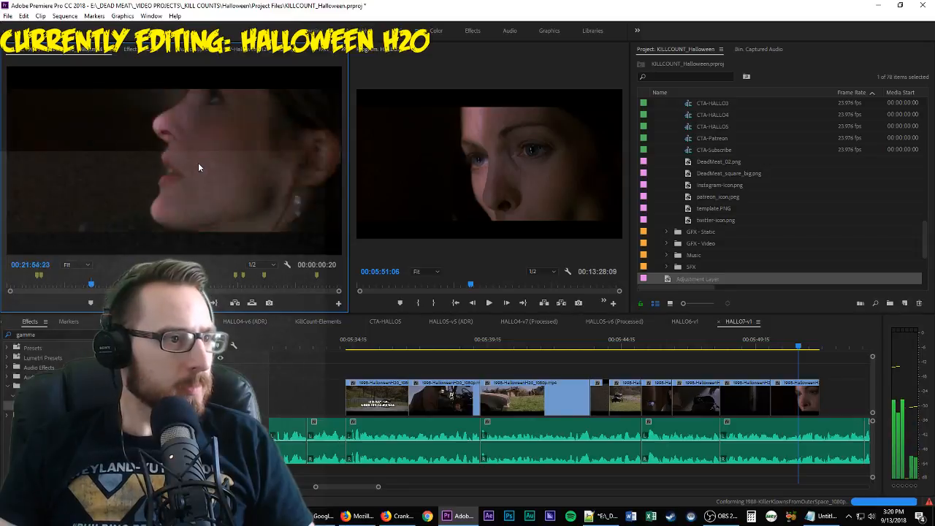
{"action": "key", "text": "l"}
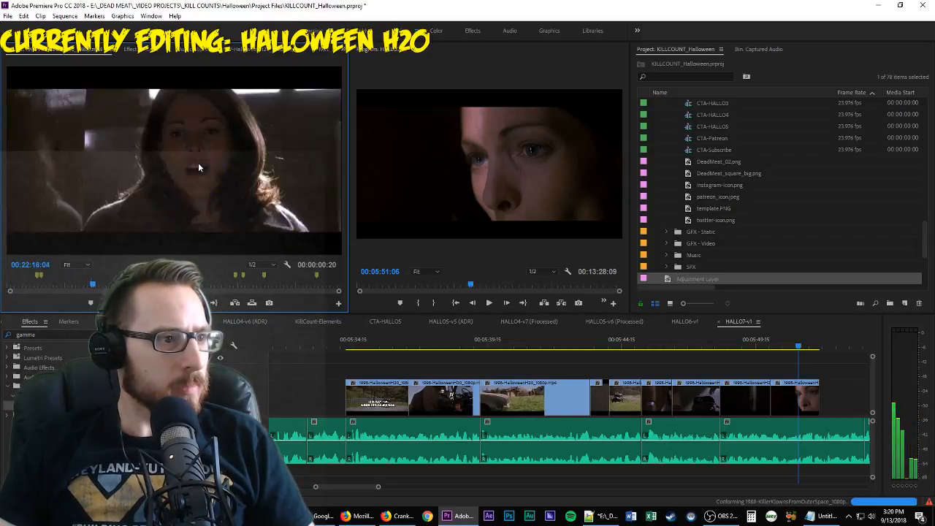
{"action": "key", "text": "space"}
{"action": "key", "text": "l"}
{"action": "key", "text": "l"}
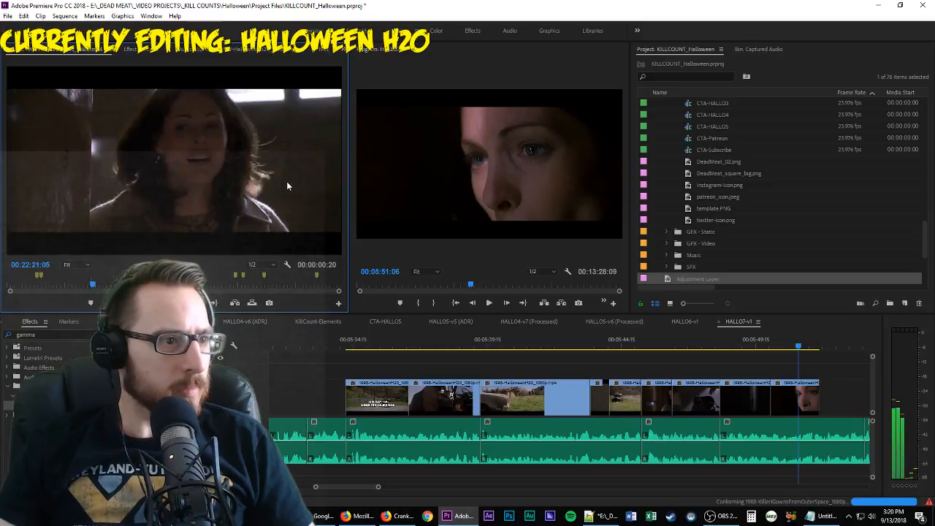
{"action": "key", "text": "i"}
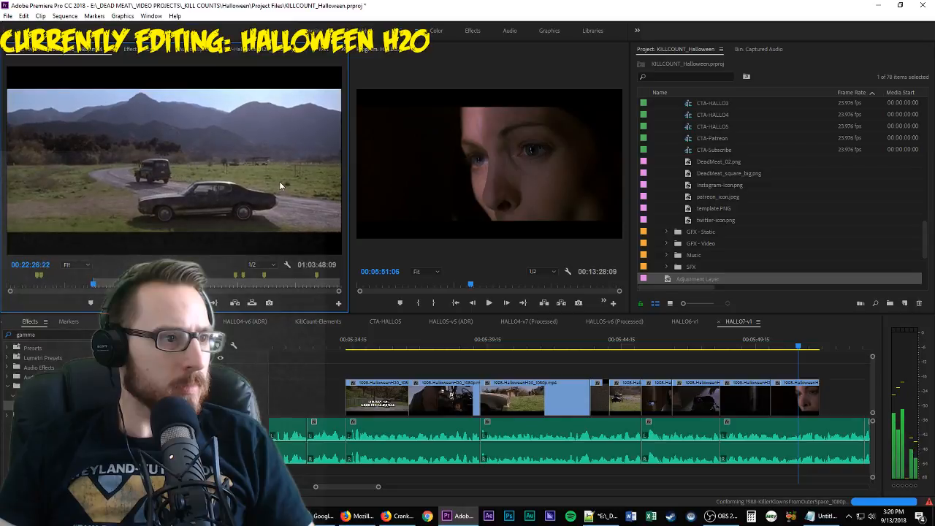
{"action": "key", "text": "o"}
{"action": "left_click_drag", "start_coordinate": [213, 302], "coordinate": [800, 392]}
{"action": "key", "text": "space"}
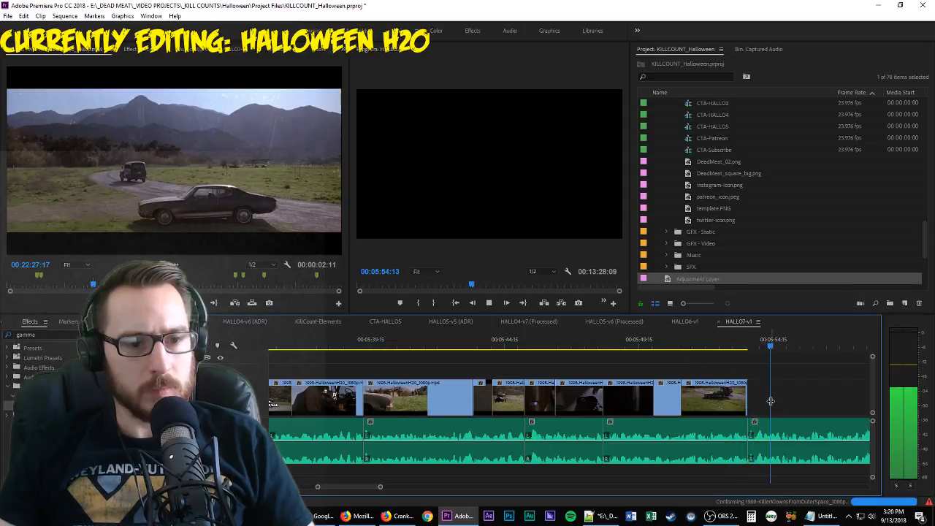
{"action": "key", "text": "space"}
{"action": "key", "text": "ctrl+s"}
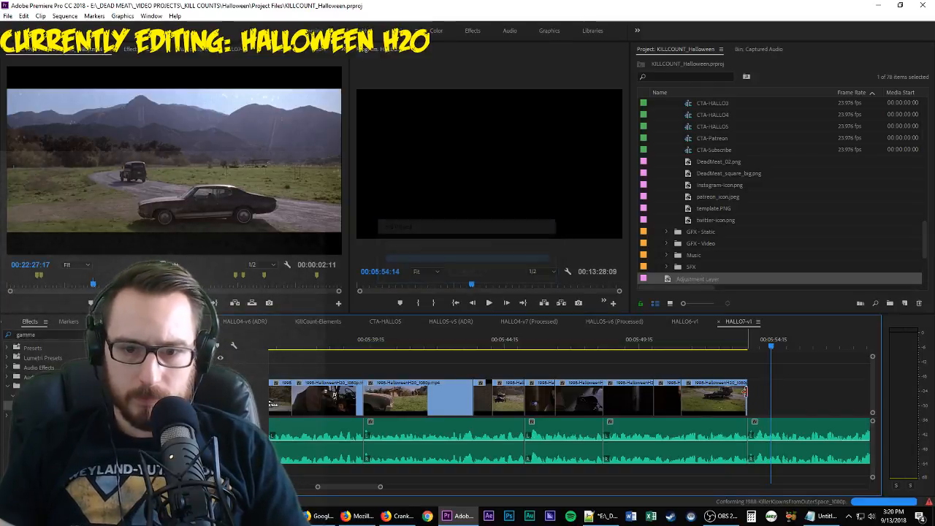
Jump back through the edits to the uncovered narration at 00:04:33:21 and play it
{"action": "key", "text": "Up"}
{"action": "key", "text": "Up"}
{"action": "key", "text": "Up"}
{"action": "key", "text": "Up"}
{"action": "key", "text": "Up"}
{"action": "key", "text": "Up"}
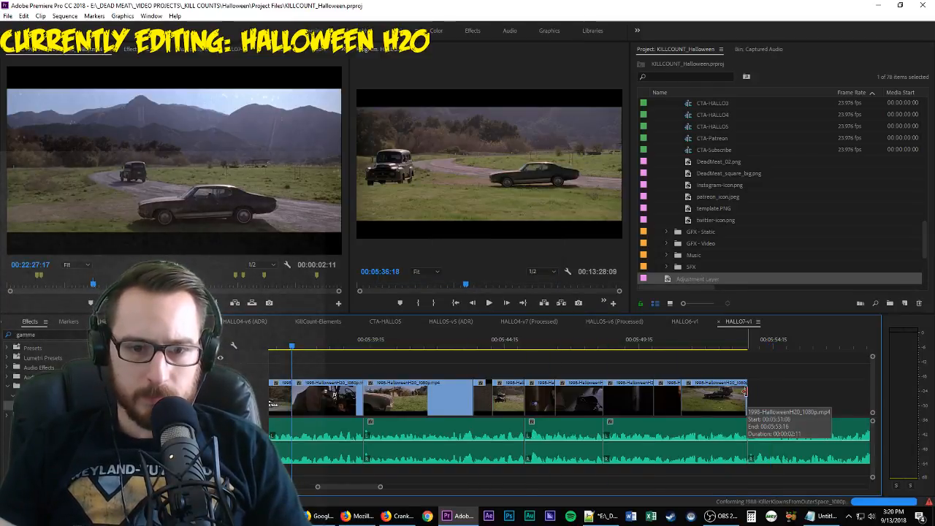
{"action": "right_click", "coordinate": [741, 394]}
{"action": "key", "text": "Escape"}
{"action": "key", "text": "Up"}
{"action": "key", "text": "Up"}
{"action": "key", "text": "Up"}
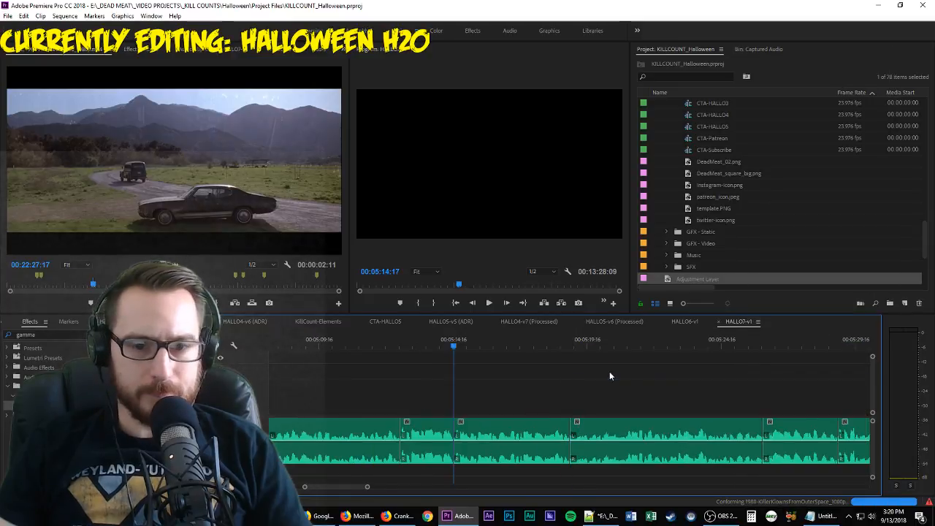
{"action": "key", "text": "Up"}
{"action": "key", "text": "Up"}
{"action": "key", "text": "Up"}
{"action": "key", "text": "Up"}
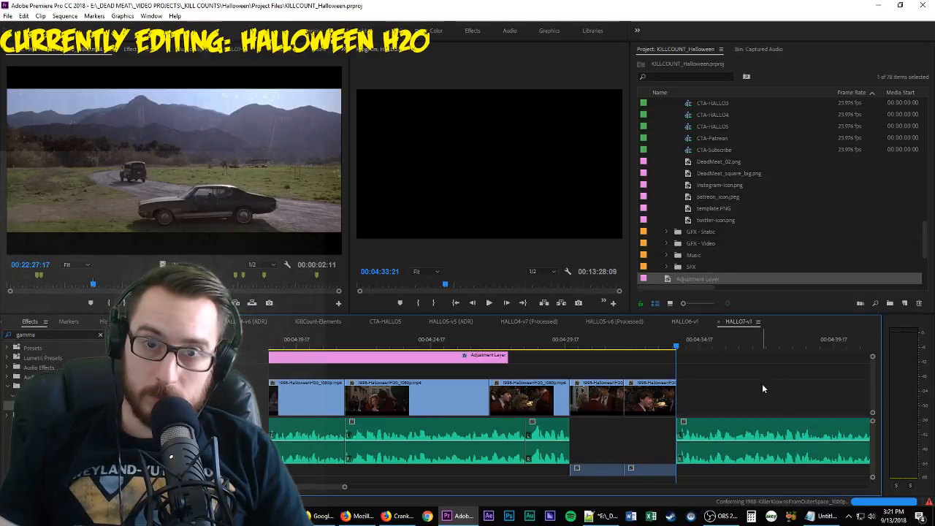
{"action": "key", "text": "space"}
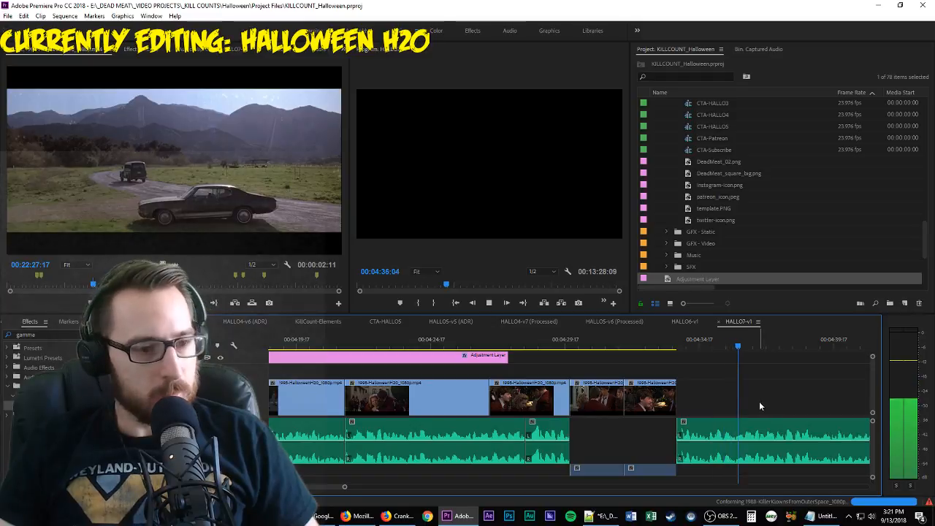
Mark a 1:21 source range of the assembly hall from above, overwrite its video at 00:04:33:21, and extend it to about 00:04:39:07
{"action": "left_click", "coordinate": [277, 183]}
{"action": "key", "text": "space"}
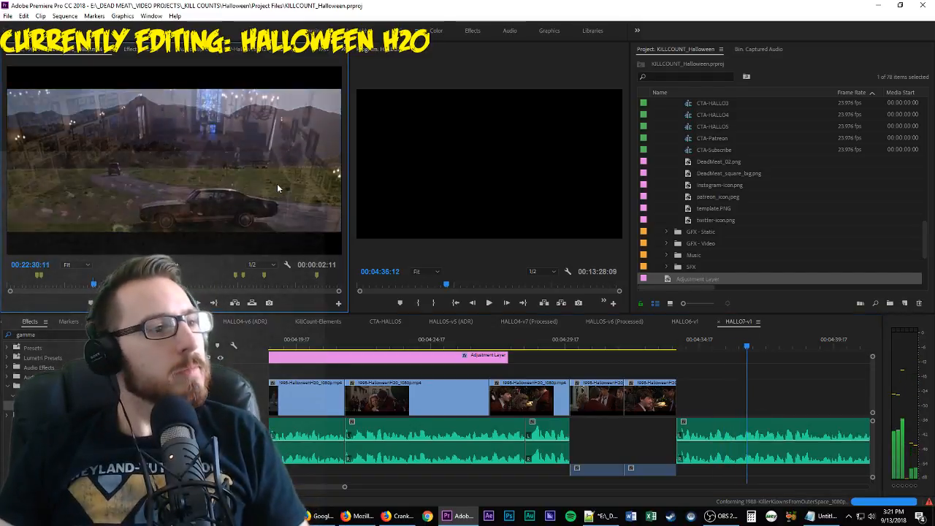
{"action": "key", "text": "i"}
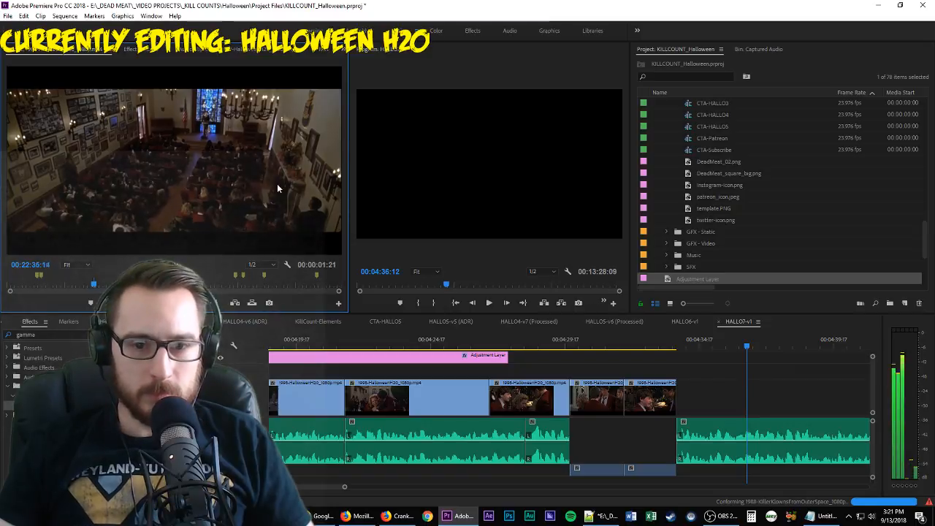
{"action": "key", "text": "space"}
{"action": "key", "text": "o"}
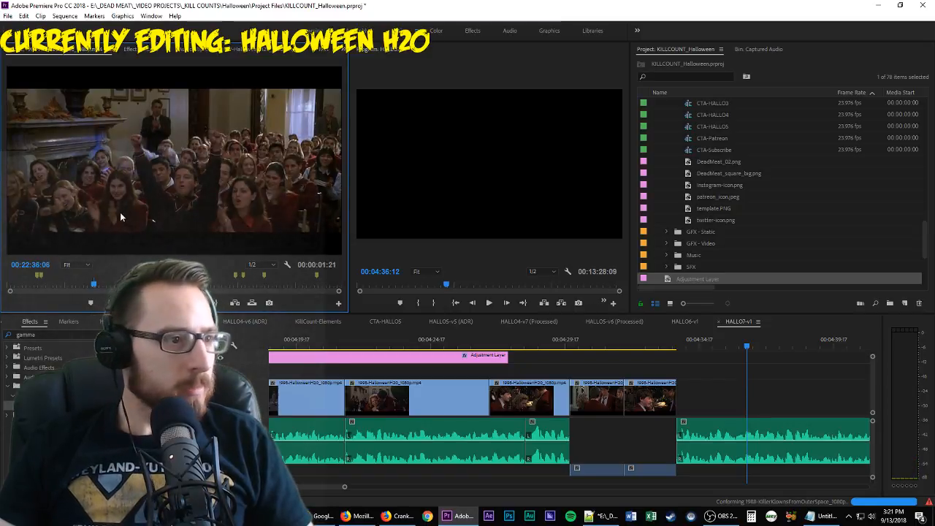
{"action": "left_click_drag", "start_coordinate": [235, 302], "coordinate": [678, 374]}
{"action": "left_click", "coordinate": [643, 325]}
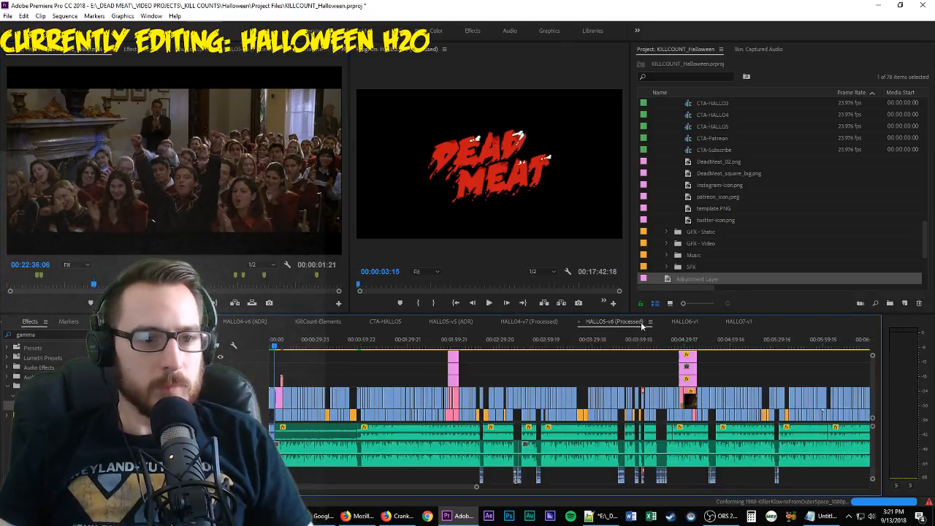
{"action": "left_click", "coordinate": [739, 321]}
{"action": "key", "text": "space"}
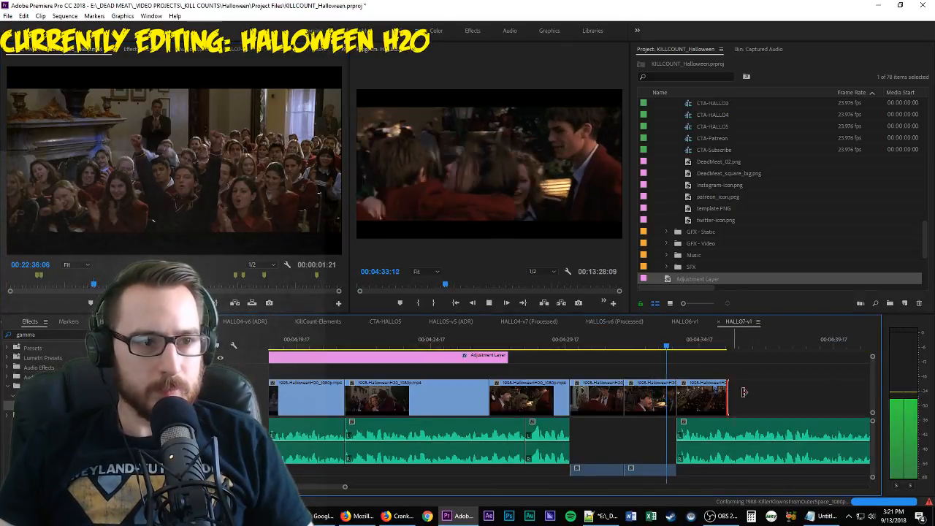
{"action": "left_click_drag", "start_coordinate": [726, 400], "coordinate": [819, 401]}
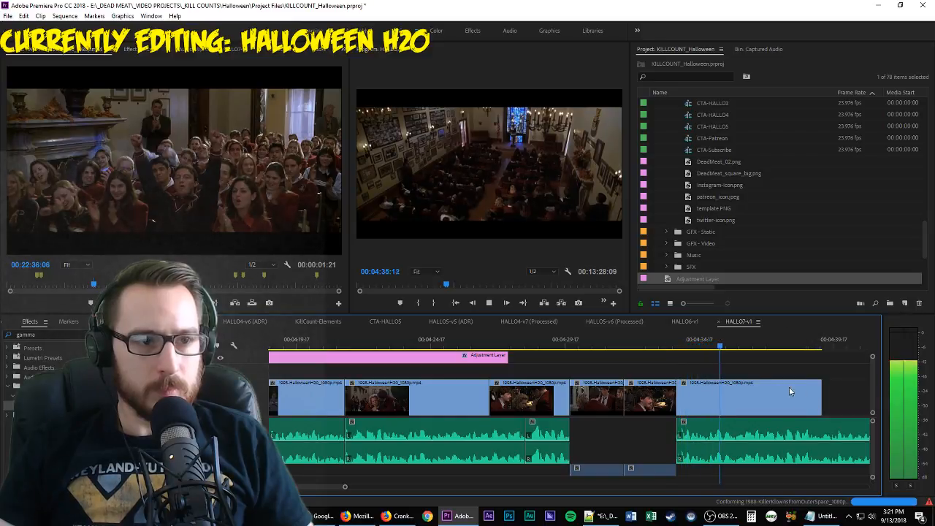
{"action": "key", "text": "space"}
Mark a 2:15 source range of the woman before the stained-glass window and overwrite its video at 00:04:36:09
{"action": "left_click", "coordinate": [249, 199]}
{"action": "key", "text": "space"}
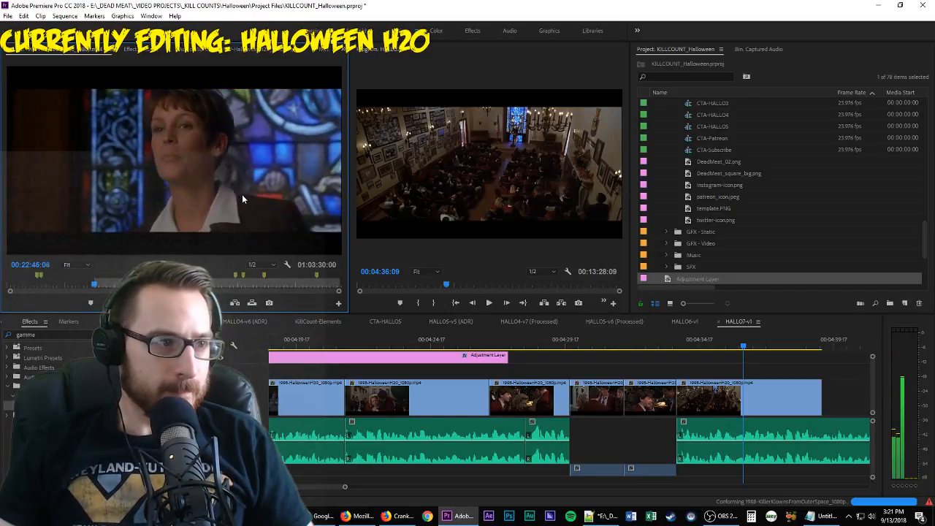
{"action": "key", "text": "o"}
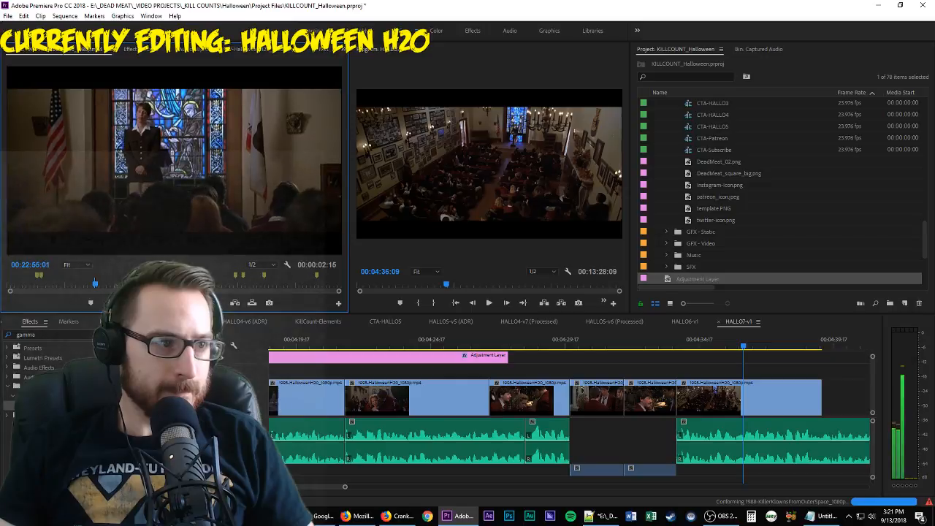
{"action": "left_click_drag", "start_coordinate": [235, 302], "coordinate": [781, 407]}
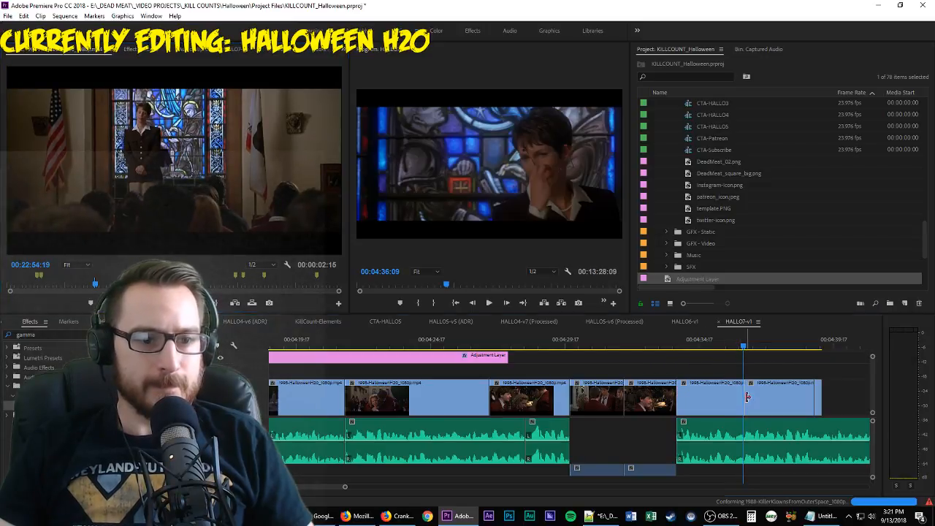
Play the stained-glass shot to 00:04:38:05, mark a 2:00 source range of the wide podium view, and overwrite its video there
{"action": "key", "text": "space"}
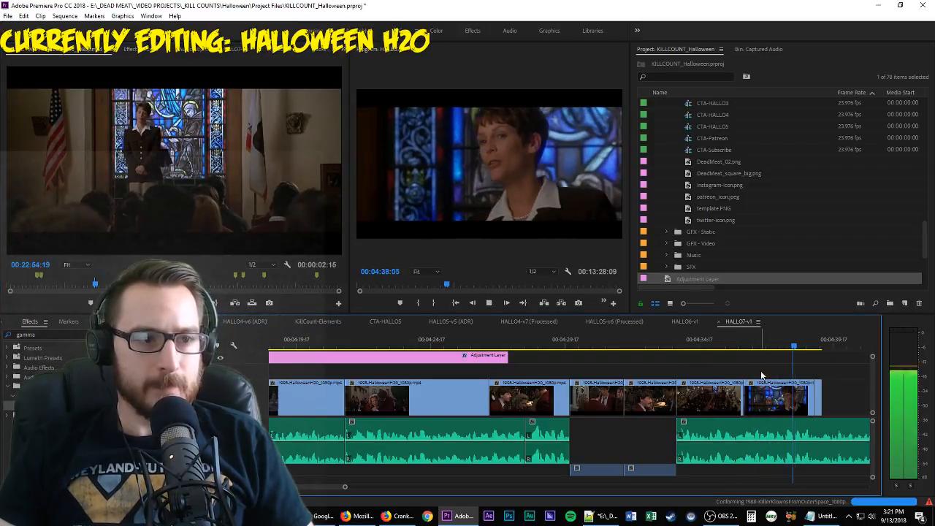
{"action": "left_click", "coordinate": [717, 344]}
{"action": "key", "text": "space"}
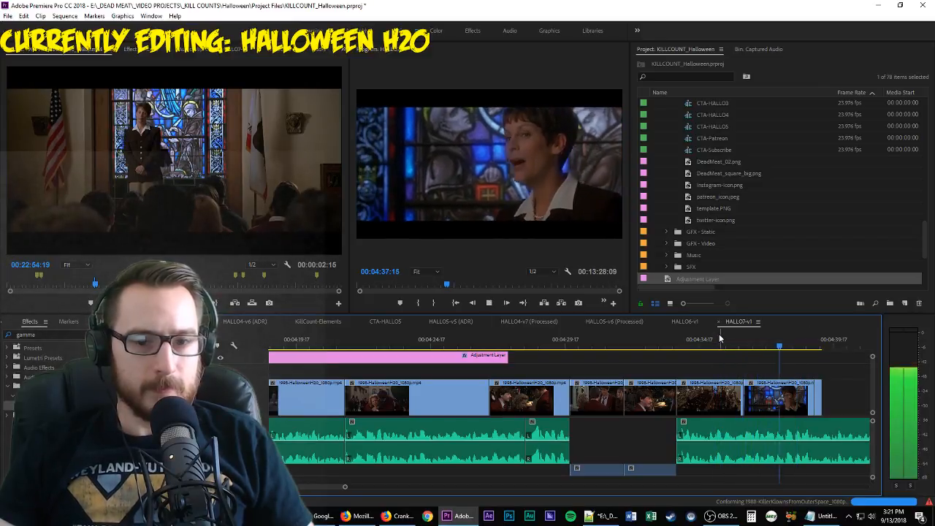
{"action": "key", "text": "space"}
{"action": "left_click", "coordinate": [254, 189]}
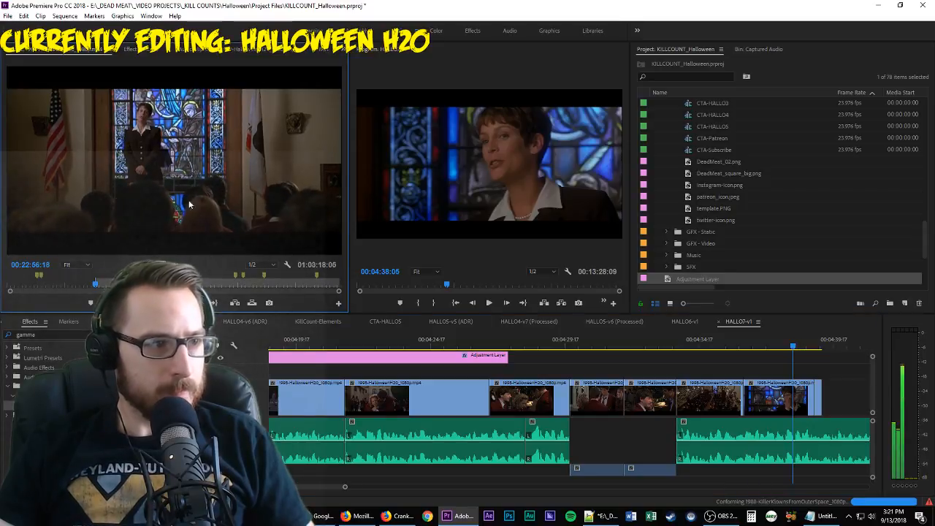
{"action": "key", "text": "o"}
{"action": "left_click_drag", "start_coordinate": [224, 273], "coordinate": [795, 395]}
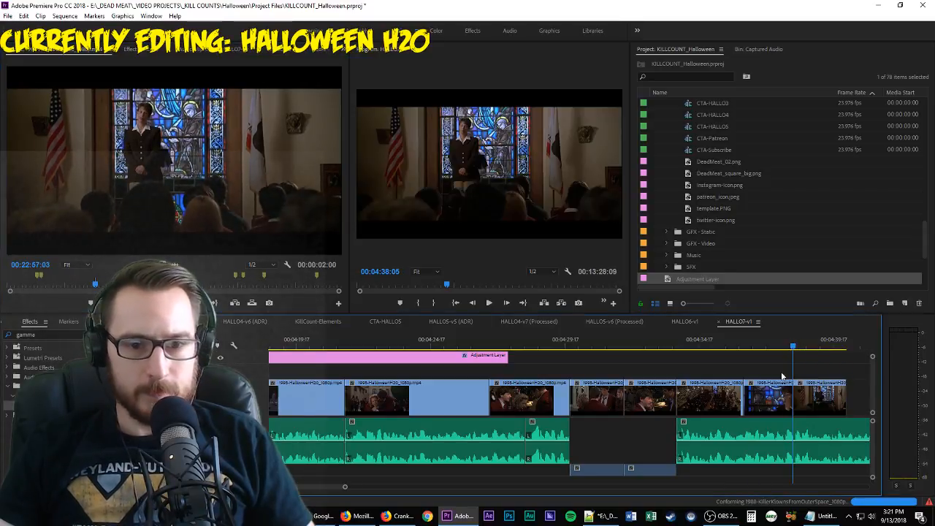
Move the wide podium shot later and trim it to end at the narration cut around 00:04:41:05
{"action": "left_click", "coordinate": [769, 346]}
{"action": "key", "text": "space"}
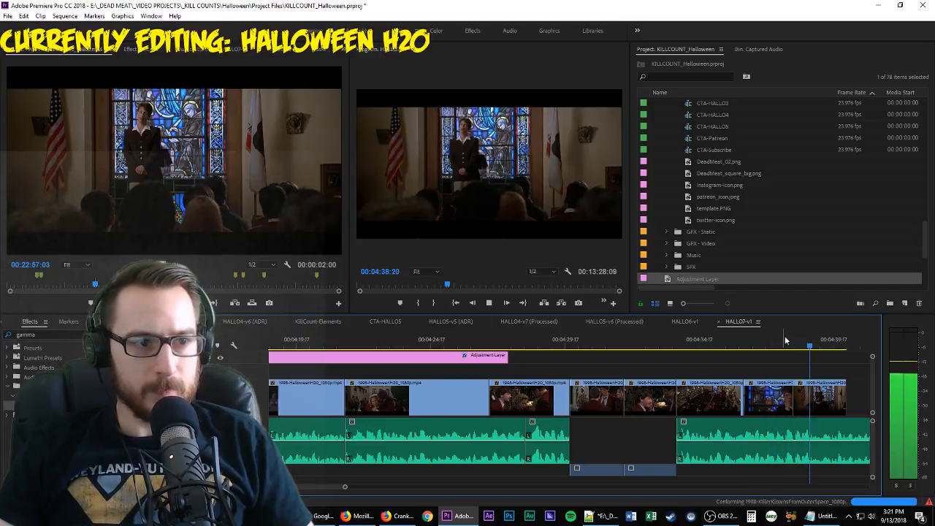
{"action": "scroll", "coordinate": [808, 380], "scroll_direction": "down", "scroll_amount": 2}
{"action": "left_click", "coordinate": [707, 346]}
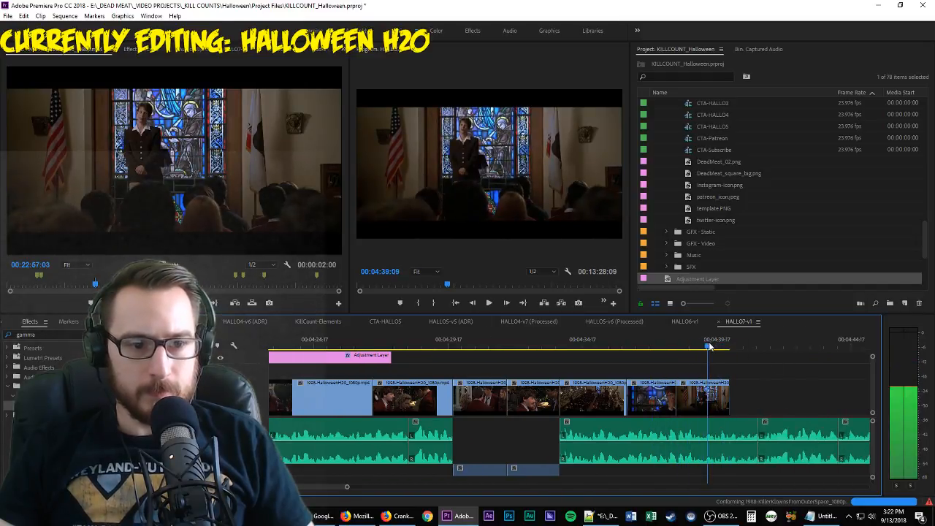
{"action": "left_click_drag", "start_coordinate": [720, 398], "coordinate": [763, 398]}
{"action": "key", "text": "space"}
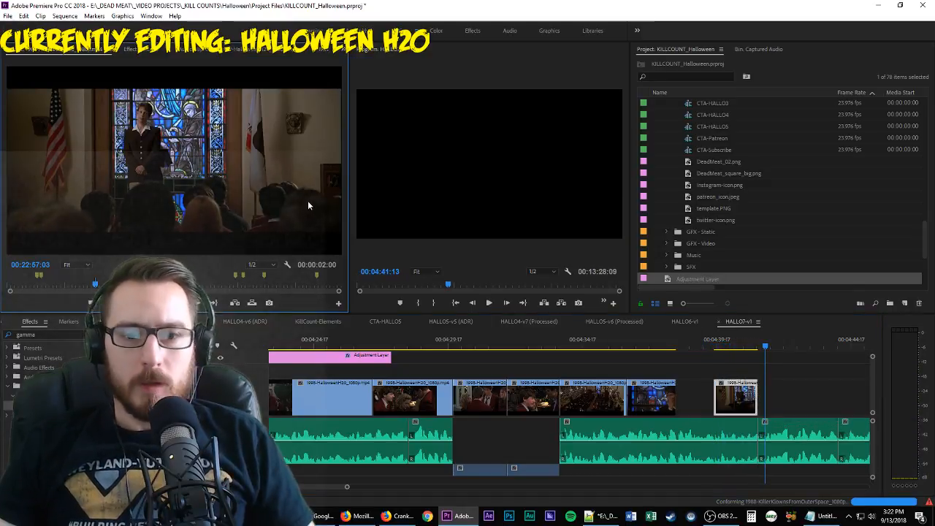
Mark a 0:23 source range of the seated students and fill the gap before the wide podium shot with its video
{"action": "key", "text": "space"}
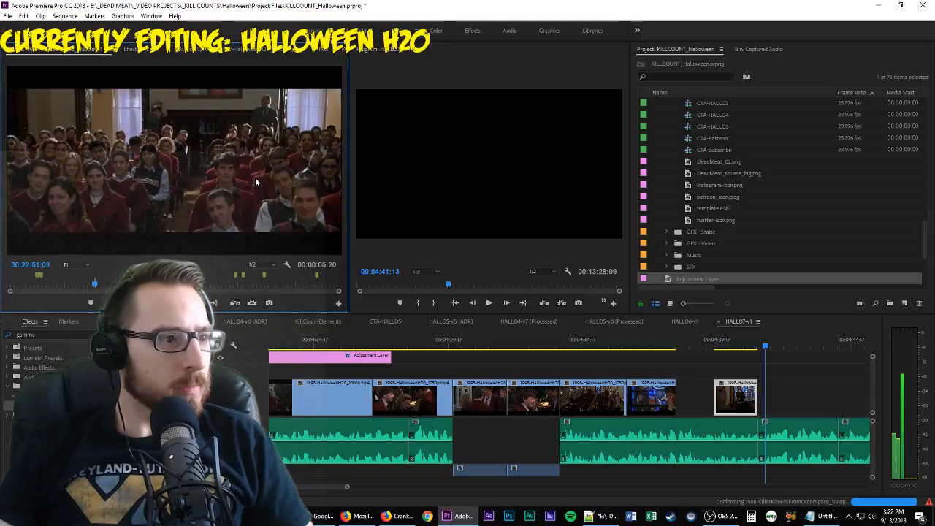
{"action": "key", "text": "space"}
{"action": "key", "text": "o"}
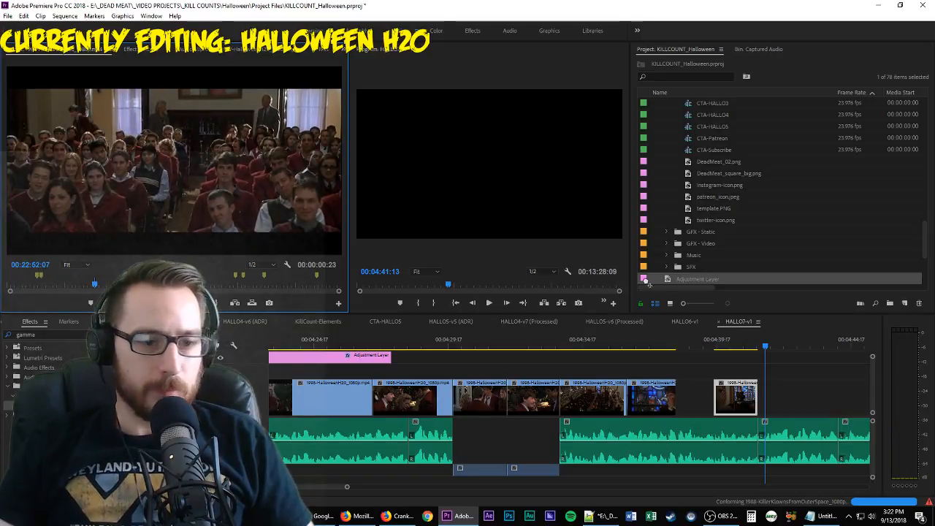
{"action": "left_click_drag", "start_coordinate": [166, 264], "coordinate": [456, 292]}
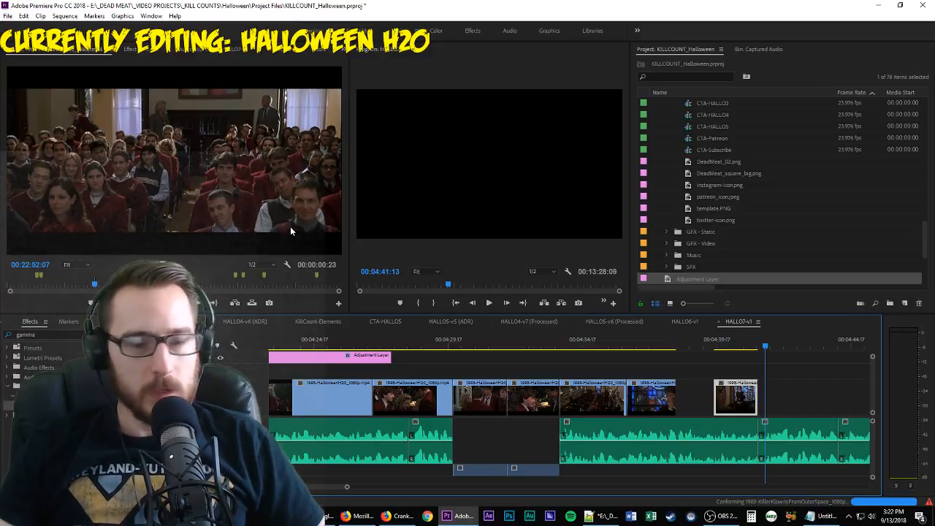
{"action": "left_click", "coordinate": [150, 258]}
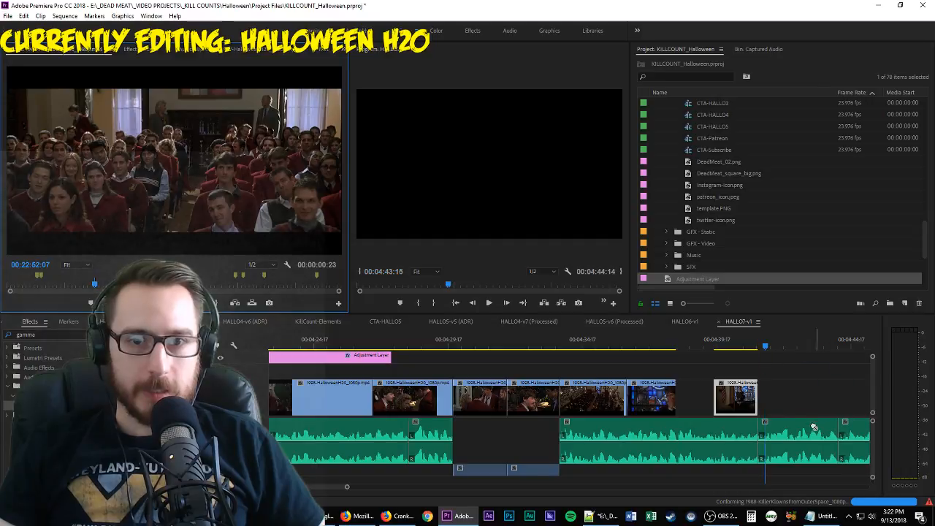
{"action": "left_click_drag", "start_coordinate": [786, 399], "coordinate": [747, 407]}
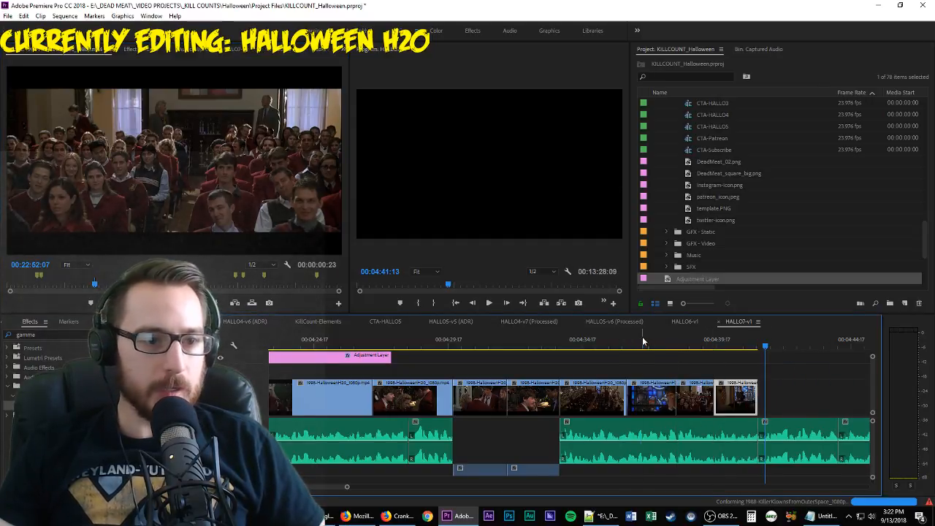
Play back the assembly shots against the narration and save the project
{"action": "left_click", "coordinate": [643, 340]}
{"action": "key", "text": "space"}
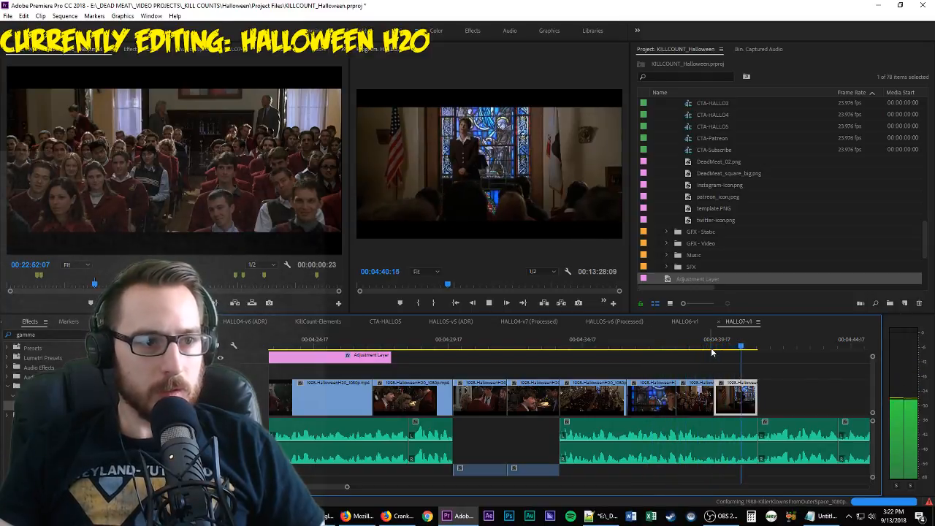
{"action": "key", "text": "ctrl+s"}
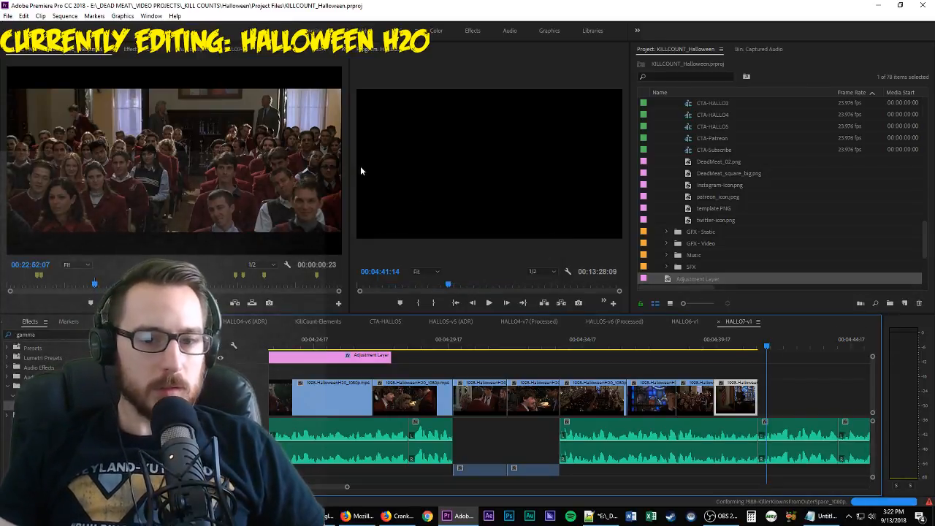
Mark a 3:03 source range of the couple in the brick doorway and overwrite its video at the narration cut around 00:04:41:05
{"action": "left_click", "coordinate": [206, 176]}
{"action": "key", "text": "space"}
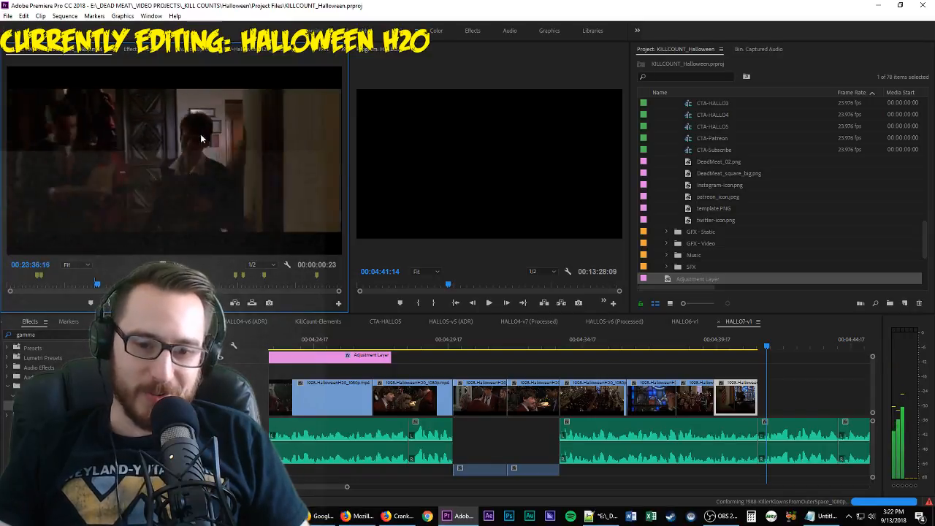
{"action": "key", "text": "space"}
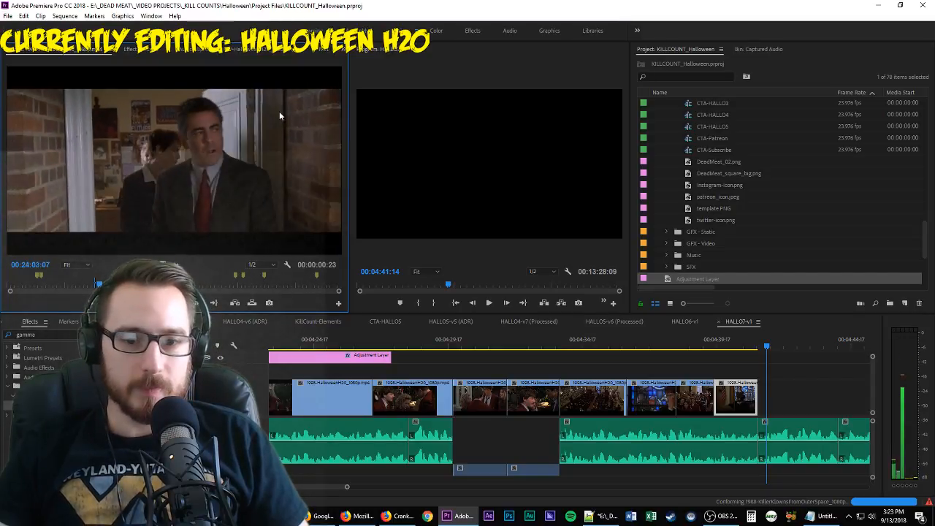
{"action": "key", "text": "i"}
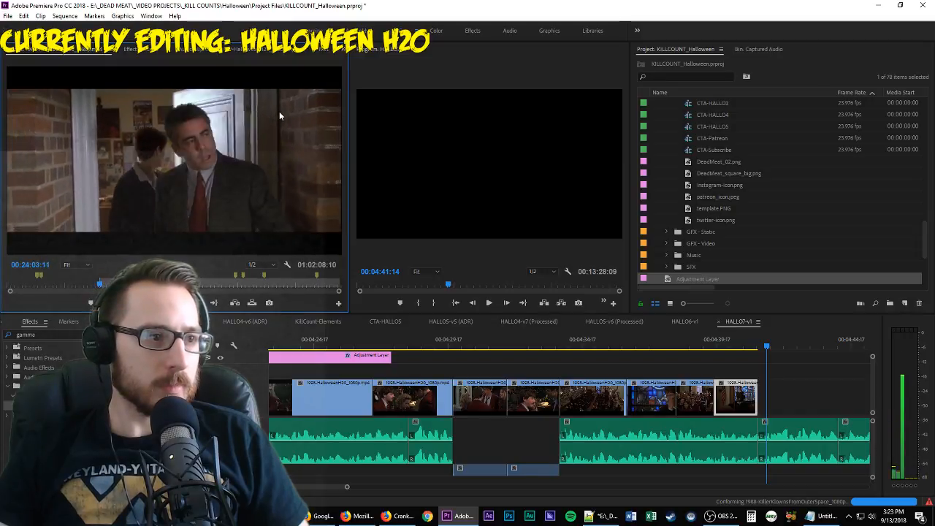
{"action": "key", "text": "i"}
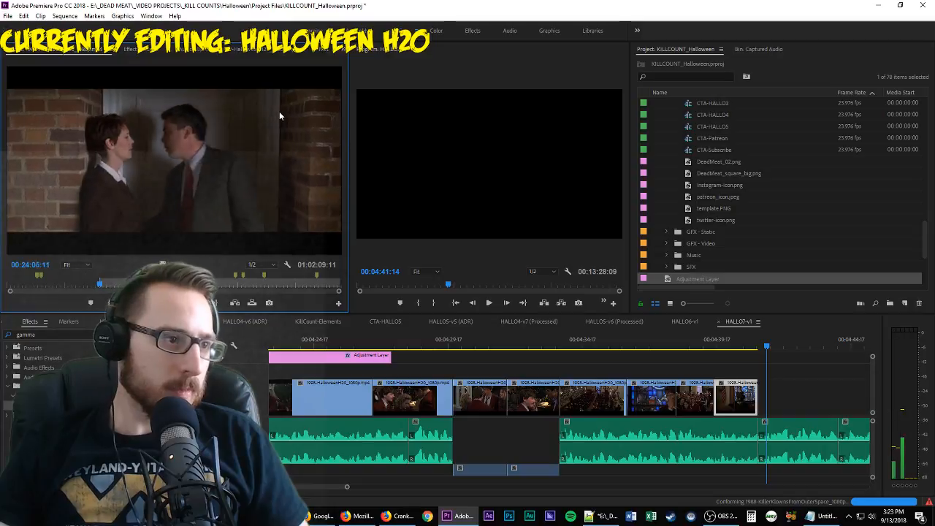
{"action": "key", "text": "o"}
{"action": "key", "text": "space"}
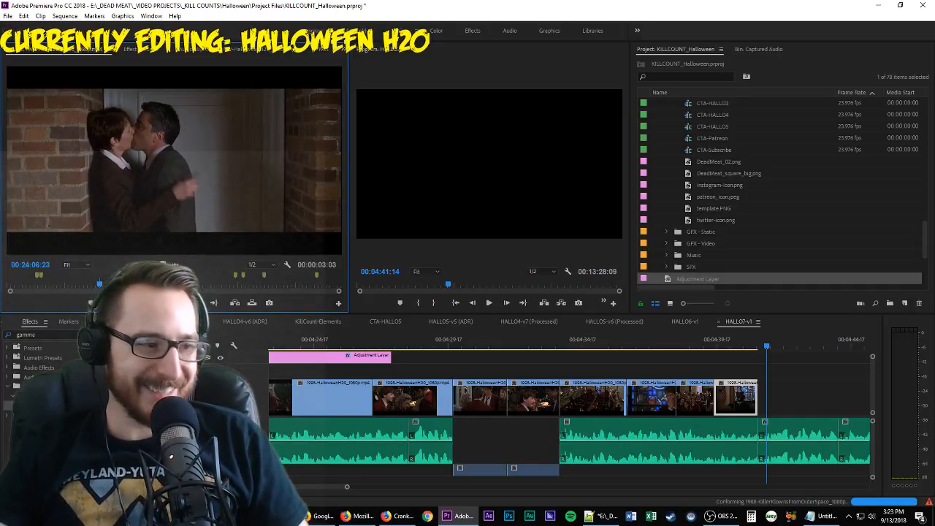
{"action": "left_click_drag", "start_coordinate": [164, 264], "coordinate": [763, 387]}
Play the doorway clip against the narration and trim its end to 00:04:44:06
{"action": "scroll", "coordinate": [730, 394], "scroll_direction": "down", "scroll_amount": 2}
{"action": "left_click", "coordinate": [615, 344]}
{"action": "key", "text": "space"}
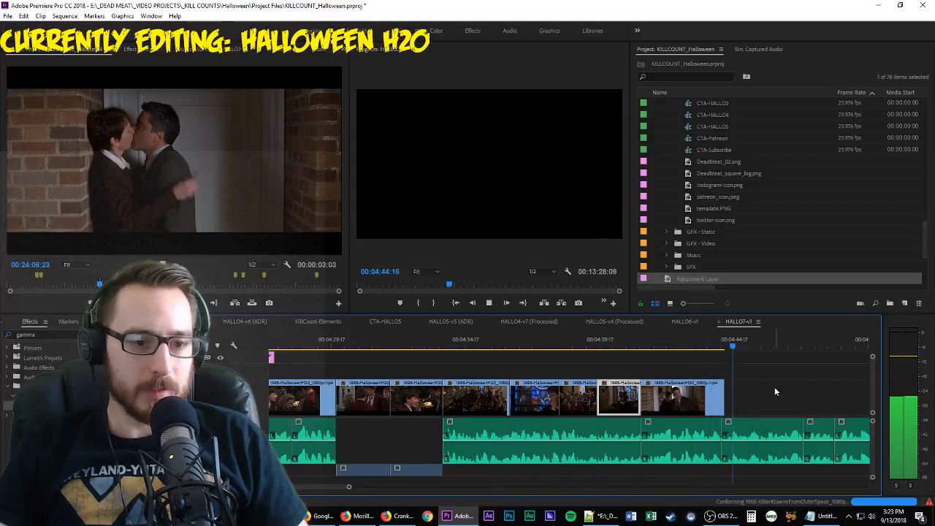
Scan the source footage past the doorway kiss and replay the uncovered narration from 00:04:44:06
{"action": "left_click", "coordinate": [249, 195]}
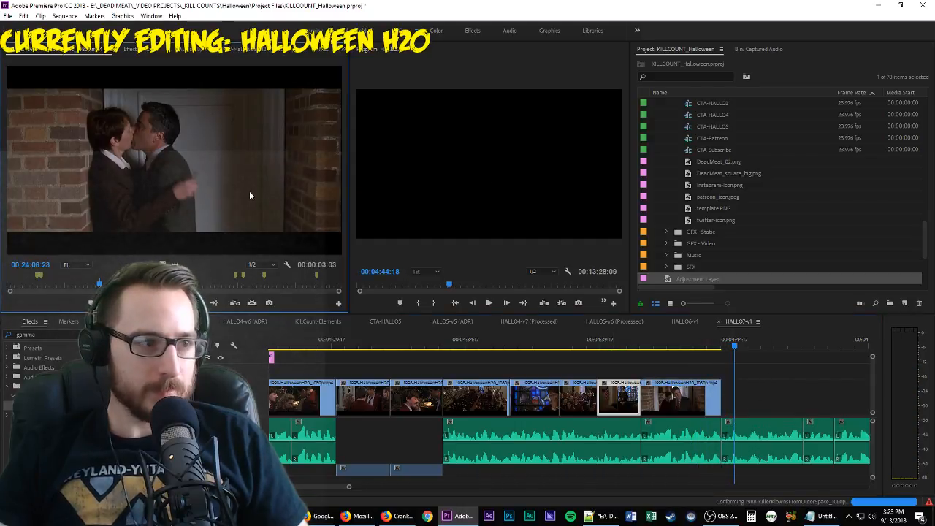
{"action": "key", "text": "l"}
{"action": "key", "text": "l"}
{"action": "key", "text": "l"}
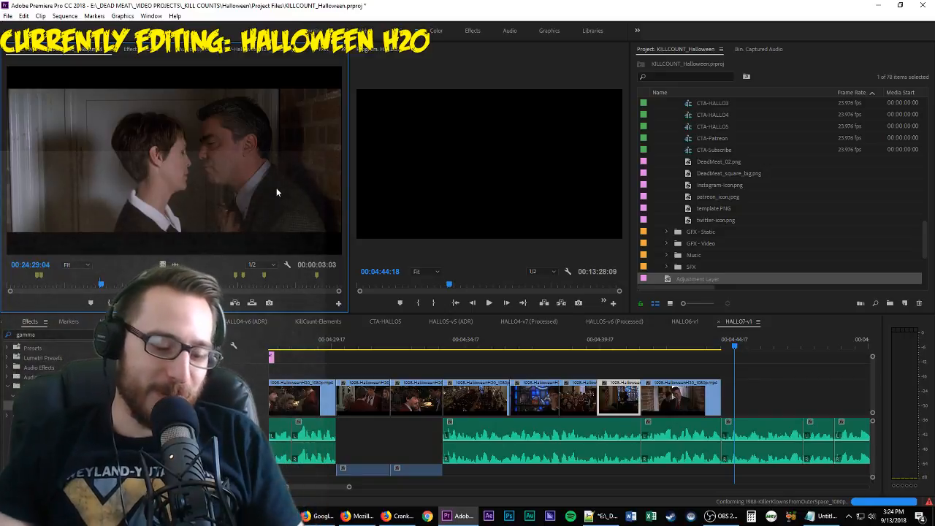
{"action": "left_click", "coordinate": [759, 375]}
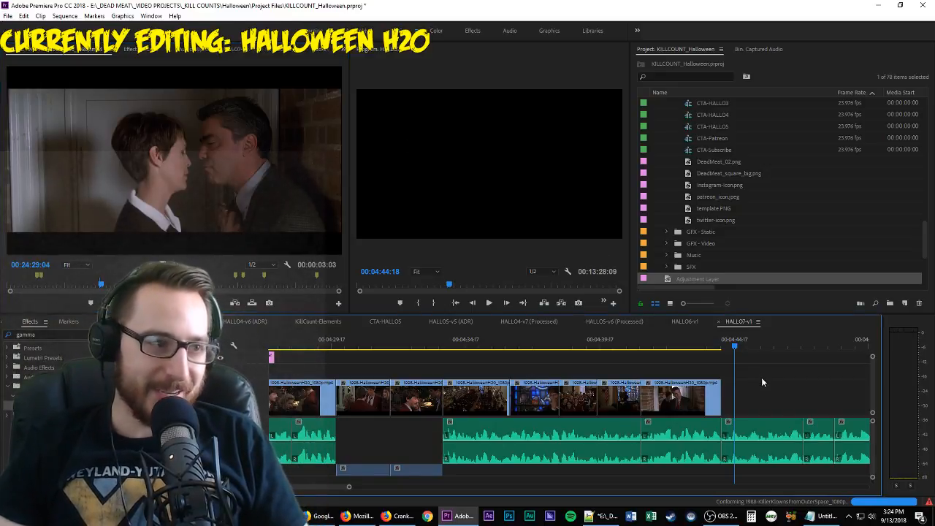
{"action": "scroll", "coordinate": [757, 387], "scroll_direction": "down", "scroll_amount": 2}
{"action": "key", "text": "Up"}
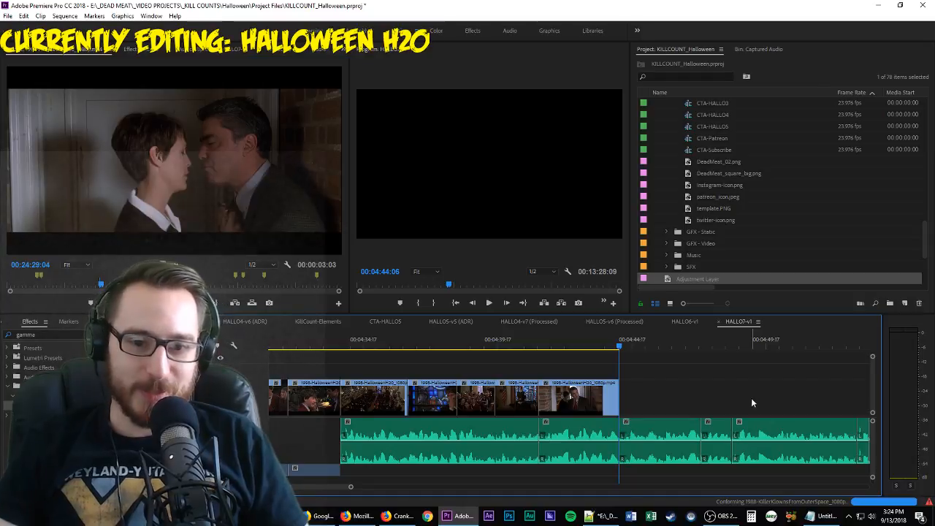
{"action": "left_click", "coordinate": [752, 398]}
{"action": "key", "text": "space"}
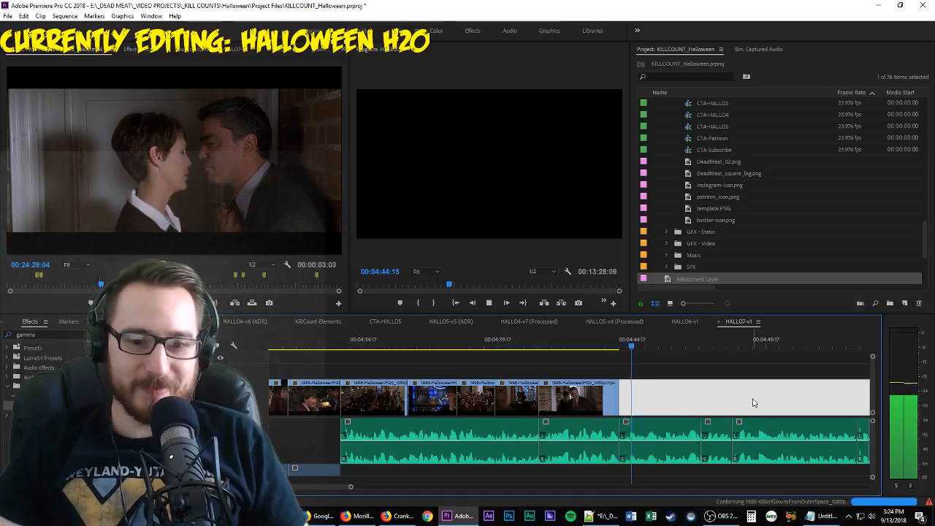
Search the doorway scene in the source for the next shot and mark an in point at 00:24:34:20
{"action": "left_click", "coordinate": [236, 182]}
{"action": "key", "text": "space"}
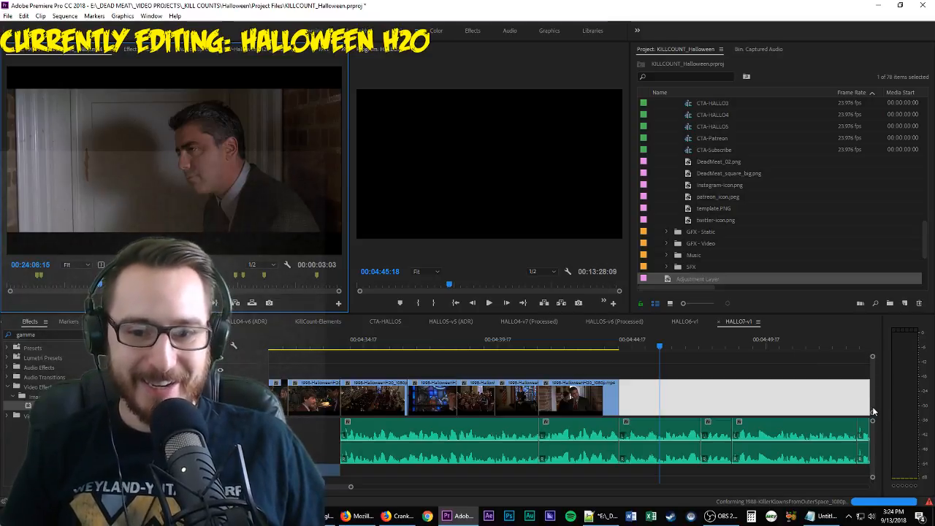
{"action": "key", "text": "space"}
{"action": "key", "text": "space"}
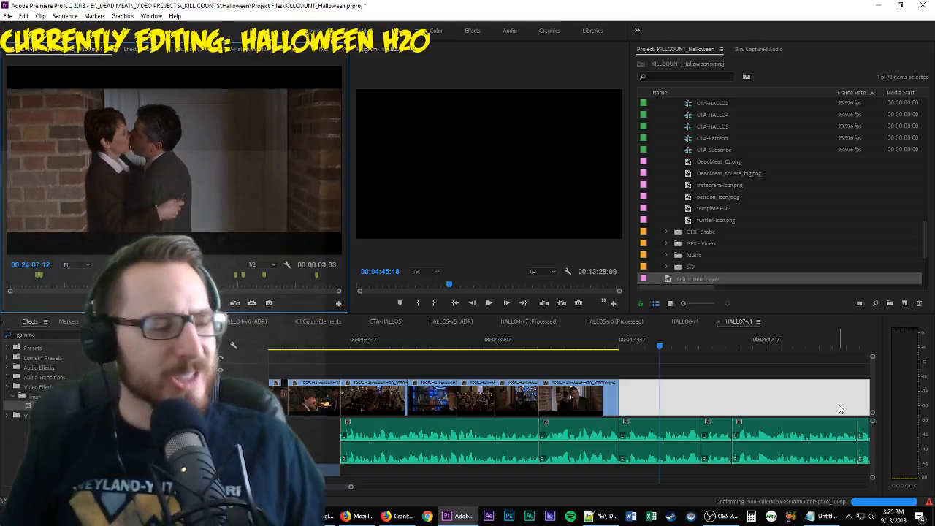
{"action": "key", "text": "End"}
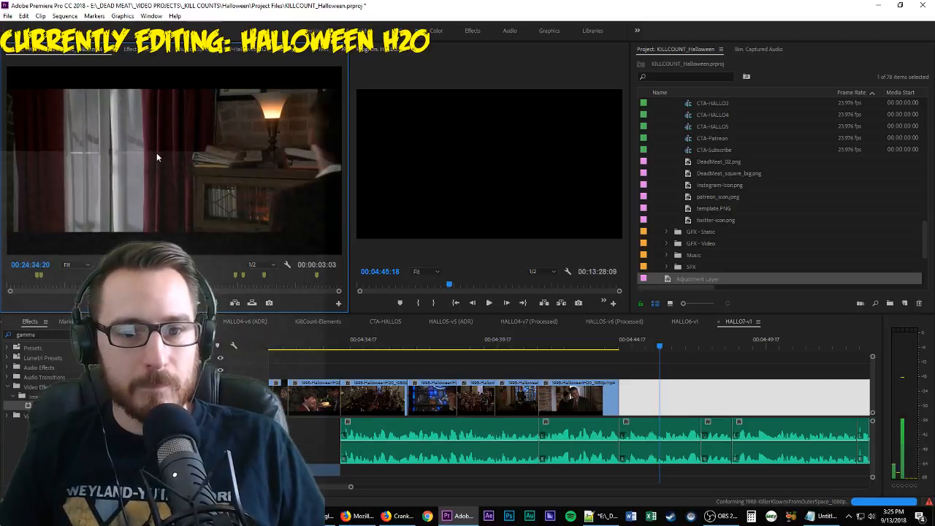
{"action": "key", "text": "i"}
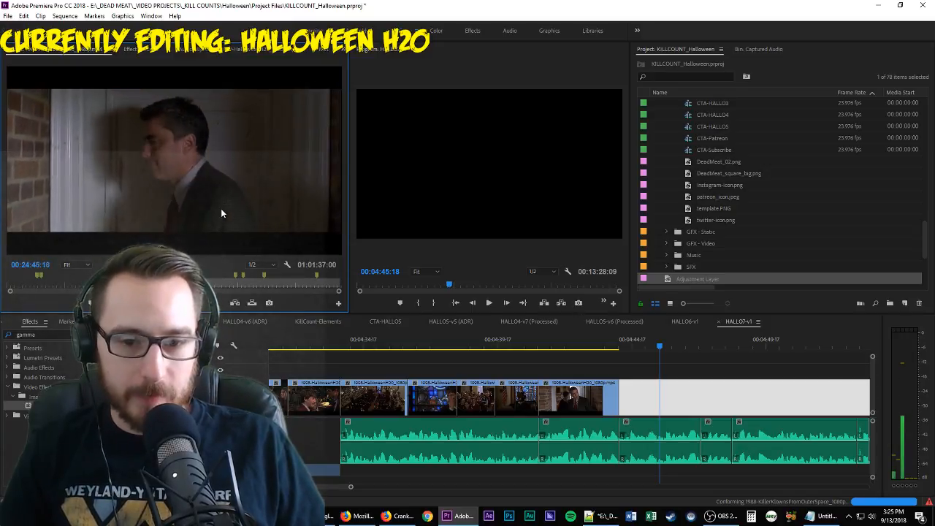
Find the doorway kiss in the source, mark a 3:00 range ending at 00:24:33:19, and place its video right after the previous doorway clip
{"action": "key", "text": "j"}
{"action": "key", "text": "j"}
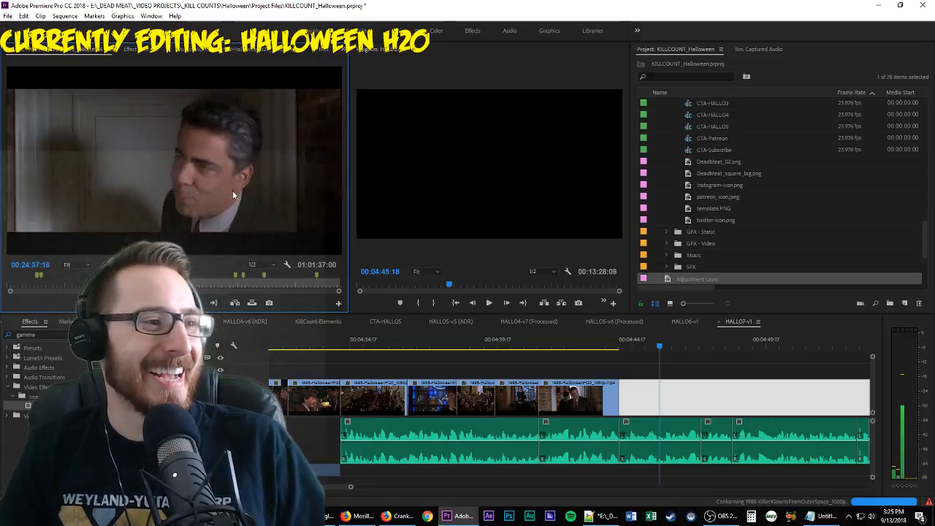
{"action": "key", "text": "l"}
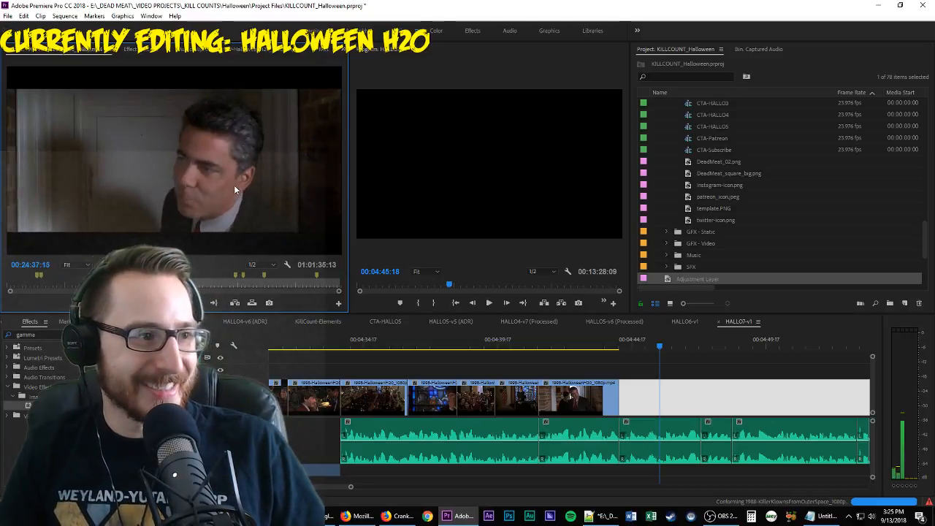
{"action": "key", "text": "j"}
{"action": "key", "text": "j"}
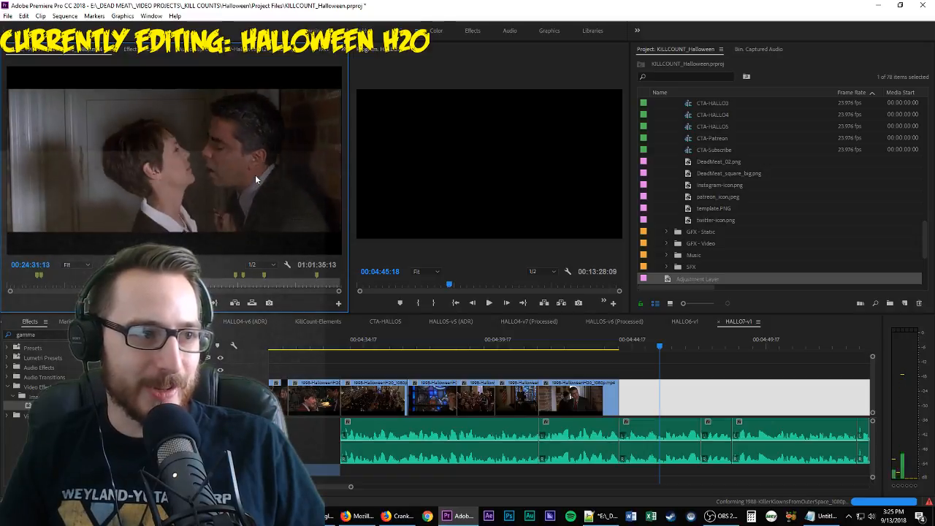
{"action": "key", "text": "k"}
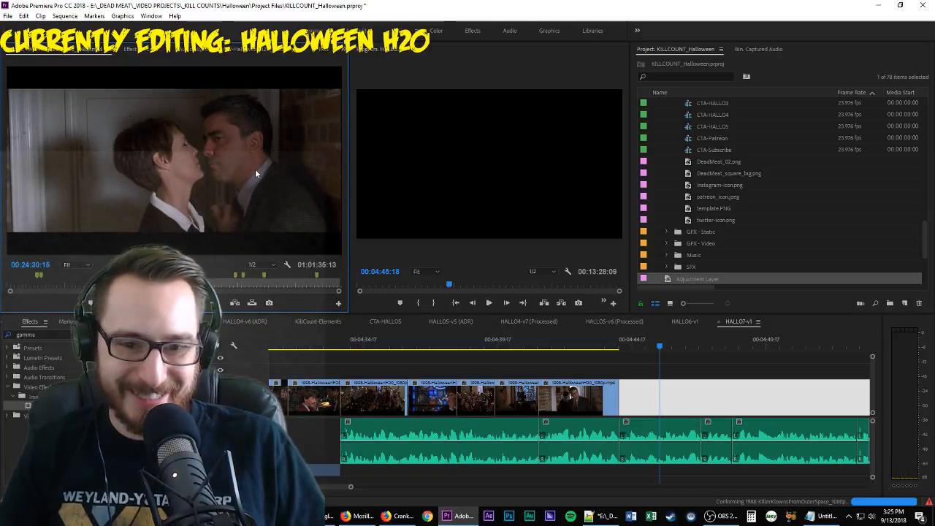
{"action": "key", "text": "j"}
{"action": "left_click_drag", "start_coordinate": [617, 349], "coordinate": [622, 349]}
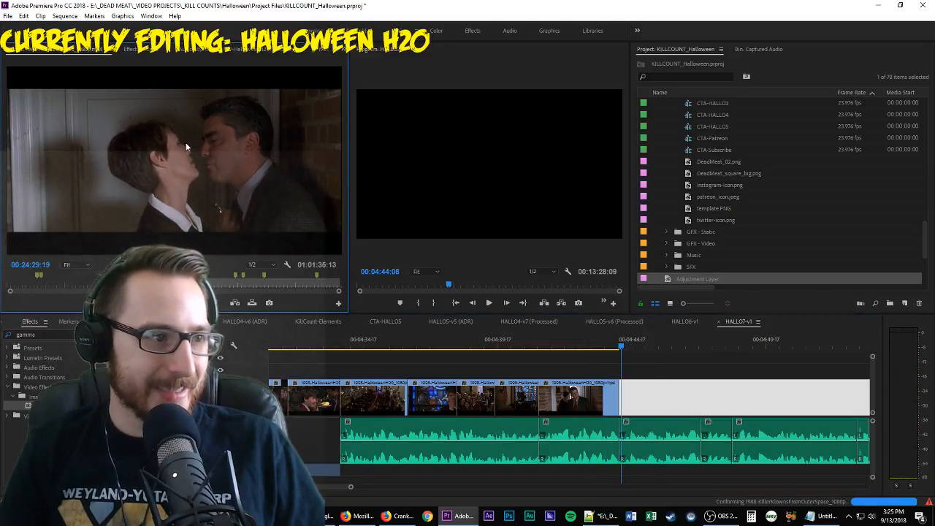
{"action": "key", "text": "l"}
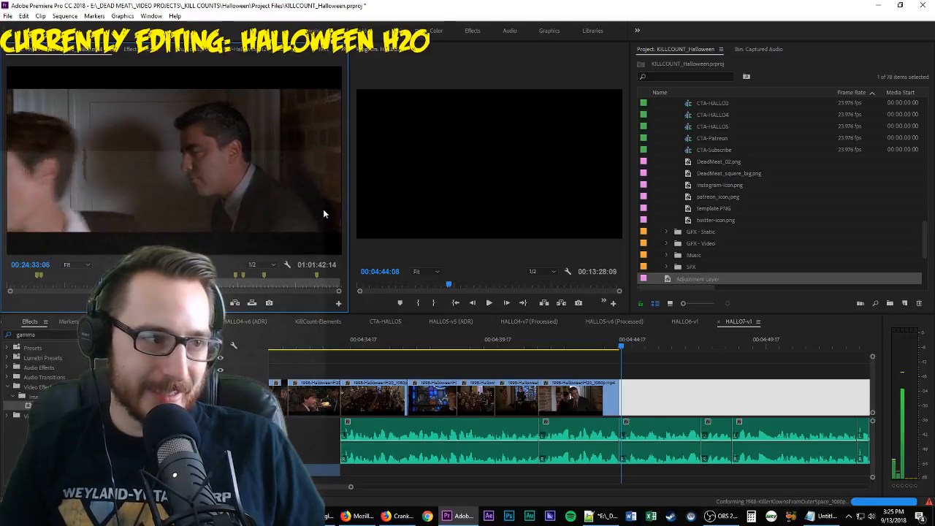
{"action": "key", "text": "o"}
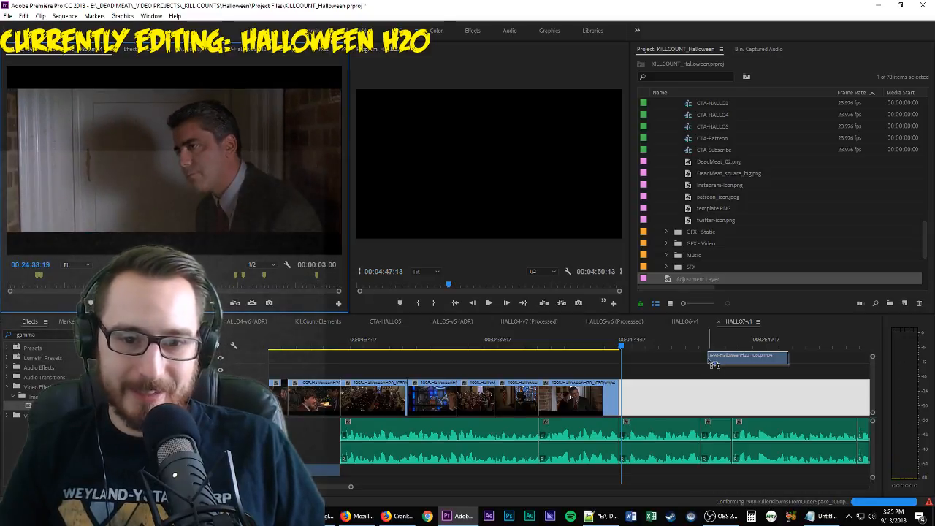
{"action": "left_click_drag", "start_coordinate": [714, 363], "coordinate": [629, 398]}
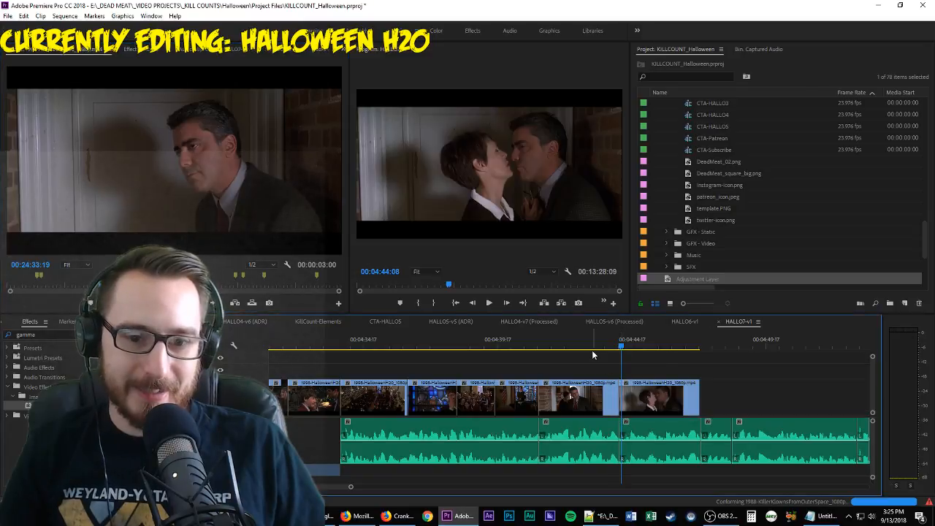
Extend the kiss clip's end slightly to the narration cut around 00:04:47:07 and play past it
{"action": "key", "text": "shift+k"}
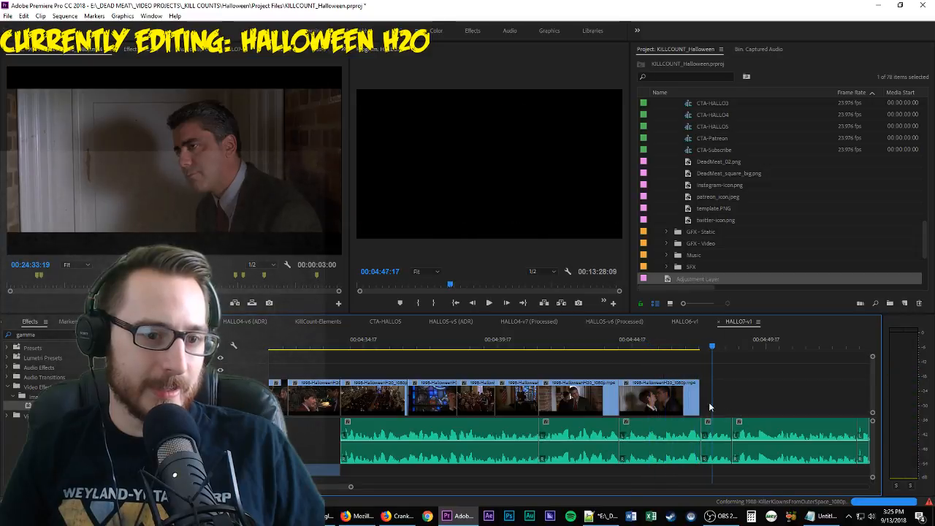
{"action": "left_click_drag", "start_coordinate": [698, 400], "coordinate": [699, 400]}
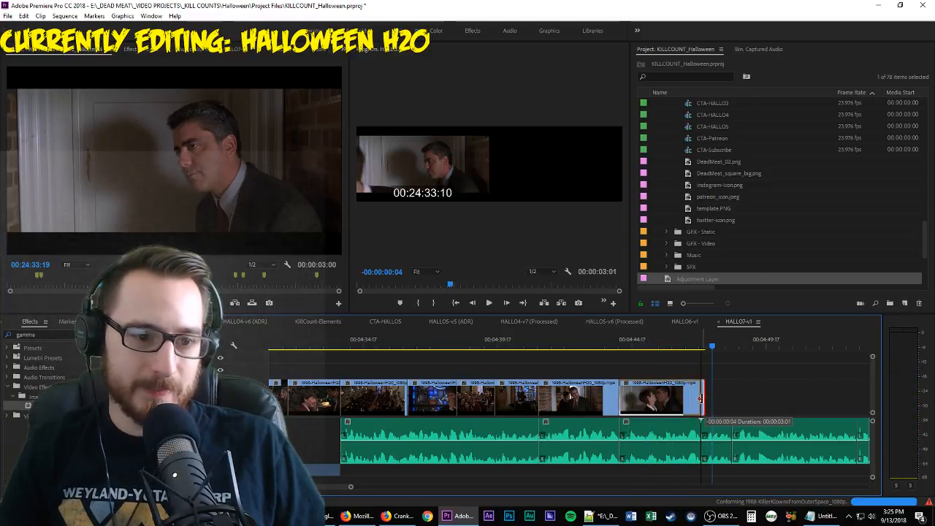
{"action": "left_click", "coordinate": [669, 339]}
{"action": "key", "text": "space"}
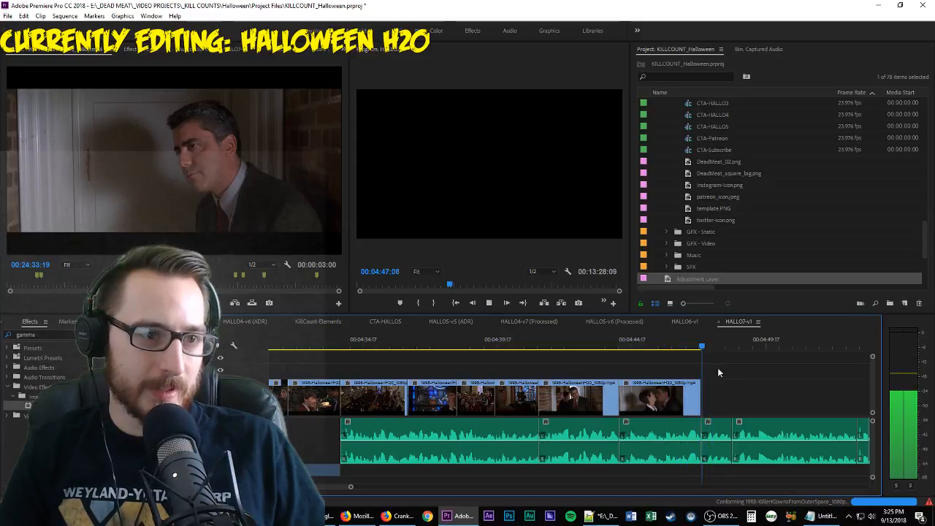
{"action": "key", "text": "space"}
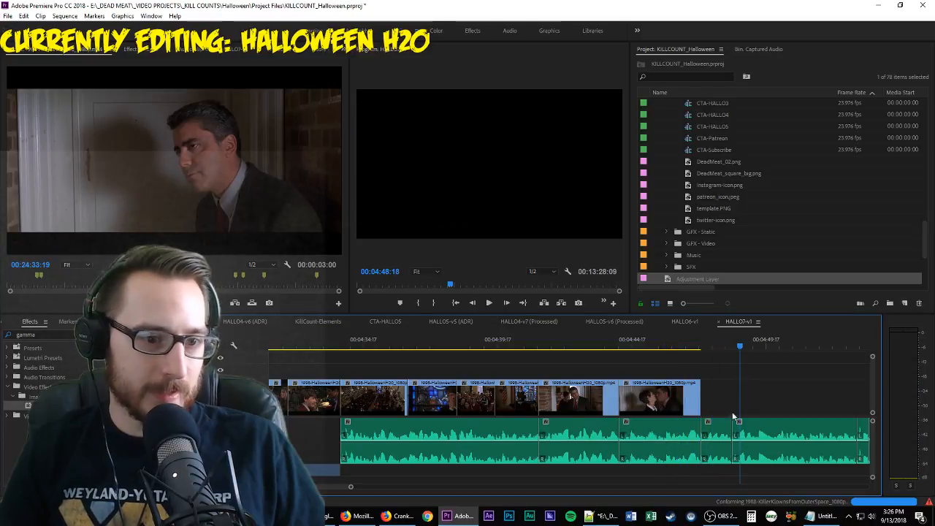
Extend the kiss clip's end to the following narration cut around 00:04:48:10, replay it, and save the project
{"action": "left_click_drag", "start_coordinate": [698, 399], "coordinate": [747, 399]}
{"action": "left_click", "coordinate": [668, 339]}
{"action": "key", "text": "space"}
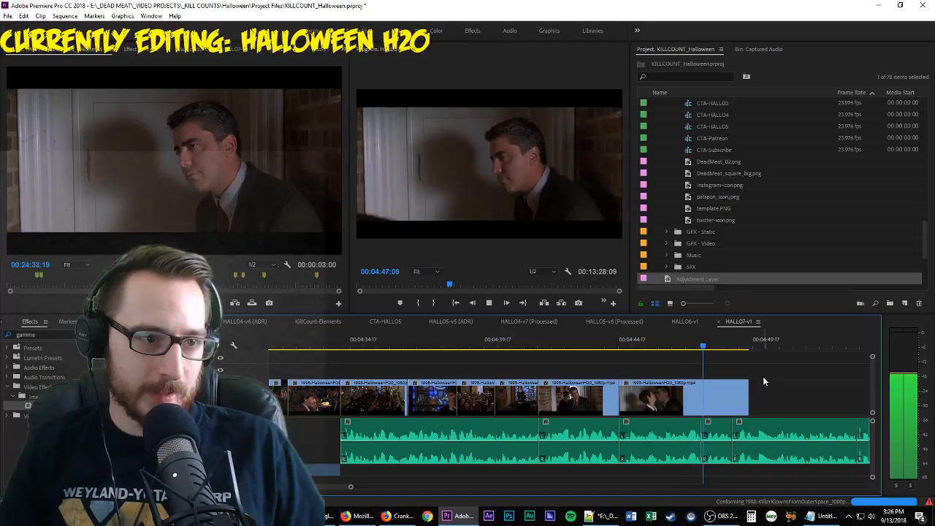
{"action": "key", "text": "space"}
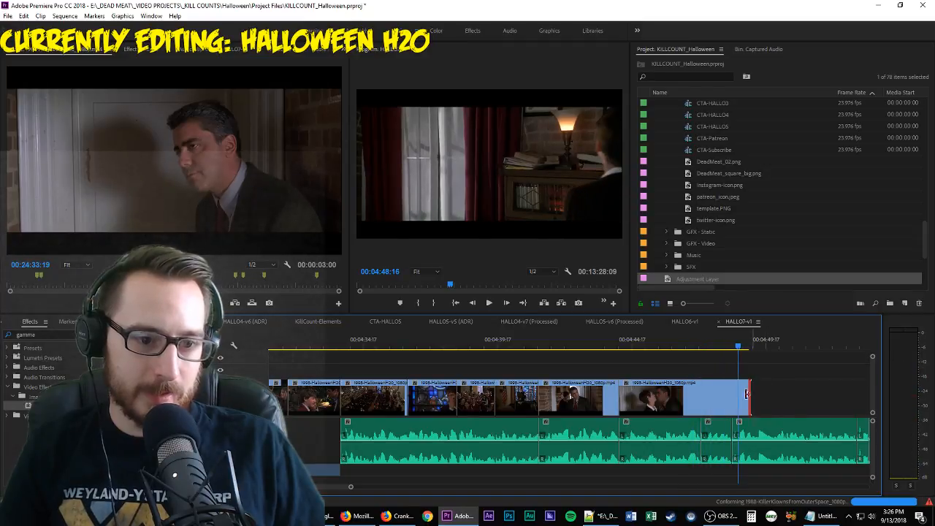
{"action": "left_click_drag", "start_coordinate": [745, 394], "coordinate": [730, 394]}
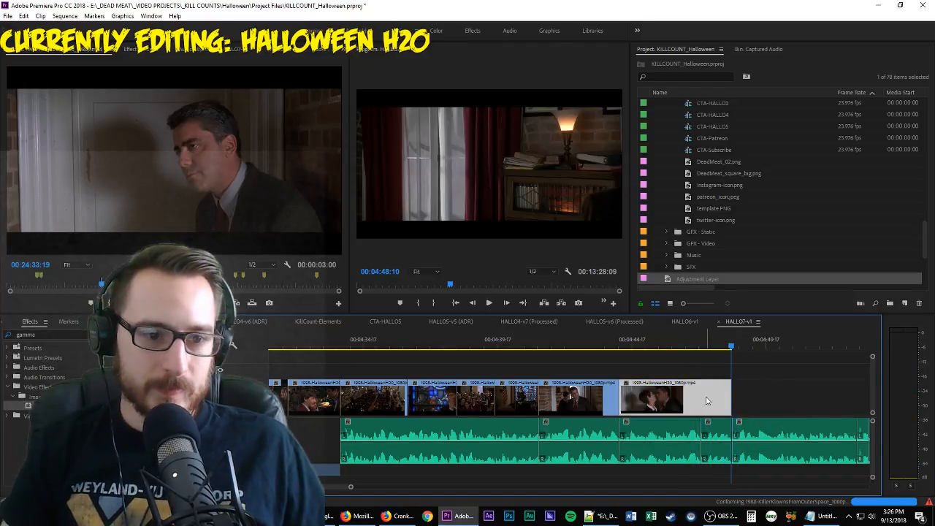
{"action": "key", "text": "Up"}
{"action": "key", "text": "space"}
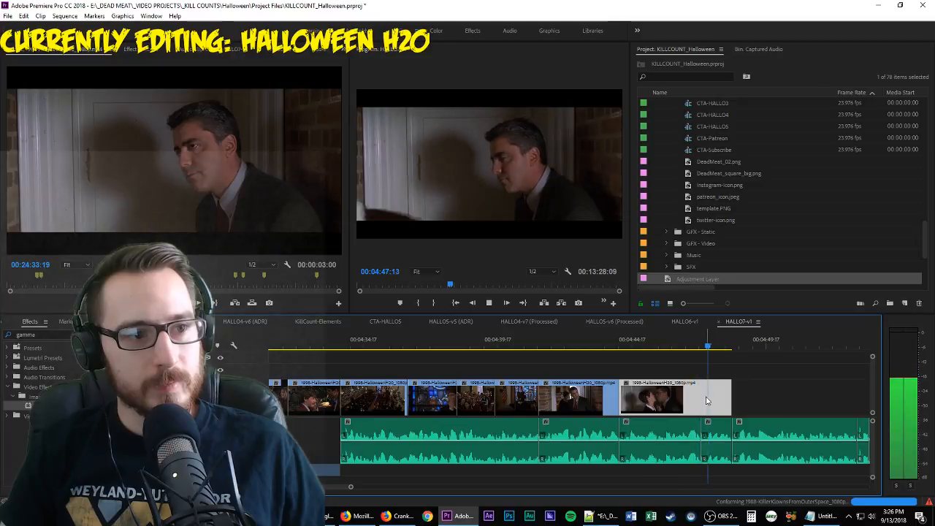
{"action": "key", "text": "ctrl+s"}
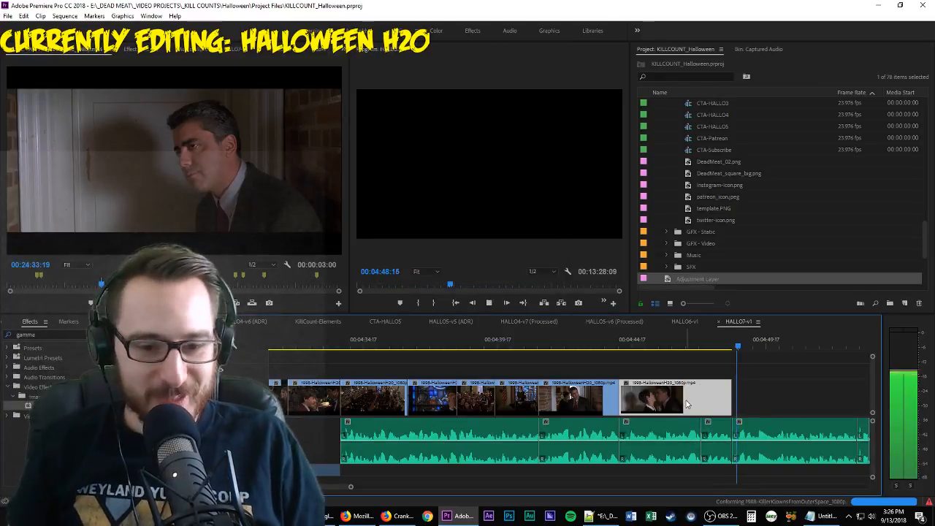
Scan the source on to the guard on the phone and play the uncovered narration to about 00:04:56:22
{"action": "left_click", "coordinate": [237, 182]}
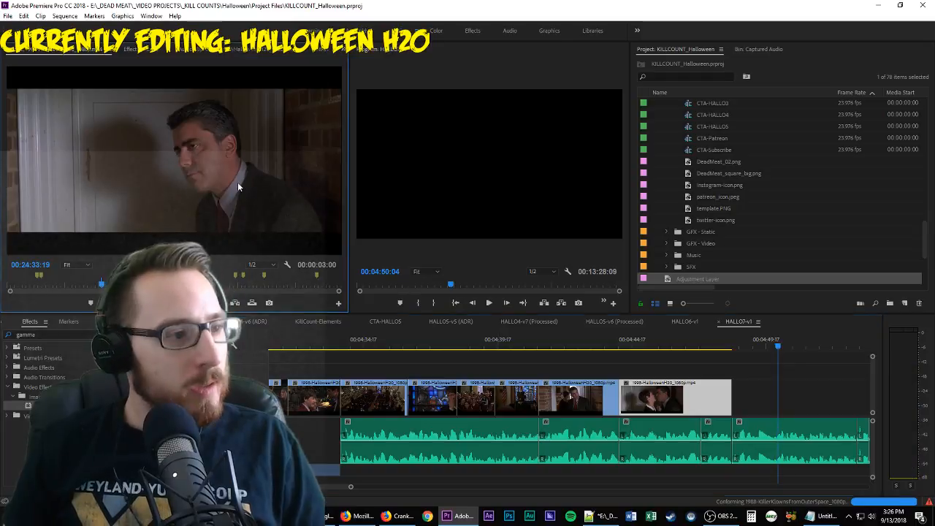
{"action": "key", "text": "l"}
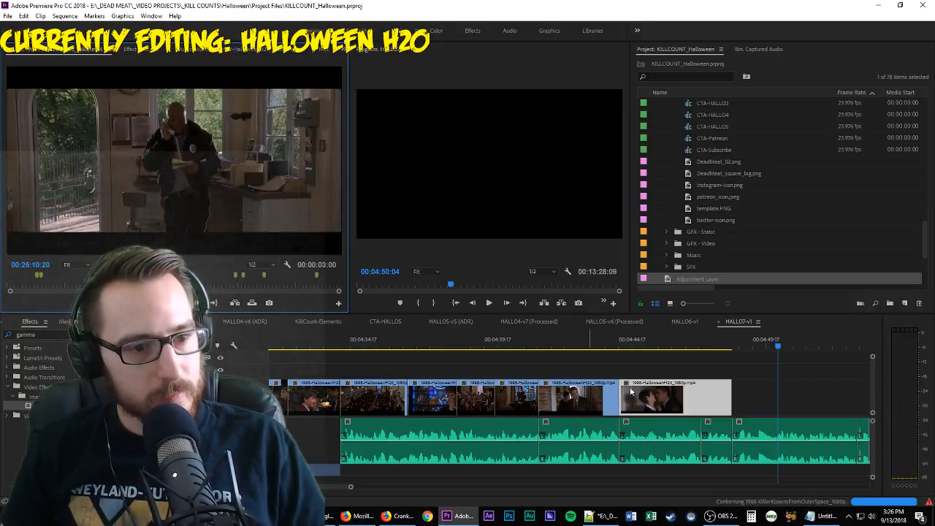
{"action": "scroll", "coordinate": [790, 395], "scroll_direction": "down", "scroll_amount": 2}
{"action": "scroll", "coordinate": [790, 395], "scroll_direction": "down", "scroll_amount": 2}
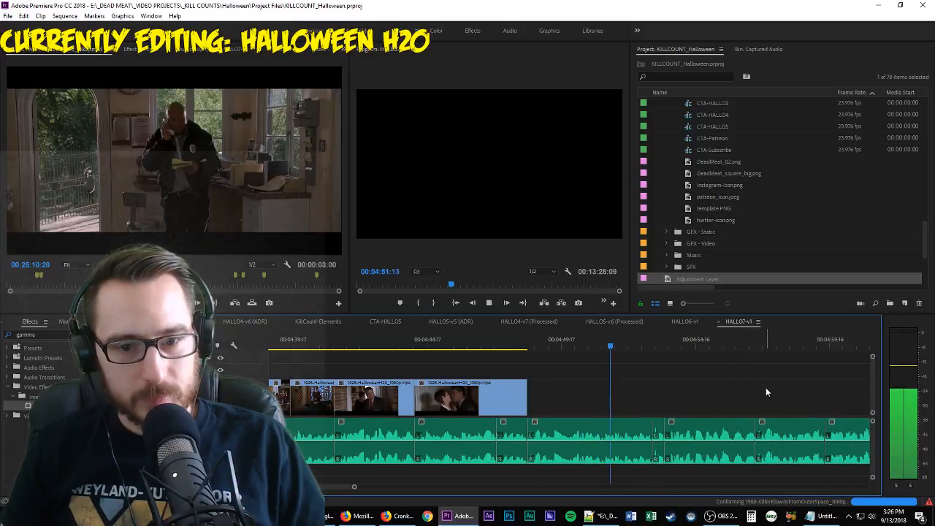
{"action": "scroll", "coordinate": [759, 391], "scroll_direction": "down", "scroll_amount": 2}
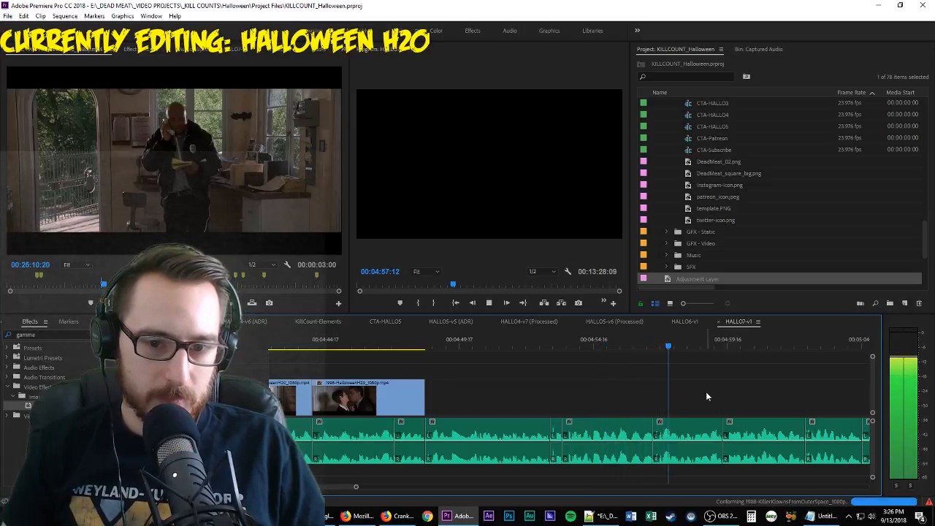
{"action": "key", "text": "space"}
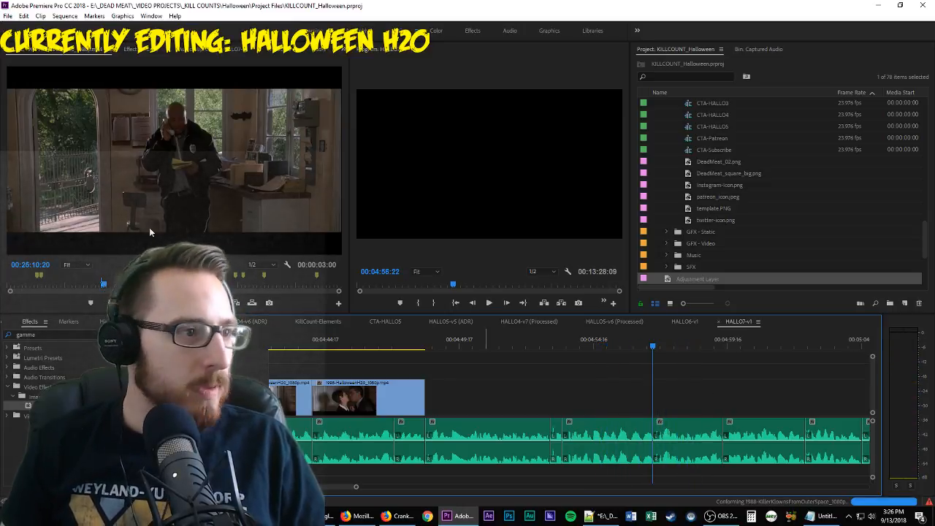
Raise the playback volume and mark a 7:23 source range of the guard's phone call ending at 00:25:25:12
{"action": "left_click", "coordinate": [225, 151]}
{"action": "key", "text": "i"}
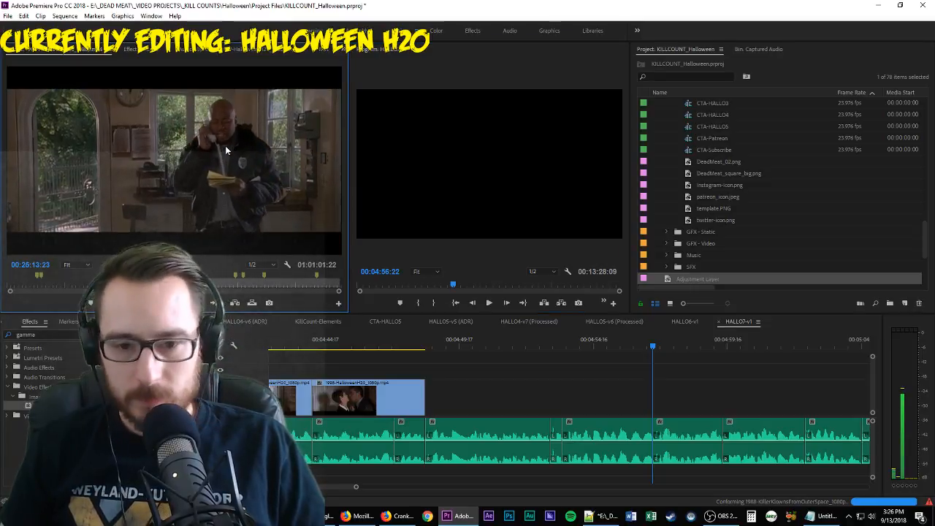
{"action": "key", "text": "XF86AudioRaiseVolume"}
{"action": "key", "text": "XF86AudioRaiseVolume"}
{"action": "key", "text": "XF86AudioRaiseVolume"}
{"action": "key", "text": "XF86AudioRaiseVolume"}
{"action": "key", "text": "XF86AudioRaiseVolume"}
{"action": "key", "text": "XF86AudioRaiseVolume"}
{"action": "key", "text": "XF86AudioRaiseVolume"}
{"action": "key", "text": "XF86AudioRaiseVolume"}
{"action": "key", "text": "XF86AudioRaiseVolume"}
{"action": "key", "text": "XF86AudioRaiseVolume"}
{"action": "key", "text": "XF86AudioRaiseVolume"}
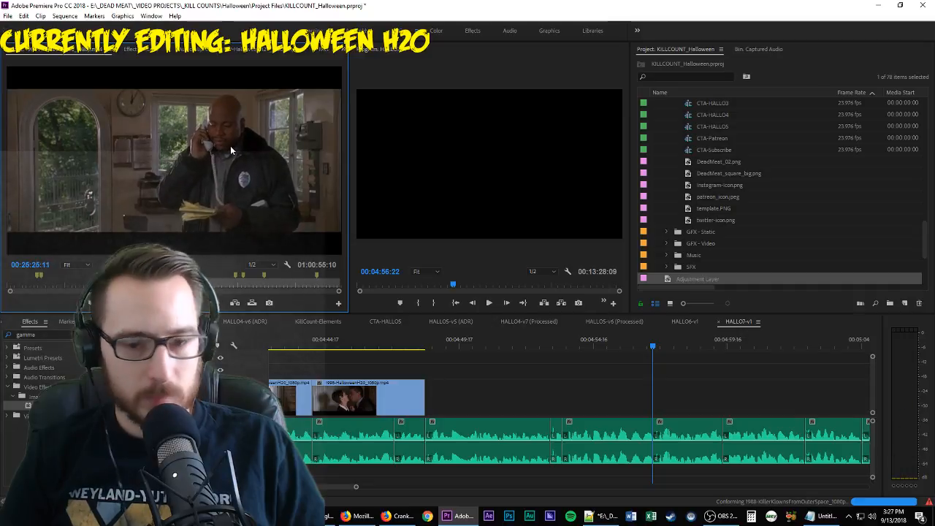
{"action": "key", "text": "o"}
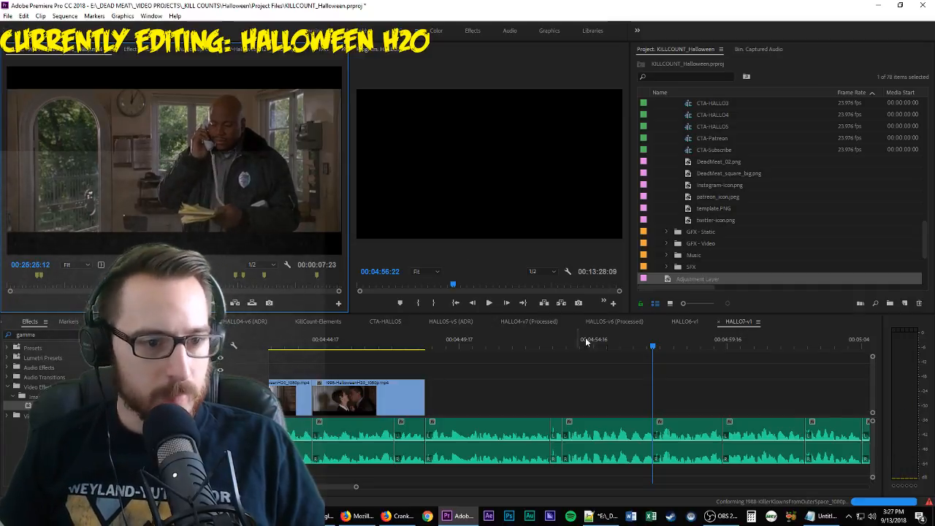
Play the narration to the cut at 00:05:02:14 and insert the guard's phone call there with its audio
{"action": "key", "text": "."}
{"action": "key", "text": "space"}
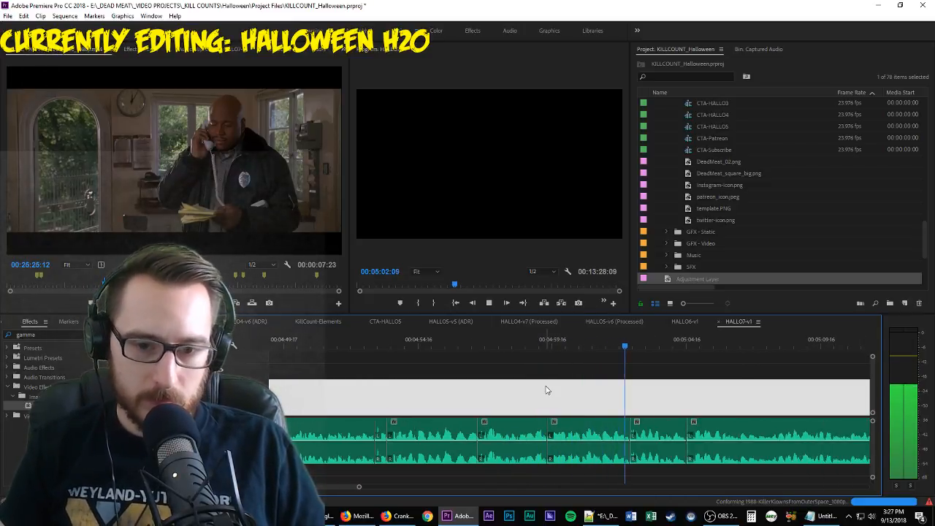
{"action": "key", "text": "space"}
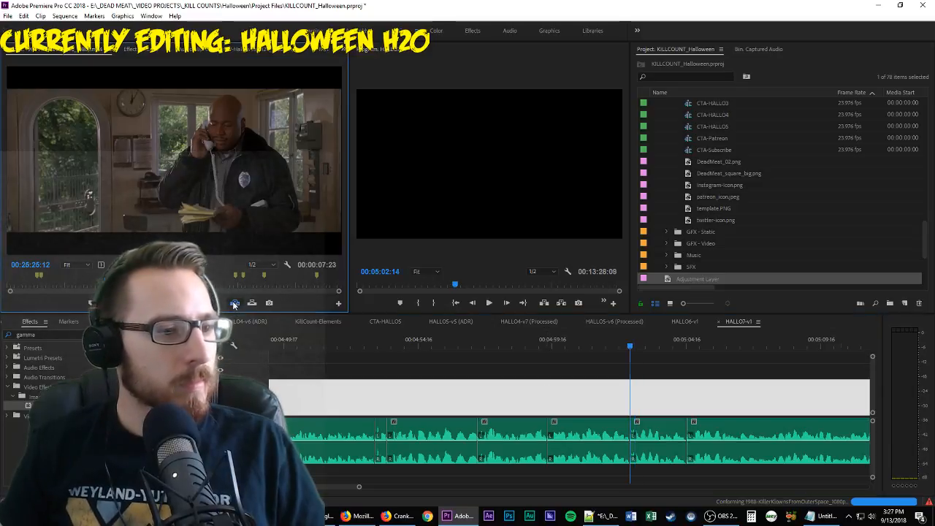
{"action": "left_click", "coordinate": [235, 303]}
Extend the start of the guard clip's video back to the narration cut around 00:04:56:22 and play the join
{"action": "scroll", "coordinate": [529, 405], "scroll_direction": "up", "scroll_amount": 6}
{"action": "left_click_drag", "start_coordinate": [762, 404], "coordinate": [741, 403]}
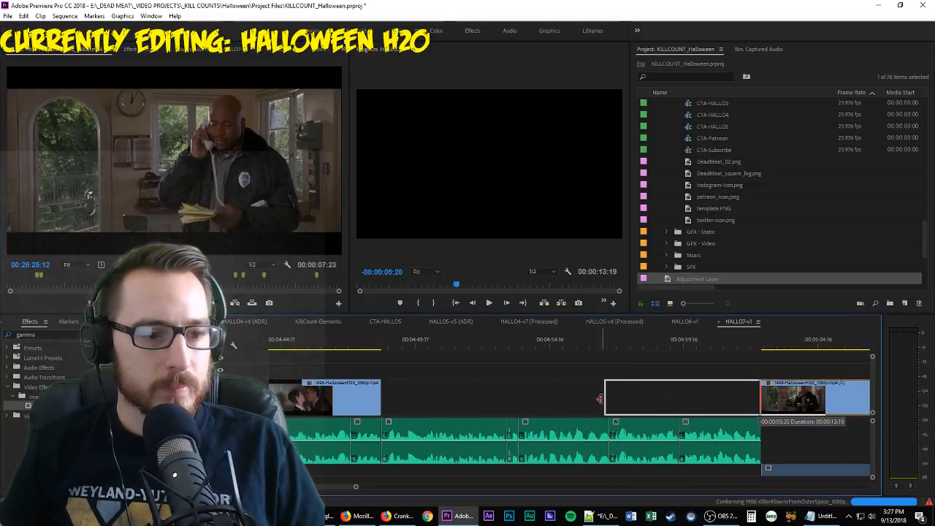
{"action": "left_click_drag", "start_coordinate": [604, 398], "coordinate": [609, 398]}
{"action": "left_click", "coordinate": [584, 345]}
{"action": "key", "text": "space"}
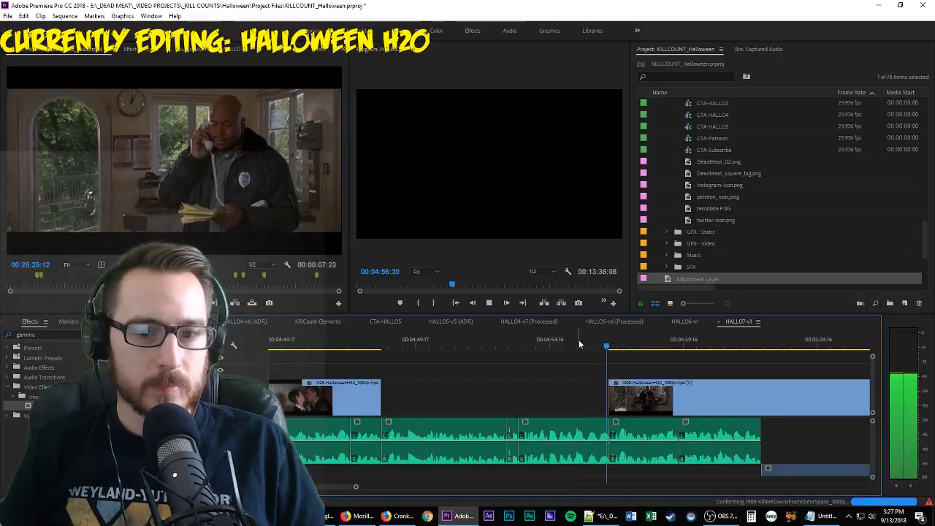
{"action": "key", "text": "space"}
Search the source backward for the gatehouse exterior and mark a 1:12 range of it ending at 00:25:05:02
{"action": "left_click", "coordinate": [217, 178]}
{"action": "key", "text": "j"}
{"action": "key", "text": "j"}
{"action": "key", "text": "j"}
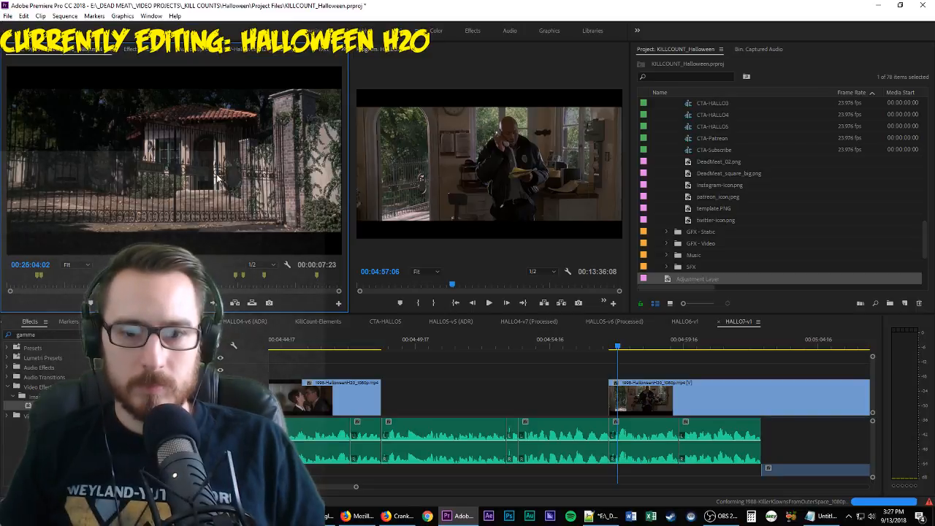
{"action": "key", "text": "space"}
{"action": "key", "text": "space"}
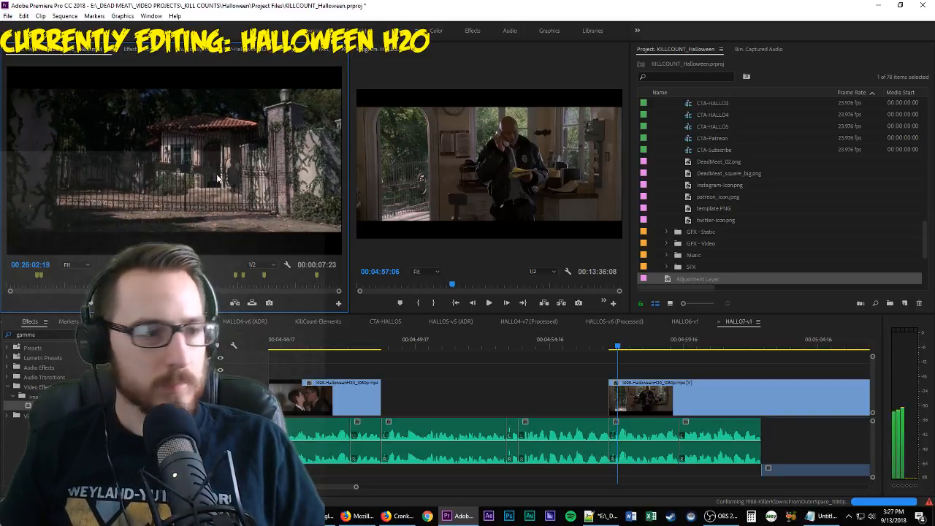
{"action": "key", "text": "i"}
{"action": "key", "text": "o"}
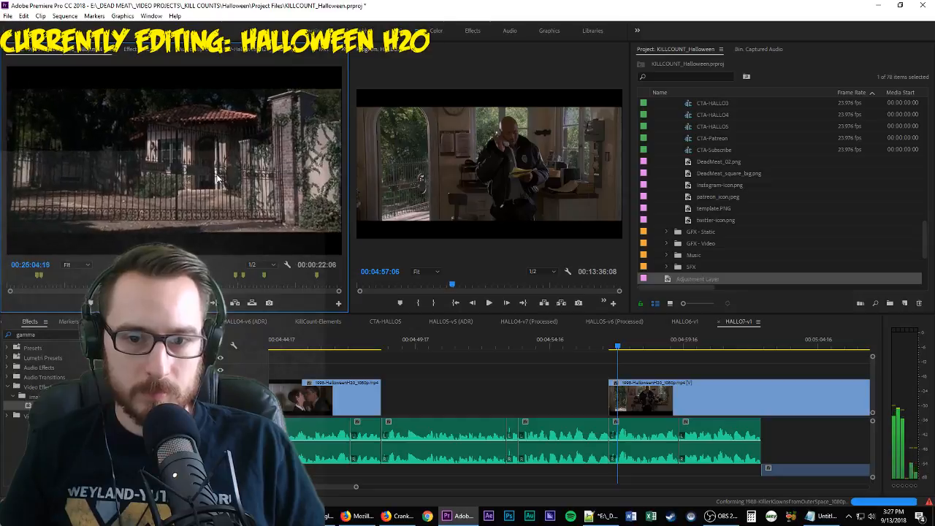
{"action": "key", "text": "space"}
Place the gatehouse shot's video on the track above the guard clip's start and extend it to 2:14, ending at the narration cut
{"action": "scroll", "coordinate": [604, 360], "scroll_direction": "down", "scroll_amount": 2}
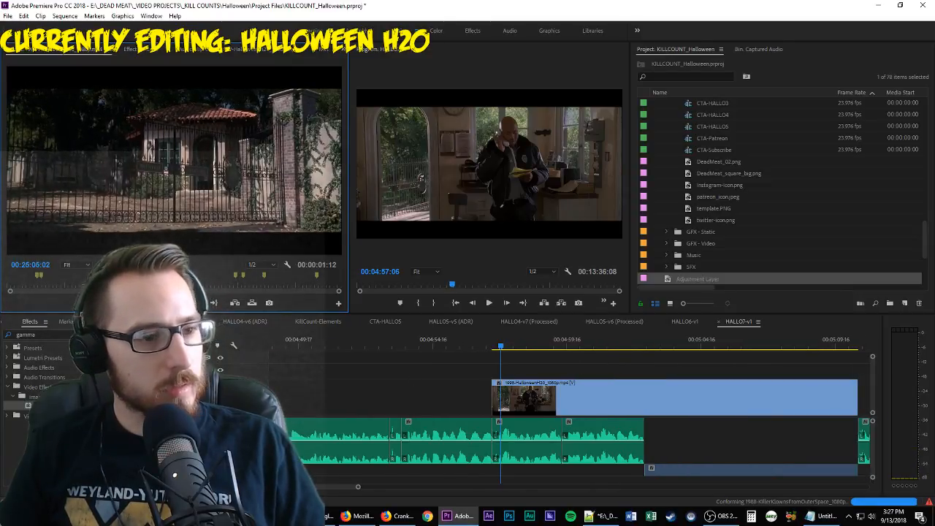
{"action": "left_click_drag", "start_coordinate": [166, 265], "coordinate": [561, 369]}
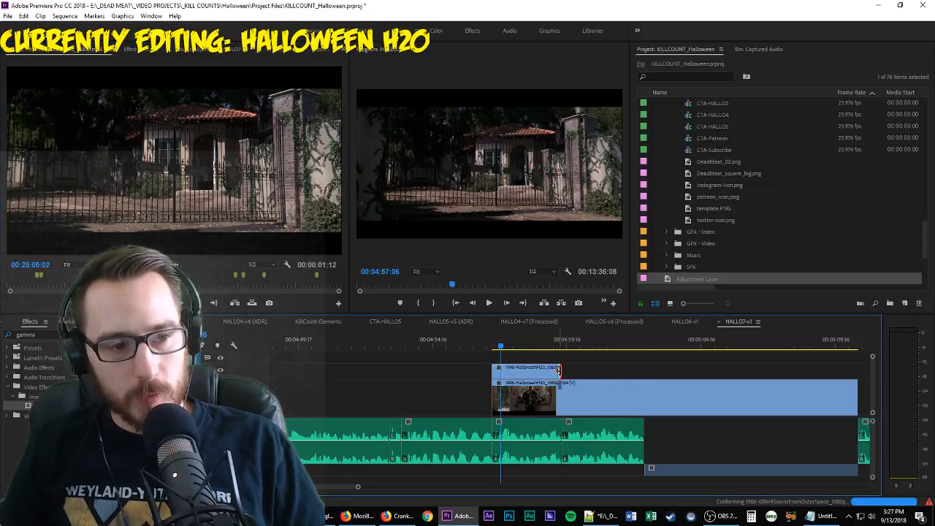
{"action": "left_click", "coordinate": [559, 370]}
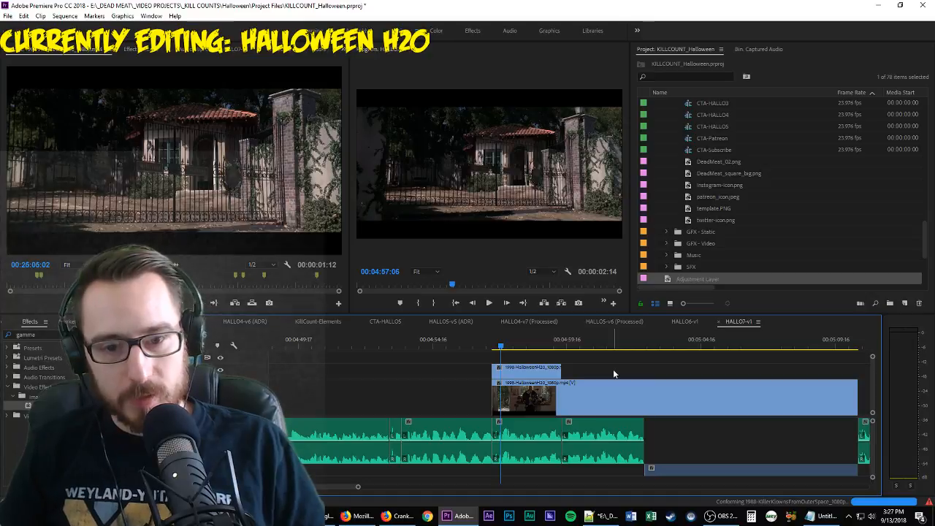
Move the gatehouse shot down onto the guard clip's track over the clip's start and play it to the cut
{"action": "key", "text": "Up"}
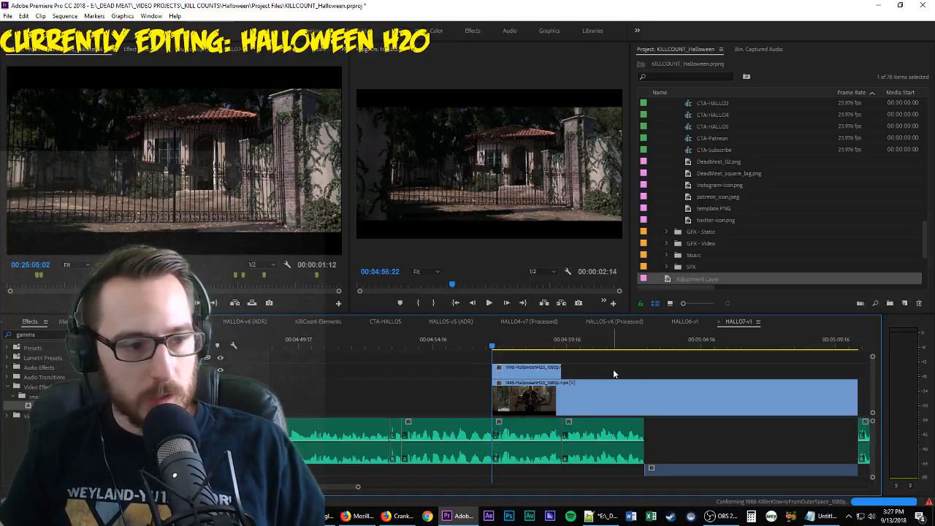
{"action": "left_click", "coordinate": [534, 373]}
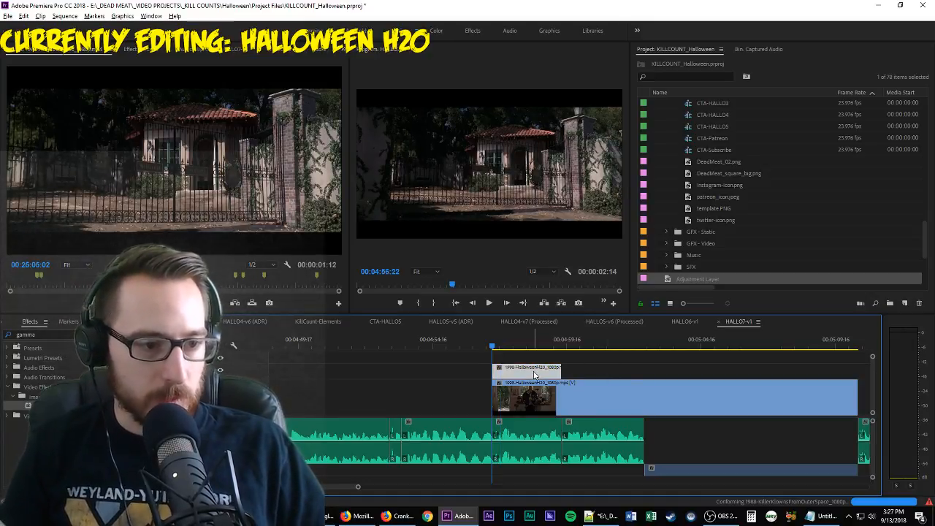
{"action": "key", "text": "alt+Down"}
{"action": "key", "text": "space"}
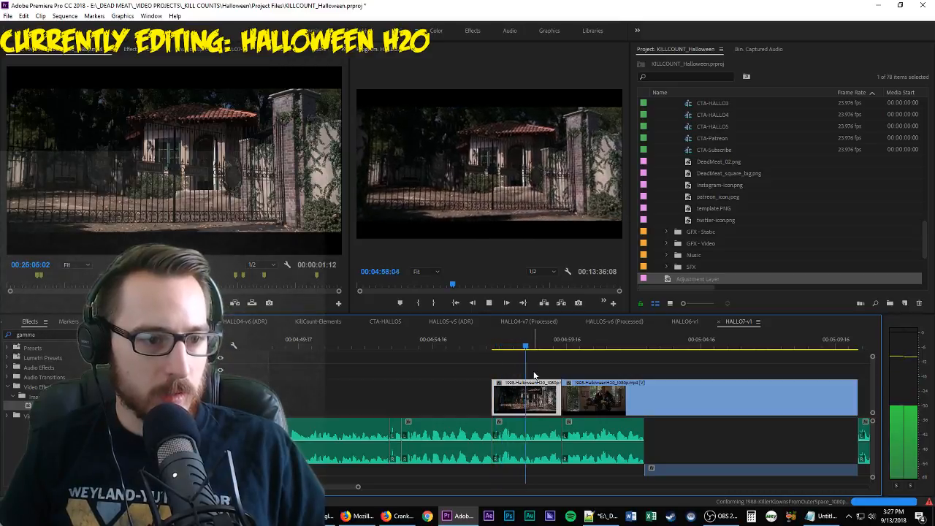
{"action": "key", "text": "space"}
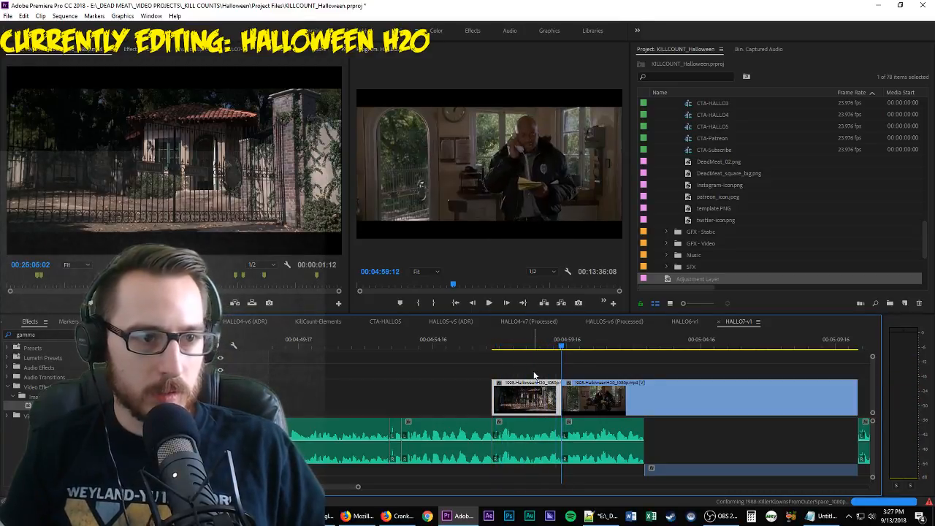
Roll the cut between the gatehouse shot and the guard clip back to 00:04:58:21 and play on through the phone call
{"action": "key", "text": "Up"}
{"action": "key", "text": "space"}
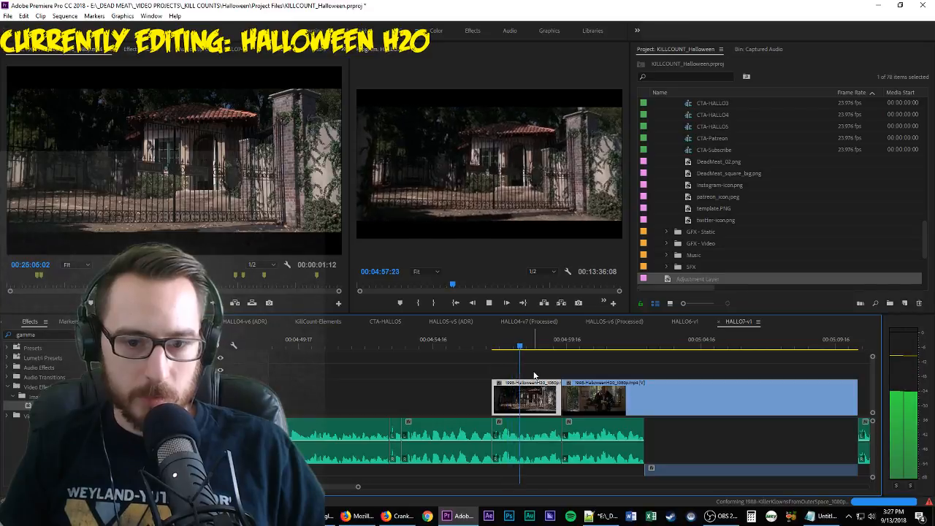
{"action": "key", "text": "space"}
{"action": "key", "text": "Right"}
{"action": "key", "text": "Right"}
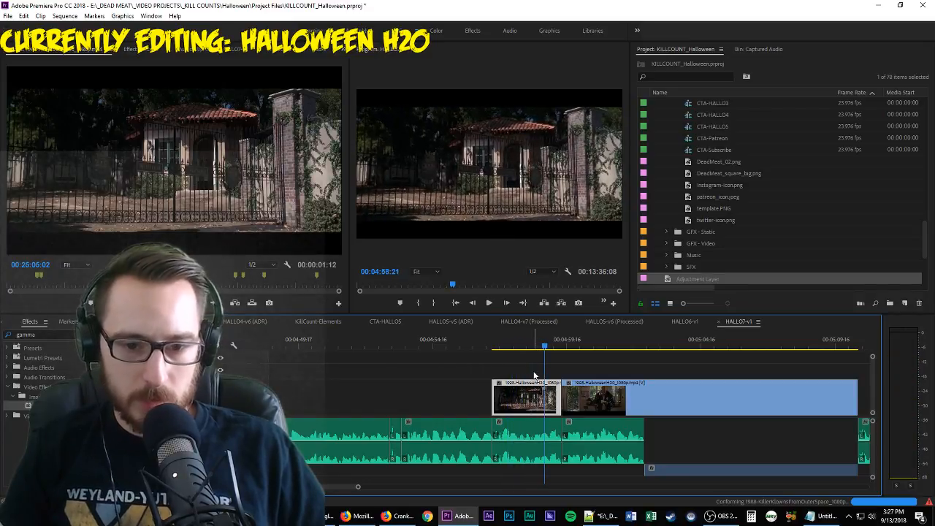
{"action": "left_click_drag", "start_coordinate": [549, 401], "coordinate": [544, 401]}
{"action": "key", "text": "space"}
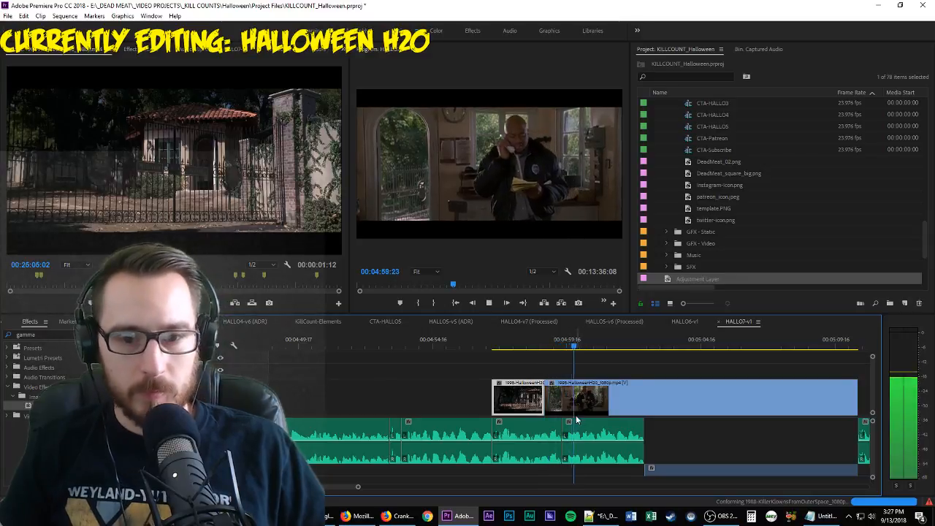
{"action": "scroll", "coordinate": [581, 417], "scroll_direction": "right", "scroll_amount": 2}
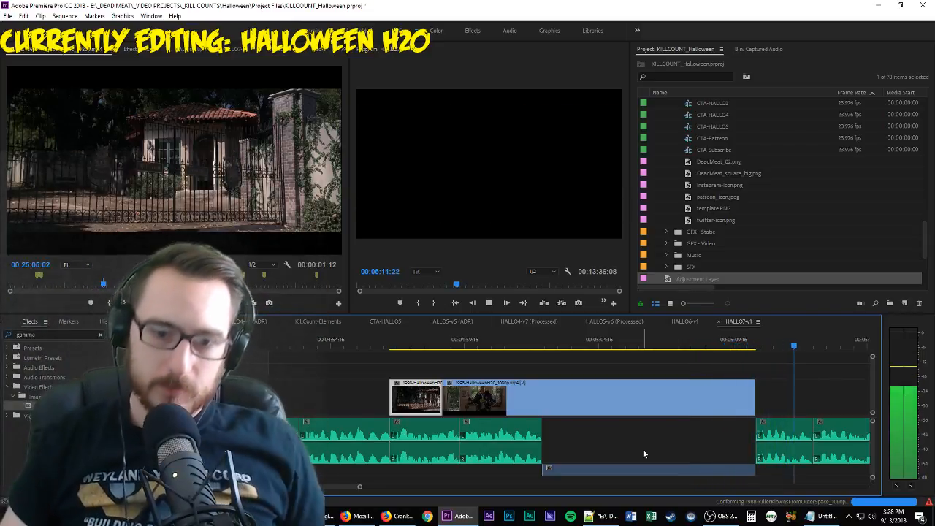
Extend the end of the guard clip's video under the resumed narration to the narration cut at 00:05:12:13 and play it
{"action": "key", "text": "Up"}
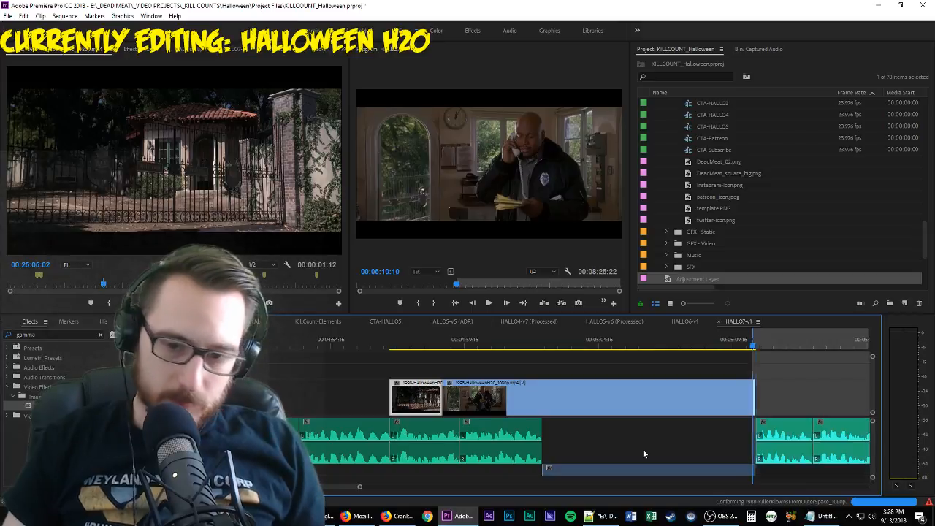
{"action": "scroll", "coordinate": [642, 454], "scroll_direction": "down", "scroll_amount": 3}
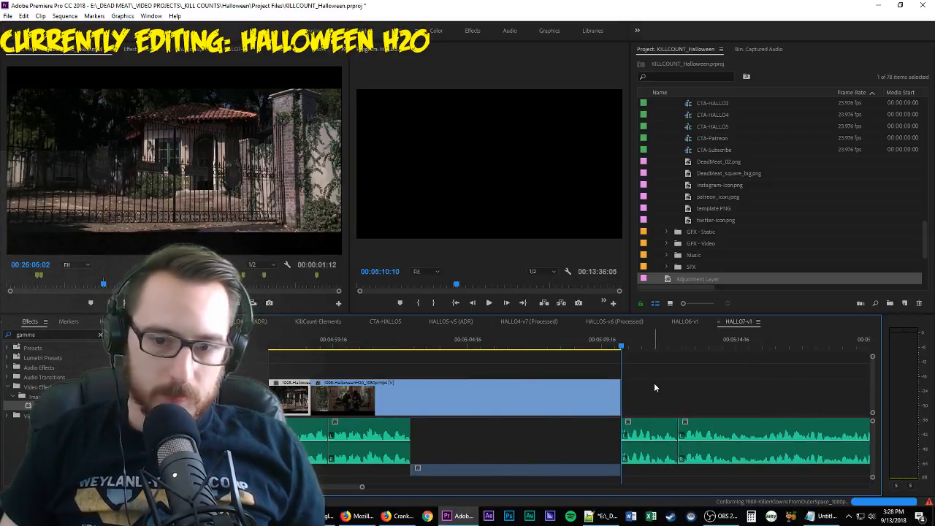
{"action": "left_click", "coordinate": [636, 406]}
{"action": "left_click_drag", "start_coordinate": [622, 389], "coordinate": [685, 391]}
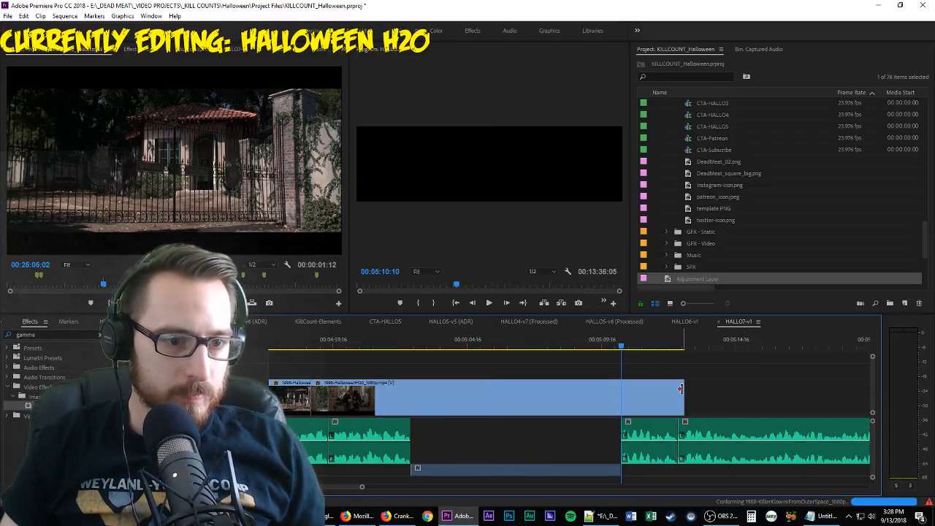
{"action": "key", "text": "space"}
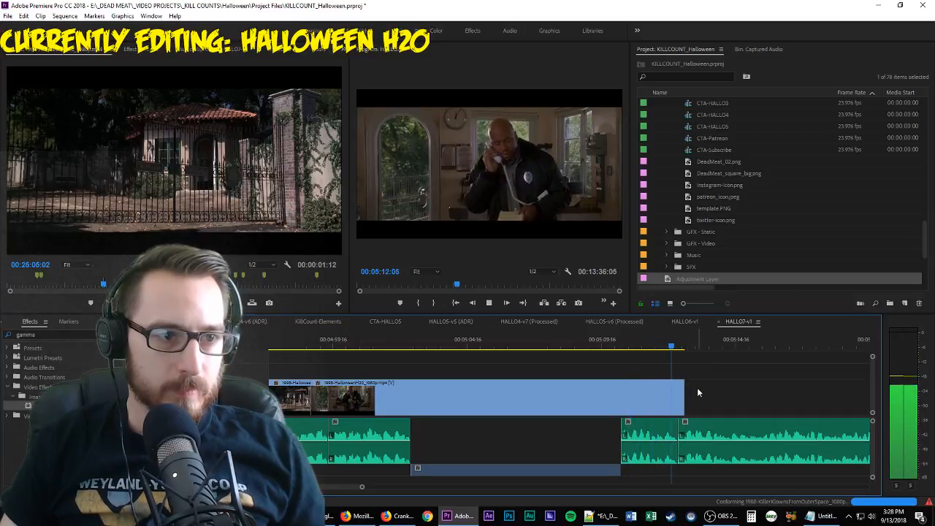
{"action": "scroll", "coordinate": [708, 400], "scroll_direction": "down", "scroll_amount": 4}
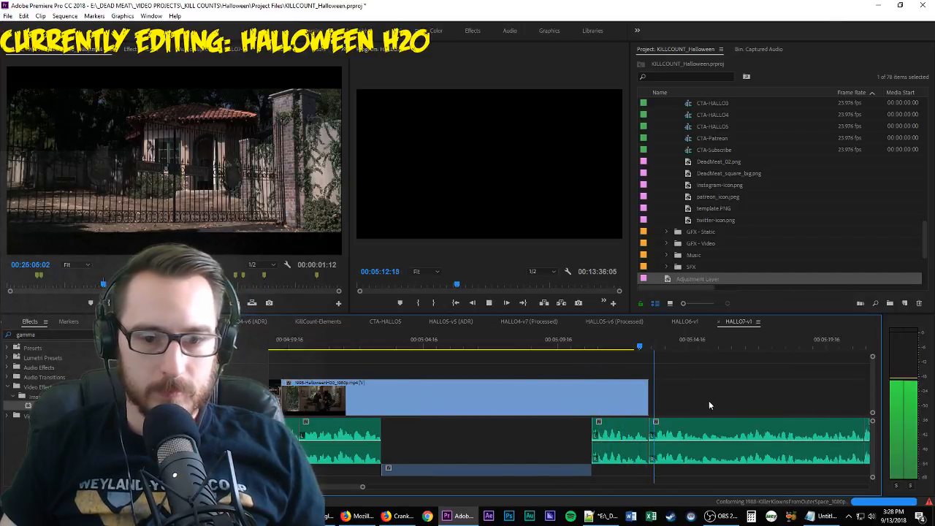
Play the source on to the guard's close-up on the phone, mark a 1:16 range and place its video after the guard clip
{"action": "left_click", "coordinate": [698, 391]}
{"action": "left_click", "coordinate": [276, 210]}
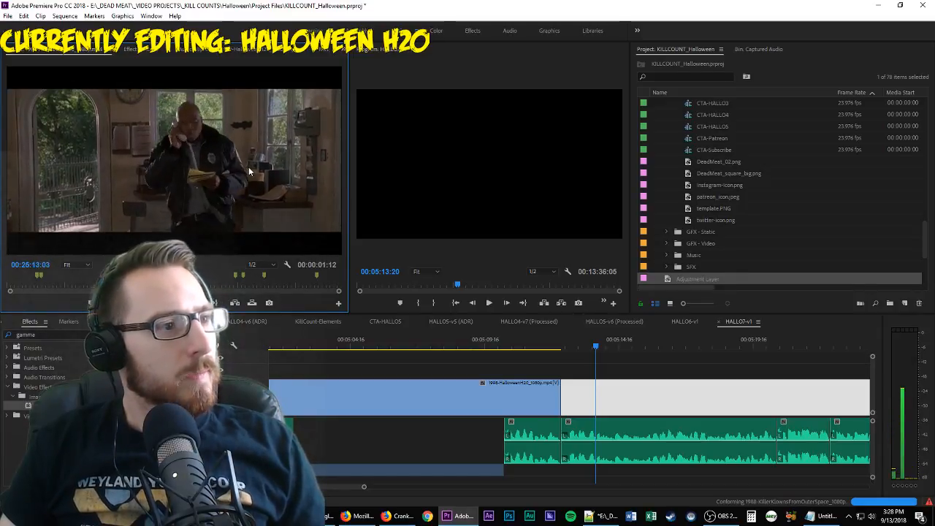
{"action": "key", "text": "space"}
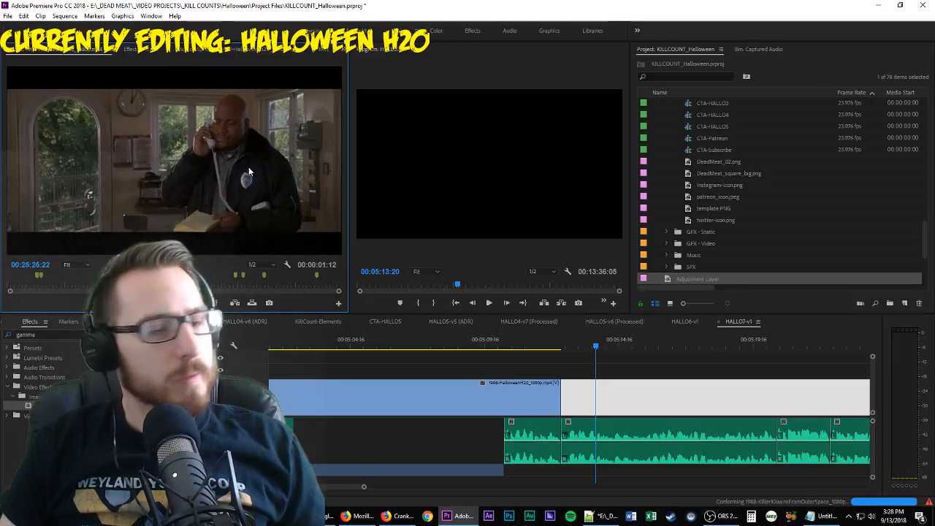
{"action": "key", "text": "space"}
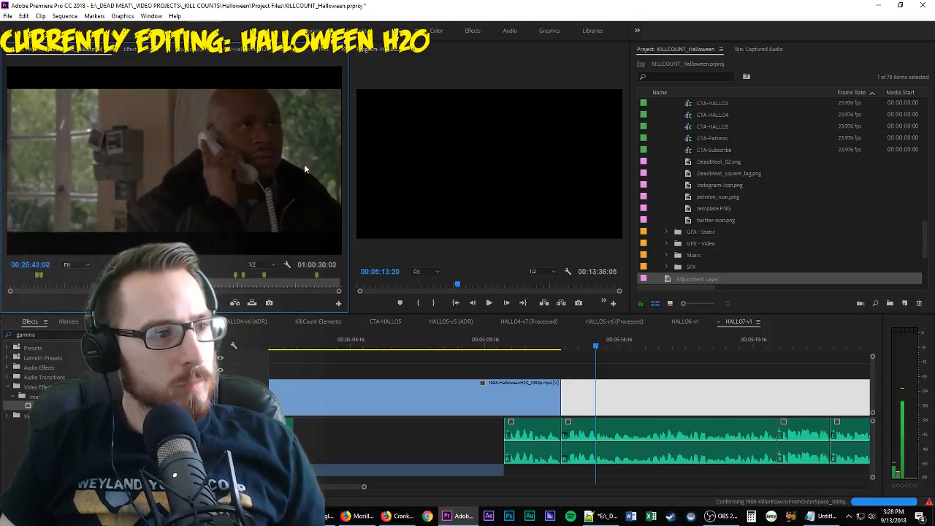
{"action": "key", "text": "o"}
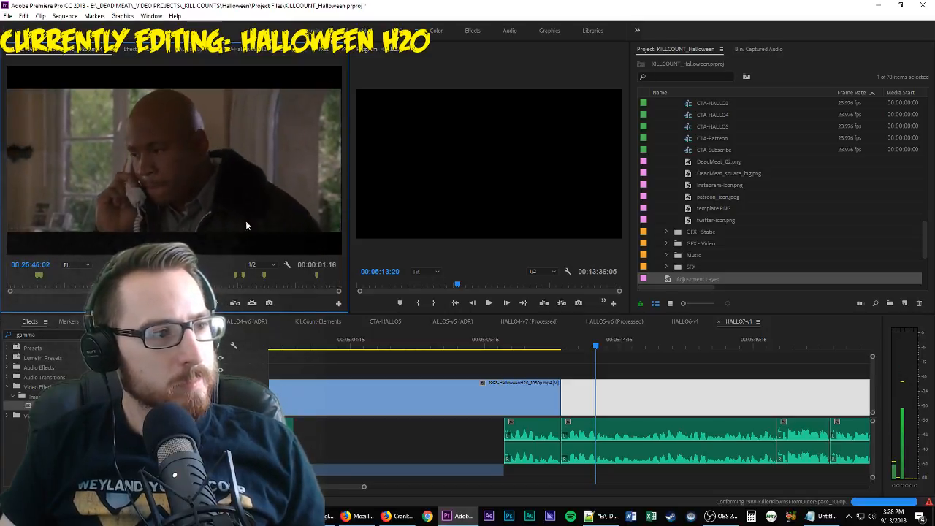
{"action": "left_click_drag", "start_coordinate": [245, 225], "coordinate": [658, 399]}
Play the narration over the guard's close-up and trim the shot's end to 00:05:15:12
{"action": "left_click", "coordinate": [539, 345]}
{"action": "key", "text": "space"}
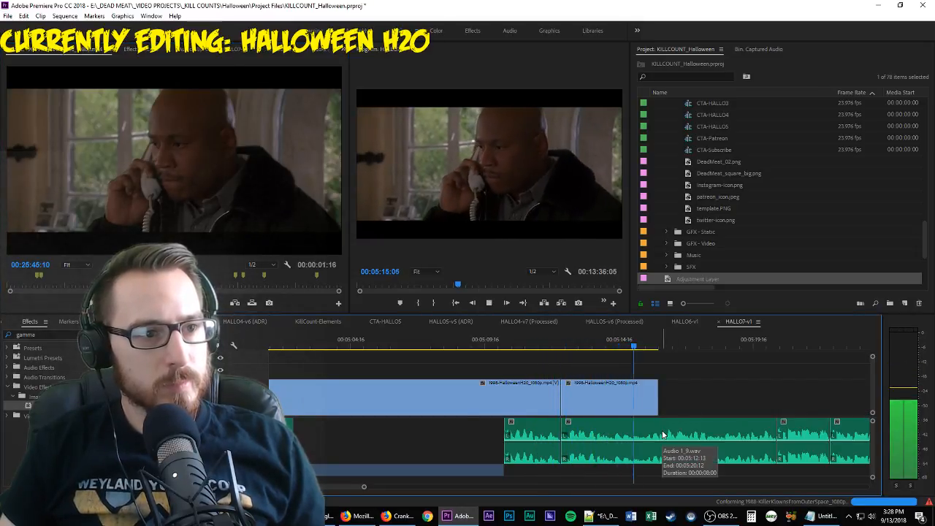
{"action": "key", "text": "space"}
{"action": "key", "text": "shift+Right"}
{"action": "left_click_drag", "start_coordinate": [657, 398], "coordinate": [640, 398]}
Search the source past the phone call through the guard's talk with the two boys, marking a 1:10 range
{"action": "key", "text": "space"}
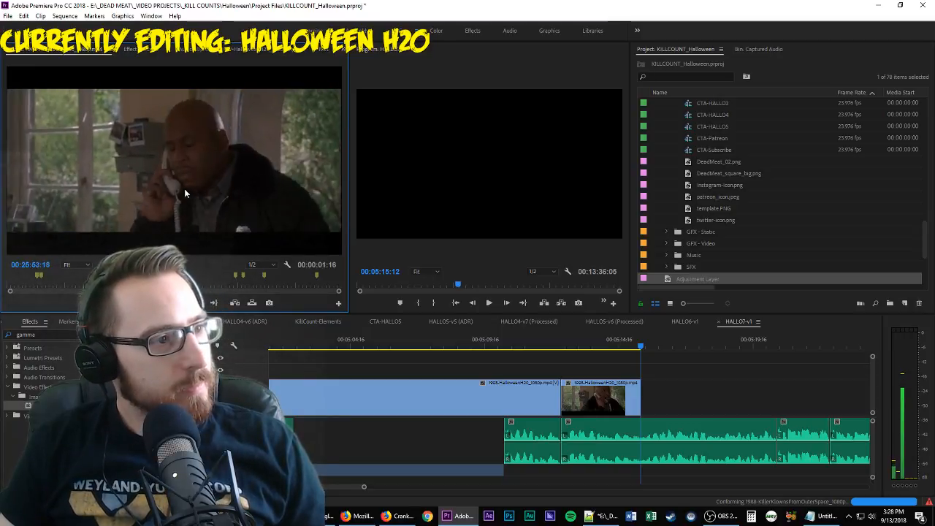
{"action": "key", "text": "j"}
{"action": "key", "text": "j"}
{"action": "key", "text": "j"}
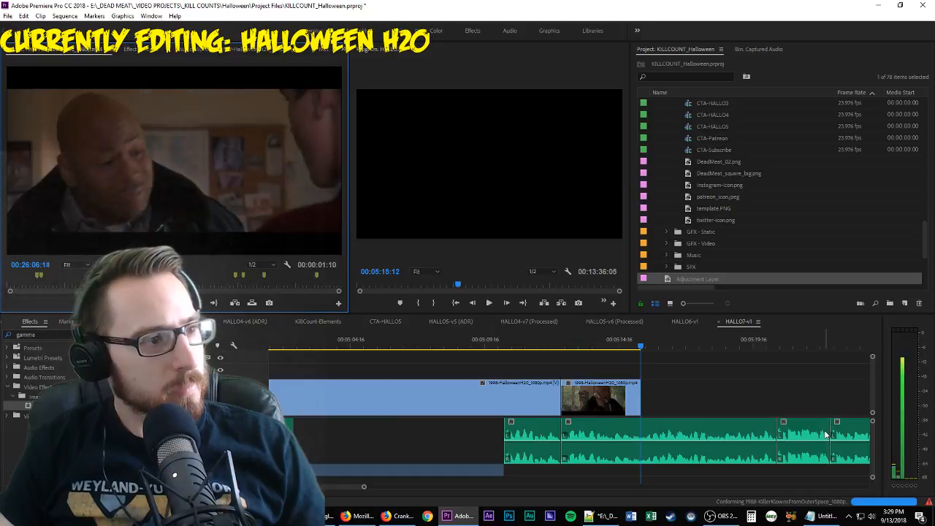
{"action": "key", "text": "l"}
{"action": "key", "text": "l"}
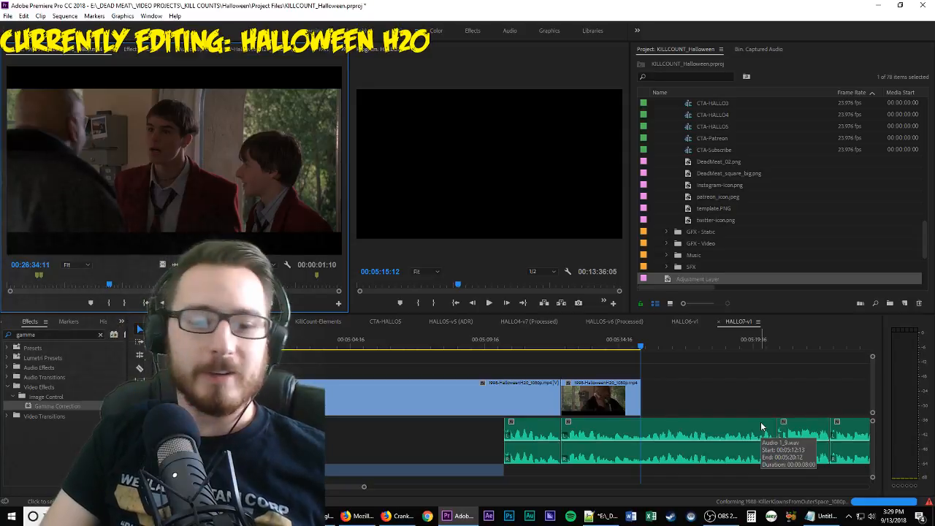
{"action": "left_click", "coordinate": [708, 396]}
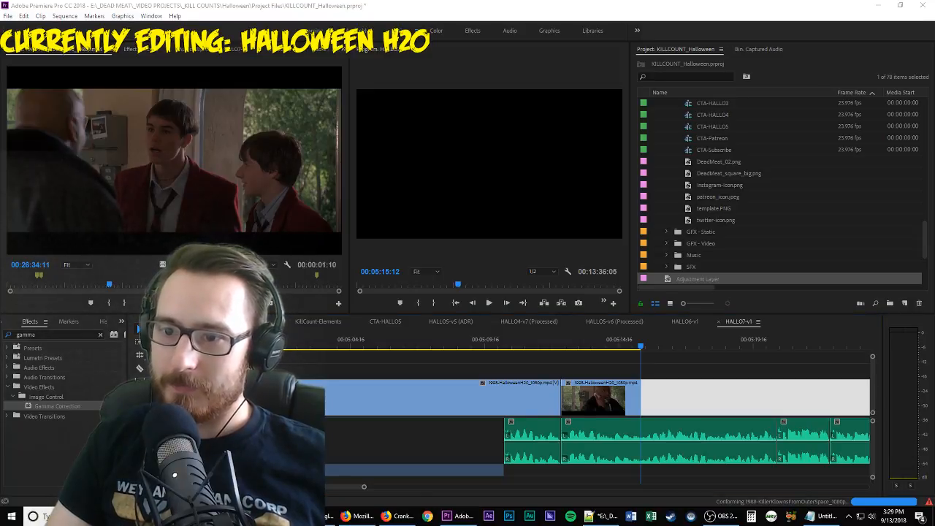
{"action": "left_click", "coordinate": [389, 517]}
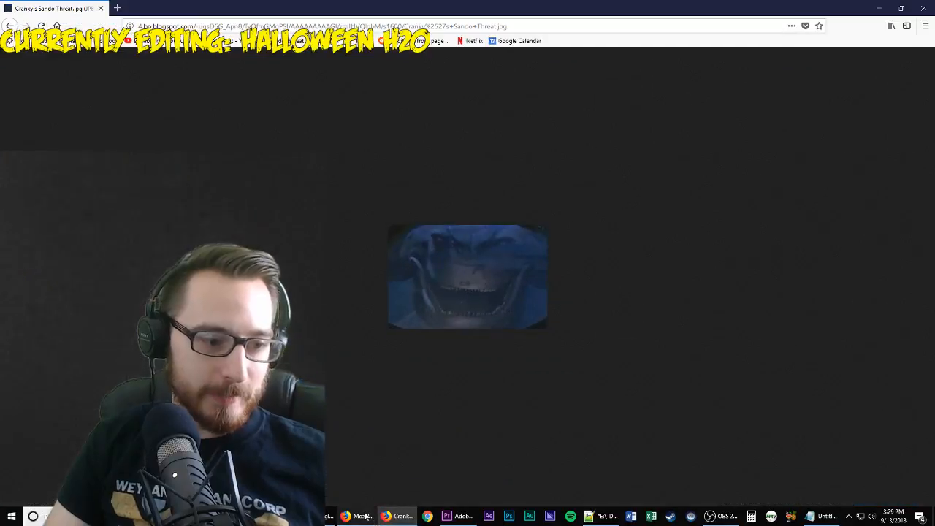
{"action": "left_click", "coordinate": [390, 516]}
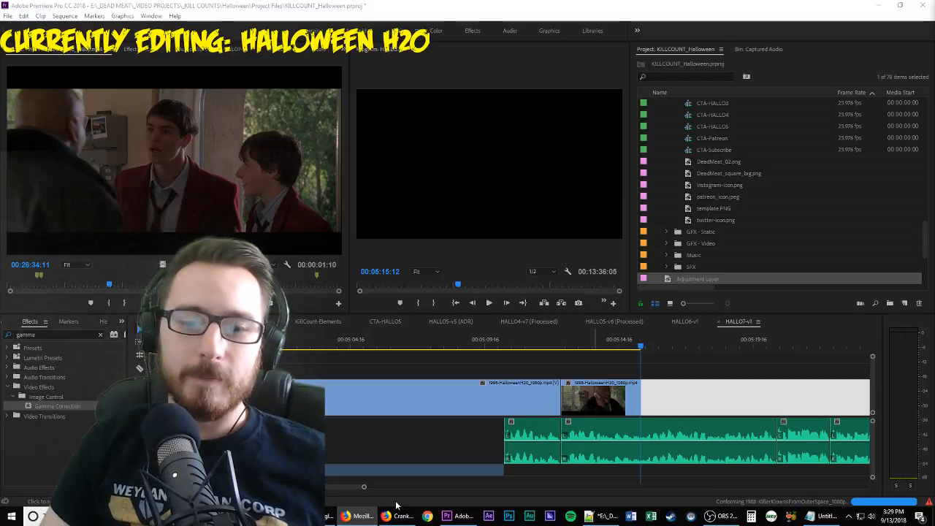
{"action": "scroll", "coordinate": [402, 488], "scroll_direction": "down", "scroll_amount": 5}
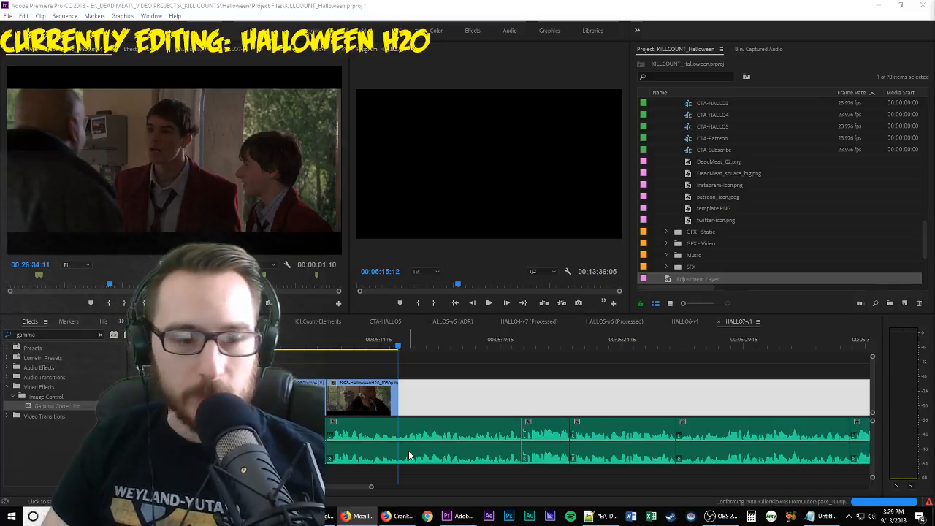
{"action": "left_click", "coordinate": [526, 375]}
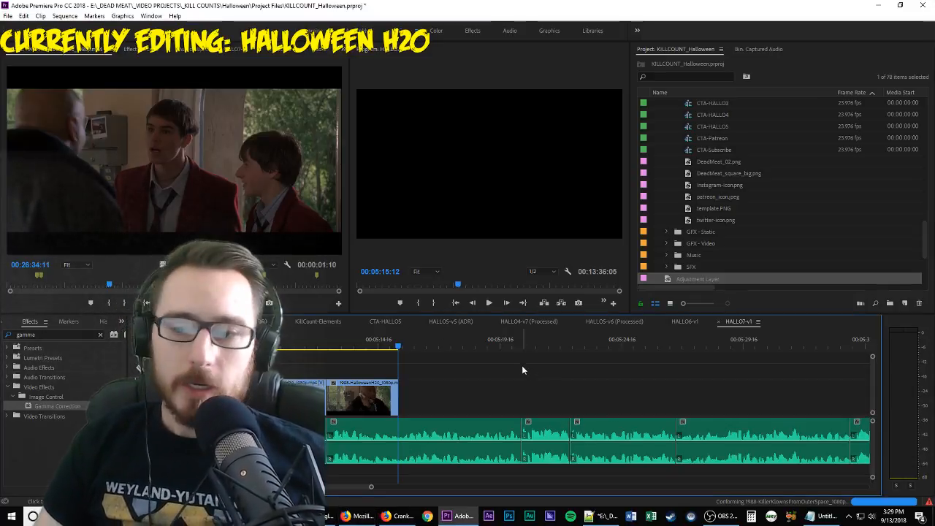
{"action": "left_click", "coordinate": [723, 516]}
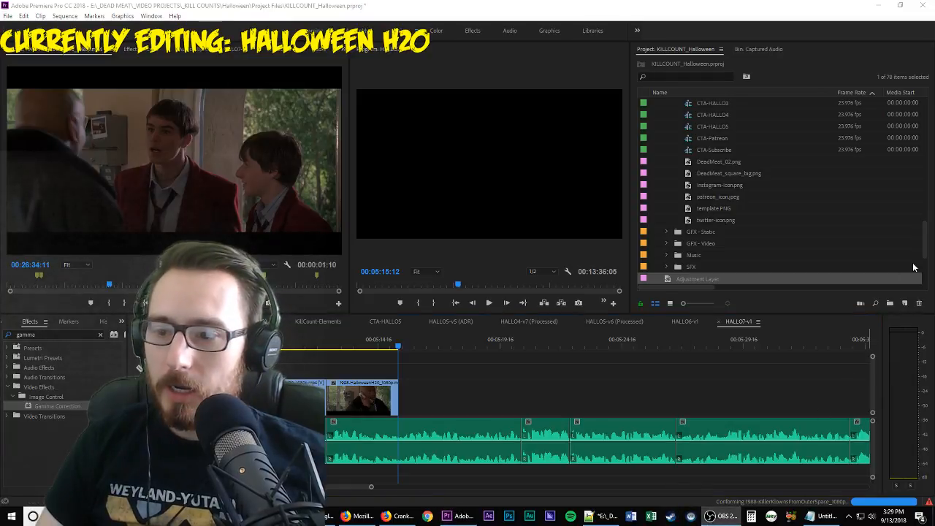